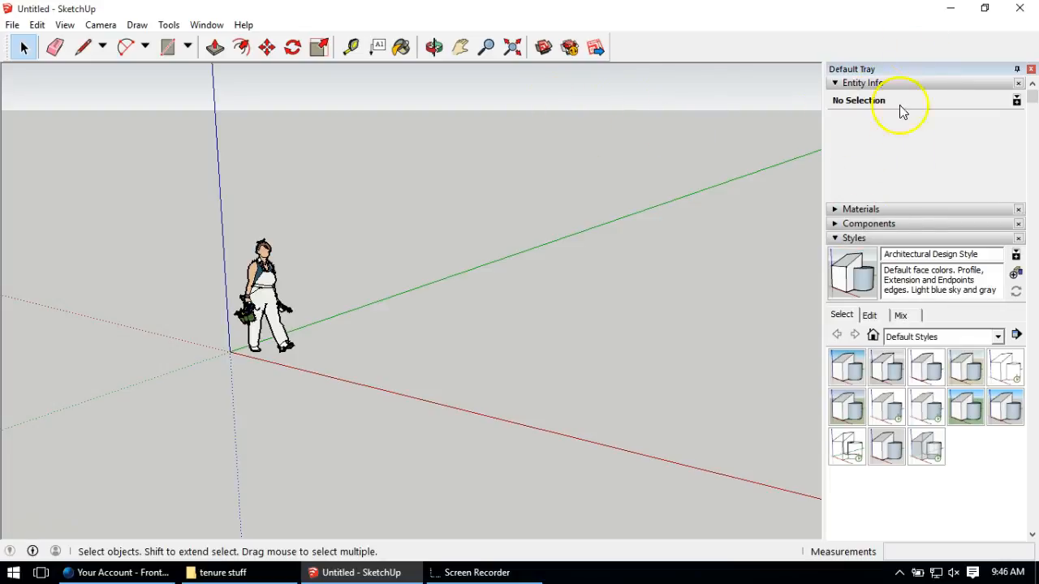
# Step: Close the Window menu unchanged, then select and delete the default person figure beside the axes
pyautogui.click(219, 26)
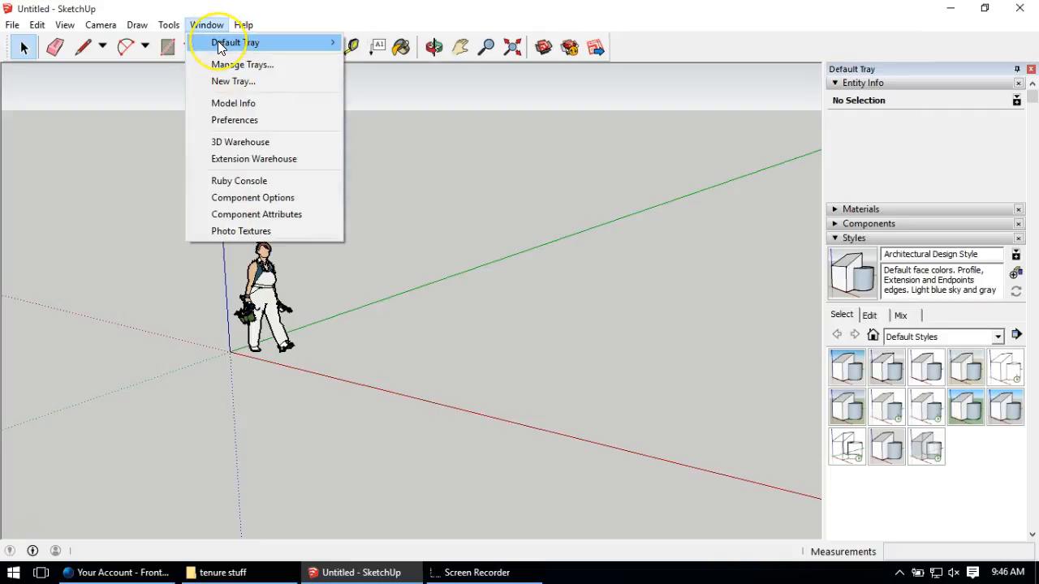
pyautogui.moveTo(219, 47)
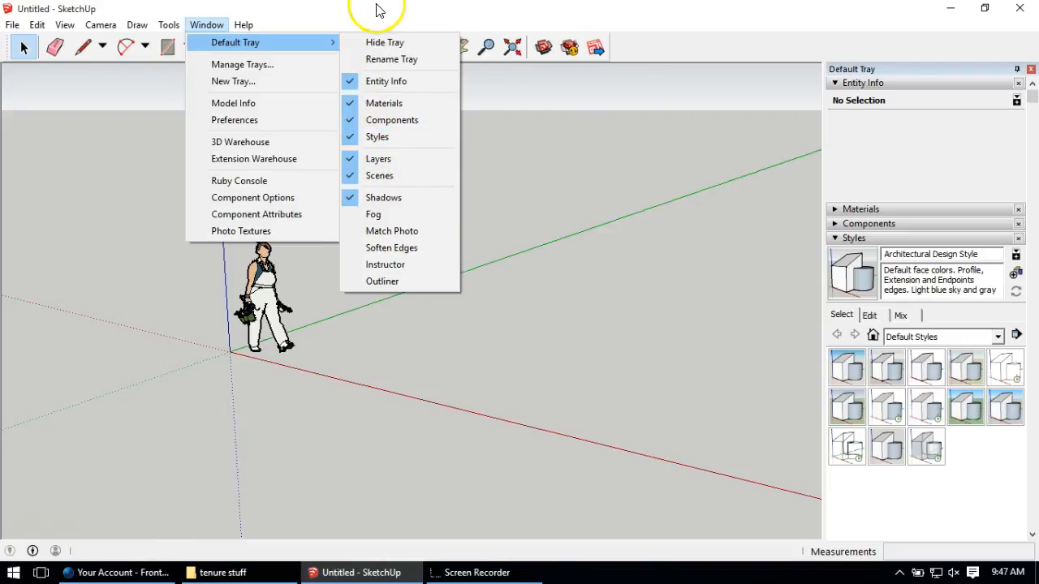
pyautogui.click(333, 20)
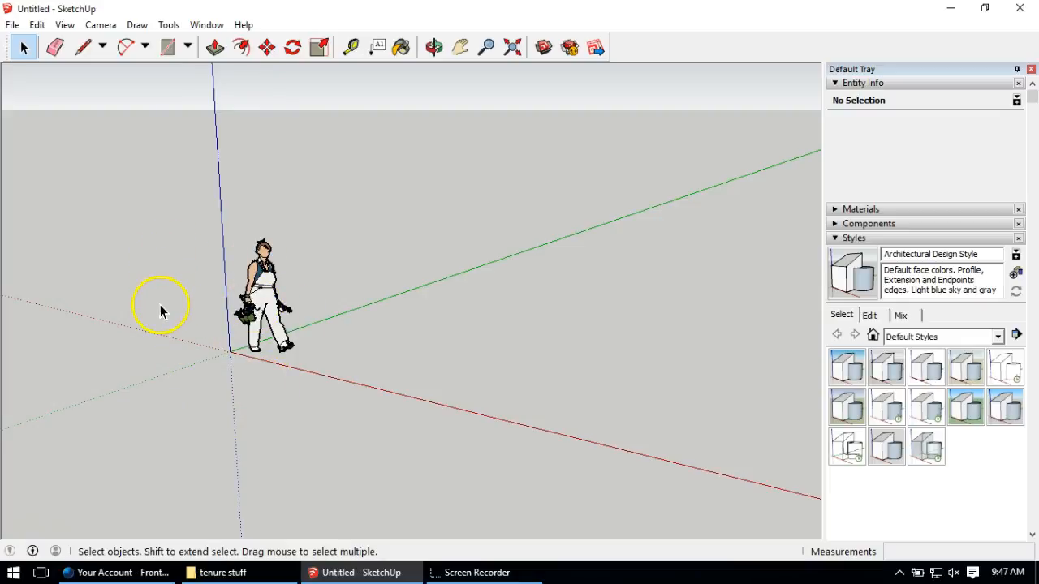
pyautogui.click(259, 284)
pyautogui.press('Delete')
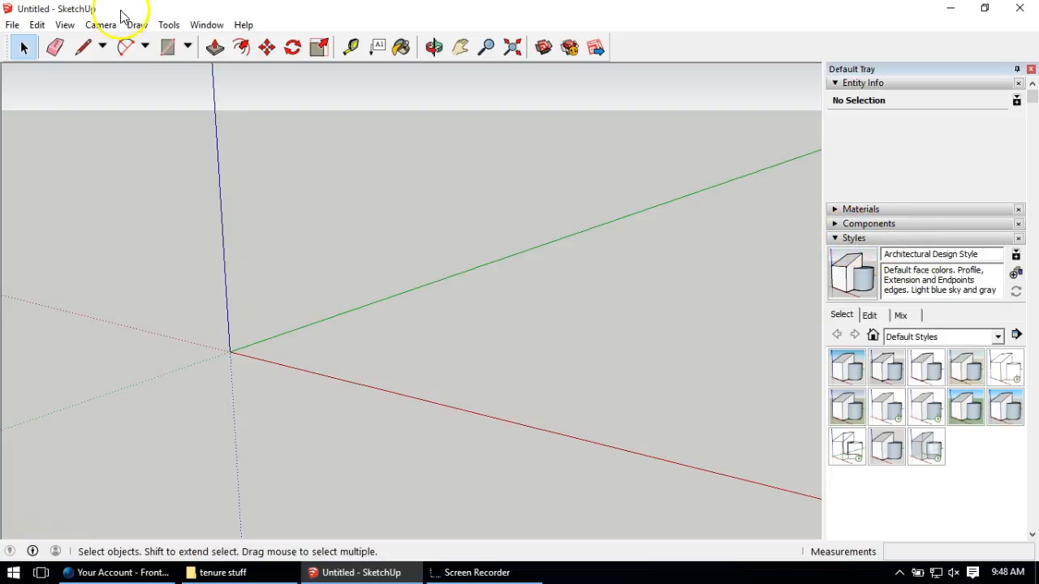
pyautogui.click(862, 238)
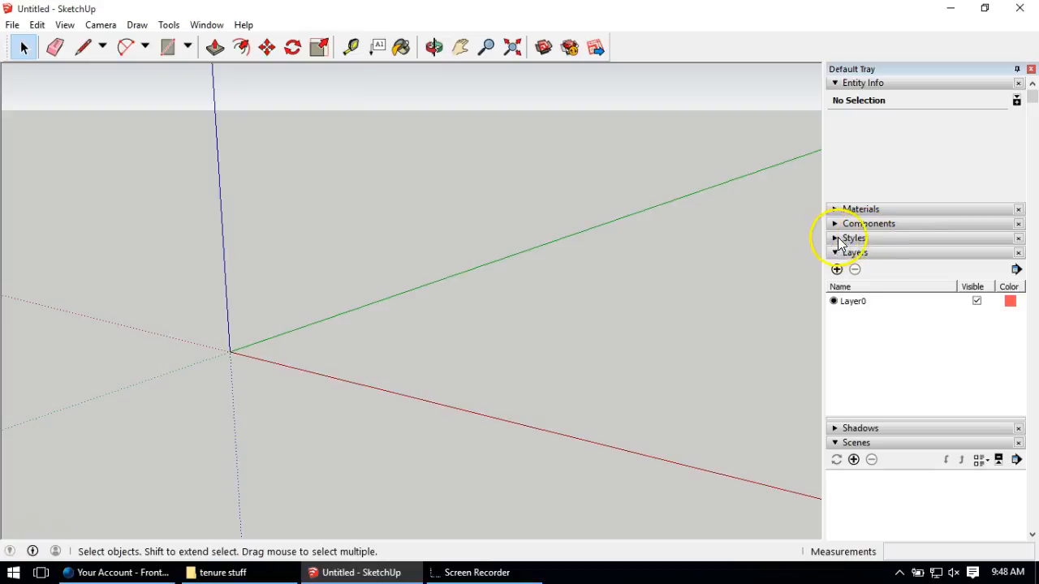
pyautogui.click(856, 239)
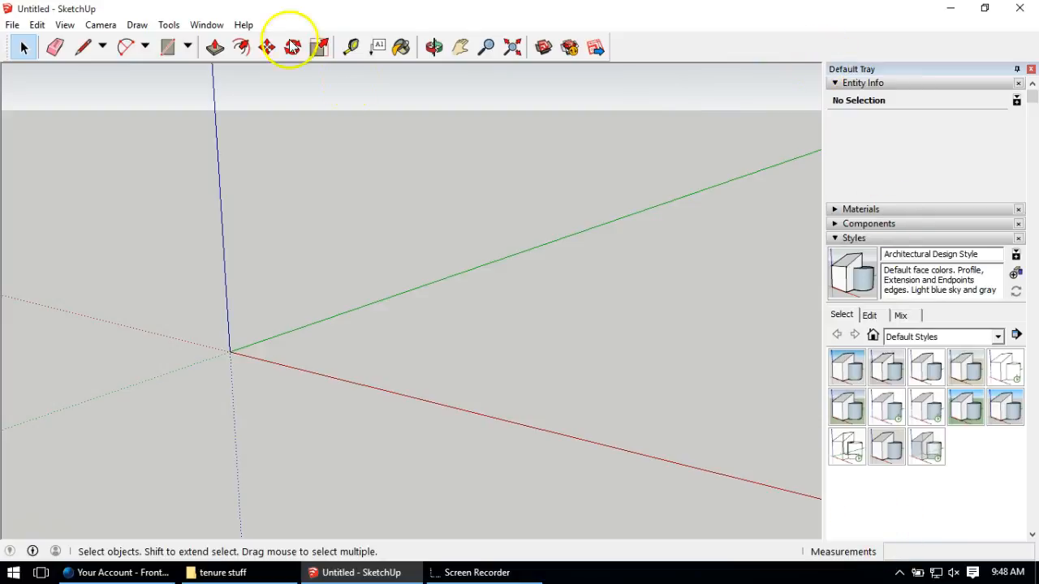
pyautogui.moveTo(1031, 95)
pyautogui.mouseDown()
pyautogui.moveTo(1021, 572)
pyautogui.moveTo(1031, 90)
pyautogui.mouseUp()
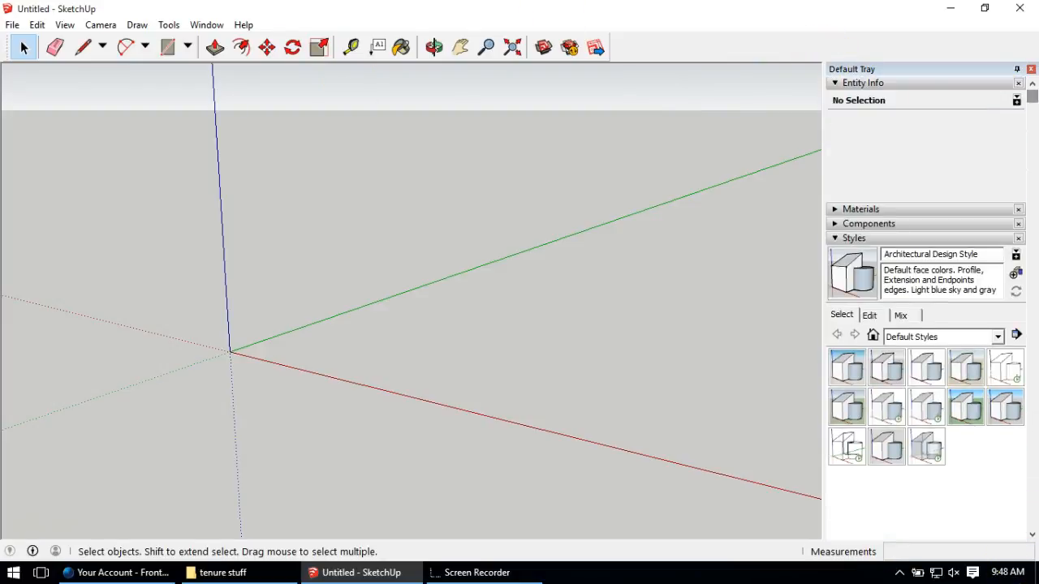
pyautogui.click(204, 26)
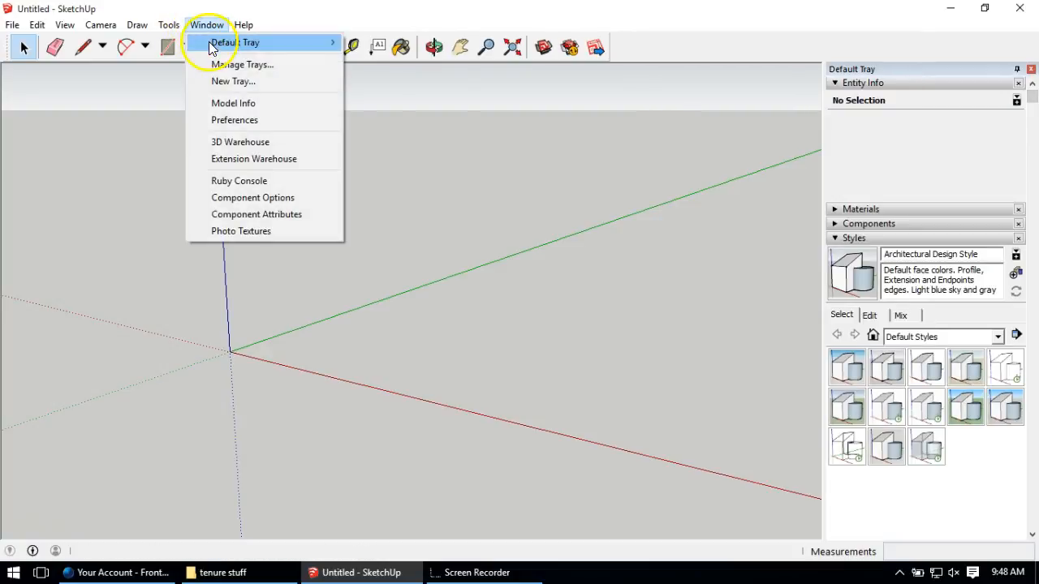
pyautogui.moveTo(218, 47)
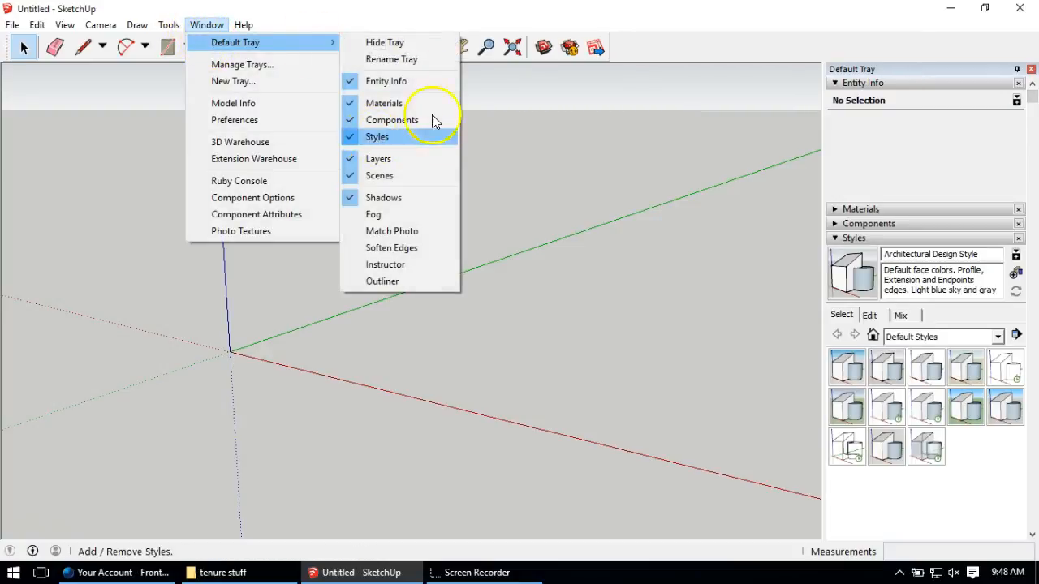
pyautogui.click(377, 136)
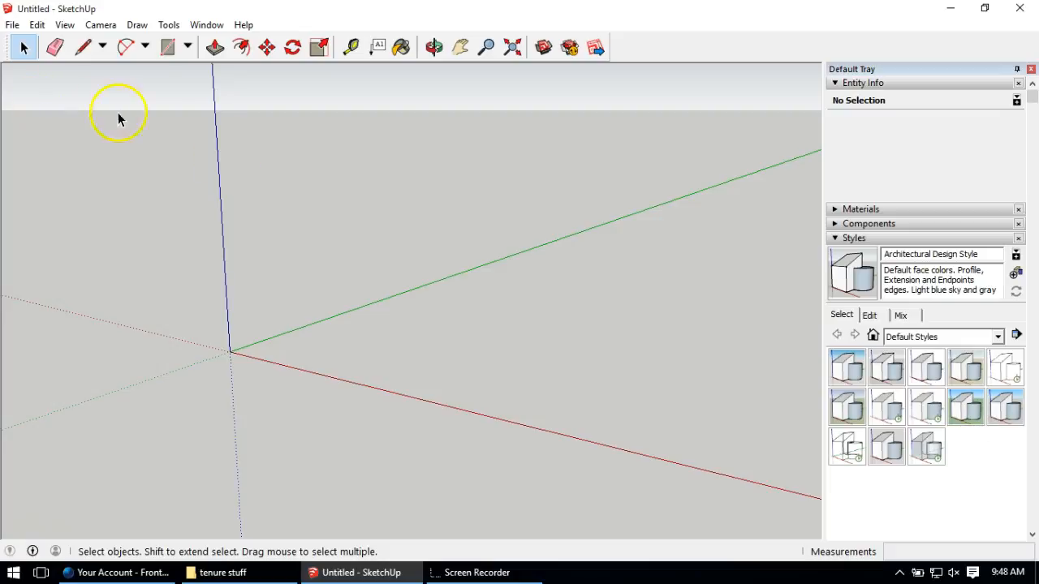
# Step: Apply the Shaded with textures style from the Styles panel, orbiting to check the white background
pyautogui.moveTo(253, 209); pyautogui.dragTo(213, 163, button='middle')
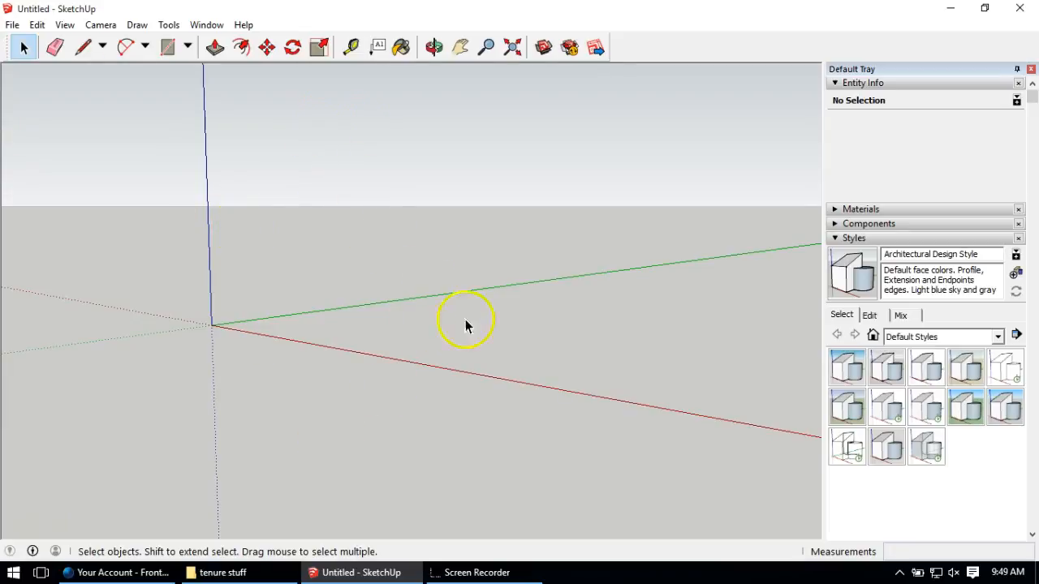
pyautogui.moveTo(273, 244)
pyautogui.mouseDown(button='middle')
pyautogui.moveTo(267, 306)
pyautogui.moveTo(265, 252)
pyautogui.mouseUp(button='middle')
pyautogui.press('space')
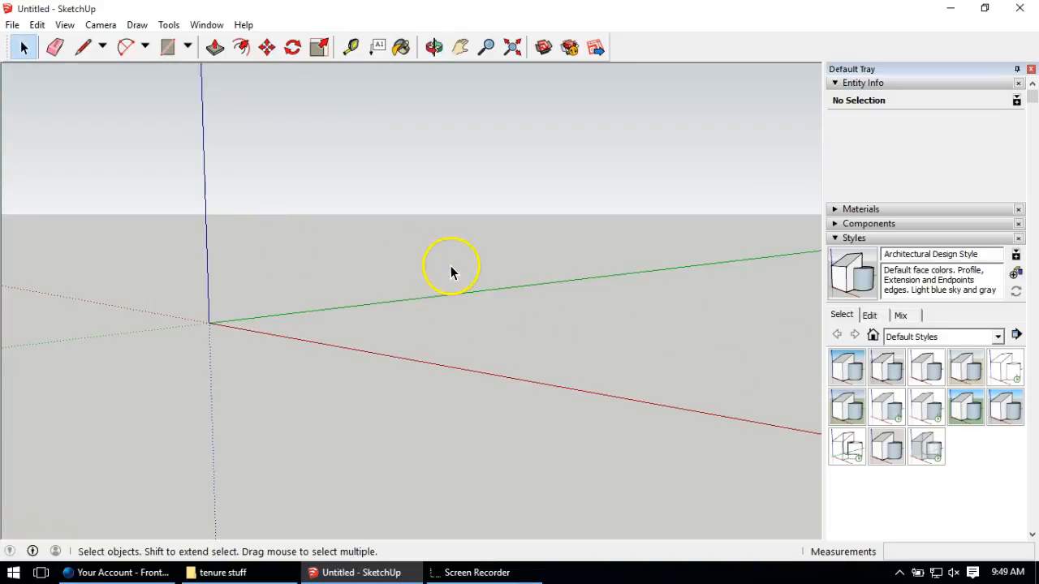
pyautogui.click(925, 414)
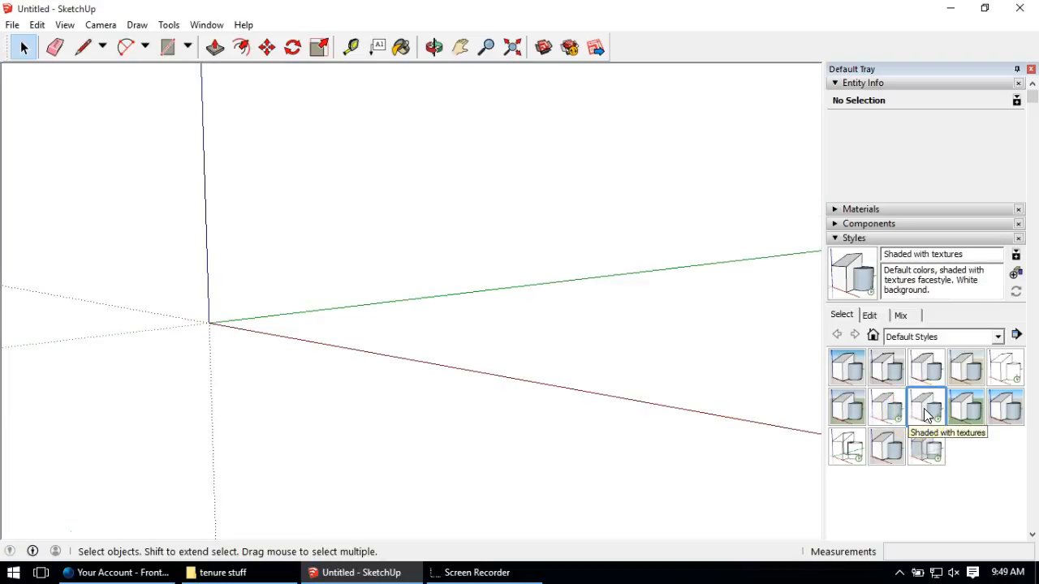
pyautogui.click(231, 292)
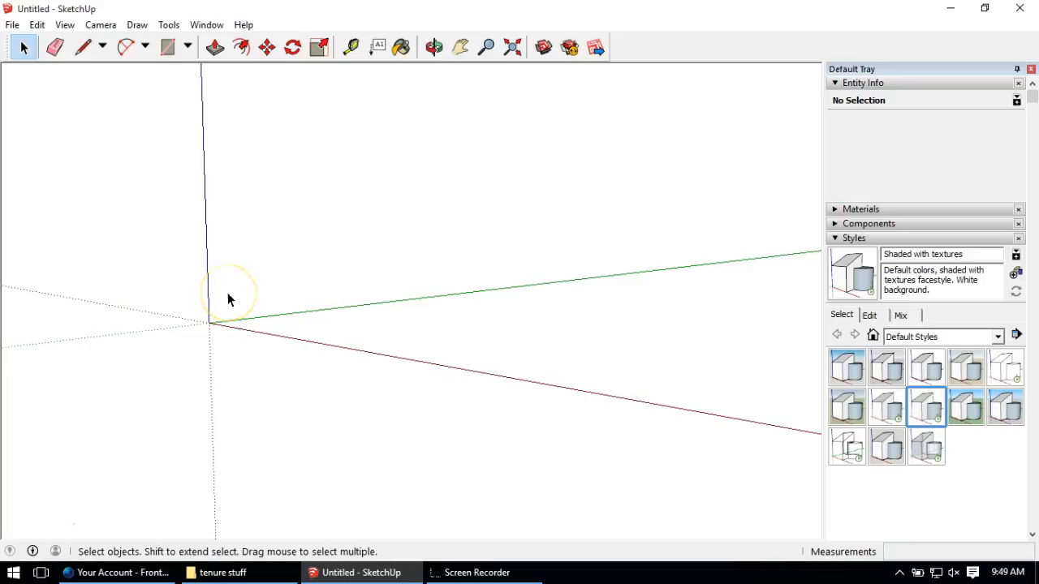
pyautogui.moveTo(231, 304)
pyautogui.mouseDown(button='middle')
pyautogui.moveTo(249, 313)
pyautogui.moveTo(224, 364)
pyautogui.moveTo(241, 303)
pyautogui.moveTo(250, 426)
pyautogui.moveTo(306, 327)
pyautogui.moveTo(322, 215)
pyautogui.moveTo(297, 232)
pyautogui.mouseUp(button='middle')
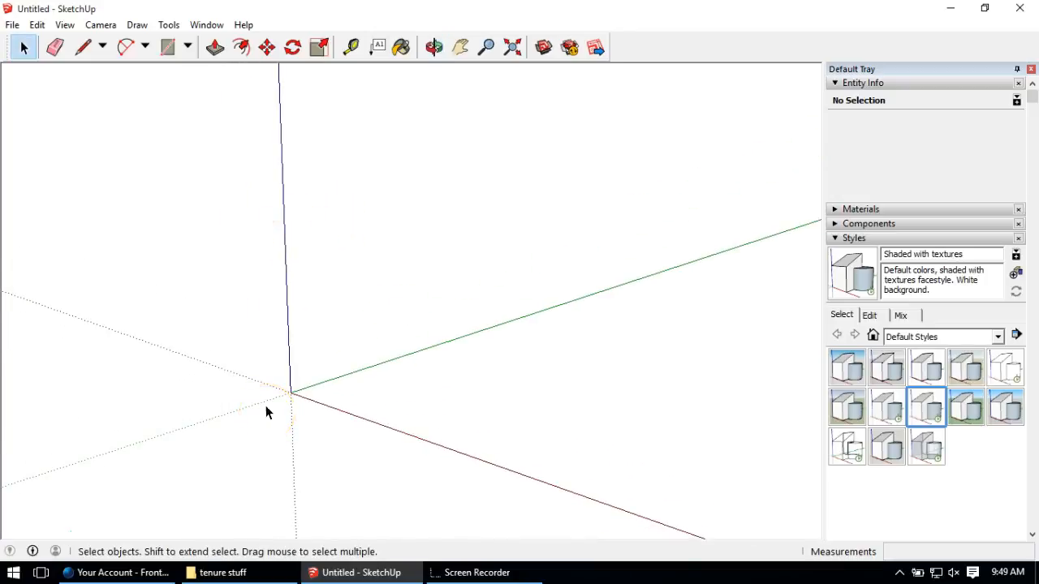
pyautogui.click(213, 27)
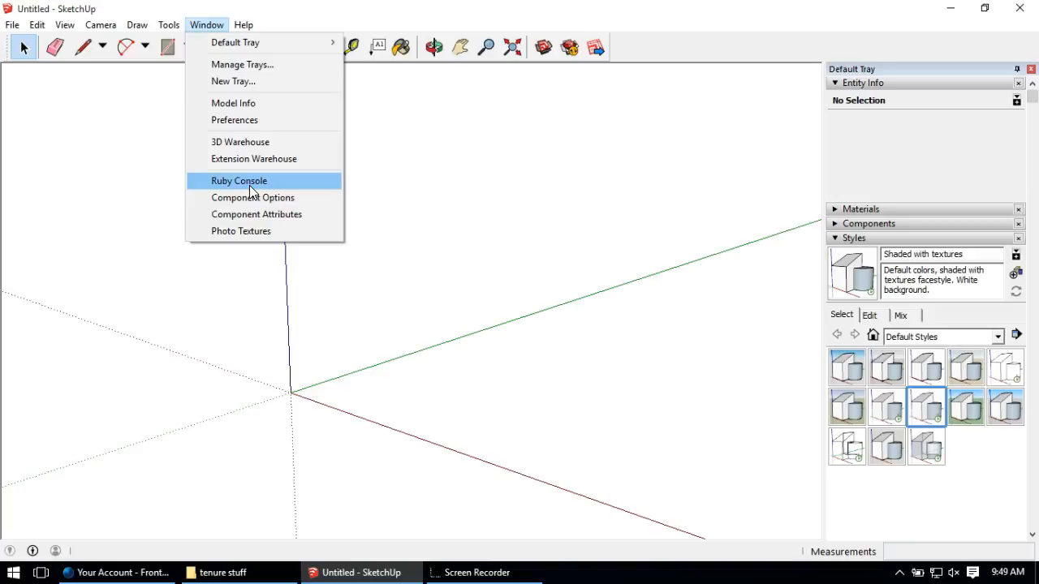
# Step: In Model Info's Dimensions page, set the dimension text colour to black
pyautogui.click(233, 103)
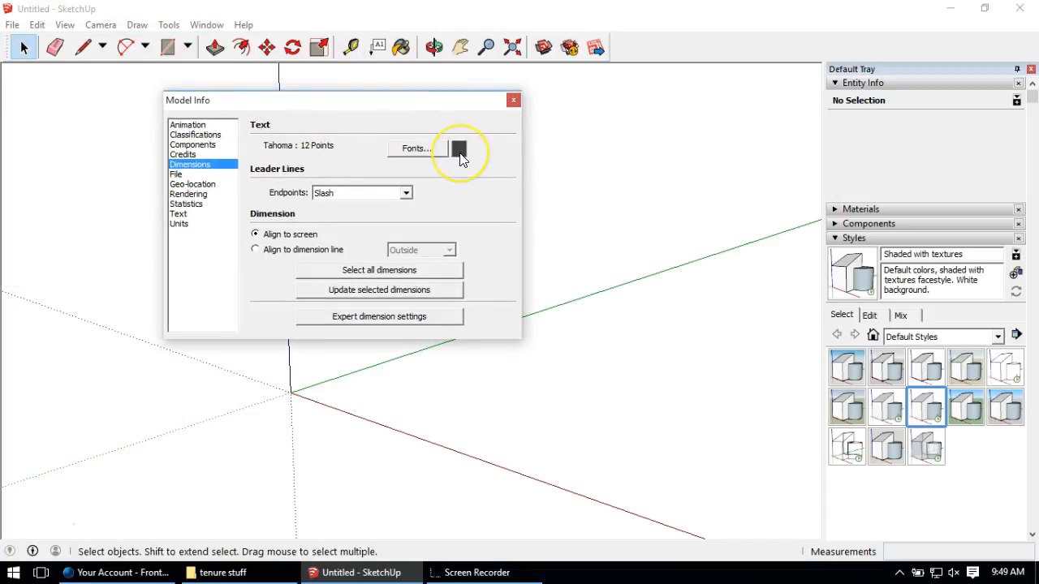
pyautogui.click(459, 150)
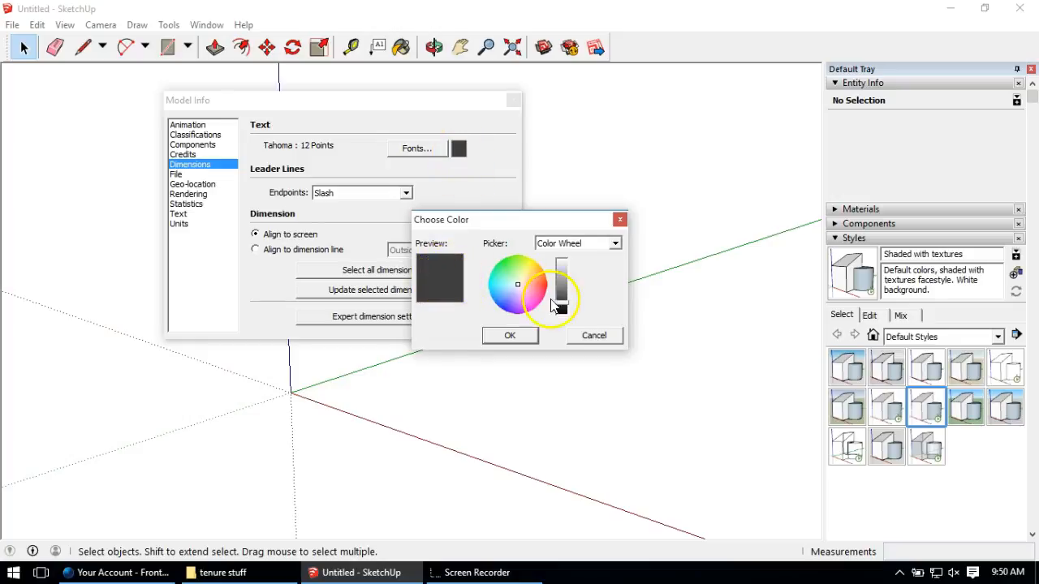
pyautogui.moveTo(560, 307); pyautogui.dragTo(560, 344)
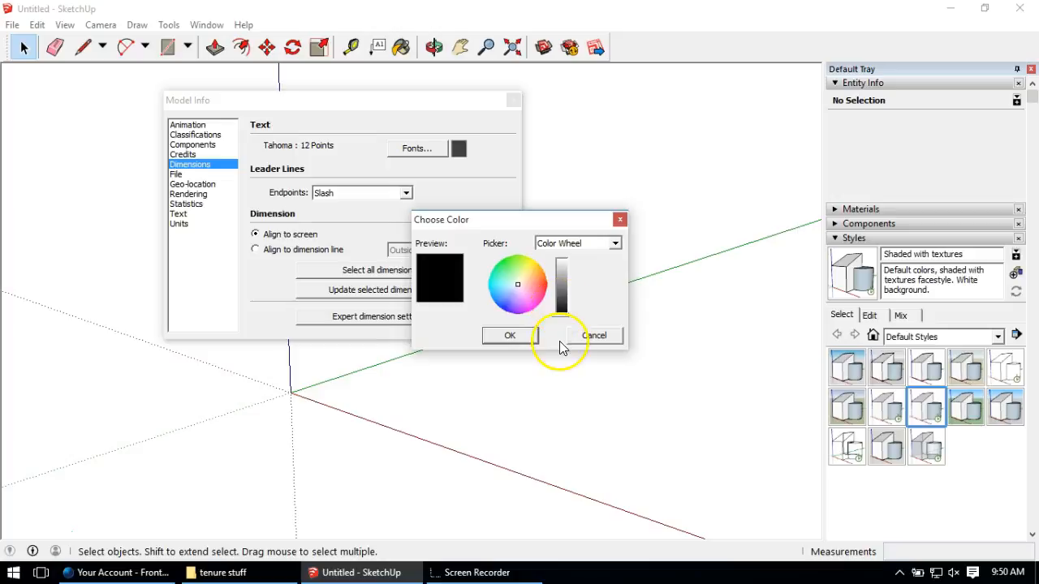
pyautogui.click(511, 335)
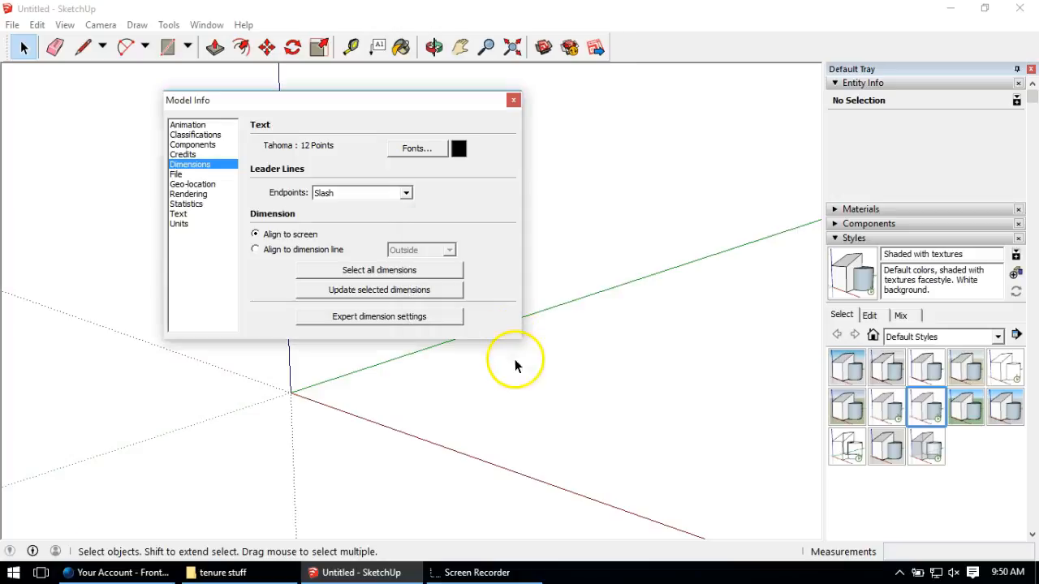
# Step: Set the dimension text font to Tahoma Bold at 14 points
pyautogui.click(410, 149)
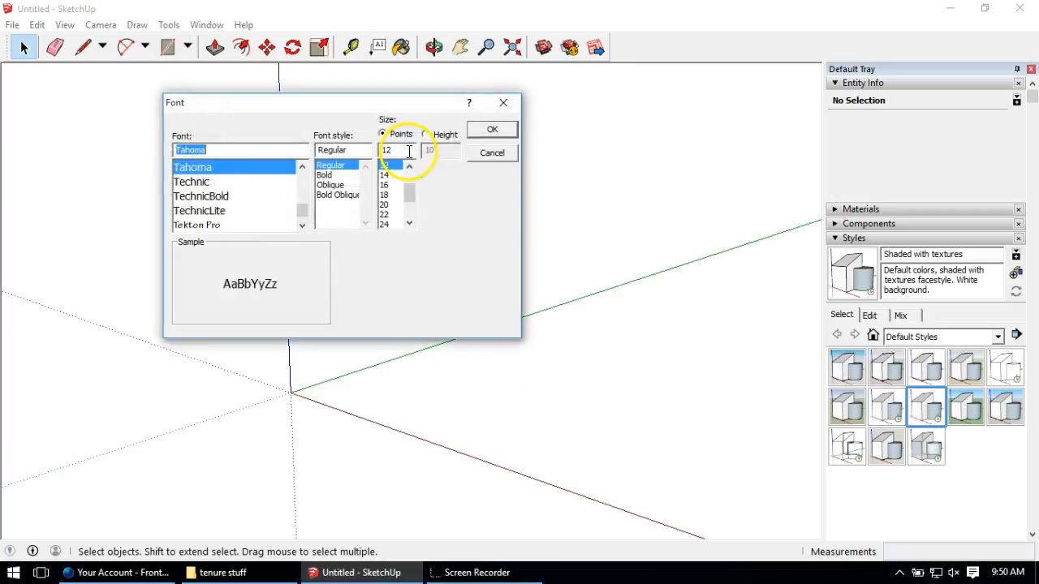
pyautogui.click(326, 175)
pyautogui.click(384, 176)
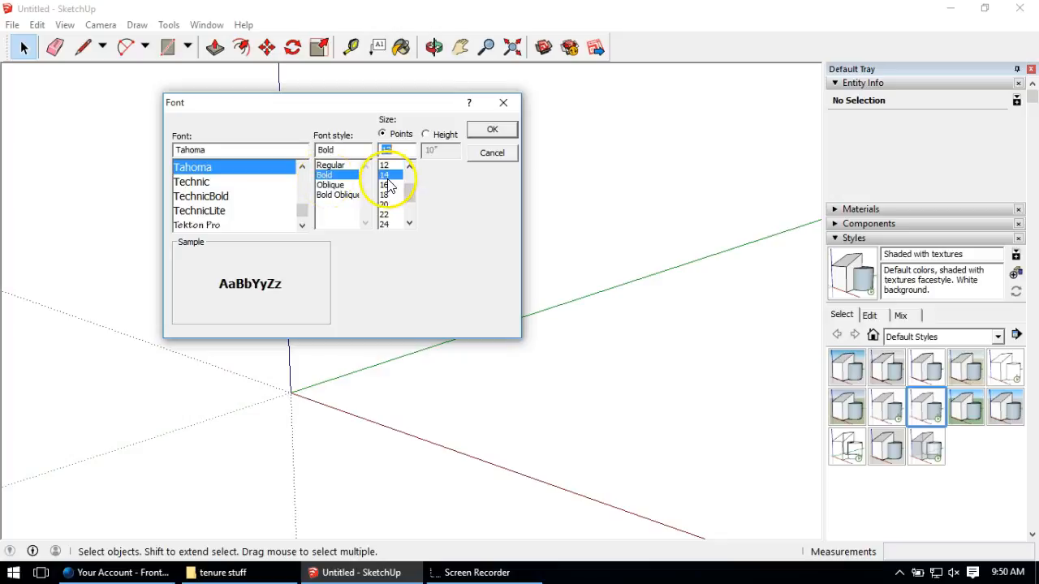
pyautogui.click(493, 133)
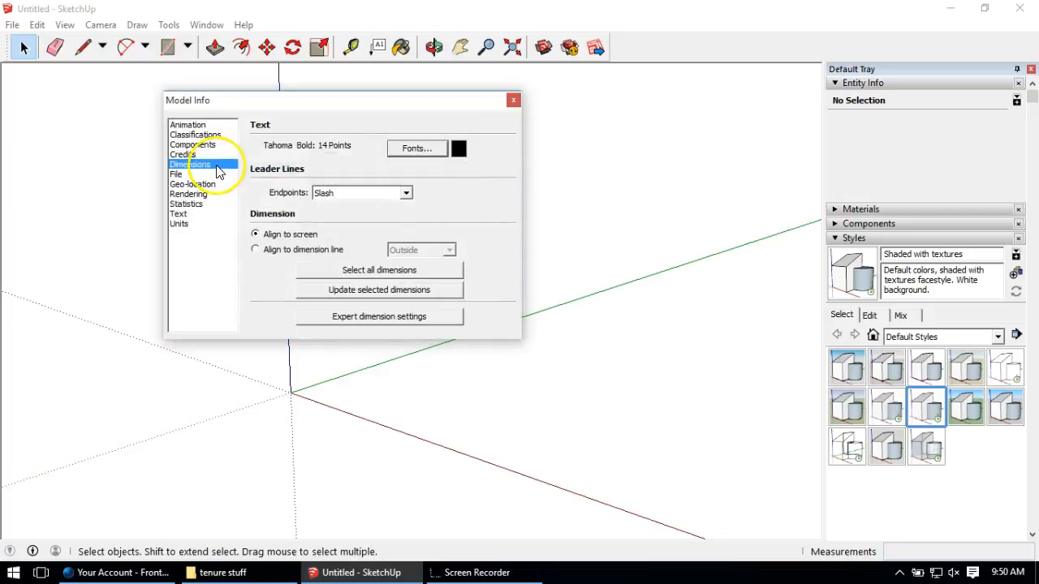
# Step: On Model Info's Text page, make the screen text black, Bold, 14 points
pyautogui.click(185, 213)
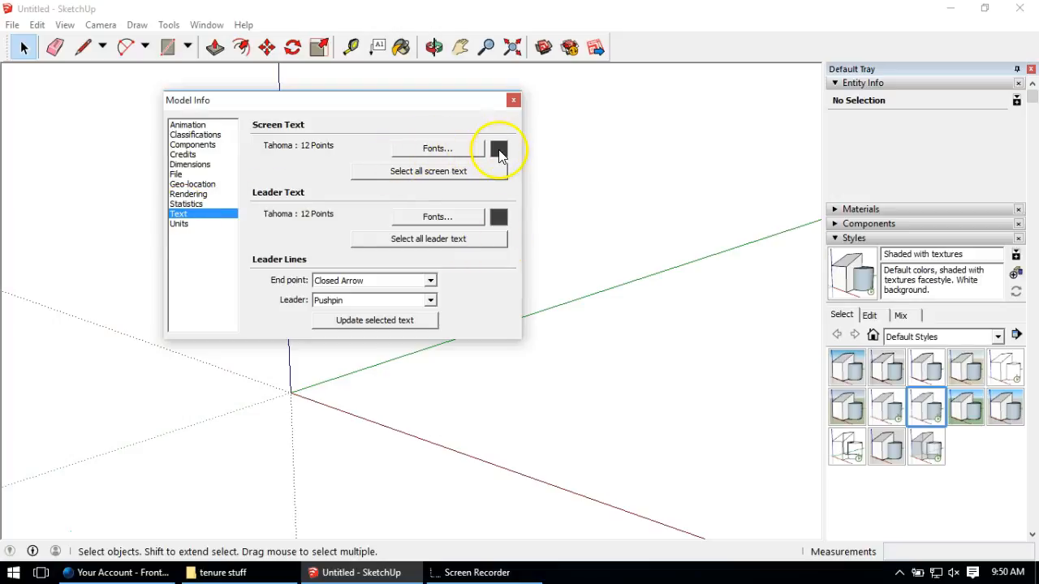
pyautogui.click(498, 148)
pyautogui.click(562, 309)
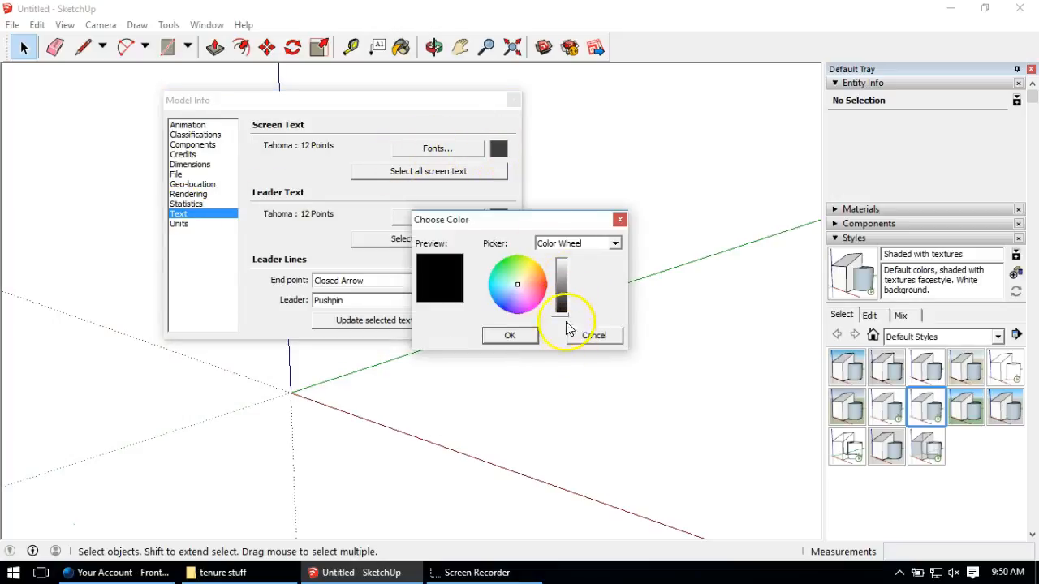
pyautogui.click(510, 335)
pyautogui.click(453, 150)
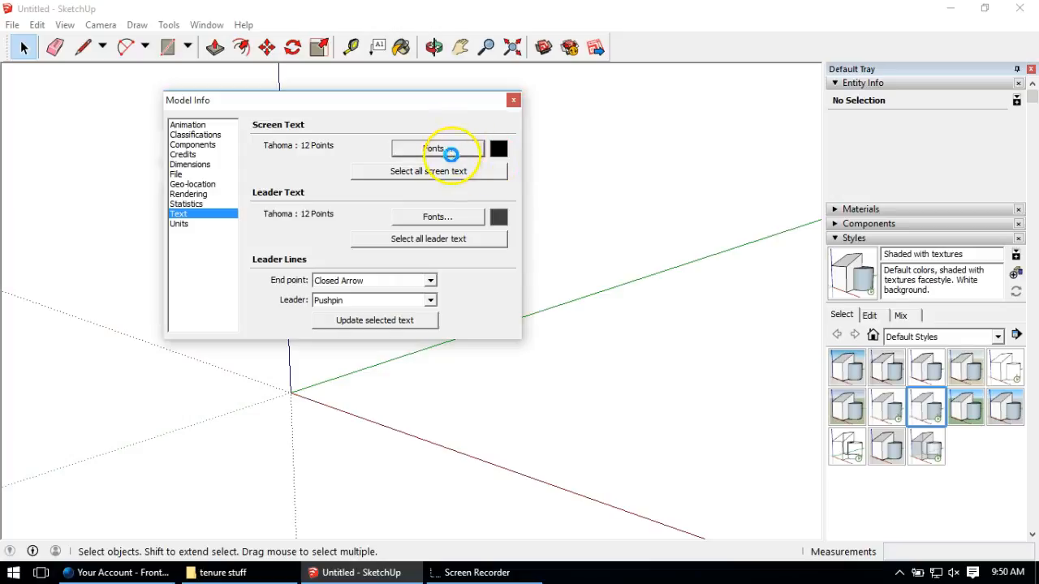
pyautogui.click(342, 175)
pyautogui.click(388, 175)
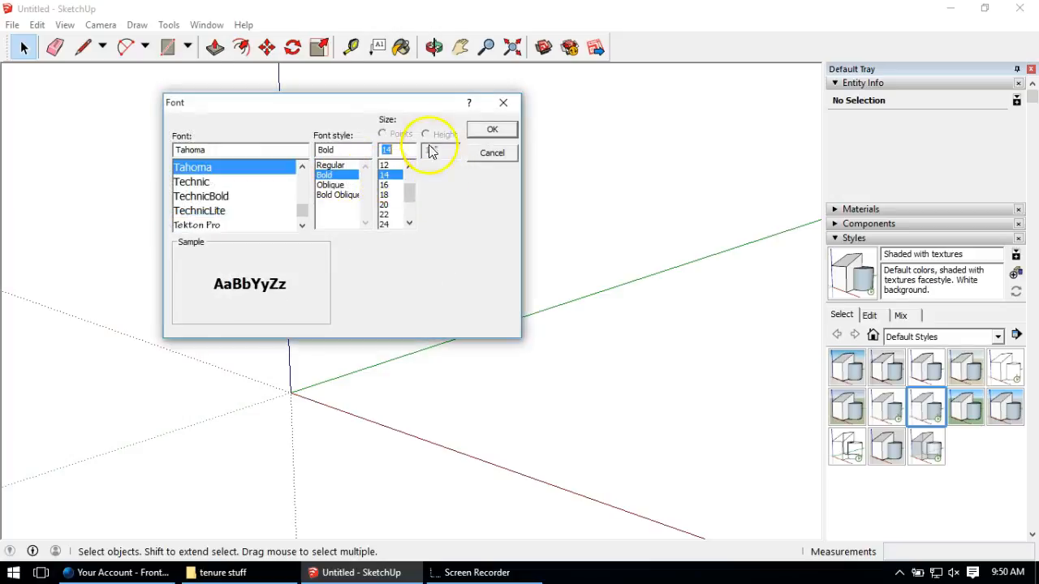
pyautogui.click(479, 131)
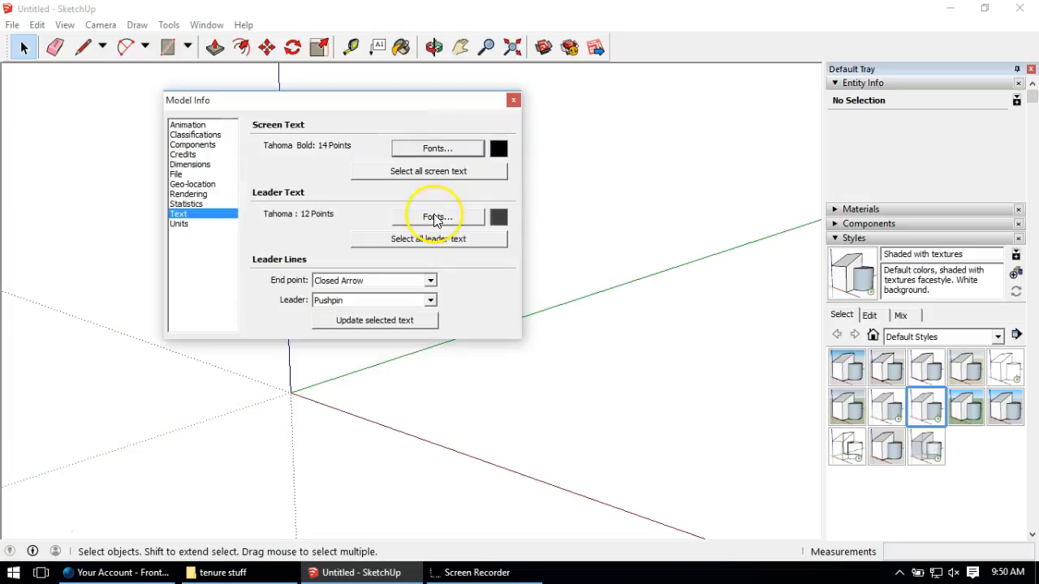
# Step: Make the leader text black, Bold, 14 points, and close Model Info
pyautogui.click(499, 219)
pyautogui.moveTo(558, 258); pyautogui.dragTo(566, 347)
pyautogui.click(513, 337)
pyautogui.click(455, 220)
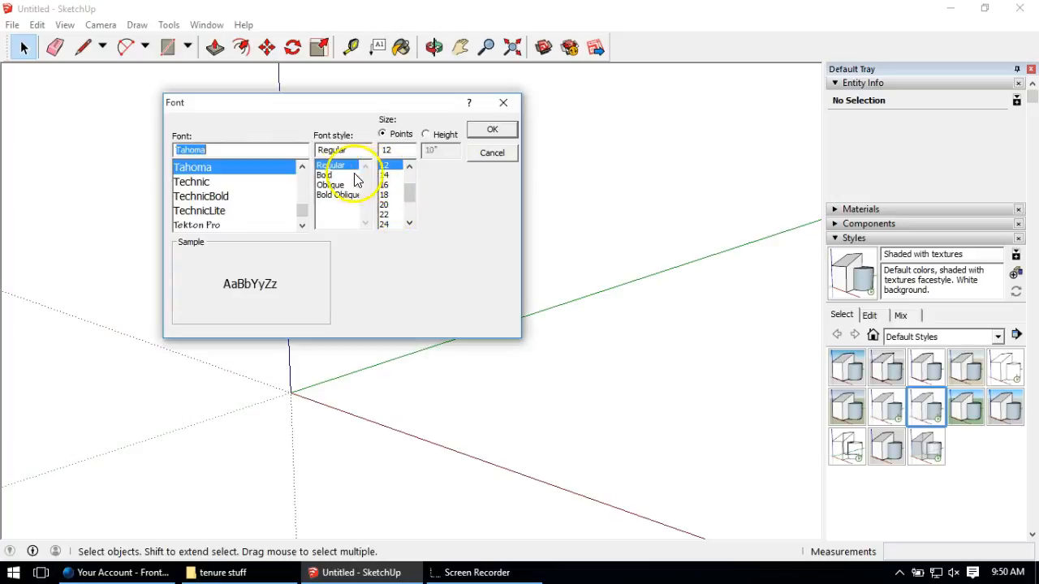
pyautogui.click(326, 175)
pyautogui.click(386, 175)
pyautogui.click(491, 130)
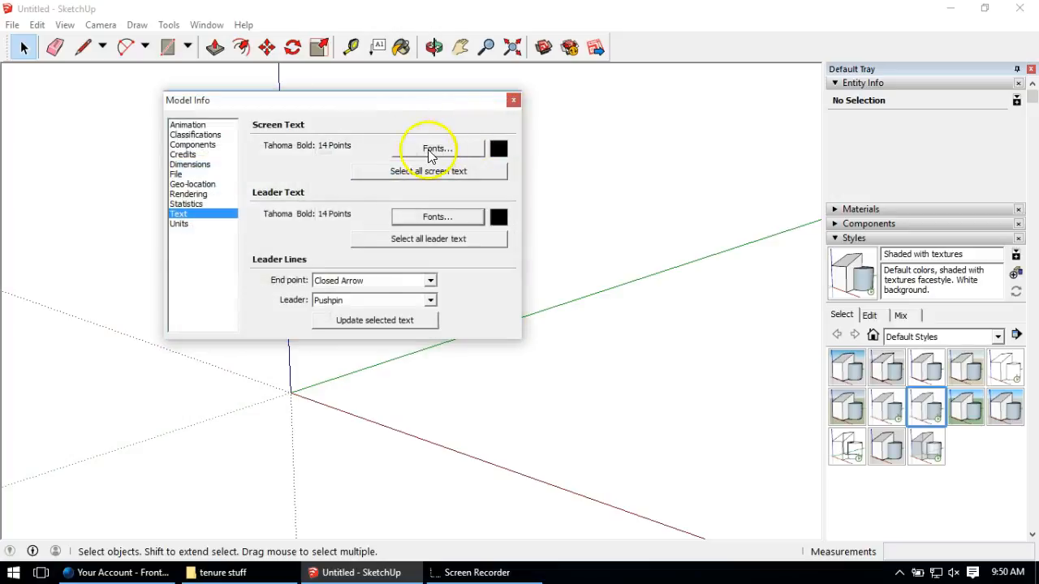
pyautogui.click(513, 100)
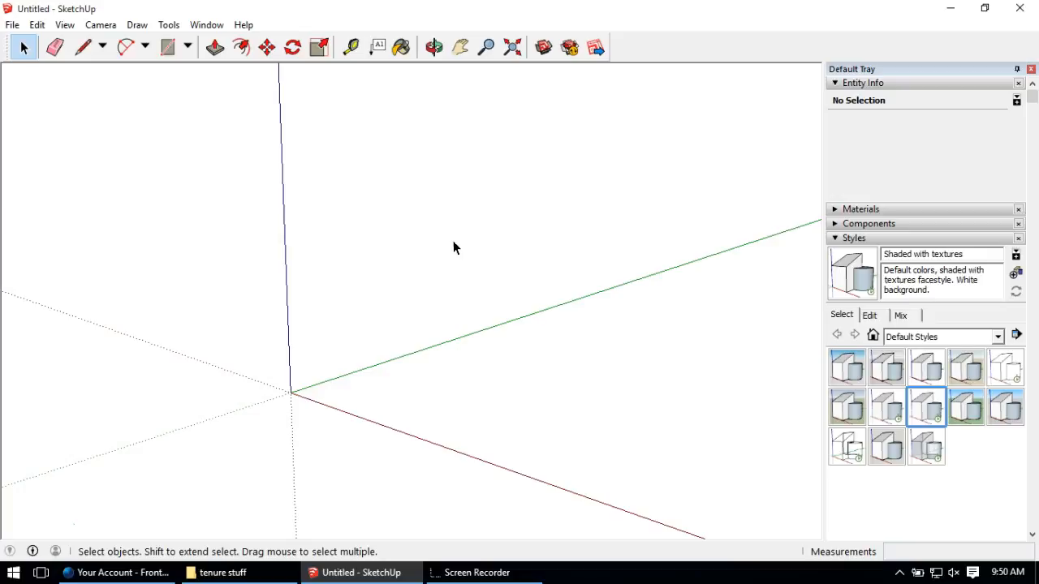
# Step: Collapse the Styles panel in the Default Tray to reveal the Layers list with Layer0
pyautogui.click(875, 239)
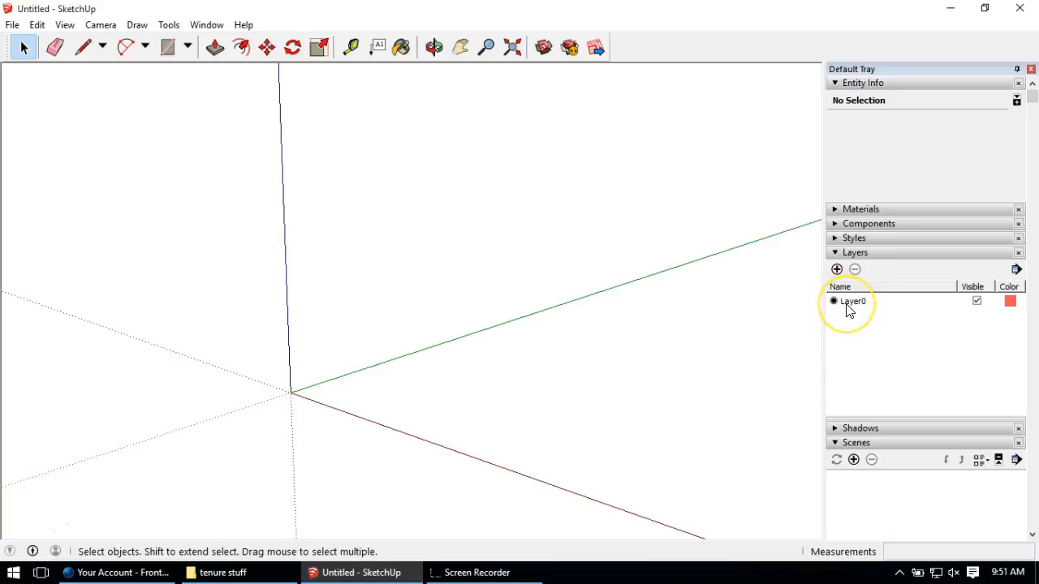
# Step: Add two new layers named 'text 1' and 'Text 2' in the Layers panel
pyautogui.click(836, 269)
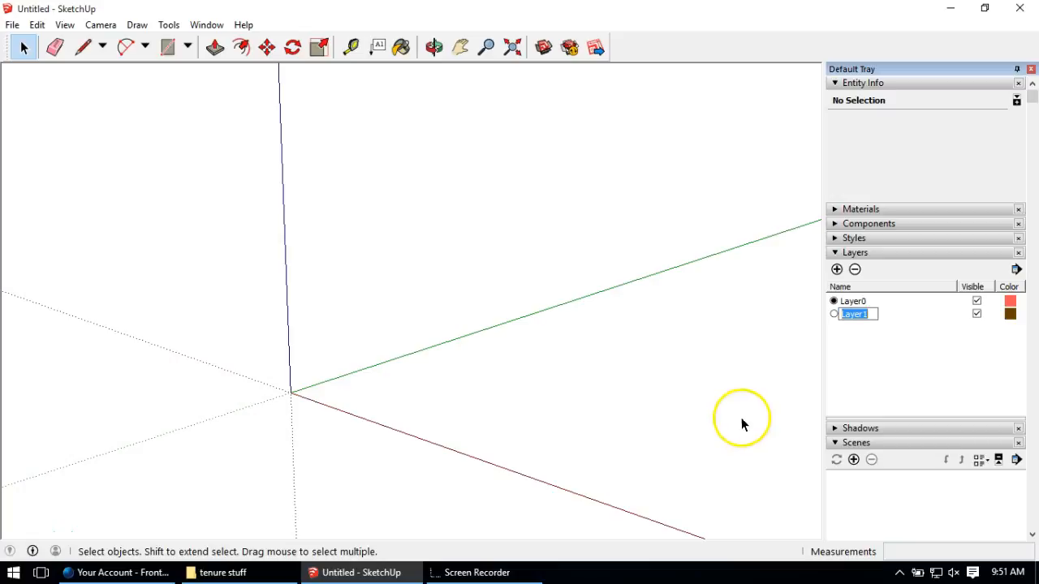
pyautogui.write('text')
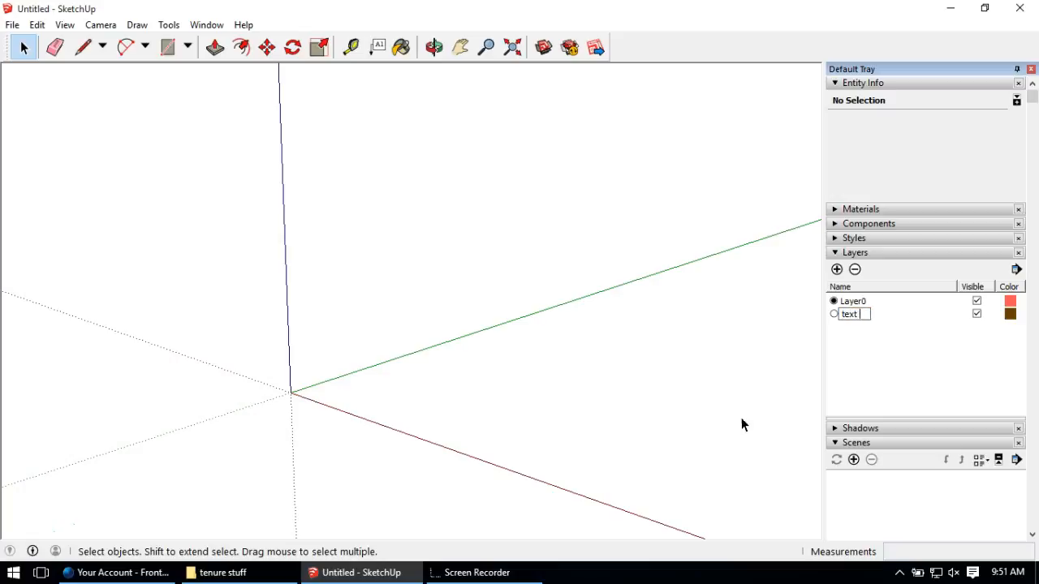
pyautogui.write(' 1')
pyautogui.click(863, 362)
pyautogui.click(892, 372)
pyautogui.click(838, 269)
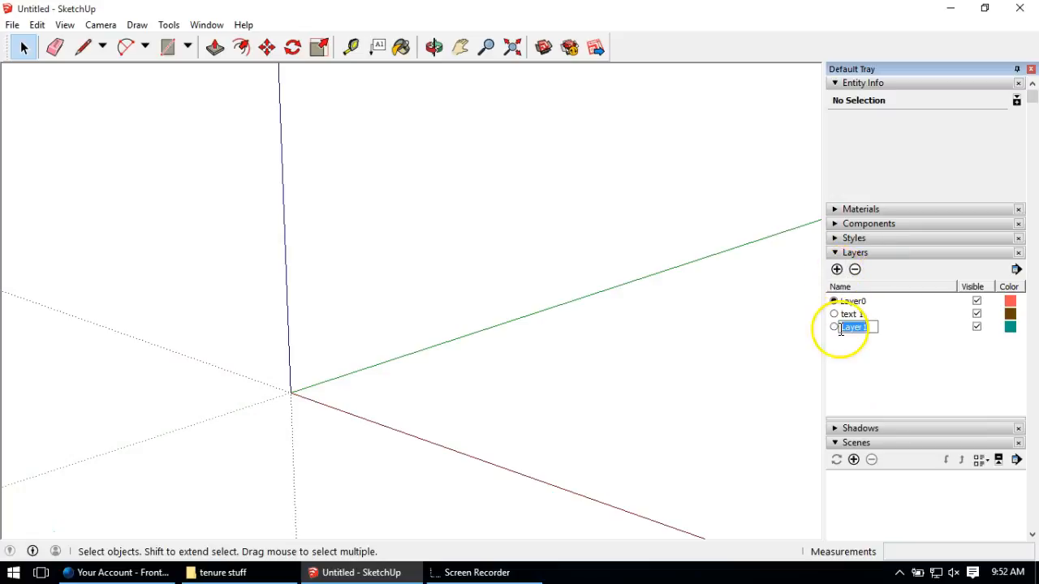
pyautogui.write('Text 2')
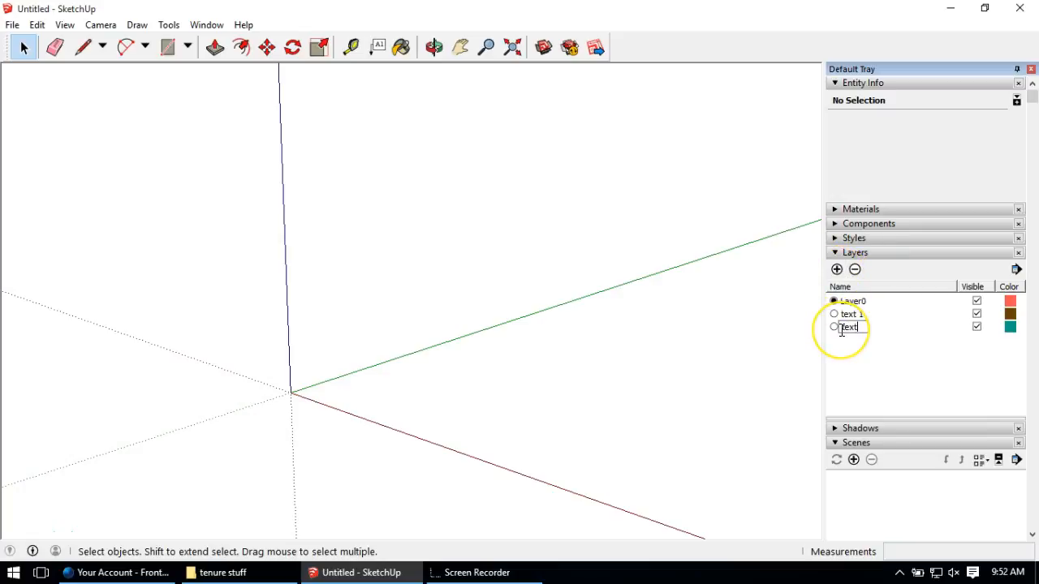
pyautogui.click(865, 383)
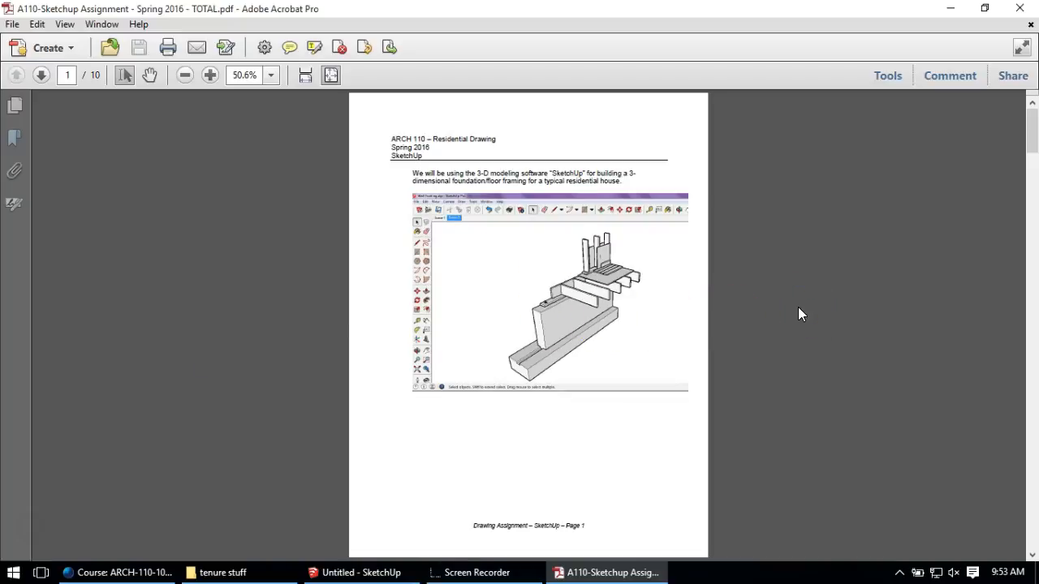
# Step: Scroll through pages 1–10 of the assignment PDF's footing and framing drawings, then minimize Acrobat
pyautogui.scroll(-6, 798, 314)
pyautogui.scroll(6, 798, 314)
pyautogui.scroll(-6, 596, 367)
pyautogui.scroll(-9, 596, 369)
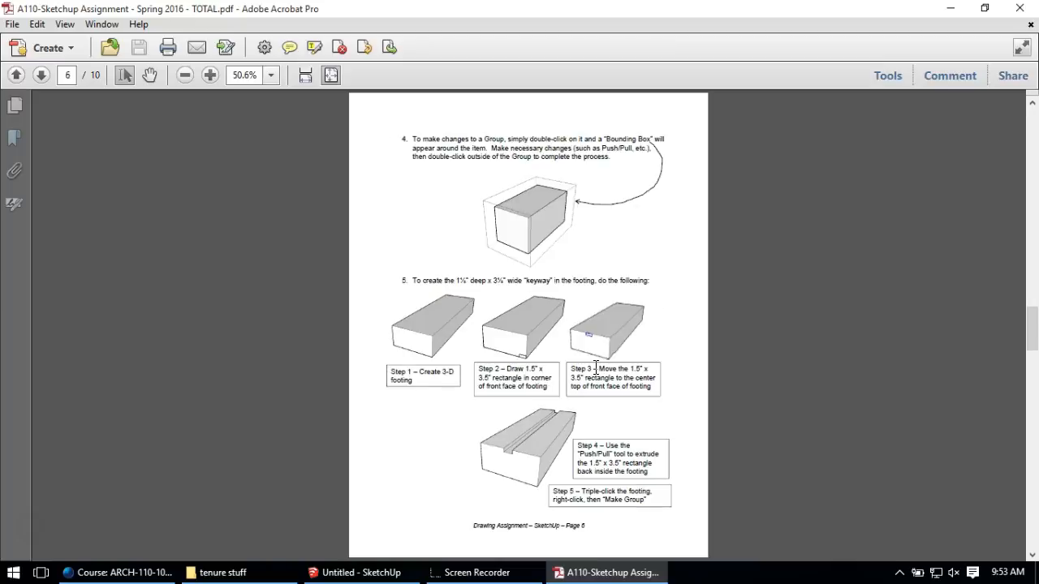
pyautogui.scroll(-3, 597, 367)
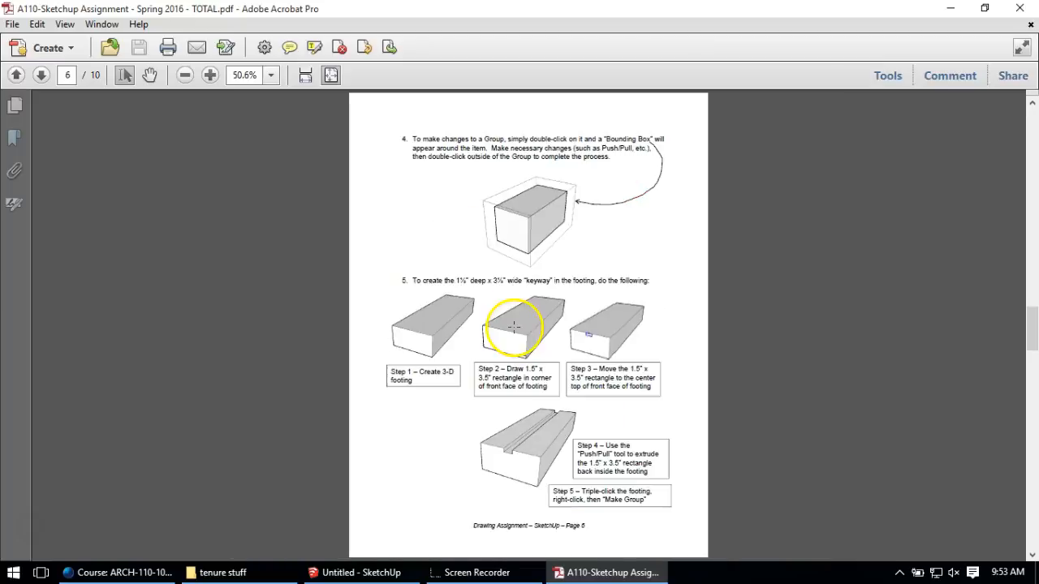
pyautogui.scroll(-3, 495, 307)
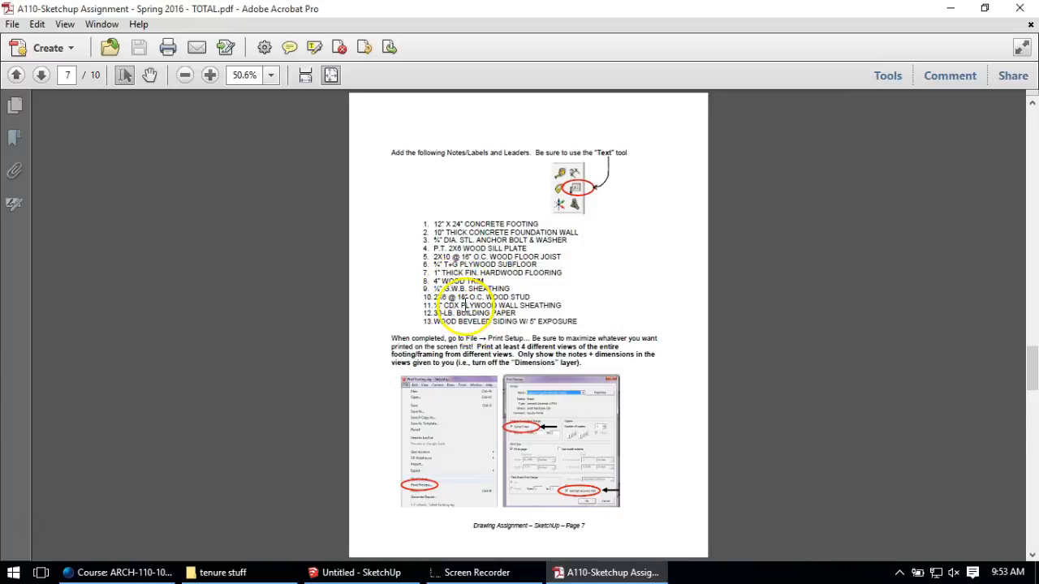
pyautogui.scroll(-3, 463, 306)
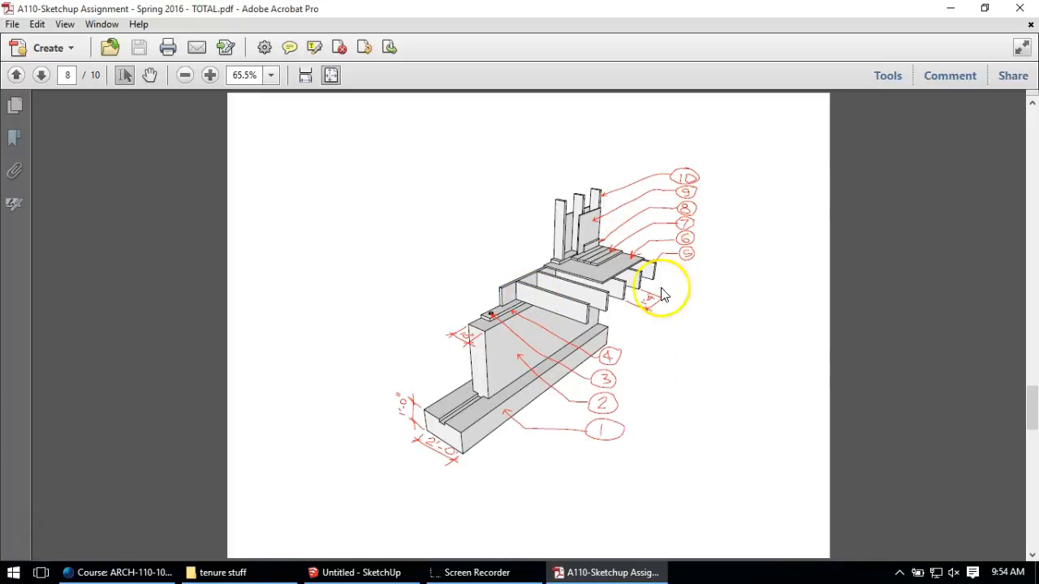
pyautogui.scroll(-3, 645, 296)
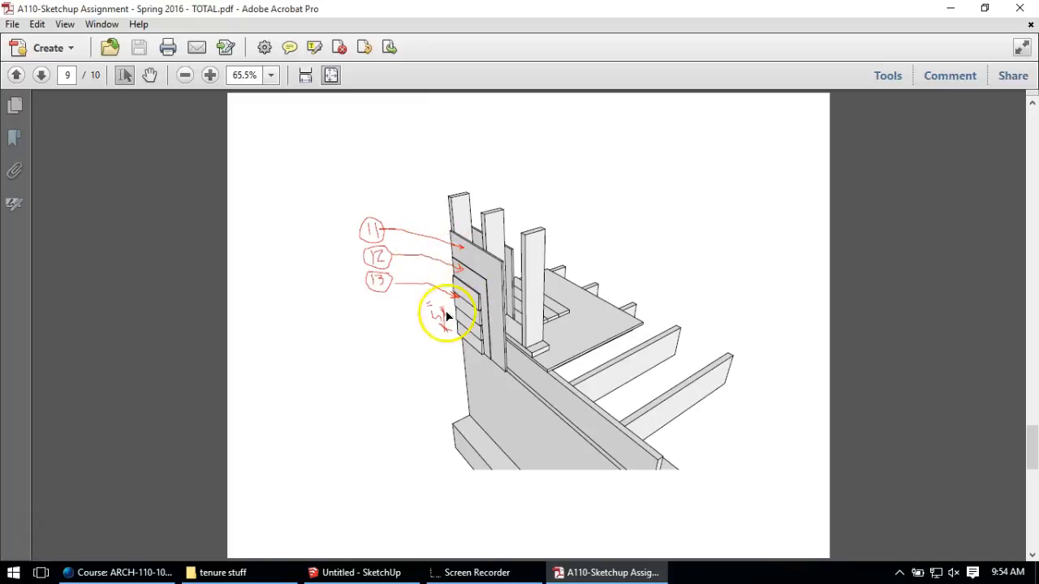
pyautogui.scroll(-3, 495, 300)
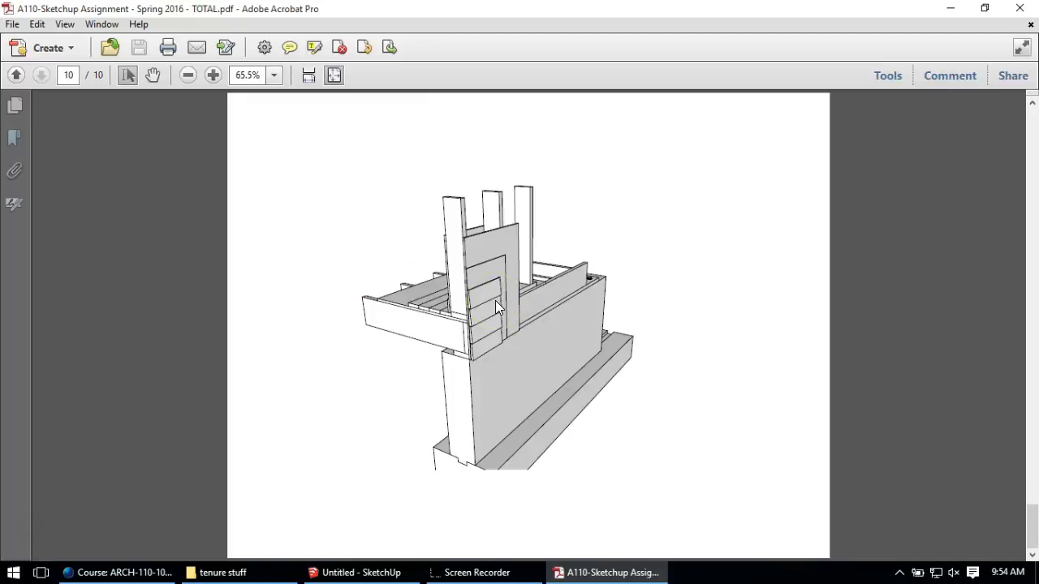
pyautogui.scroll(3, 495, 300)
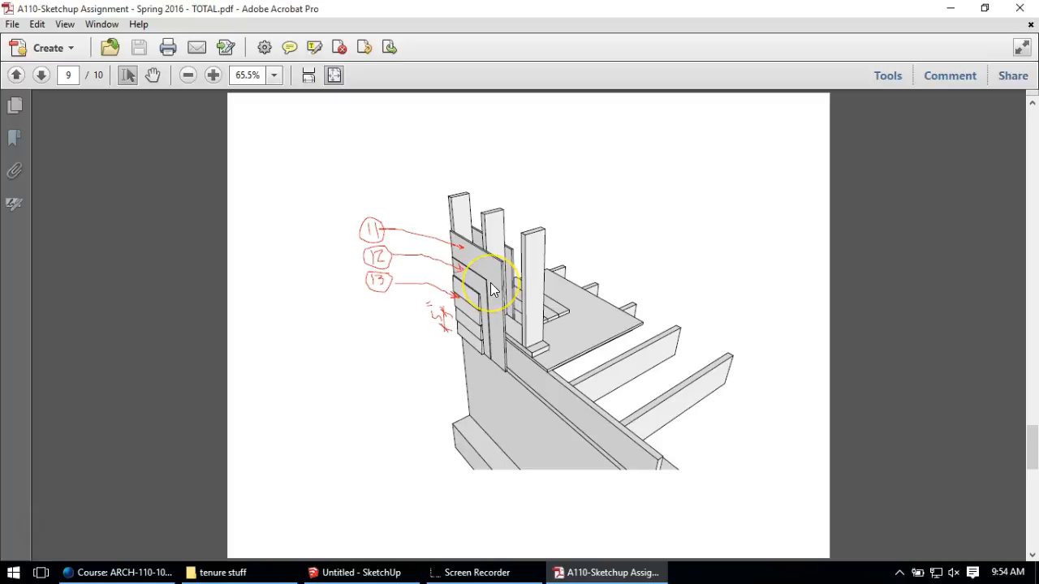
pyautogui.scroll(4, 491, 290)
pyautogui.scroll(3, 490, 281)
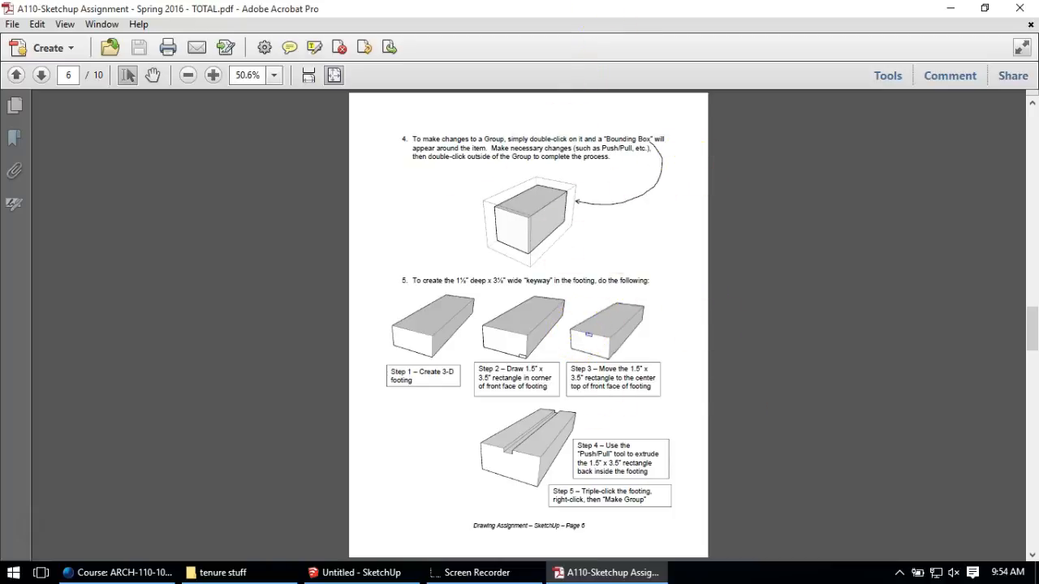
pyautogui.click(950, 9)
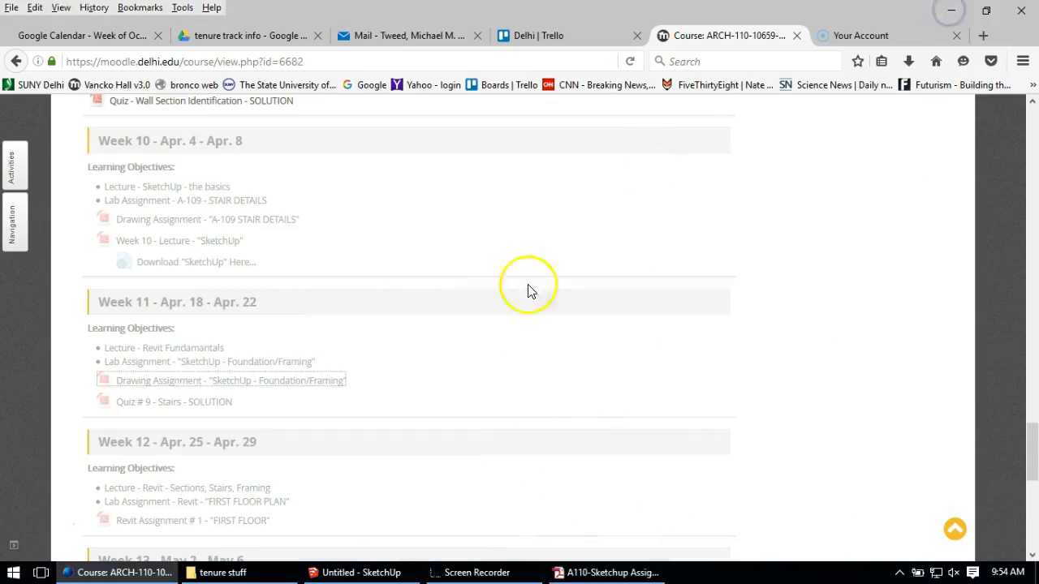
# Step: Switch back to the Untitled SketchUp window from the taskbar
pyautogui.click(394, 569)
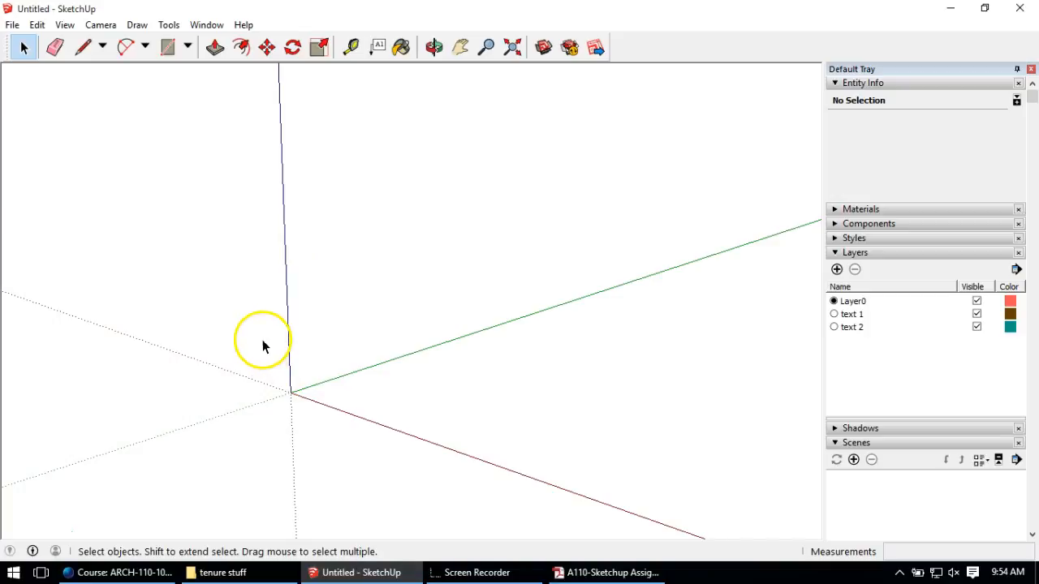
# Step: Draw a 2' by 10' 2 1/4" rectangle from the origin with the Line tool, closing it into a face
pyautogui.click(80, 51)
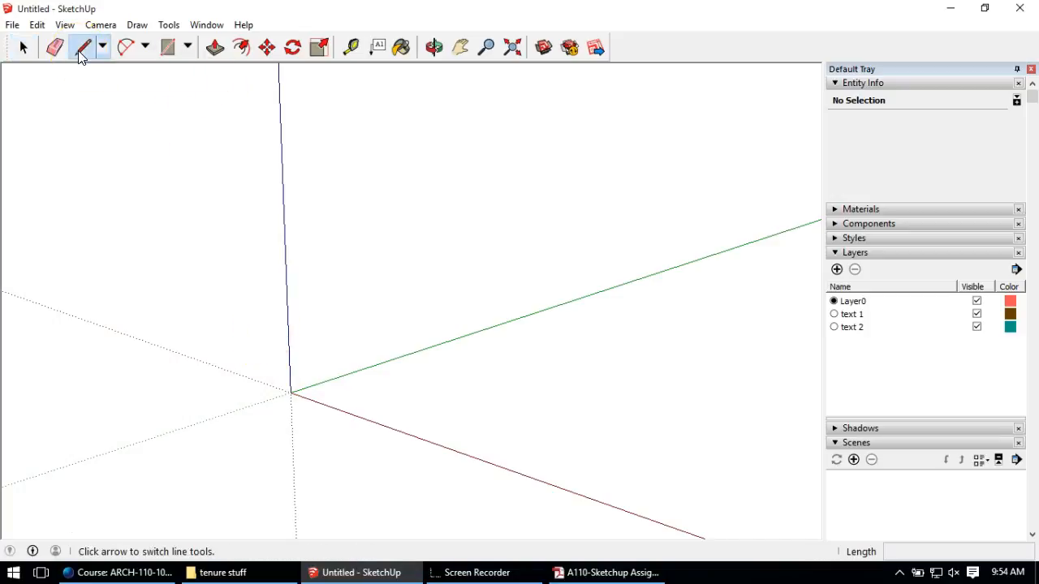
pyautogui.click(291, 393)
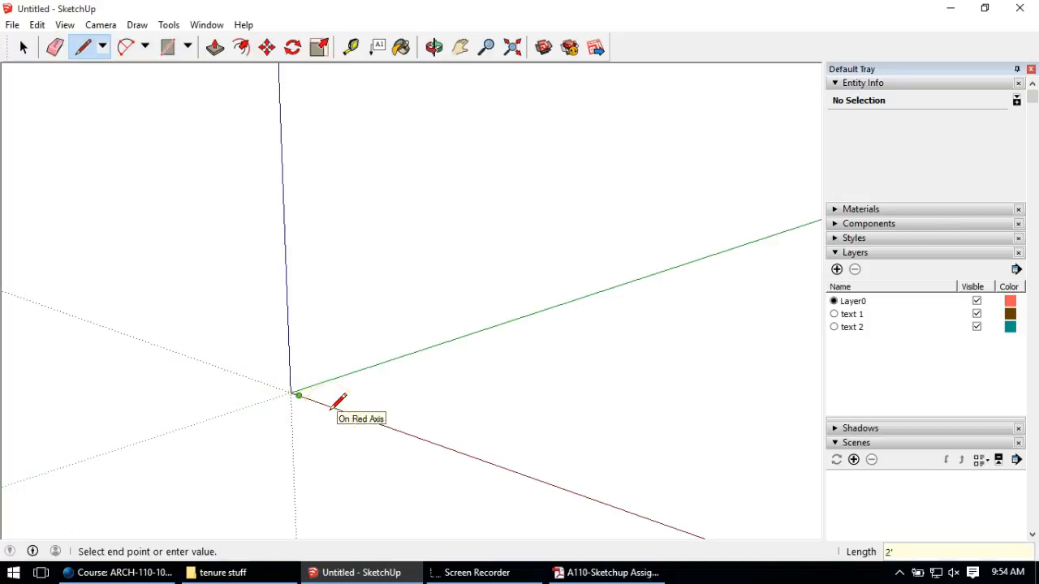
pyautogui.scroll(7, 315, 393)
pyautogui.scroll(3, 298, 405)
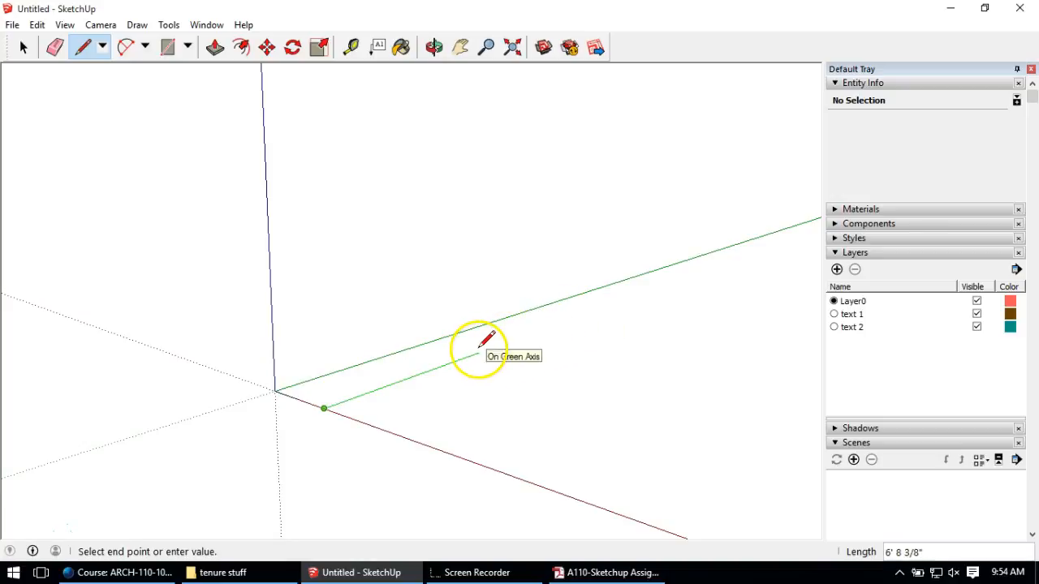
pyautogui.click(537, 329)
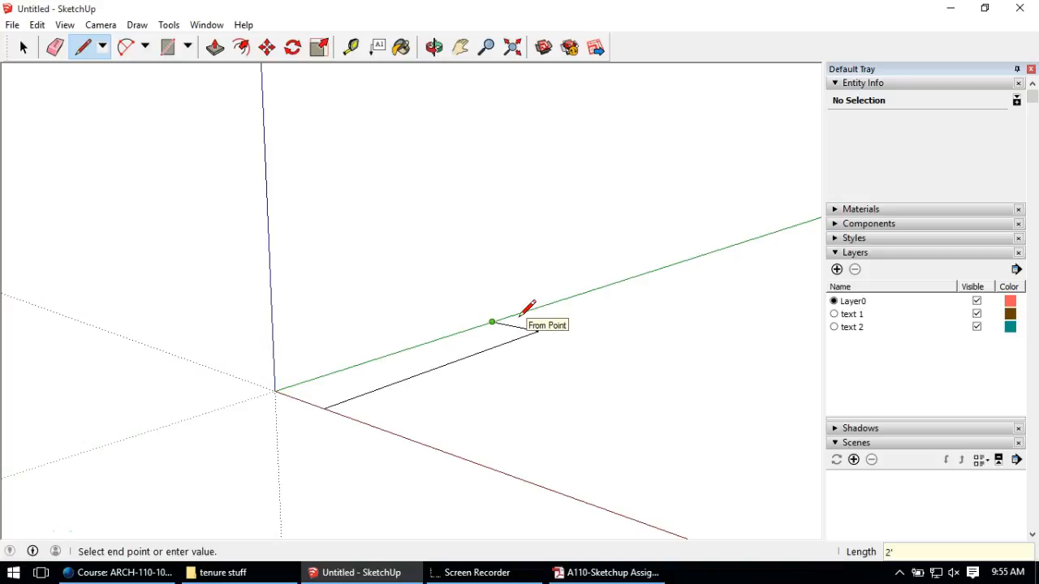
pyautogui.click(275, 391)
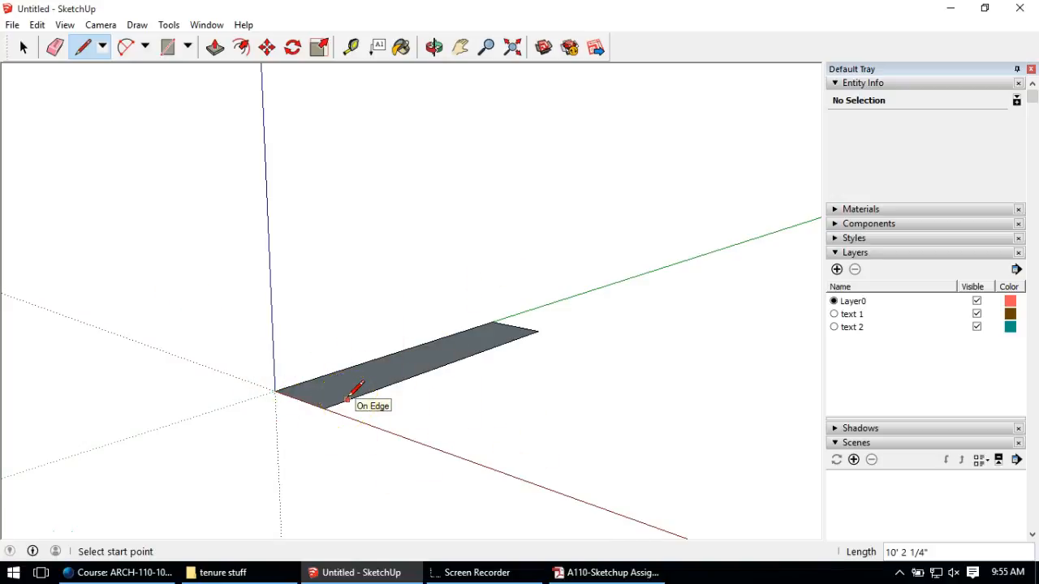
pyautogui.moveTo(380, 350)
pyautogui.mouseDown(button='middle')
pyautogui.moveTo(336, 375)
pyautogui.moveTo(168, 268)
pyautogui.moveTo(78, 165)
pyautogui.mouseUp(button='middle')
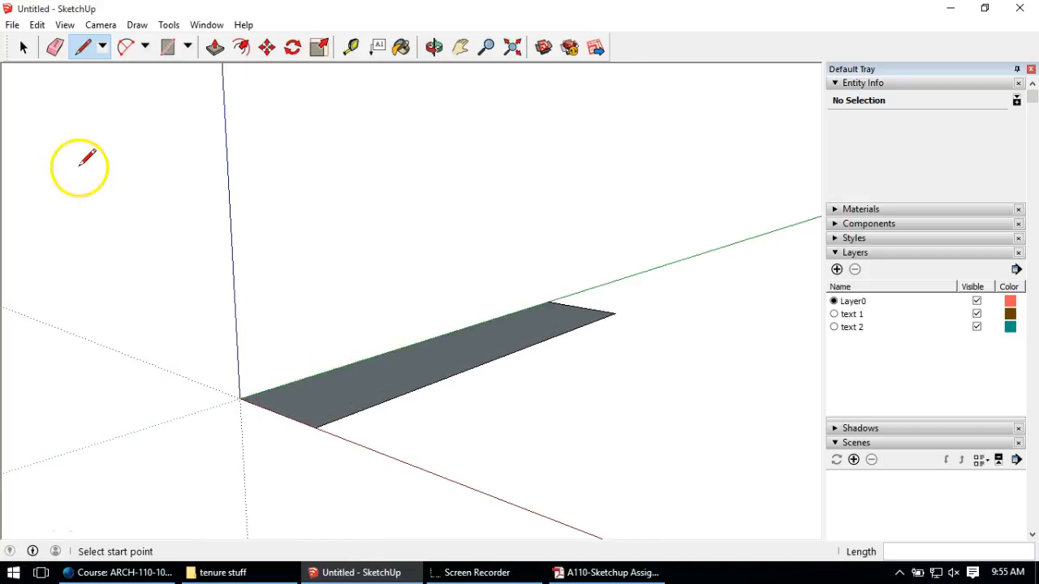
# Step: Push/pull the rectangle up 1' into a solid footing block
pyautogui.click(214, 47)
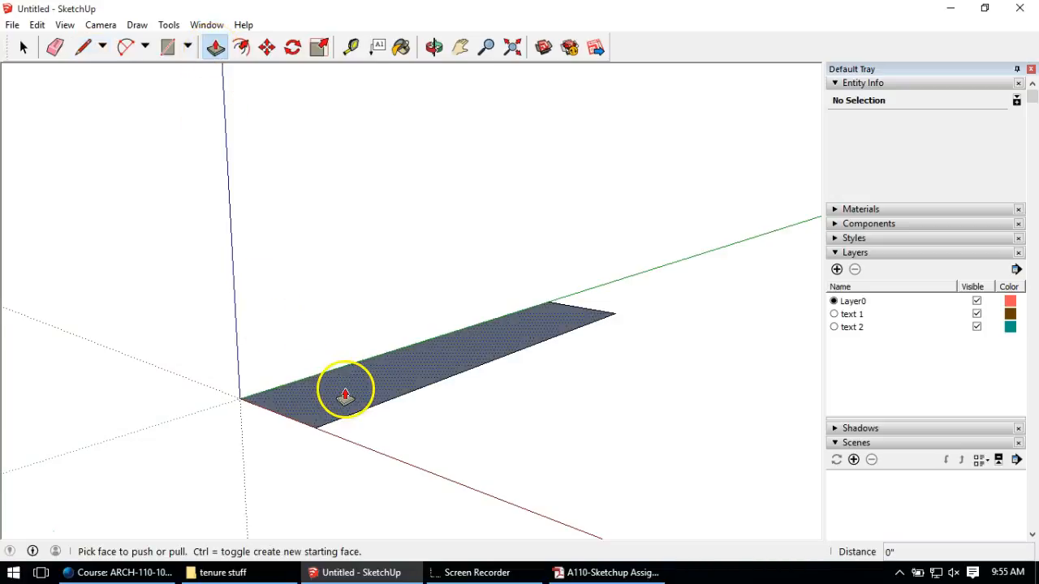
pyautogui.moveTo(345, 396); pyautogui.dragTo(333, 280)
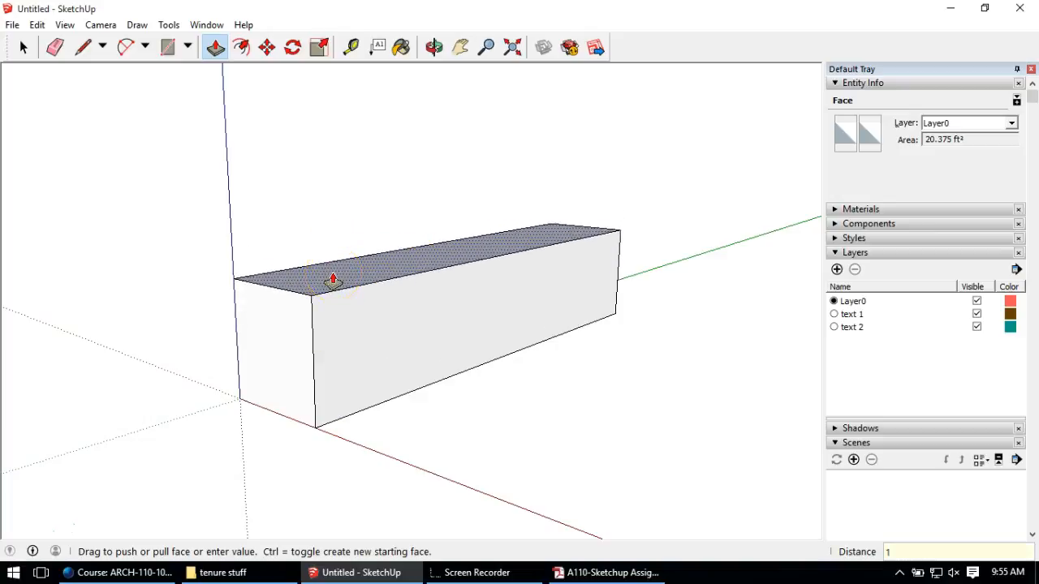
pyautogui.press('Return')
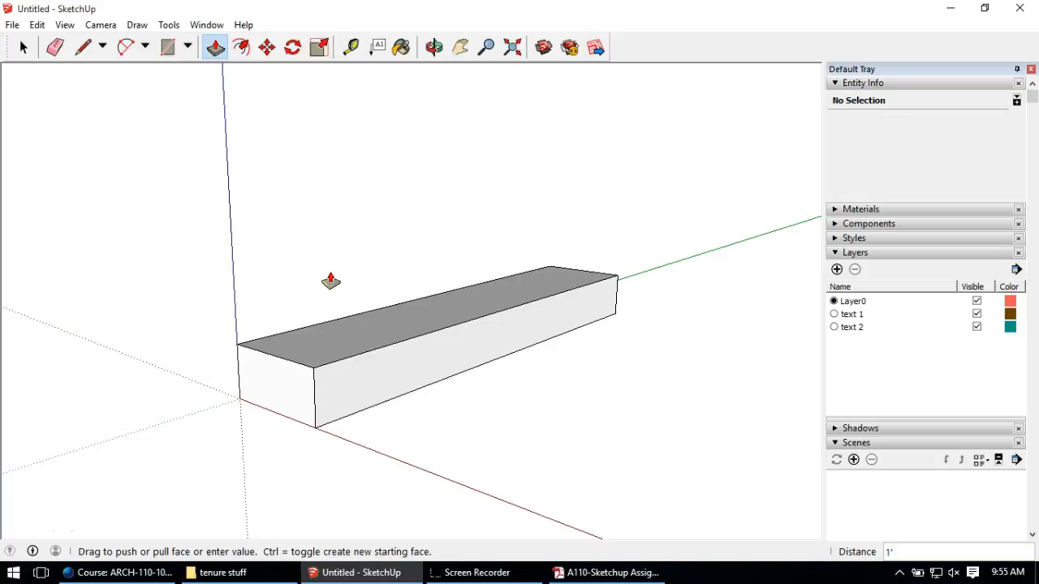
pyautogui.click(283, 302)
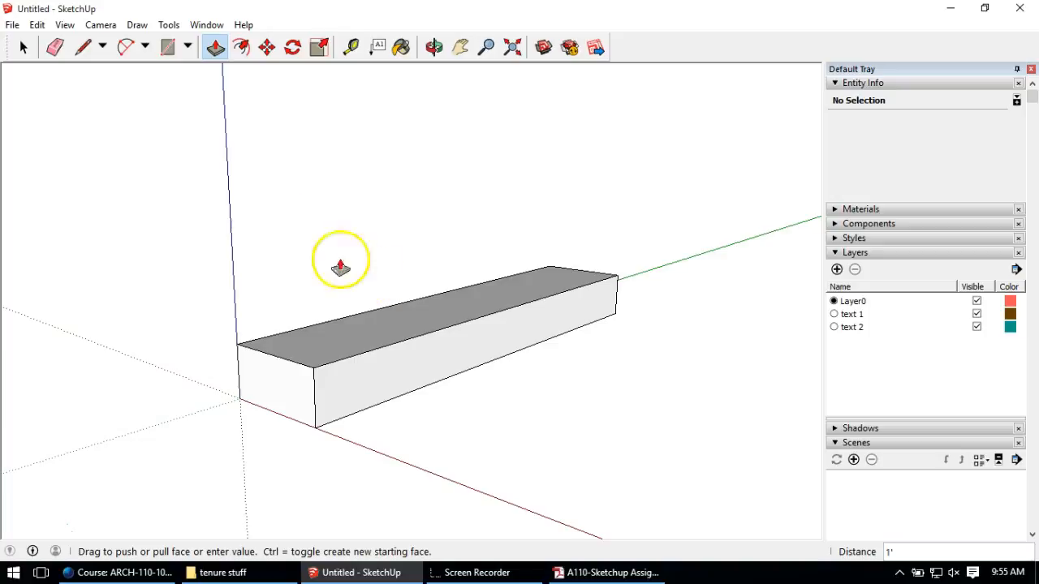
pyautogui.click(23, 47)
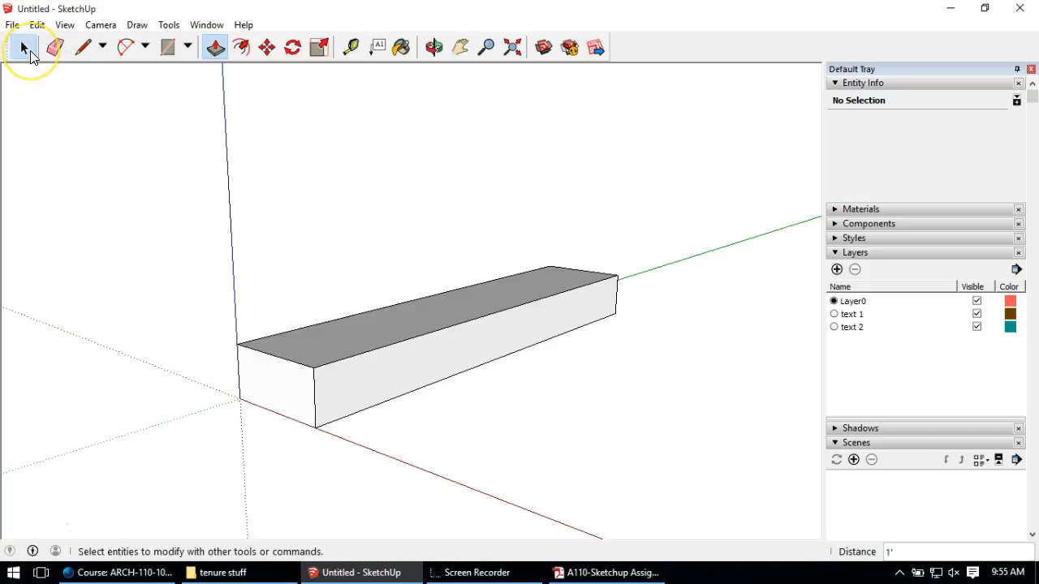
# Step: Select the whole footing box with a crossing window and make it a group
pyautogui.doubleClick(377, 337)
pyautogui.click(377, 336)
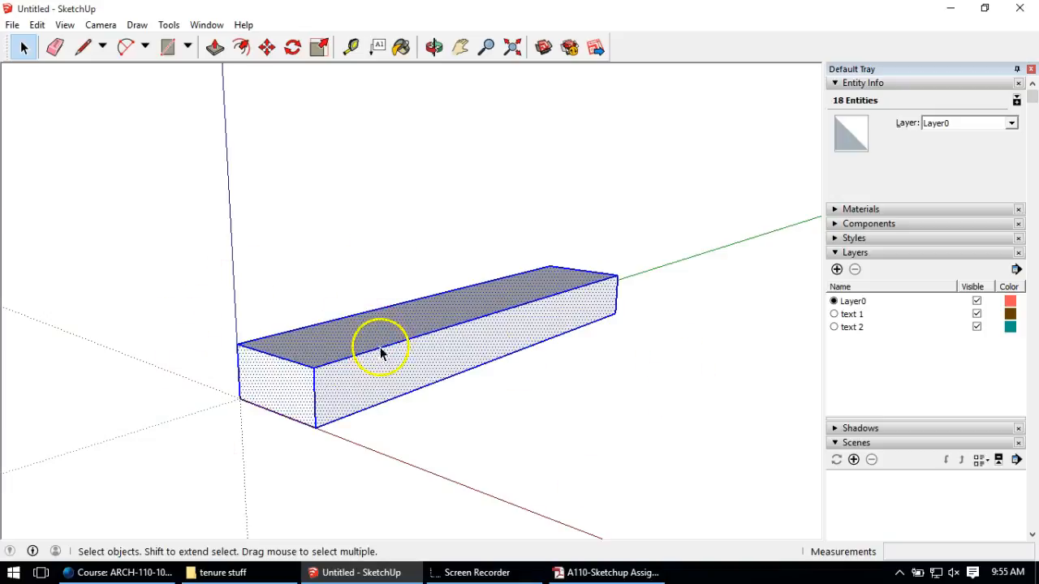
pyautogui.click(554, 213)
pyautogui.moveTo(687, 157); pyautogui.dragTo(85, 495)
pyautogui.rightClick(340, 382)
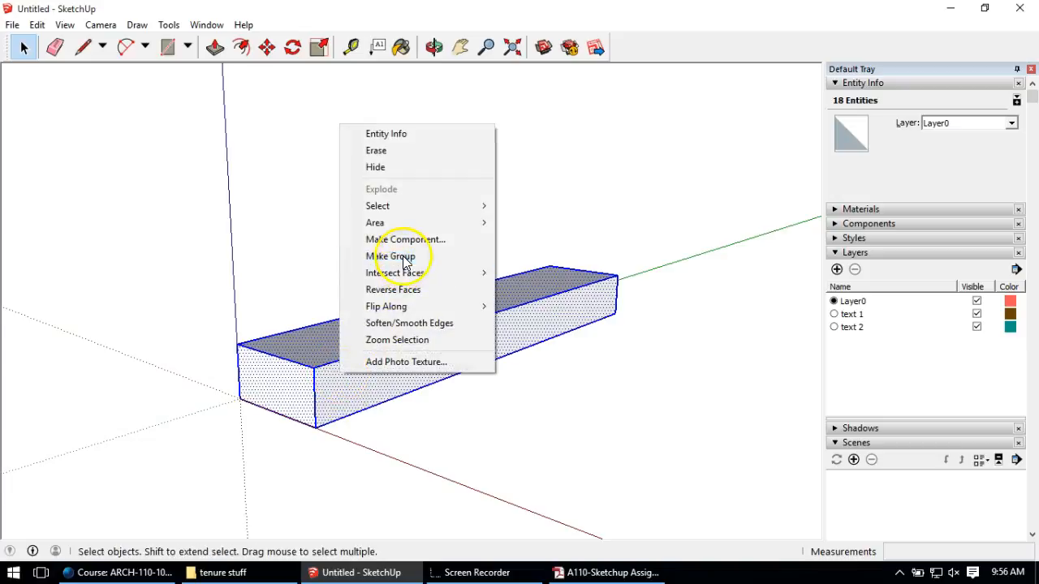
pyautogui.click(430, 256)
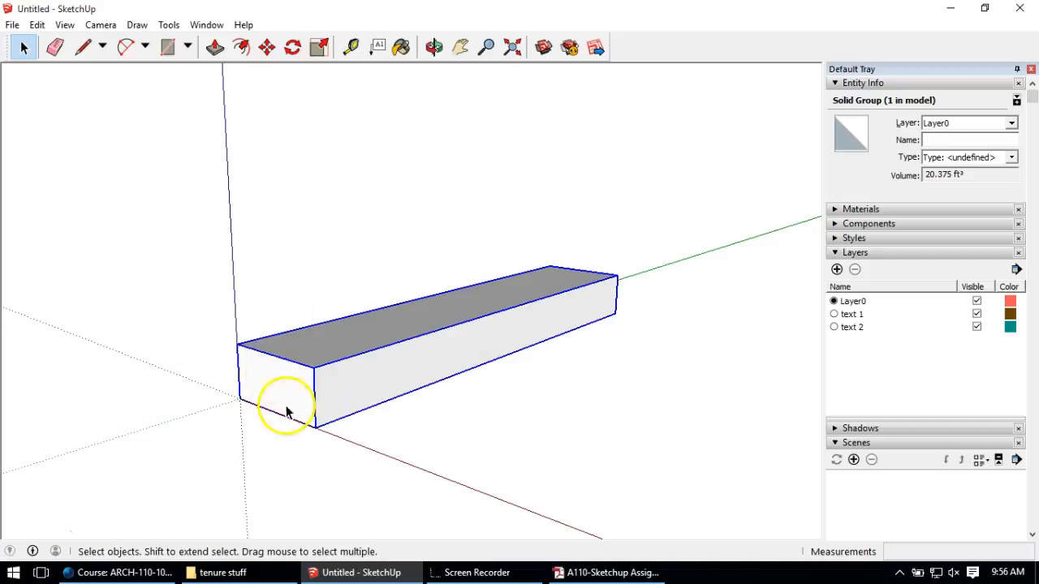
# Step: Open the footing group for editing and orbit to face its front end
pyautogui.click(255, 191)
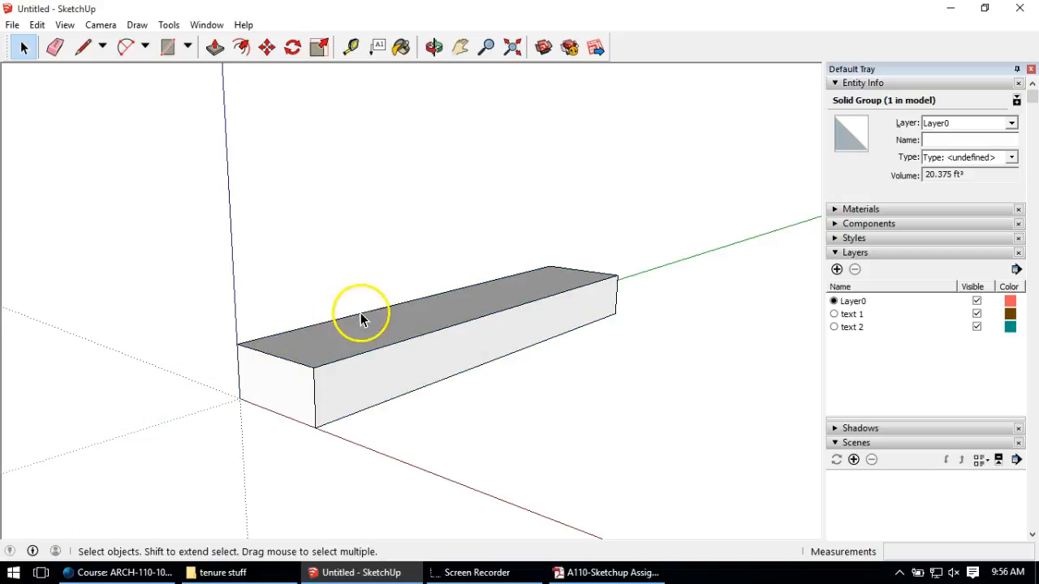
pyautogui.click(215, 47)
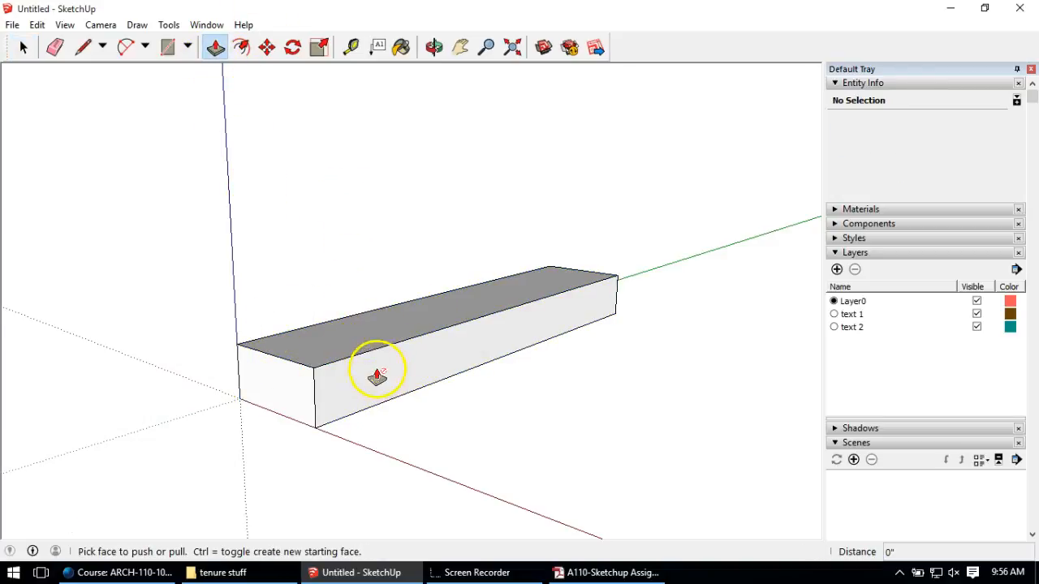
pyautogui.click(22, 44)
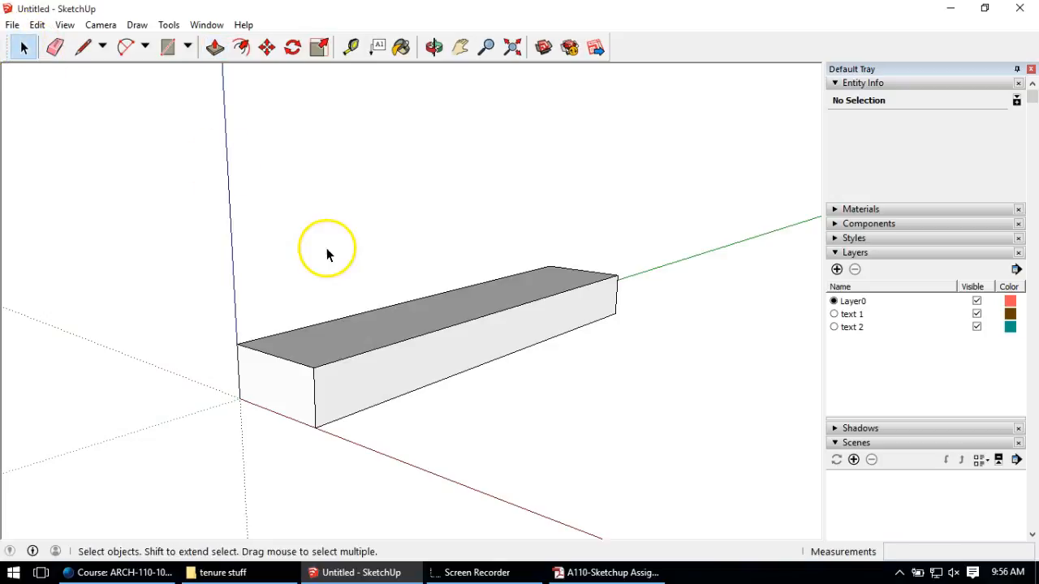
pyautogui.click(276, 309)
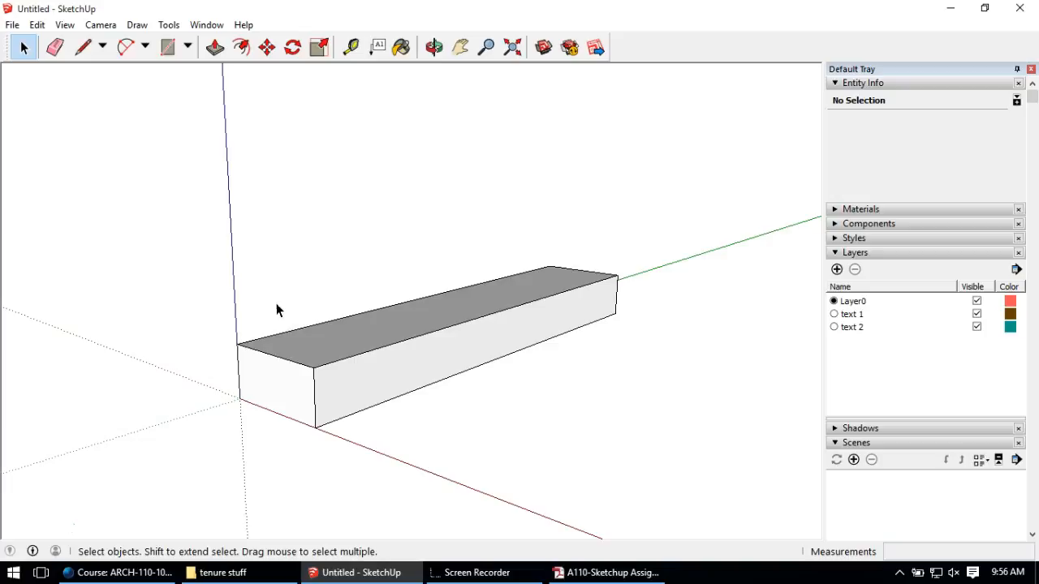
pyautogui.click(297, 395)
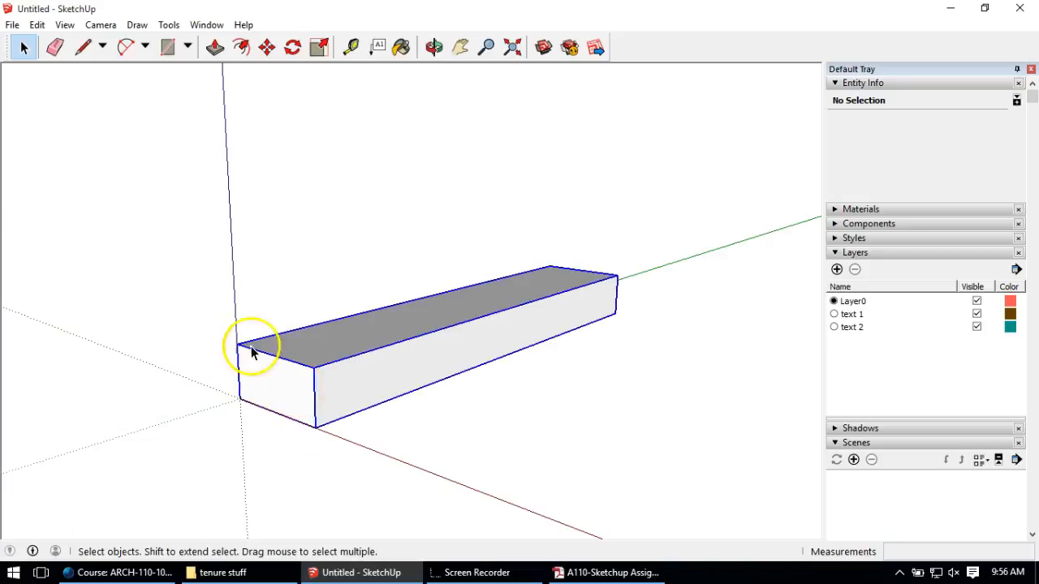
pyautogui.doubleClick(271, 387)
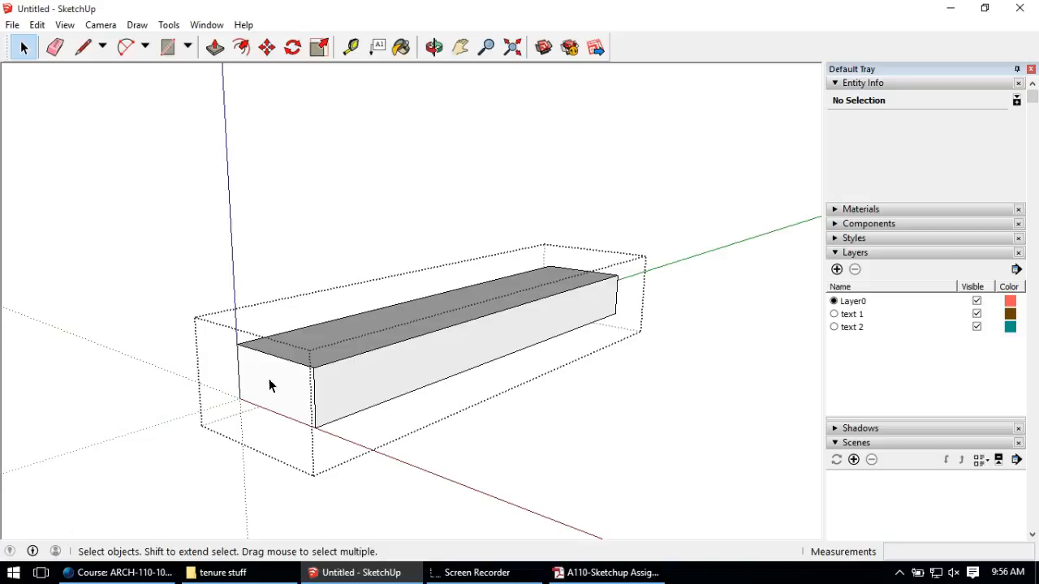
pyautogui.moveTo(260, 361); pyautogui.dragTo(339, 331, button='middle')
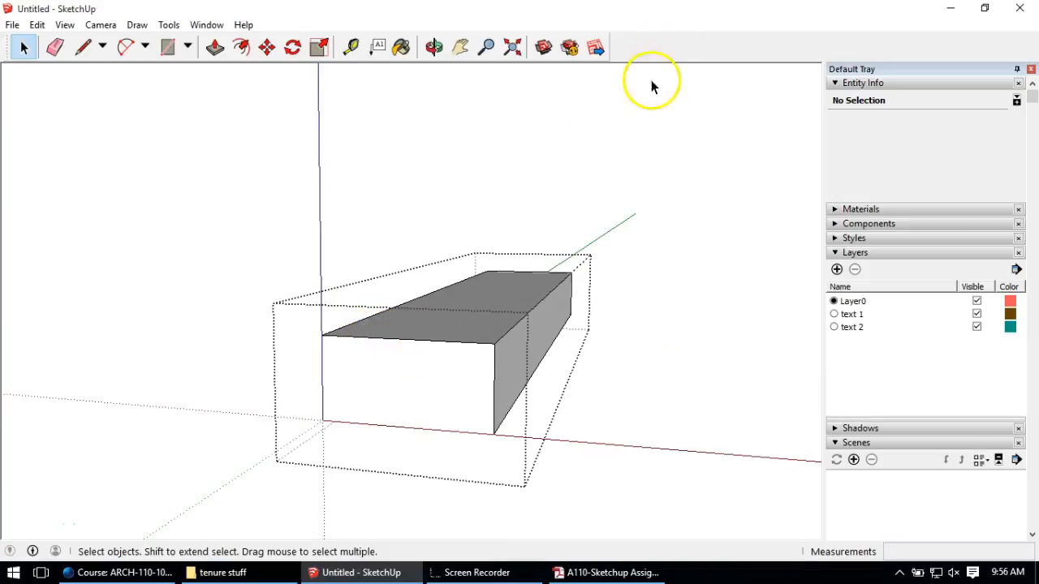
# Step: Draw a 3 1/2" by 1 1/2" rectangle on the footing's front face with lines
pyautogui.click(84, 46)
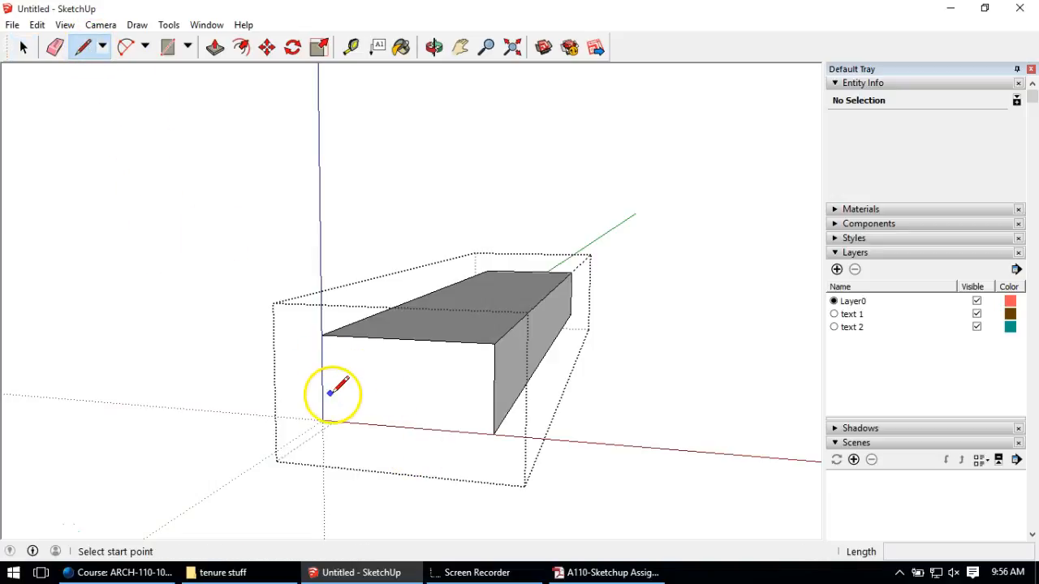
pyautogui.click(349, 374)
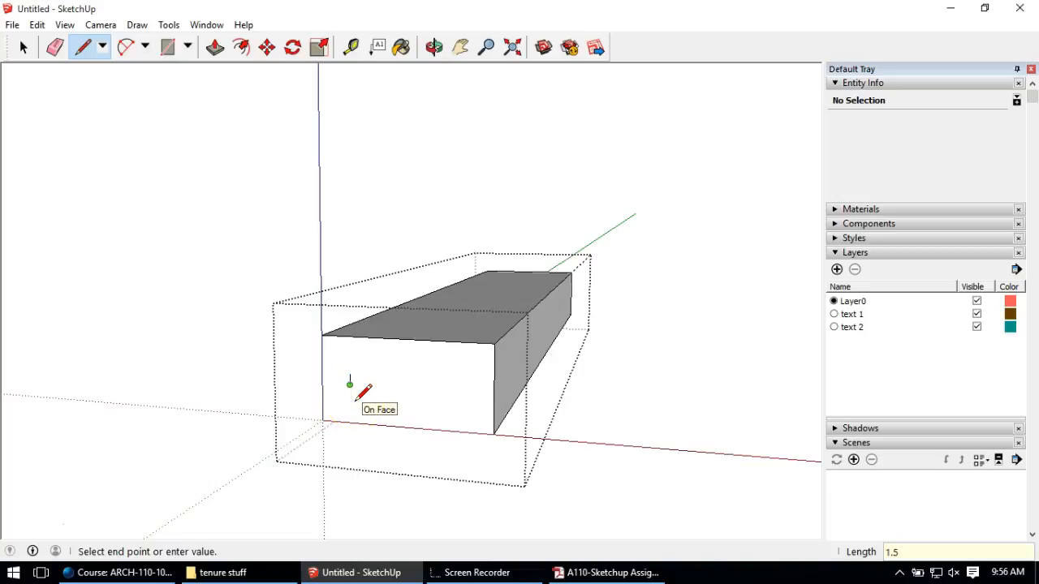
pyautogui.click(394, 387)
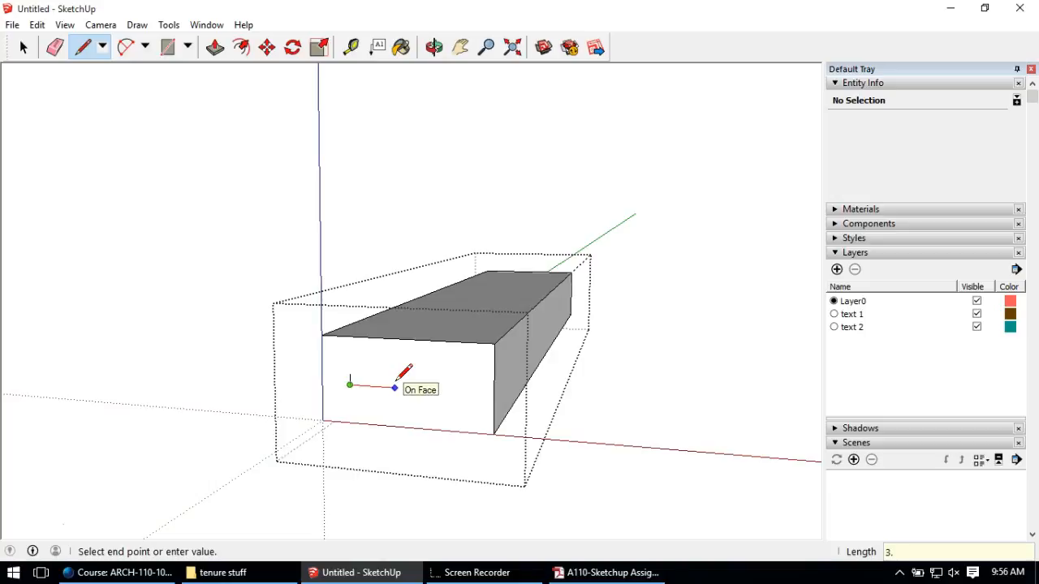
pyautogui.scroll(3, 395, 375)
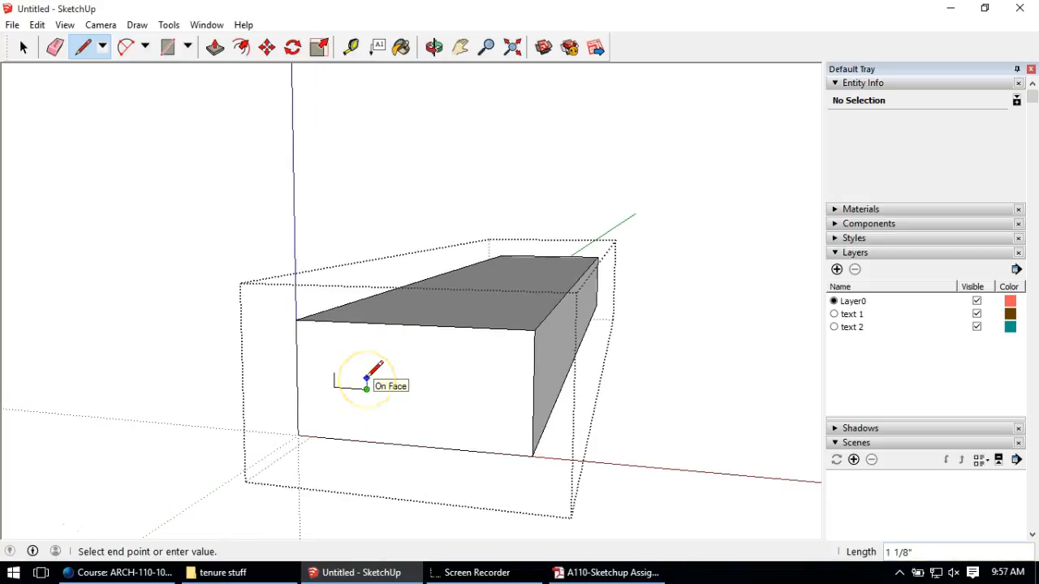
pyautogui.click(366, 374)
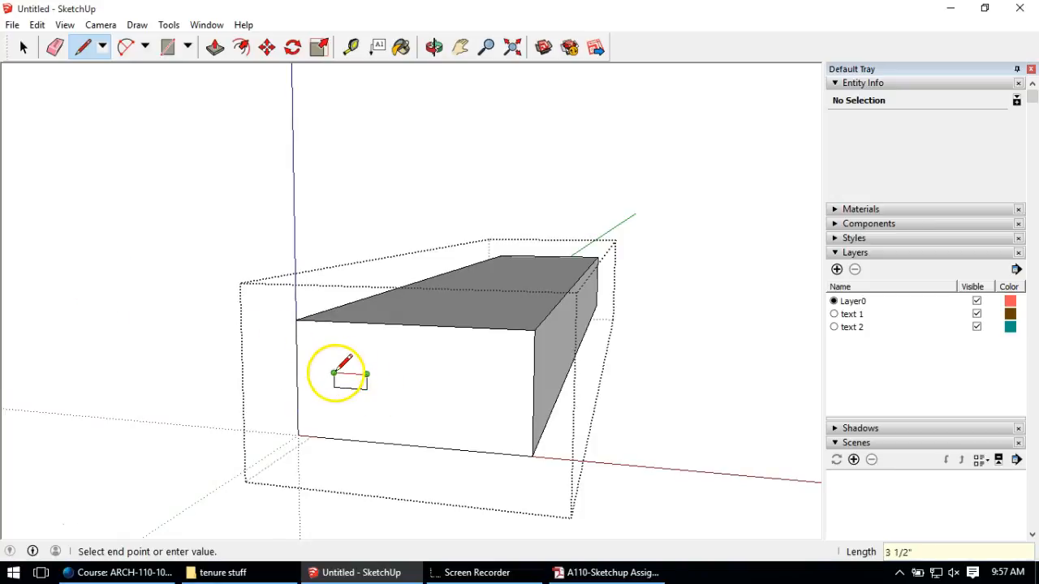
pyautogui.click(334, 374)
# Step: Select all four edges of the small rectangle
pyautogui.click(24, 47)
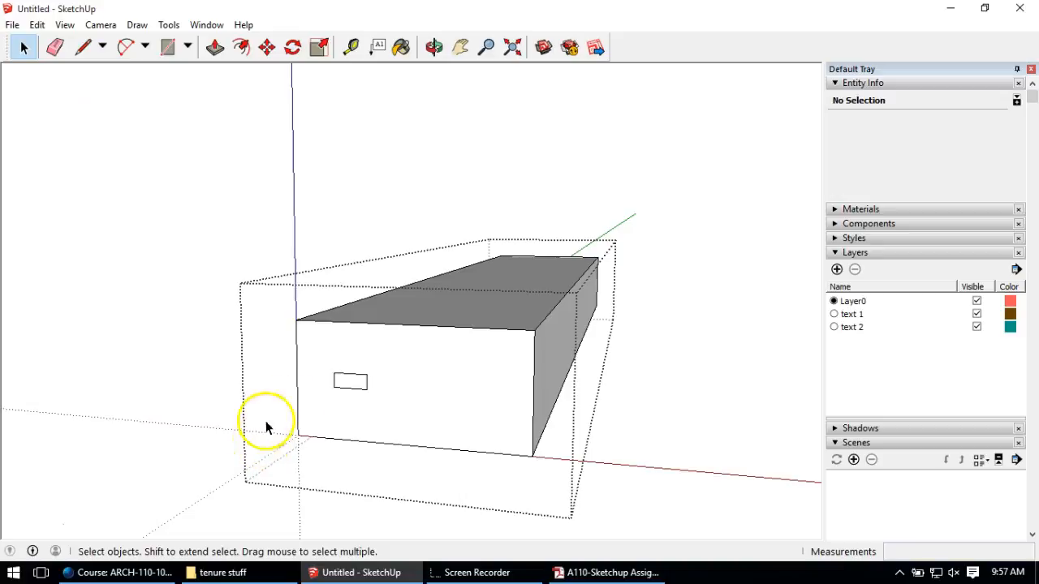
pyautogui.moveTo(345, 378)
pyautogui.mouseDown(button='middle')
pyautogui.moveTo(359, 376)
pyautogui.moveTo(350, 382)
pyautogui.mouseUp(button='middle')
pyautogui.click(348, 378)
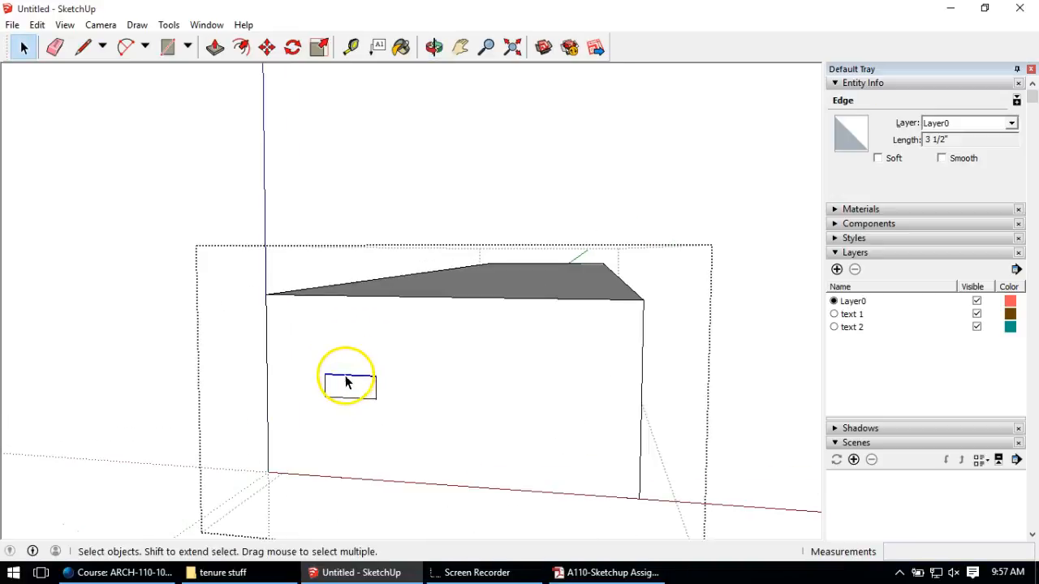
pyautogui.keyDown('shift'); pyautogui.click(325, 391); pyautogui.keyUp('shift')
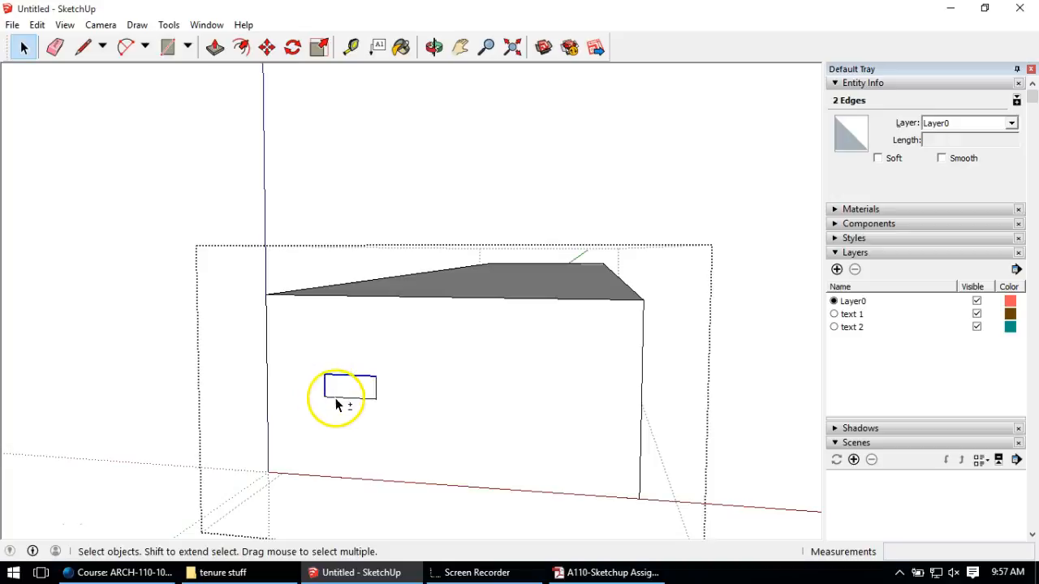
pyautogui.keyDown('shift'); pyautogui.click(377, 389); pyautogui.keyUp('shift')
pyautogui.keyDown('shift'); pyautogui.click(373, 397); pyautogui.keyUp('shift')
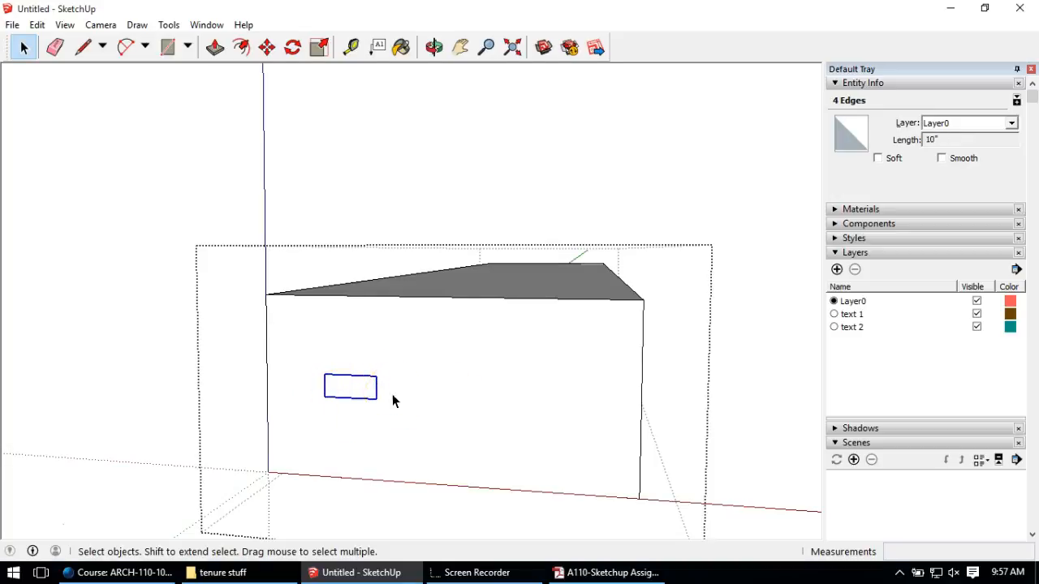
# Step: Move the small rectangle to the midpoint of the footing's top edge
pyautogui.click(267, 46)
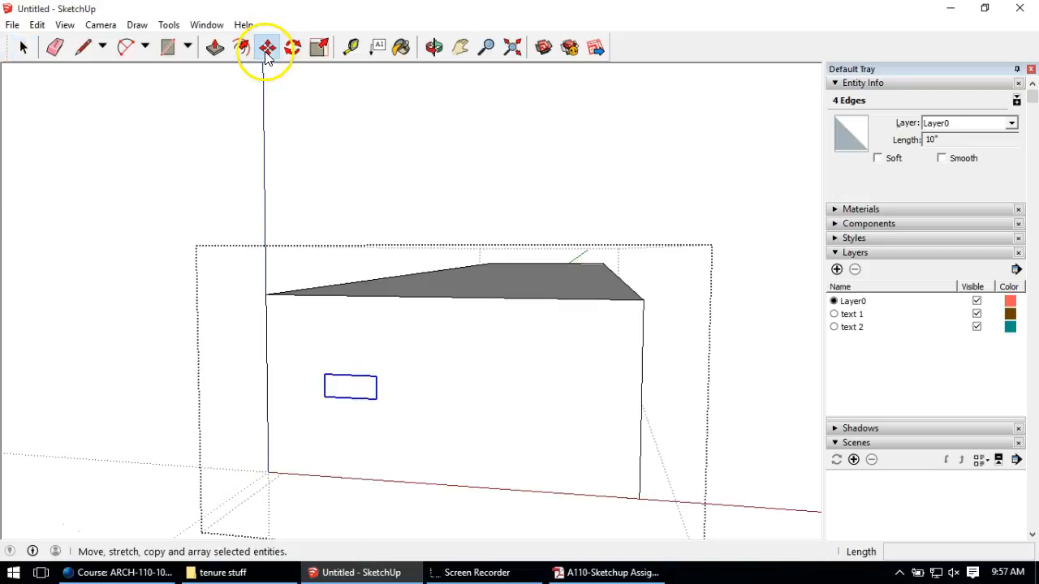
pyautogui.click(351, 373)
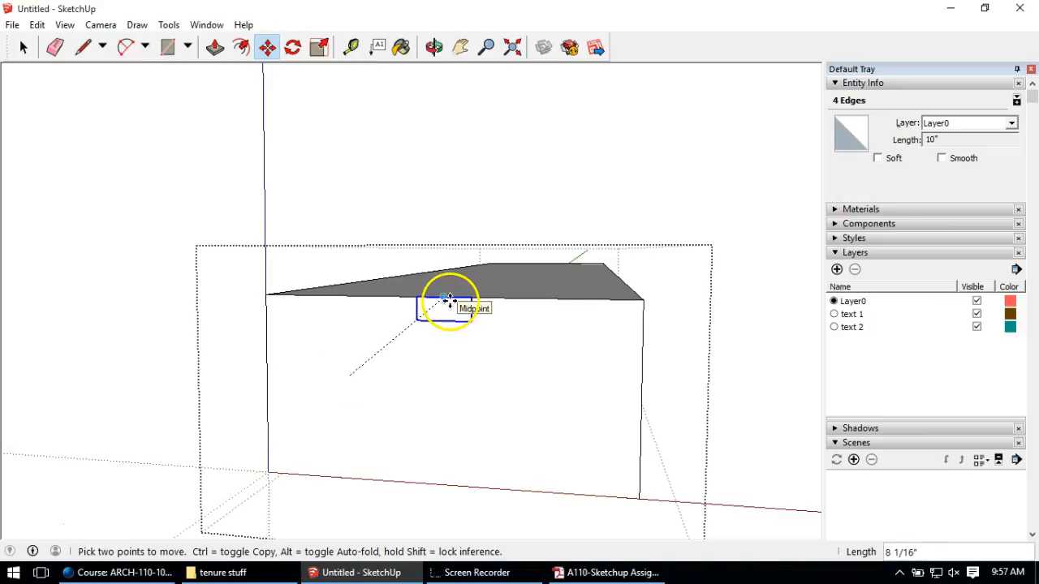
pyautogui.click(442, 298)
pyautogui.moveTo(540, 365); pyautogui.dragTo(522, 348, button='middle')
pyautogui.scroll(-3, 421, 435)
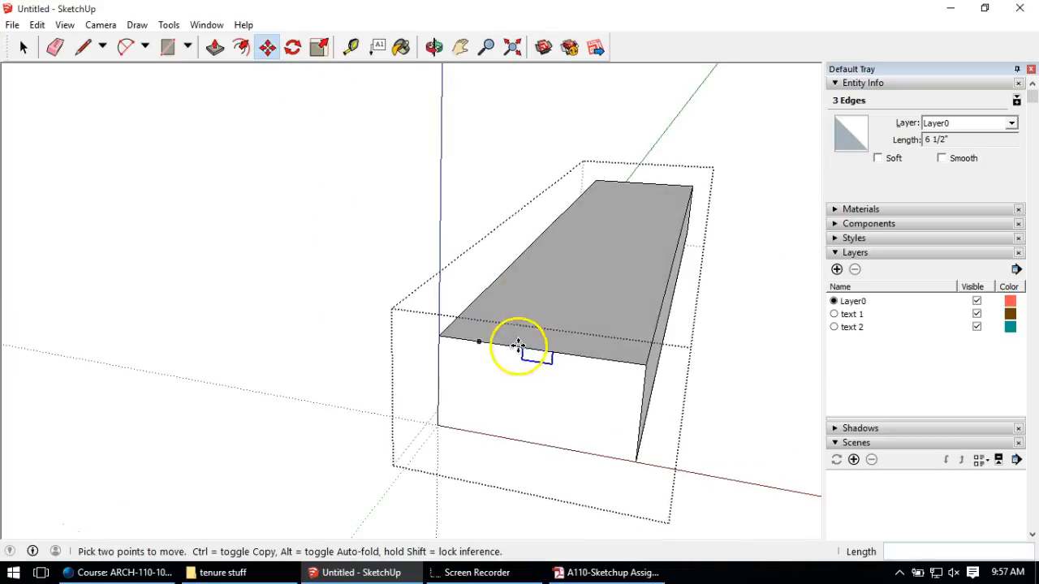
pyautogui.scroll(2, 538, 357)
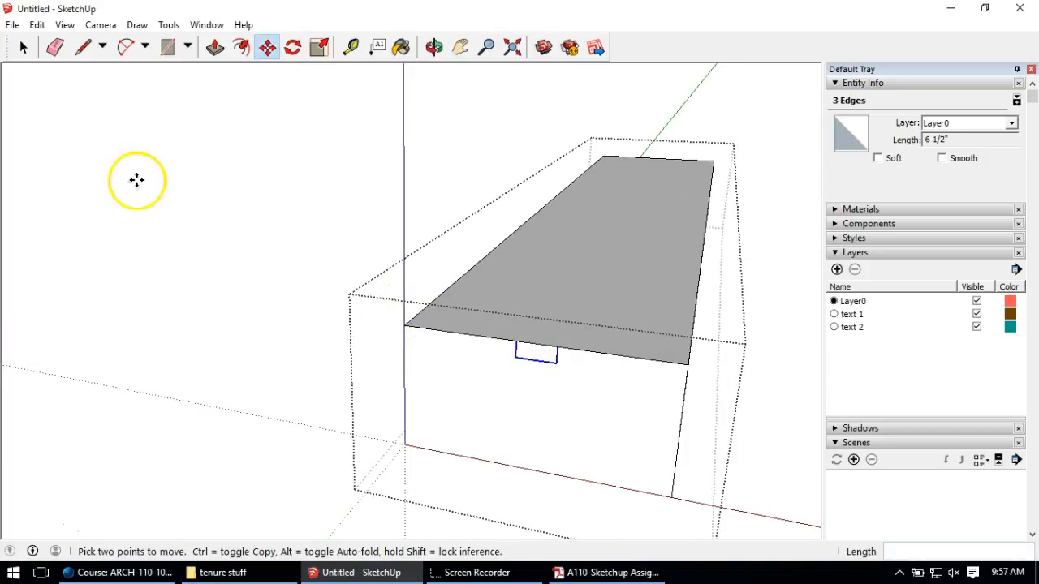
pyautogui.scroll(-2, 390, 271)
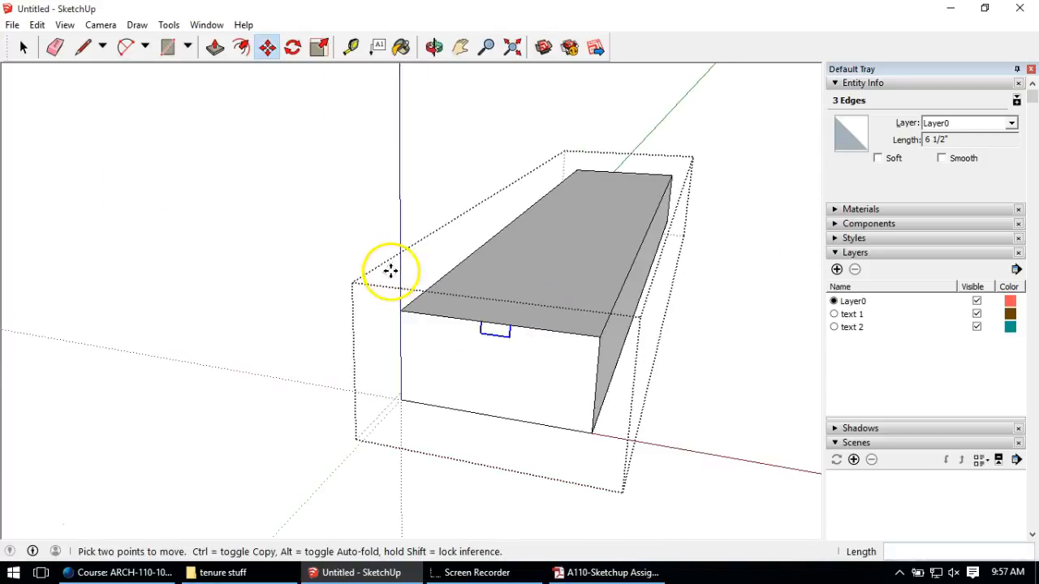
# Step: Push the rectangle through the footing's full length to cut the keyway groove, then close the group
pyautogui.click(216, 48)
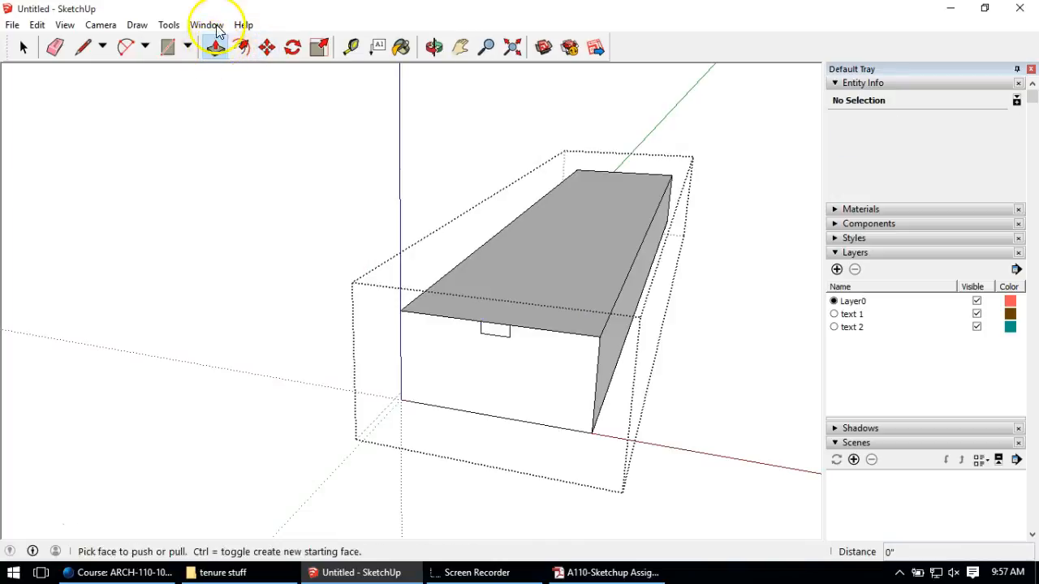
pyautogui.click(498, 334)
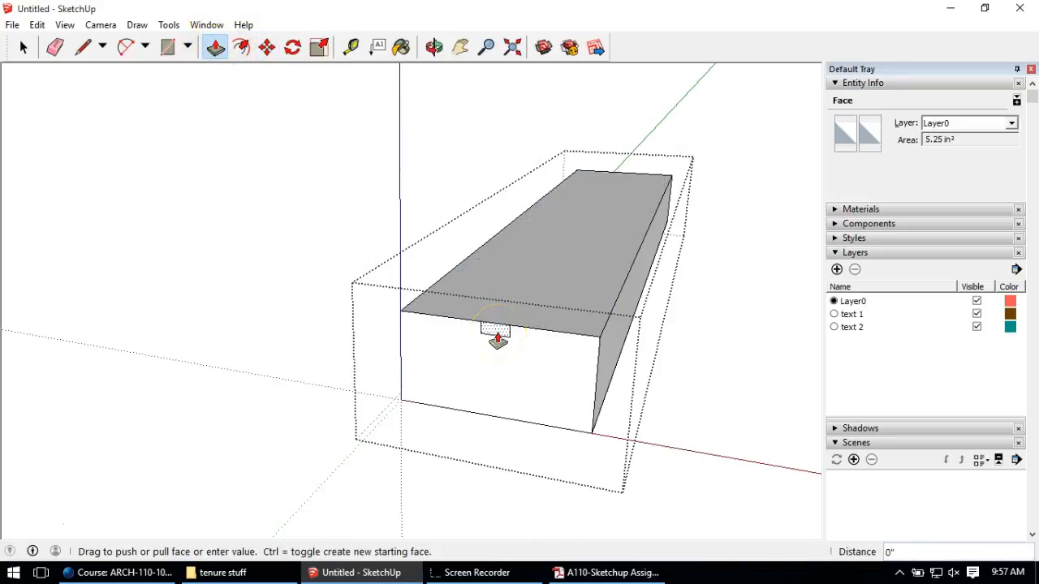
pyautogui.moveTo(497, 339); pyautogui.dragTo(622, 170)
pyautogui.moveTo(591, 348); pyautogui.dragTo(406, 398, button='middle')
pyautogui.scroll(-5, 540, 341)
pyautogui.moveTo(541, 341); pyautogui.dragTo(594, 336, button='middle')
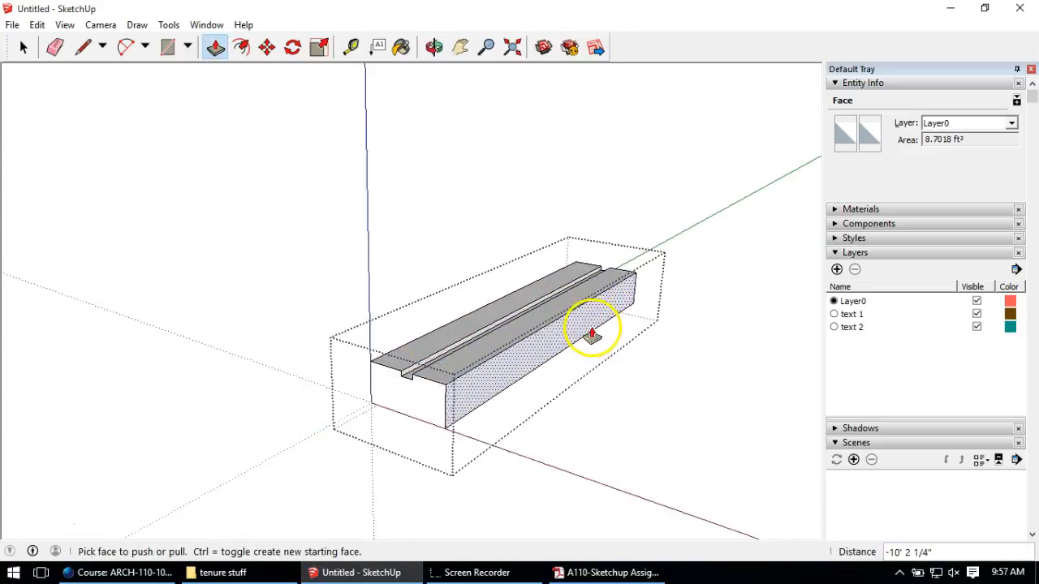
pyautogui.click(23, 47)
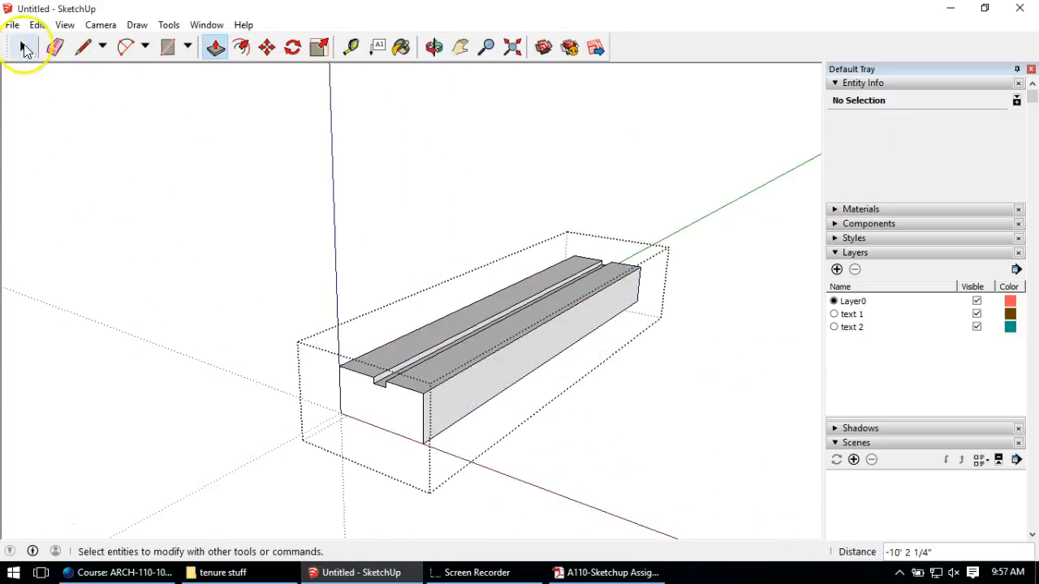
pyautogui.click(196, 231)
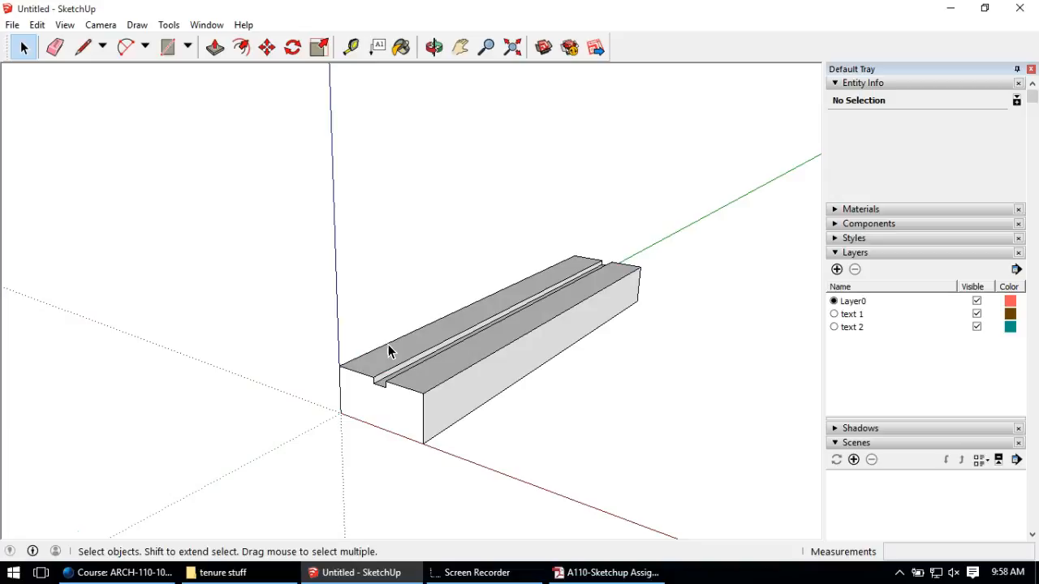
pyautogui.moveTo(463, 332); pyautogui.dragTo(601, 363, button='middle')
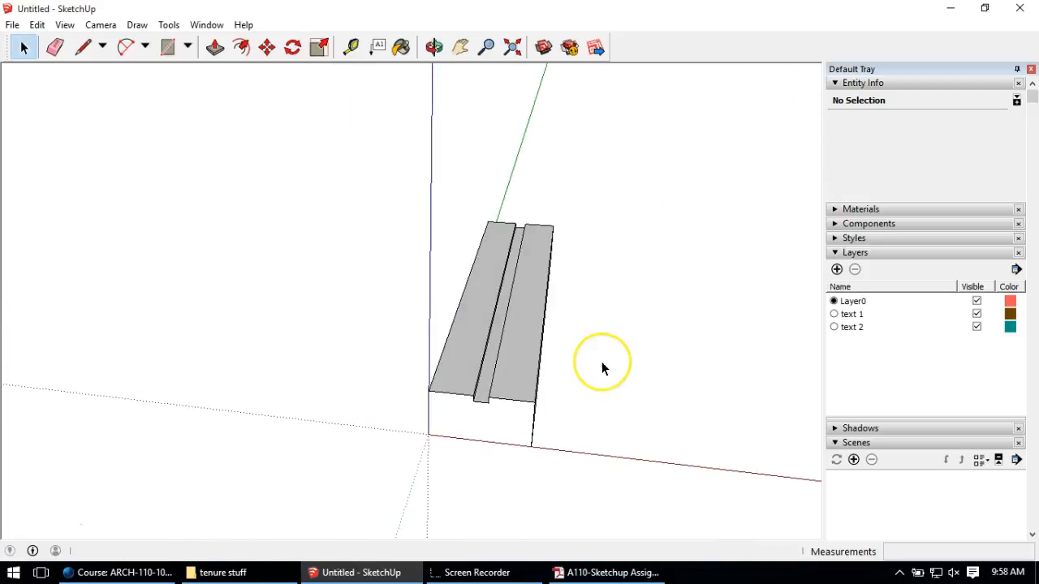
# Step: Start the wall outline at the groove's bottom edge with a vertical line
pyautogui.click(89, 44)
pyautogui.moveTo(538, 385)
pyautogui.mouseDown(button='middle')
pyautogui.moveTo(515, 316)
pyautogui.moveTo(463, 332)
pyautogui.moveTo(457, 318)
pyautogui.moveTo(480, 292)
pyautogui.moveTo(493, 333)
pyautogui.moveTo(490, 297)
pyautogui.moveTo(400, 430)
pyautogui.mouseUp(button='middle')
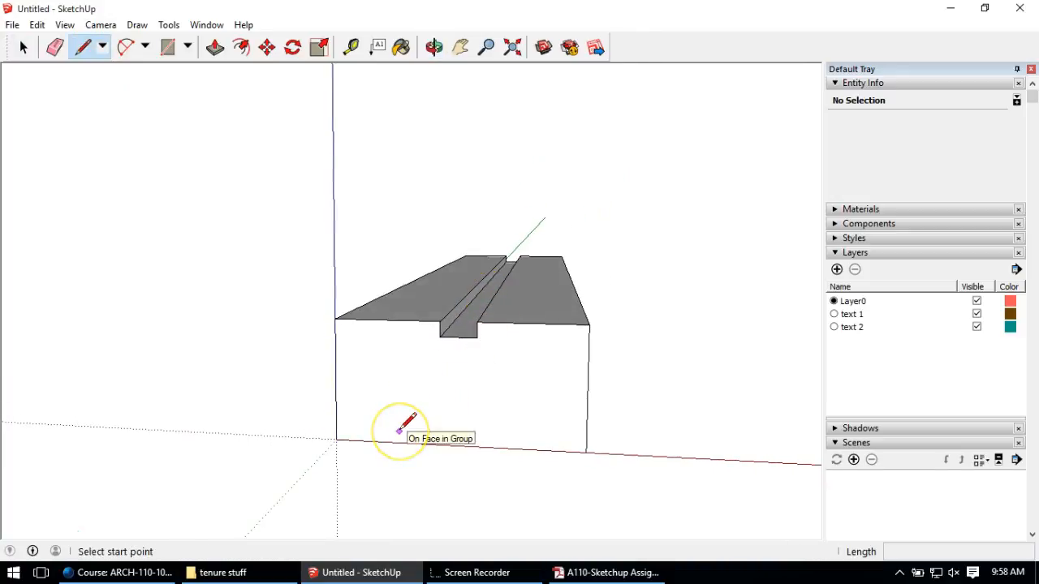
pyautogui.scroll(3, 418, 370)
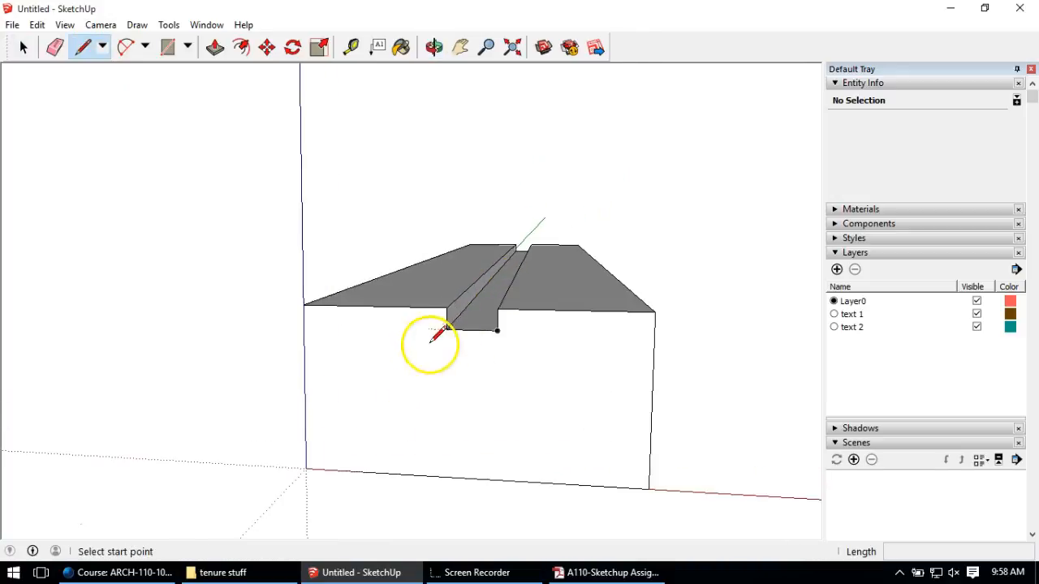
pyautogui.click(471, 330)
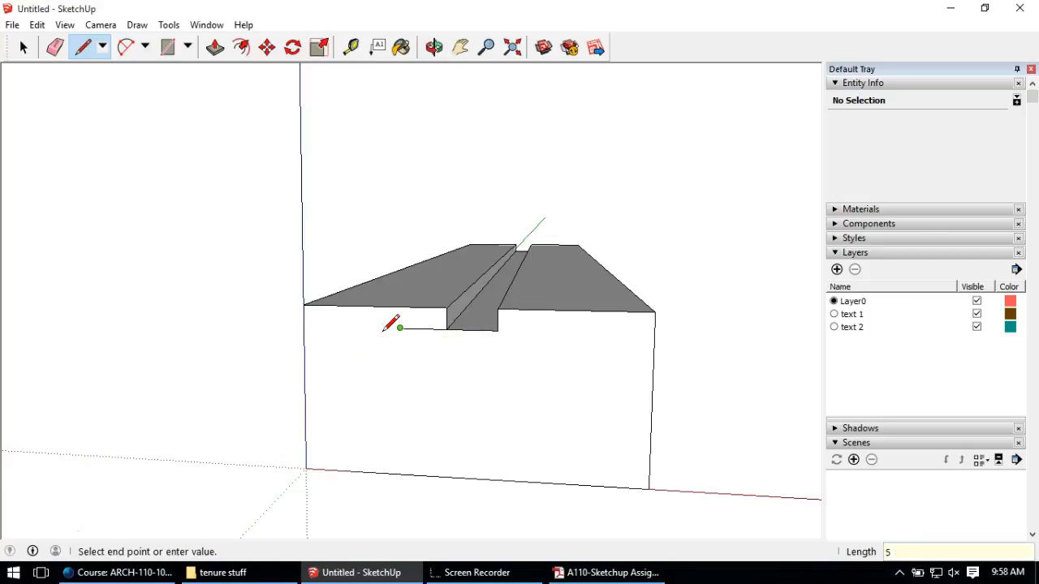
pyautogui.moveTo(419, 232); pyautogui.dragTo(413, 204, button='middle')
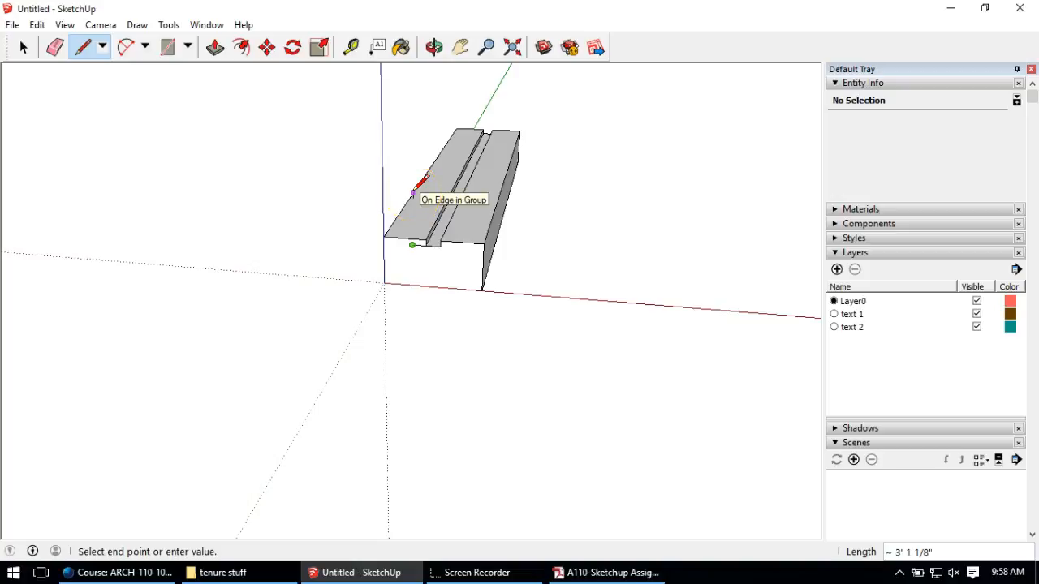
pyautogui.moveTo(413, 167); pyautogui.dragTo(337, 263, button='middle')
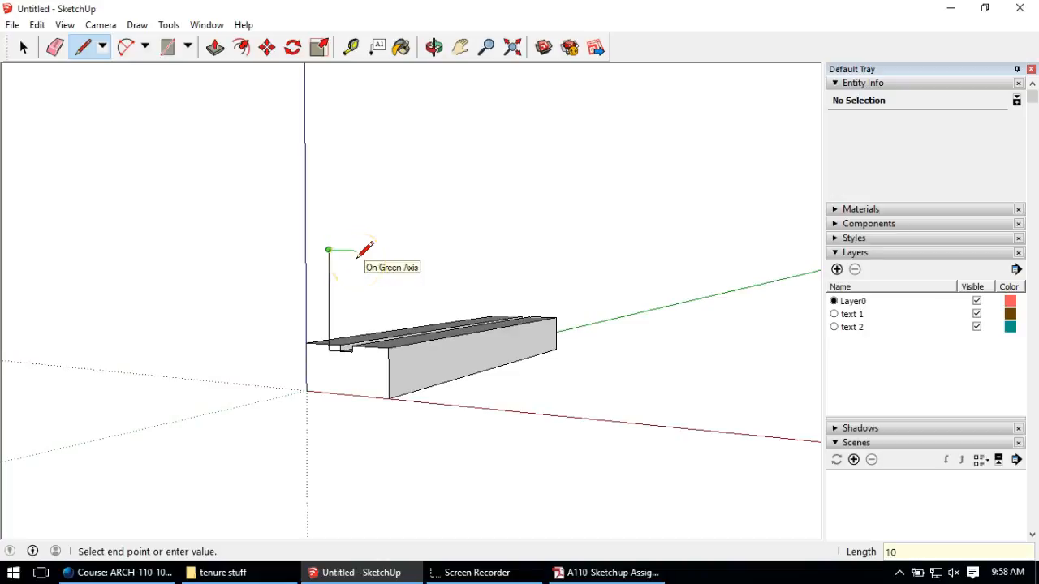
pyautogui.moveTo(352, 318); pyautogui.dragTo(366, 344, button='middle')
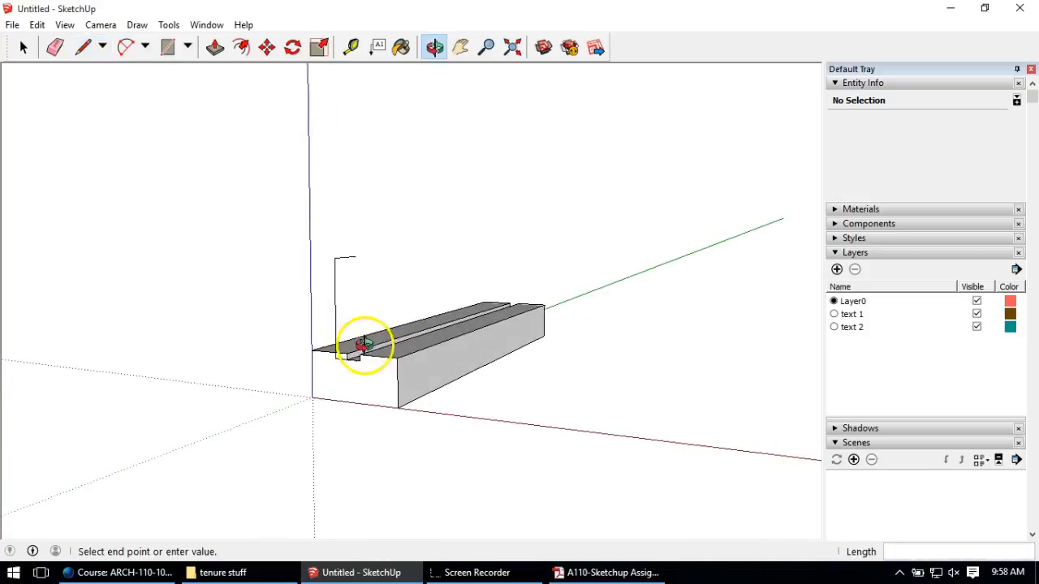
pyautogui.scroll(3, 358, 320)
pyautogui.hotkey('ctrl', 'z')
pyautogui.moveTo(406, 226); pyautogui.dragTo(295, 321, button='middle')
# Step: Continue the outline across the top and down, closing it with a 10" bottom edge
pyautogui.click(282, 266)
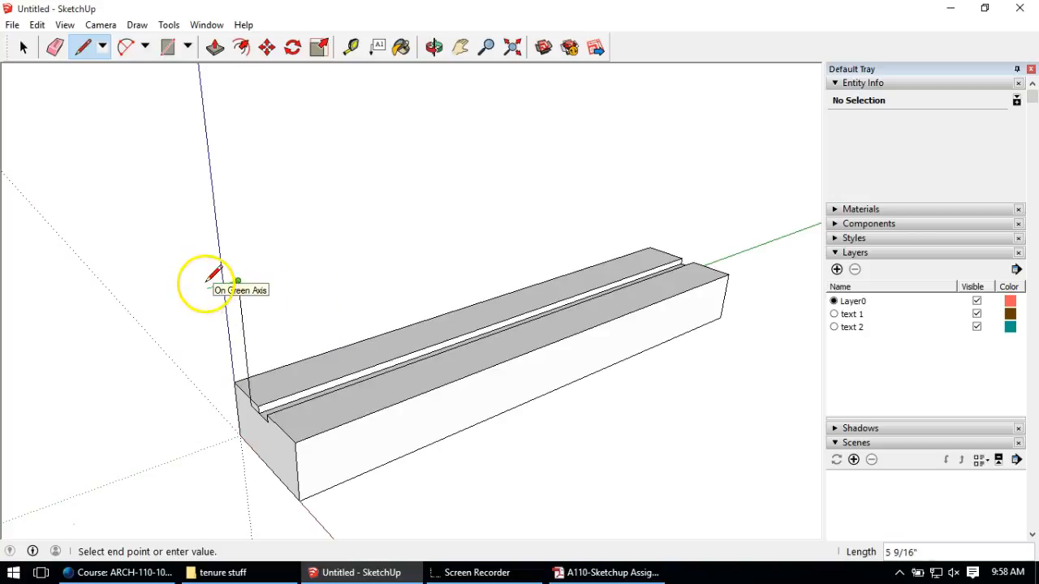
pyautogui.scroll(-1, 240, 286)
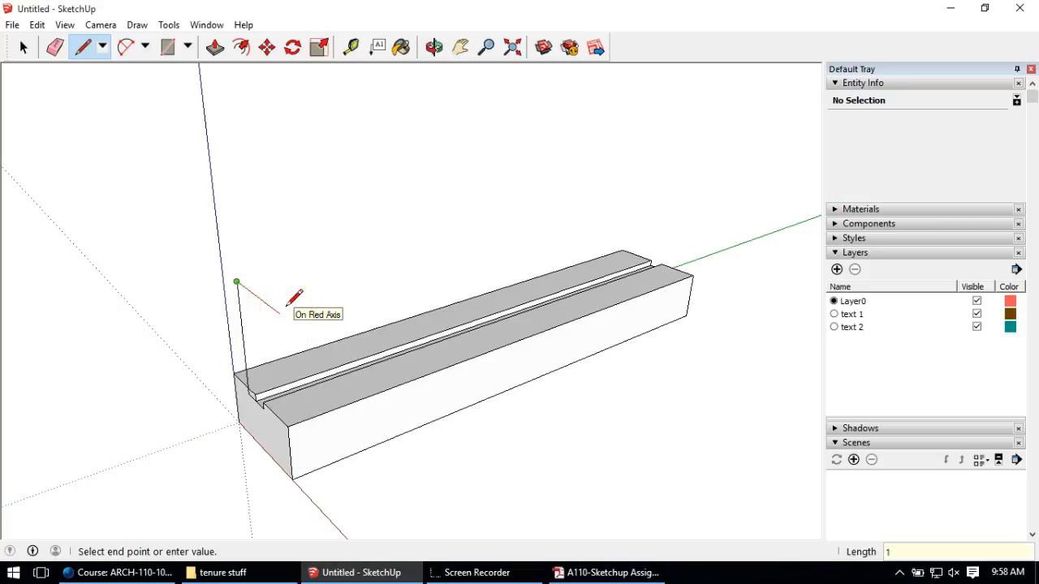
pyautogui.moveTo(251, 390); pyautogui.dragTo(561, 235, button='middle')
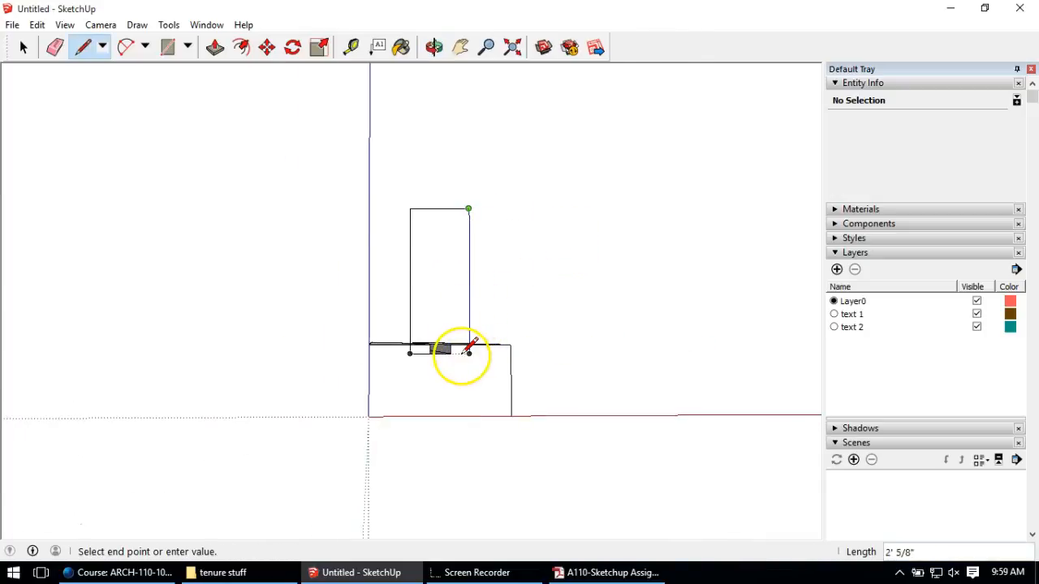
pyautogui.click(463, 353)
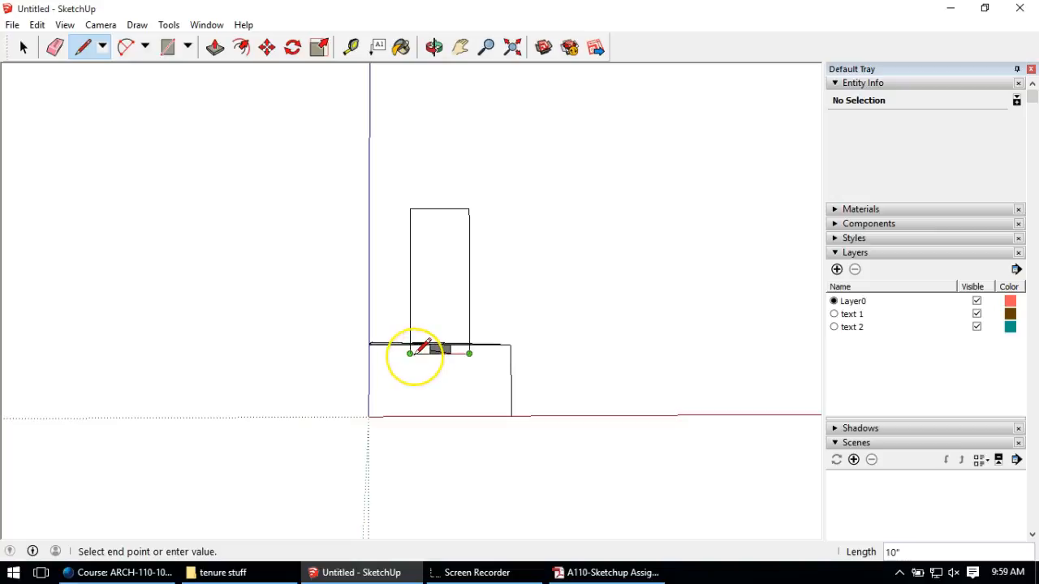
pyautogui.click(414, 355)
pyautogui.moveTo(451, 345); pyautogui.dragTo(410, 320, button='middle')
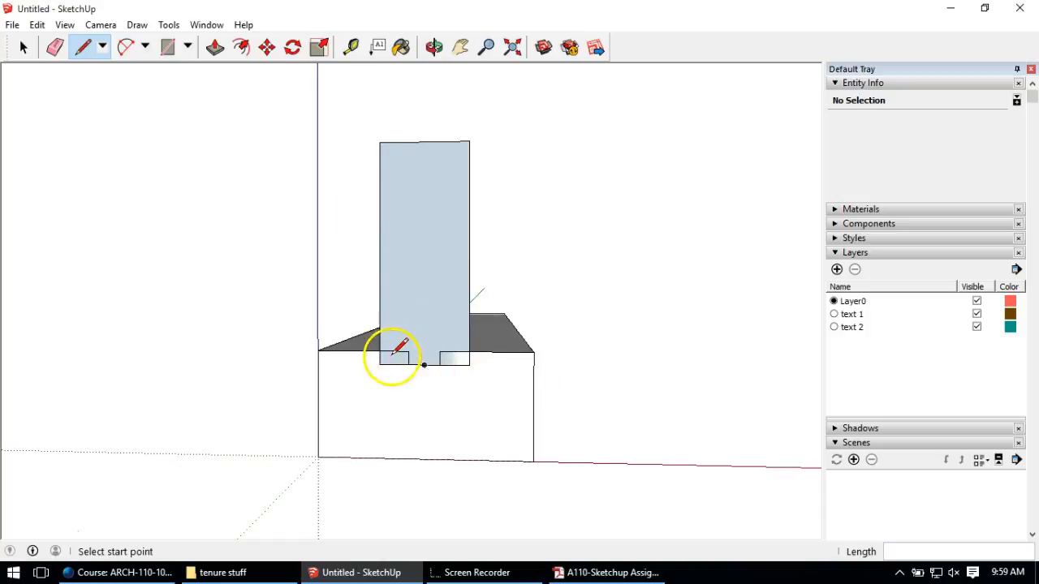
# Step: Draw a line across the wall's bottom to split off the notch faces
pyautogui.scroll(2, 394, 354)
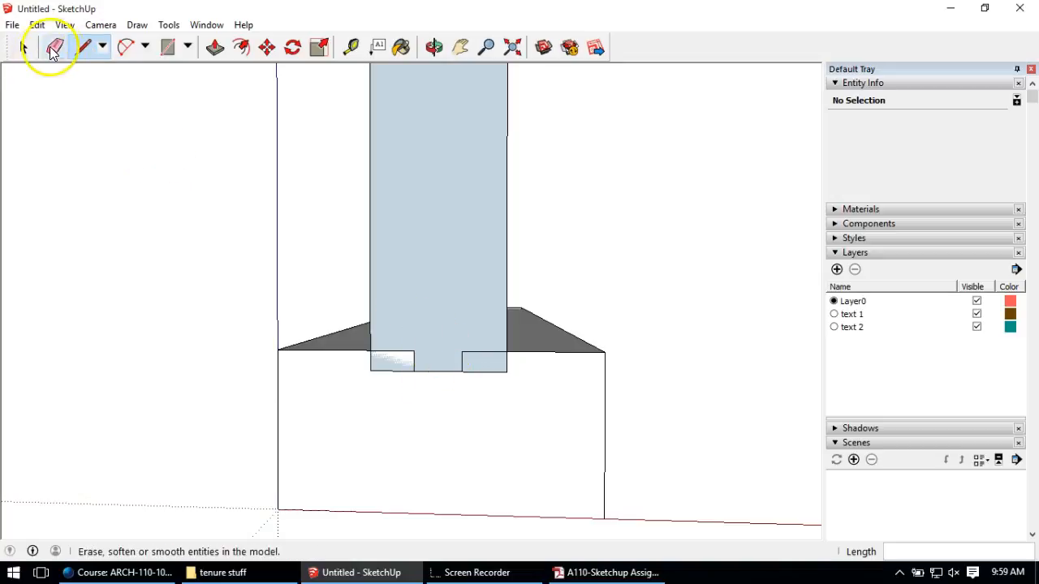
pyautogui.click(414, 350)
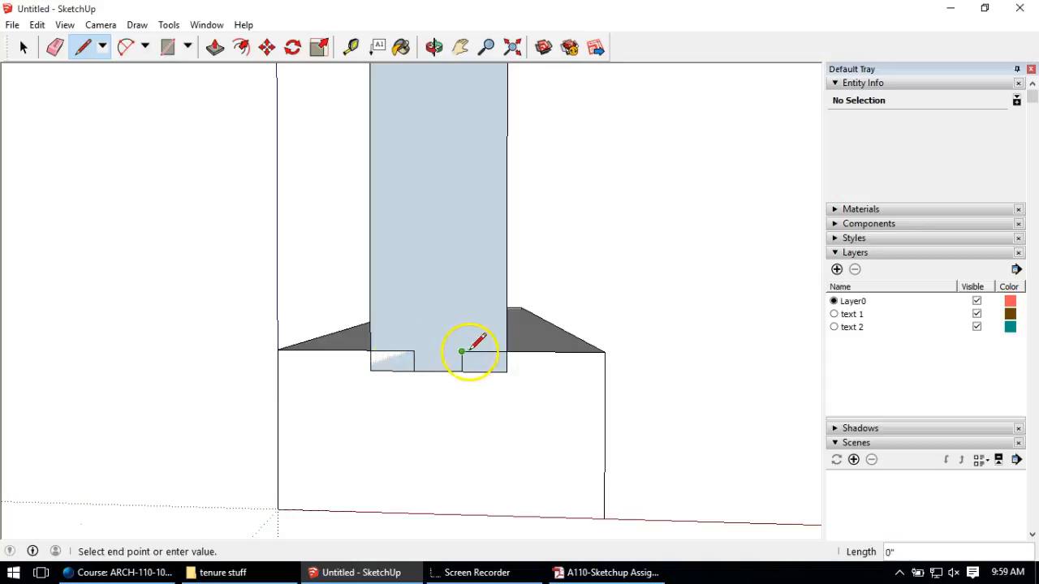
pyautogui.click(507, 351)
# Step: Delete the bottom edges of the side rectangles, leaving only the key tab
pyautogui.click(24, 49)
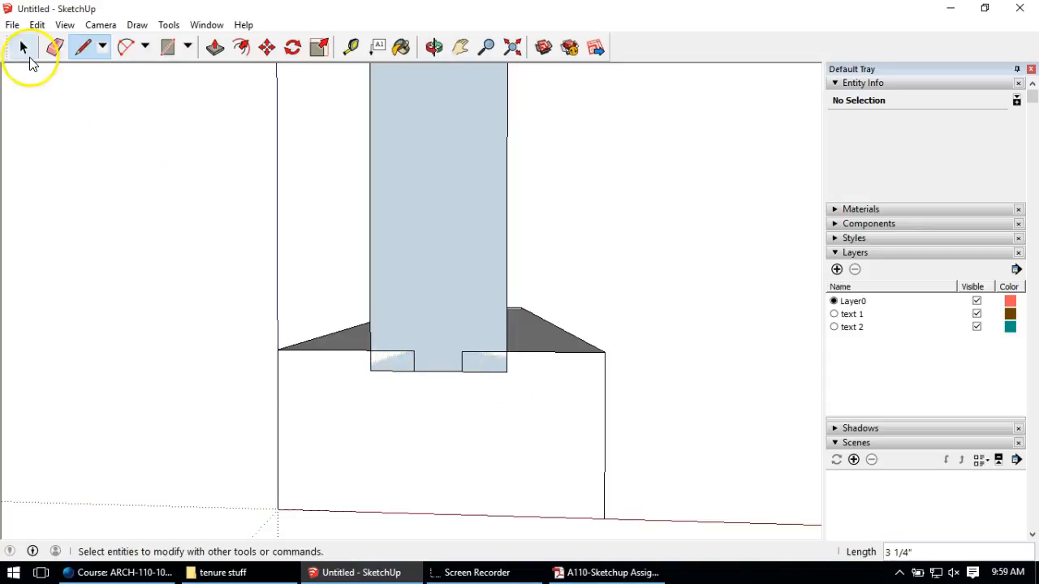
pyautogui.press('Delete')
pyautogui.doubleClick(371, 369)
pyautogui.click(372, 366)
pyautogui.click(480, 371)
pyautogui.press('Delete')
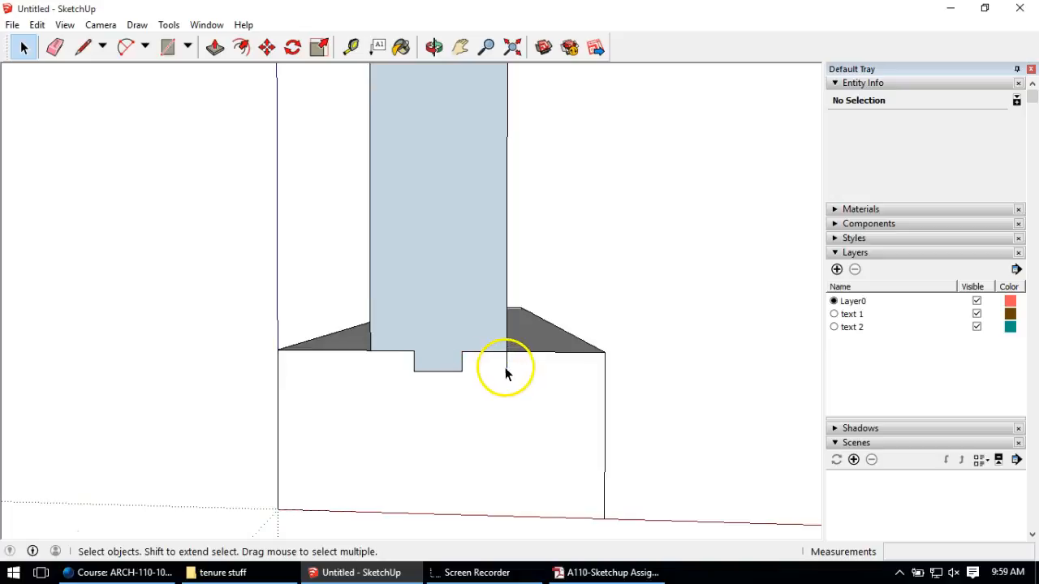
pyautogui.moveTo(505, 372); pyautogui.dragTo(348, 278, button='middle')
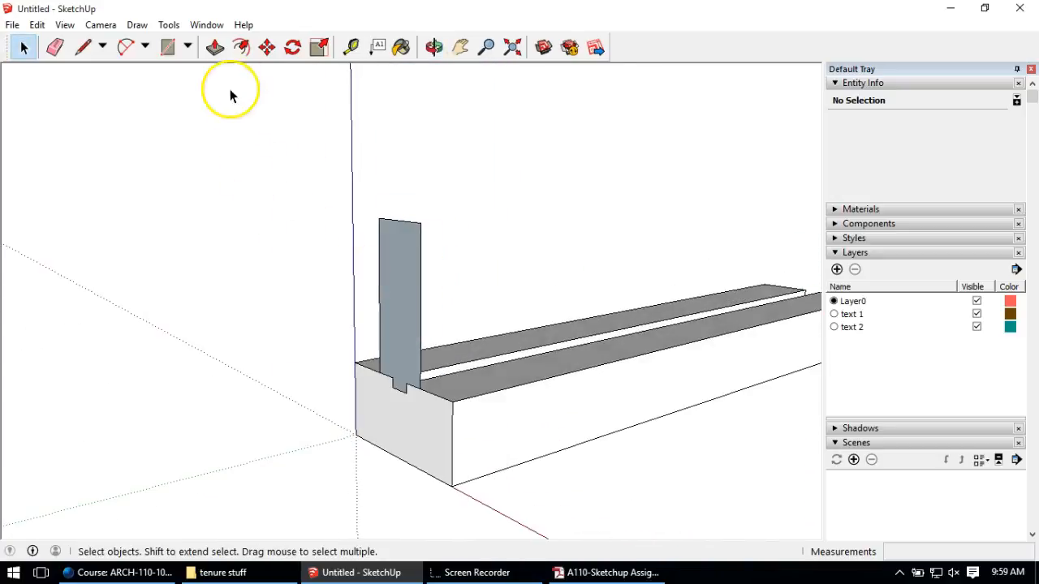
# Step: Extrude the wall profile along the length of the footing
pyautogui.click(216, 48)
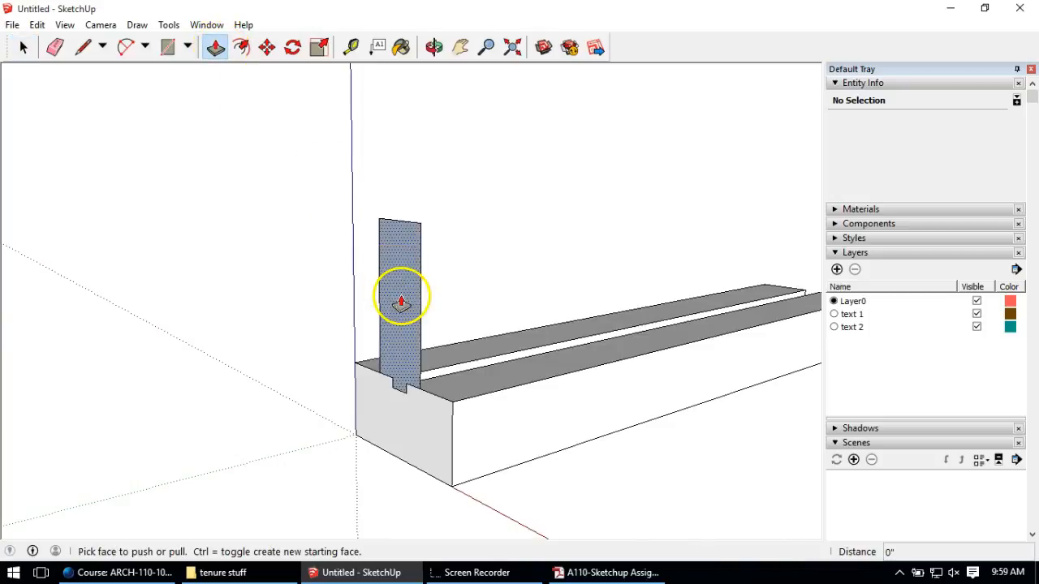
pyautogui.moveTo(401, 304); pyautogui.dragTo(798, 306)
pyautogui.scroll(-1, 531, 290)
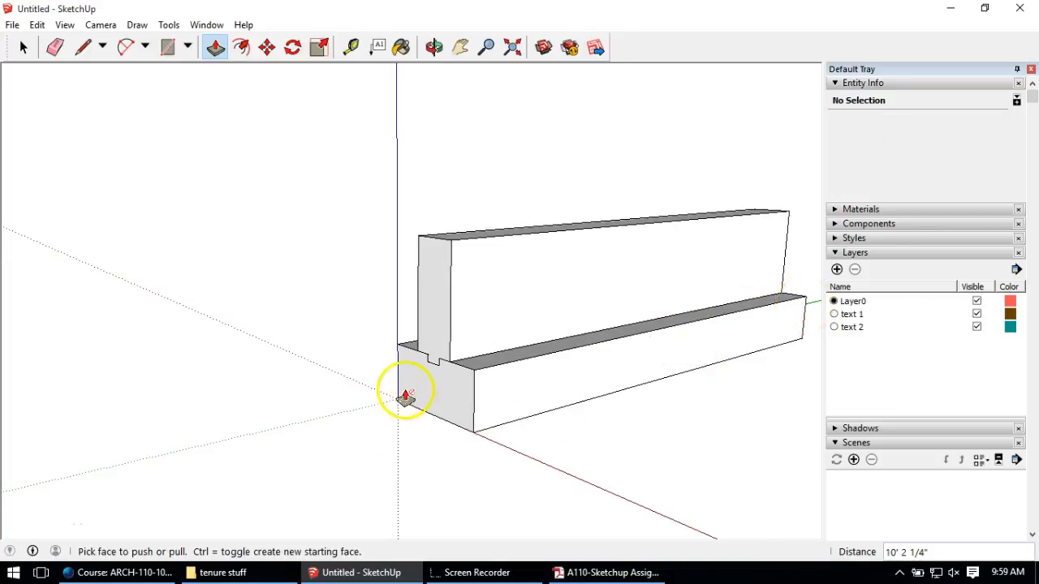
pyautogui.moveTo(405, 398); pyautogui.dragTo(482, 368, button='middle')
pyautogui.scroll(2, 534, 215)
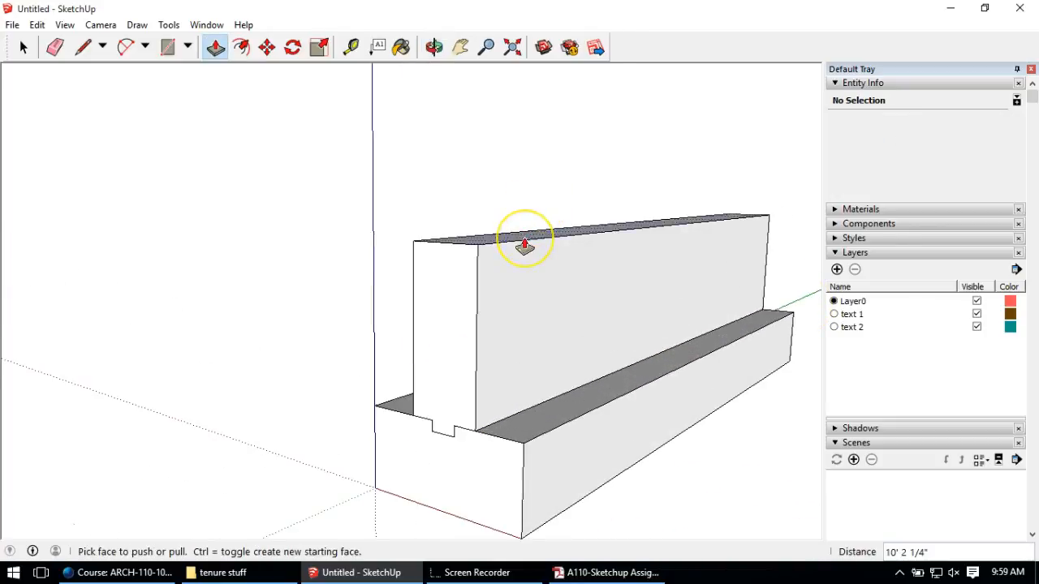
# Step: Push the wall's end face back from the footing's front and raise its top slightly
pyautogui.moveTo(435, 340); pyautogui.dragTo(512, 327)
pyautogui.moveTo(512, 327); pyautogui.dragTo(399, 328, button='middle')
pyautogui.moveTo(558, 320); pyautogui.dragTo(632, 305, button='middle')
pyautogui.scroll(1, 538, 250)
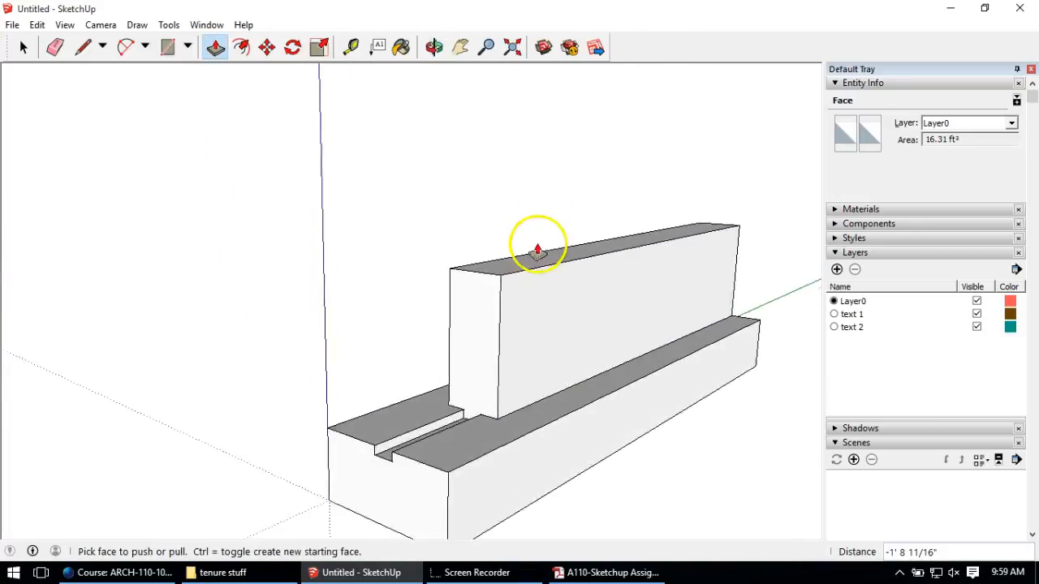
pyautogui.scroll(1, 537, 250)
pyautogui.moveTo(523, 274); pyautogui.dragTo(522, 258)
pyautogui.scroll(-3, 232, 328)
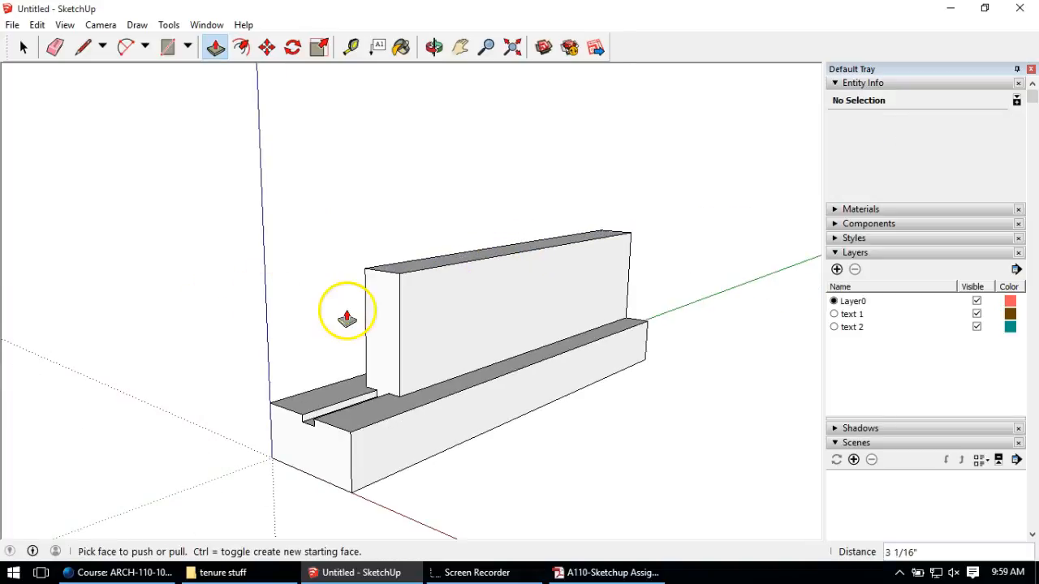
pyautogui.moveTo(346, 316); pyautogui.dragTo(367, 331, button='middle')
pyautogui.click(21, 47)
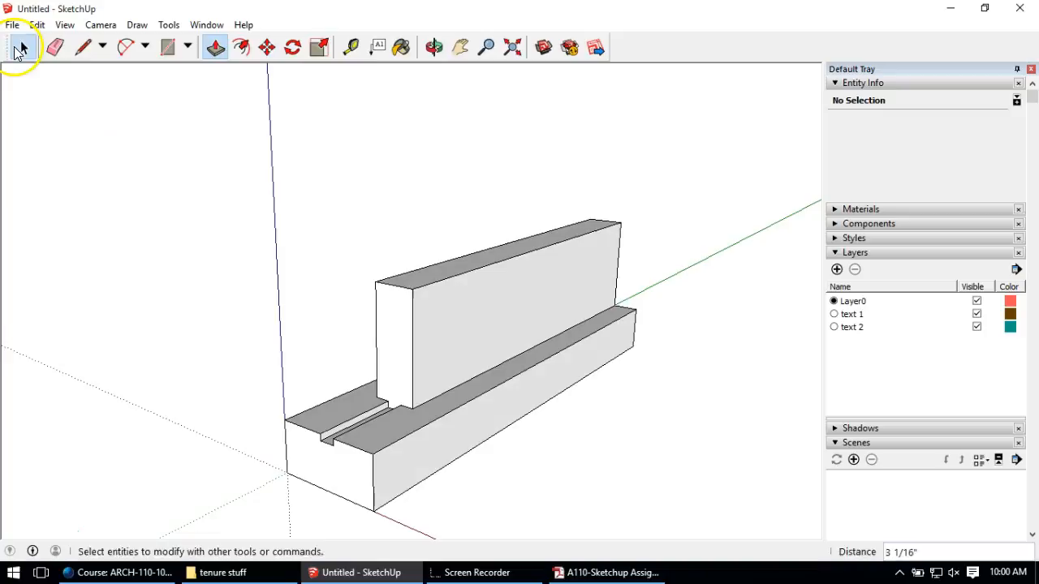
# Step: Triple-click the foundation wall to select it all and make it a group
pyautogui.click(348, 463)
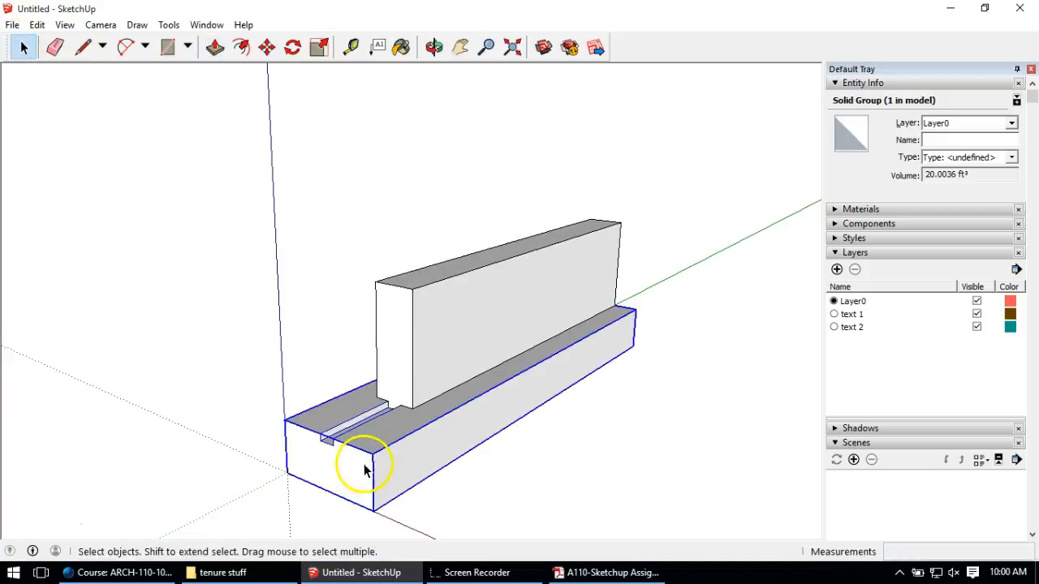
pyautogui.click(445, 342)
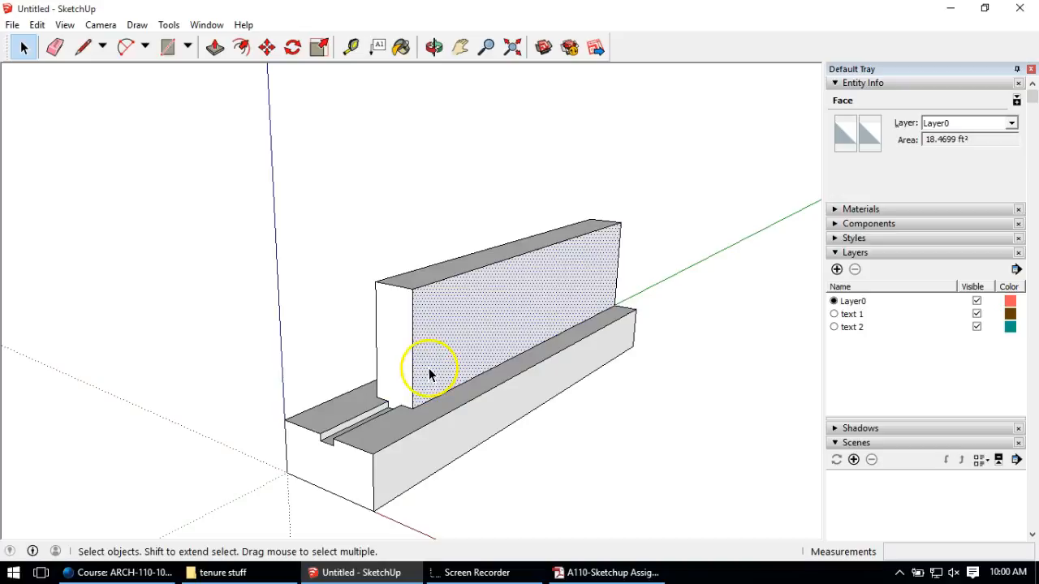
pyautogui.tripleClick(390, 349)
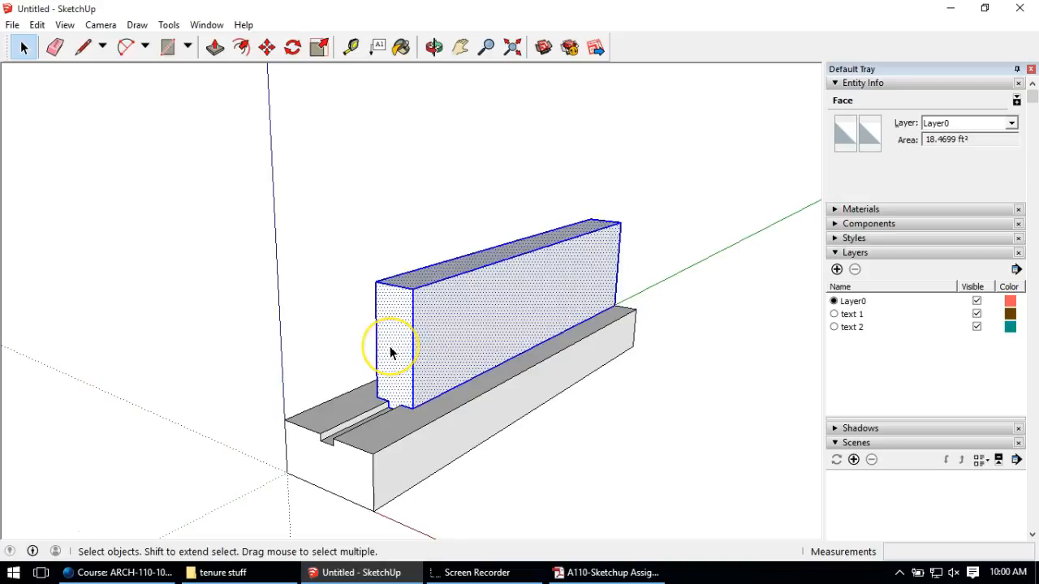
pyautogui.rightClick(390, 345)
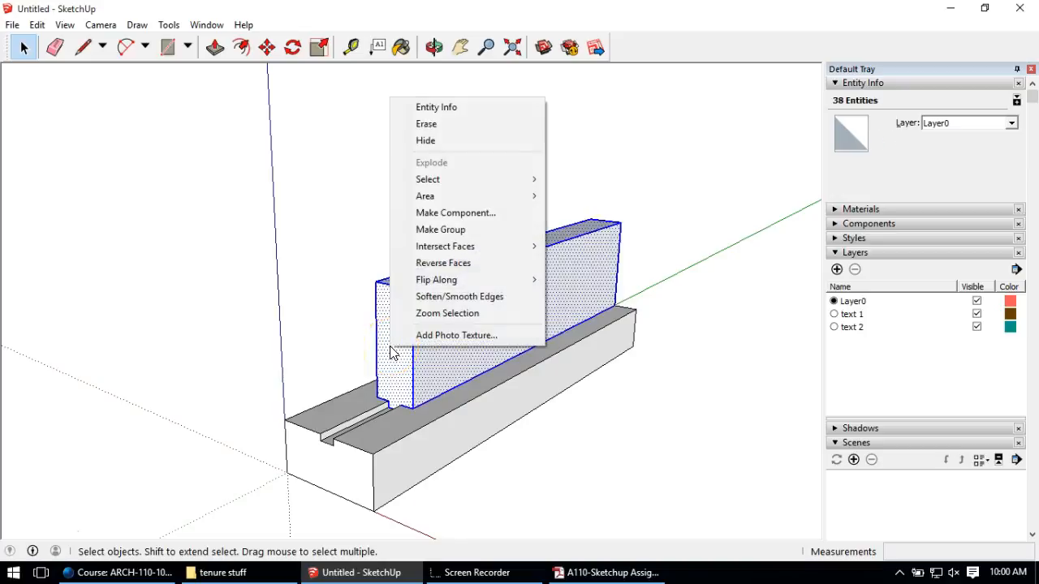
pyautogui.click(293, 278)
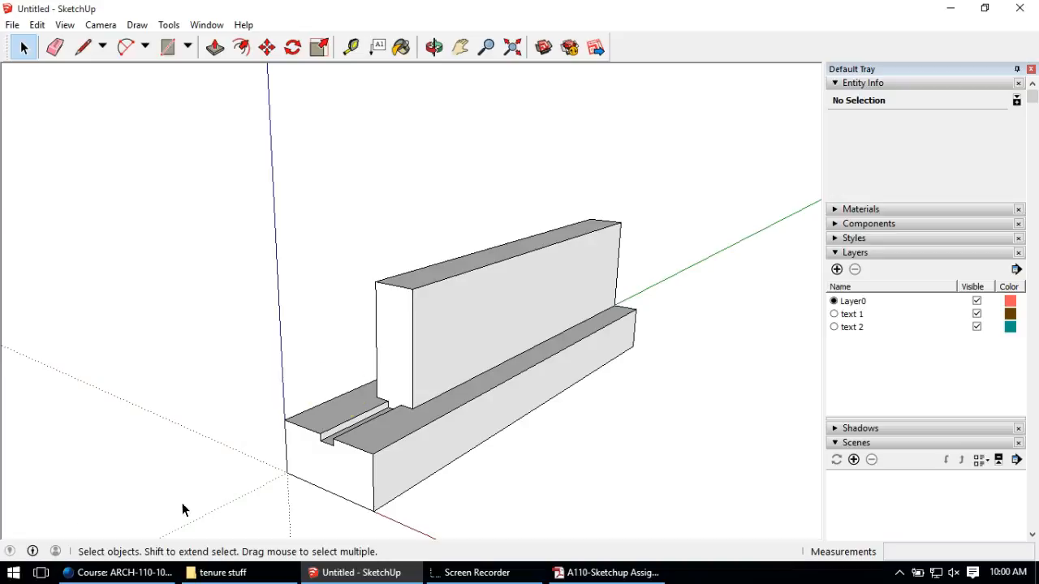
# Step: Draw a 1.5 by 5.5 inch rectangular profile at the wall's top corner
pyautogui.moveTo(384, 330)
pyautogui.mouseDown(button='middle')
pyautogui.moveTo(385, 394)
pyautogui.moveTo(345, 458)
pyautogui.mouseUp(button='middle')
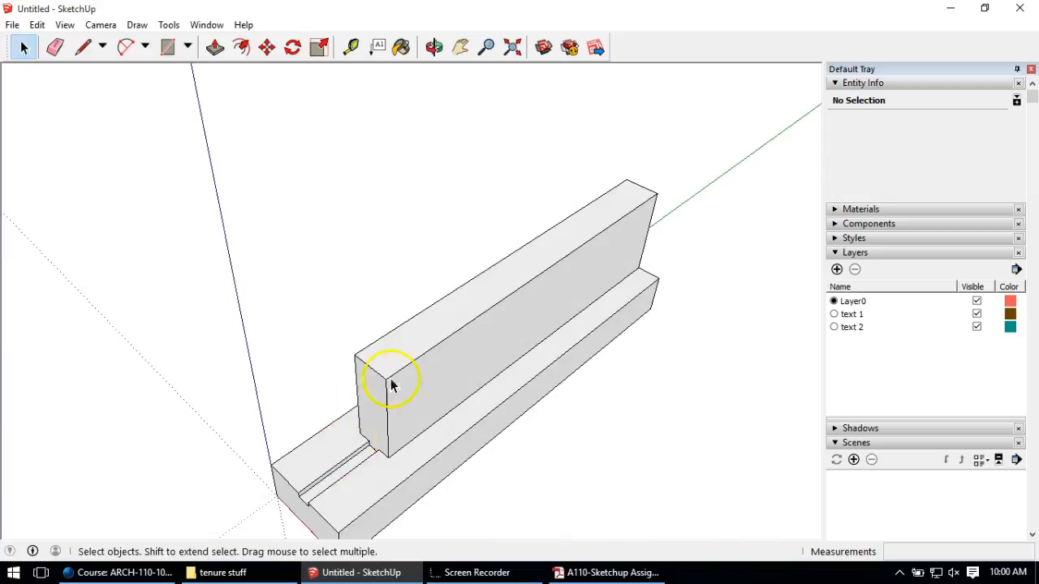
pyautogui.scroll(2, 436, 289)
pyautogui.click(81, 47)
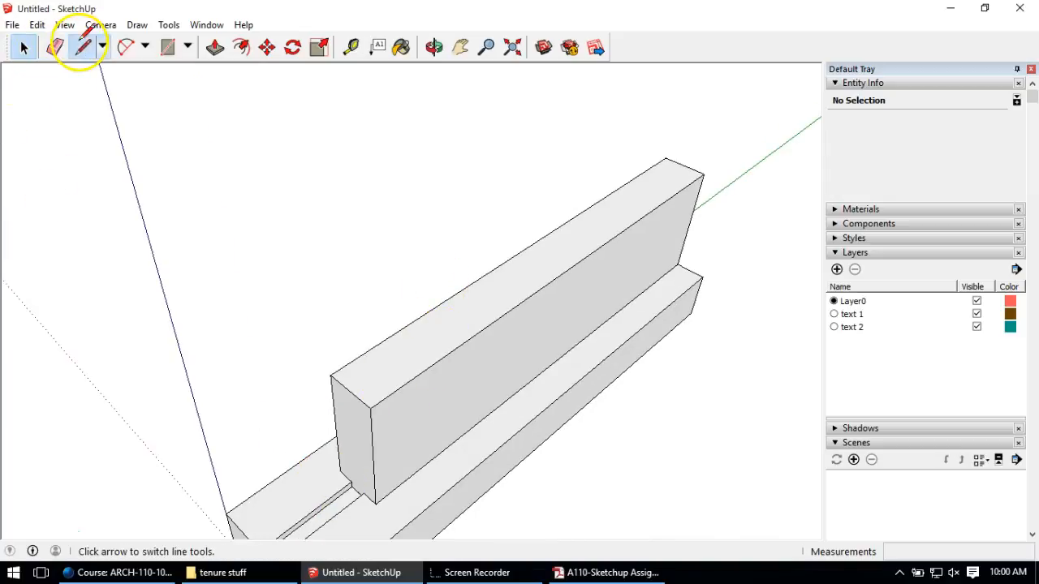
pyautogui.click(331, 376)
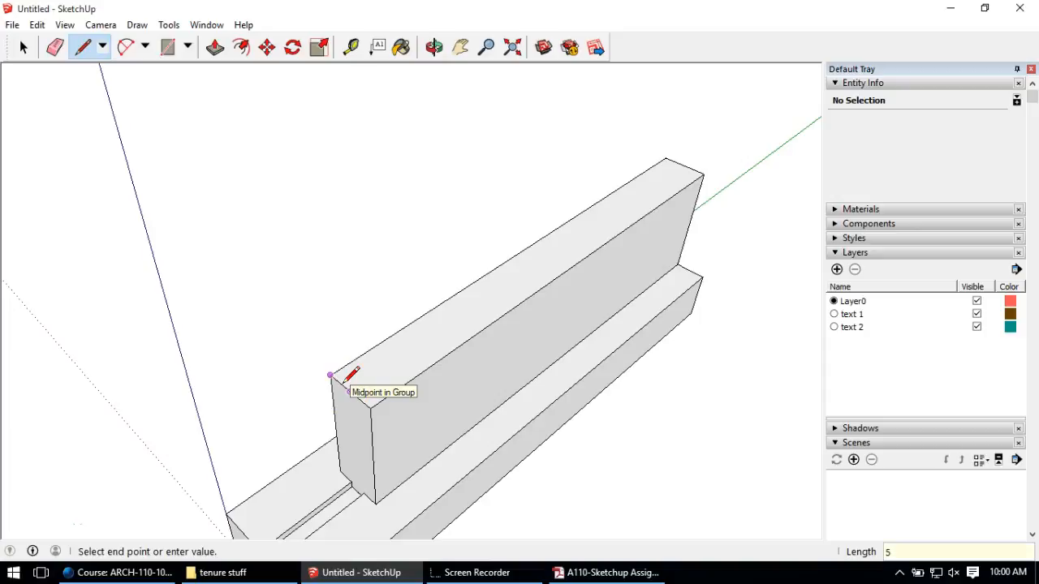
pyautogui.click(351, 393)
pyautogui.write('1.5')
pyautogui.press('Return')
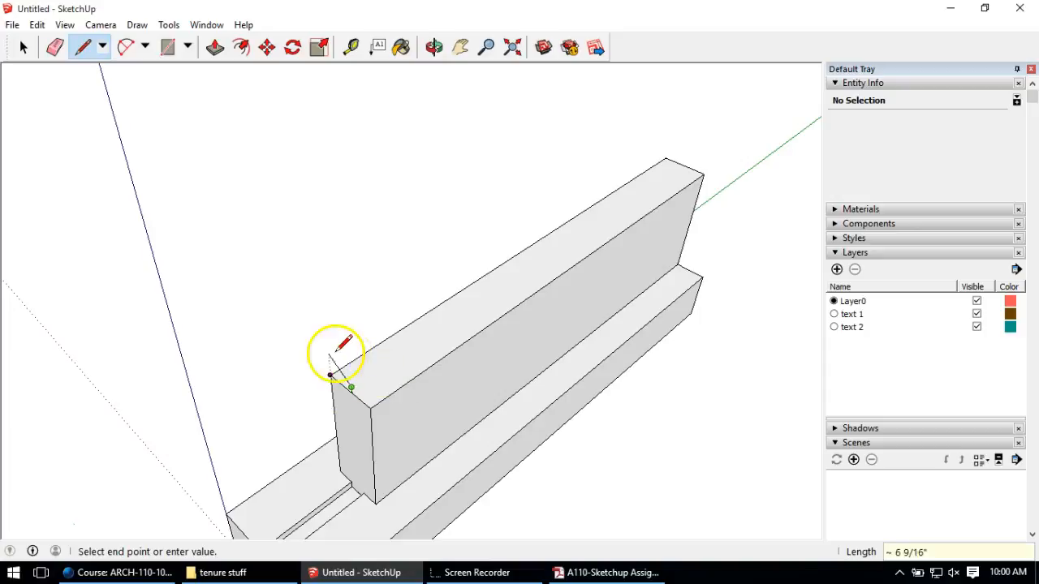
pyautogui.write('5.5')
pyautogui.press('Return')
pyautogui.click(331, 379)
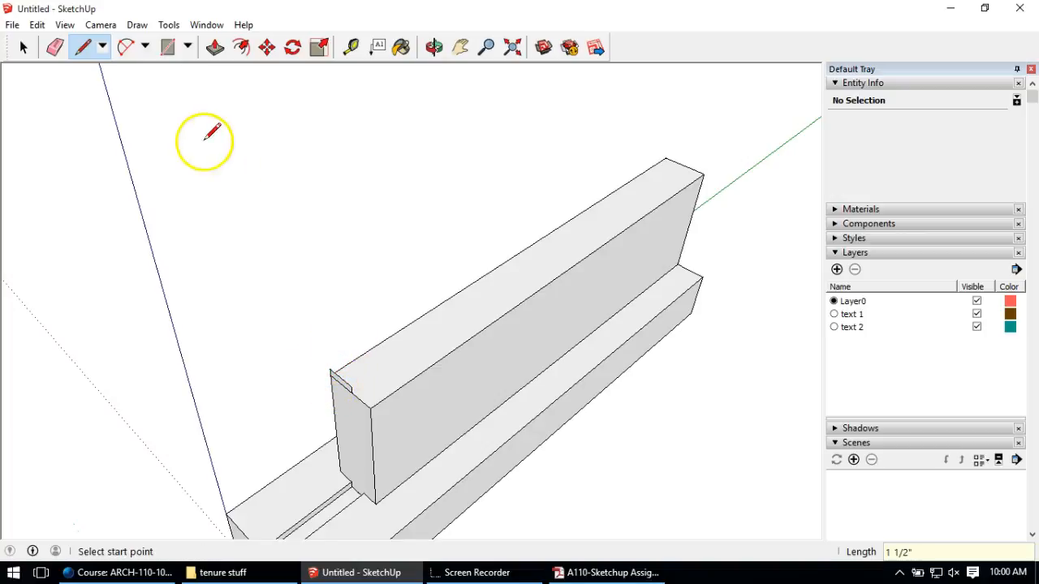
# Step: Extrude the profile along the wall top, push its near end back, and select the board
pyautogui.click(215, 47)
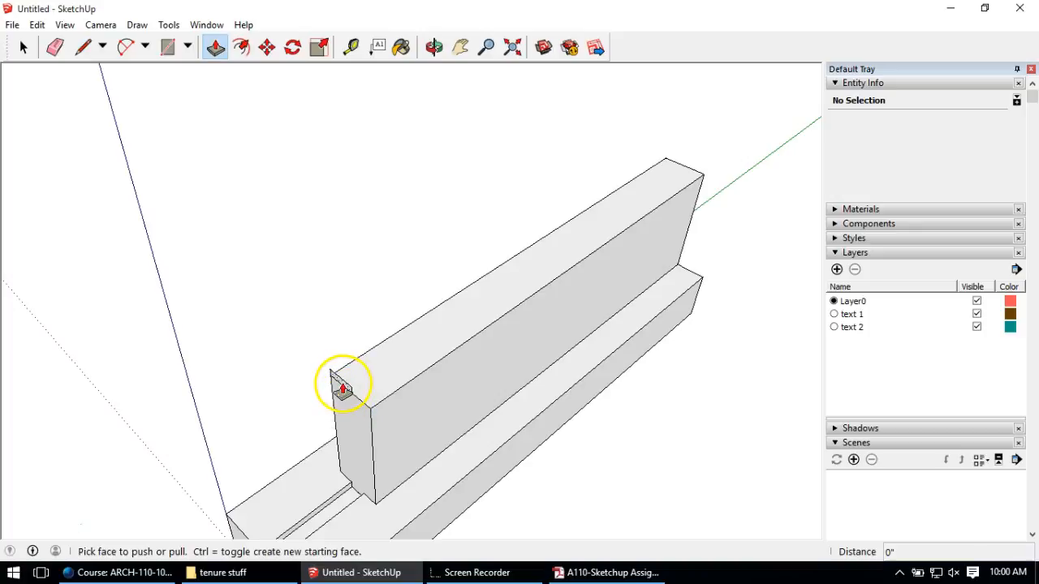
pyautogui.click(343, 387)
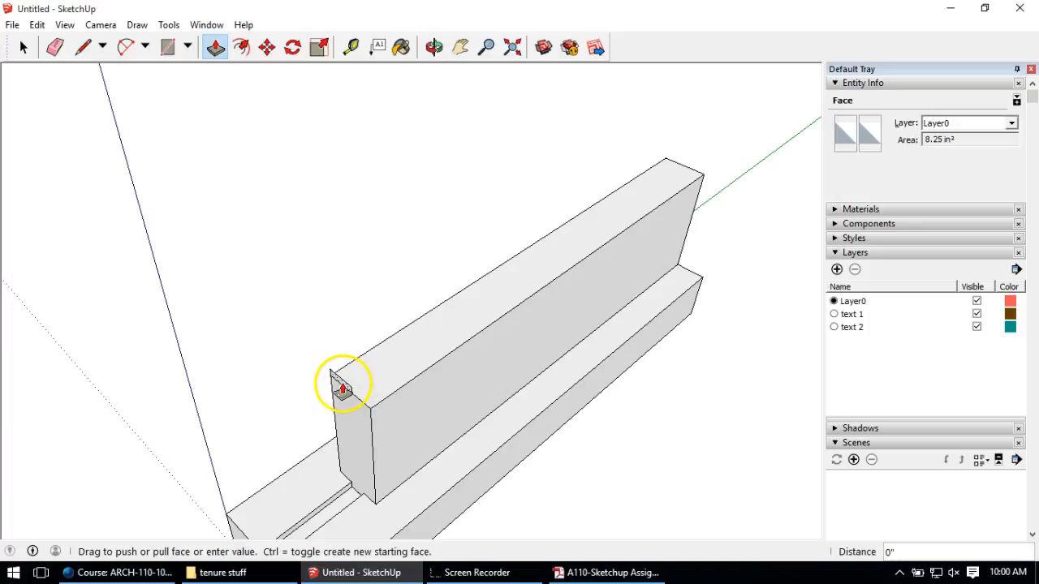
pyautogui.click(695, 179)
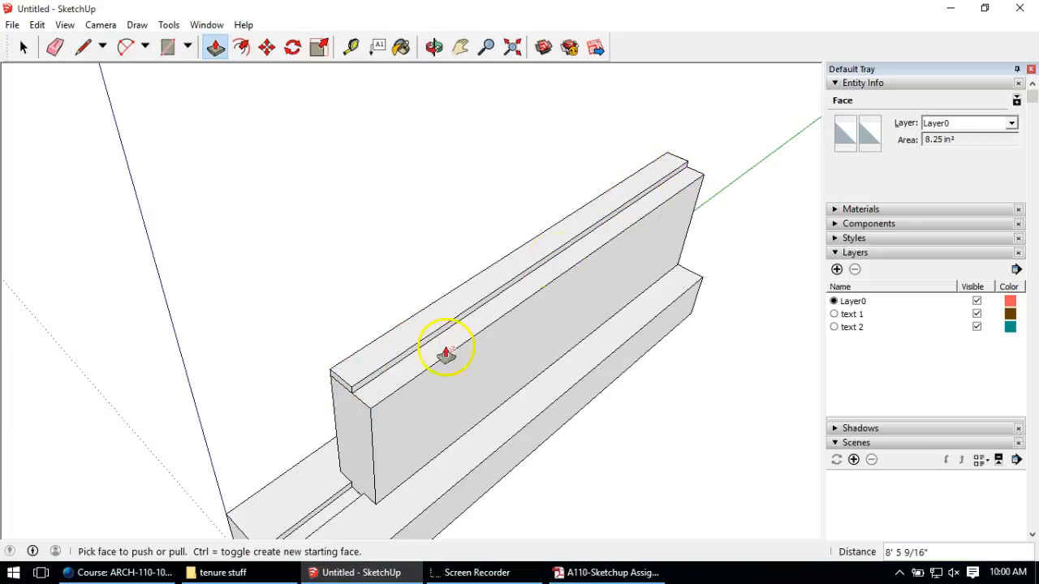
pyautogui.click(344, 390)
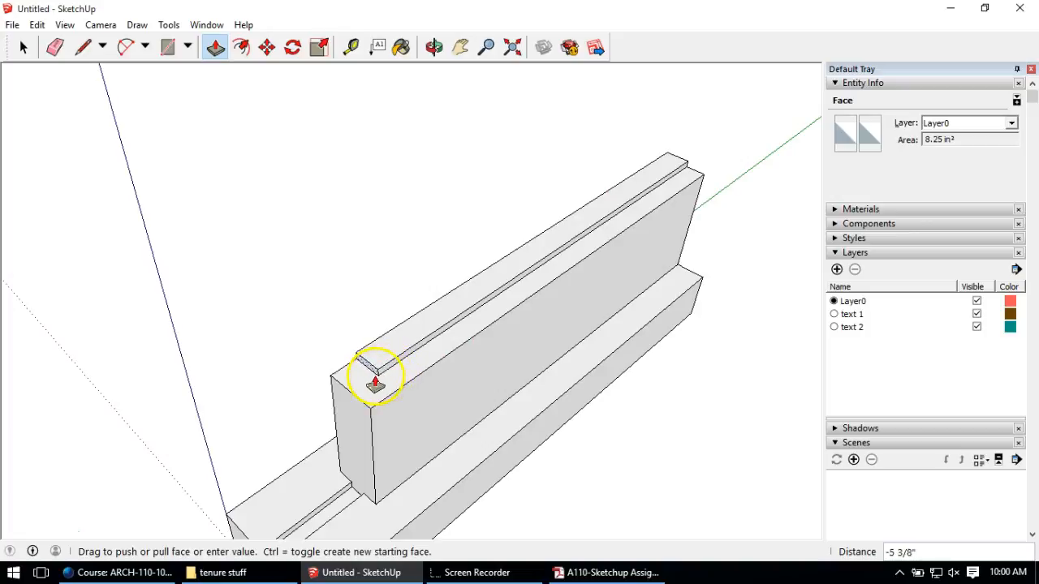
pyautogui.click(379, 367)
pyautogui.click(24, 49)
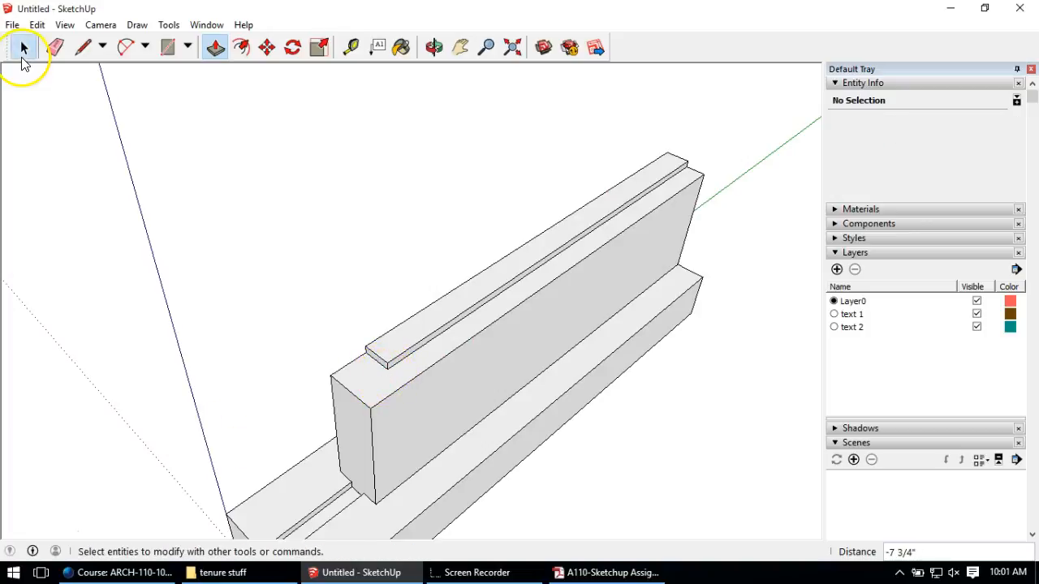
pyautogui.tripleClick(410, 346)
# Step: Group the selected sill board and orbit to view the wall from another angle
pyautogui.rightClick(406, 341)
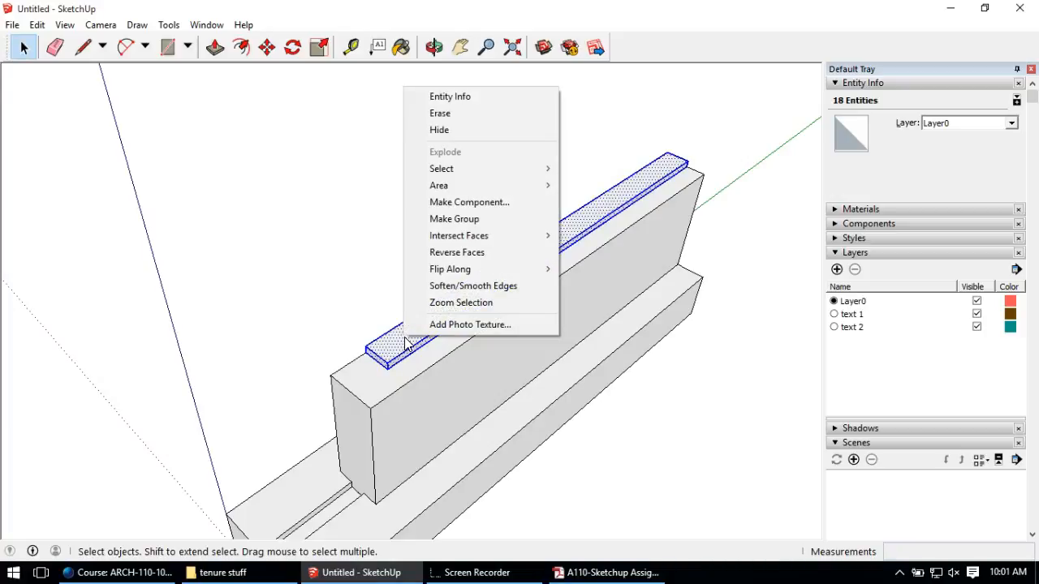
pyautogui.click(451, 218)
pyautogui.click(387, 275)
pyautogui.moveTo(386, 275); pyautogui.dragTo(348, 324, button='middle')
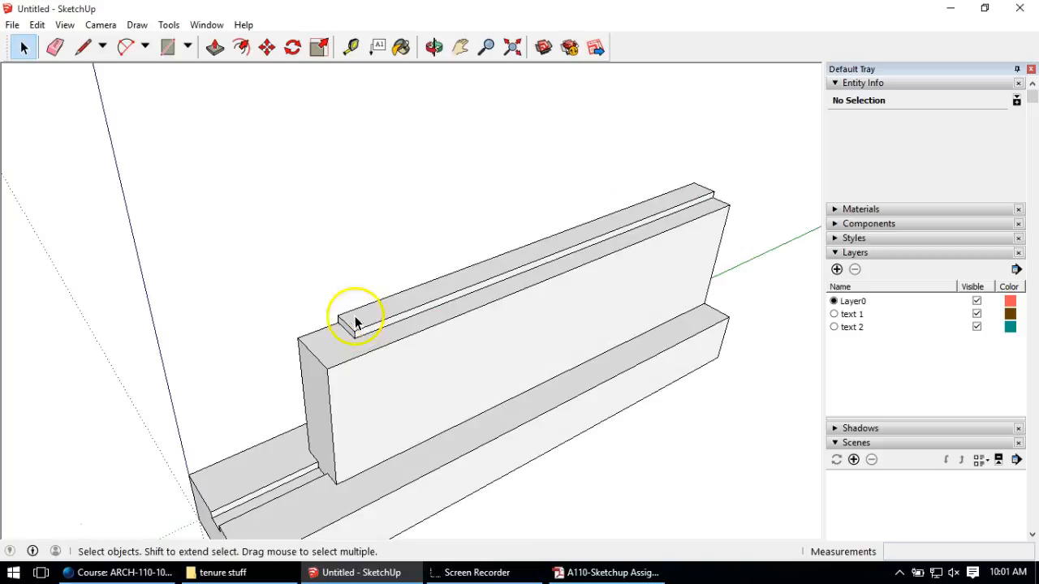
pyautogui.moveTo(389, 327); pyautogui.dragTo(434, 339, button='middle')
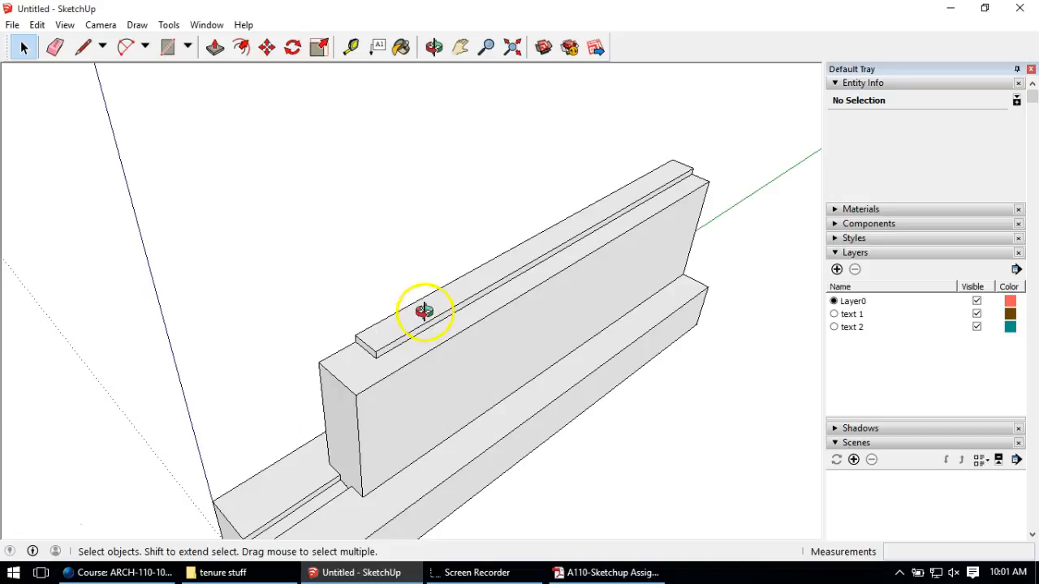
pyautogui.scroll(5, 366, 365)
# Step: Draw a six-sided polygon with a 3/8" radius centred on the sill board
pyautogui.keyDown('shift'); pyautogui.moveTo(366, 363); pyautogui.dragTo(379, 336, button='middle'); pyautogui.keyUp('shift')
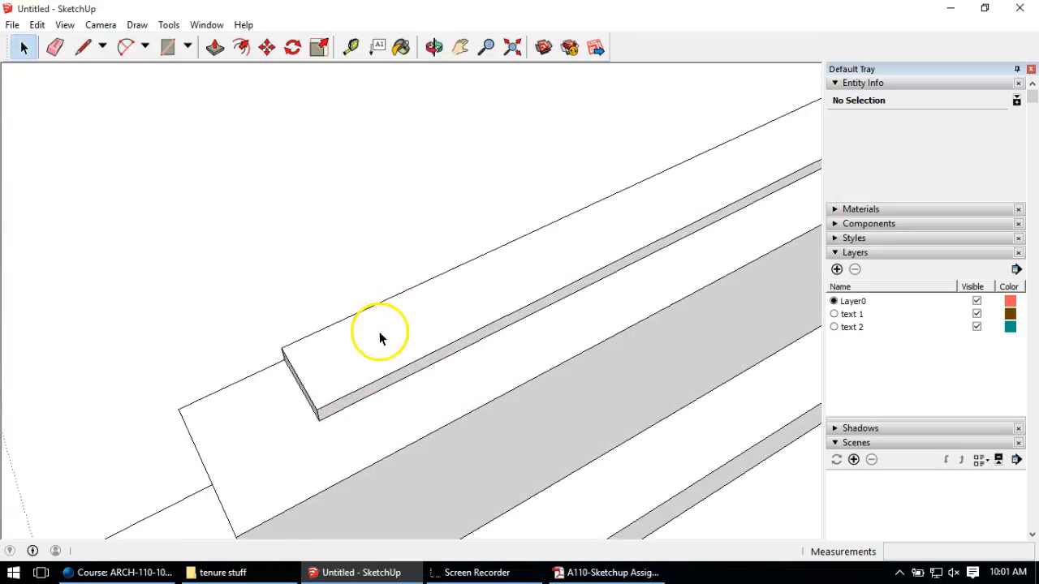
pyautogui.click(188, 48)
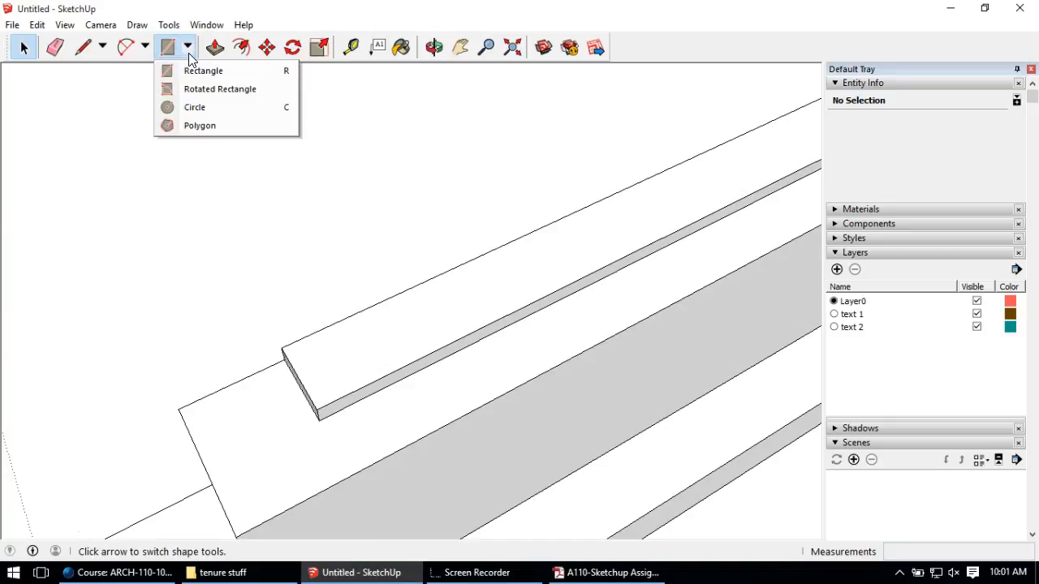
pyautogui.click(194, 127)
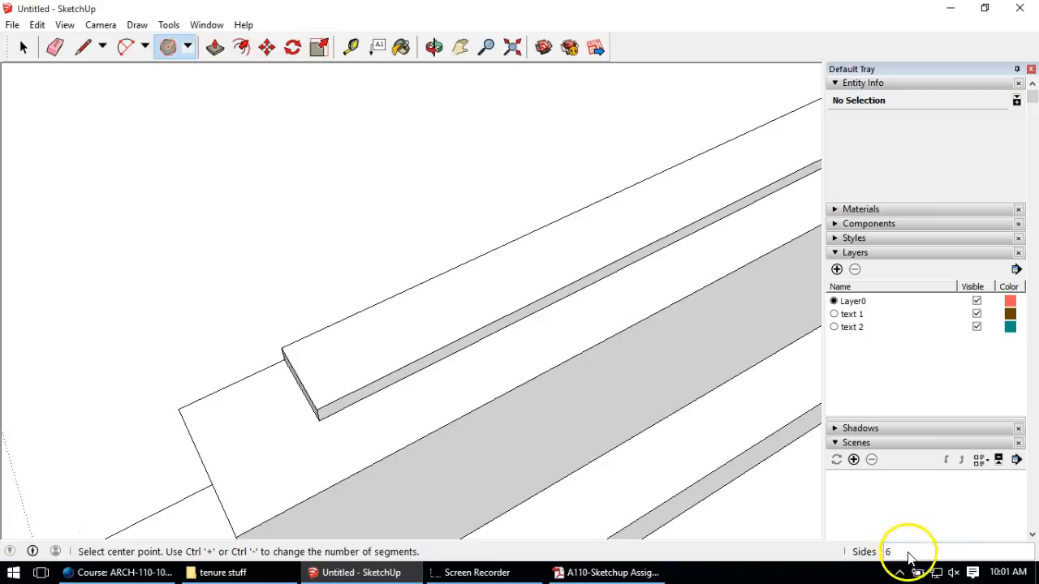
pyautogui.click(354, 351)
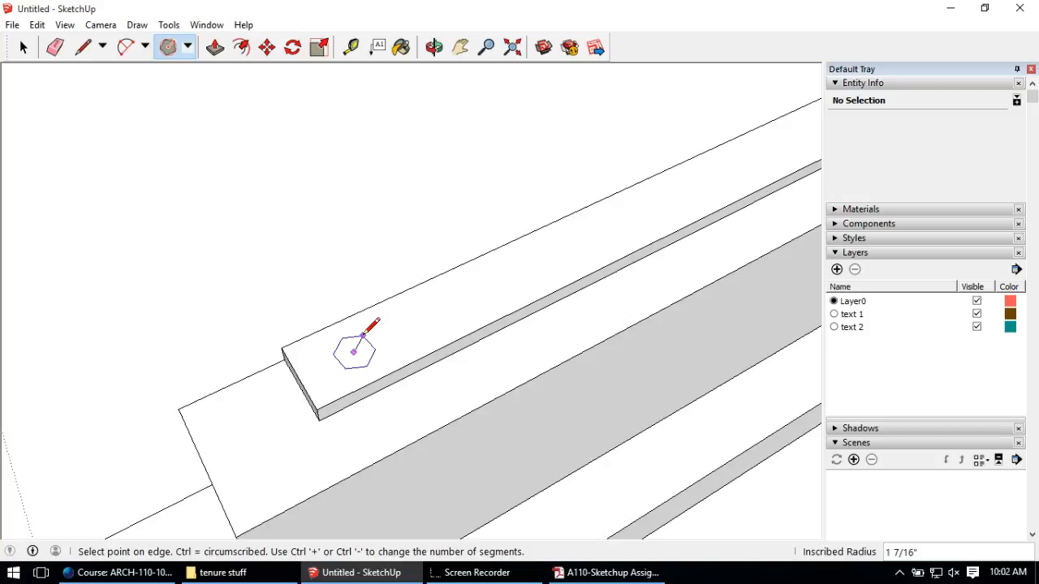
pyautogui.write('3/8')
pyautogui.press('Return')
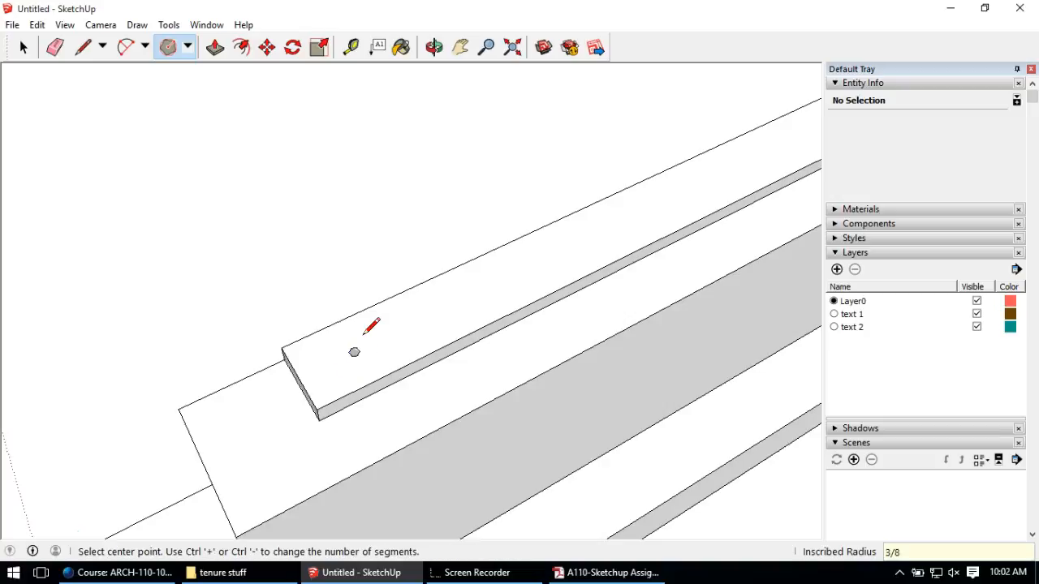
pyautogui.scroll(4, 373, 329)
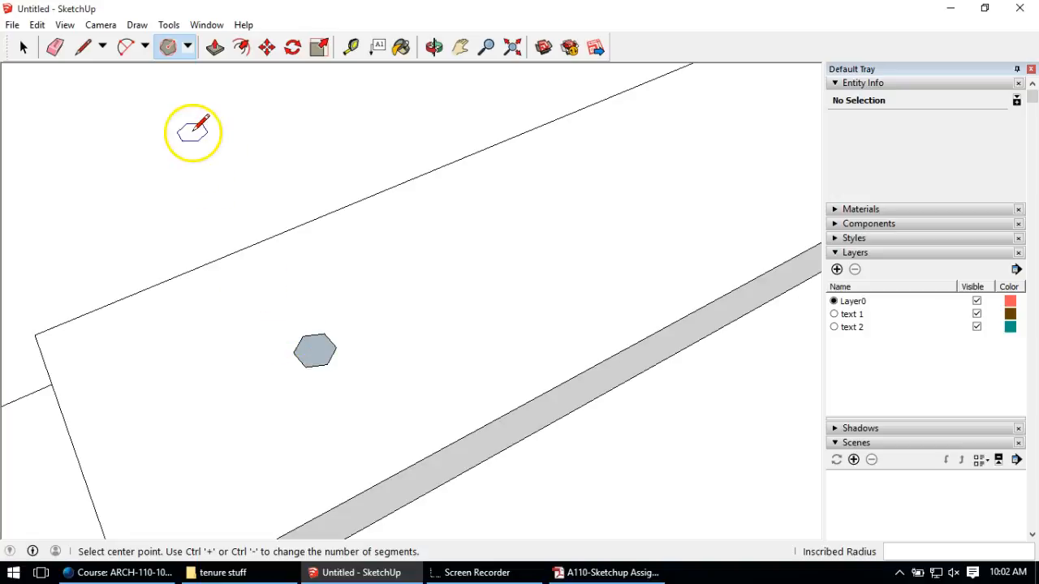
# Step: Push/Pull the hexagon up 1/4" into a short nut-shaped prism
pyautogui.click(215, 47)
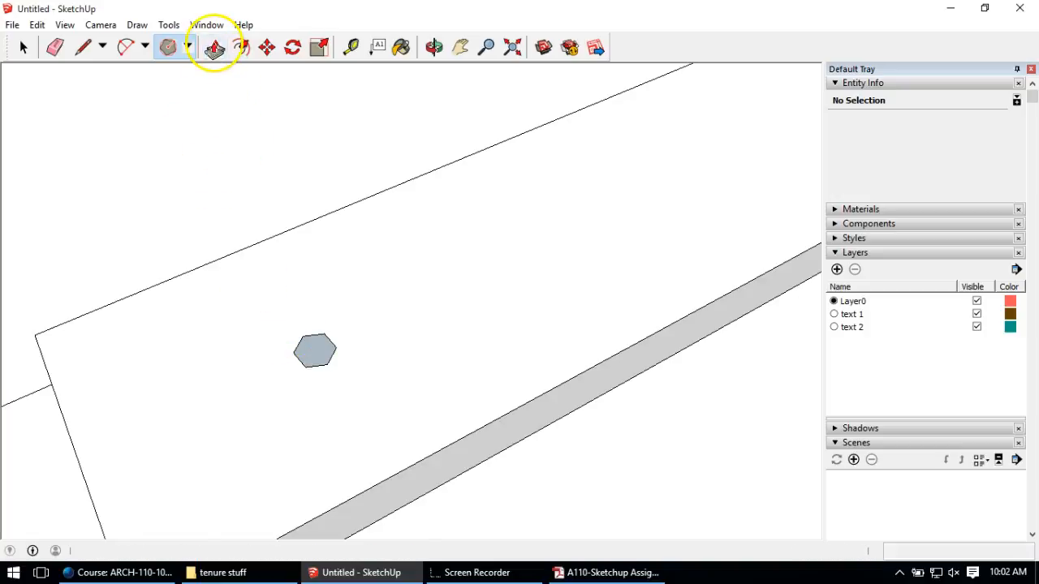
pyautogui.click(316, 353)
pyautogui.moveTo(301, 333); pyautogui.dragTo(336, 238, button='middle')
pyautogui.scroll(2, 317, 353)
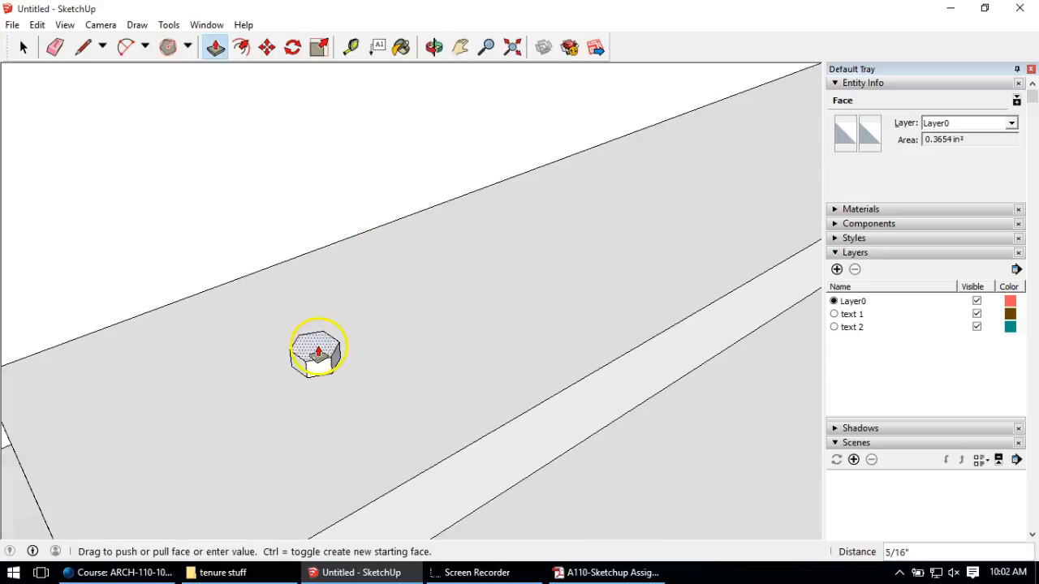
pyautogui.click(312, 355)
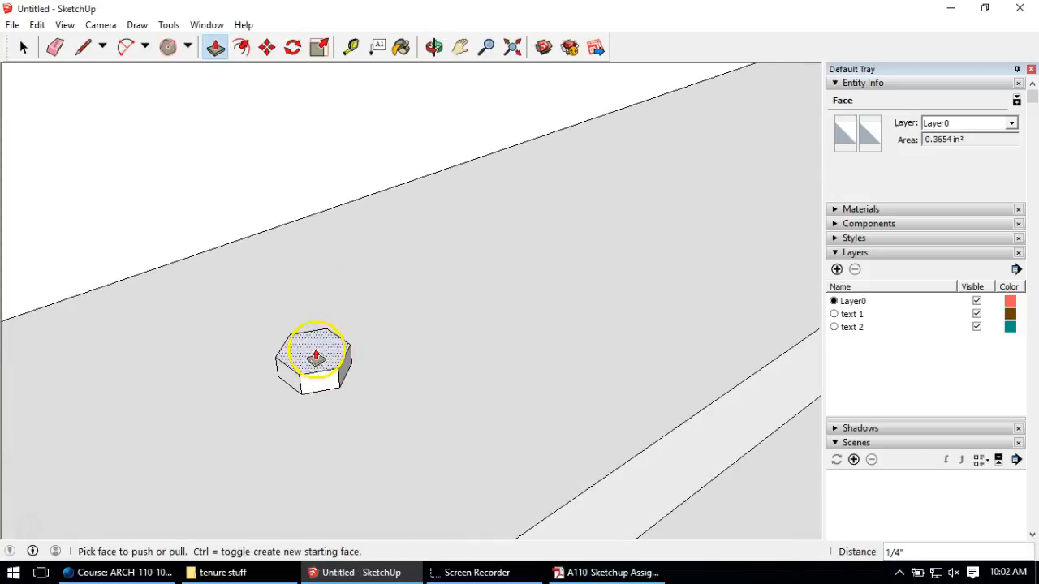
pyautogui.moveTo(303, 369); pyautogui.dragTo(223, 360, button='middle')
# Step: Make the hexagonal nut prism its own group
pyautogui.click(24, 48)
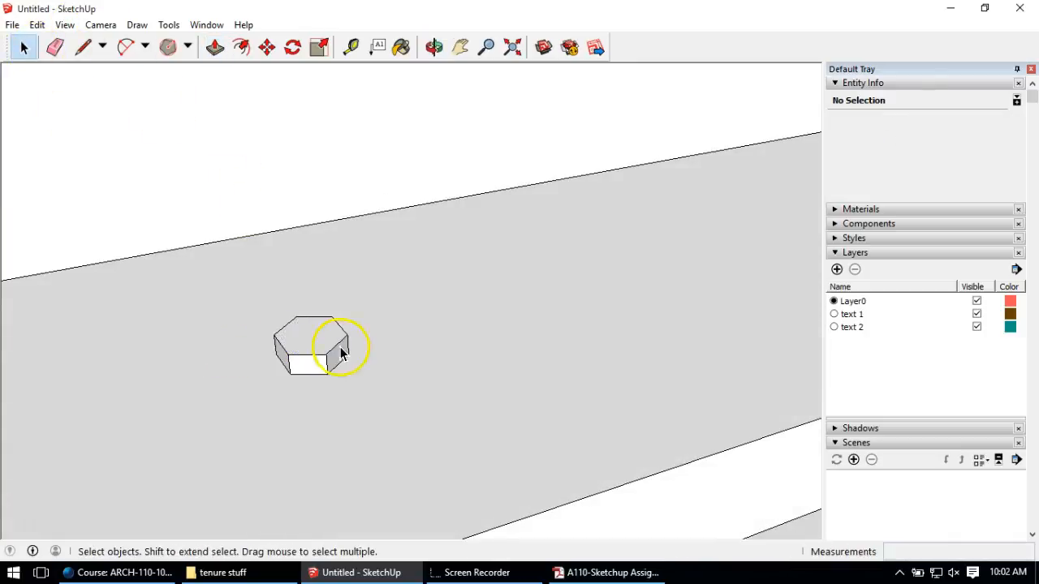
pyautogui.tripleClick(306, 339)
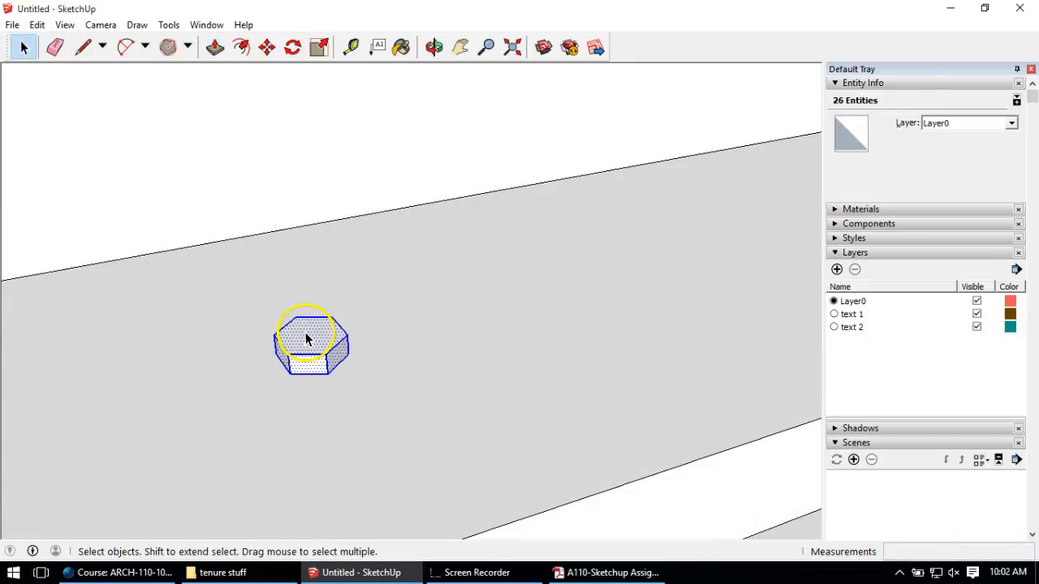
pyautogui.rightClick(306, 339)
pyautogui.click(356, 182)
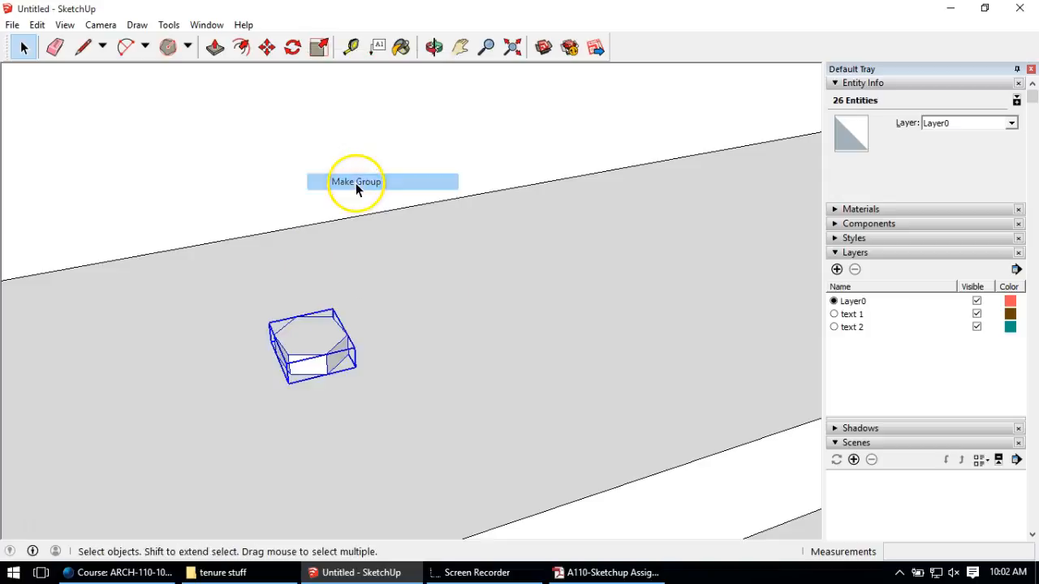
pyautogui.moveTo(586, 275); pyautogui.dragTo(454, 293, button='middle')
pyautogui.click(188, 48)
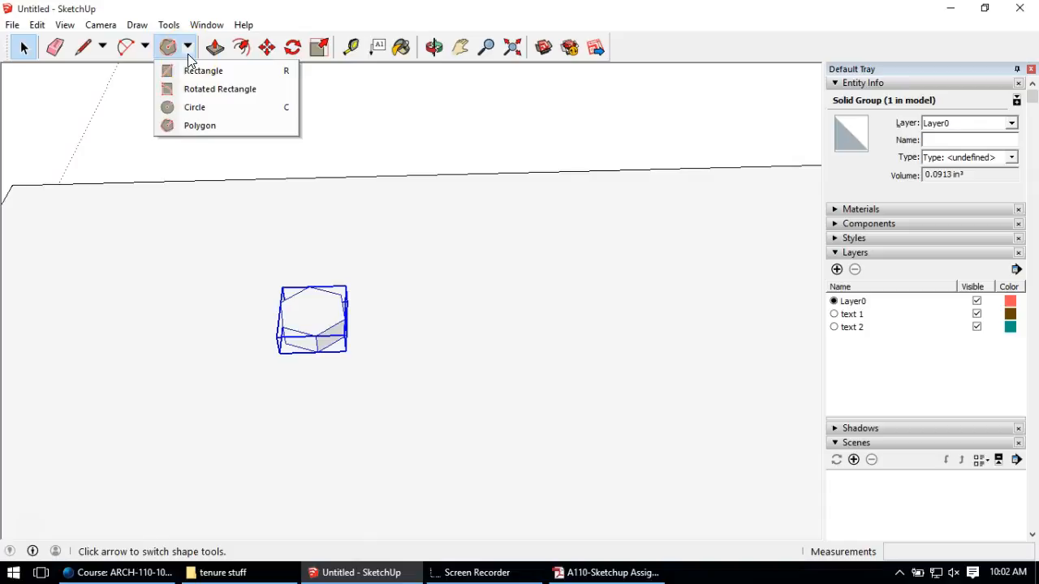
# Step: Draw a 9/16" circle around the nut and extrude it into a thin 1/16" washer disc
pyautogui.click(198, 111)
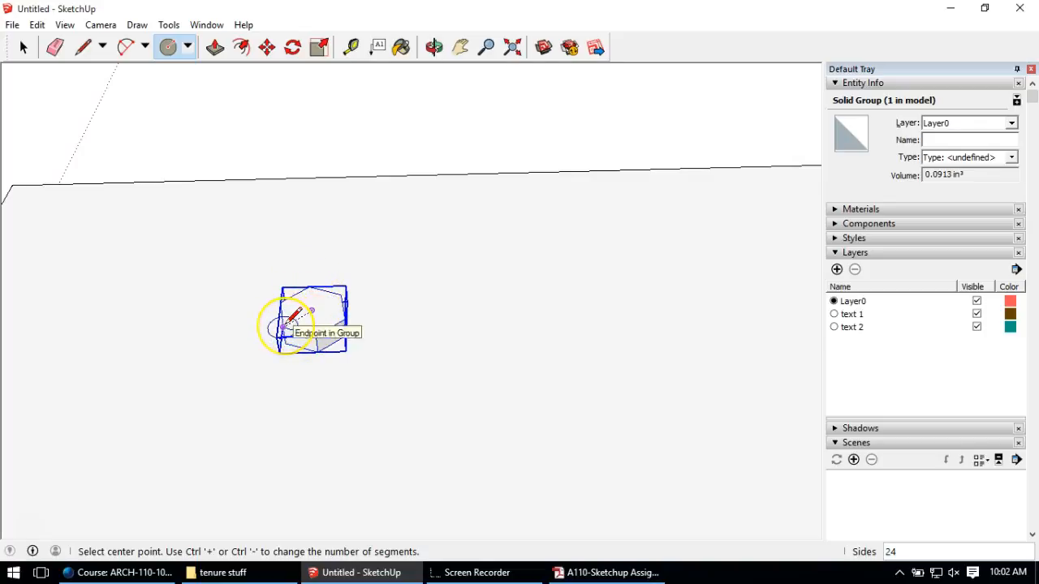
pyautogui.click(283, 327)
pyautogui.click(271, 331)
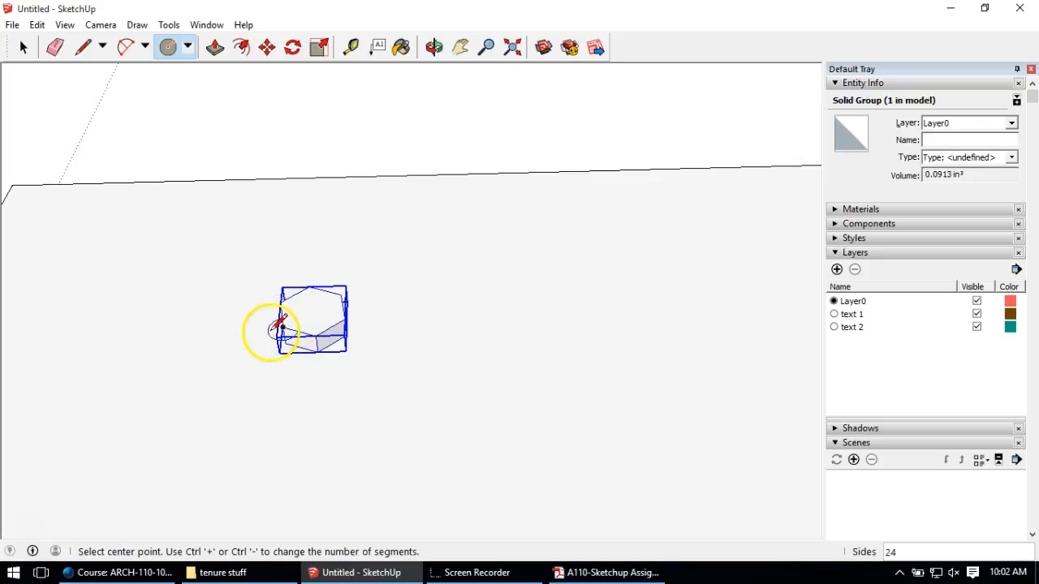
pyautogui.click(311, 309)
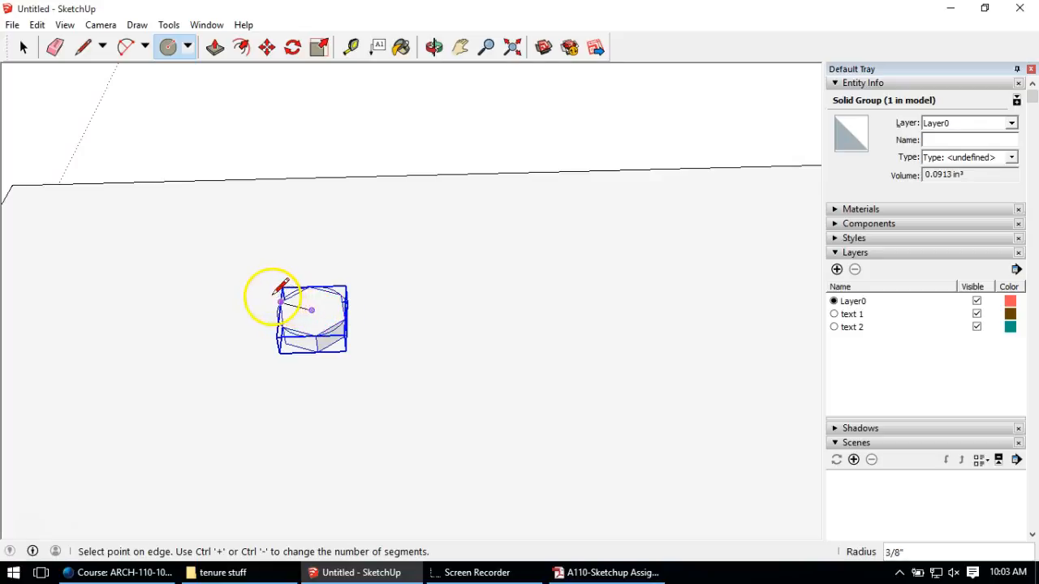
pyautogui.moveTo(274, 301)
pyautogui.mouseDown(button='middle')
pyautogui.moveTo(319, 262)
pyautogui.moveTo(268, 309)
pyautogui.mouseUp(button='middle')
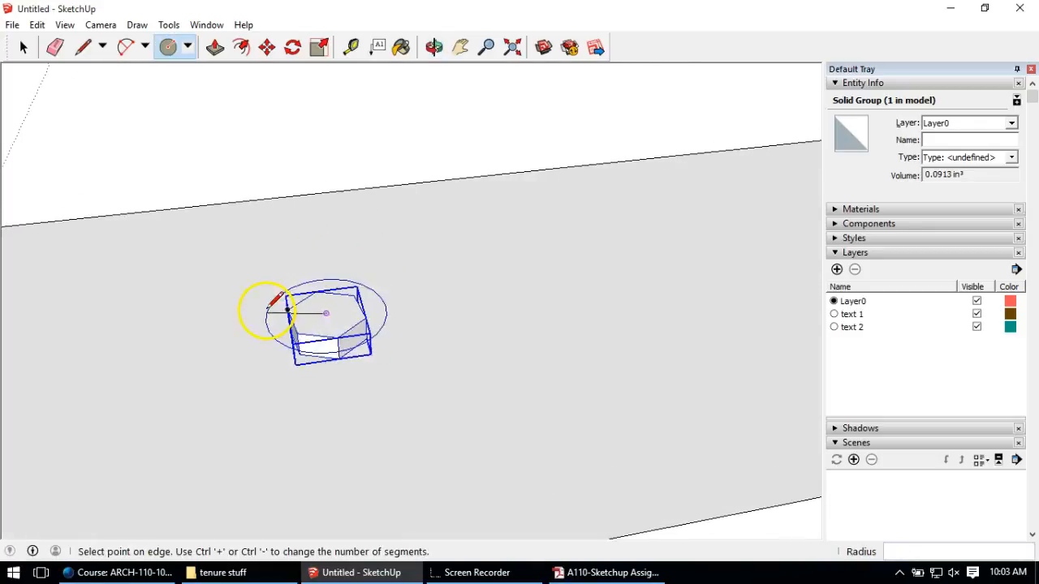
pyautogui.scroll(2, 267, 304)
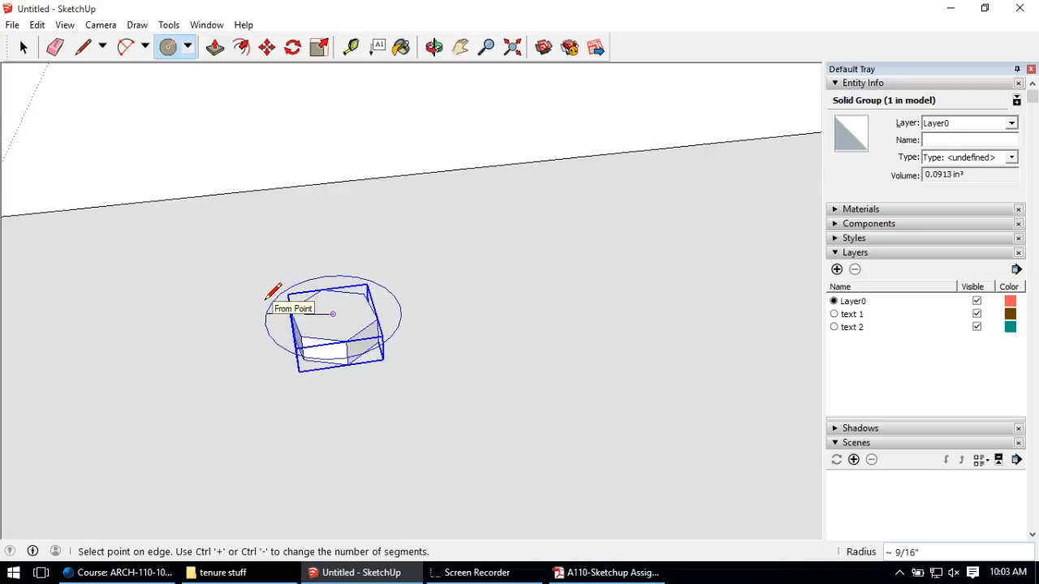
pyautogui.click(267, 298)
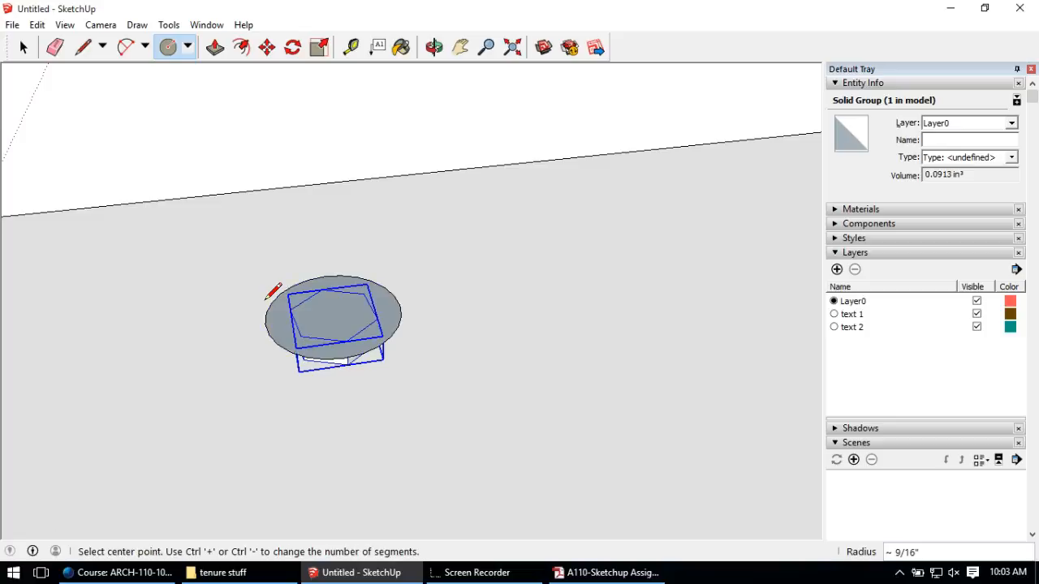
pyautogui.click(215, 47)
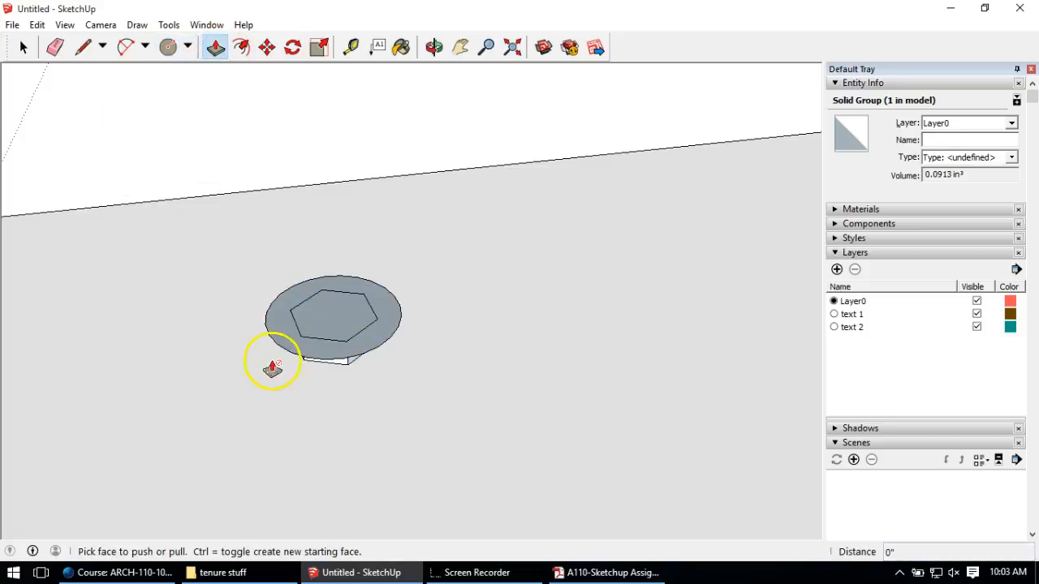
pyautogui.click(280, 336)
pyautogui.click(281, 339)
pyautogui.moveTo(338, 413); pyautogui.dragTo(361, 361, button='middle')
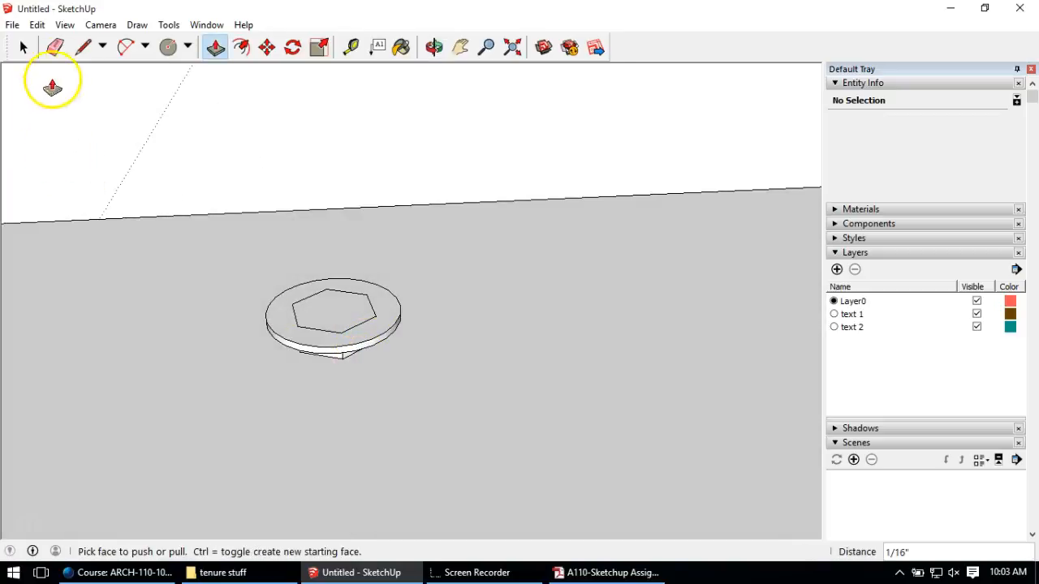
# Step: Make the washer disc its own group
pyautogui.click(24, 47)
pyautogui.click(284, 319)
pyautogui.tripleClick(284, 319)
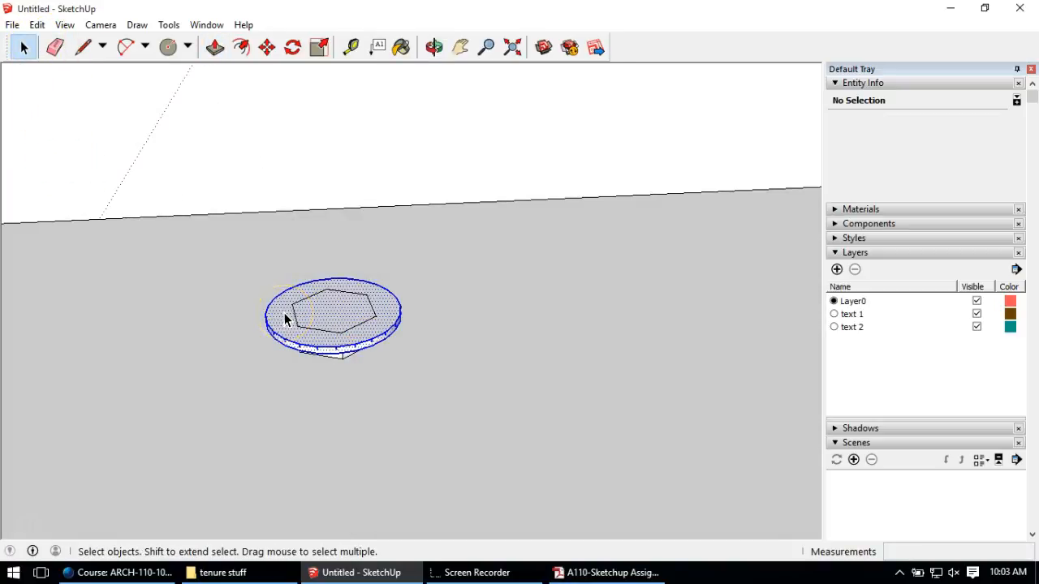
pyautogui.rightClick(284, 314)
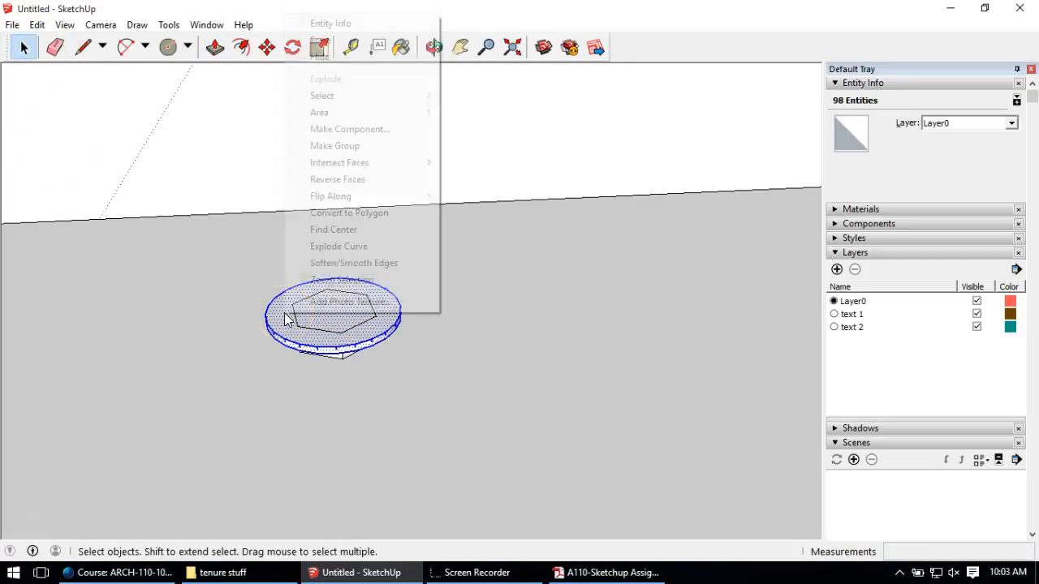
pyautogui.click(334, 146)
pyautogui.click(267, 47)
# Step: Pick up the washer group with Move and carry it above the hexagonal nut
pyautogui.moveTo(262, 339)
pyautogui.mouseDown(button='middle')
pyautogui.moveTo(292, 246)
pyautogui.moveTo(262, 359)
pyautogui.mouseUp(button='middle')
pyautogui.scroll(4, 364, 341)
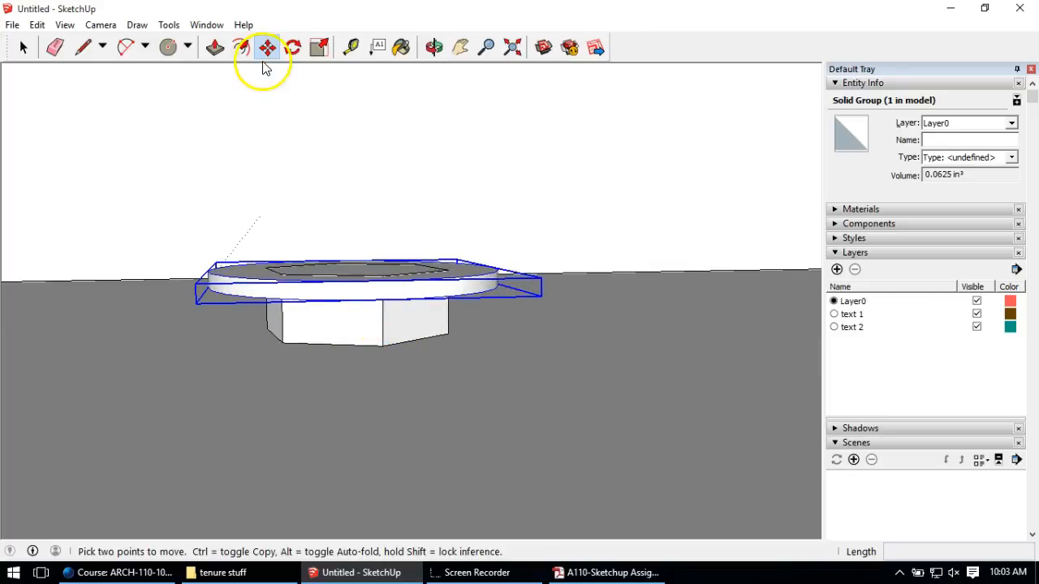
pyautogui.click(226, 292)
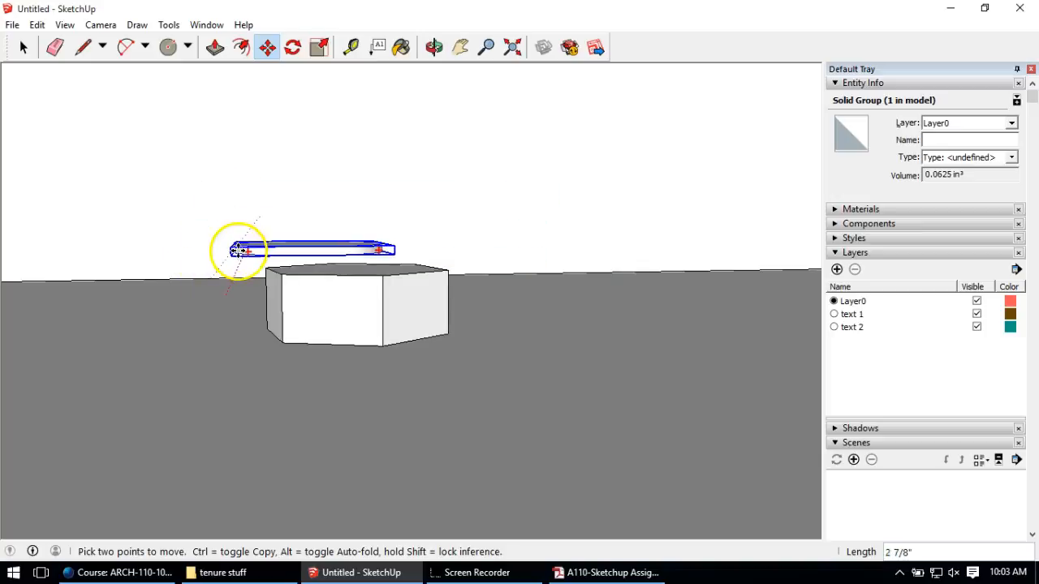
pyautogui.moveTo(251, 274); pyautogui.dragTo(260, 424, button='middle')
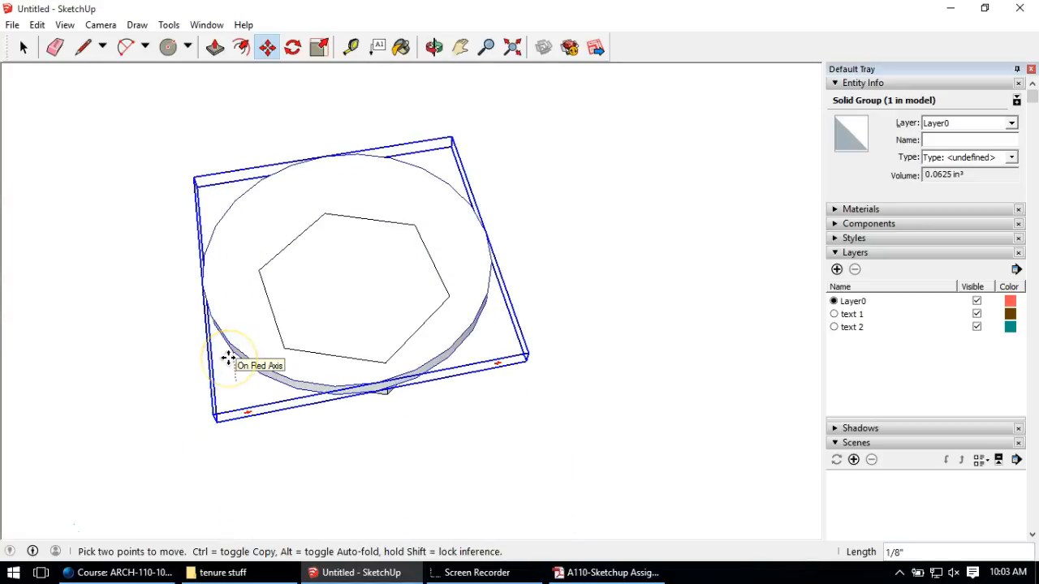
# Step: Lower the washer along the blue axis to the base of the nut
pyautogui.moveTo(275, 436); pyautogui.dragTo(271, 209, button='middle')
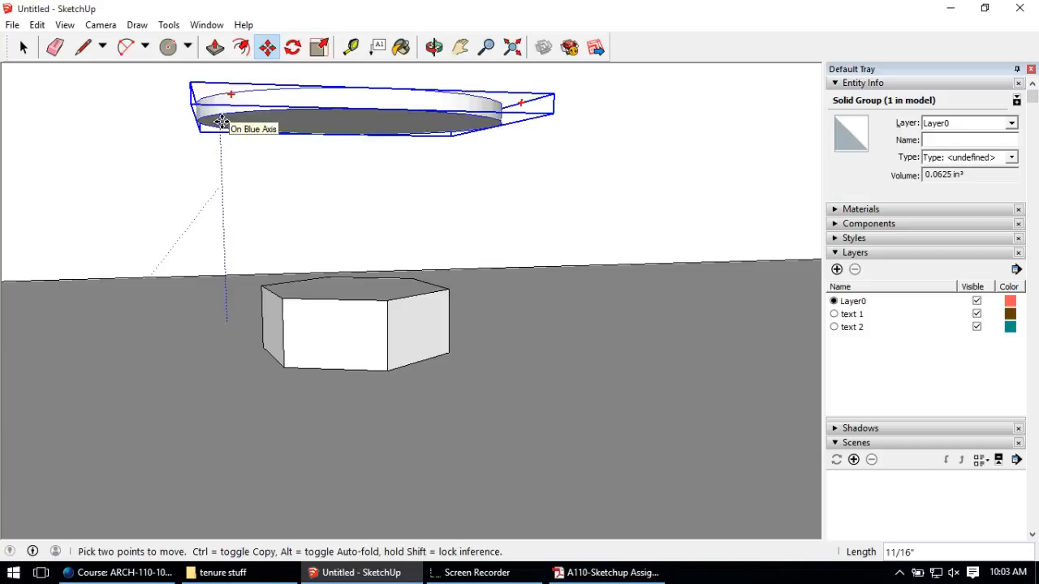
pyautogui.moveTo(221, 122); pyautogui.dragTo(232, 397)
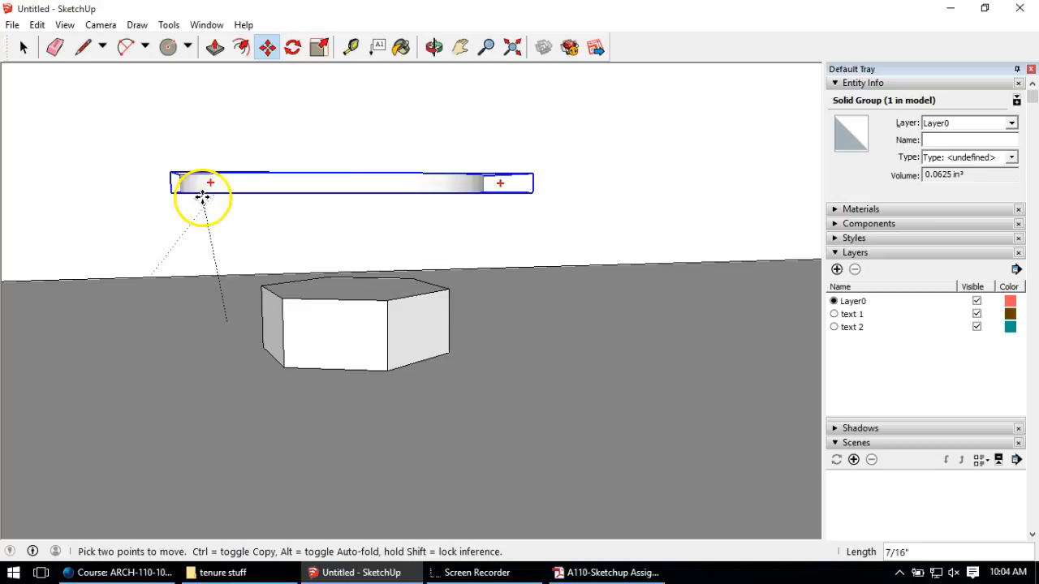
pyautogui.press('Up')
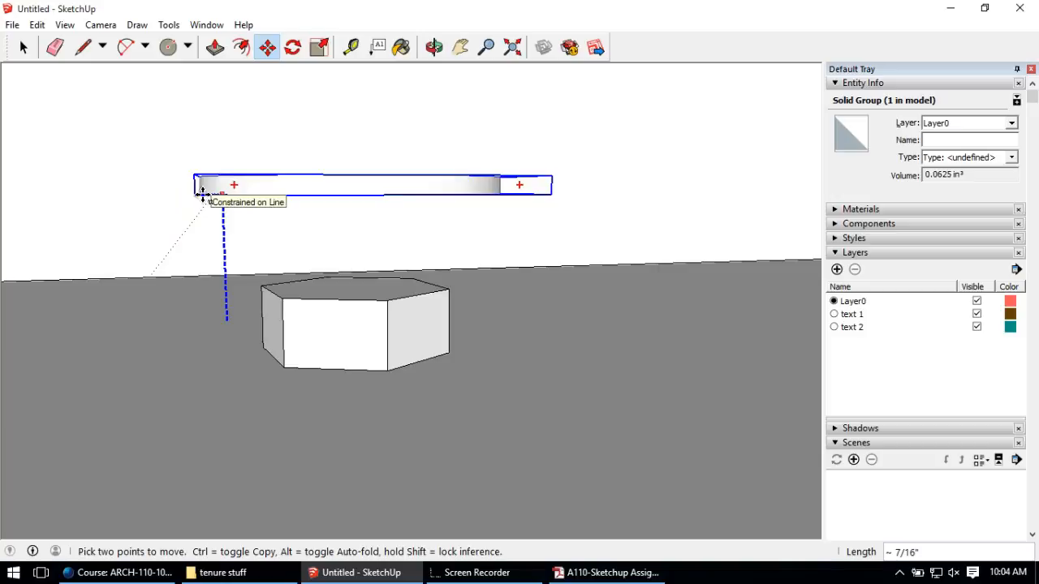
pyautogui.click(198, 213)
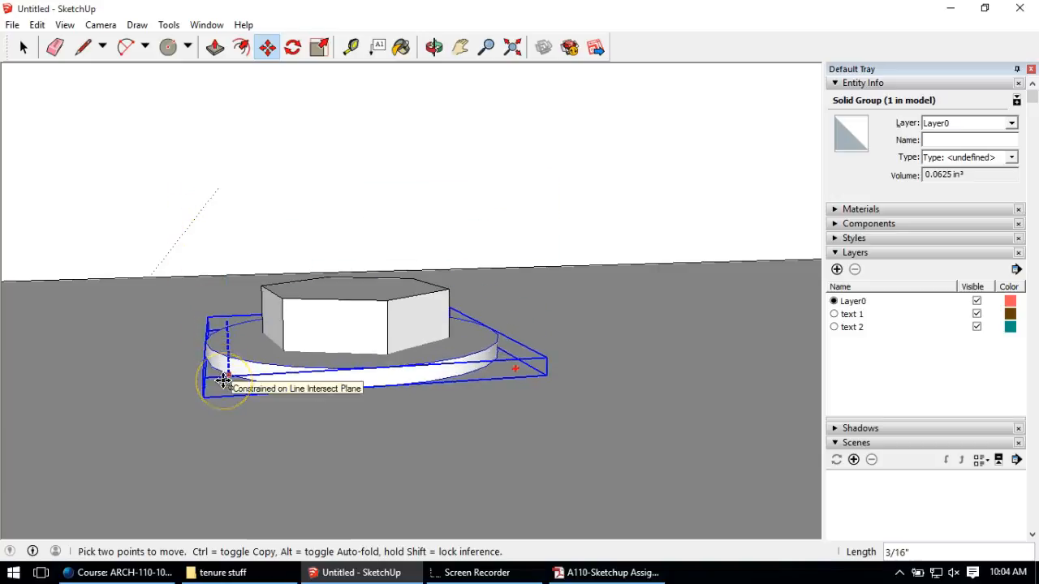
pyautogui.click(224, 380)
pyautogui.moveTo(355, 267); pyautogui.dragTo(205, 91, button='middle')
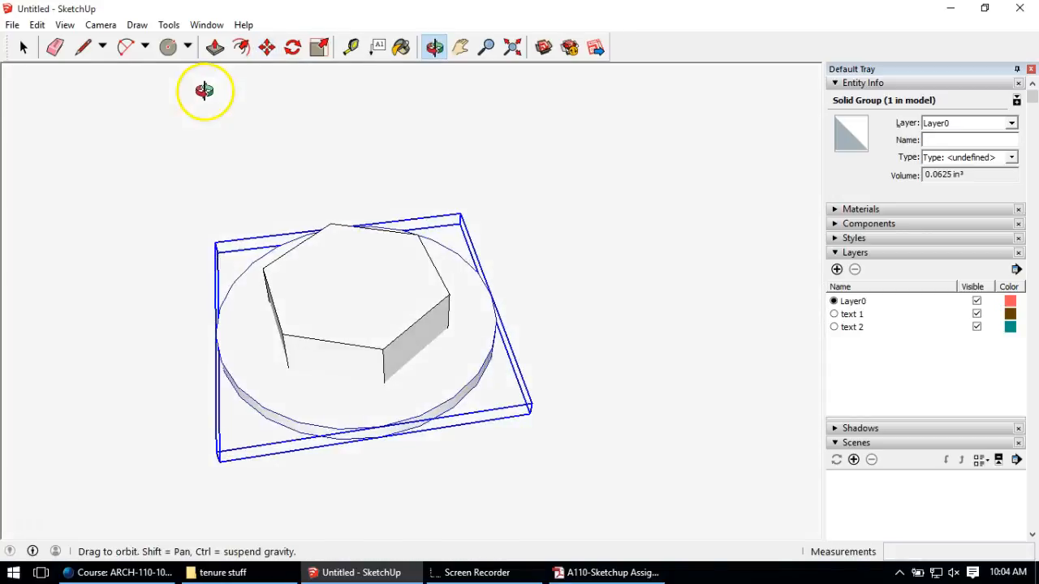
pyautogui.moveTo(344, 378); pyautogui.dragTo(333, 357, button='middle')
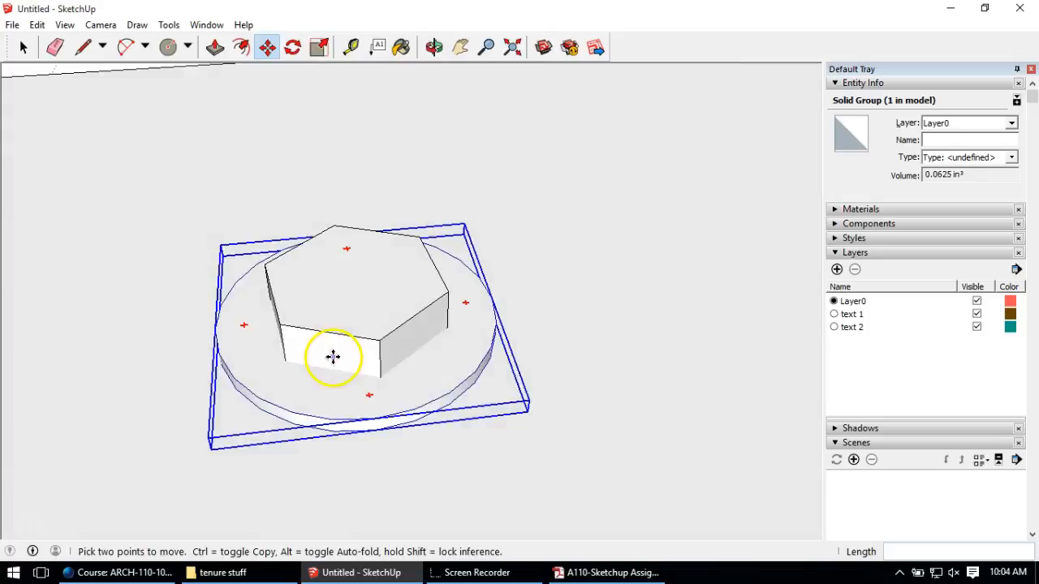
pyautogui.scroll(-3, 333, 357)
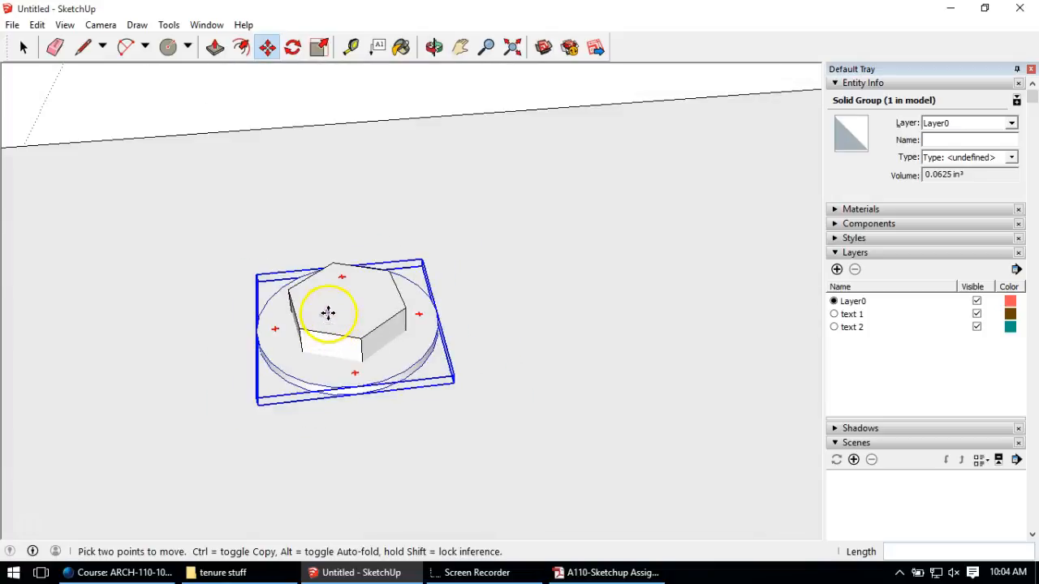
pyautogui.click(267, 49)
# Step: Cancel the stray move and drop the washer 1/8" so it sits under the nut
pyautogui.click(247, 459)
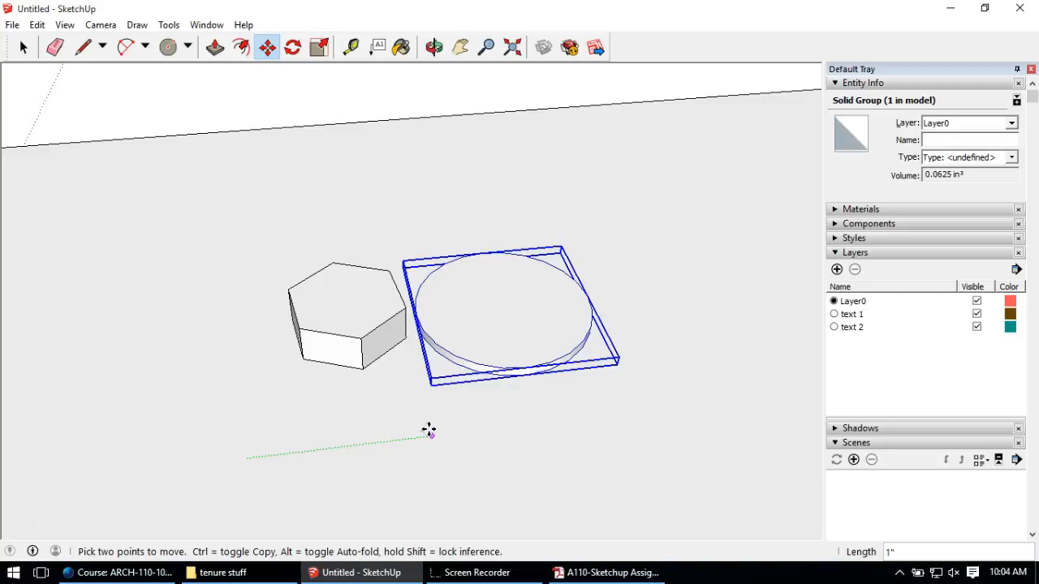
pyautogui.press('Escape')
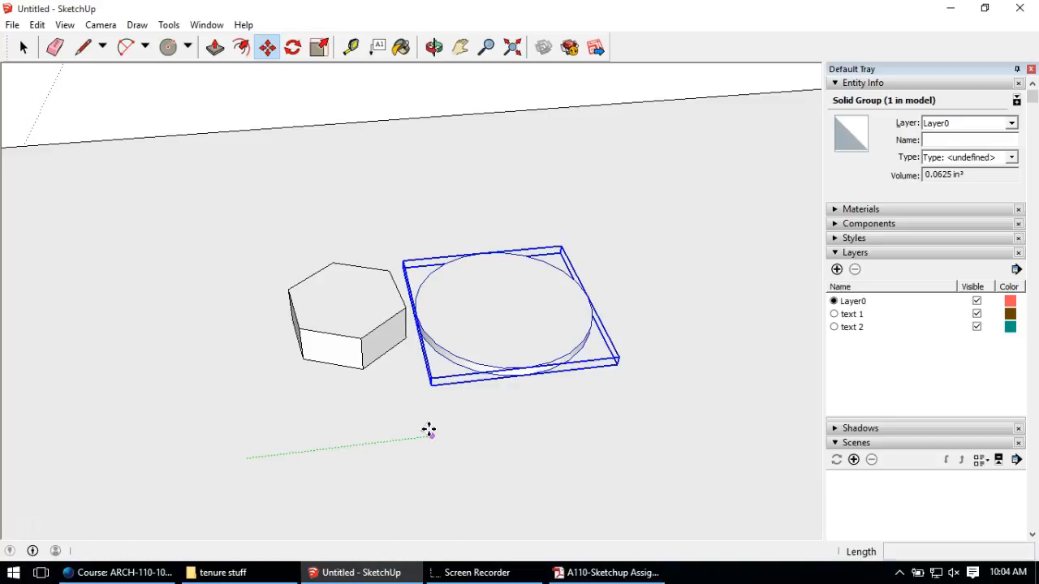
pyautogui.moveTo(255, 340); pyautogui.dragTo(264, 272, button='middle')
pyautogui.scroll(3, 263, 276)
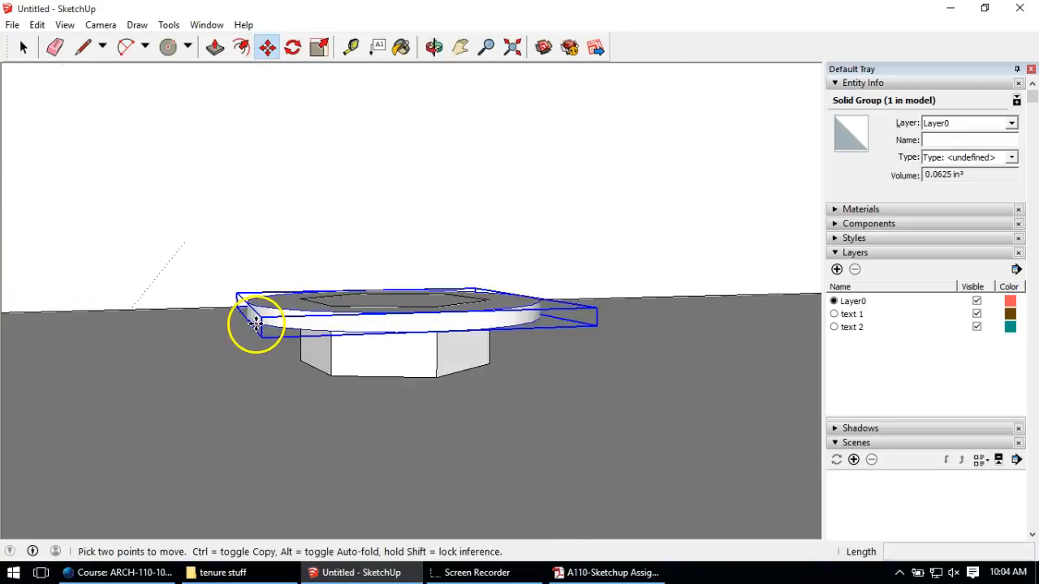
pyautogui.click(259, 325)
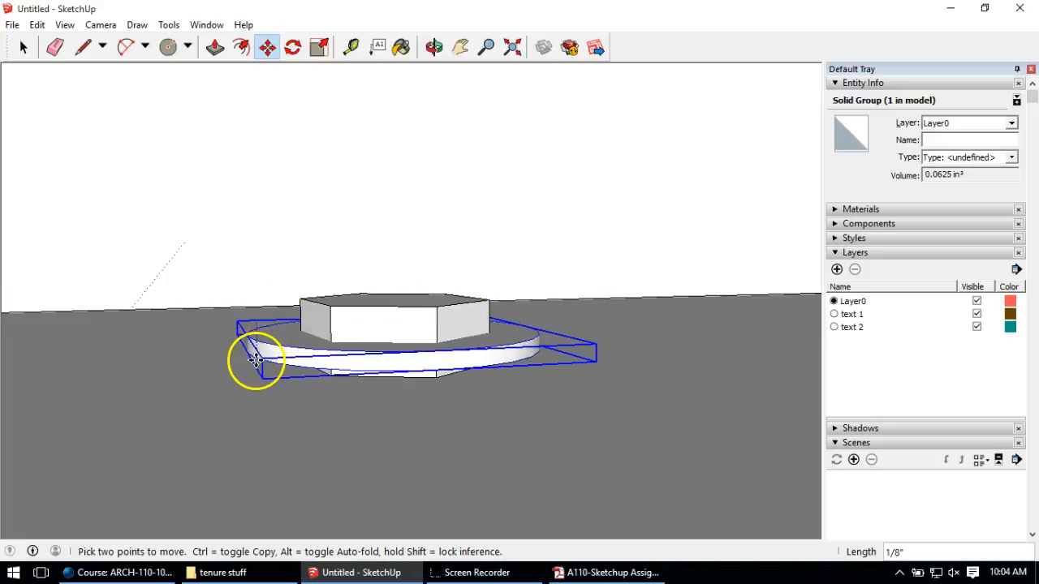
pyautogui.click(257, 360)
pyautogui.moveTo(271, 322); pyautogui.dragTo(268, 312, button='middle')
pyautogui.click(264, 357)
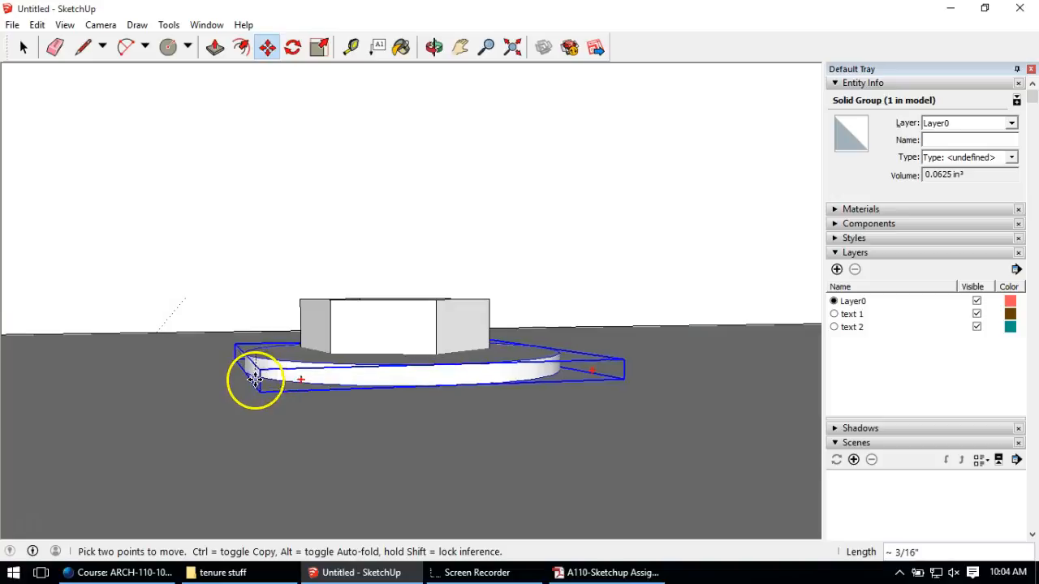
pyautogui.click(255, 388)
# Step: Orbit and zoom out to view the wall with the finished anchor hardware
pyautogui.moveTo(406, 216); pyautogui.dragTo(366, 378, button='middle')
pyautogui.scroll(-4, 366, 351)
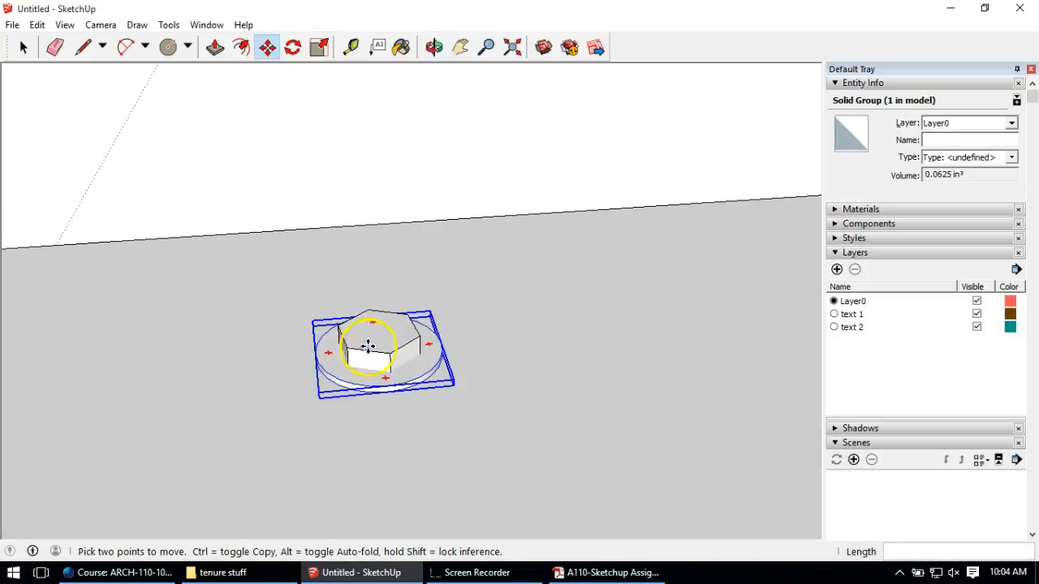
pyautogui.moveTo(354, 212); pyautogui.dragTo(438, 399, button='middle')
pyautogui.scroll(-2, 443, 366)
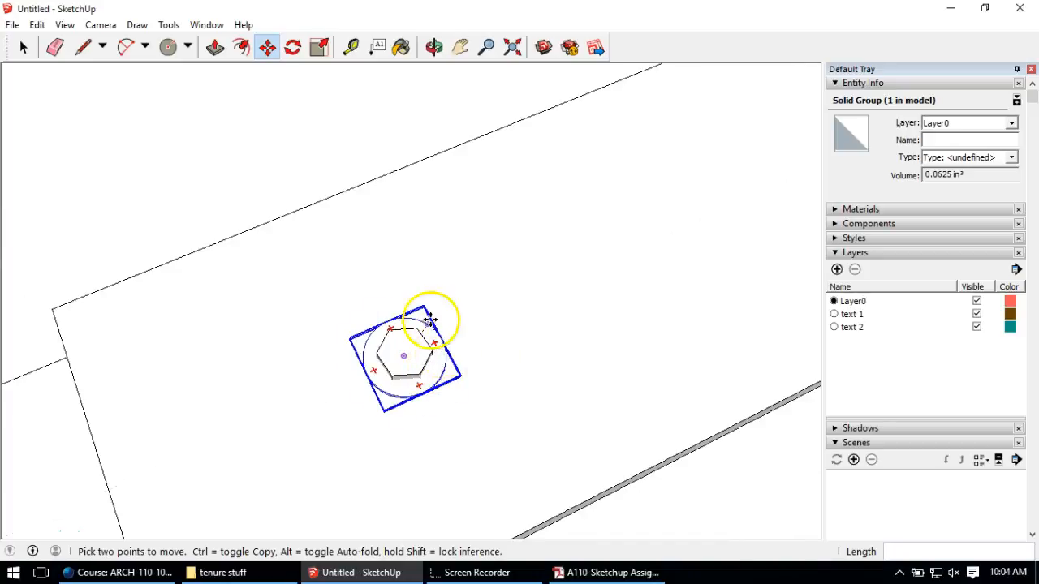
pyautogui.scroll(-4, 426, 320)
pyautogui.moveTo(411, 361); pyautogui.dragTo(441, 267, button='middle')
pyautogui.scroll(-4, 433, 248)
pyautogui.scroll(3, 301, 181)
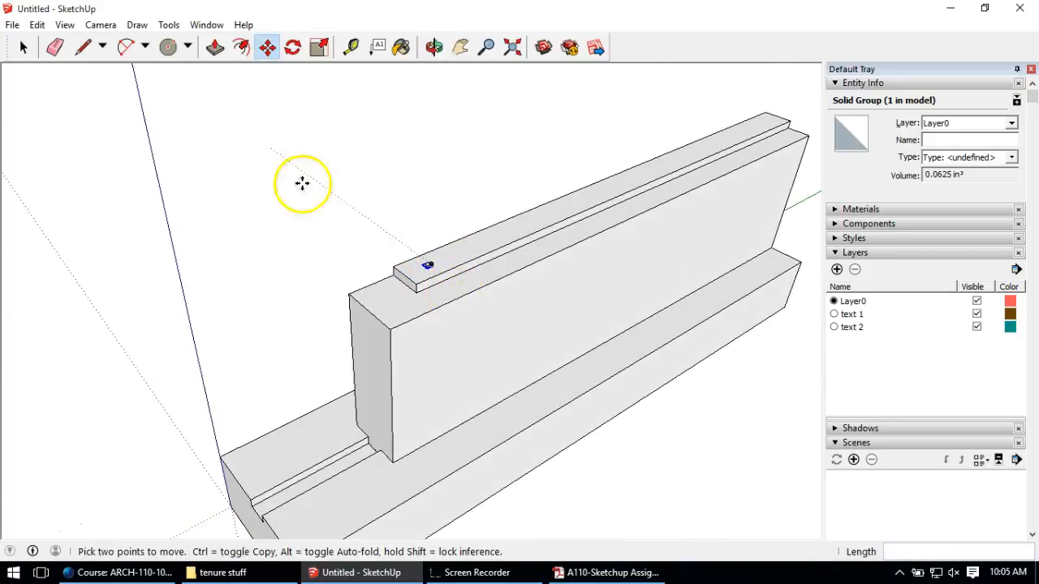
pyautogui.click(22, 47)
pyautogui.click(297, 200)
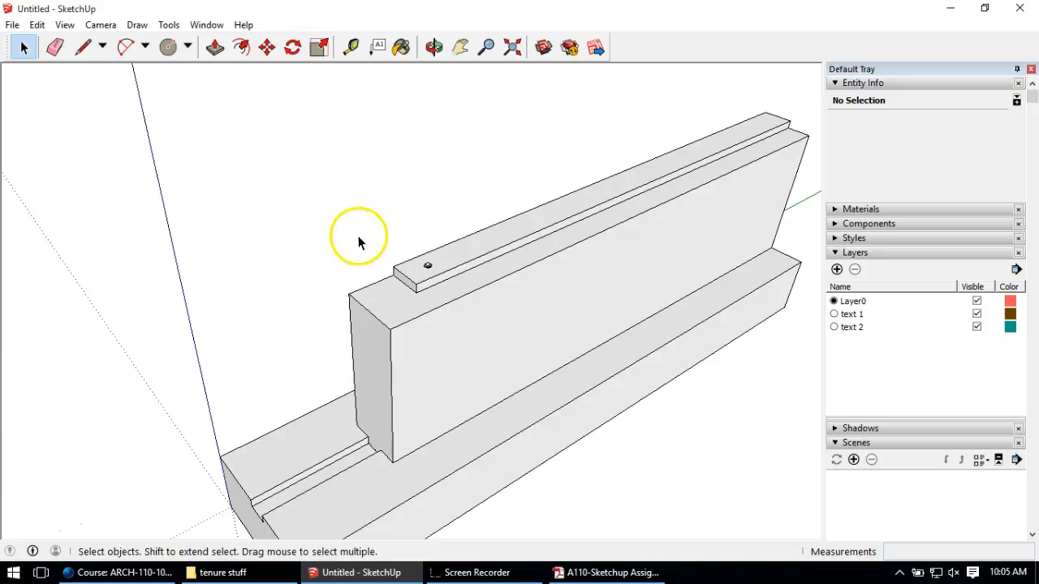
pyautogui.moveTo(387, 183); pyautogui.dragTo(514, 197, button='middle')
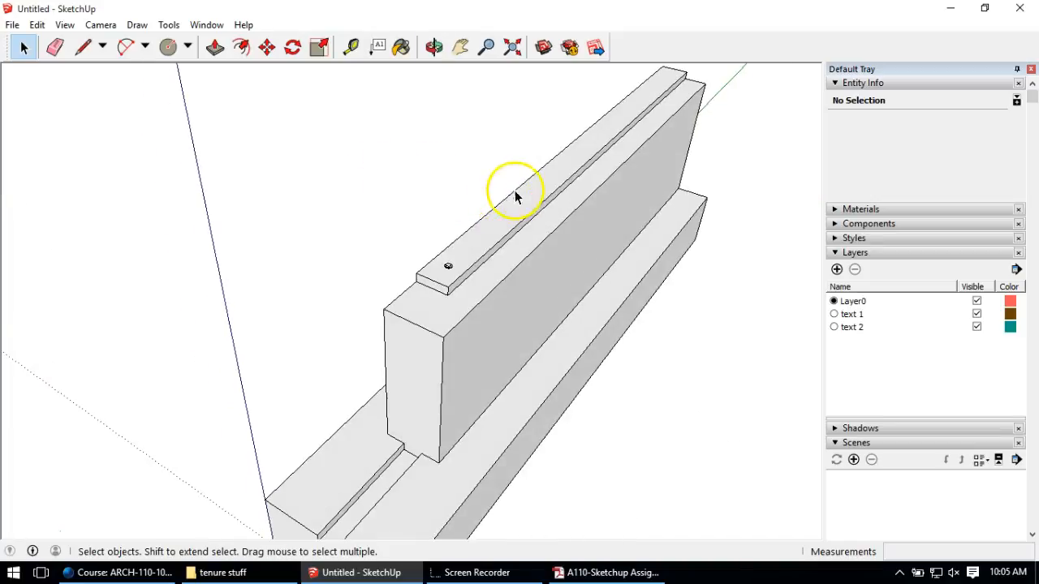
pyautogui.click(82, 47)
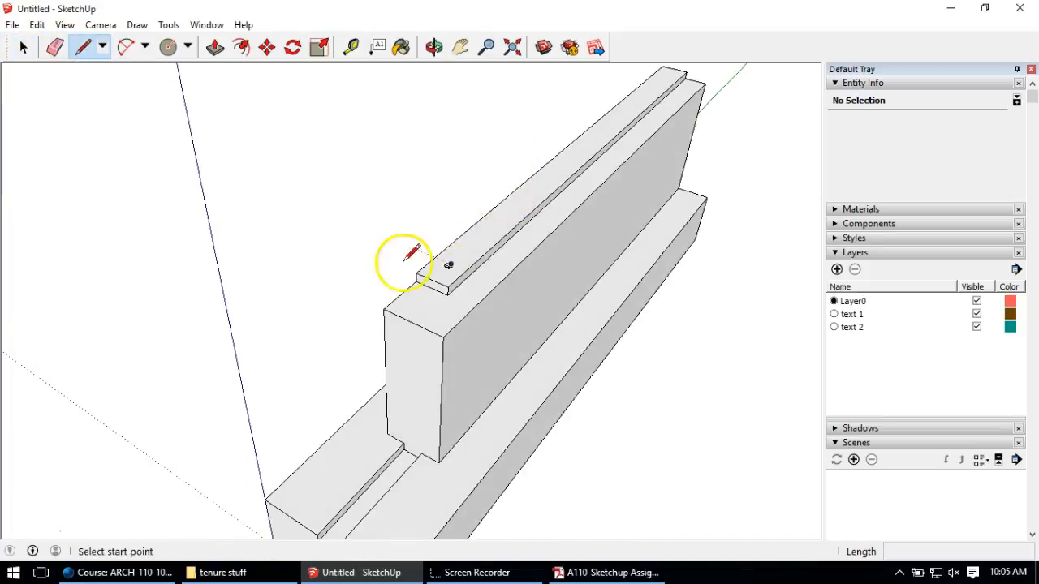
# Step: Outline the upright rim joist face at the sill's corner
pyautogui.click(415, 273)
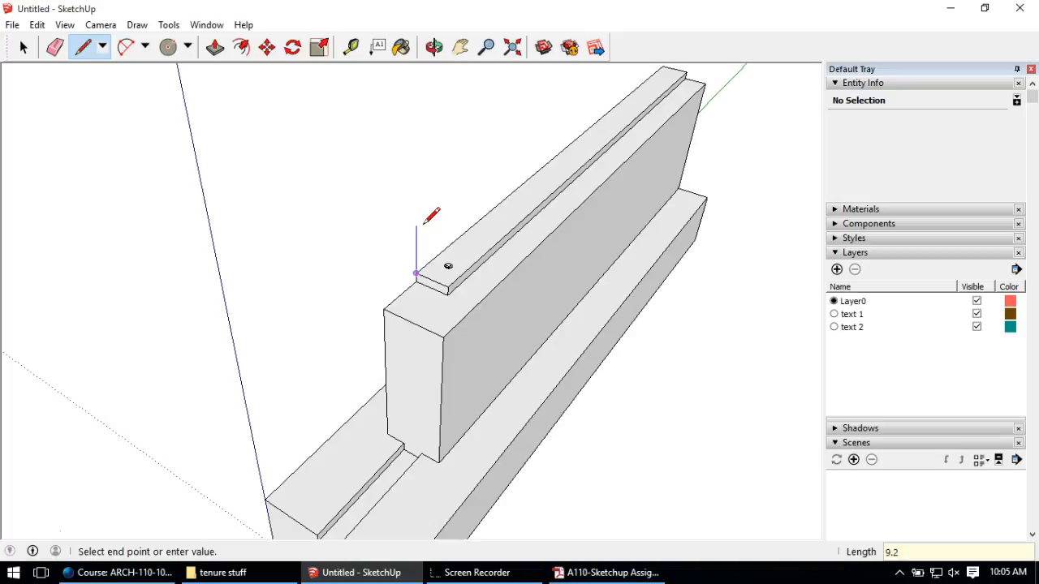
pyautogui.click(436, 227)
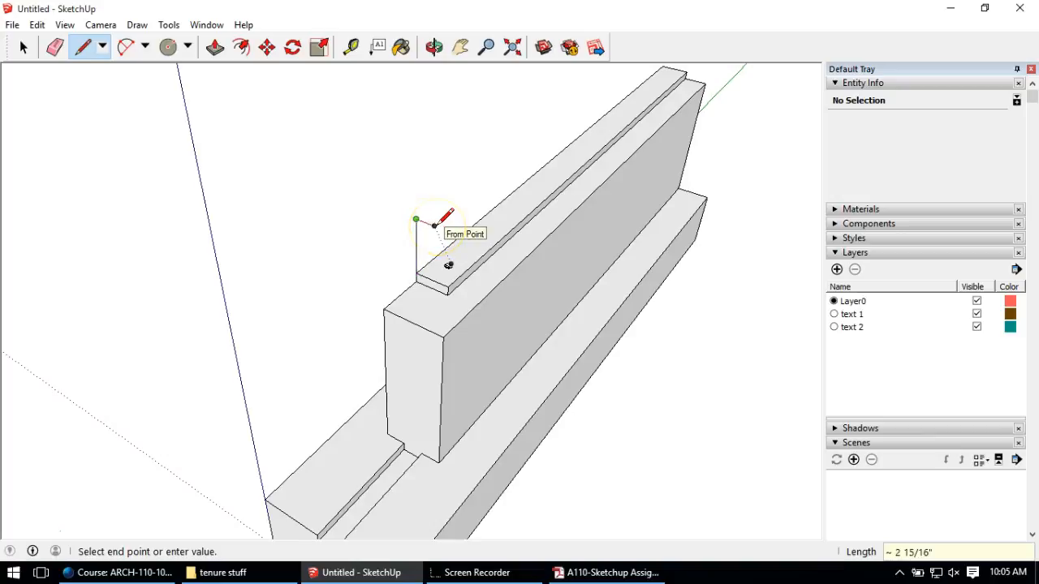
pyautogui.scroll(4, 430, 214)
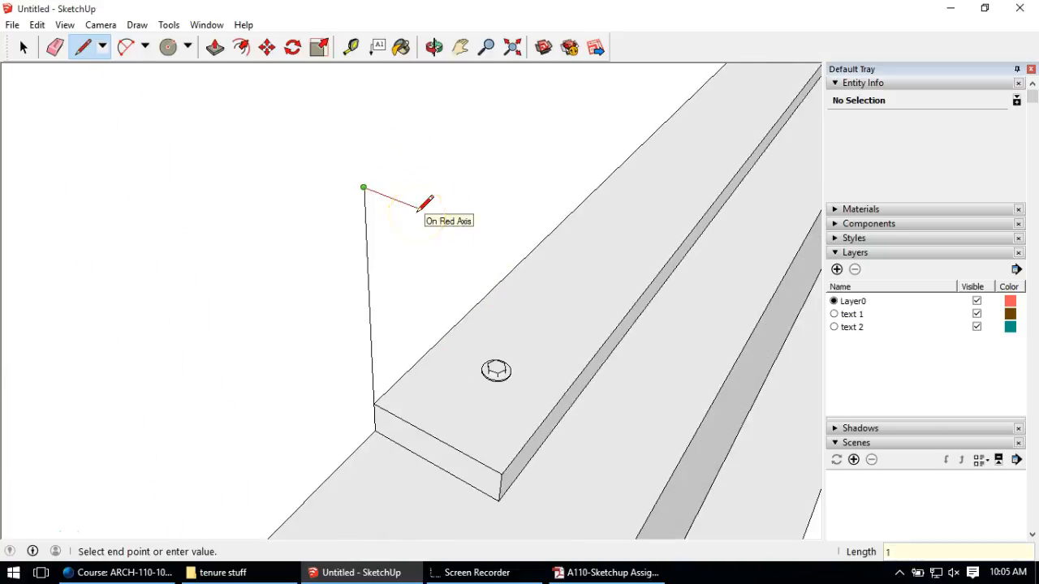
pyautogui.press('Return')
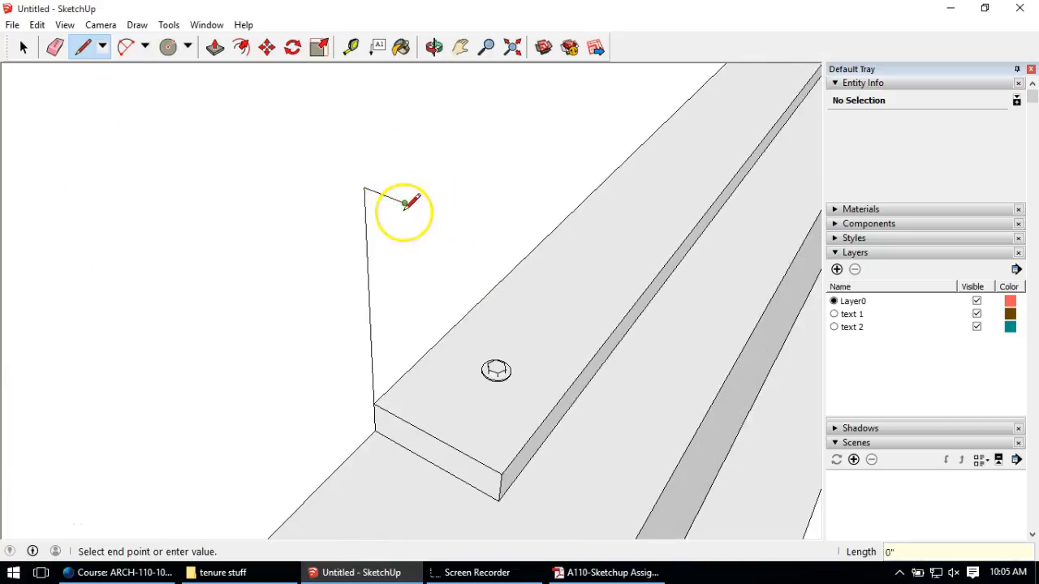
pyautogui.click(406, 419)
pyautogui.click(376, 403)
pyautogui.moveTo(378, 403); pyautogui.dragTo(357, 357, button='middle')
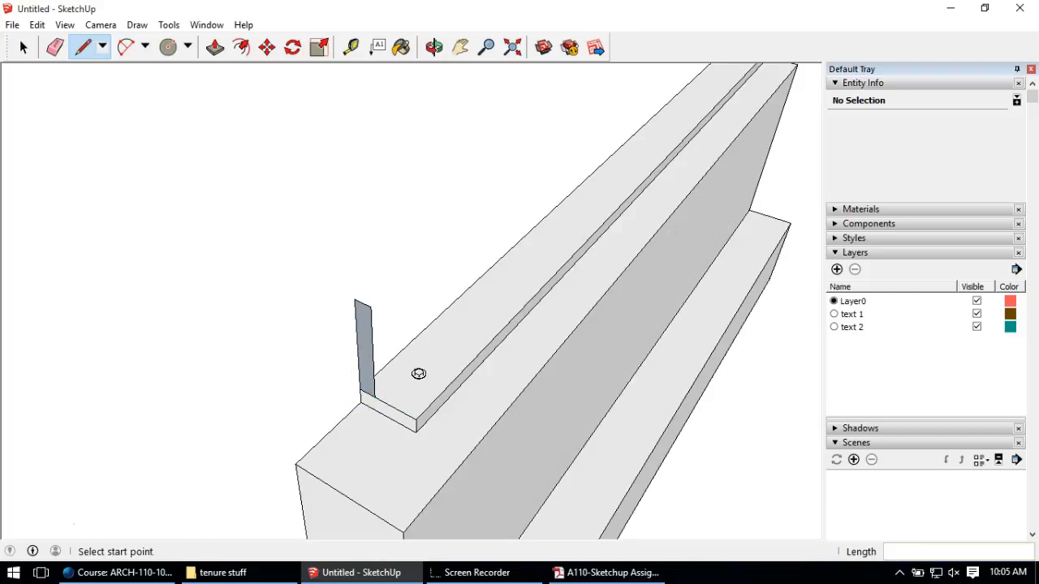
# Step: Push/Pull the board along the full sill and push its near end back
pyautogui.click(216, 48)
pyautogui.click(366, 360)
pyautogui.scroll(-2, 375, 359)
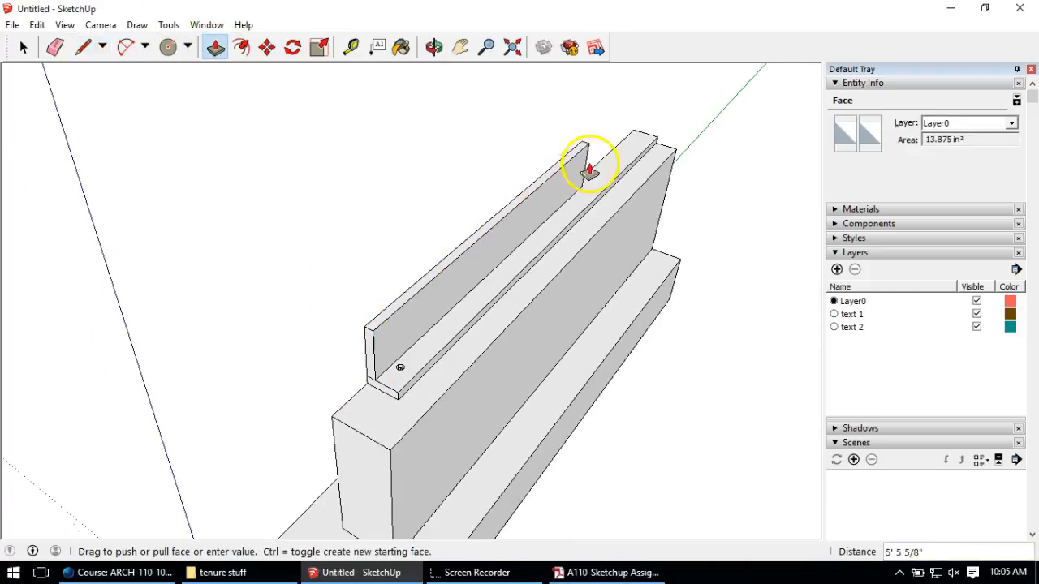
pyautogui.click(649, 136)
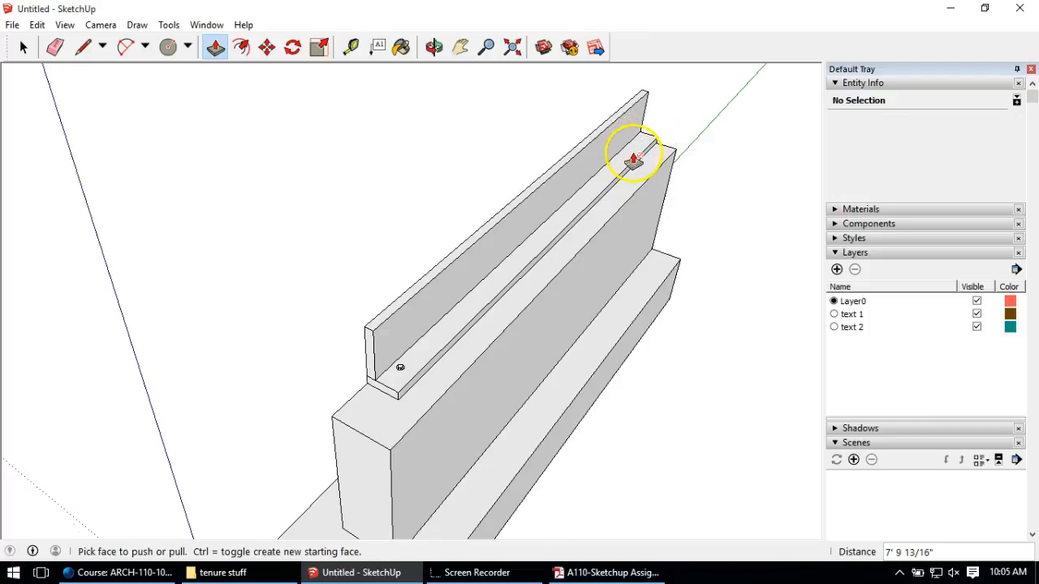
pyautogui.click(370, 349)
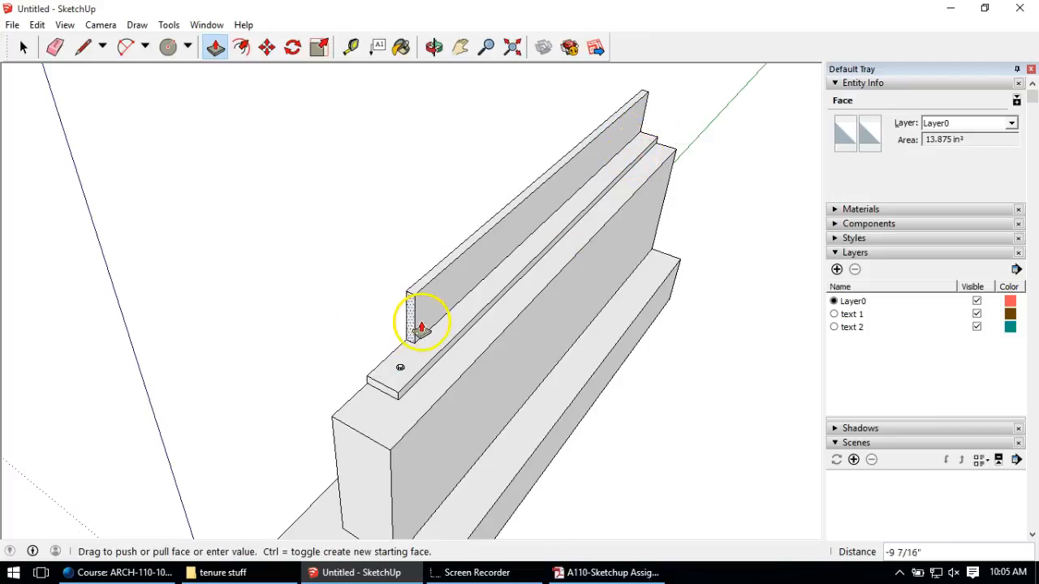
pyautogui.click(398, 371)
# Step: Make the rim joist board a single group
pyautogui.click(24, 47)
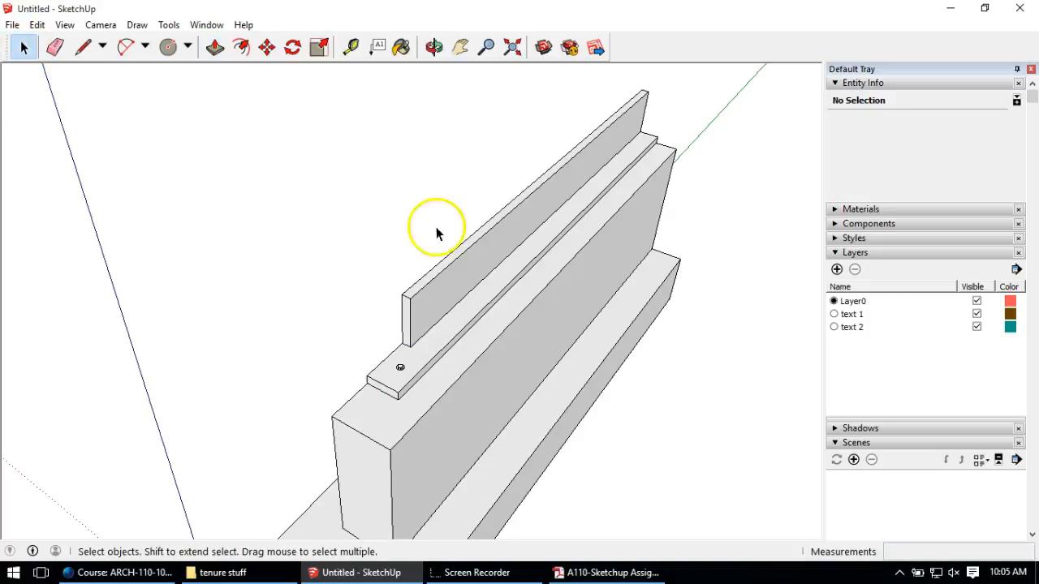
pyautogui.tripleClick(466, 271)
pyautogui.rightClick(466, 271)
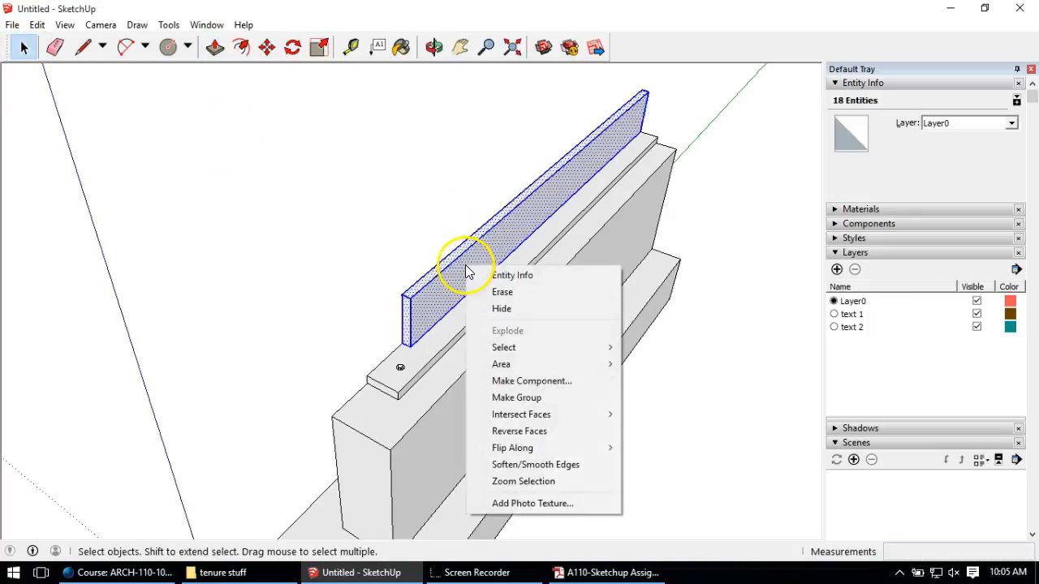
pyautogui.click(557, 399)
# Step: Outline a 1.5" strip on the rim joist's far end face
pyautogui.moveTo(503, 274); pyautogui.dragTo(524, 221, button='middle')
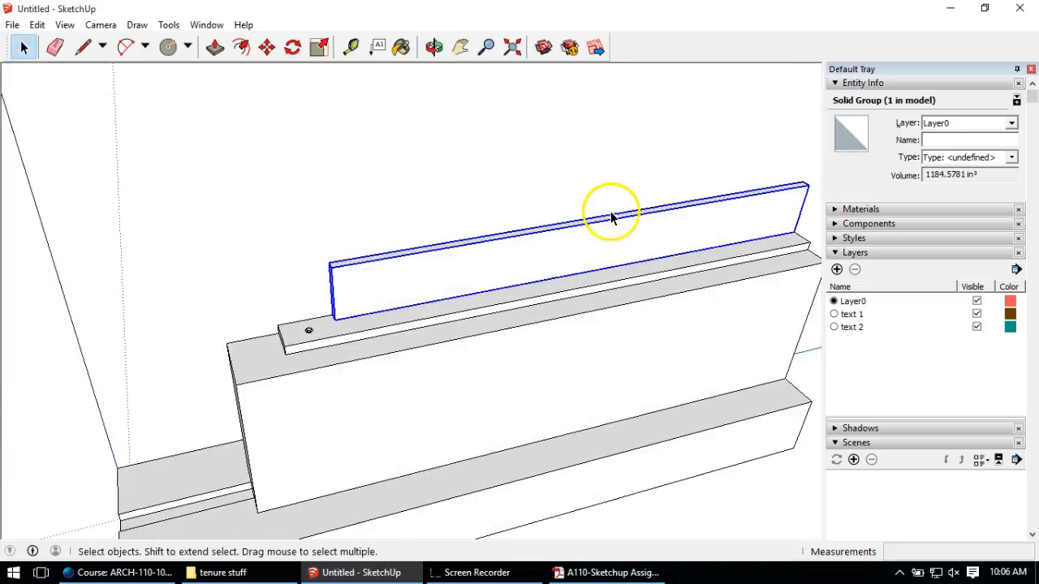
pyautogui.keyDown('shift'); pyautogui.moveTo(608, 219); pyautogui.dragTo(446, 210, button='middle'); pyautogui.keyUp('shift')
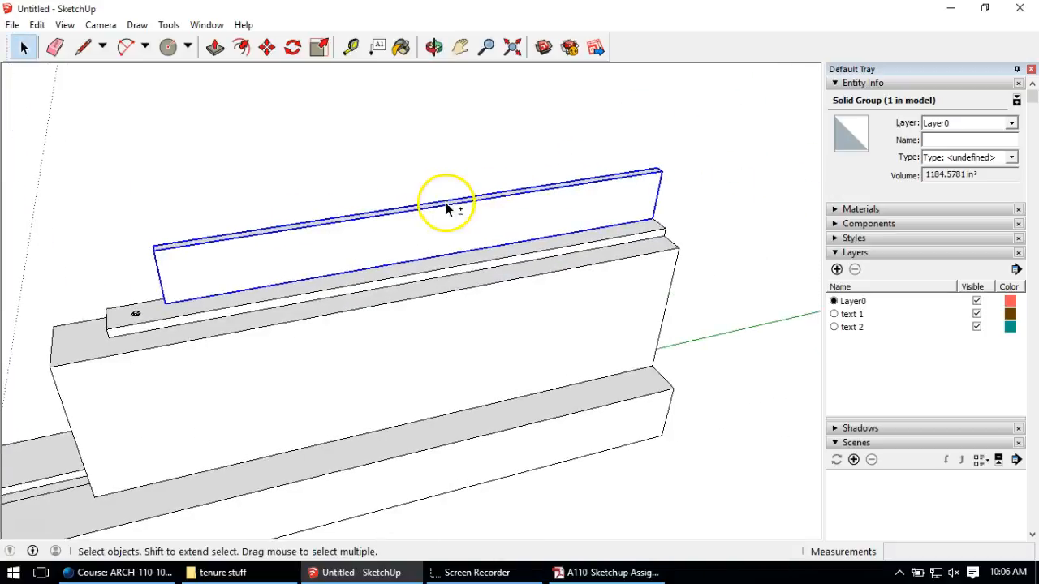
pyautogui.click(83, 47)
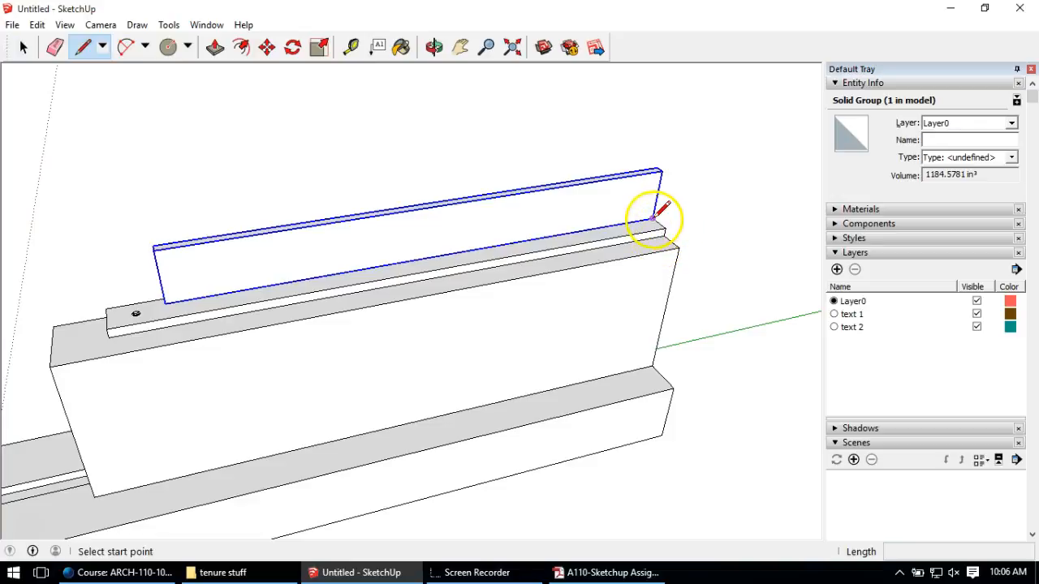
pyautogui.click(653, 218)
pyautogui.click(662, 170)
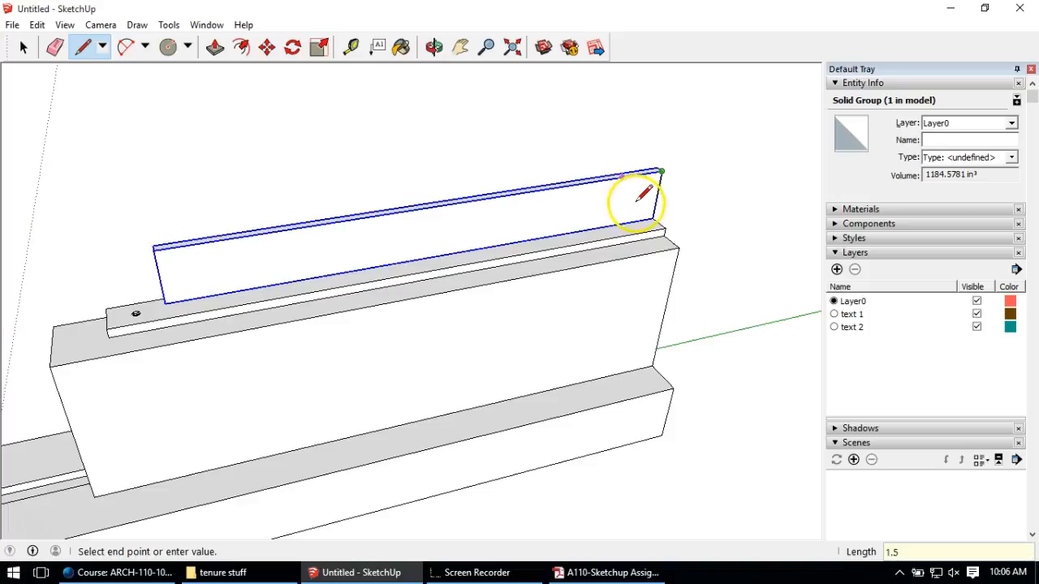
pyautogui.press('Return')
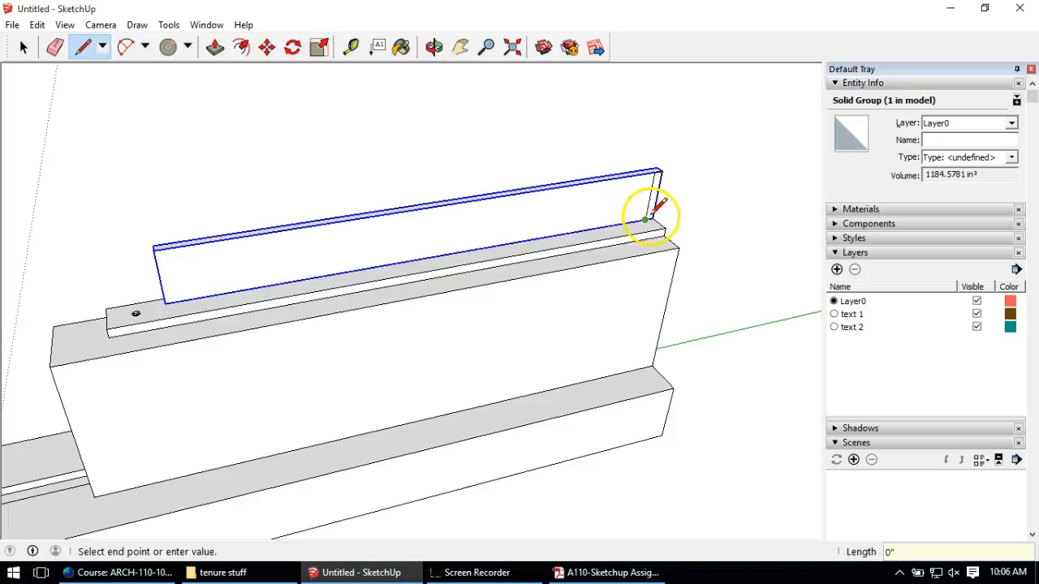
pyautogui.click(651, 217)
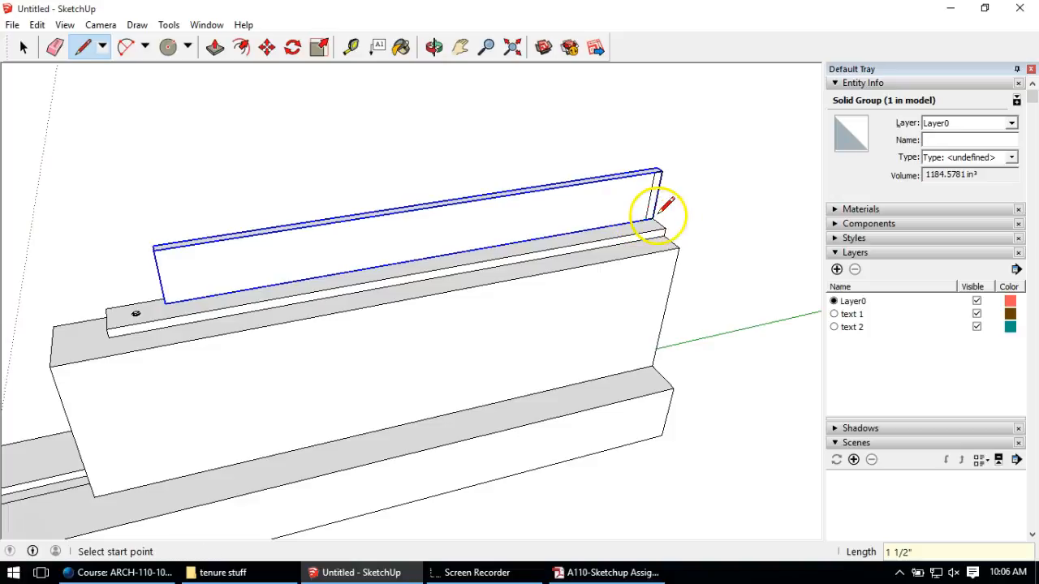
# Step: Push/Pull the strip out 3' 1 5/16" to form the floor joist
pyautogui.click(215, 47)
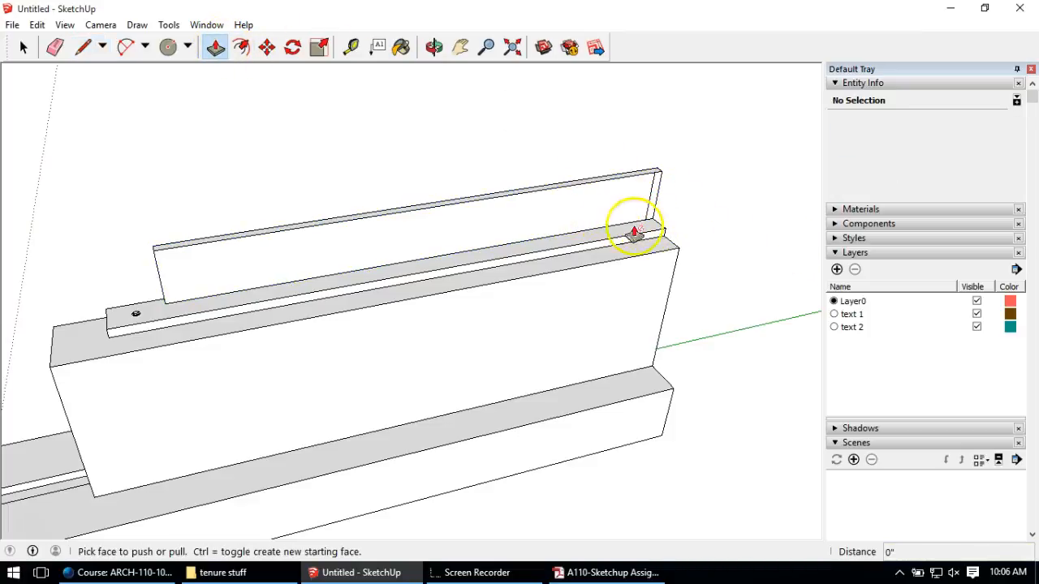
pyautogui.click(215, 51)
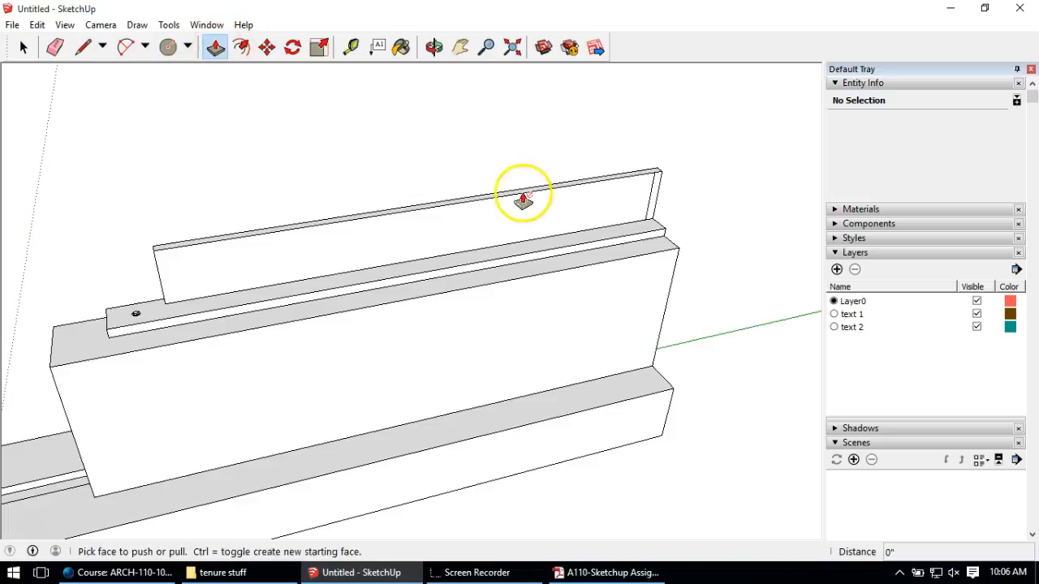
pyautogui.click(654, 211)
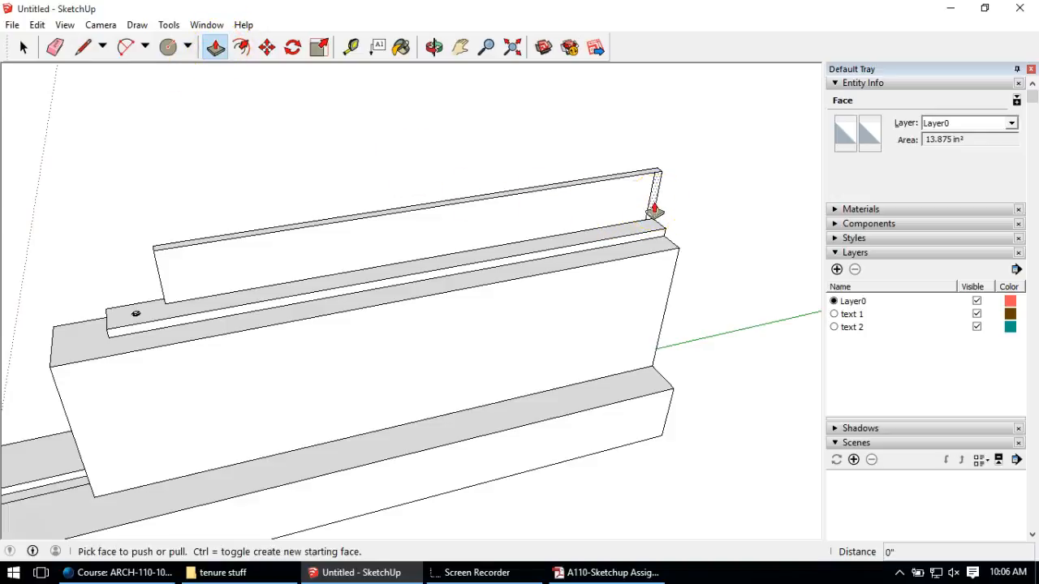
pyautogui.moveTo(654, 211); pyautogui.dragTo(686, 245)
pyautogui.press('Escape')
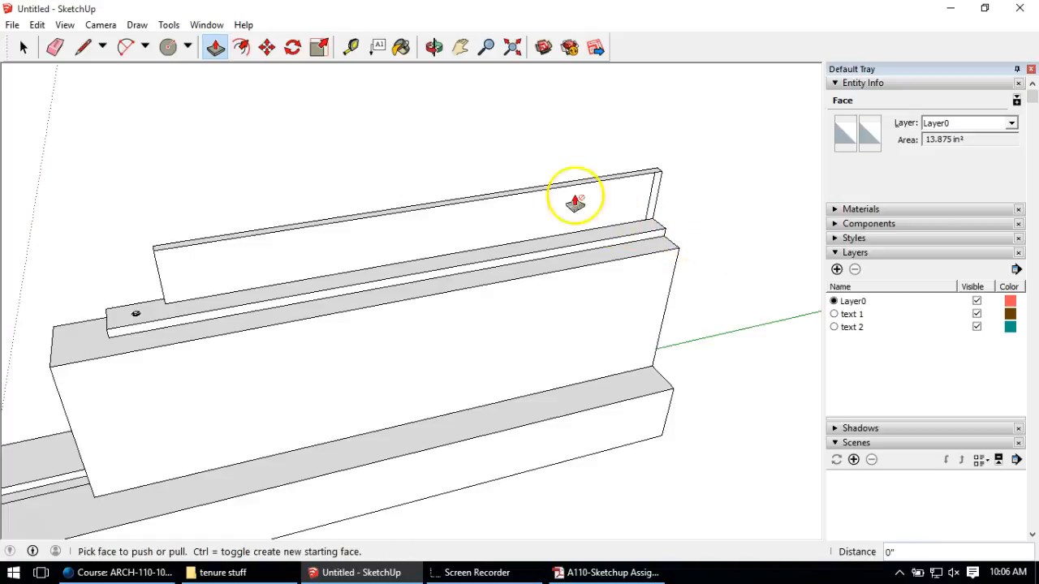
pyautogui.moveTo(655, 194); pyautogui.dragTo(706, 270)
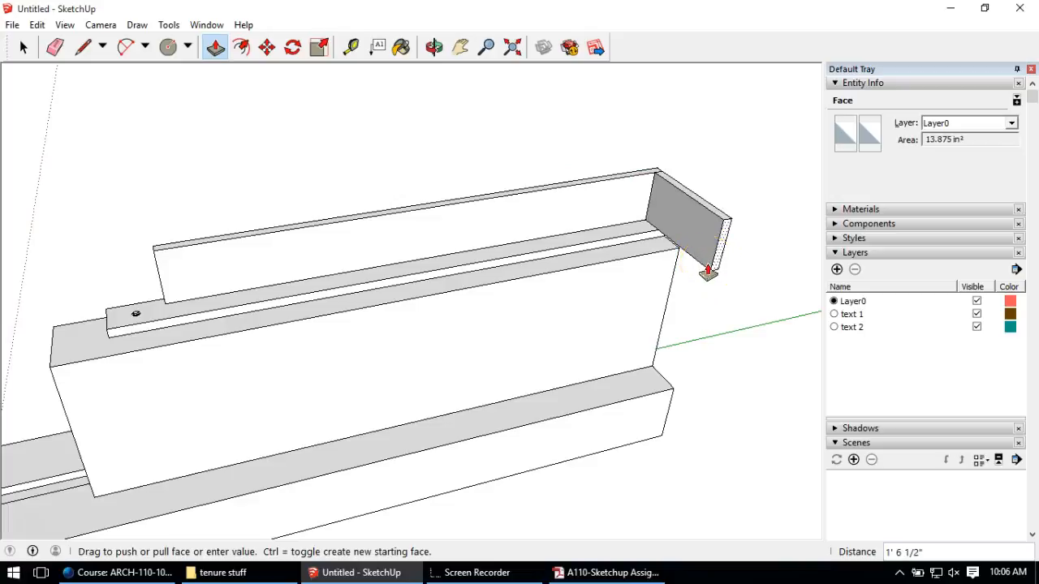
pyautogui.moveTo(707, 270); pyautogui.dragTo(709, 318)
pyautogui.scroll(-1, 690, 313)
pyautogui.moveTo(710, 317); pyautogui.dragTo(800, 278, button='middle')
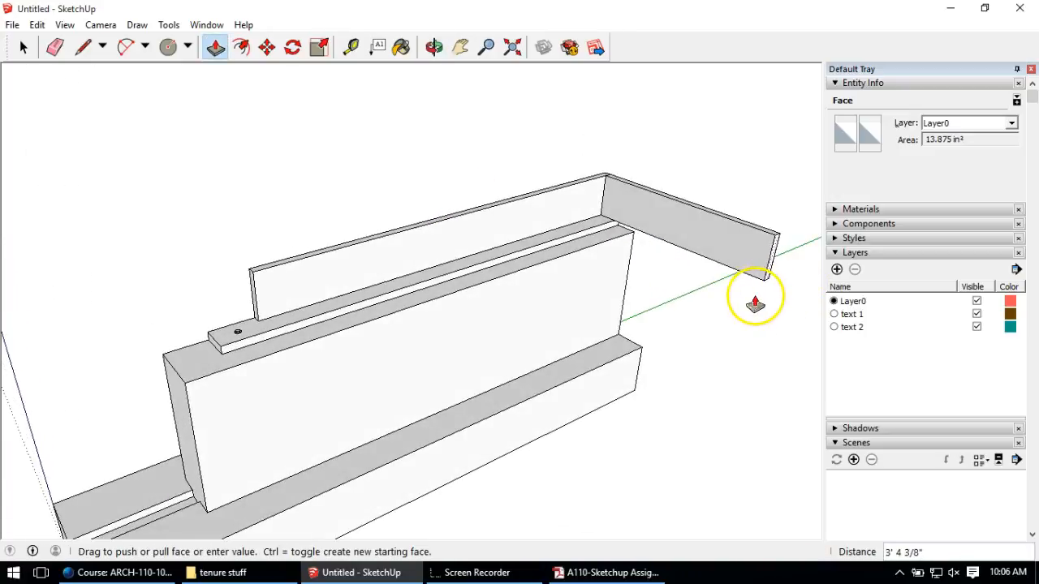
pyautogui.moveTo(624, 252); pyautogui.dragTo(691, 263, button='middle')
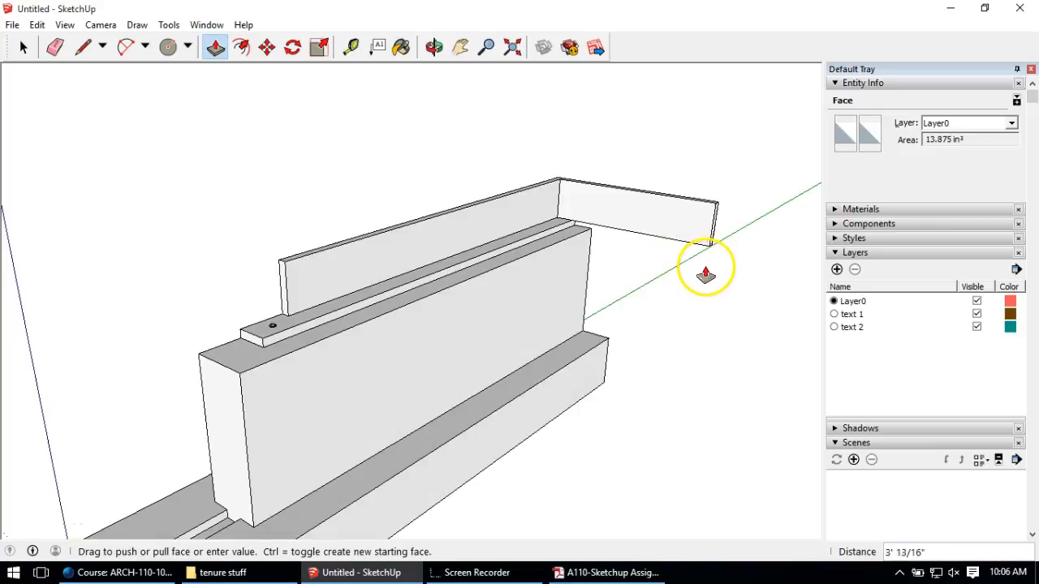
pyautogui.click(708, 276)
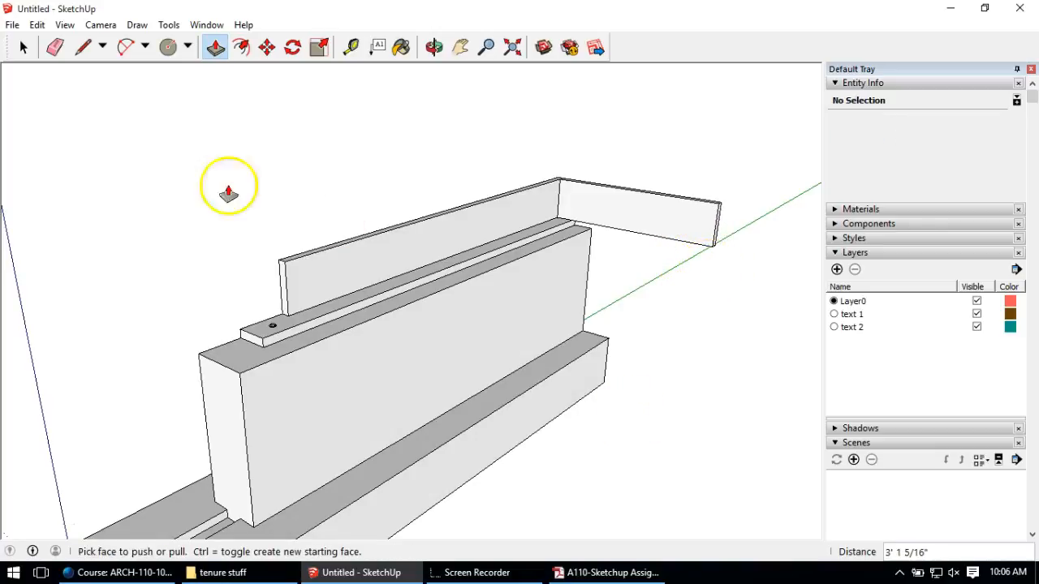
# Step: Make the floor joist its own group
pyautogui.click(23, 47)
pyautogui.click(682, 233)
pyautogui.rightClick(680, 233)
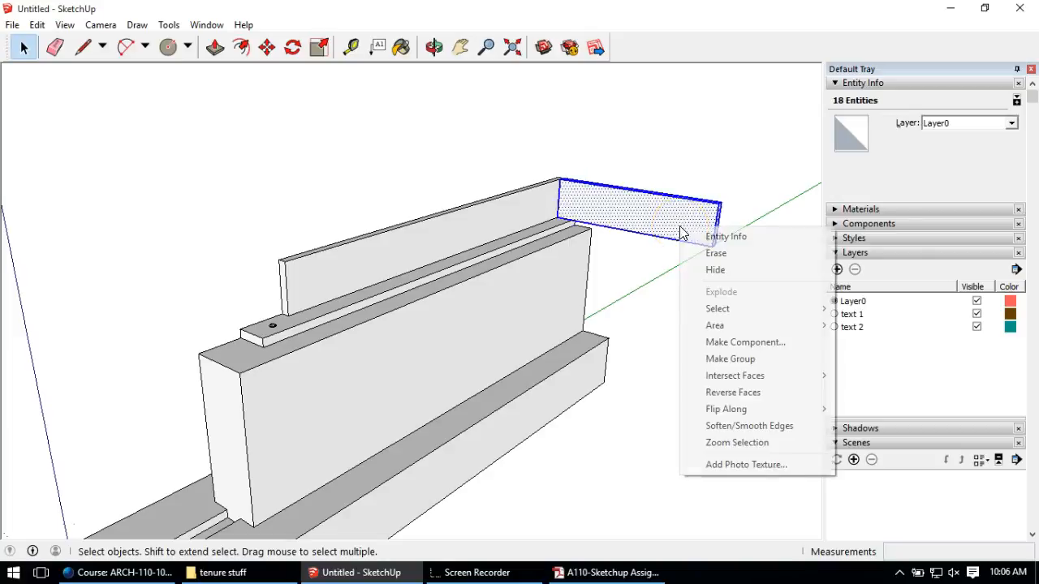
pyautogui.click(730, 358)
pyautogui.moveTo(649, 195); pyautogui.dragTo(418, 298, button='middle')
pyautogui.scroll(-2, 418, 299)
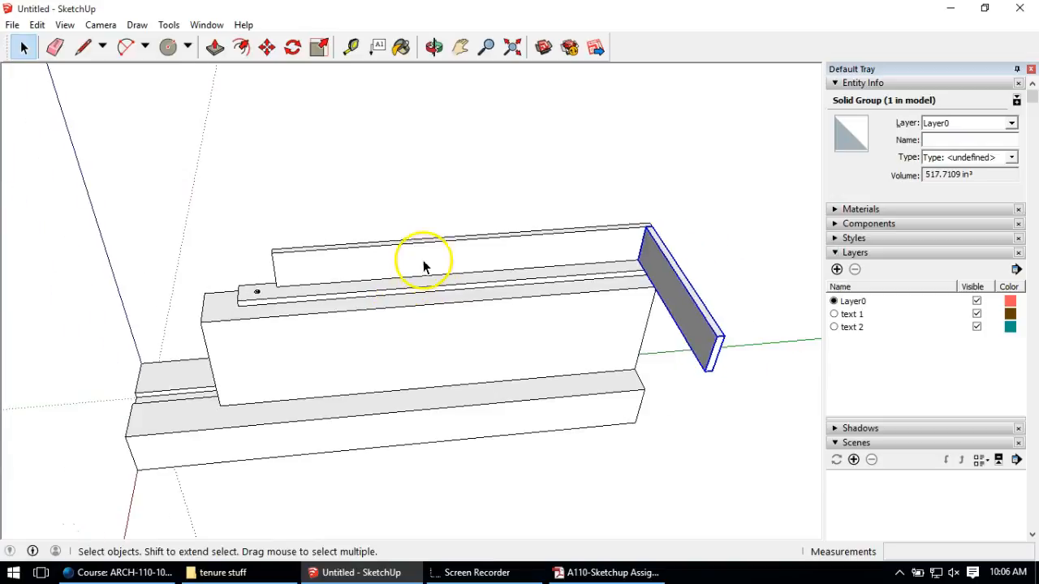
# Step: Copy the joist 16" along the rim joist and array it 4x for five joists
pyautogui.click(268, 49)
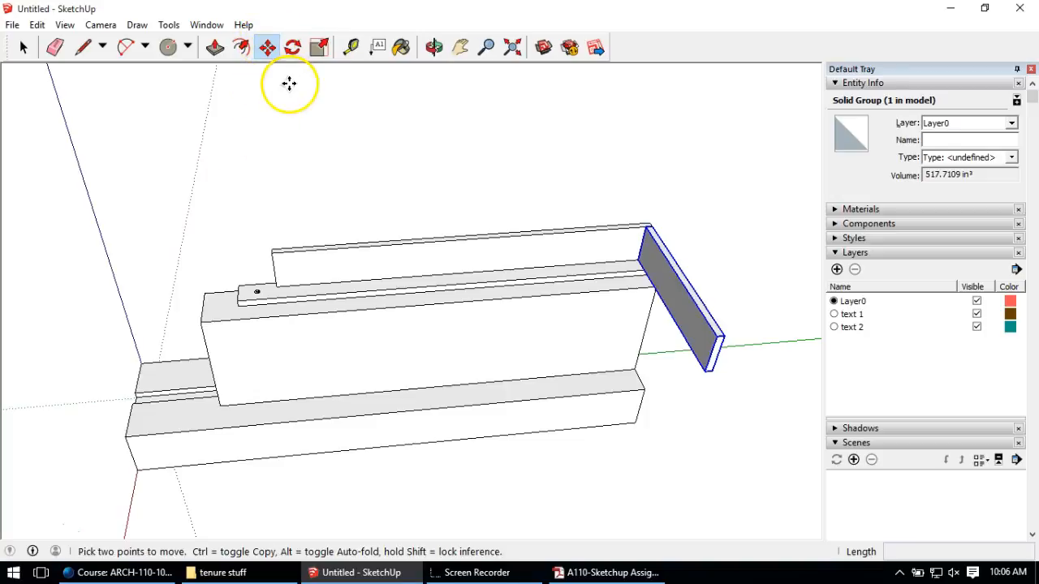
pyautogui.click(337, 159)
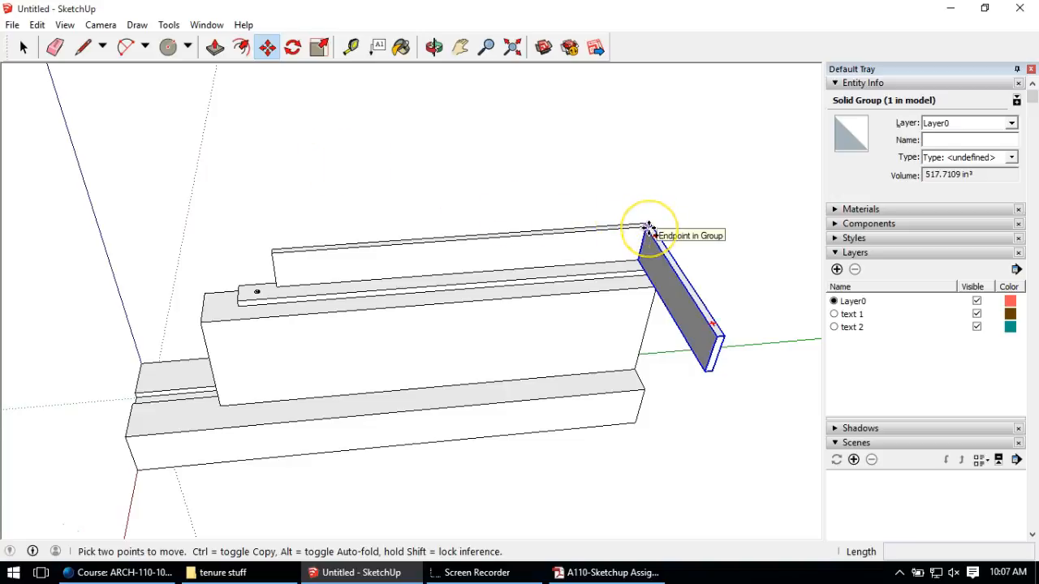
pyautogui.keyDown('ctrl'); pyautogui.click(648, 225); pyautogui.keyUp('ctrl')
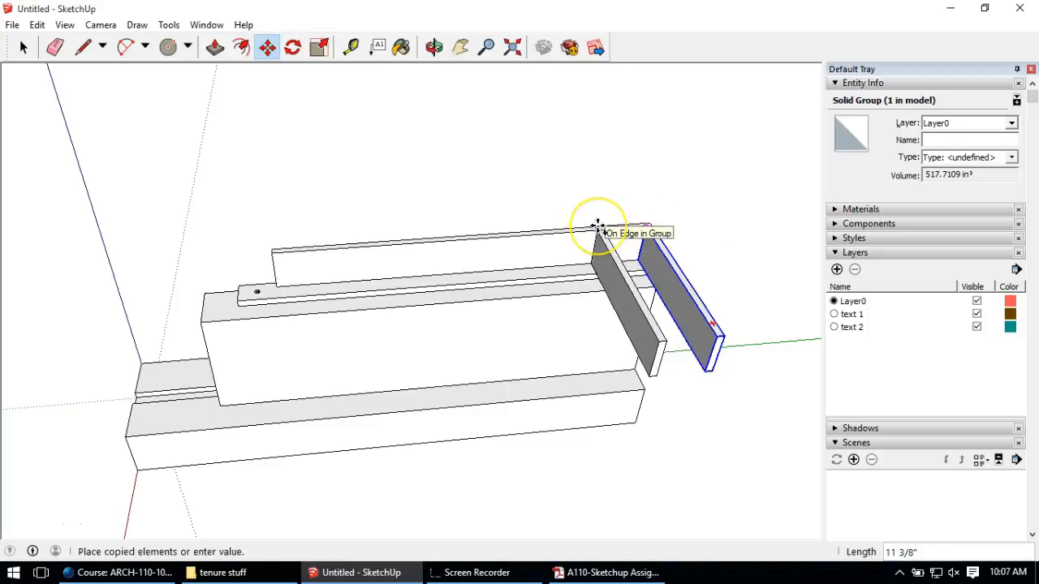
pyautogui.write('16')
pyautogui.press('Return')
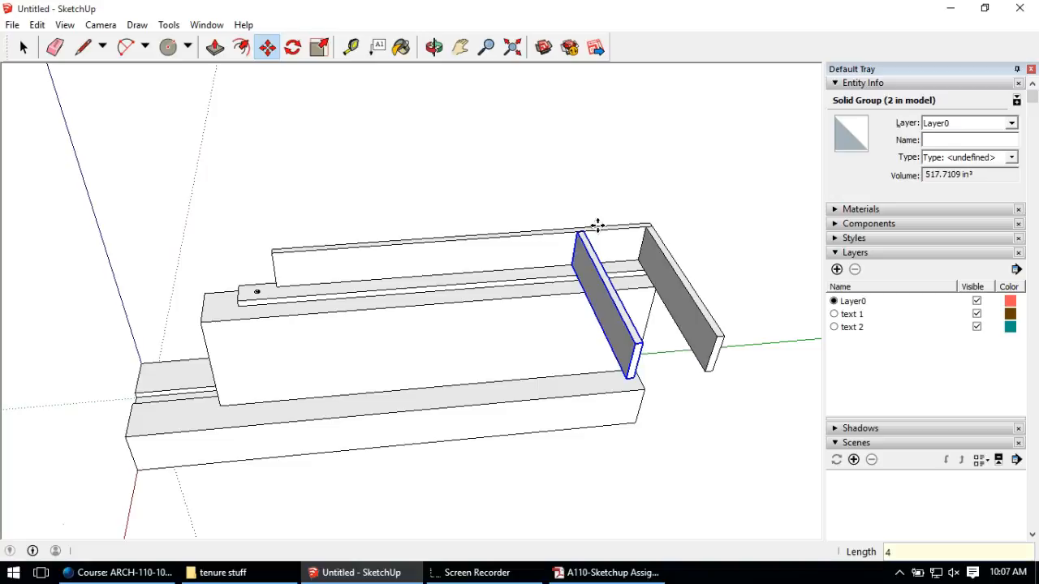
pyautogui.press('Return')
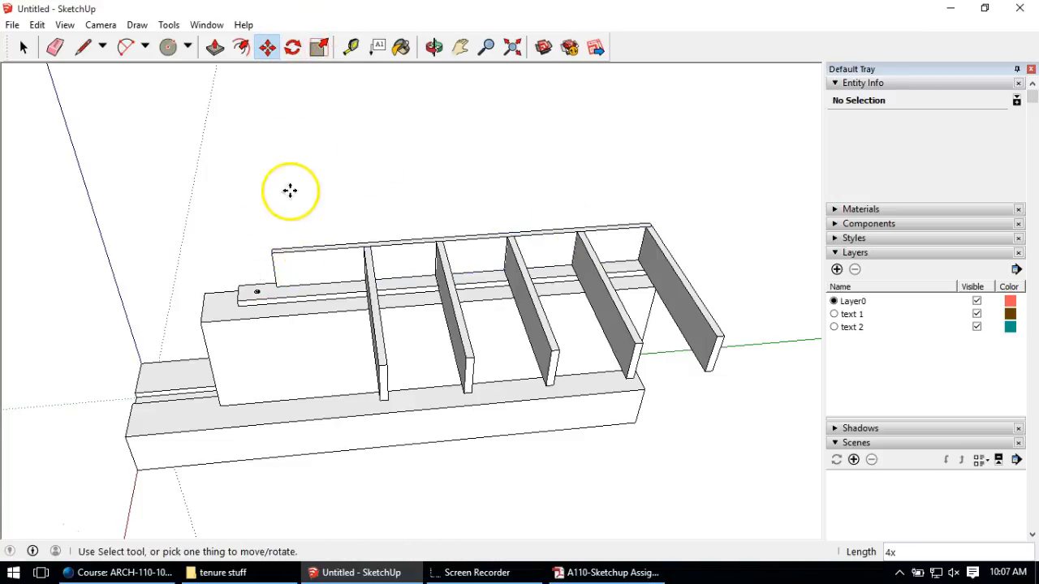
pyautogui.moveTo(308, 267)
pyautogui.moveTo(308, 268); pyautogui.dragTo(471, 313, button='middle')
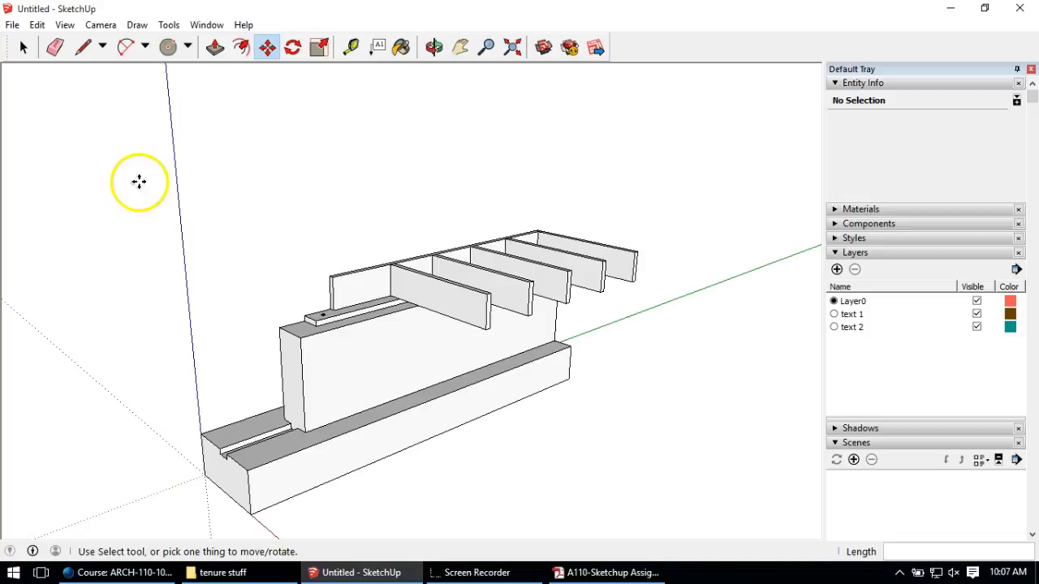
pyautogui.moveTo(533, 213)
pyautogui.mouseDown(button='middle')
pyautogui.moveTo(591, 374)
pyautogui.moveTo(577, 127)
pyautogui.mouseUp(button='middle')
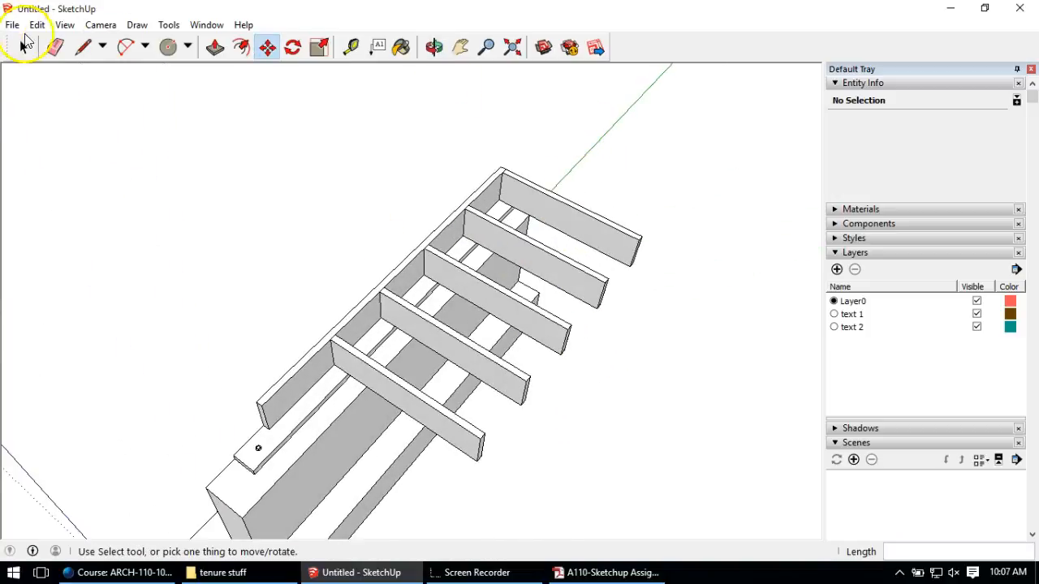
# Step: Start the subfloor outline at the rim joist corner over the joists
pyautogui.click(82, 47)
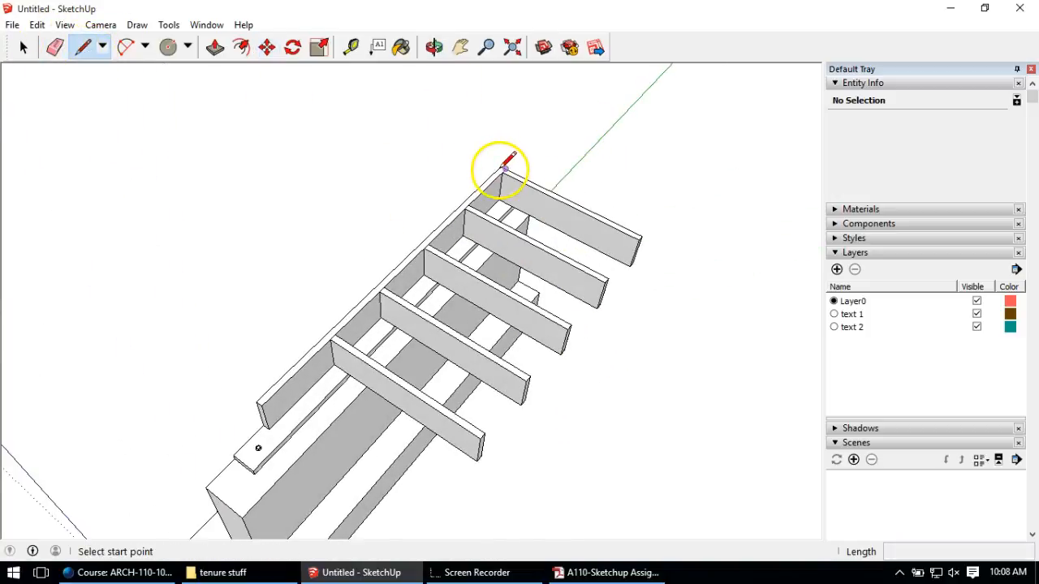
pyautogui.scroll(2, 501, 162)
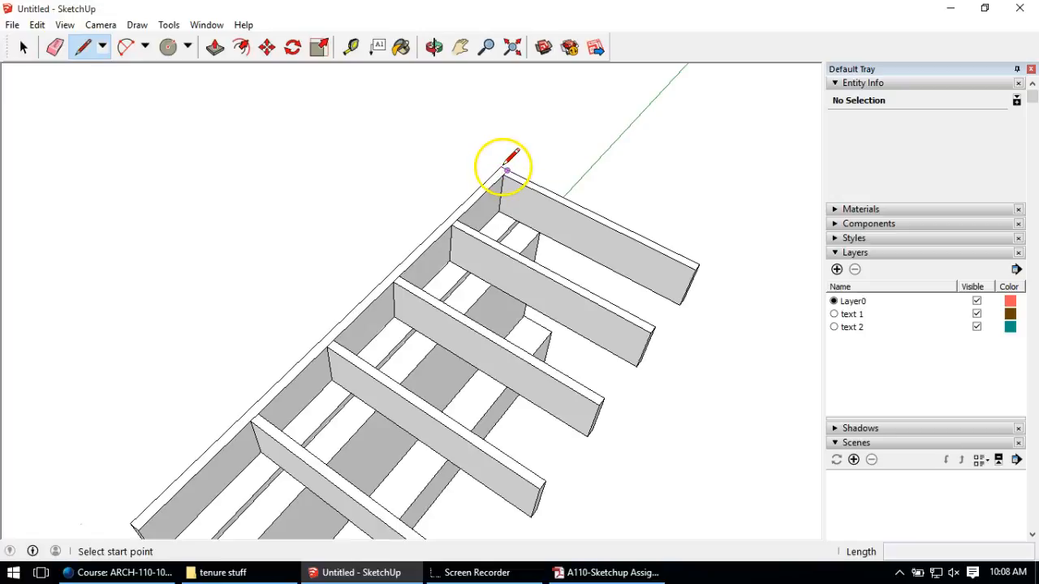
pyautogui.click(505, 168)
pyautogui.click(504, 162)
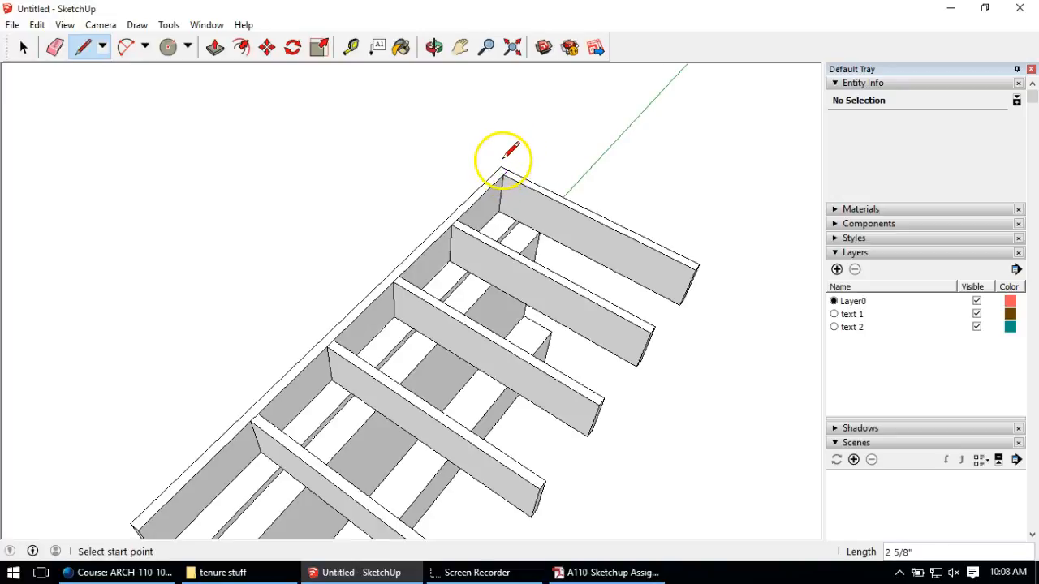
pyautogui.scroll(3, 503, 160)
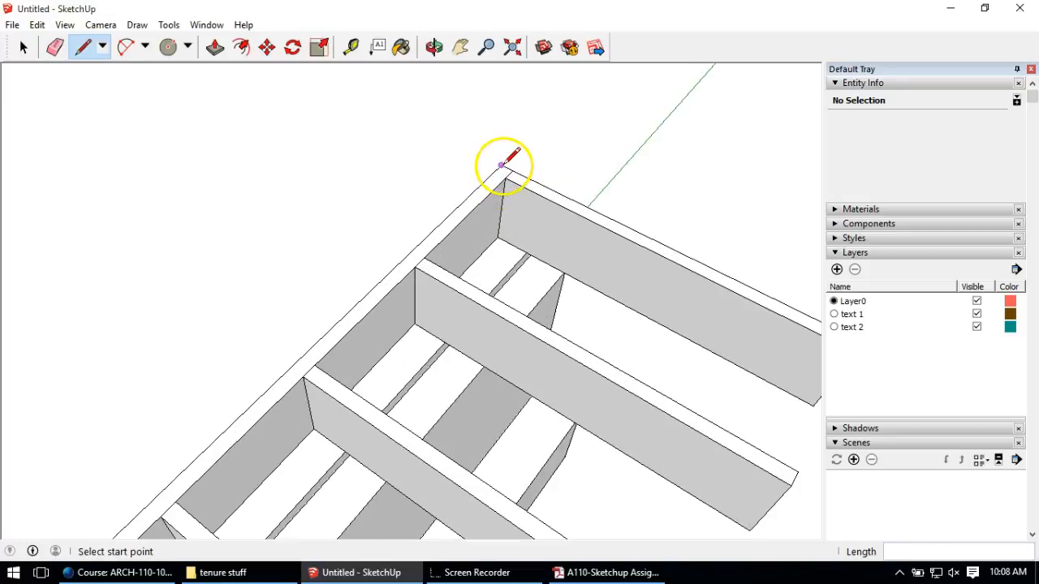
pyautogui.click(500, 164)
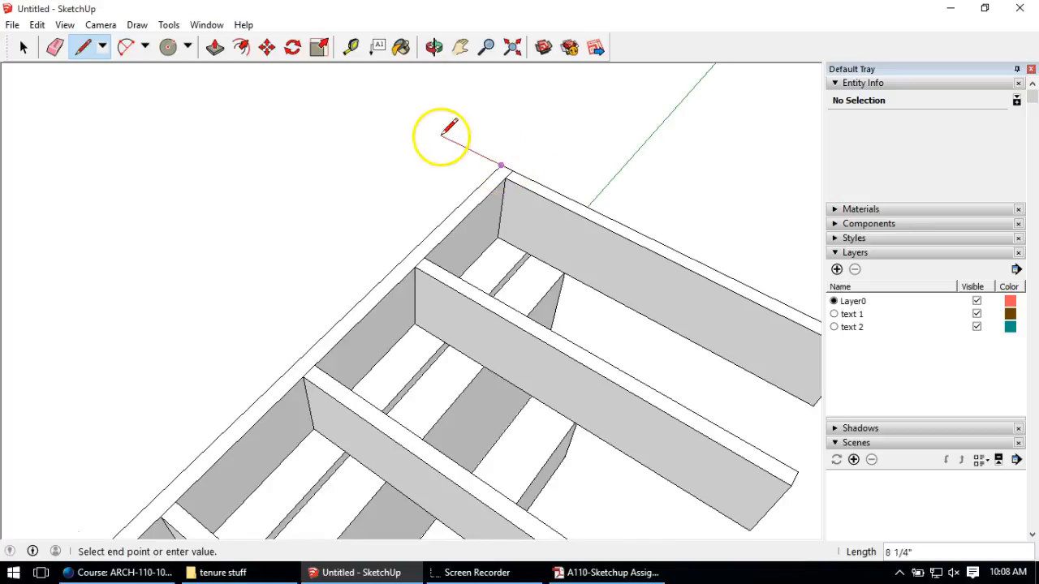
pyautogui.scroll(-4, 448, 130)
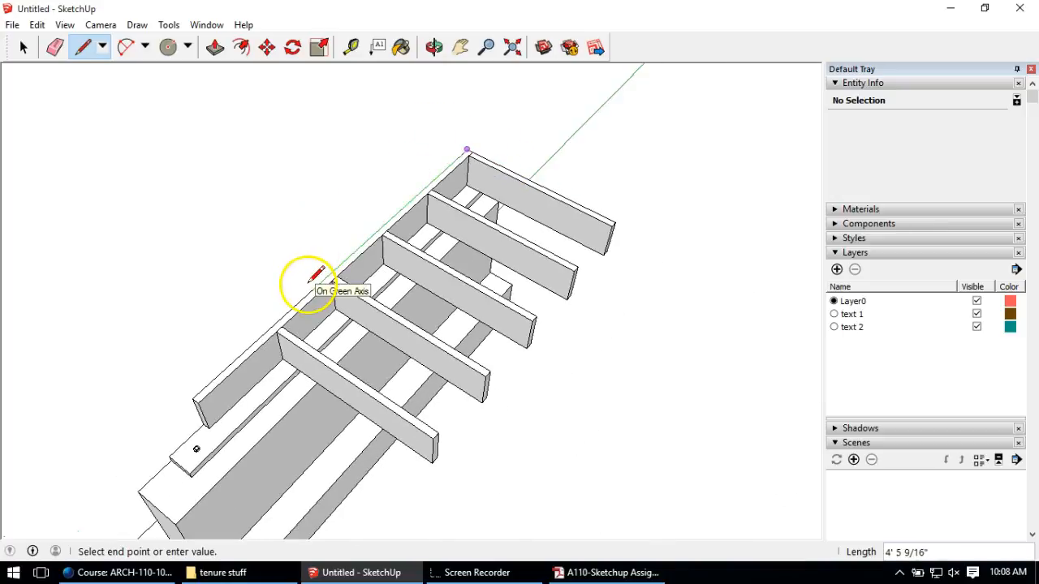
pyautogui.scroll(2, 320, 276)
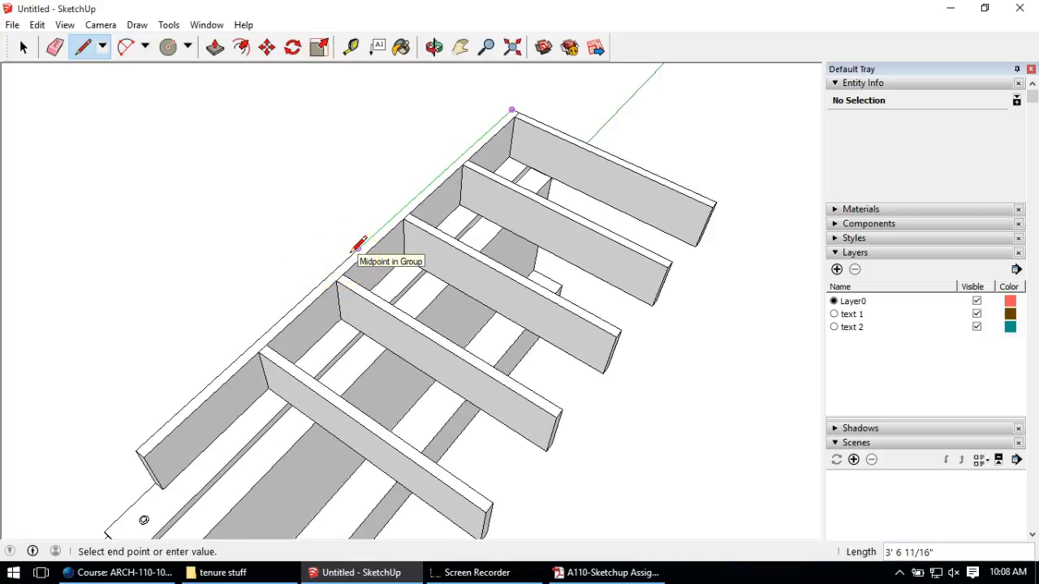
# Step: Complete the panel outline across the joist tops and pull it up 3/4"
pyautogui.moveTo(358, 248)
pyautogui.mouseDown()
pyautogui.moveTo(396, 280)
pyautogui.moveTo(629, 398)
pyautogui.mouseUp()
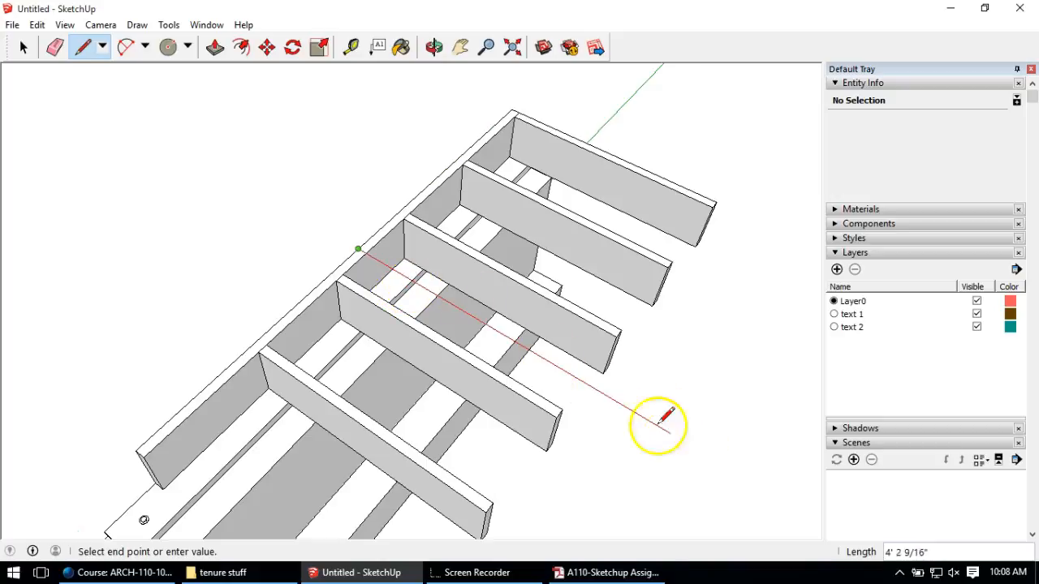
pyautogui.moveTo(570, 371)
pyautogui.mouseDown(button='middle')
pyautogui.moveTo(598, 348)
pyautogui.moveTo(503, 261)
pyautogui.mouseUp(button='middle')
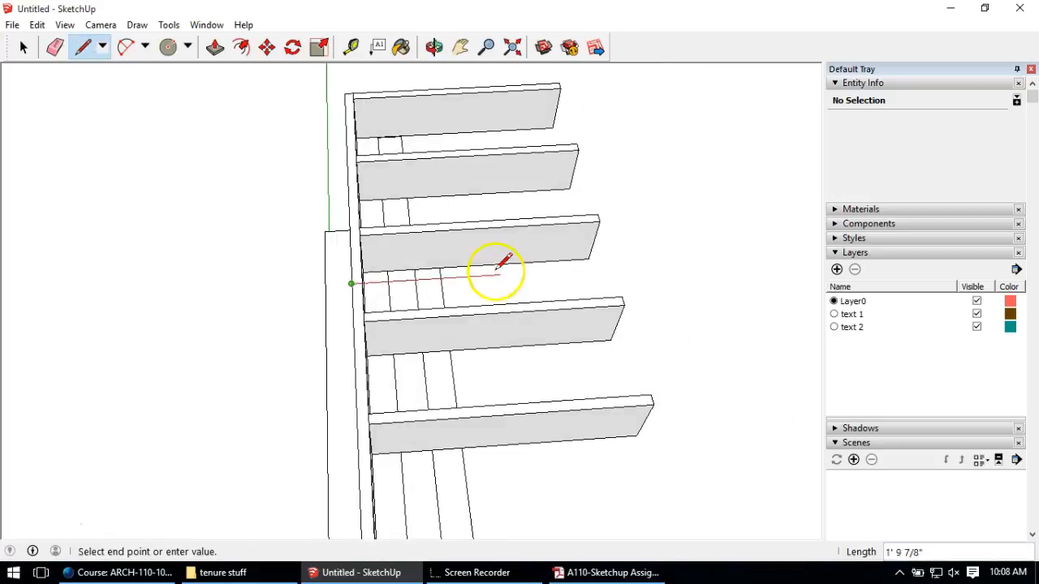
pyautogui.click(560, 270)
pyautogui.moveTo(537, 198)
pyautogui.mouseDown(button='middle')
pyautogui.moveTo(533, 162)
pyautogui.moveTo(547, 359)
pyautogui.moveTo(532, 204)
pyautogui.mouseUp(button='middle')
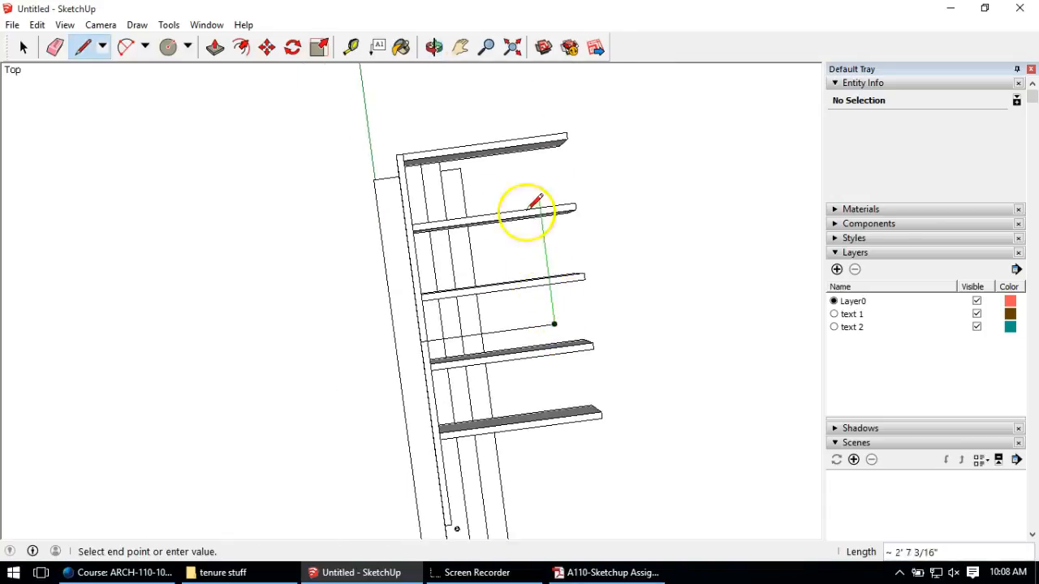
pyautogui.click(530, 139)
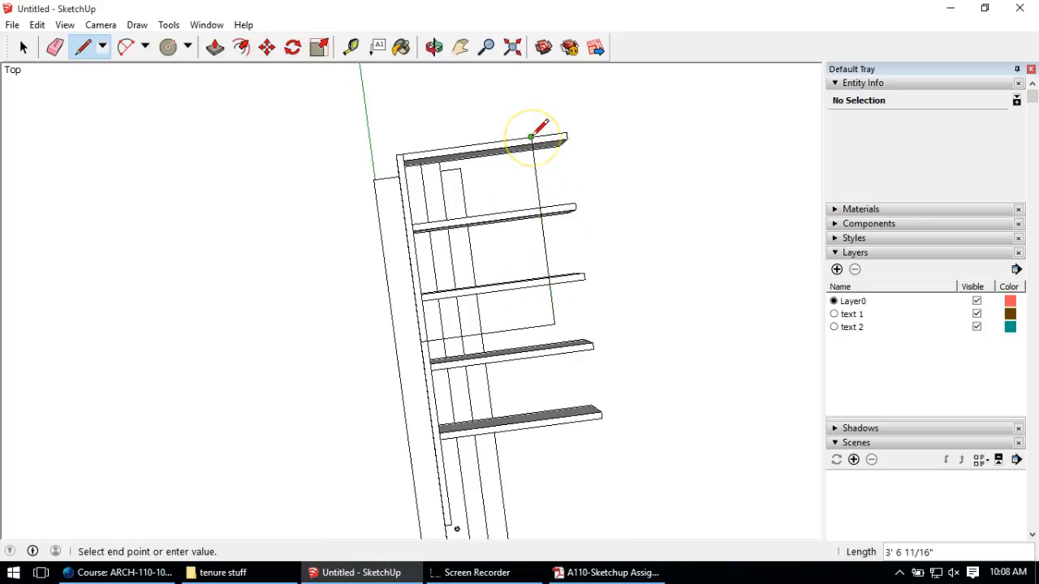
pyautogui.click(396, 153)
pyautogui.moveTo(537, 268); pyautogui.dragTo(63, 14, button='middle')
pyautogui.moveTo(458, 329); pyautogui.dragTo(480, 167, button='middle')
pyautogui.click(215, 47)
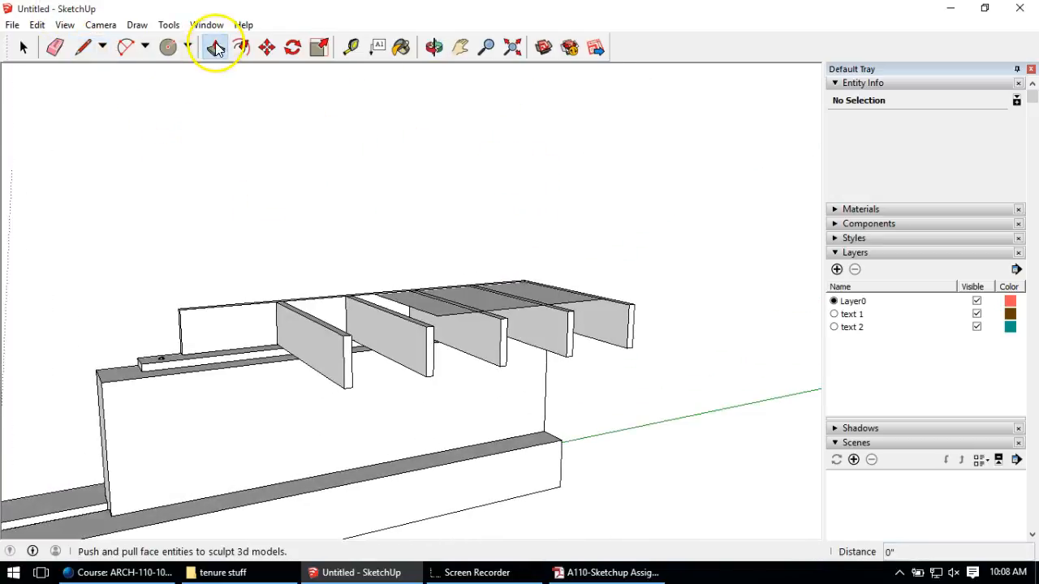
pyautogui.click(419, 302)
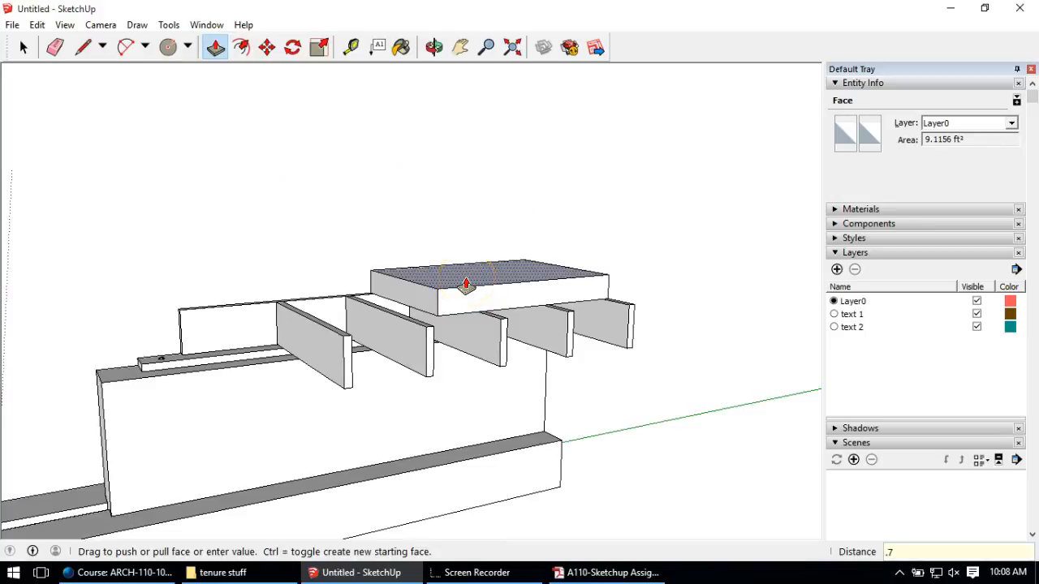
pyautogui.press('Return')
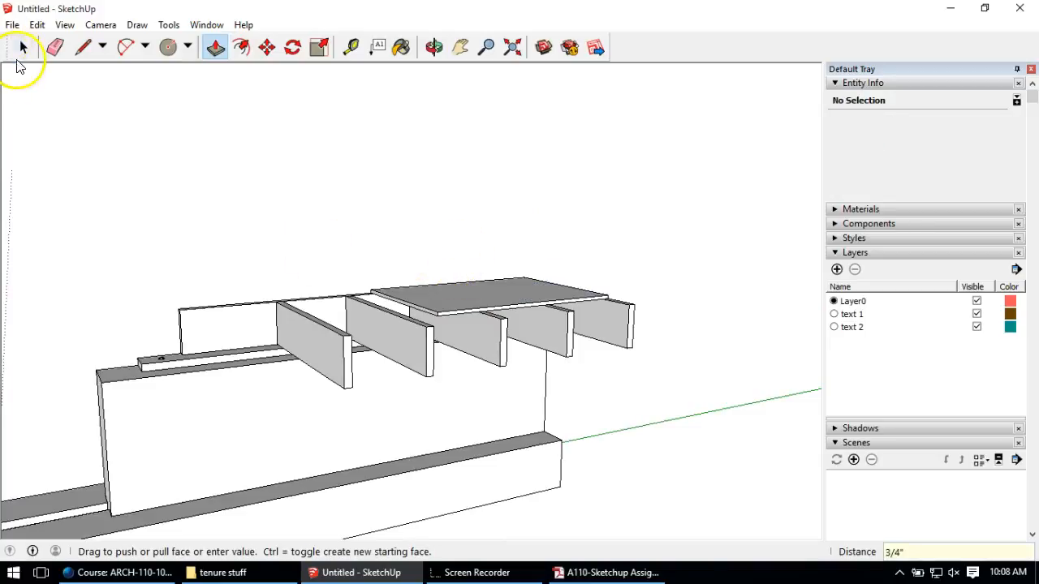
# Step: Group the 3/4" subfloor sheet (984.4805 in³), inspect it, then deselect
pyautogui.click(23, 47)
pyautogui.tripleClick(464, 307)
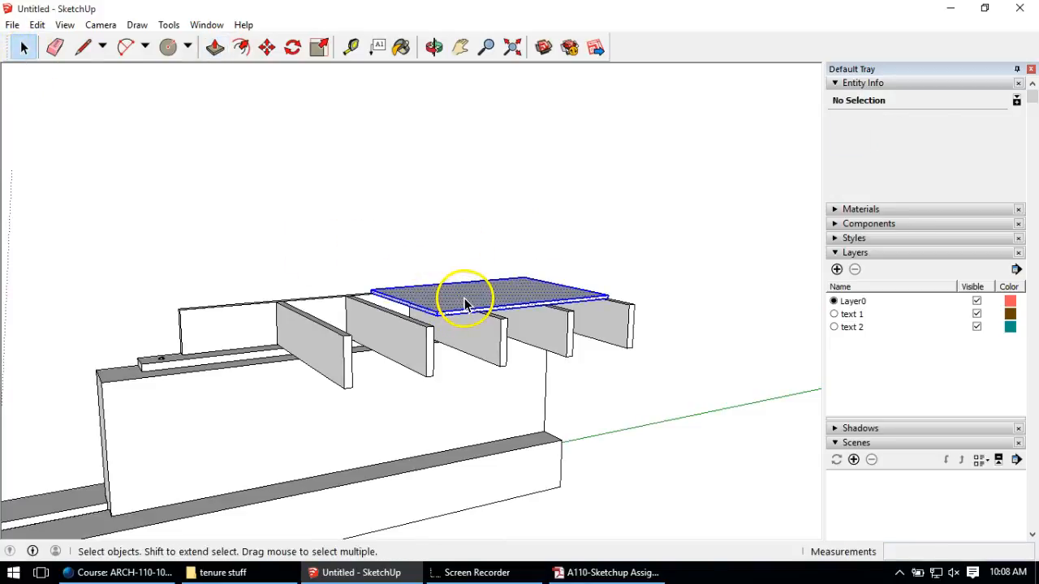
pyautogui.rightClick(463, 305)
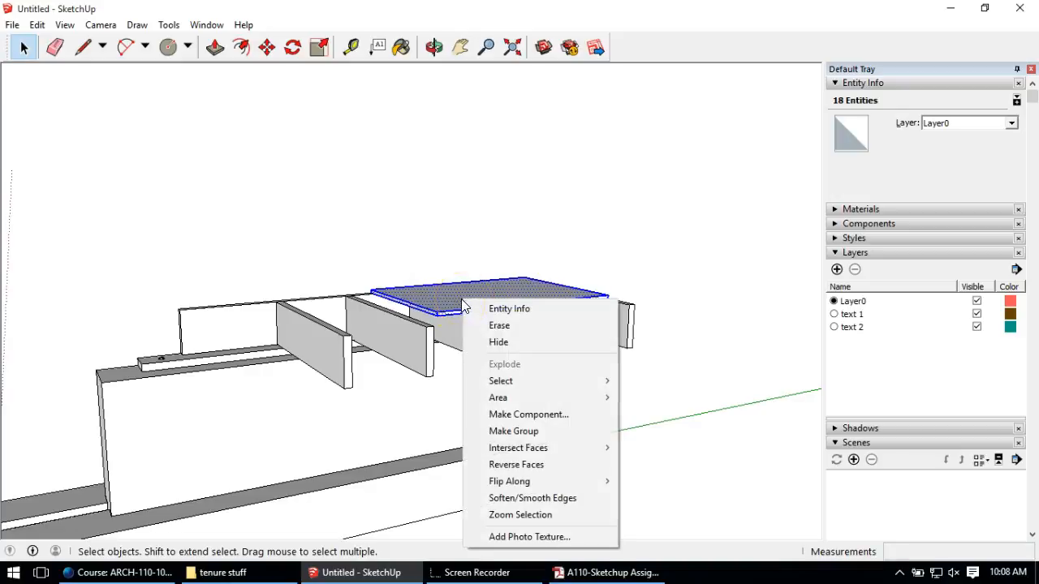
pyautogui.click(530, 436)
pyautogui.moveTo(371, 336); pyautogui.dragTo(370, 283, button='middle')
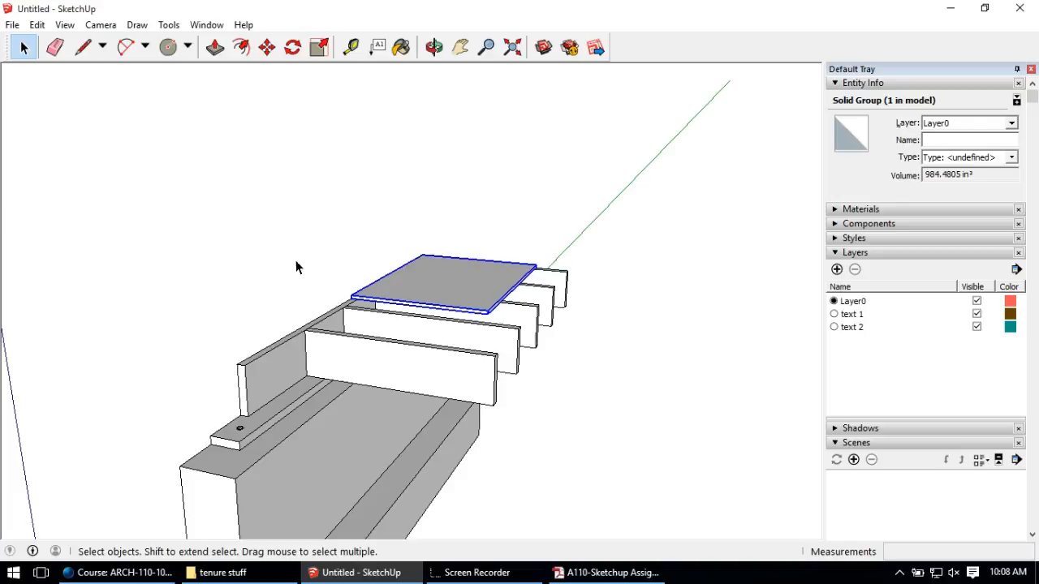
pyautogui.moveTo(179, 301); pyautogui.dragTo(417, 202, button='middle')
pyautogui.scroll(5, 367, 114)
pyautogui.moveTo(454, 374); pyautogui.dragTo(417, 309, button='middle')
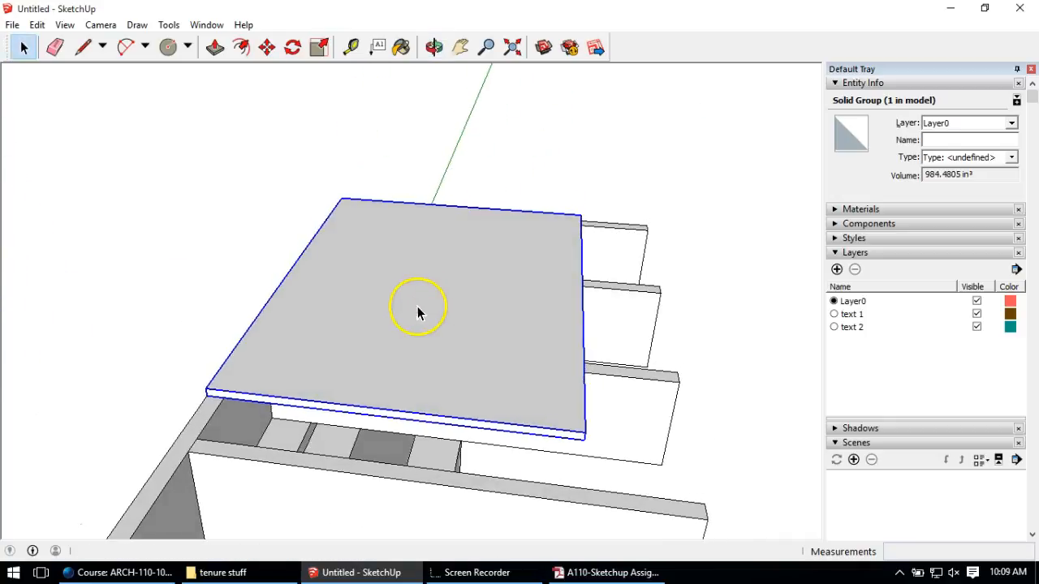
pyautogui.click(188, 132)
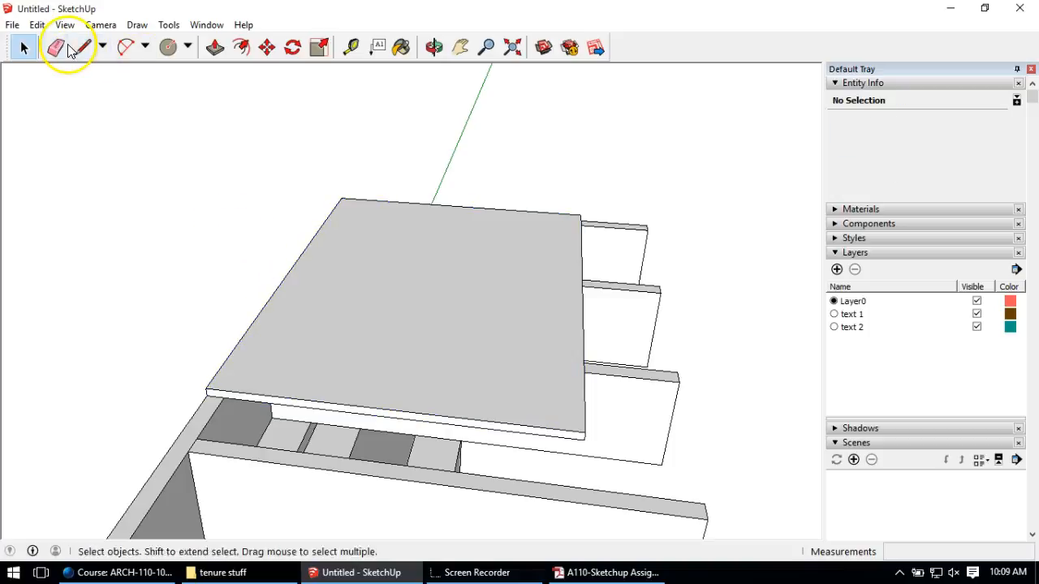
# Step: Draw a 5.5 by 1.5-inch rectangle profile at the subfloor's edge
pyautogui.click(84, 46)
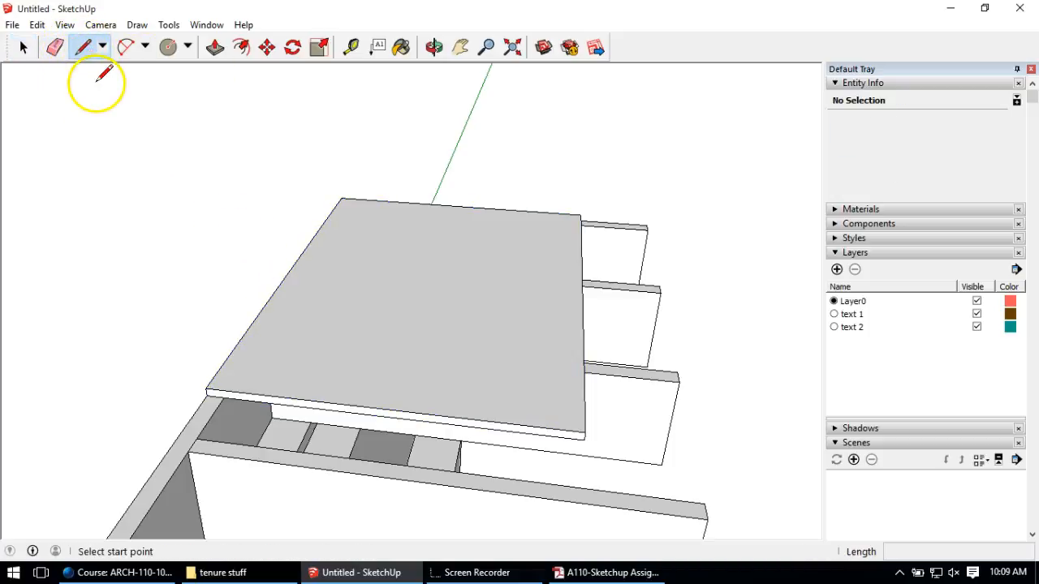
pyautogui.click(206, 388)
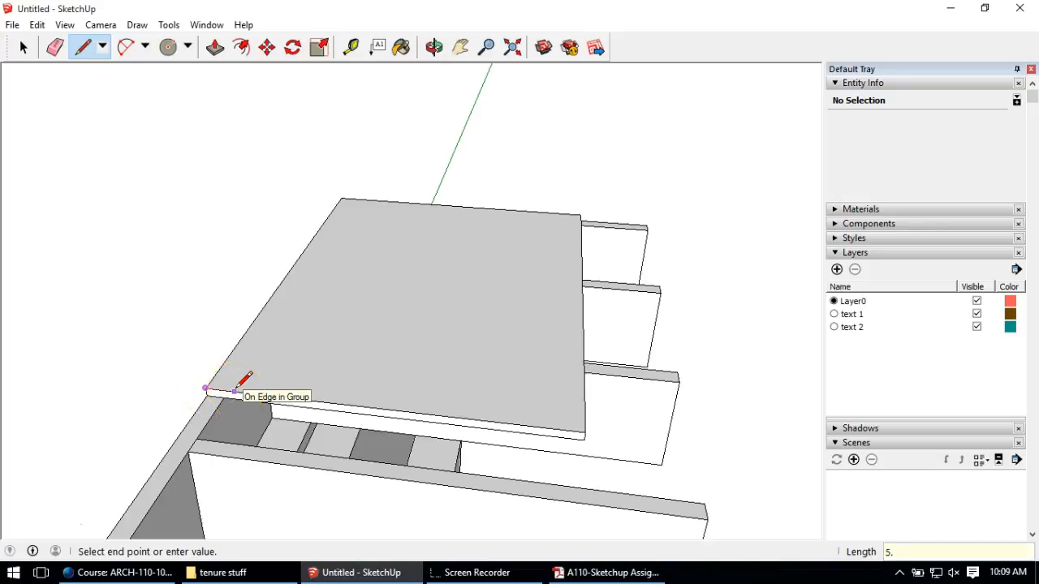
pyautogui.press('Return')
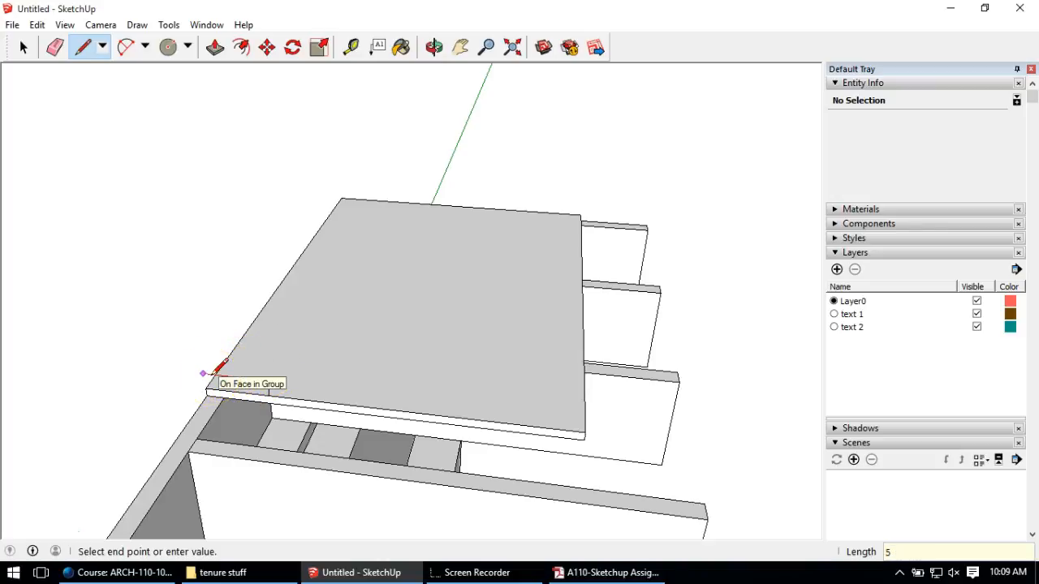
pyautogui.click(204, 373)
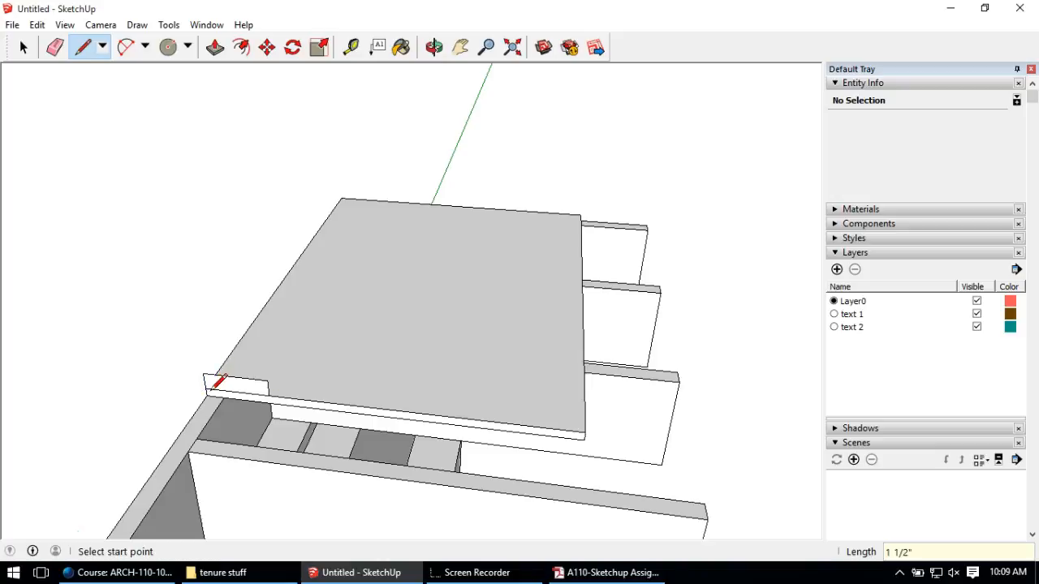
# Step: Push/Pull the profile along the subfloor edge into a sole plate strip, trimming its front end
pyautogui.click(215, 47)
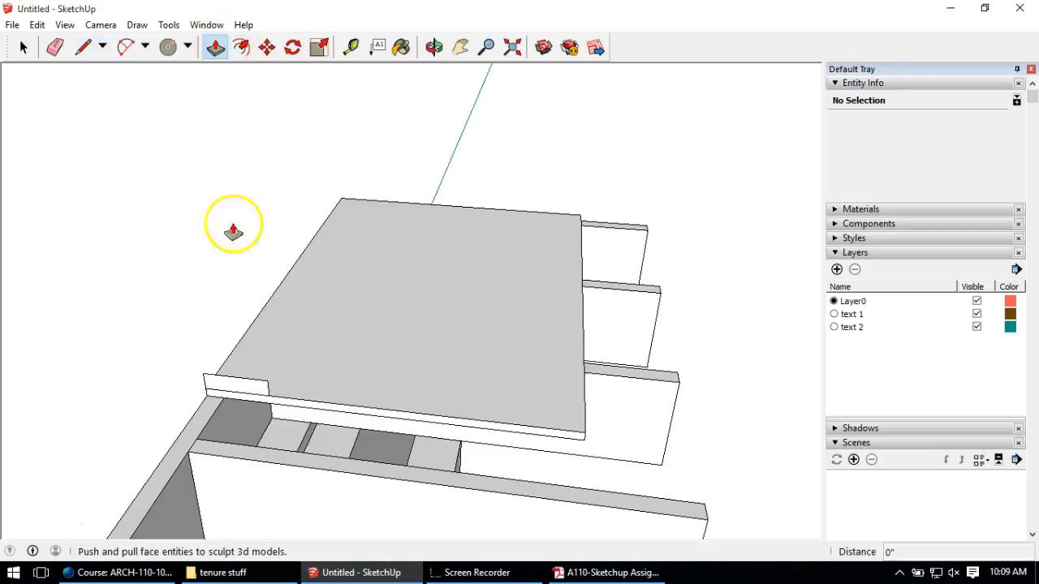
pyautogui.click(243, 388)
pyautogui.click(398, 211)
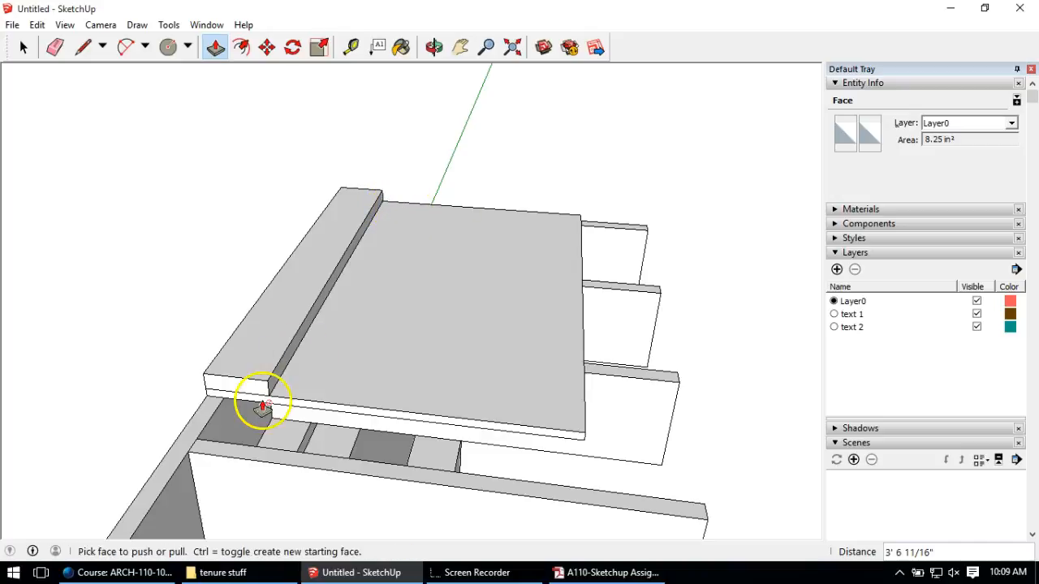
pyautogui.click(256, 391)
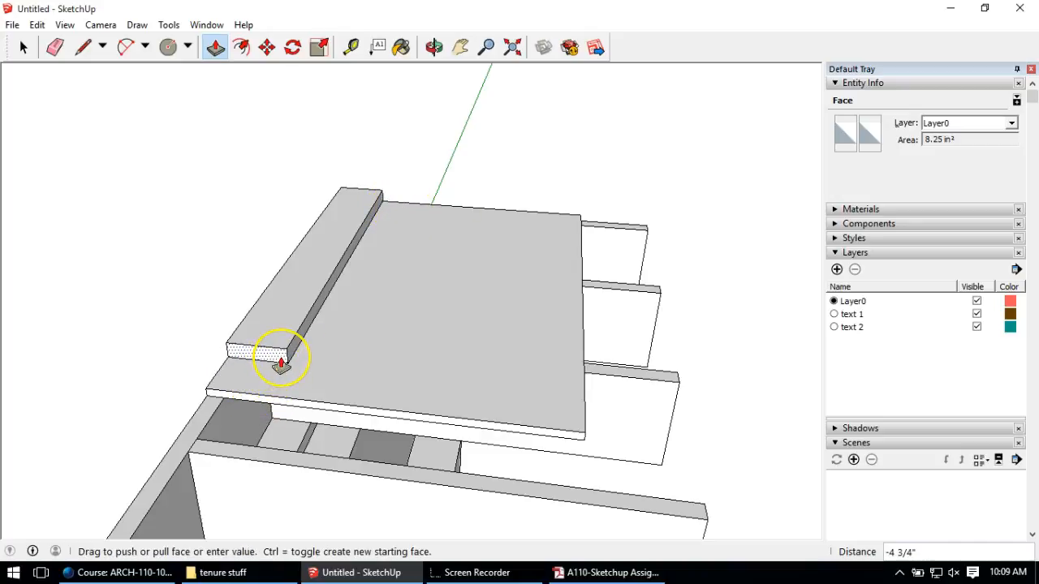
pyautogui.click(280, 364)
pyautogui.moveTo(279, 362); pyautogui.dragTo(206, 372, button='middle')
# Step: Make the sole plate strip its own group
pyautogui.click(23, 47)
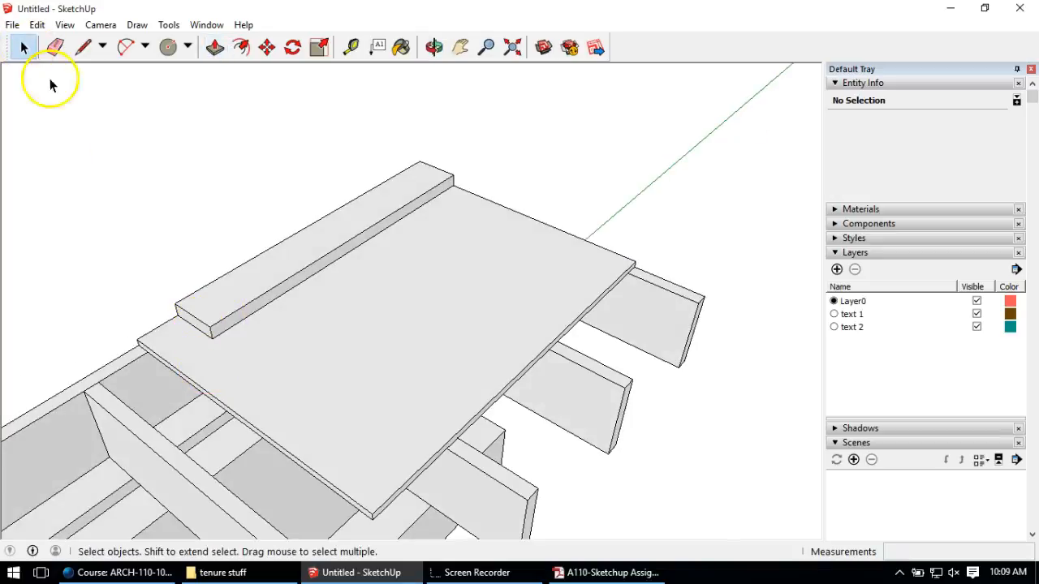
pyautogui.tripleClick(273, 294)
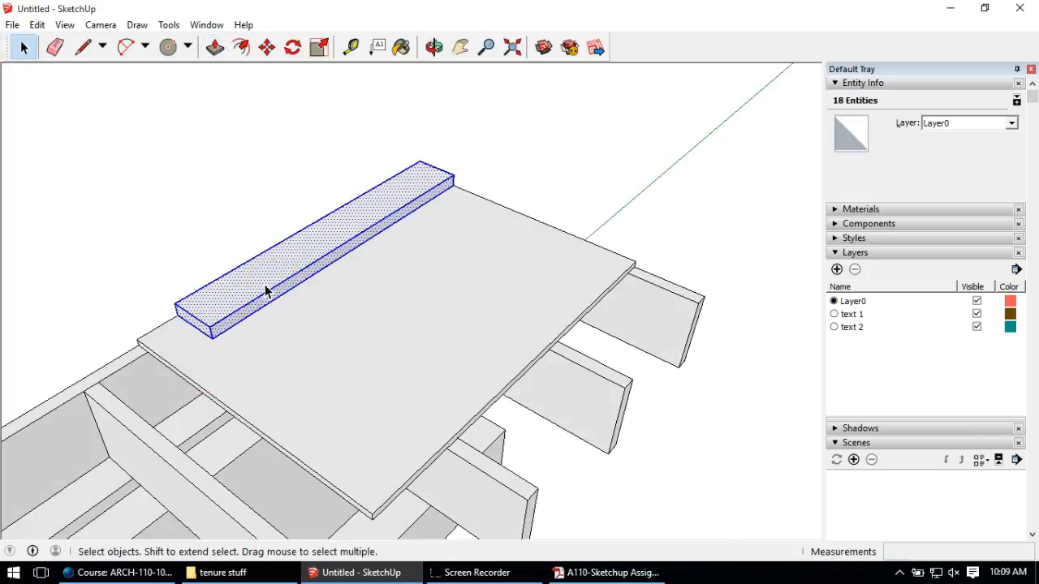
pyautogui.rightClick(265, 290)
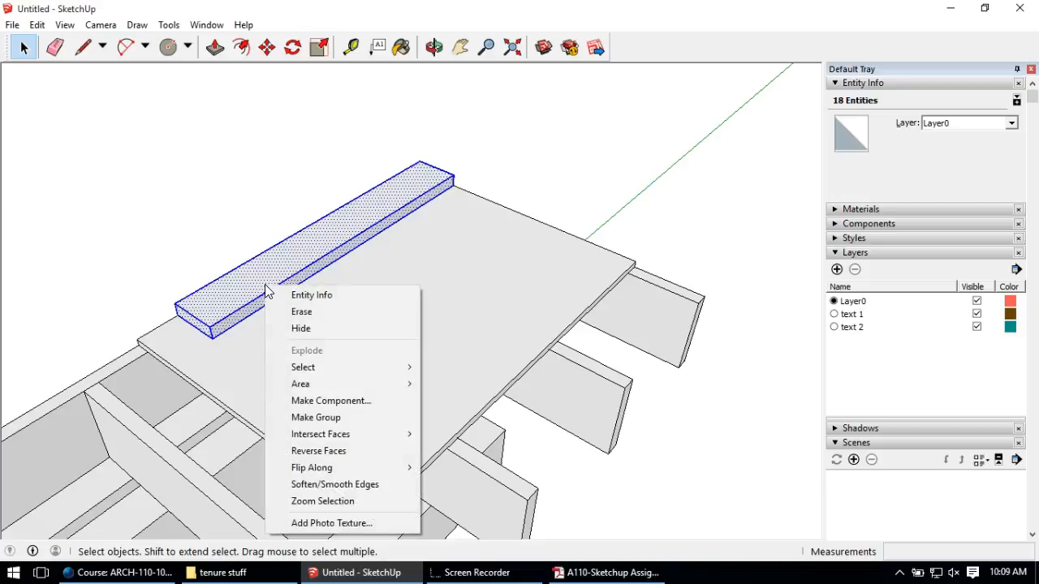
pyautogui.click(325, 419)
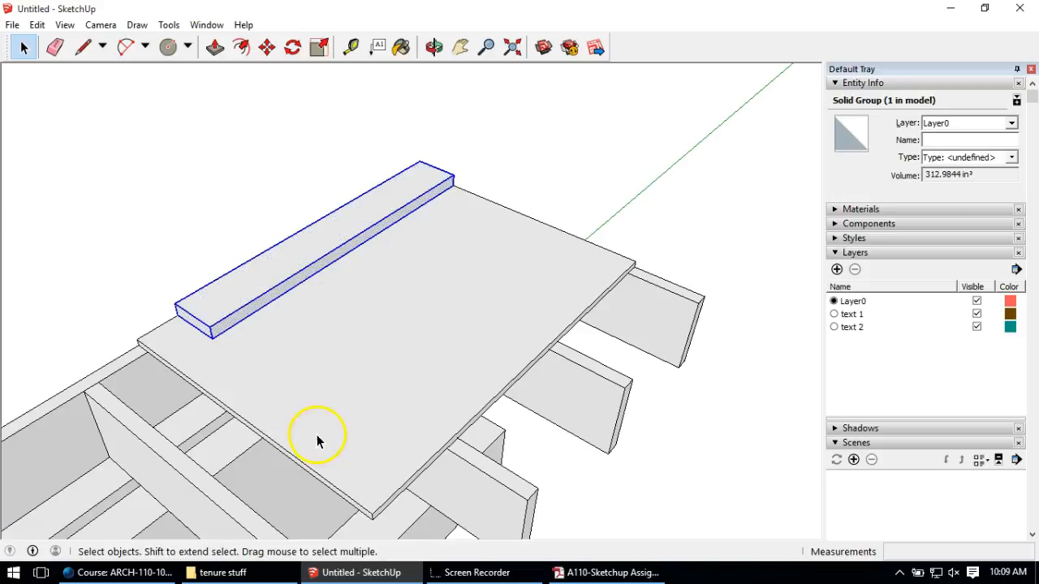
pyautogui.click(82, 48)
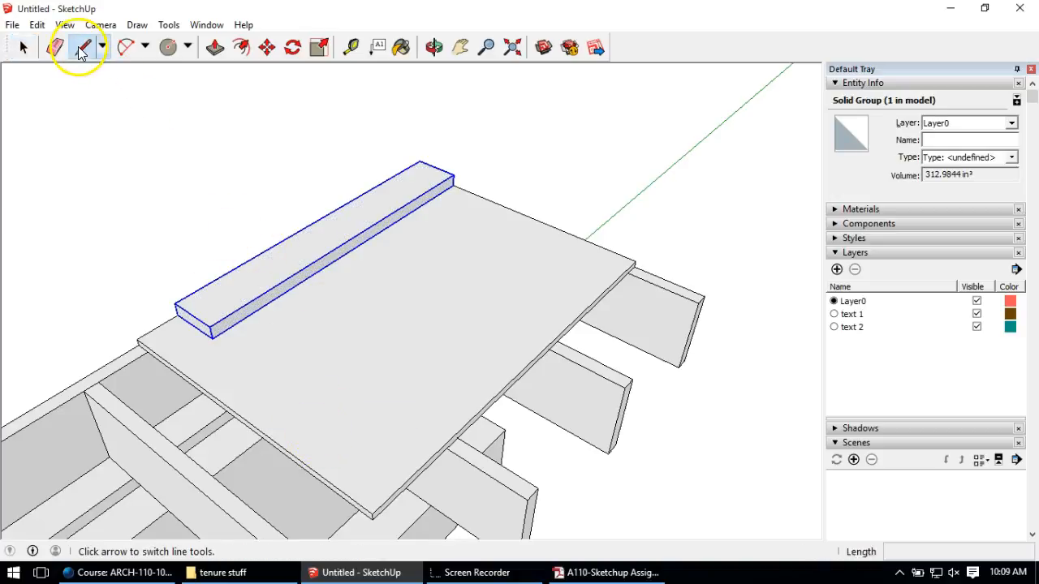
# Step: Mark a 1 1/2-inch section across one end of the sole plate
pyautogui.click(215, 280)
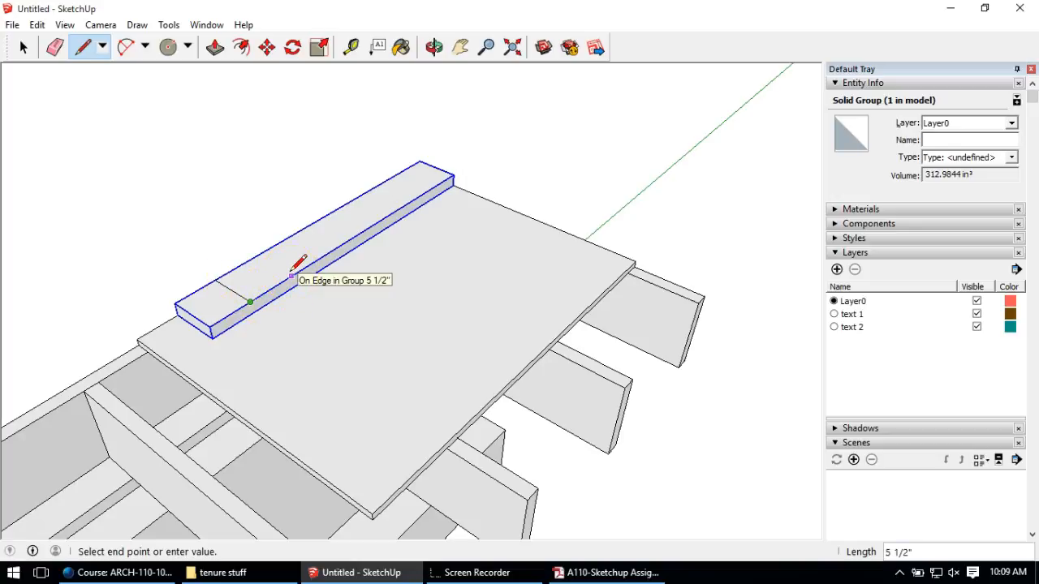
pyautogui.click(261, 294)
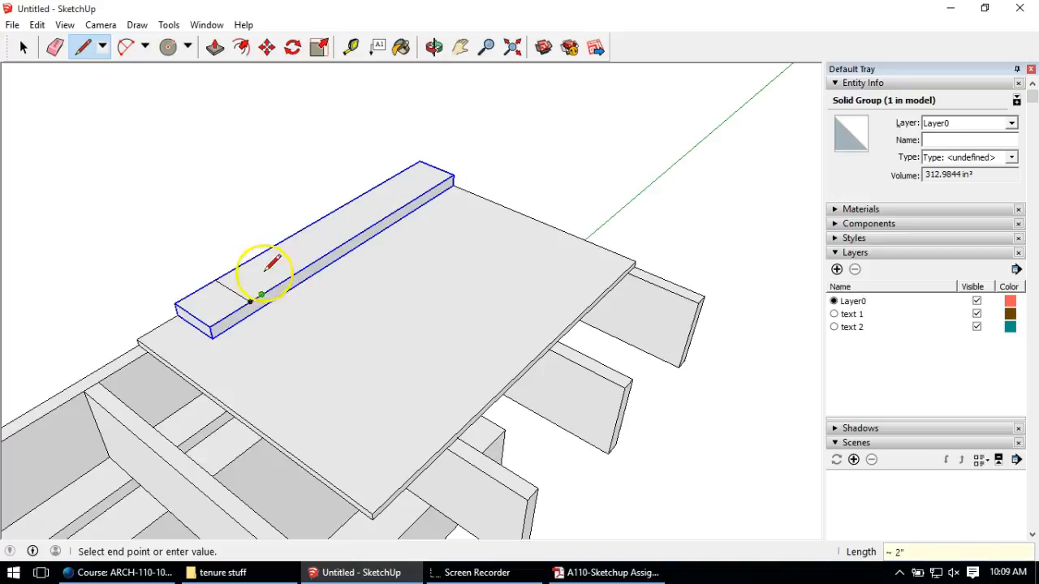
pyautogui.click(213, 278)
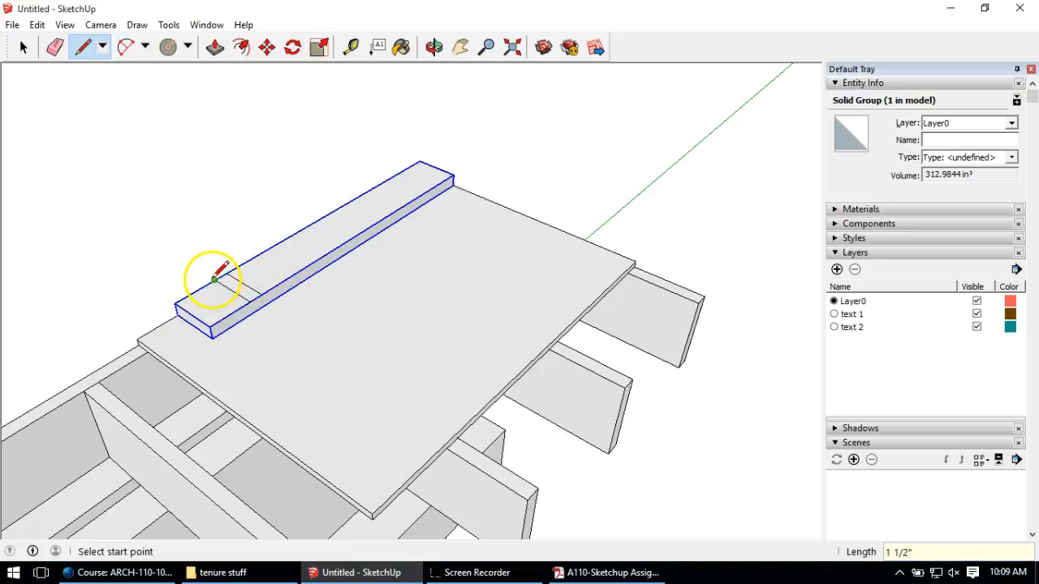
pyautogui.moveTo(203, 336); pyautogui.dragTo(132, 108, button='middle')
# Step: Push/Pull the marked section upward into a tall wall stud
pyautogui.click(214, 47)
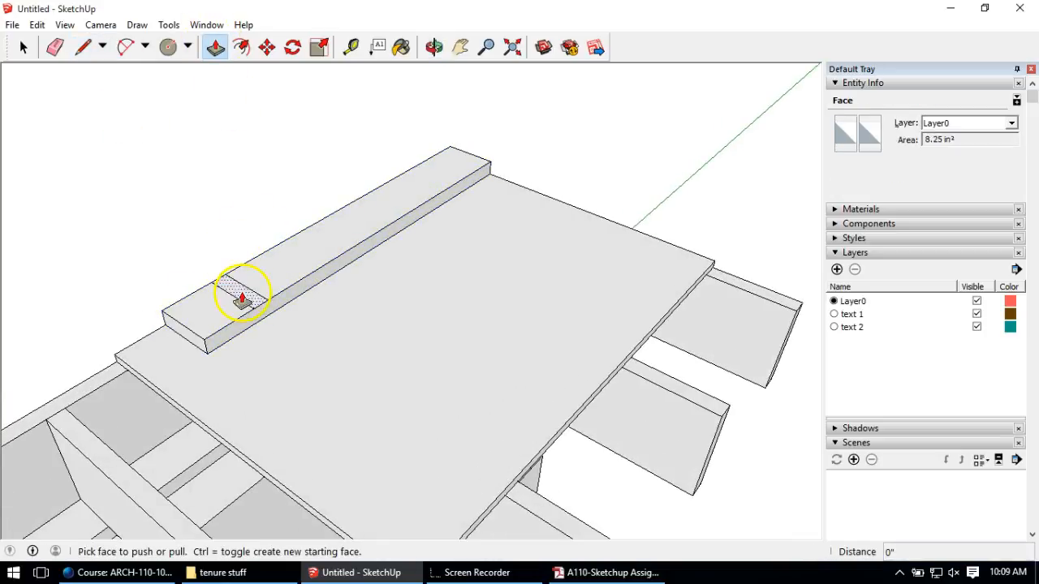
pyautogui.click(250, 302)
pyautogui.moveTo(239, 251); pyautogui.dragTo(382, 248, button='middle')
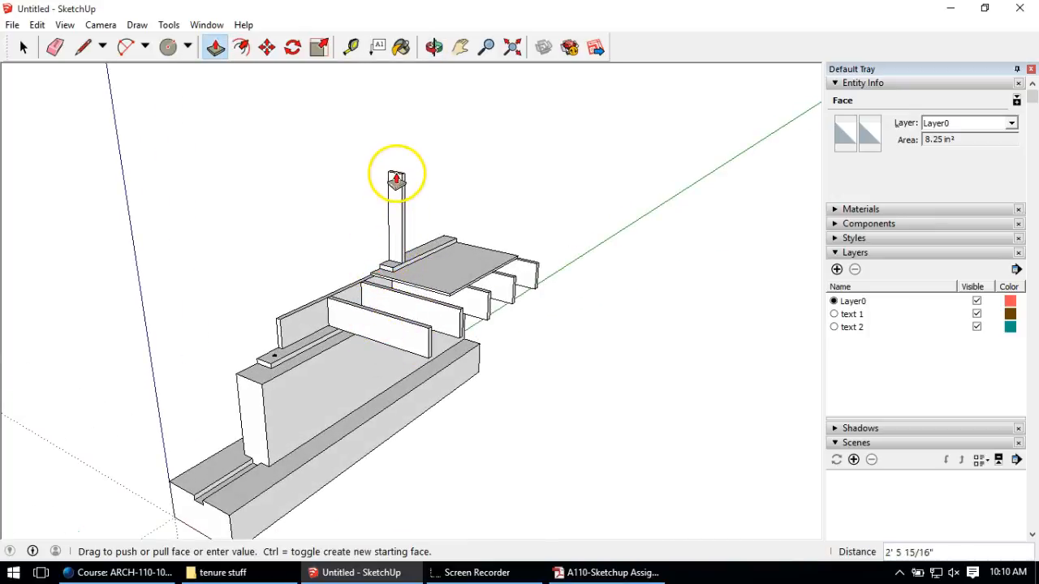
pyautogui.click(396, 167)
pyautogui.moveTo(417, 241); pyautogui.dragTo(339, 201, button='middle')
pyautogui.moveTo(456, 219); pyautogui.dragTo(435, 282)
# Step: Pan, zoom and orbit around the model to inspect the new stud
pyautogui.moveTo(433, 284); pyautogui.dragTo(432, 286, button='middle')
pyautogui.keyDown('shift'); pyautogui.moveTo(367, 324); pyautogui.dragTo(463, 340, button='middle'); pyautogui.keyUp('shift')
pyautogui.press('p')
pyautogui.scroll(-3, 447, 255)
pyautogui.scroll(5, 459, 273)
pyautogui.scroll(2, 538, 225)
pyautogui.moveTo(538, 225); pyautogui.dragTo(515, 179, button='middle')
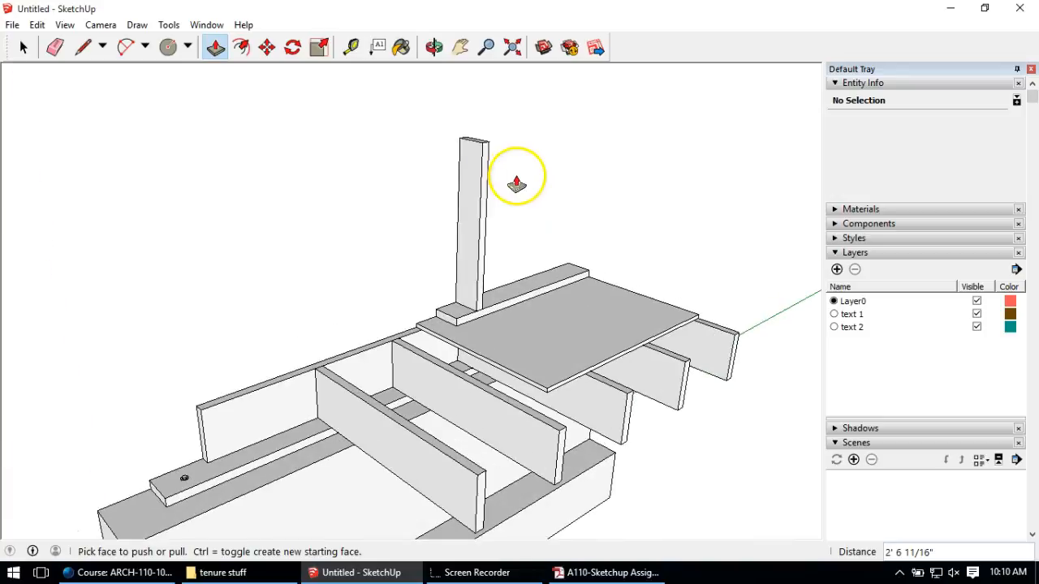
pyautogui.click(23, 48)
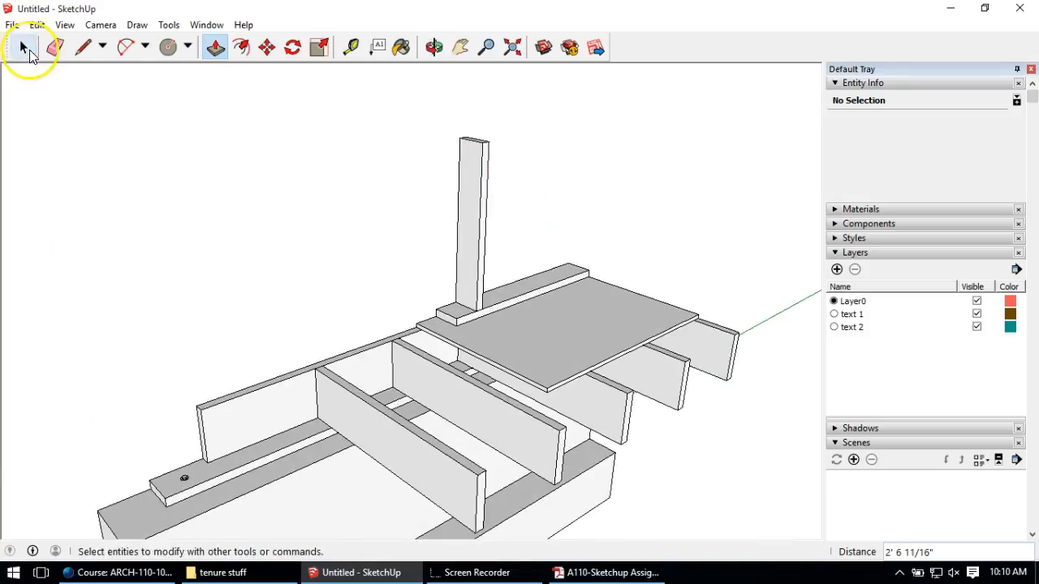
# Step: Group the stud and move it to the sole plate's far end
pyautogui.rightClick(478, 188)
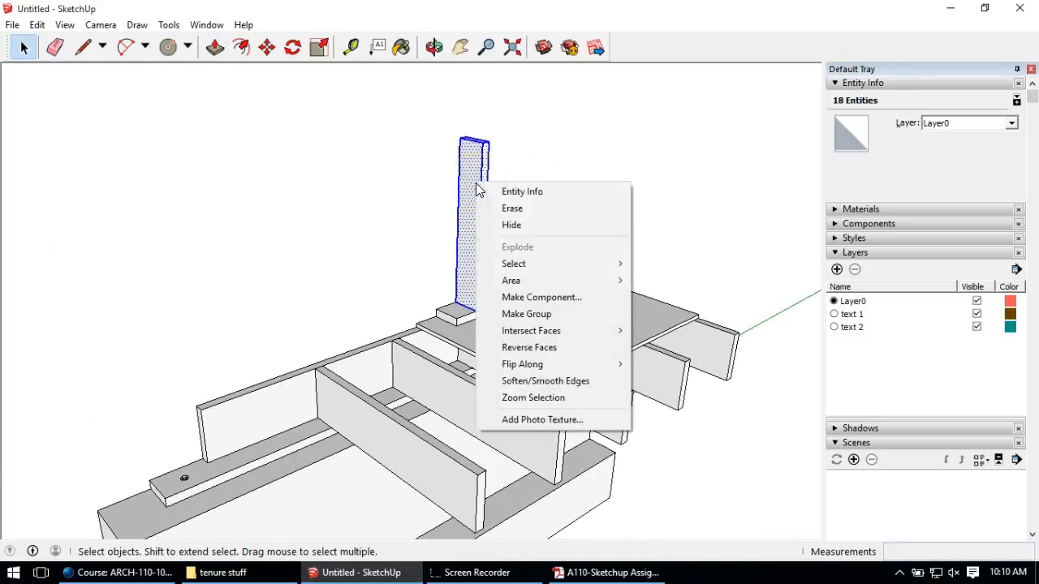
pyautogui.click(524, 314)
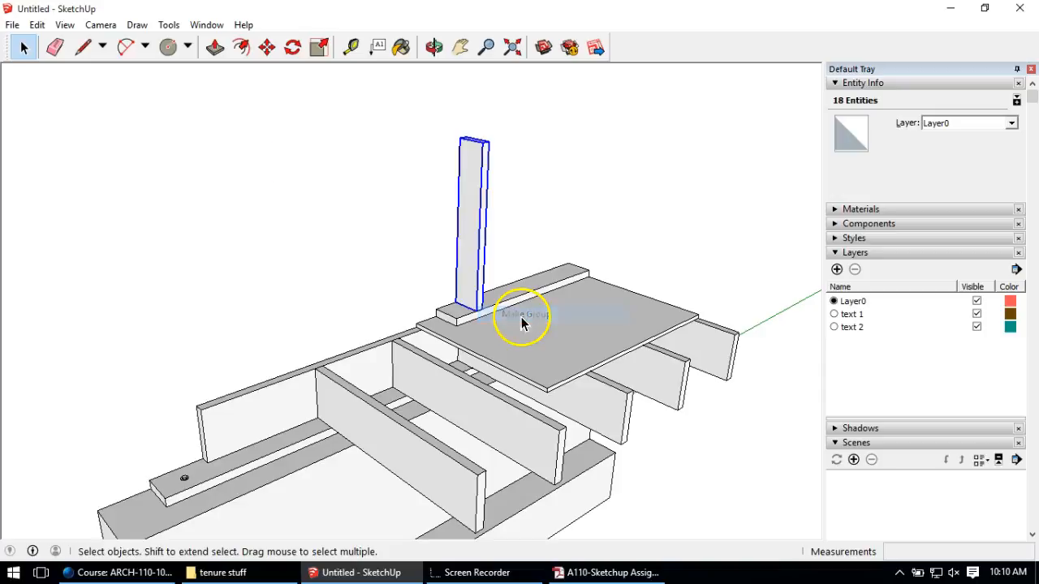
pyautogui.click(266, 48)
pyautogui.moveTo(441, 208); pyautogui.dragTo(400, 268, button='middle')
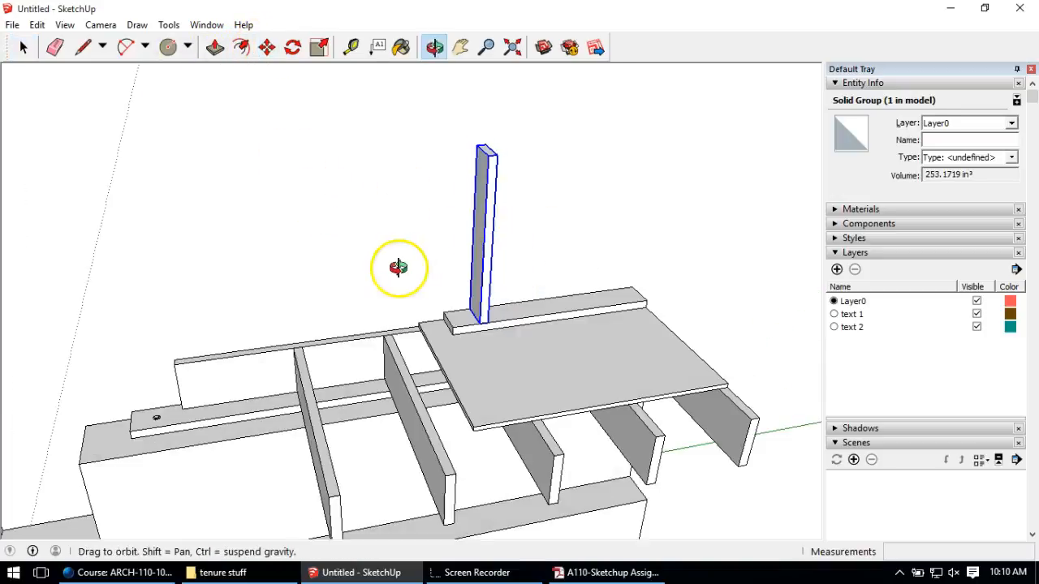
pyautogui.scroll(3, 511, 360)
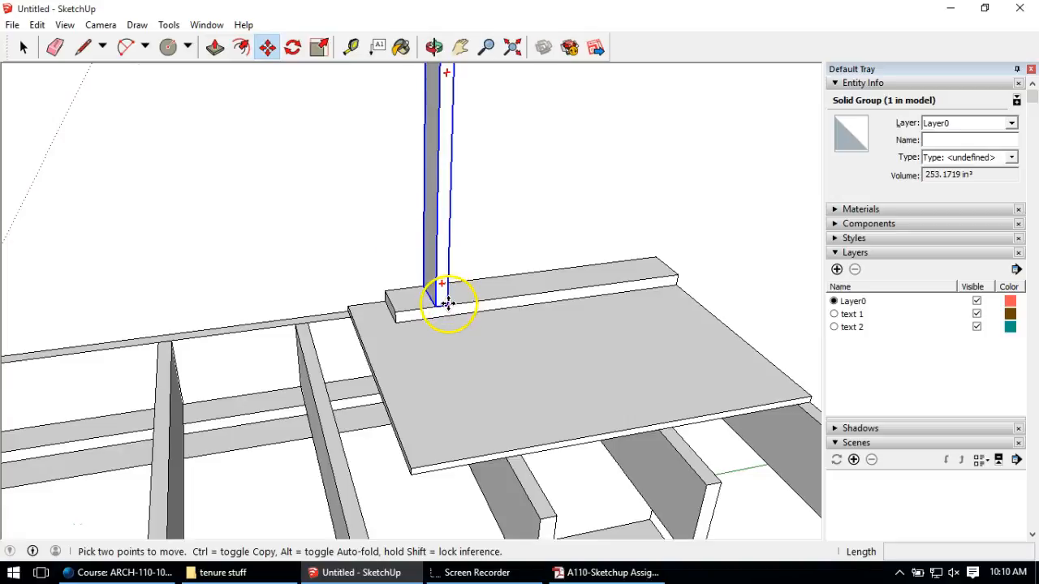
pyautogui.click(448, 304)
pyautogui.click(673, 266)
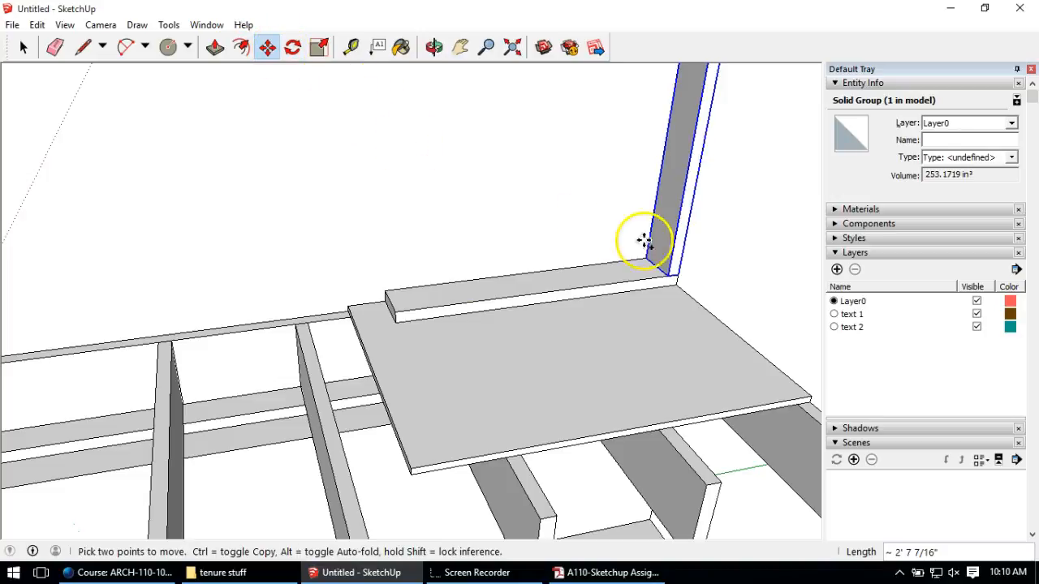
# Step: Copy the stud 8 1/4 inches along the plate, repeated 2x for three studs
pyautogui.click(678, 275)
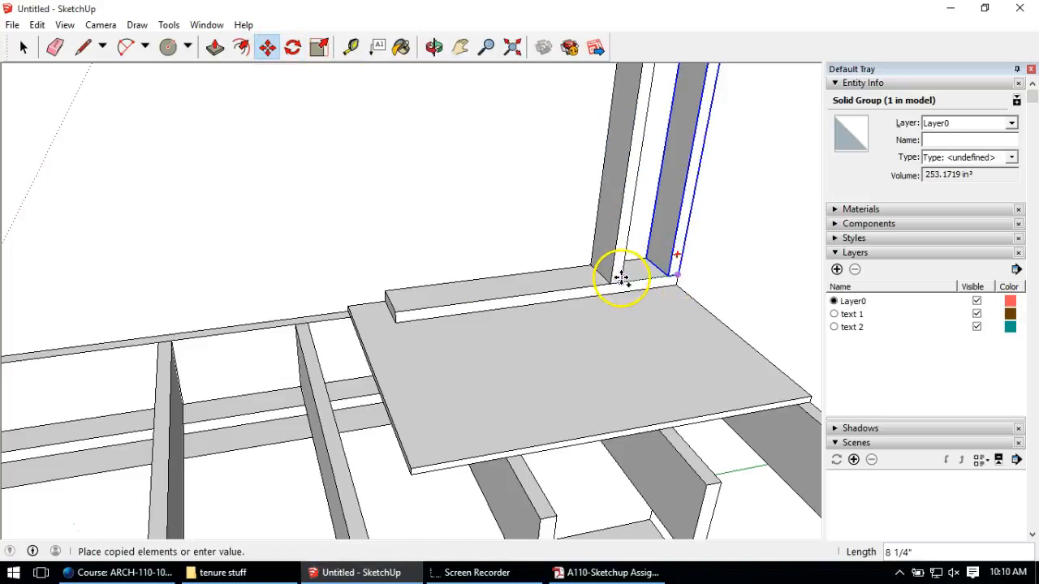
pyautogui.press('Return')
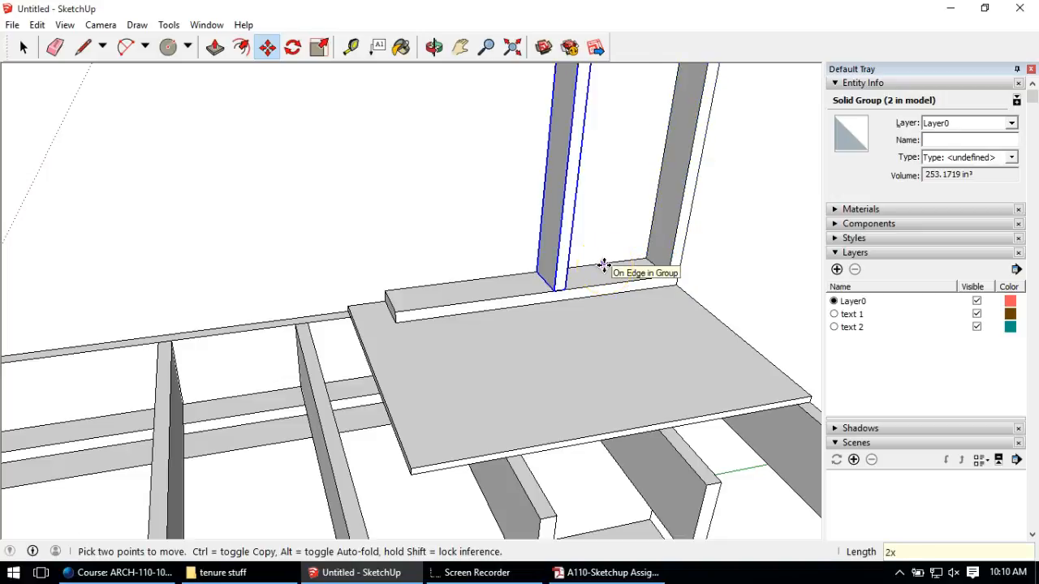
pyautogui.press('Return')
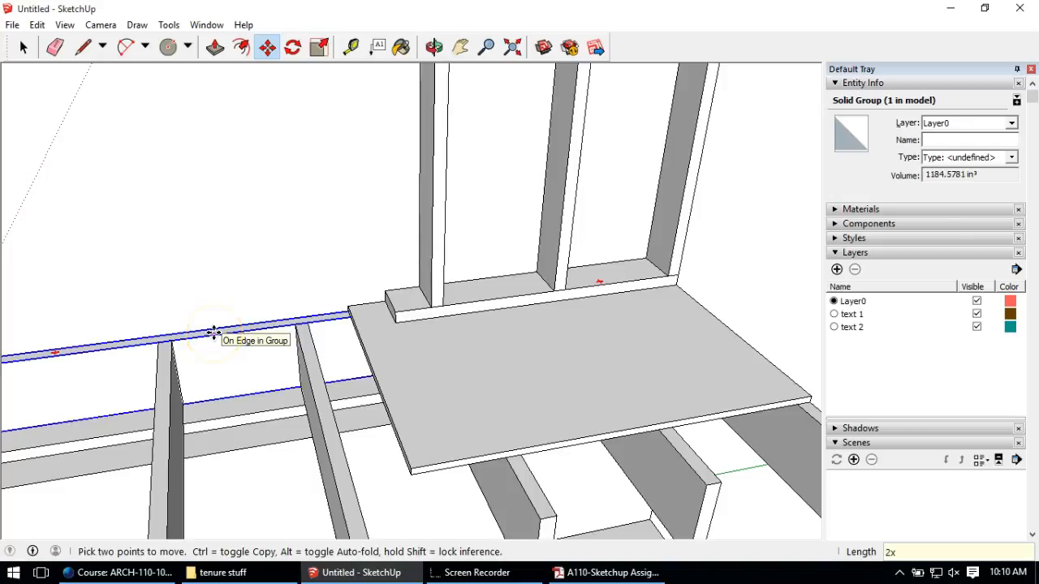
pyautogui.moveTo(194, 289); pyautogui.dragTo(428, 308, button='middle')
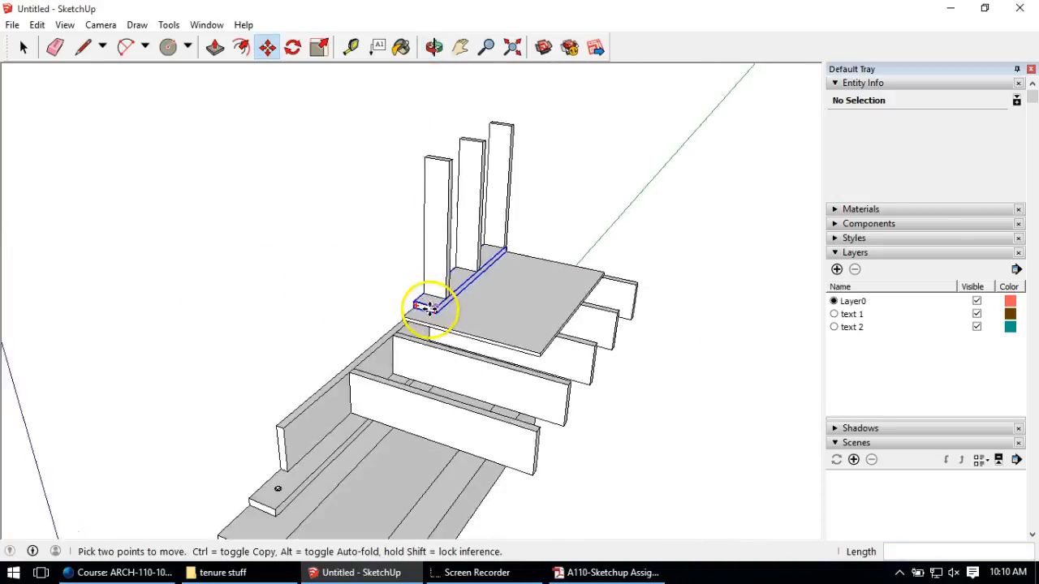
pyautogui.scroll(-2, 428, 308)
pyautogui.moveTo(439, 243); pyautogui.dragTo(381, 336, button='middle')
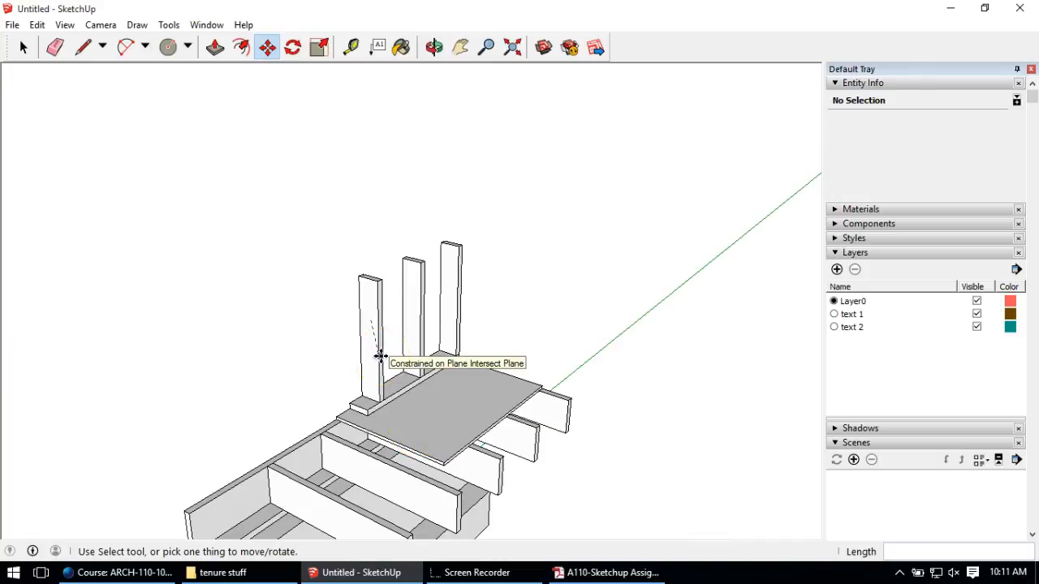
pyautogui.moveTo(450, 387); pyautogui.dragTo(465, 338, button='middle')
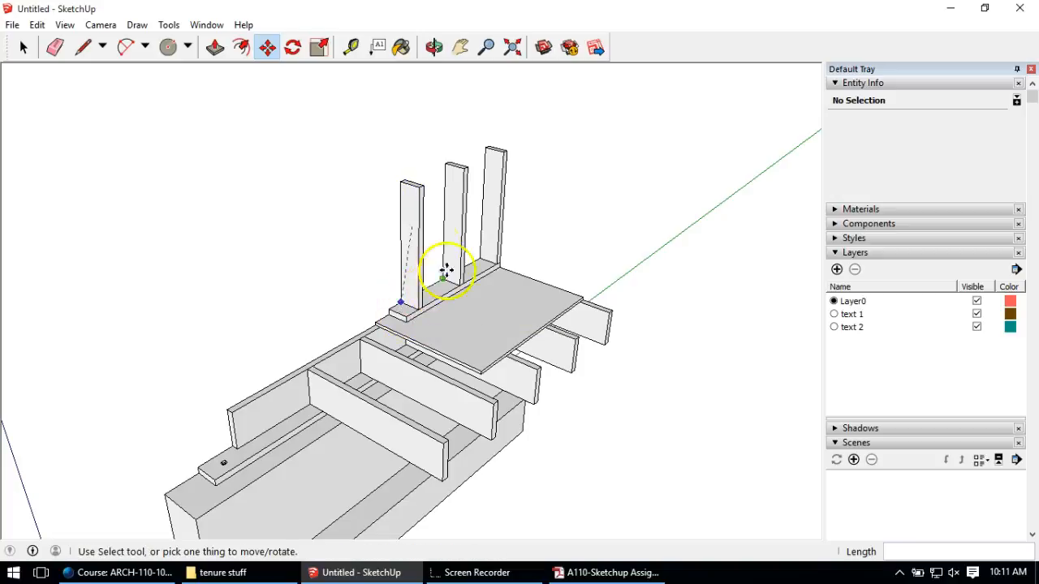
# Step: Start a line from the plate corner up beside the stud, then cancel it
pyautogui.click(83, 50)
pyautogui.scroll(2, 598, 309)
pyautogui.moveTo(480, 229); pyautogui.dragTo(424, 242, button='middle')
pyautogui.scroll(2, 459, 245)
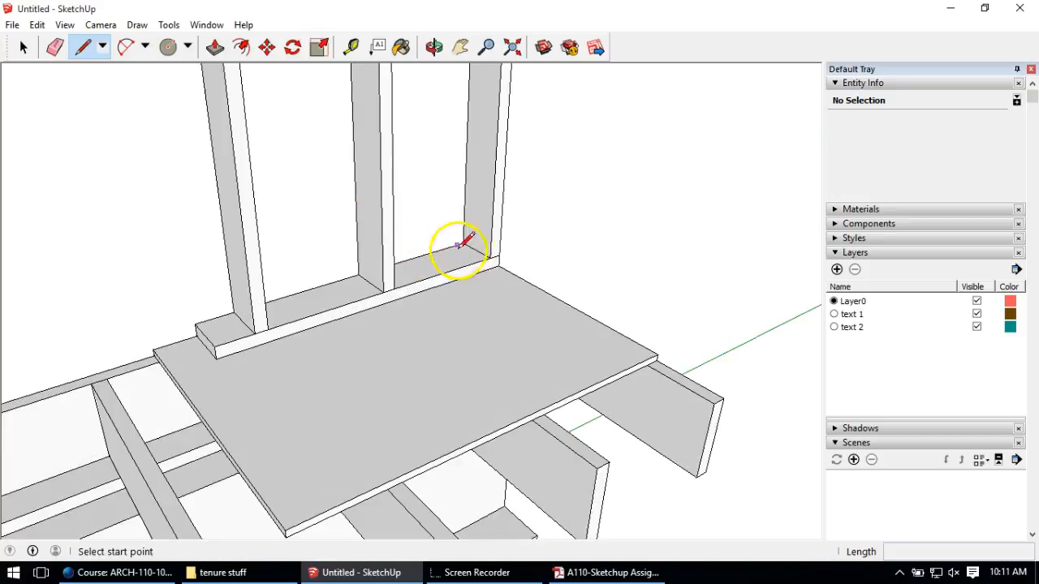
pyautogui.click(498, 264)
pyautogui.scroll(-2, 499, 258)
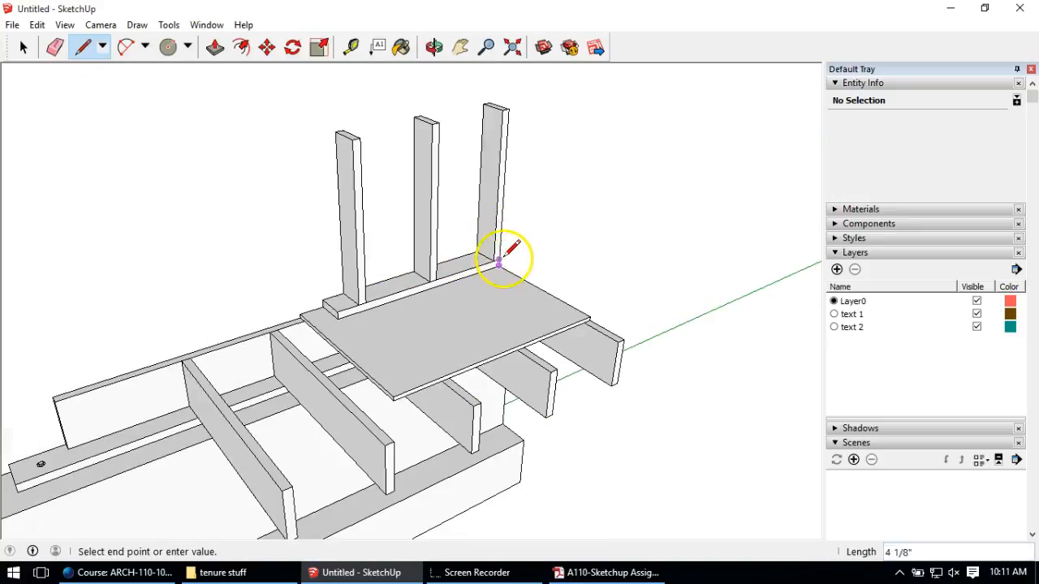
pyautogui.click(504, 165)
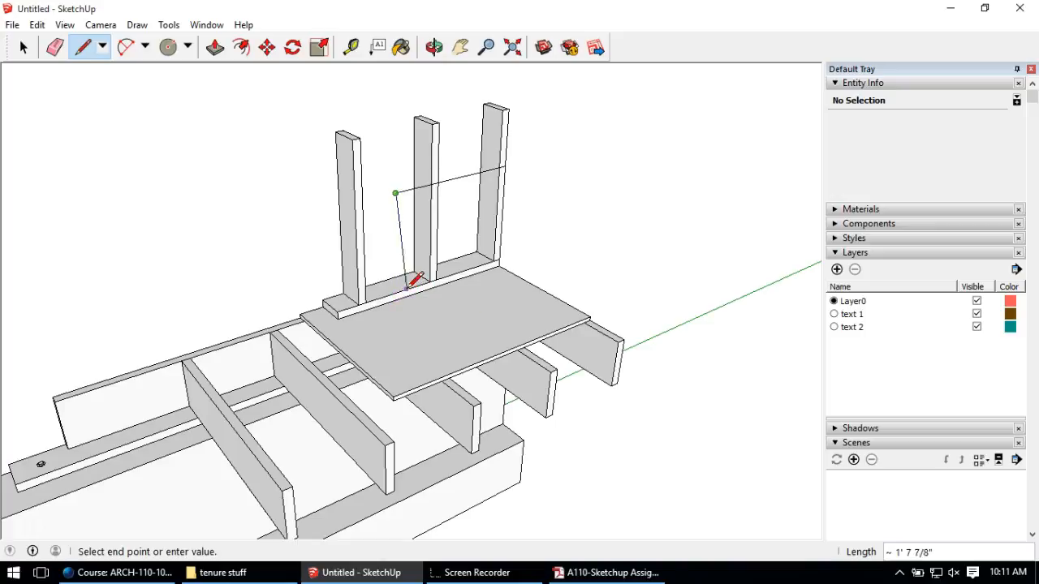
pyautogui.press('Escape')
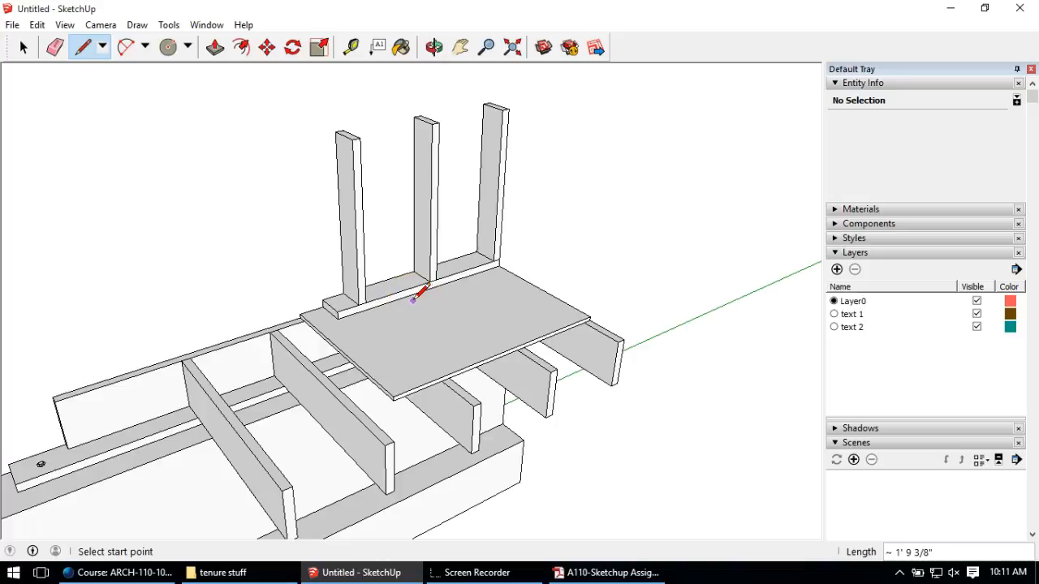
# Step: Draw a reference line about 1' 8 1/2" along the sole plate's front edge from its corner
pyautogui.moveTo(378, 216); pyautogui.dragTo(325, 122, button='middle')
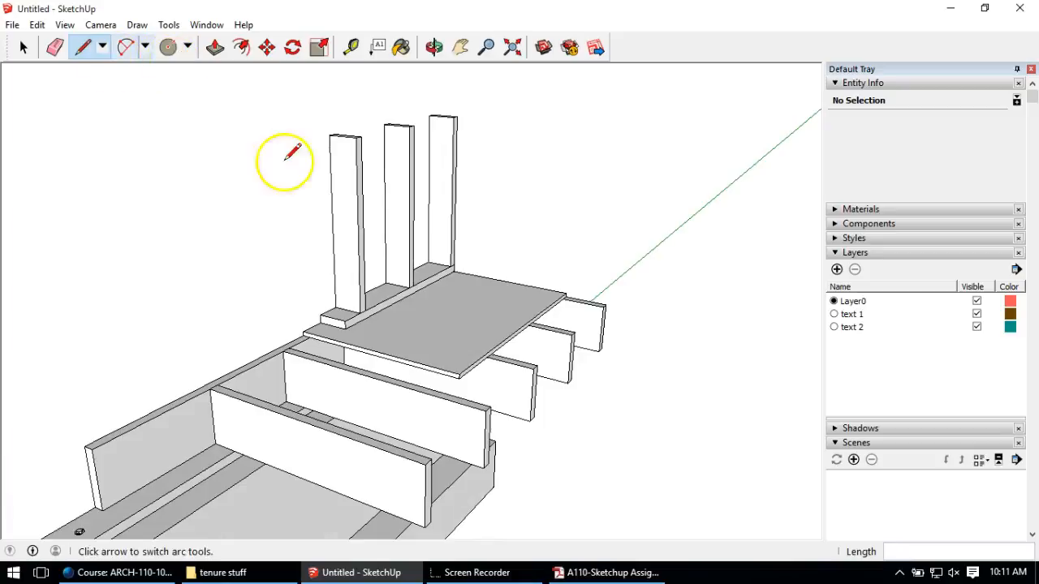
pyautogui.scroll(3, 433, 260)
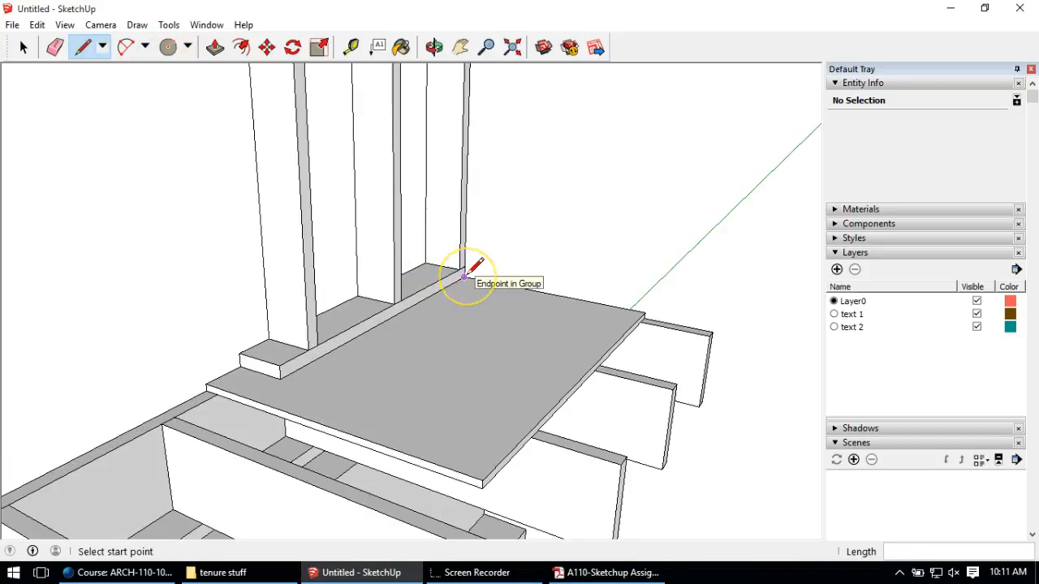
pyautogui.moveTo(463, 276); pyautogui.dragTo(333, 363)
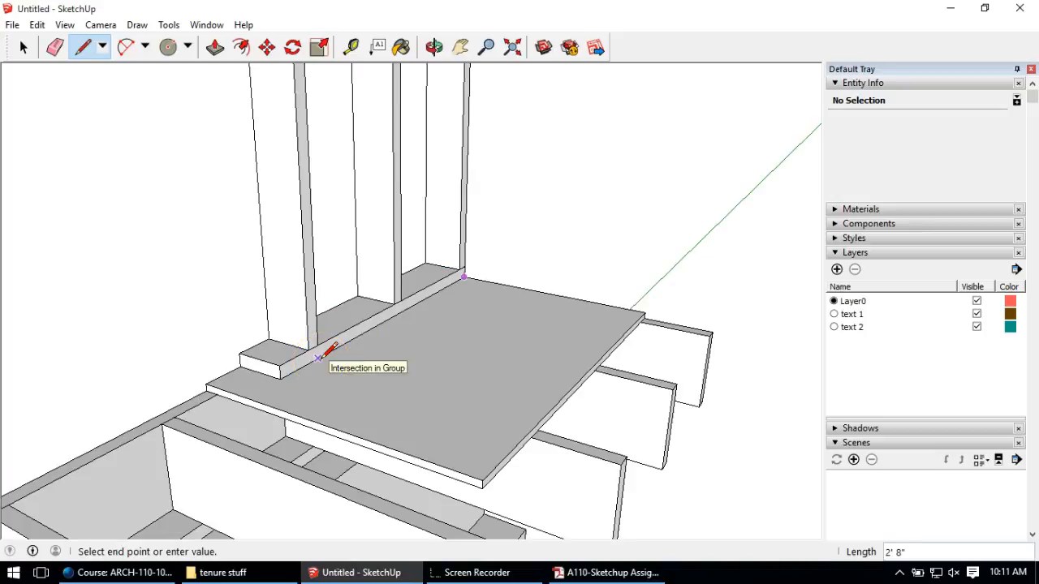
pyautogui.moveTo(344, 333)
pyautogui.mouseDown(button='middle')
pyautogui.moveTo(288, 343)
pyautogui.moveTo(331, 333)
pyautogui.mouseUp(button='middle')
pyautogui.click(330, 333)
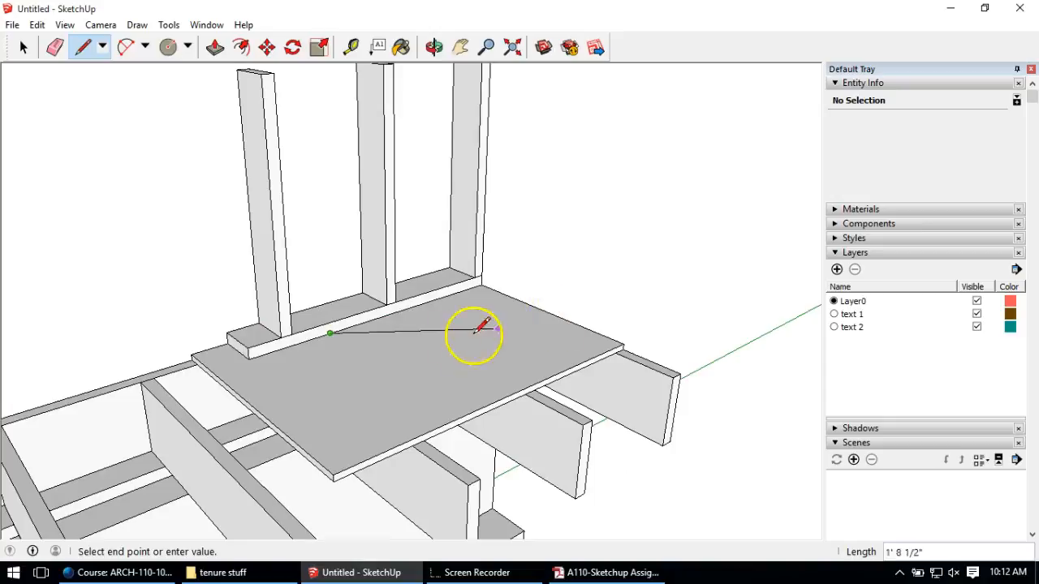
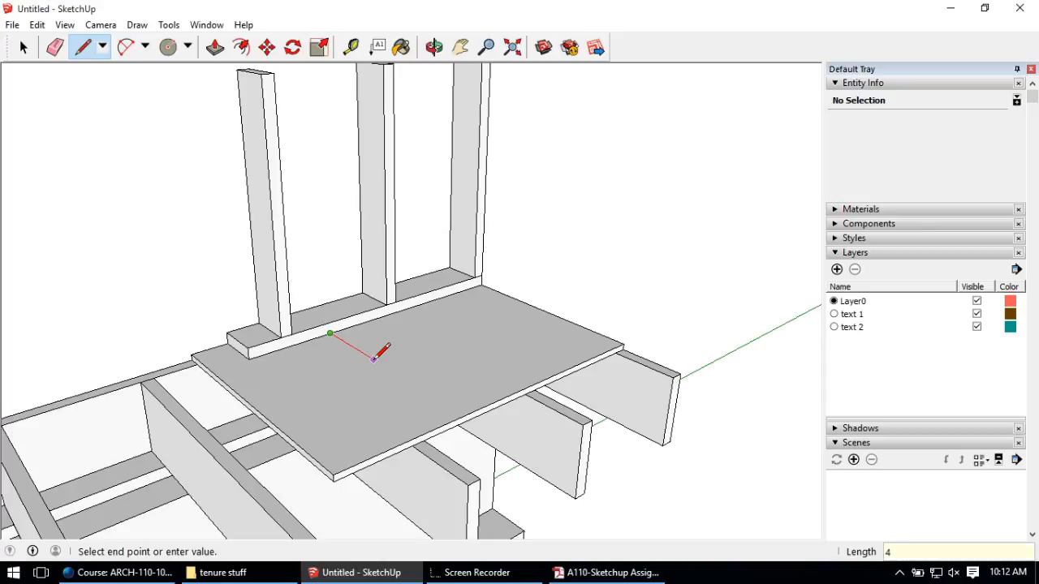
# Step: End the line at the sill's corner and pull the 4-inch strip beside it up 1 inch
pyautogui.scroll(1, 490, 292)
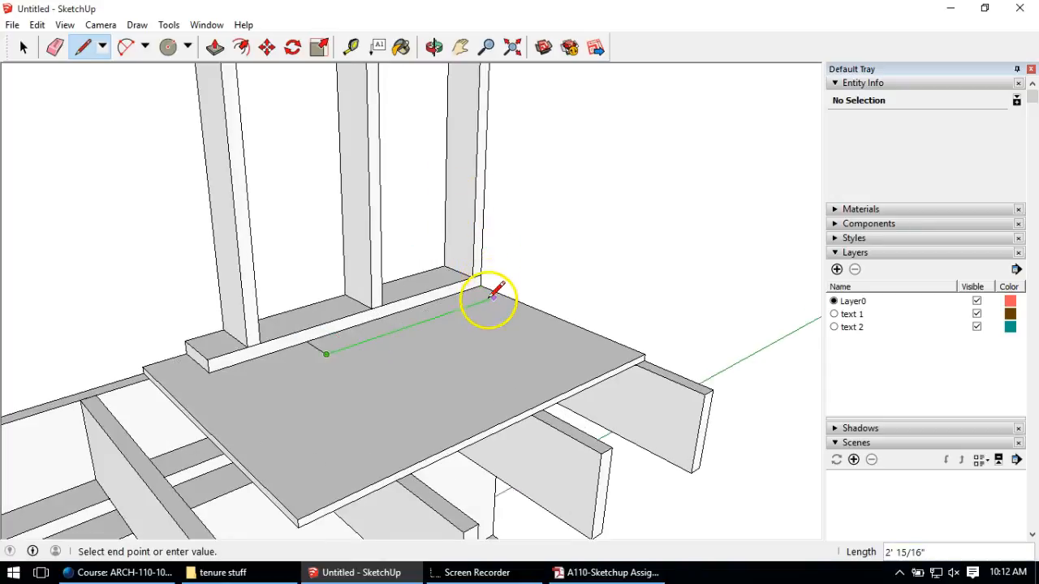
pyautogui.click(501, 294)
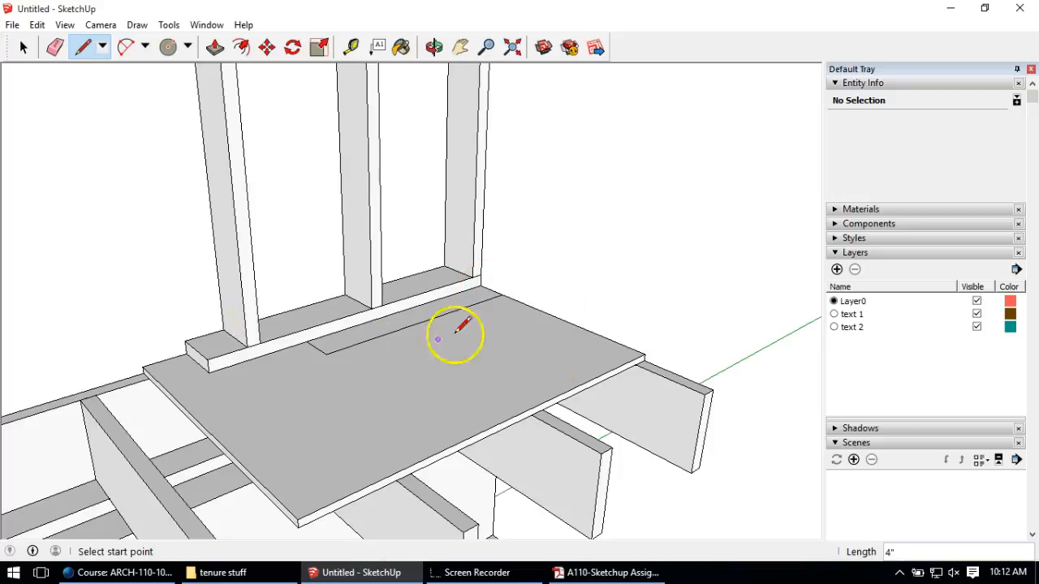
pyautogui.click(215, 47)
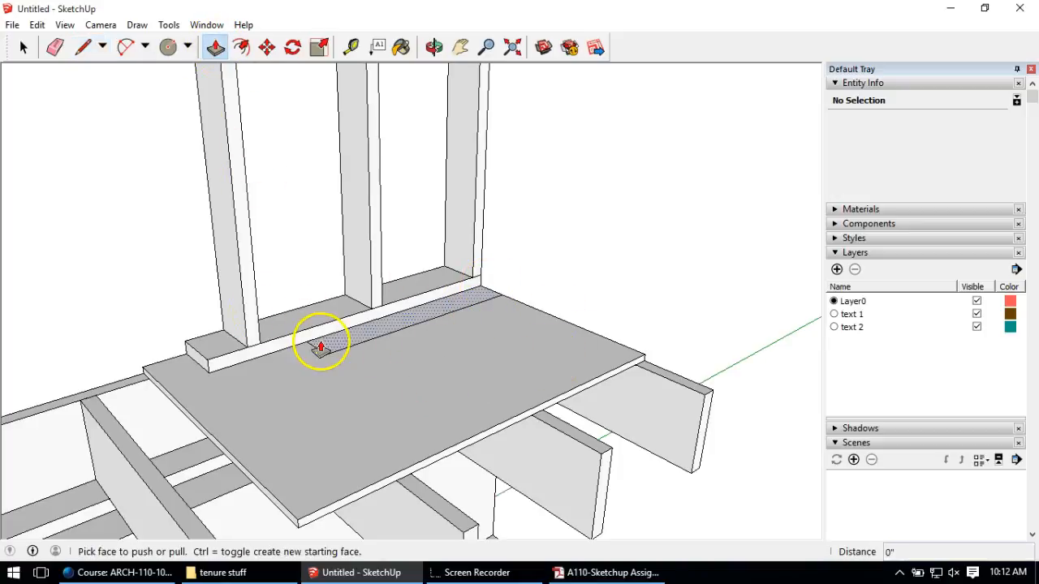
pyautogui.click(323, 349)
pyautogui.write('1')
pyautogui.press('Return')
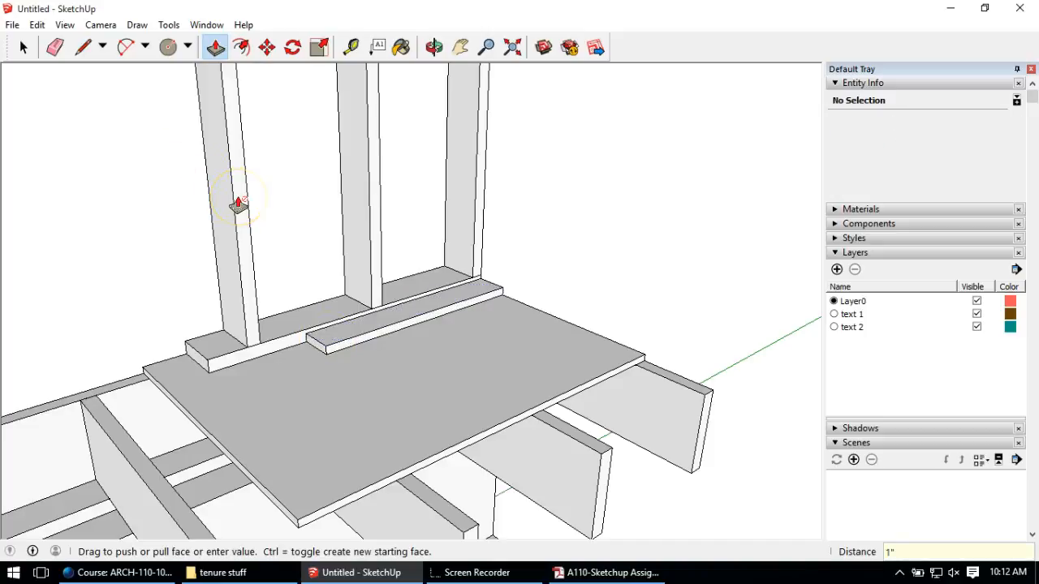
pyautogui.moveTo(274, 219); pyautogui.dragTo(366, 271, button='middle')
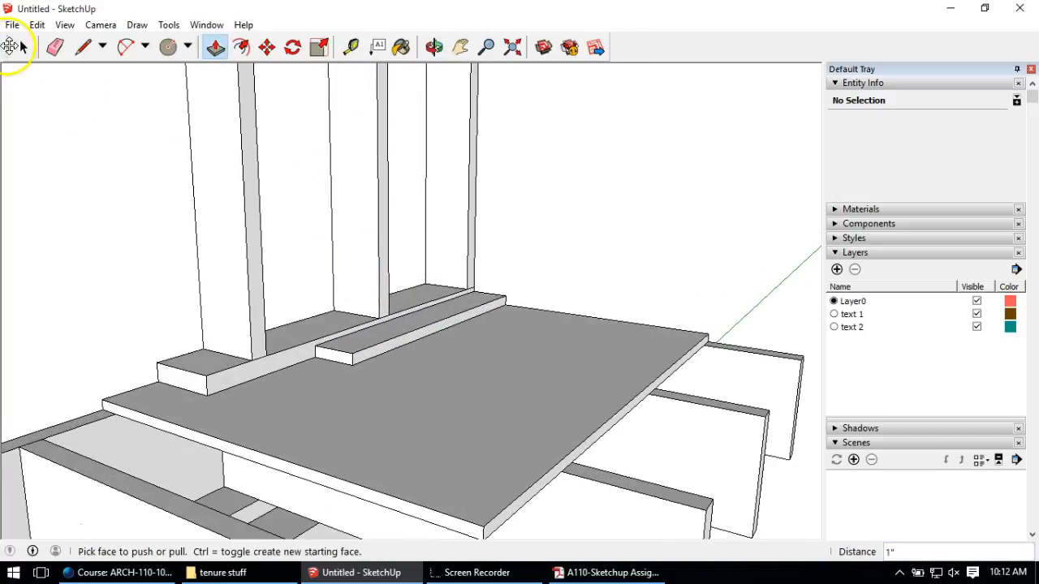
pyautogui.click(23, 47)
# Step: Make the raised strip a single group
pyautogui.tripleClick(342, 354)
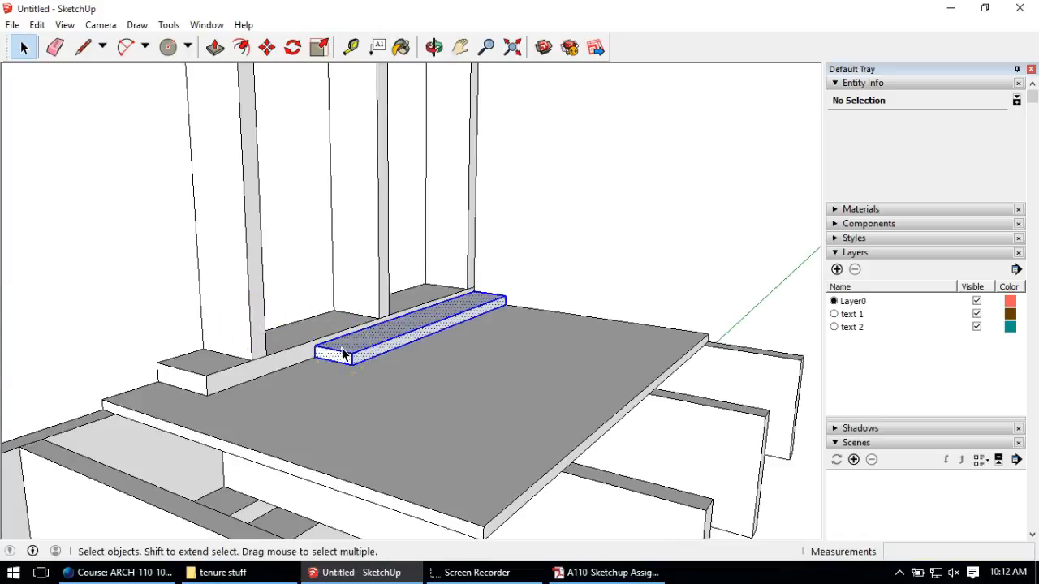
pyautogui.rightClick(342, 350)
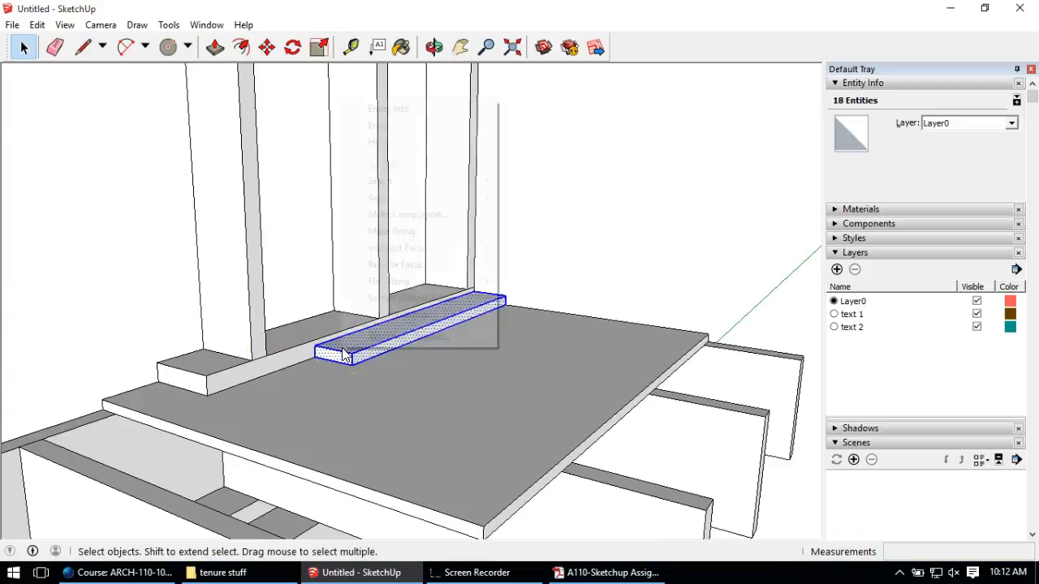
pyautogui.click(414, 231)
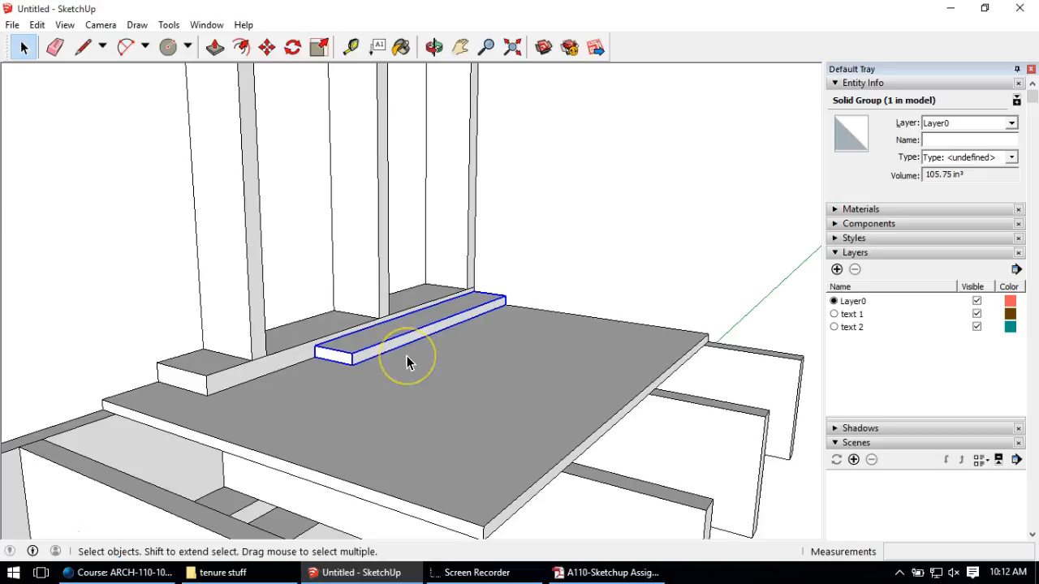
# Step: Copy the board 4 inches over and array it 3x into a row of four boards
pyautogui.click(268, 47)
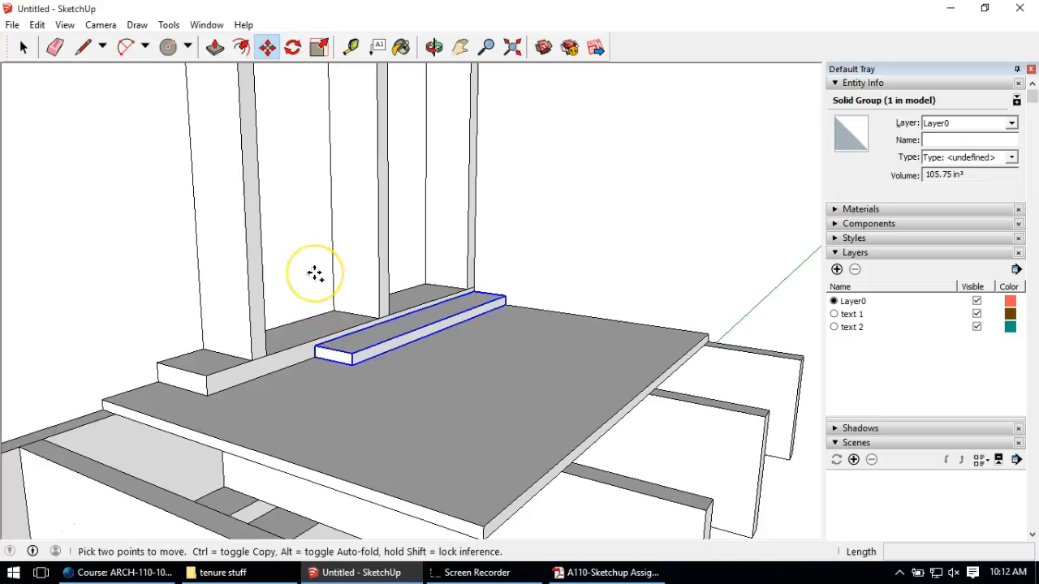
pyautogui.scroll(3, 268, 343)
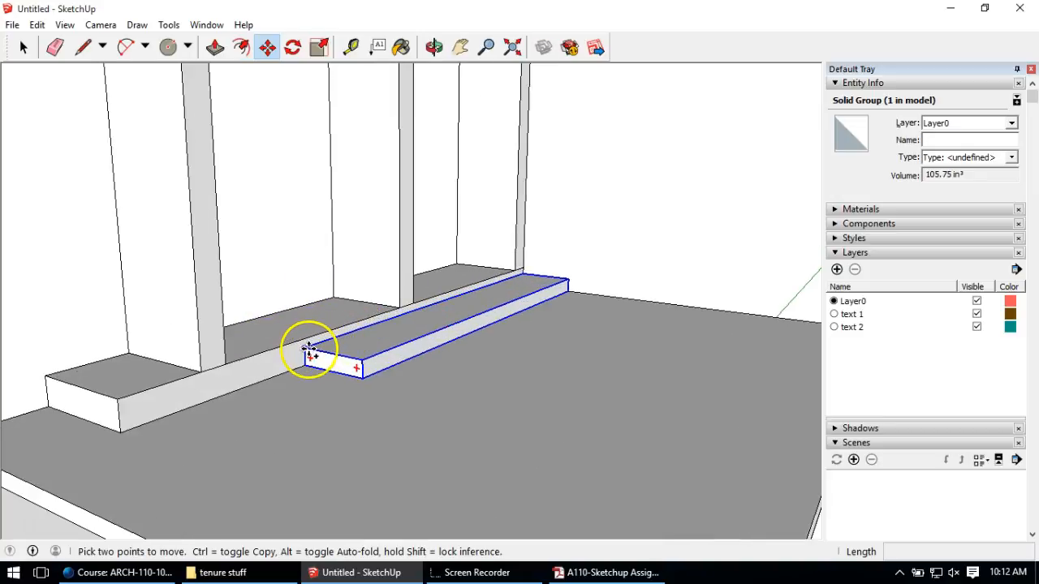
pyautogui.click(309, 349)
pyautogui.click(362, 357)
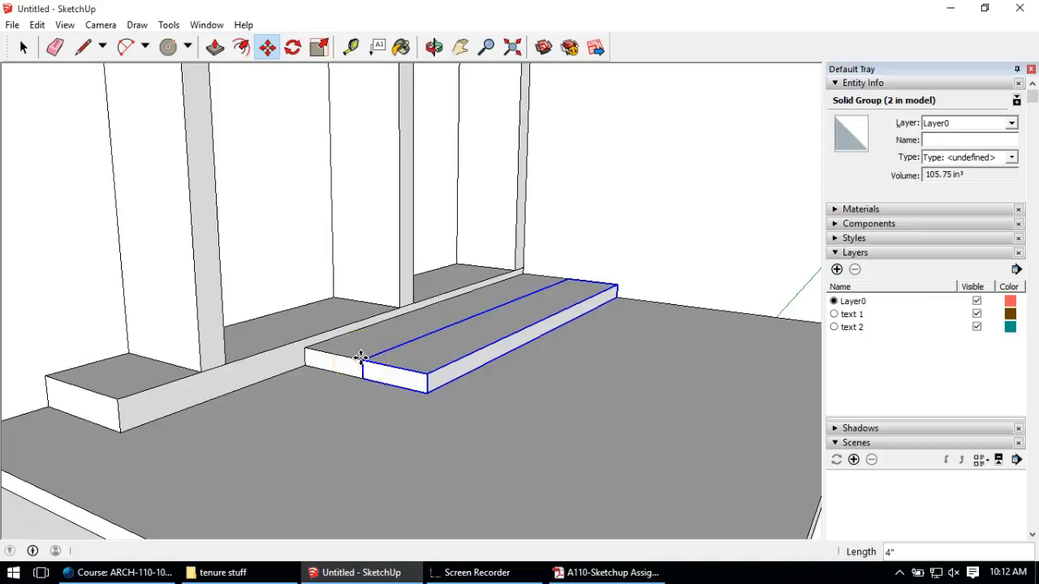
pyautogui.press('Return')
pyautogui.press('Escape')
pyautogui.moveTo(359, 360); pyautogui.dragTo(202, 81, button='middle')
pyautogui.click(83, 46)
# Step: Draw the panel's vertical edge up the stud and its top edge across
pyautogui.scroll(2, 528, 302)
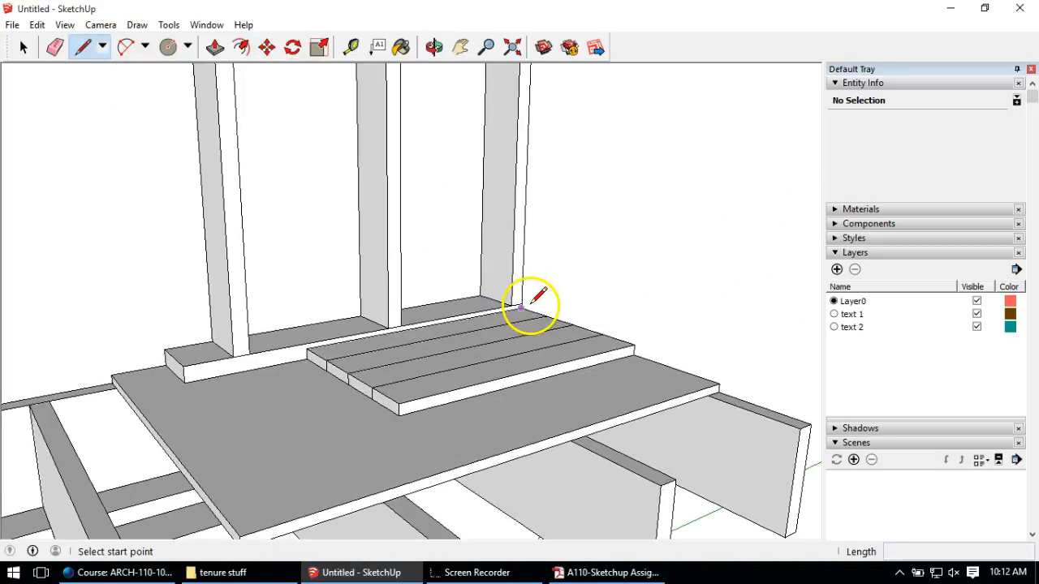
pyautogui.click(520, 306)
pyautogui.scroll(-2, 524, 287)
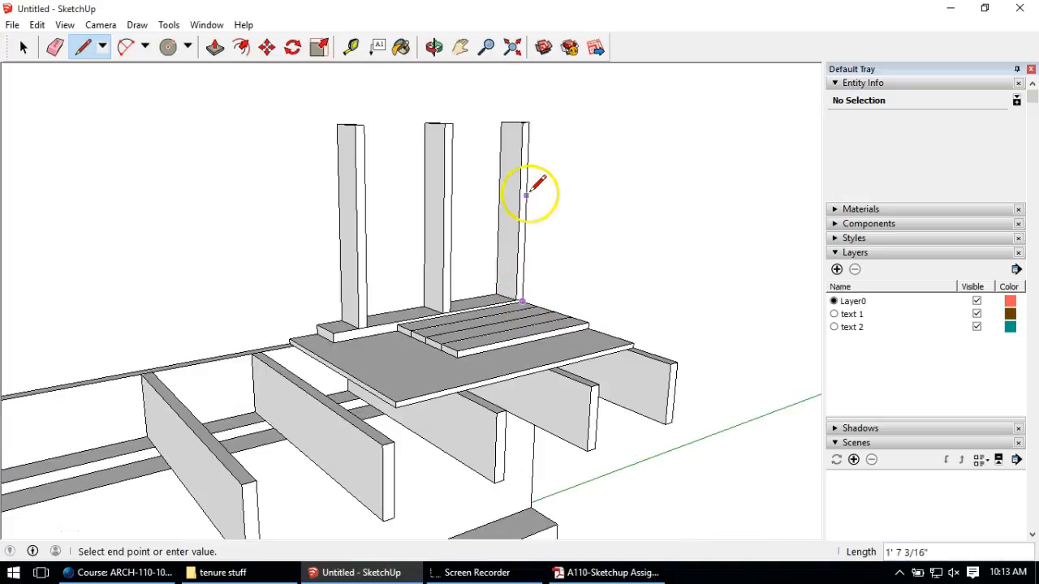
pyautogui.click(527, 175)
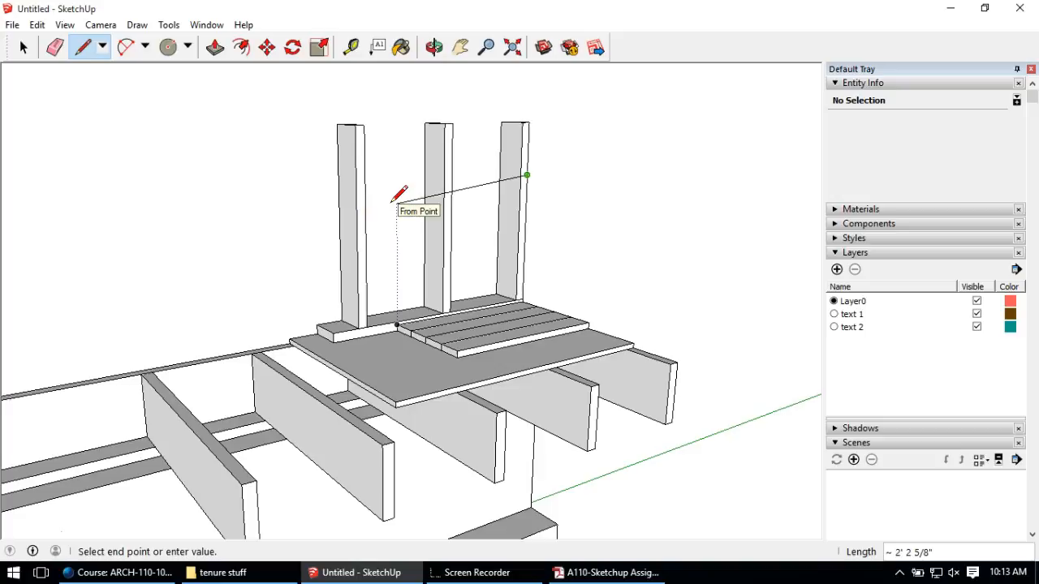
pyautogui.moveTo(394, 190); pyautogui.dragTo(301, 178, button='middle')
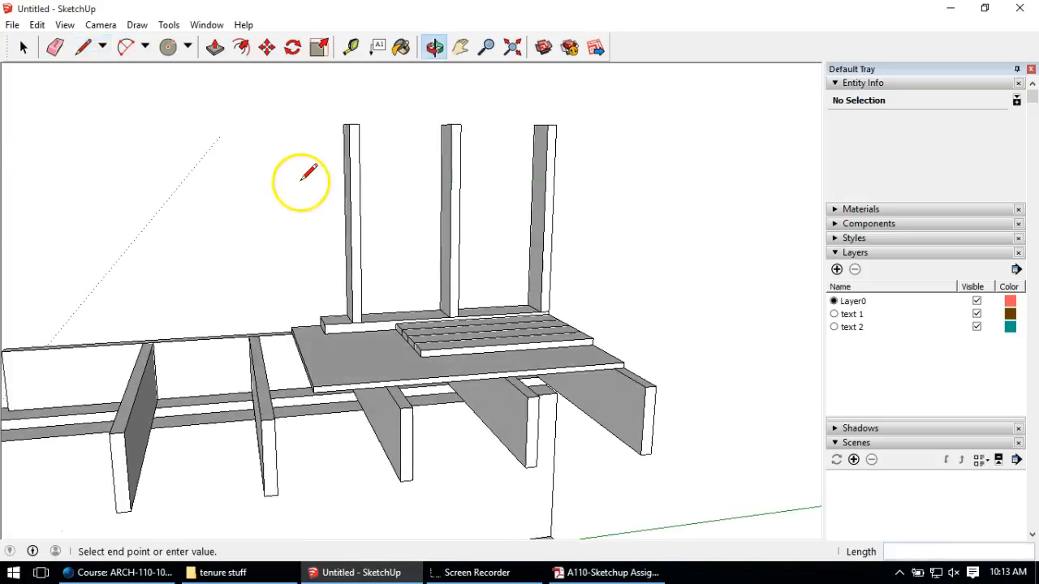
pyautogui.moveTo(414, 179); pyautogui.dragTo(390, 181, button='middle')
pyautogui.click(412, 181)
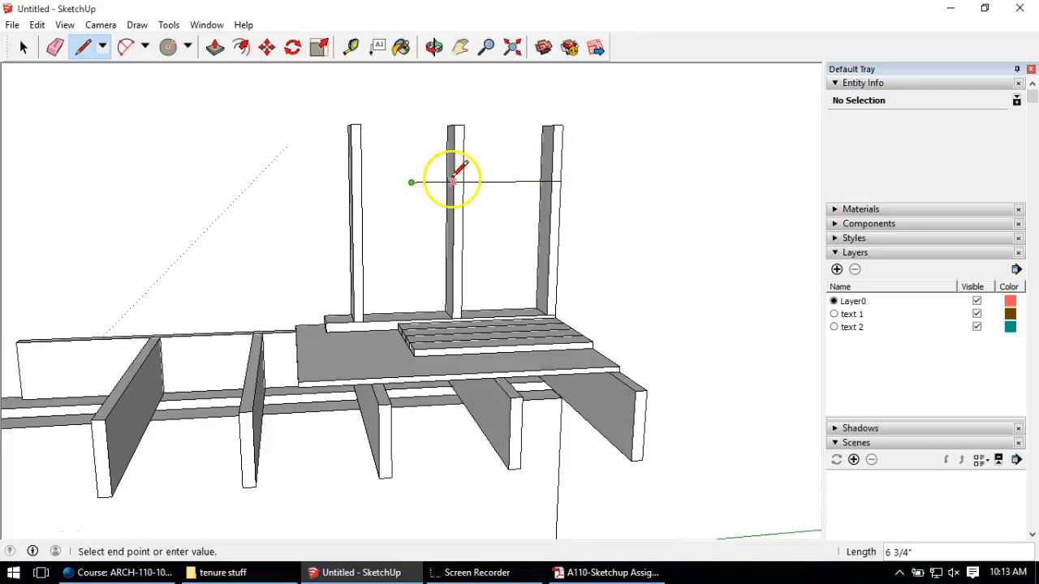
# Step: Bring the outline down to the sill and close it at the sill's right end
pyautogui.scroll(5, 397, 322)
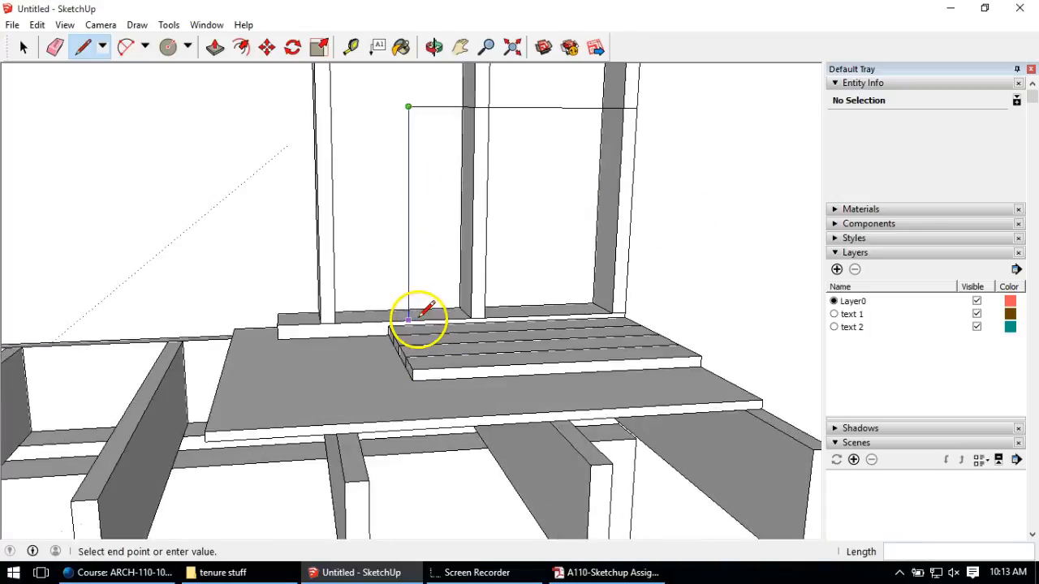
pyautogui.click(402, 328)
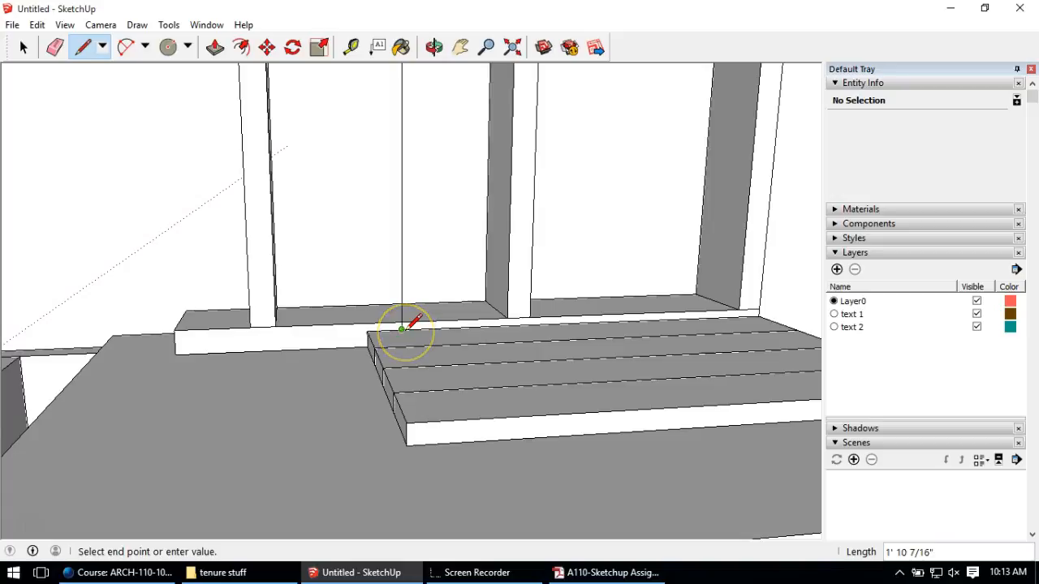
pyautogui.scroll(3, 402, 328)
pyautogui.click(400, 319)
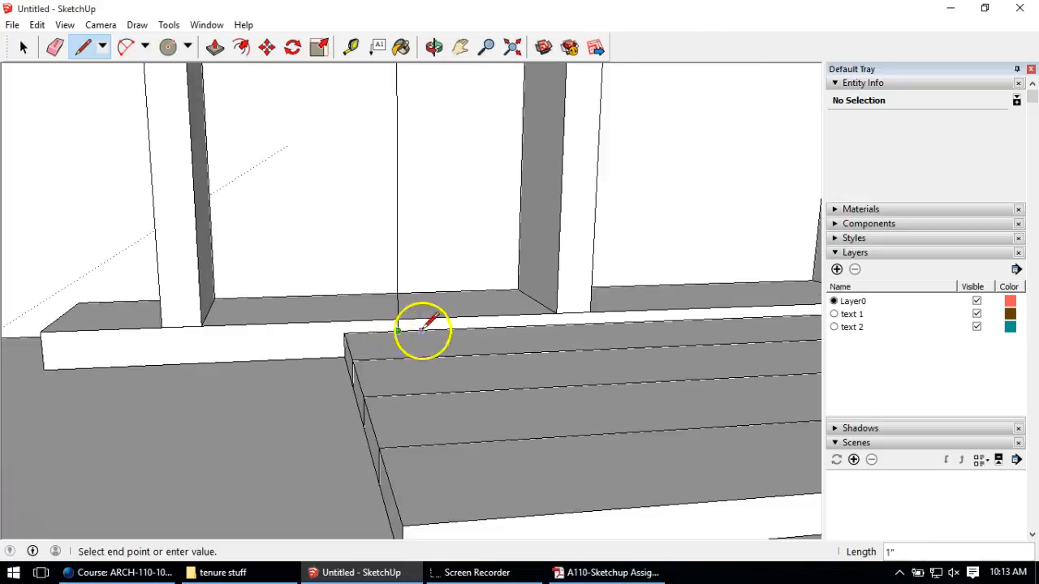
pyautogui.scroll(-4, 419, 329)
pyautogui.scroll(1, 707, 321)
pyautogui.click(687, 317)
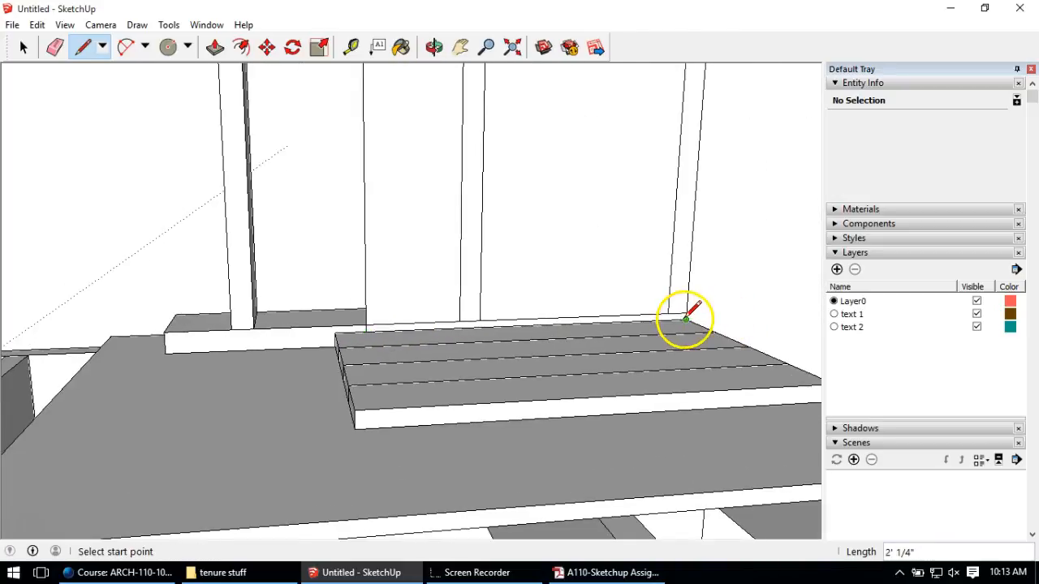
pyautogui.scroll(-2, 325, 280)
pyautogui.scroll(-2, 432, 288)
pyautogui.moveTo(311, 260); pyautogui.dragTo(562, 292, button='middle')
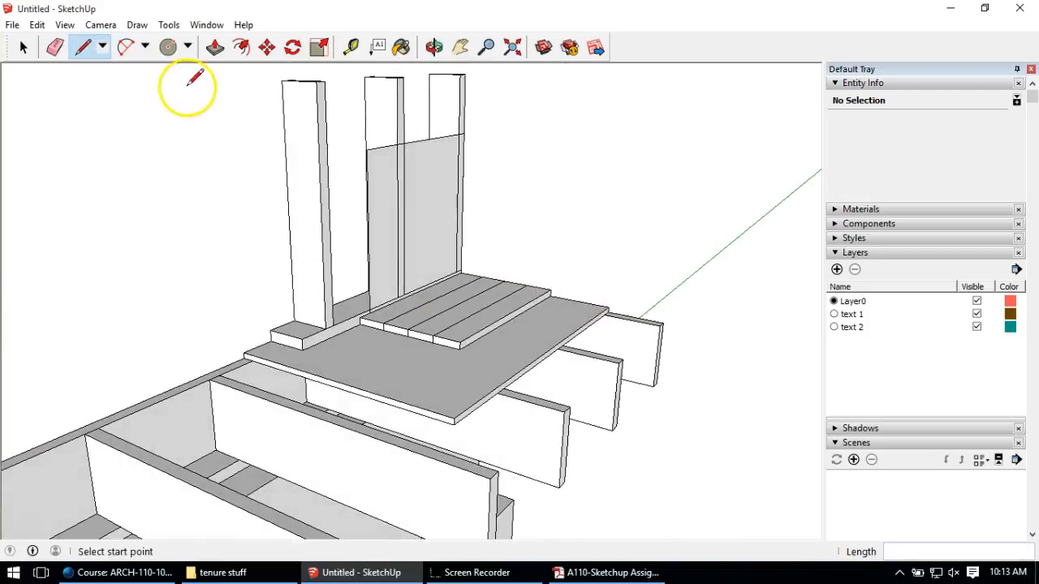
# Step: Pull the new wall panel face out 1/2 inch
pyautogui.click(215, 50)
pyautogui.click(436, 193)
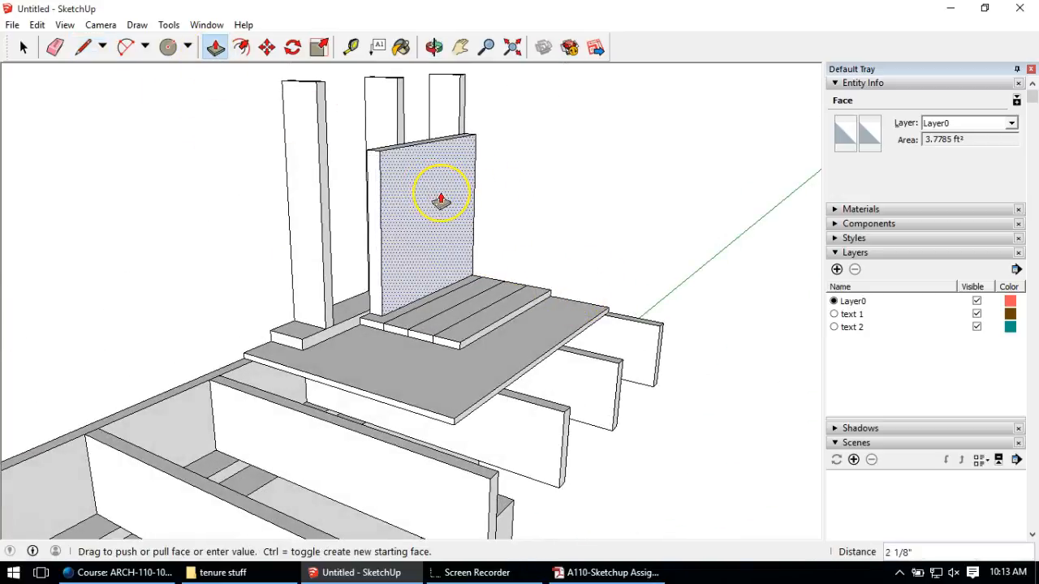
pyautogui.press('Return')
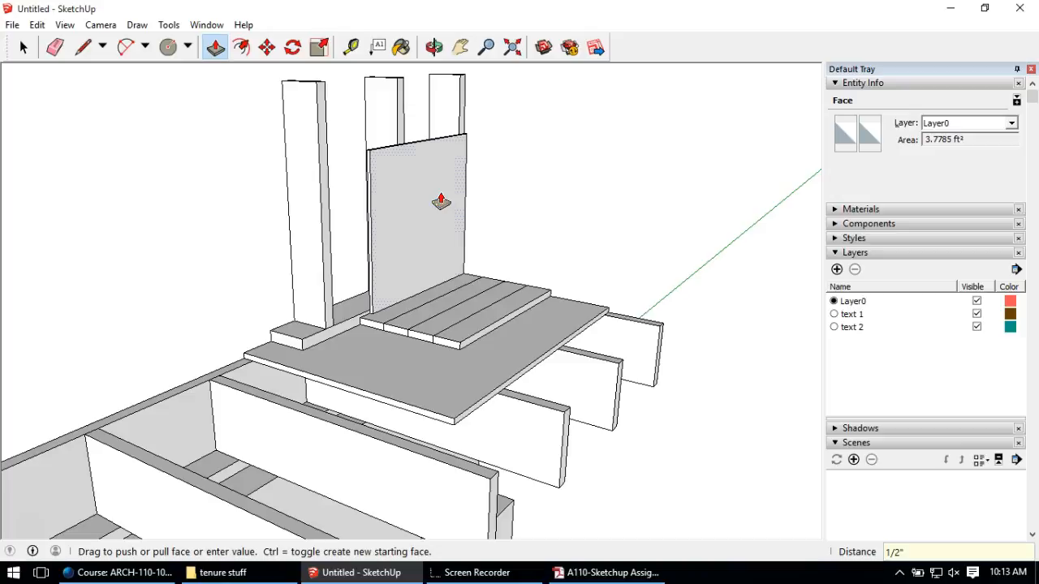
pyautogui.click(24, 47)
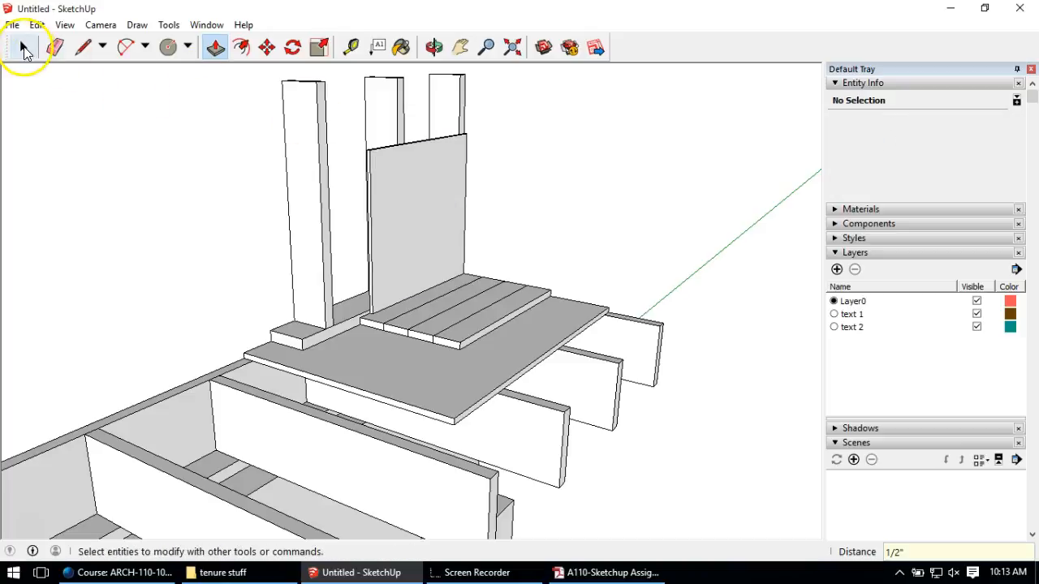
# Step: Open and exit the stud and tall post groups to check them
pyautogui.tripleClick(402, 178)
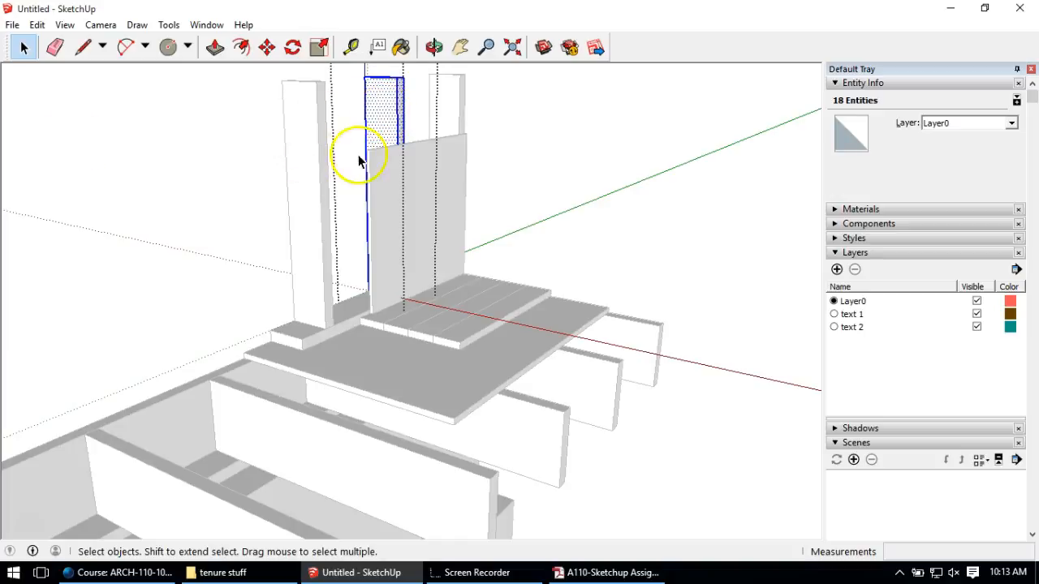
pyautogui.click(93, 134)
pyautogui.doubleClick(315, 173)
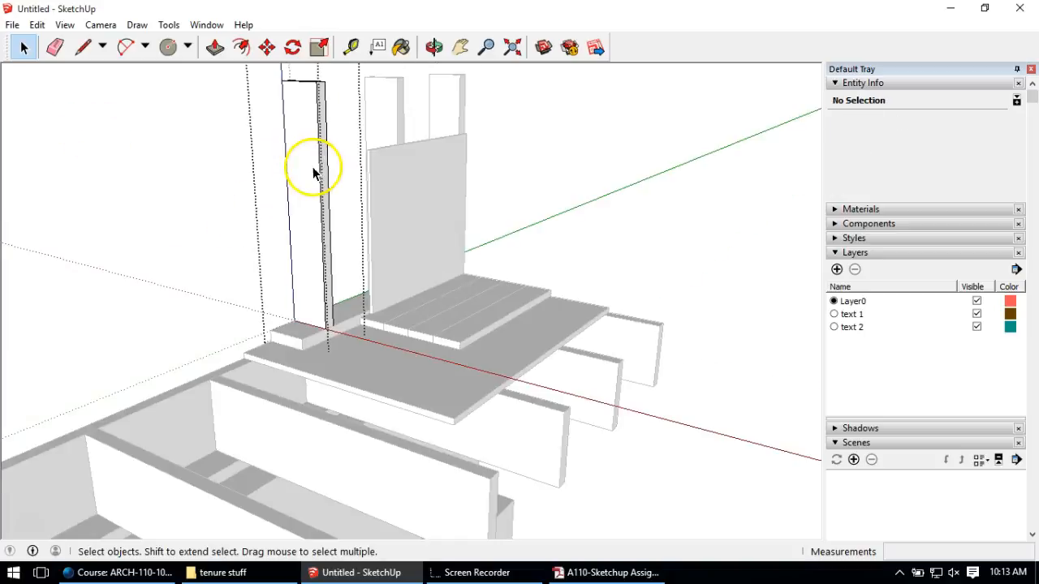
pyautogui.click(141, 128)
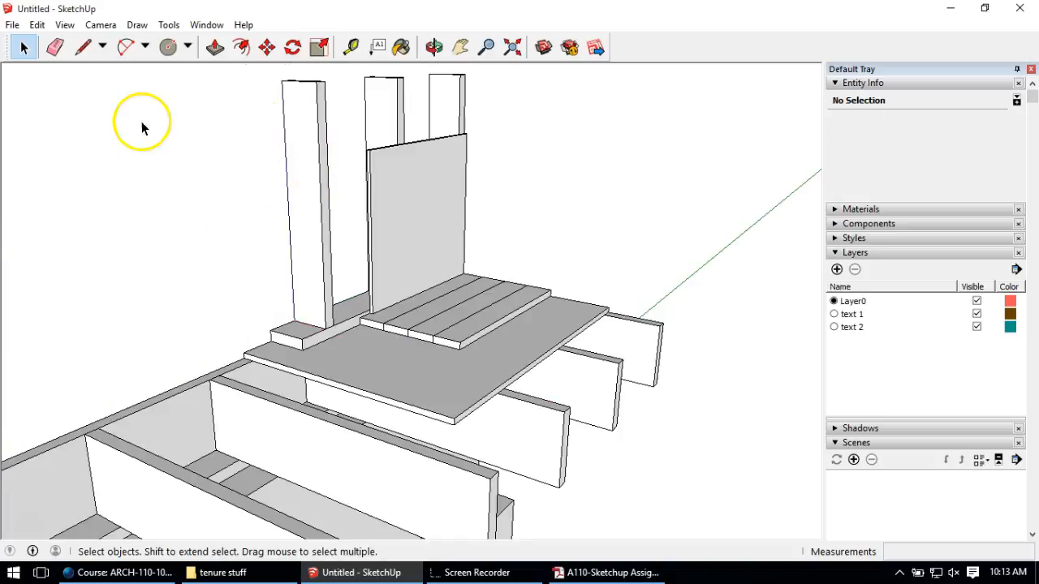
# Step: Make the wall panel a group and deselect it
pyautogui.tripleClick(426, 172)
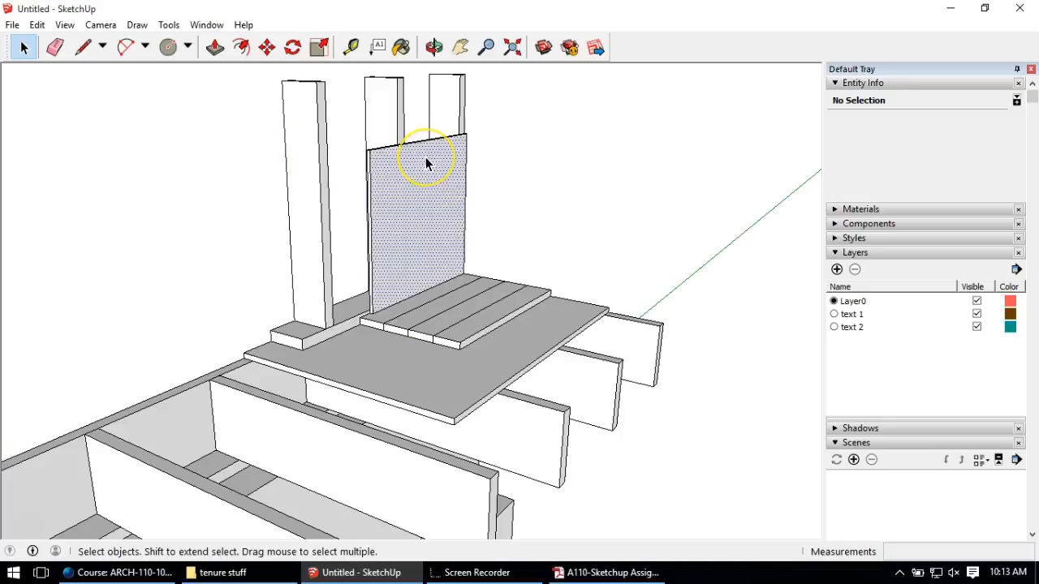
pyautogui.rightClick(426, 164)
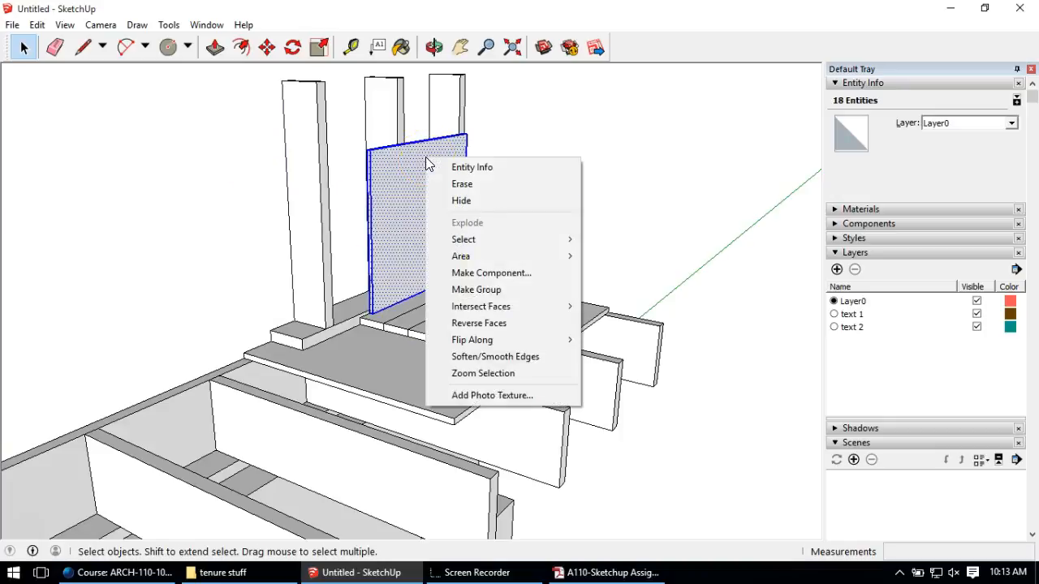
pyautogui.click(487, 286)
pyautogui.click(573, 185)
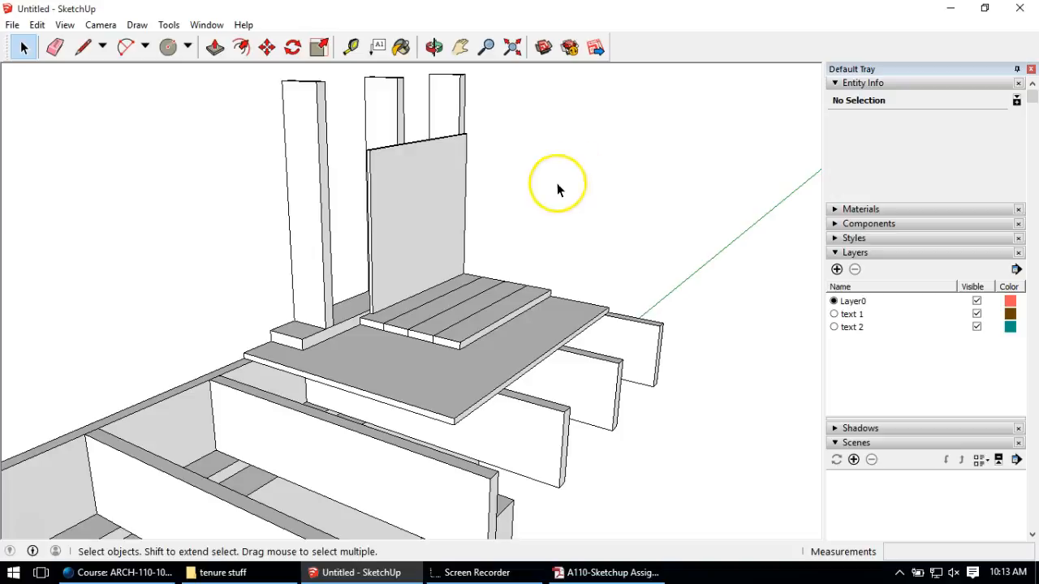
# Step: Outline a 4-inch-tall strip along the bottom of the wall face
pyautogui.moveTo(464, 257); pyautogui.dragTo(463, 248, button='middle')
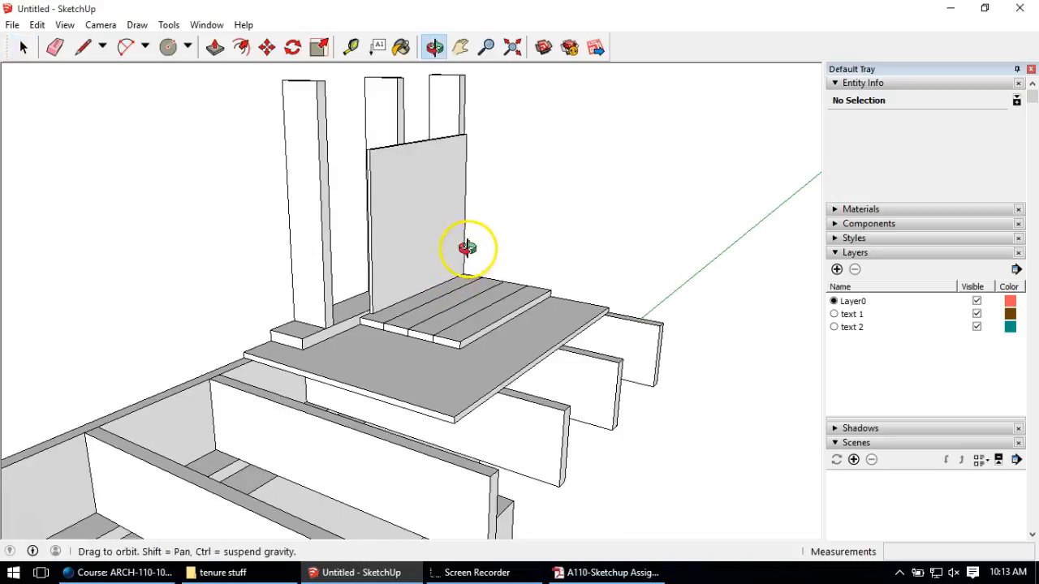
pyautogui.scroll(5, 458, 252)
pyautogui.click(81, 47)
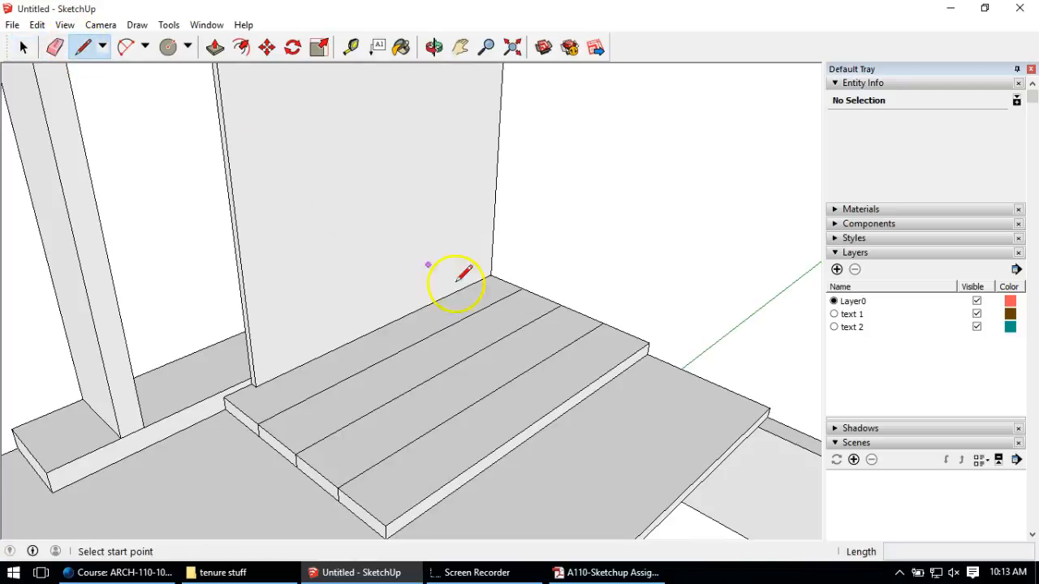
pyautogui.click(490, 276)
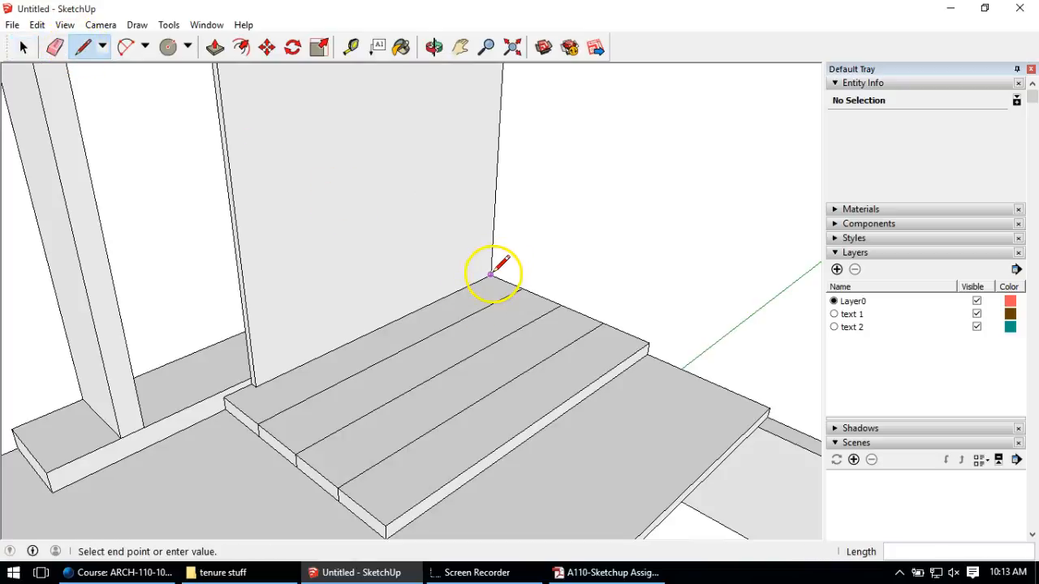
pyautogui.click(493, 232)
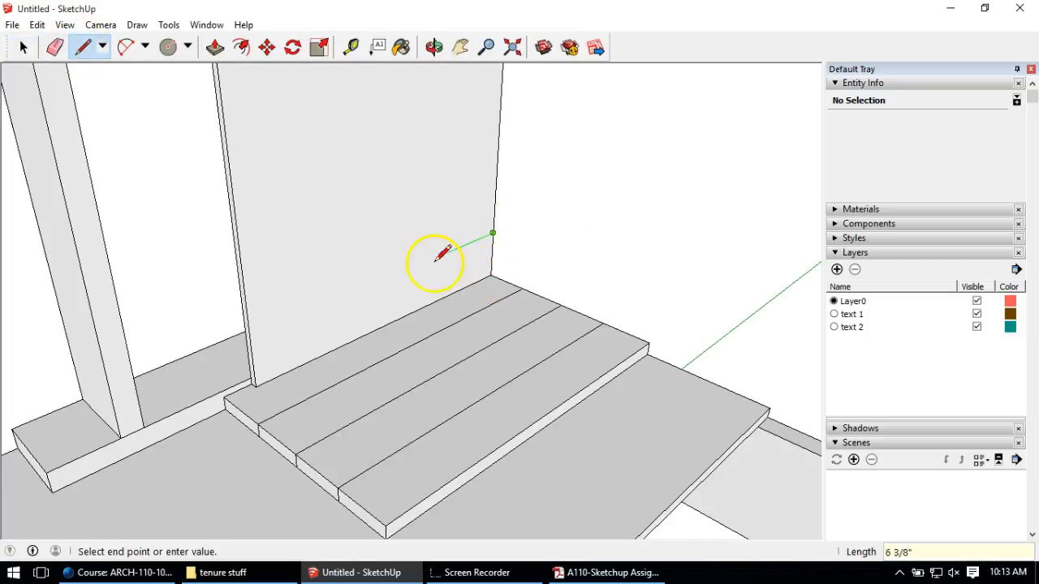
pyautogui.click(289, 320)
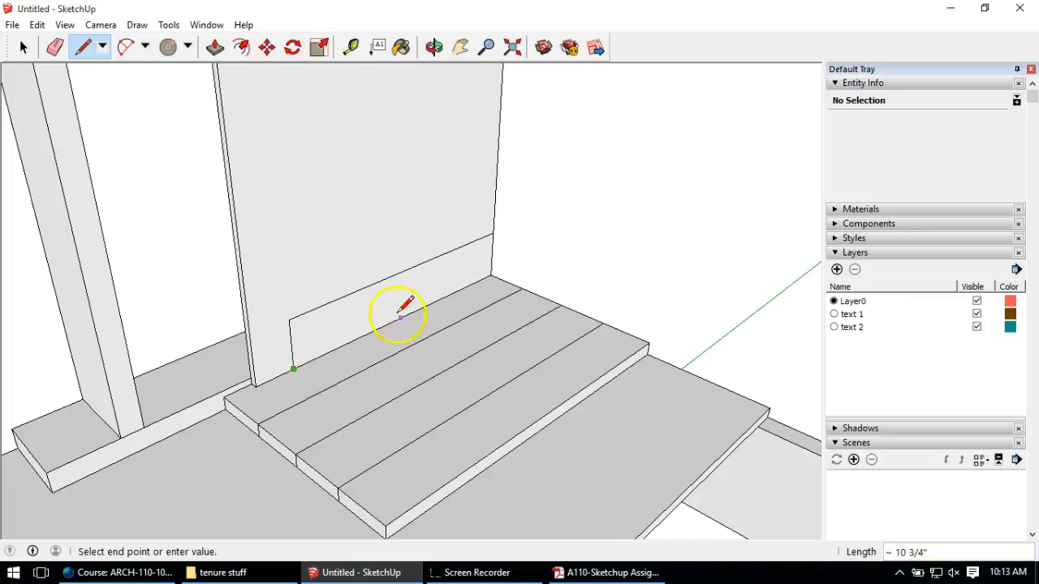
# Step: Pull the strip out 3/4 inch into a baseboard
pyautogui.click(215, 47)
pyautogui.click(336, 329)
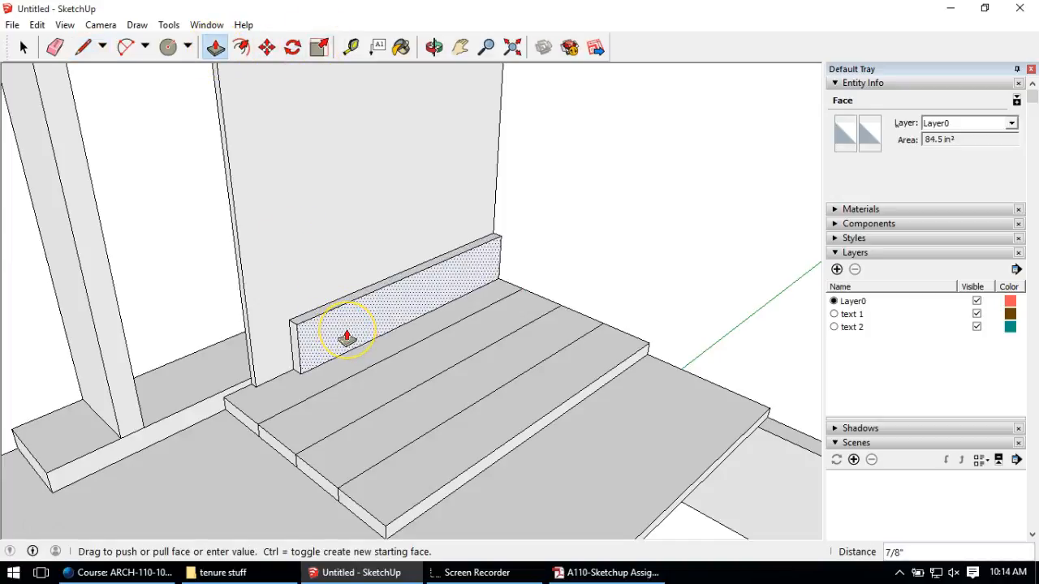
pyautogui.press('Return')
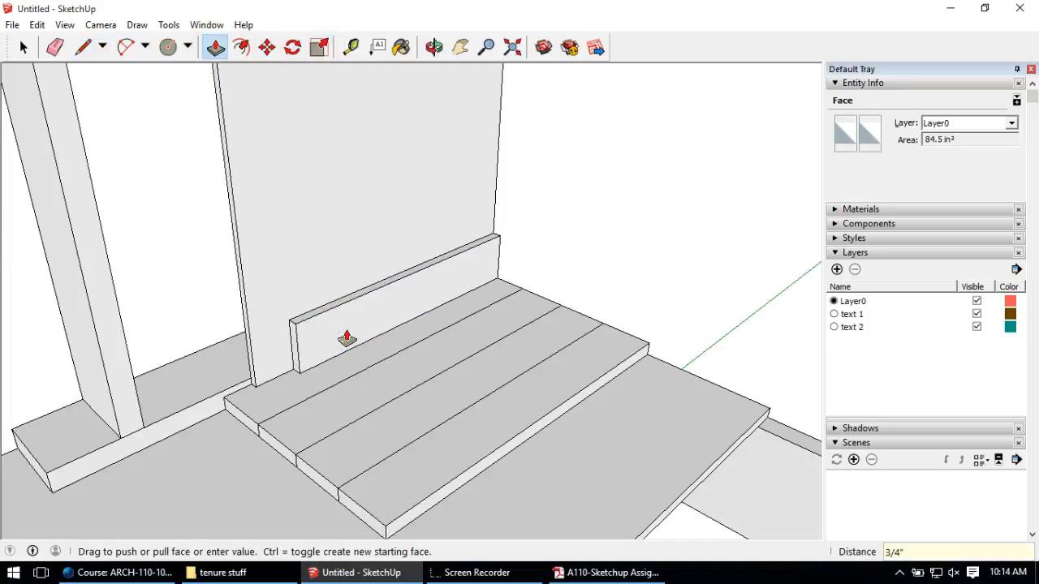
pyautogui.click(323, 484)
# Step: Orbit the model around to face the wall exterior
pyautogui.moveTo(249, 347); pyautogui.dragTo(341, 270, button='middle')
pyautogui.scroll(-3, 341, 270)
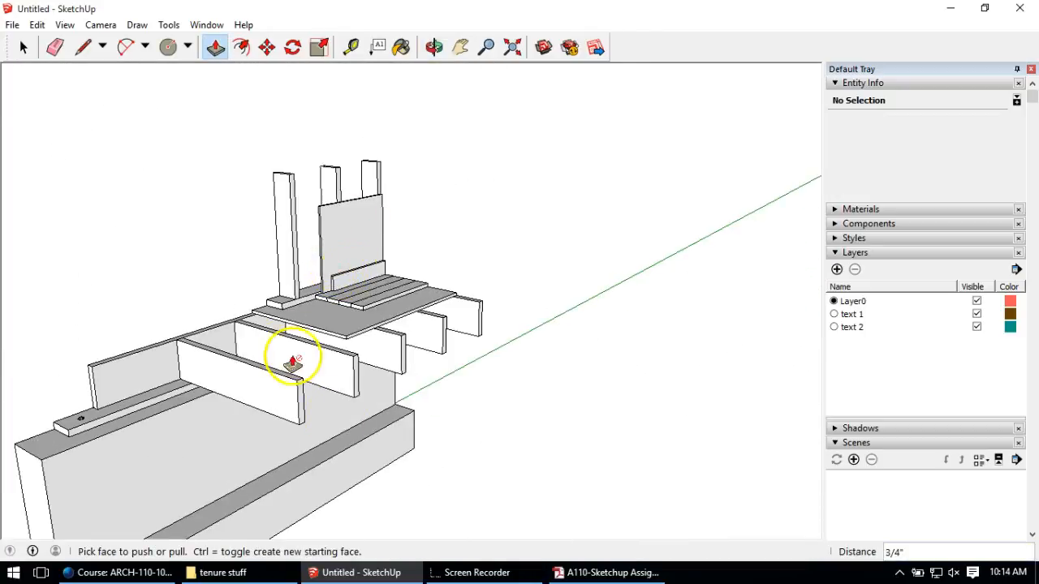
pyautogui.scroll(-2, 290, 352)
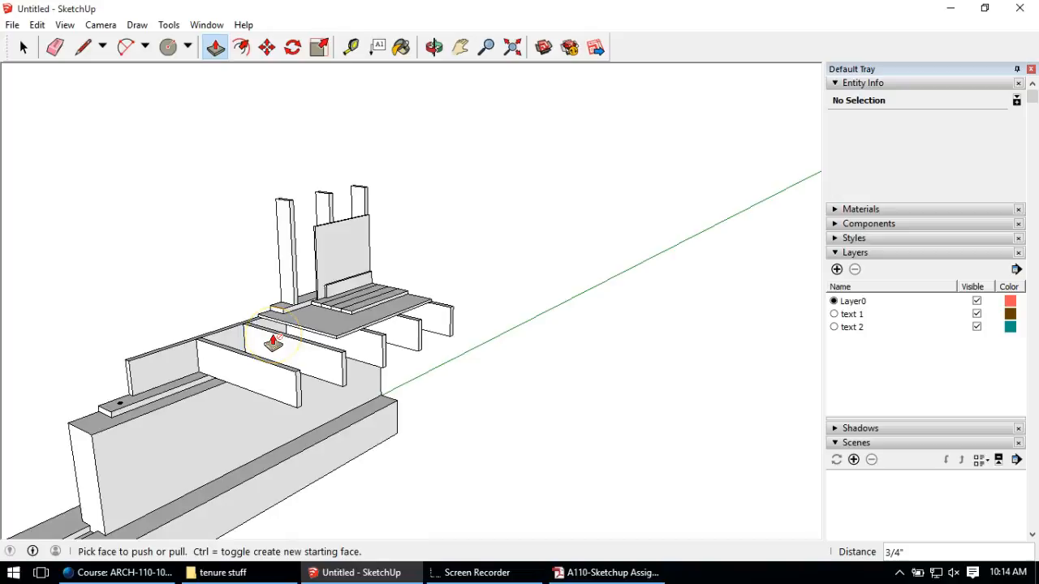
pyautogui.moveTo(278, 336); pyautogui.dragTo(413, 208, button='middle')
pyautogui.moveTo(436, 253); pyautogui.dragTo(18, 343, button='middle')
pyautogui.moveTo(552, 268); pyautogui.dragTo(264, 258, button='middle')
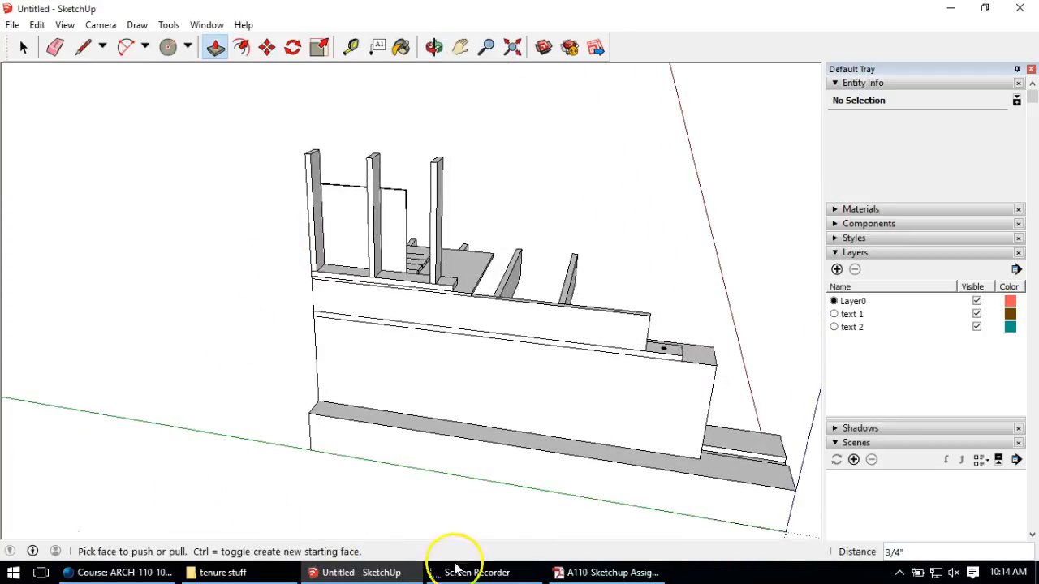
pyautogui.click(579, 569)
pyautogui.scroll(-2, 468, 377)
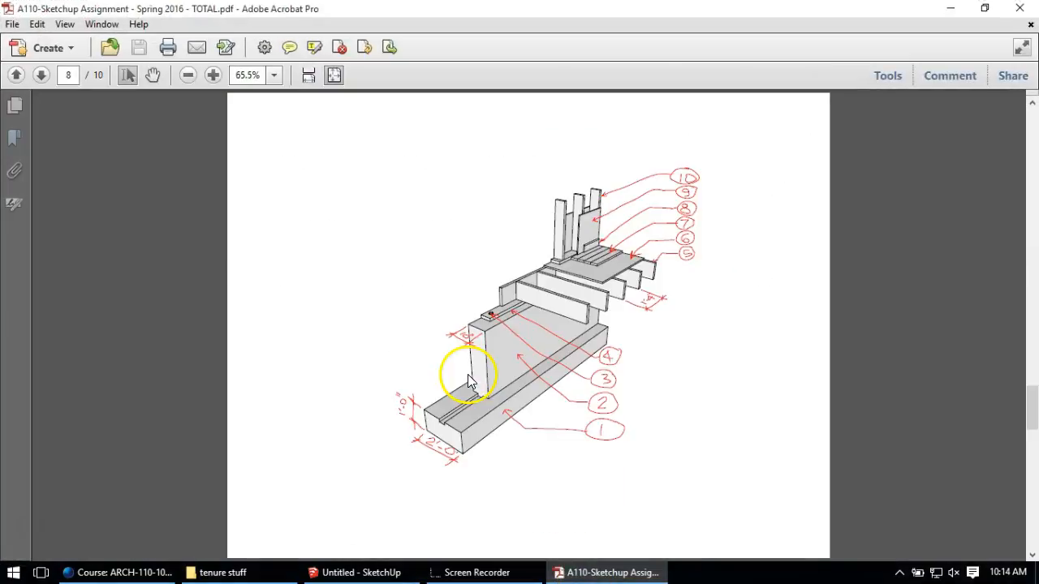
pyautogui.scroll(-1, 560, 271)
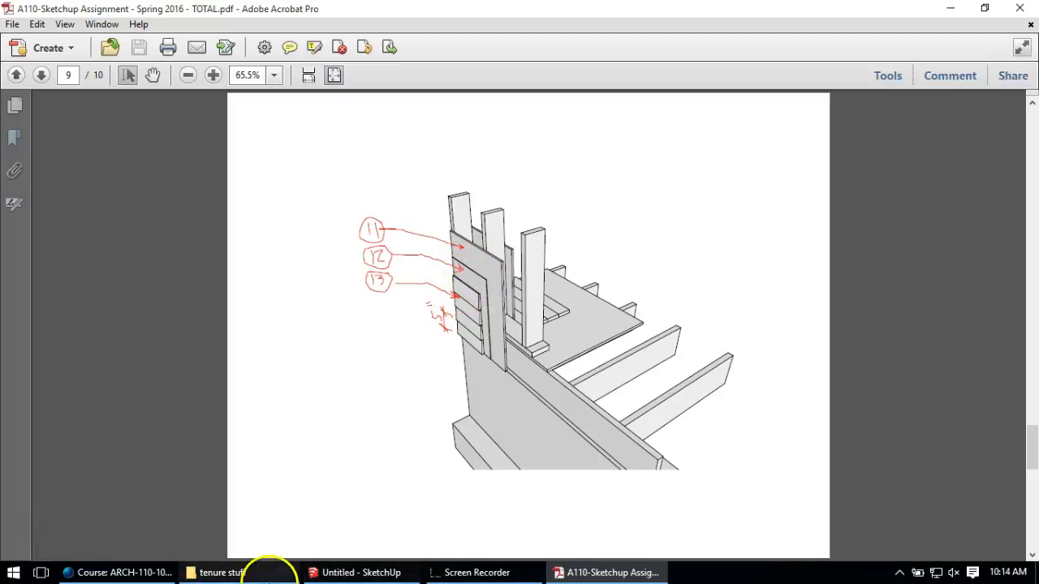
pyautogui.click(346, 573)
pyautogui.moveTo(309, 232)
pyautogui.mouseDown(button='middle')
pyautogui.moveTo(233, 225)
pyautogui.moveTo(224, 234)
pyautogui.mouseUp(button='middle')
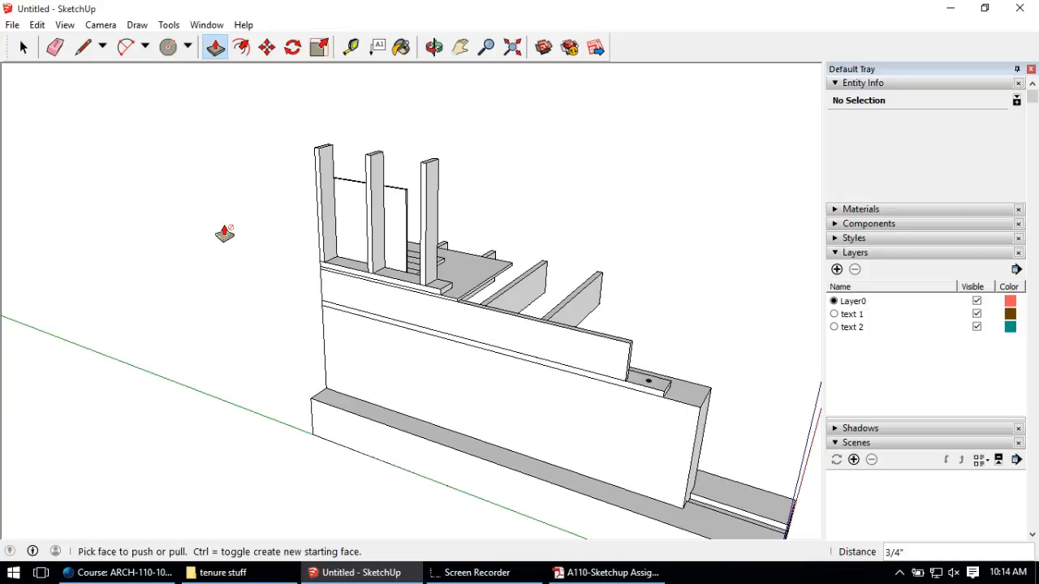
pyautogui.moveTo(343, 232); pyautogui.dragTo(398, 211, button='middle')
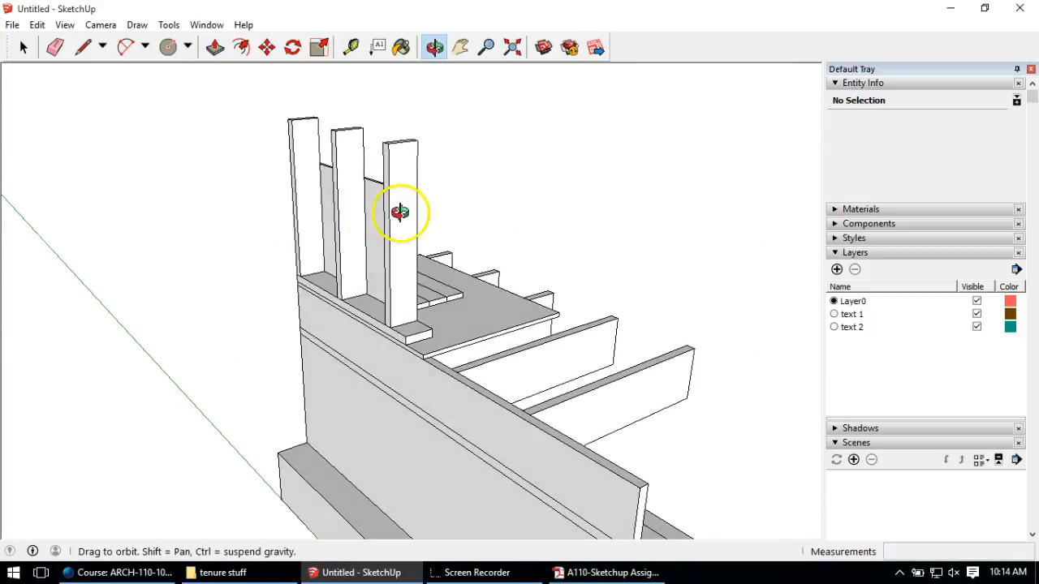
# Step: Outline a rectangular face across the studs' outer side
pyautogui.click(84, 46)
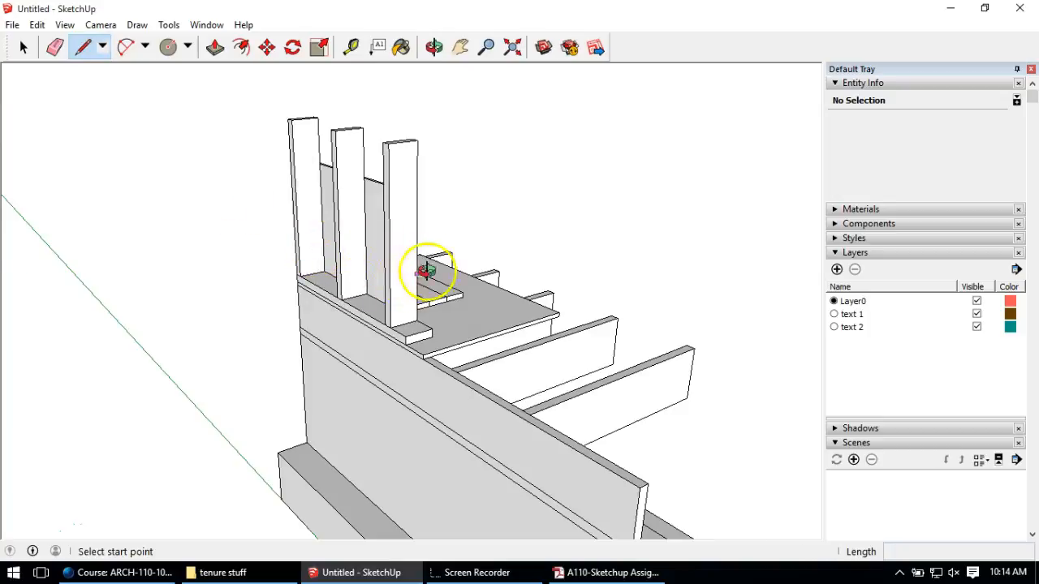
pyautogui.scroll(6, 324, 366)
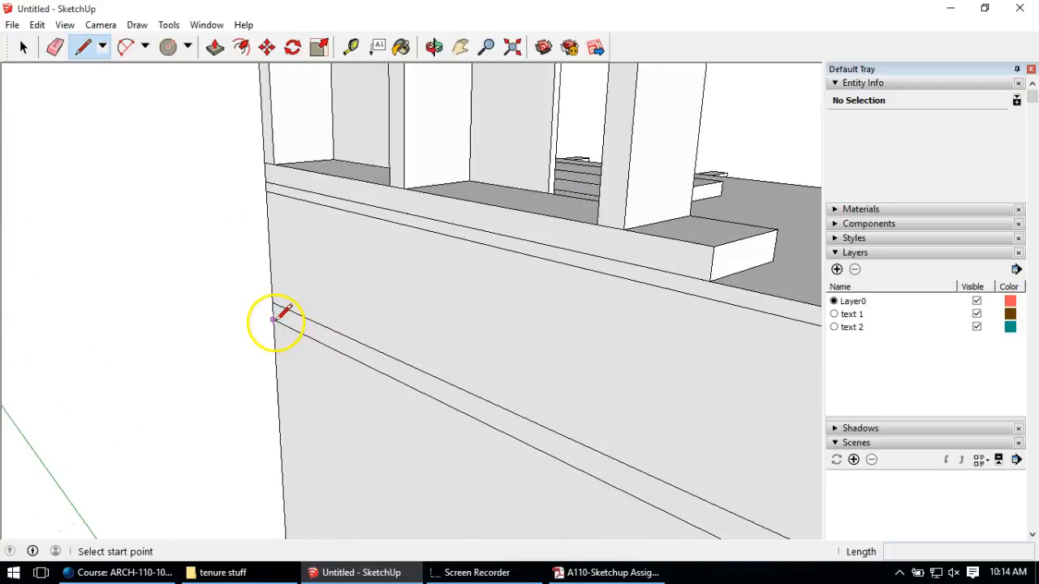
pyautogui.click(273, 318)
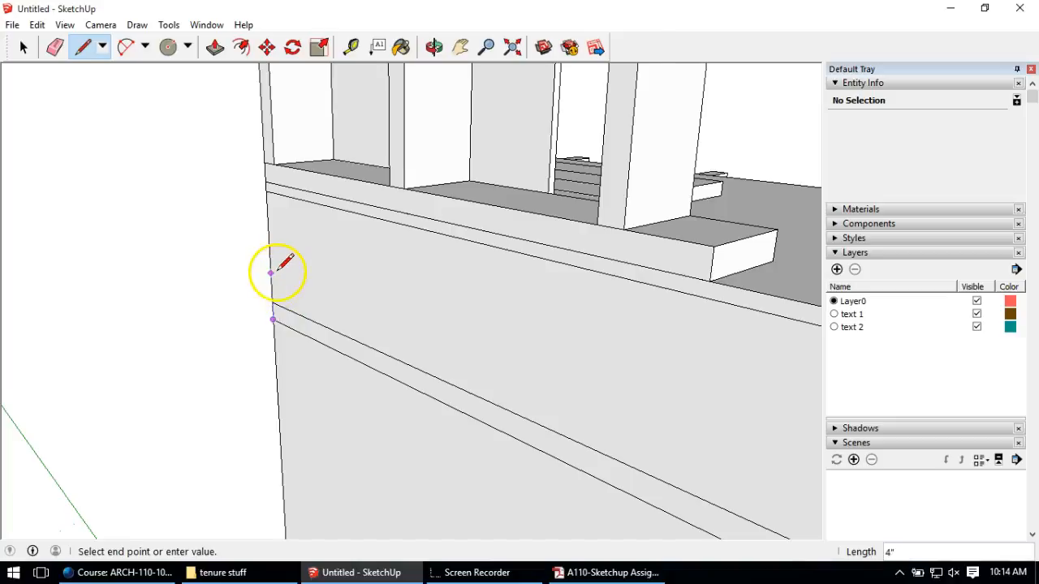
pyautogui.scroll(-3, 276, 268)
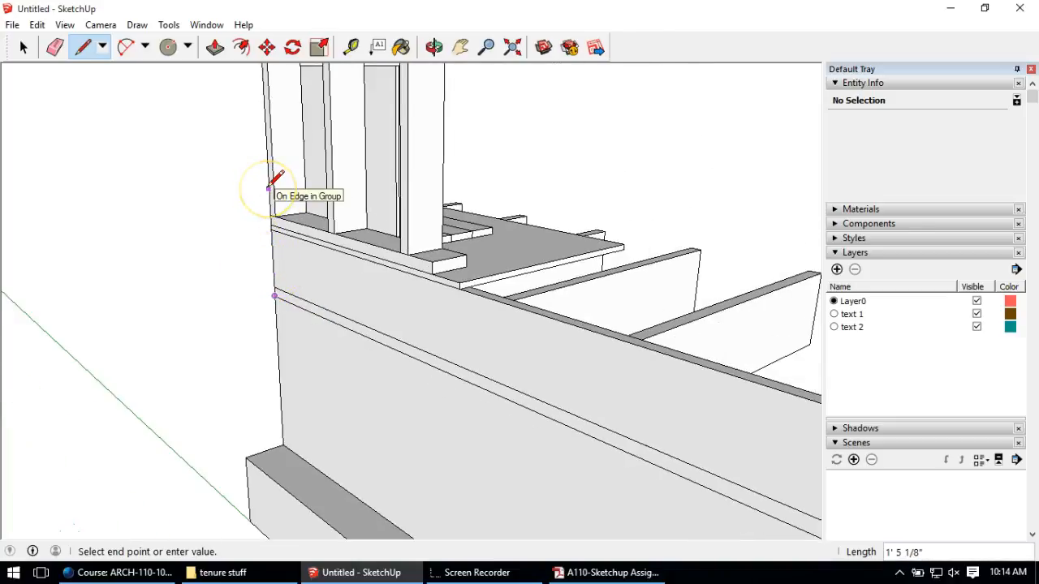
pyautogui.scroll(-3, 272, 179)
pyautogui.moveTo(281, 121); pyautogui.dragTo(278, 151, button='middle')
pyautogui.moveTo(250, 97); pyautogui.dragTo(765, 181, button='middle')
pyautogui.moveTo(625, 116); pyautogui.dragTo(477, 170, button='middle')
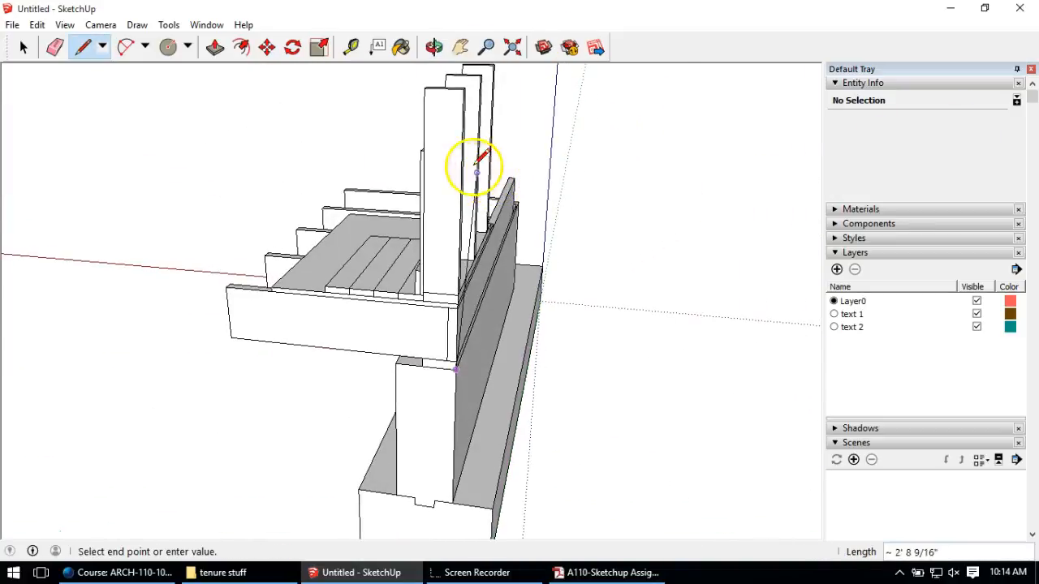
pyautogui.moveTo(609, 128); pyautogui.dragTo(139, 184, button='middle')
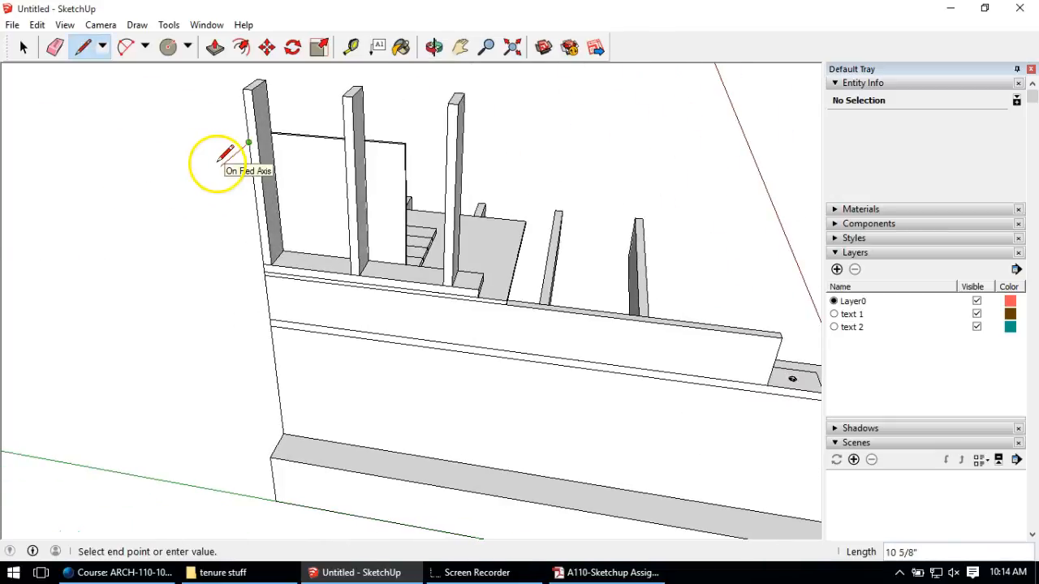
pyautogui.moveTo(244, 161); pyautogui.dragTo(461, 165, button='middle')
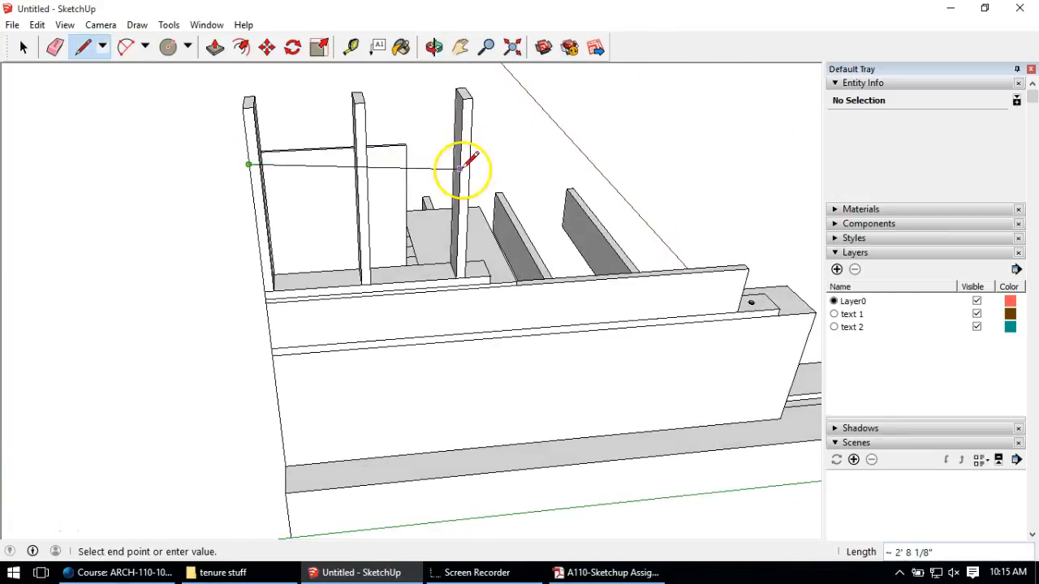
pyautogui.click(410, 156)
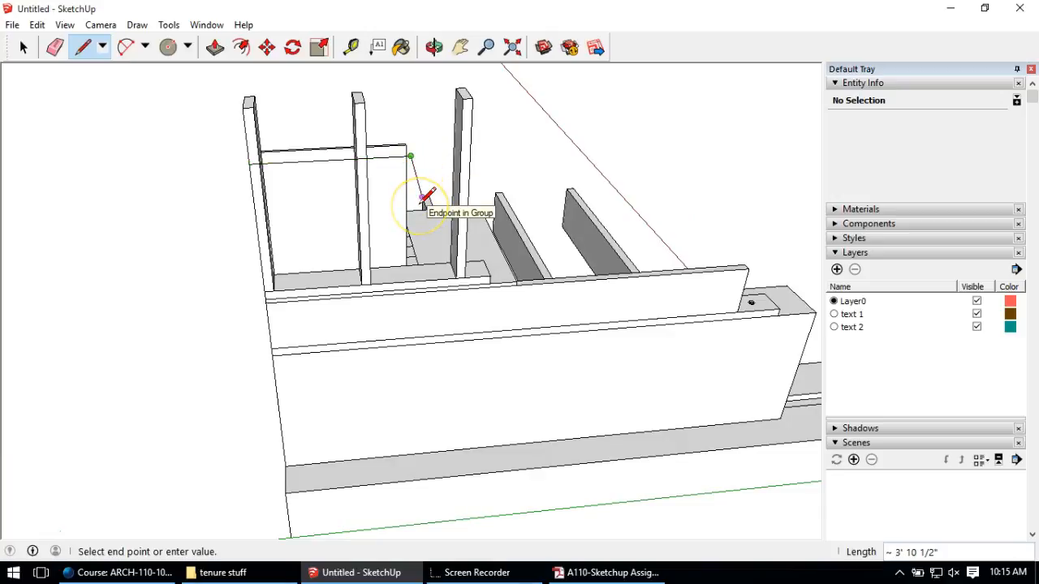
pyautogui.click(410, 345)
pyautogui.click(274, 350)
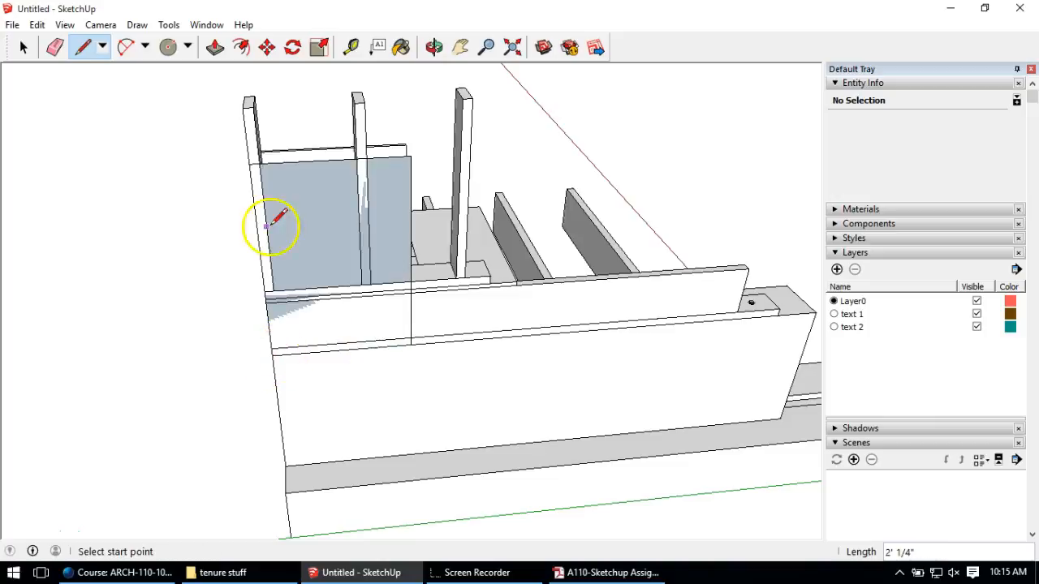
# Step: Push the new sheathing face out 1/2 inch
pyautogui.click(213, 48)
pyautogui.click(287, 181)
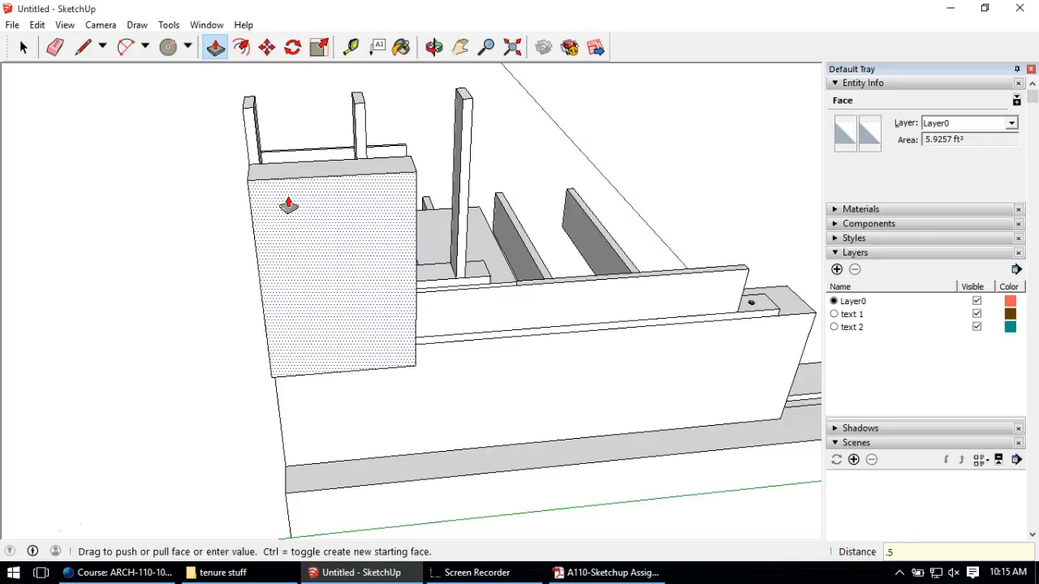
pyautogui.press('Return')
pyautogui.click(220, 115)
# Step: Group the whole sheathing panel as one solid
pyautogui.click(23, 47)
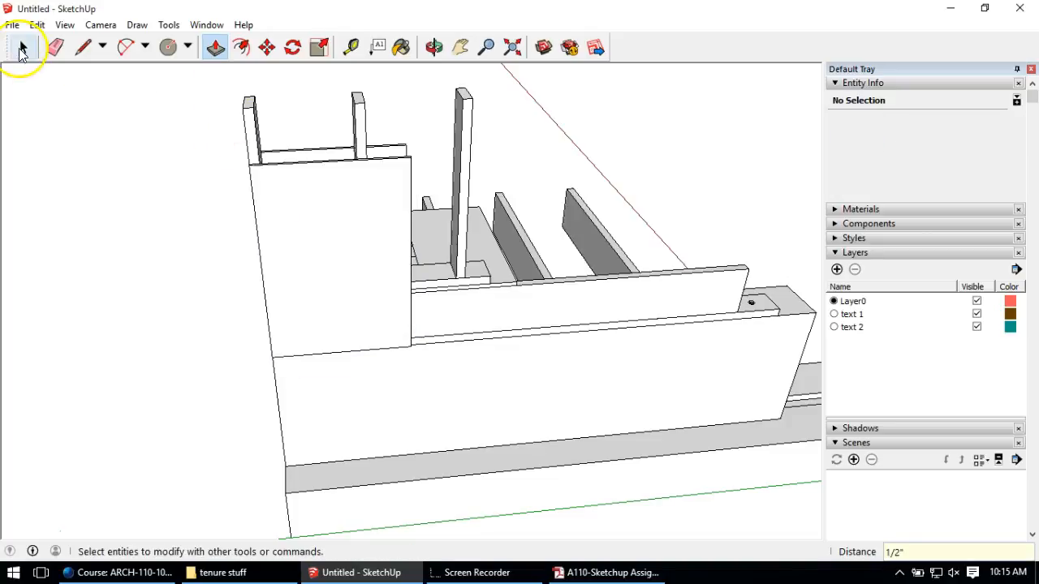
pyautogui.click(240, 162)
pyautogui.tripleClick(338, 292)
pyautogui.rightClick(339, 292)
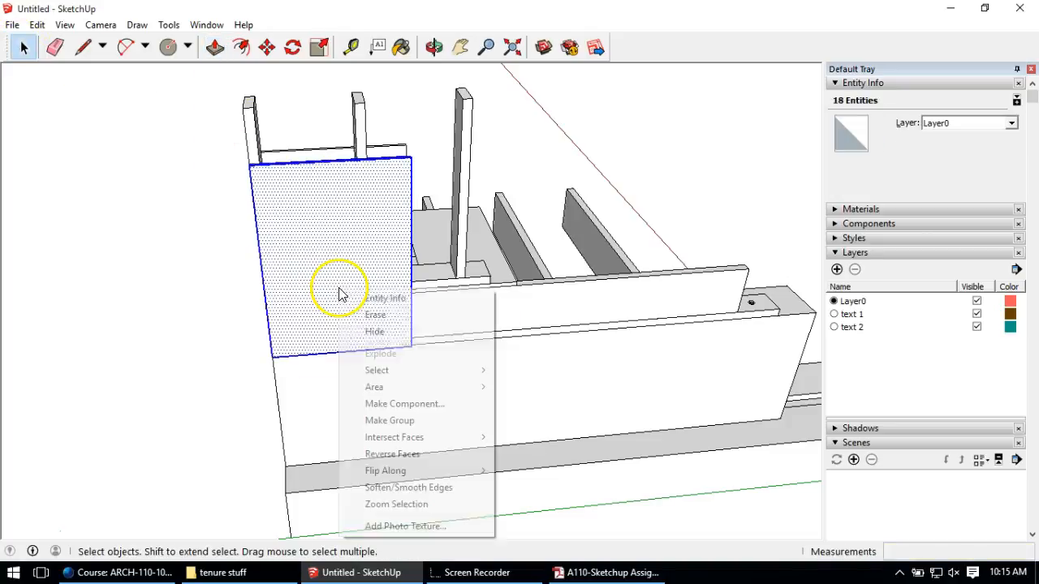
pyautogui.click(390, 420)
# Step: Outline a new face on the tall panel's outer surface
pyautogui.click(150, 323)
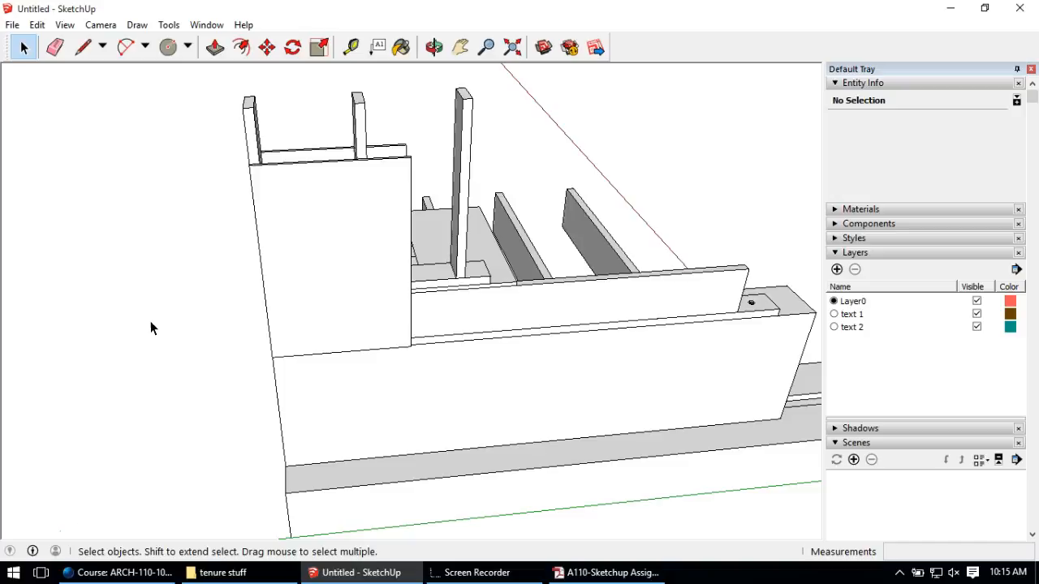
pyautogui.moveTo(152, 328)
pyautogui.mouseDown(button='middle')
pyautogui.moveTo(395, 208)
pyautogui.moveTo(232, 199)
pyautogui.moveTo(332, 170)
pyautogui.mouseUp(button='middle')
pyautogui.click(83, 47)
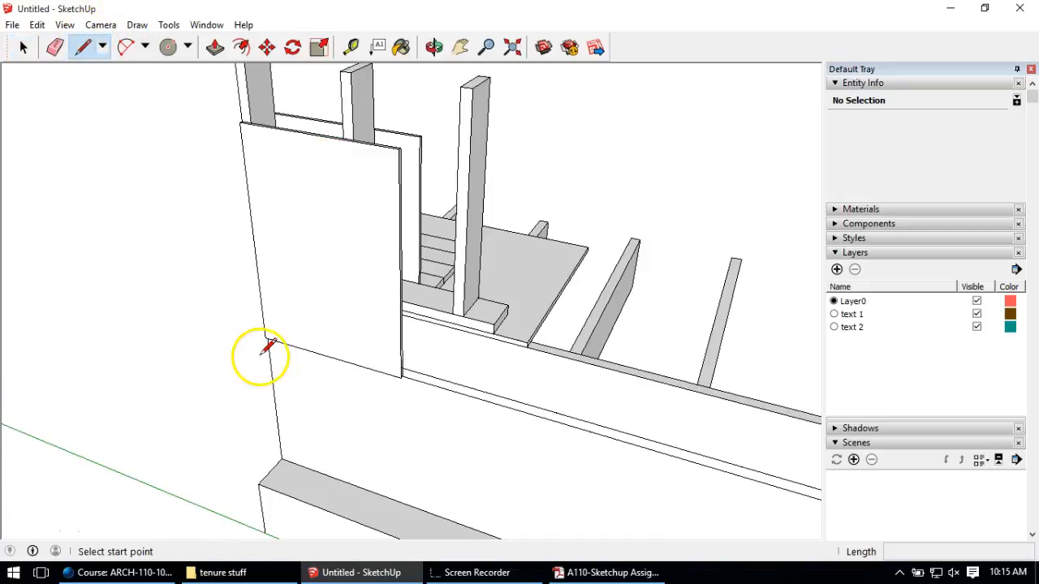
pyautogui.click(266, 337)
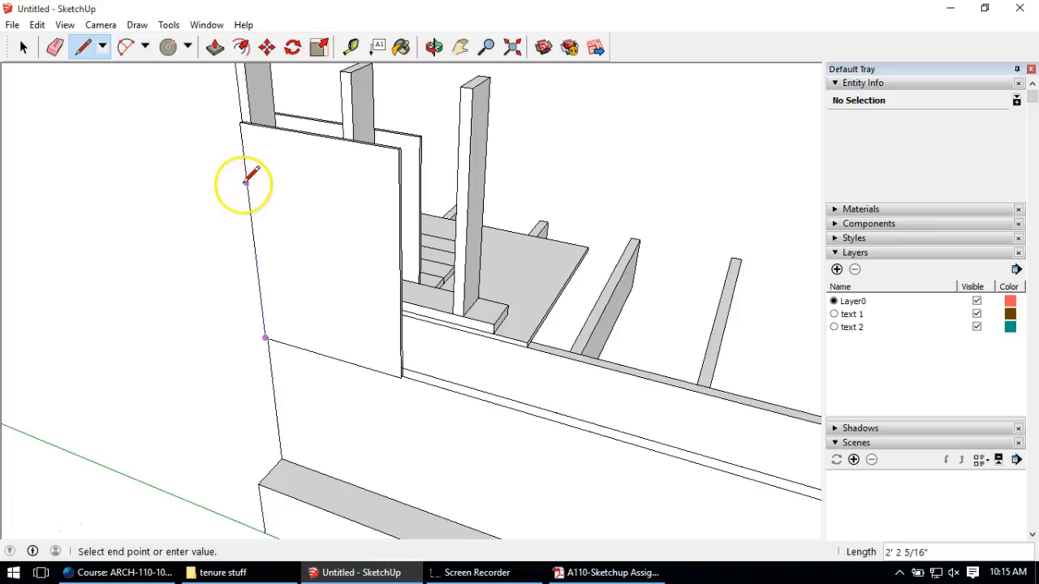
pyautogui.moveTo(309, 376)
pyautogui.mouseDown(button='middle')
pyautogui.moveTo(405, 186)
pyautogui.moveTo(643, 109)
pyautogui.moveTo(290, 304)
pyautogui.moveTo(216, 214)
pyautogui.moveTo(190, 299)
pyautogui.moveTo(134, 341)
pyautogui.mouseUp(button='middle')
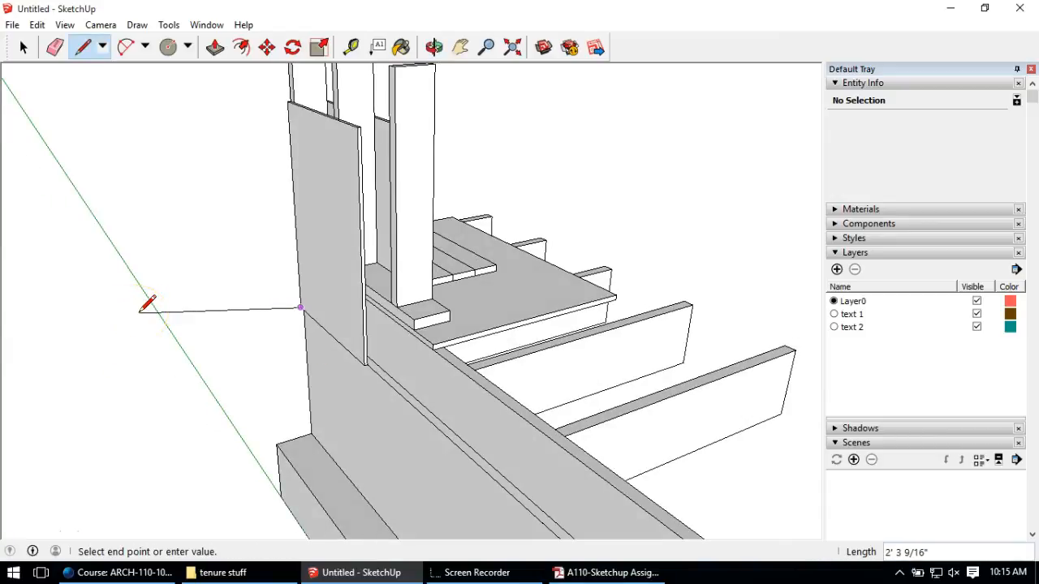
pyautogui.click(290, 152)
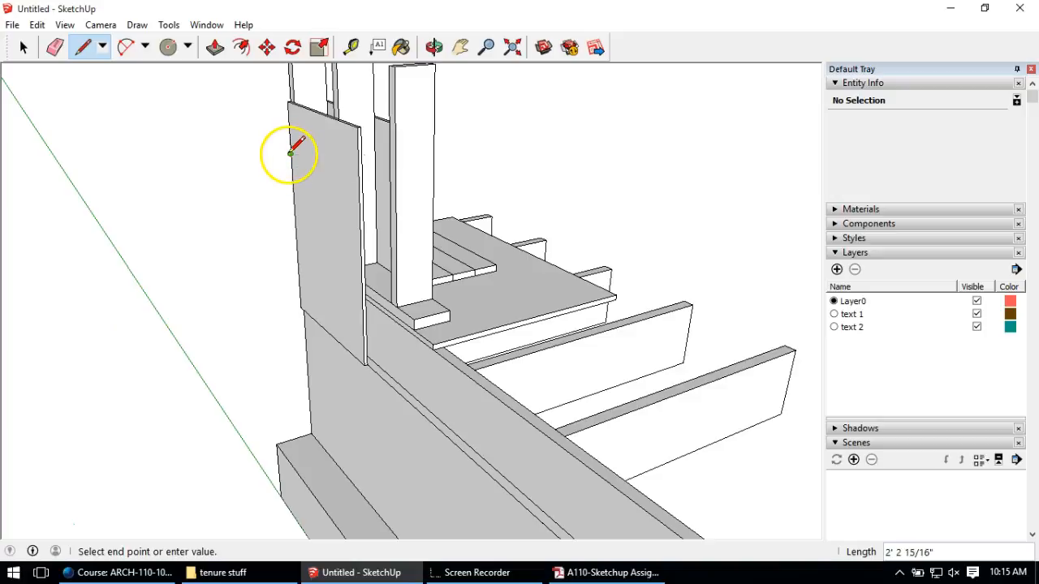
pyautogui.click(338, 177)
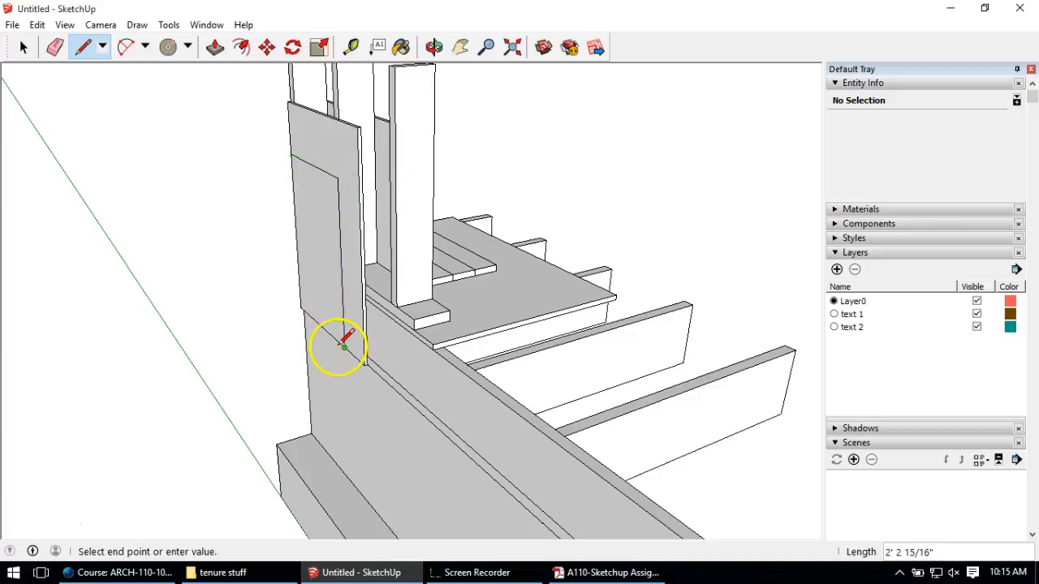
pyautogui.click(300, 308)
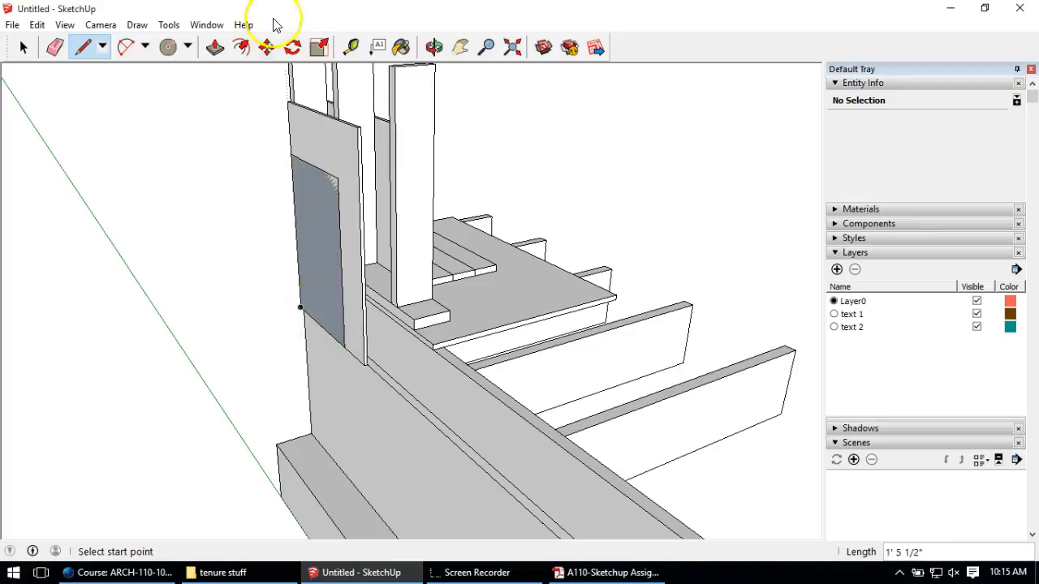
# Step: Pull the new face out about 0.1 inch into a thin layer
pyautogui.click(216, 47)
pyautogui.click(309, 216)
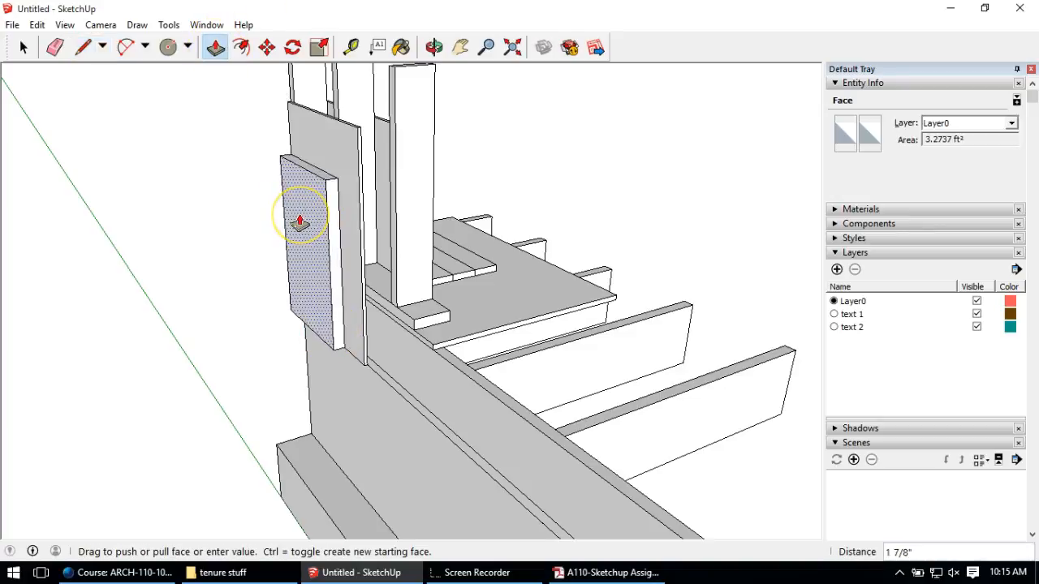
pyautogui.press('Return')
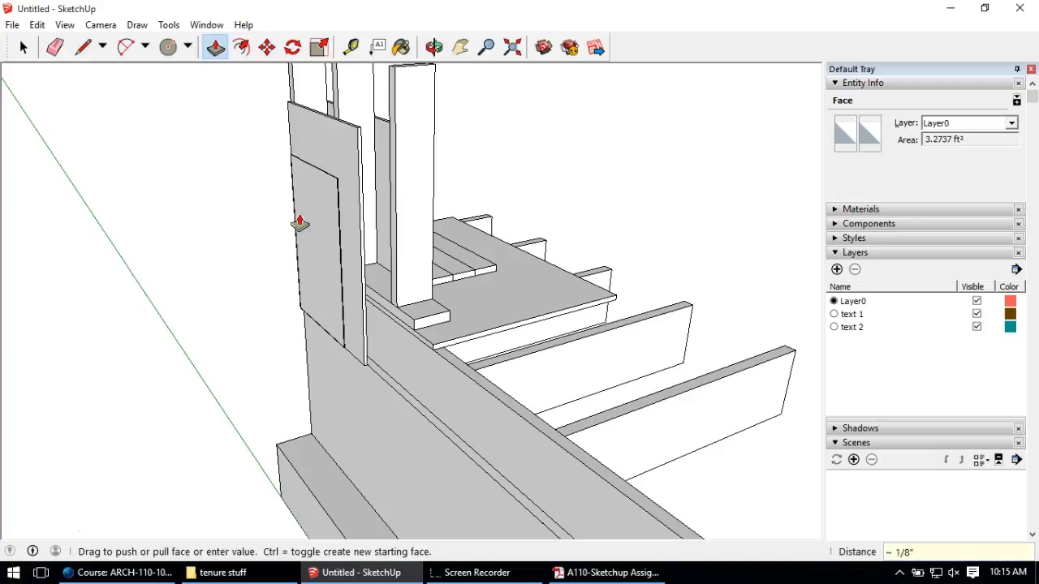
# Step: Group the thin layer's geometry into one solid
pyautogui.click(23, 47)
pyautogui.click(318, 254)
pyautogui.tripleClick(319, 251)
pyautogui.rightClick(319, 252)
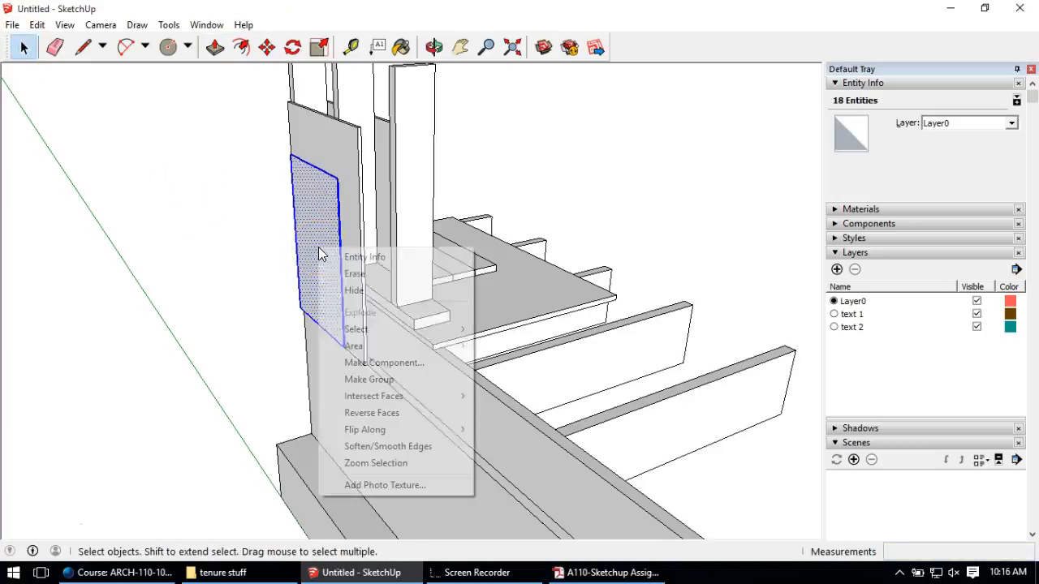
pyautogui.click(363, 380)
# Step: Orbit around the wall to inspect the new layer
pyautogui.click(251, 229)
pyautogui.moveTo(251, 229); pyautogui.dragTo(512, 223, button='middle')
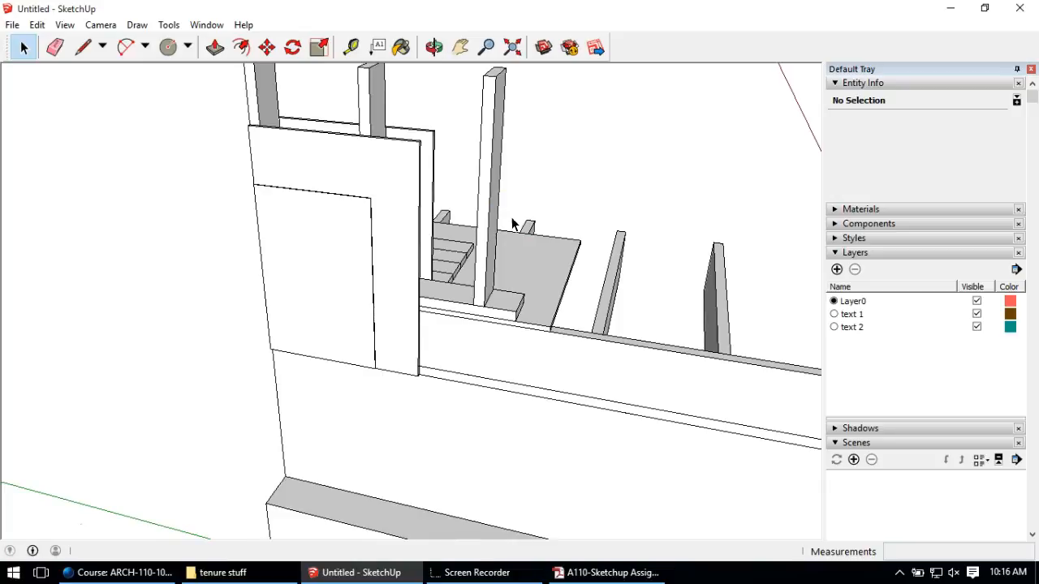
pyautogui.click(459, 164)
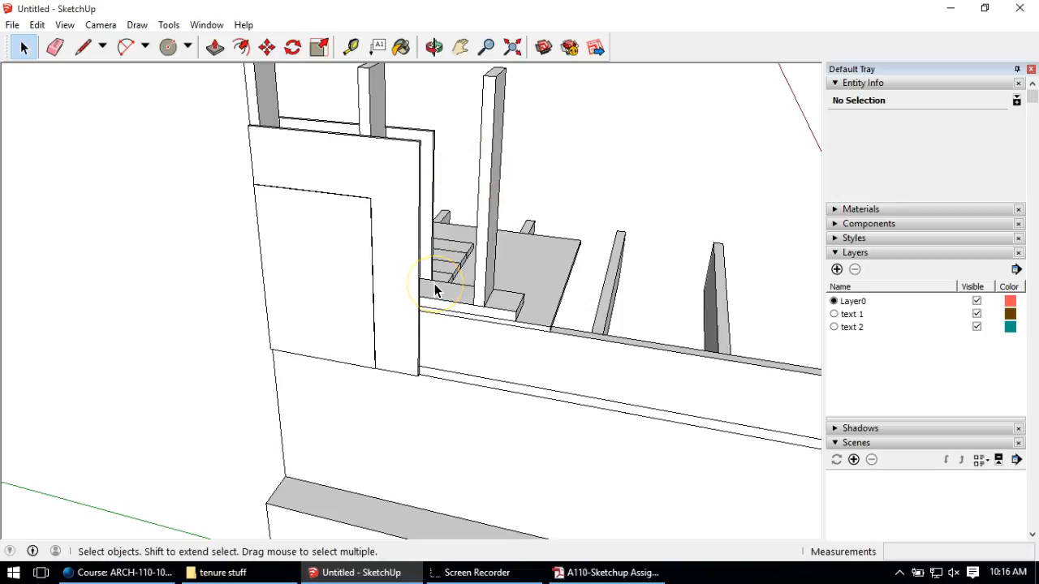
pyautogui.moveTo(435, 290)
pyautogui.mouseDown(button='middle')
pyautogui.moveTo(303, 310)
pyautogui.moveTo(204, 230)
pyautogui.moveTo(123, 259)
pyautogui.moveTo(202, 258)
pyautogui.moveTo(294, 352)
pyautogui.mouseUp(button='middle')
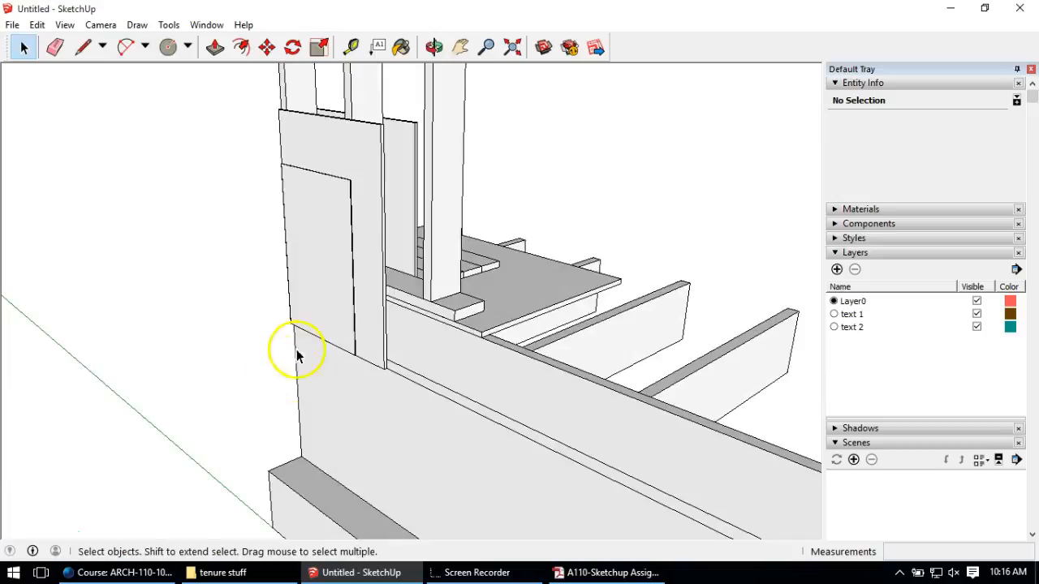
pyautogui.scroll(5, 295, 301)
# Step: Draw a 5-inch-tall rectangle at the wall panel's bottom corner
pyautogui.moveTo(257, 320); pyautogui.dragTo(206, 268, button='middle')
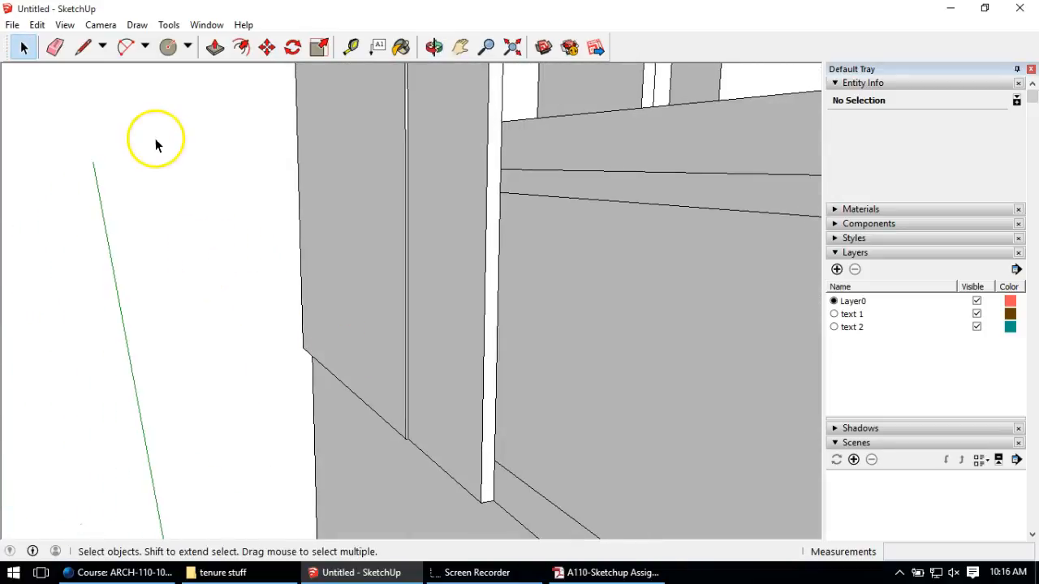
pyautogui.click(82, 47)
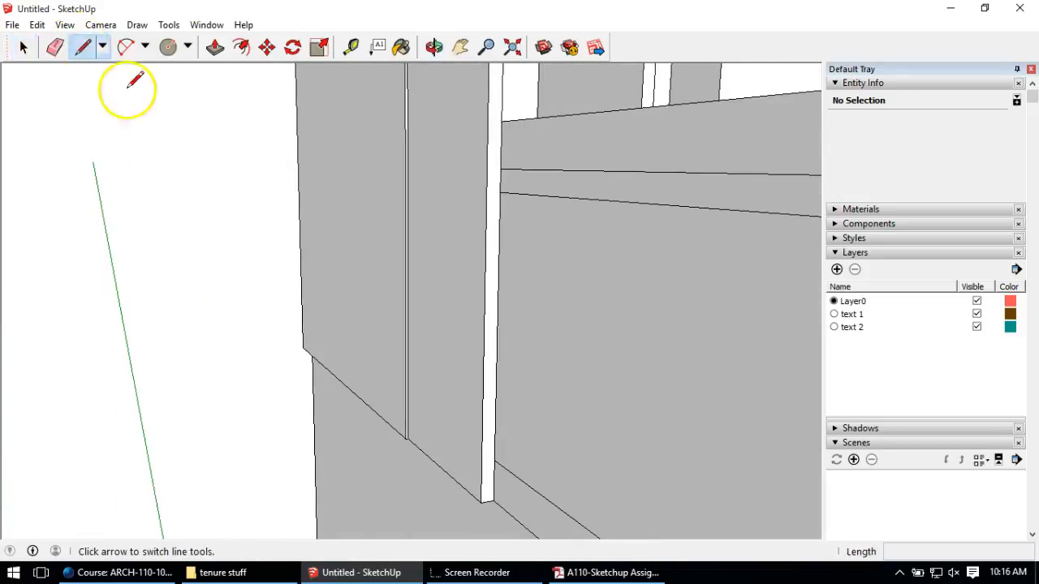
pyautogui.click(405, 438)
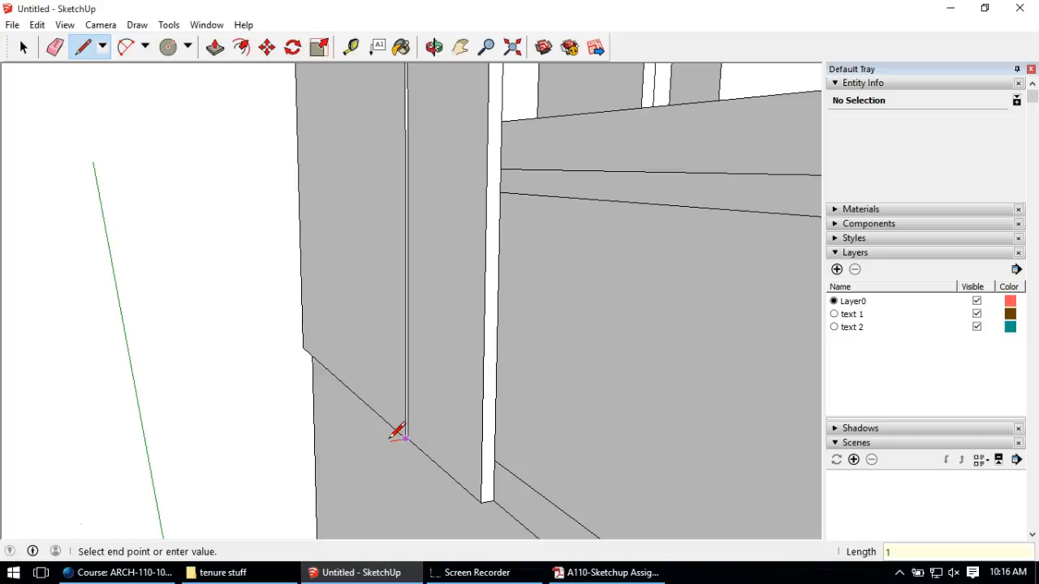
pyautogui.click(397, 347)
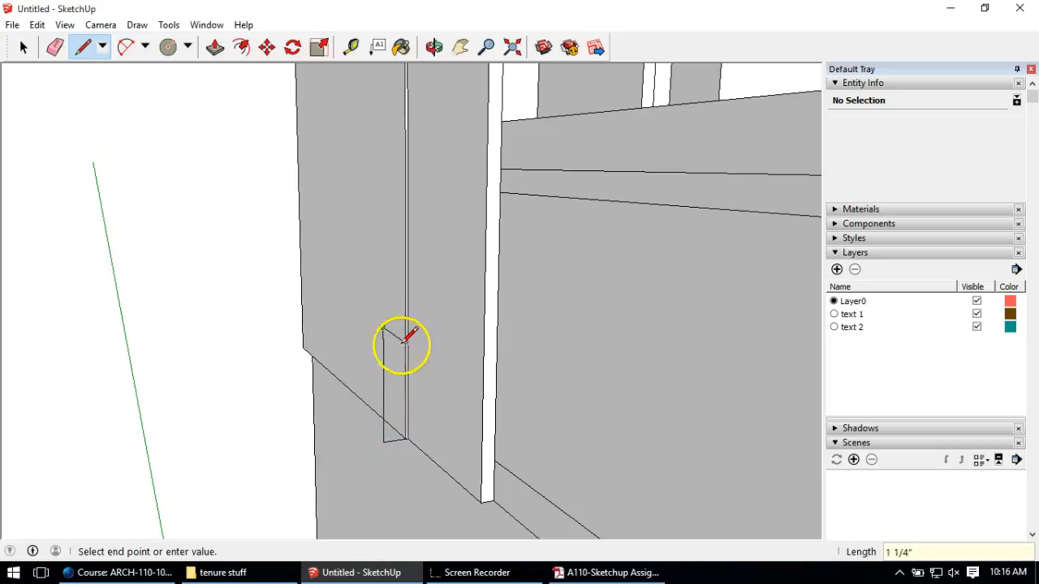
pyautogui.click(405, 327)
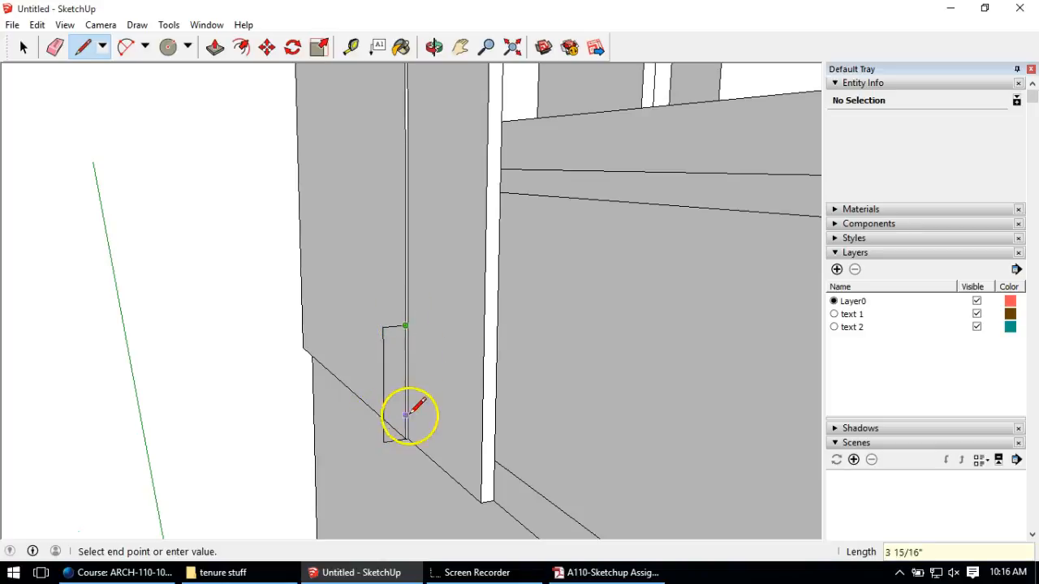
pyautogui.click(405, 437)
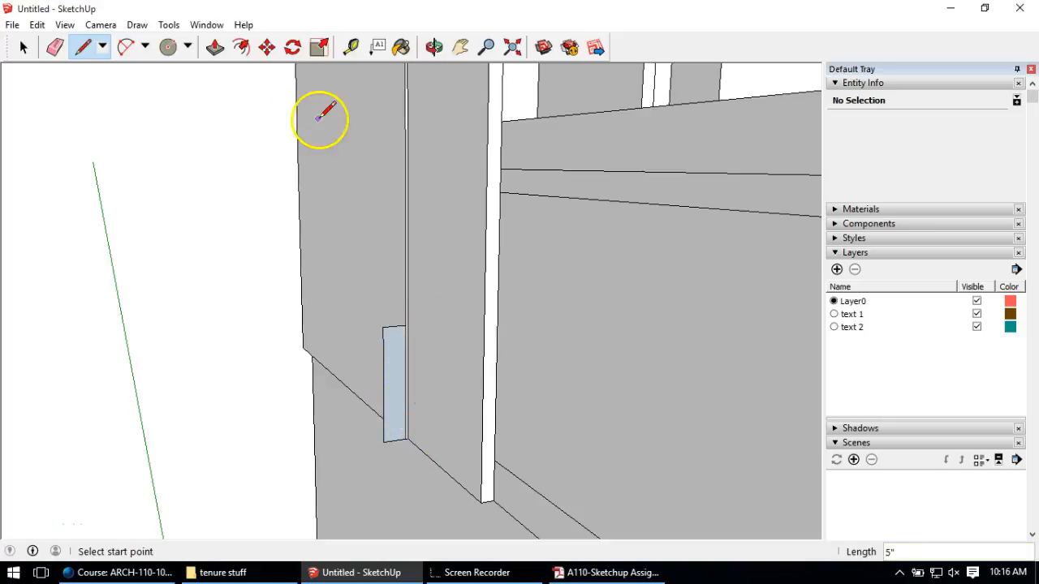
# Step: Move the rectangle's top corner outward along red to taper it 5/8 inch
pyautogui.click(270, 48)
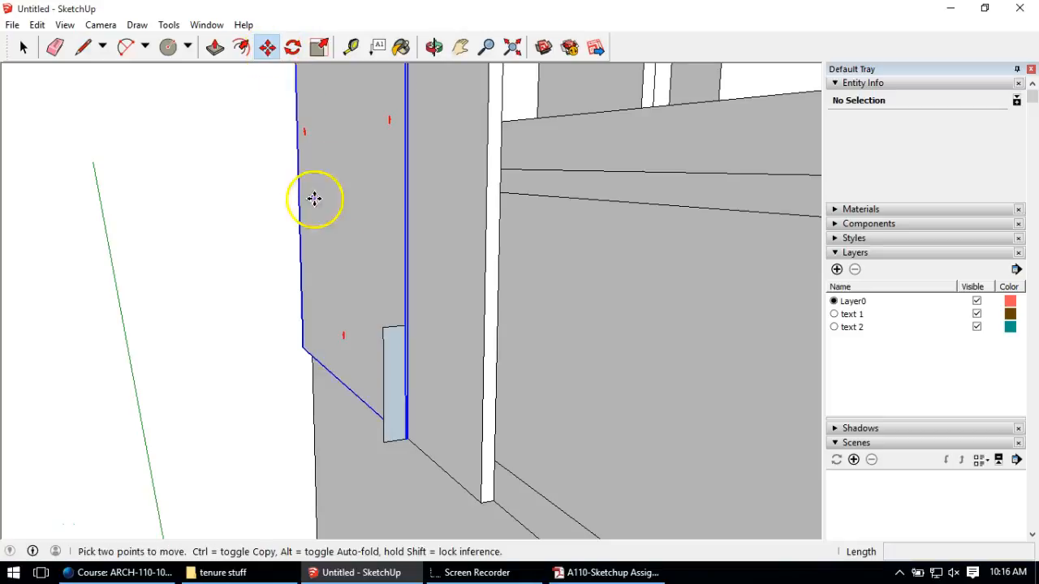
pyautogui.scroll(3, 384, 326)
pyautogui.click(394, 324)
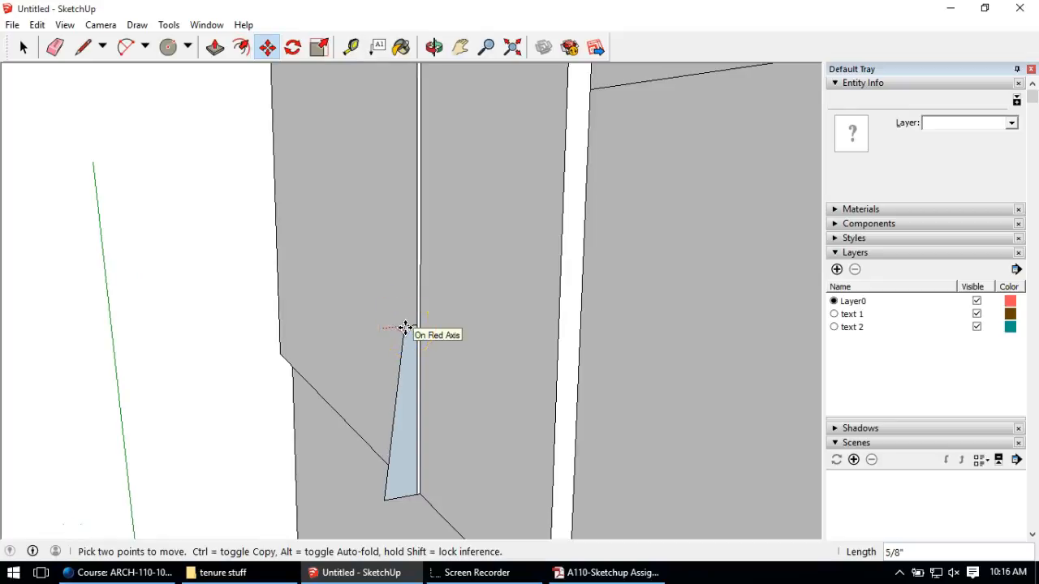
pyautogui.click(405, 328)
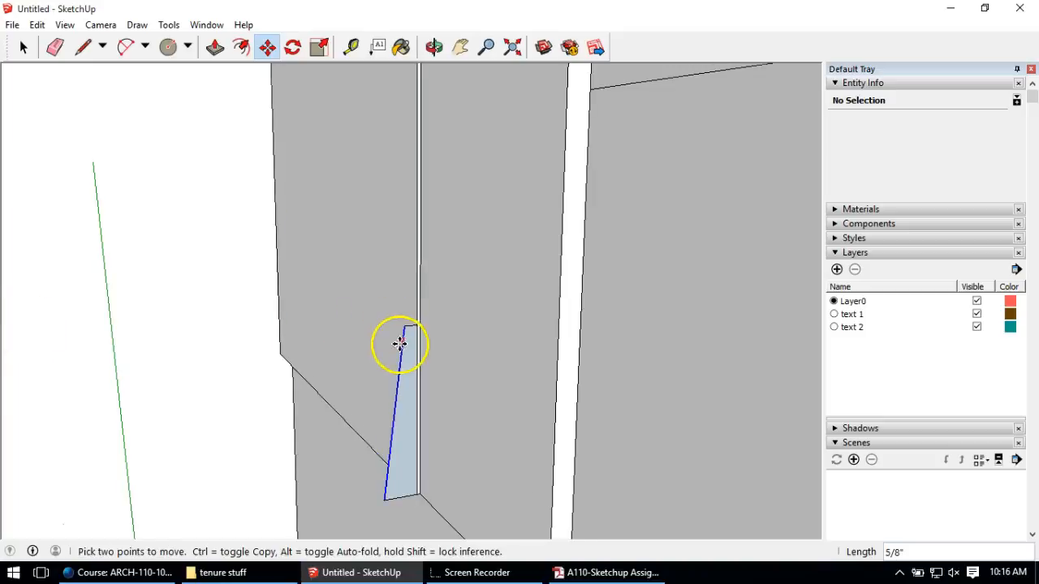
# Step: Push/Pull the tapered face 1' 5 1/2" into a sloped wedge strip
pyautogui.moveTo(398, 340); pyautogui.dragTo(352, 243, button='middle')
pyautogui.click(214, 47)
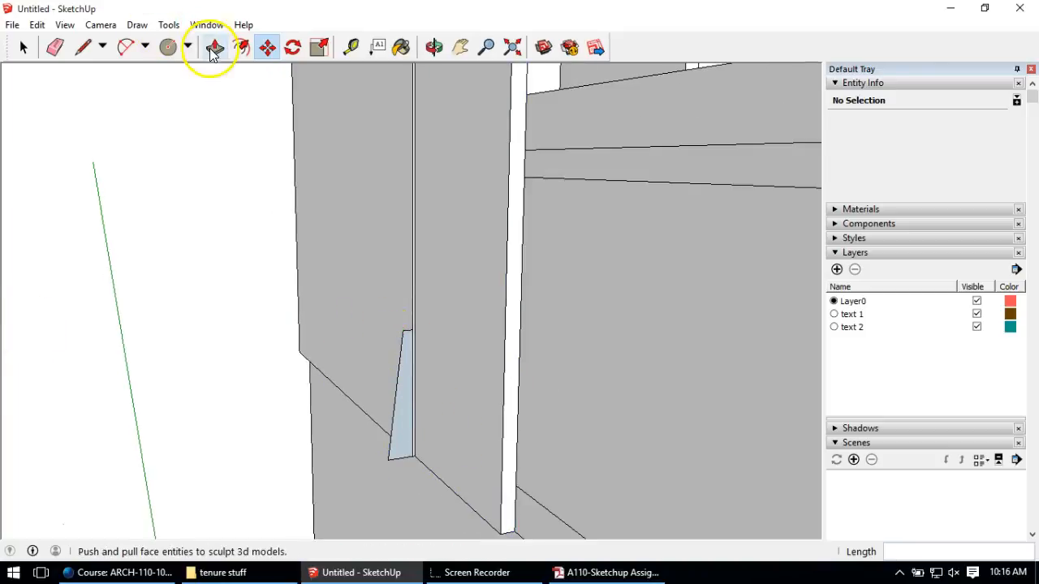
pyautogui.click(396, 451)
pyautogui.click(313, 429)
pyautogui.moveTo(281, 434); pyautogui.dragTo(203, 303, button='middle')
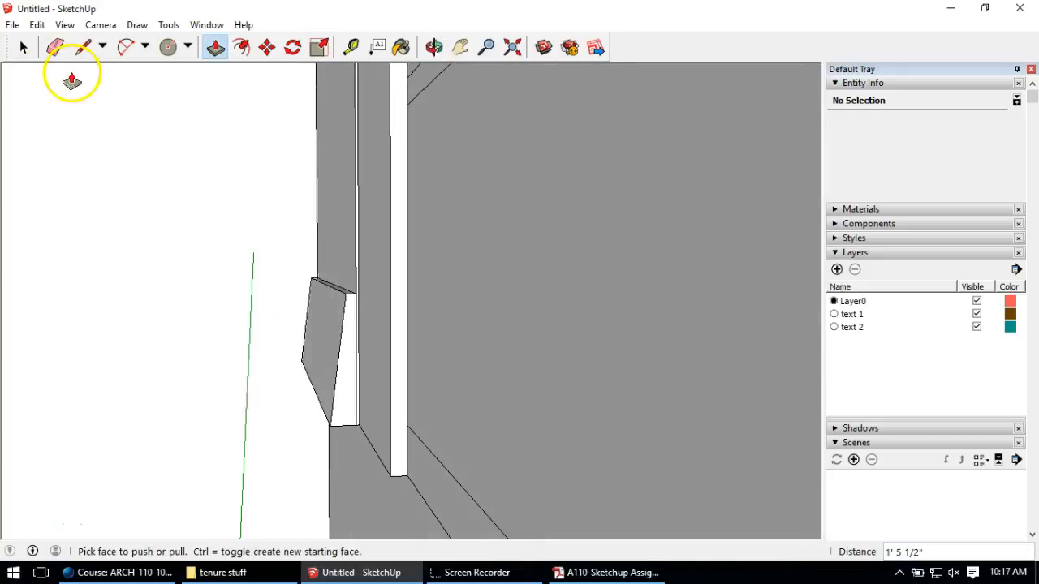
# Step: Select all of the wedge board's connected geometry and make it a group
pyautogui.click(23, 47)
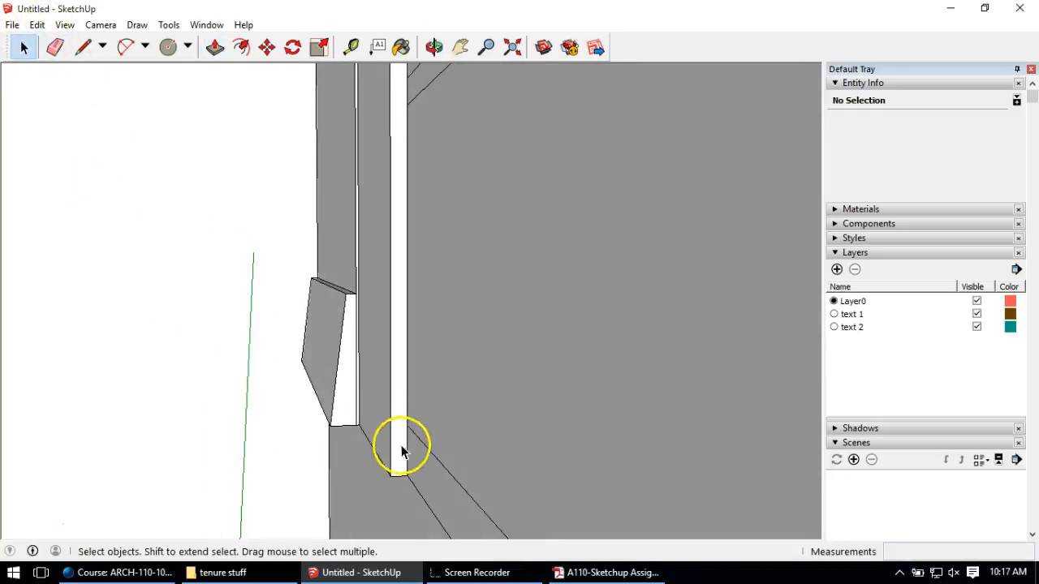
pyautogui.tripleClick(345, 403)
pyautogui.rightClick(344, 401)
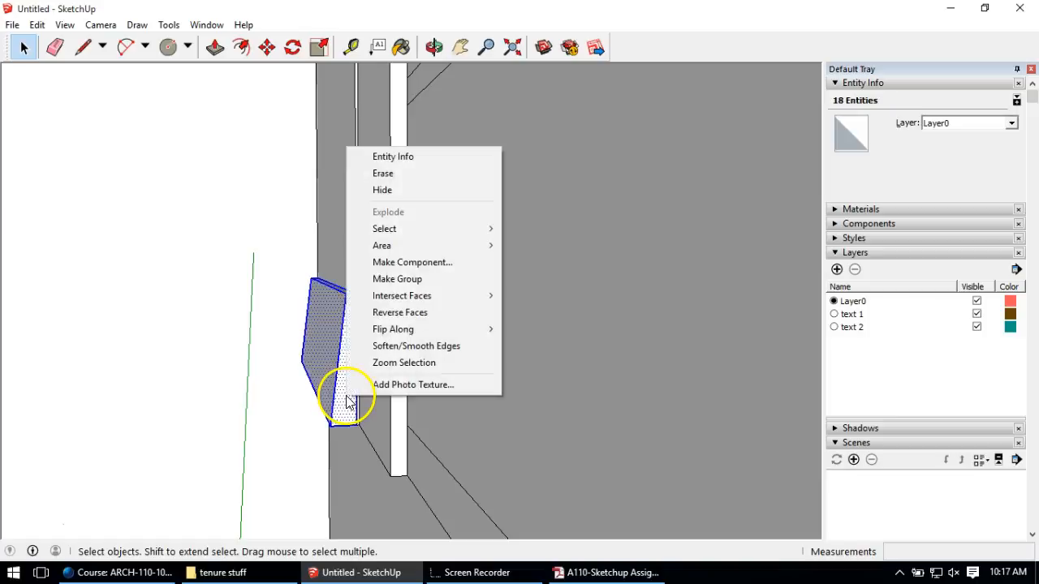
pyautogui.click(405, 279)
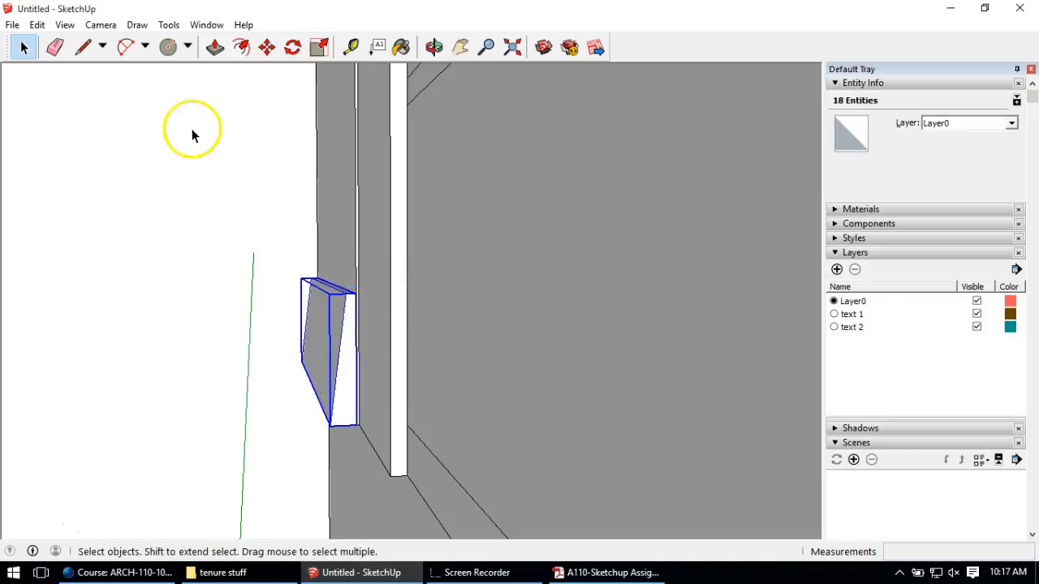
# Step: Copy the wedge group 5 inches upward and array it into three stacked boards
pyautogui.click(267, 47)
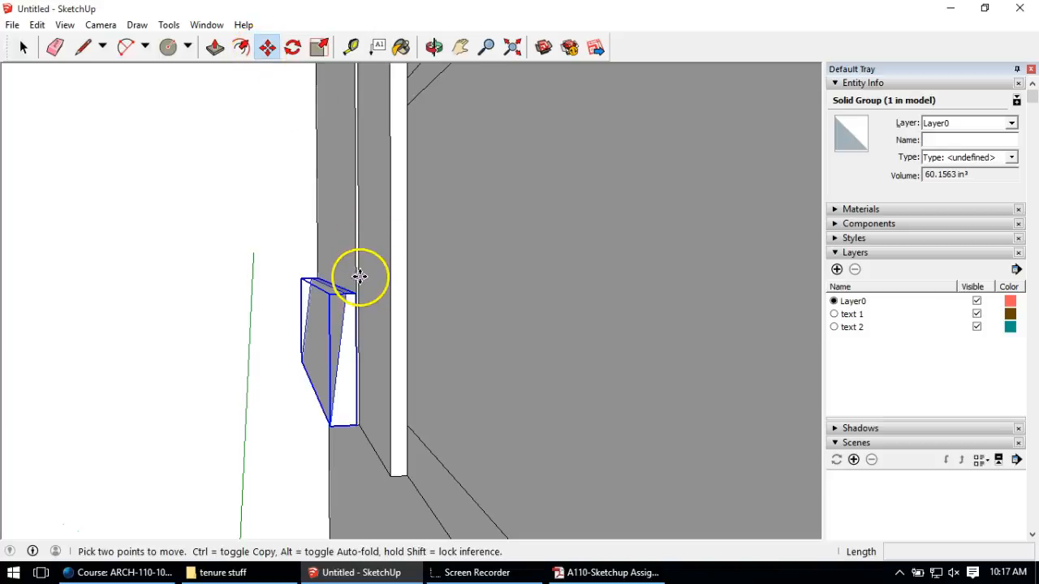
pyautogui.click(354, 428)
pyautogui.press('ctrl')
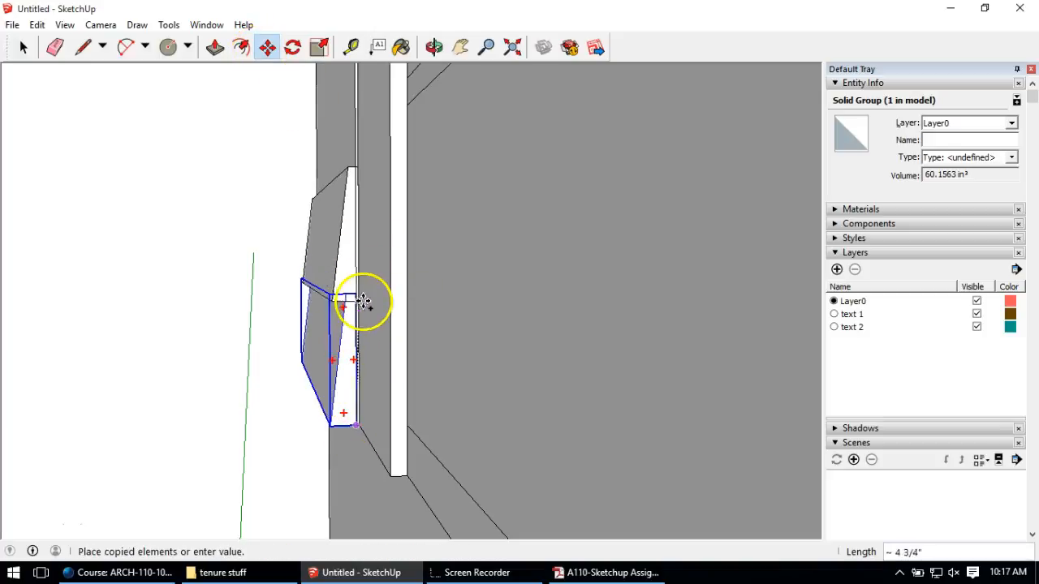
pyautogui.click(357, 295)
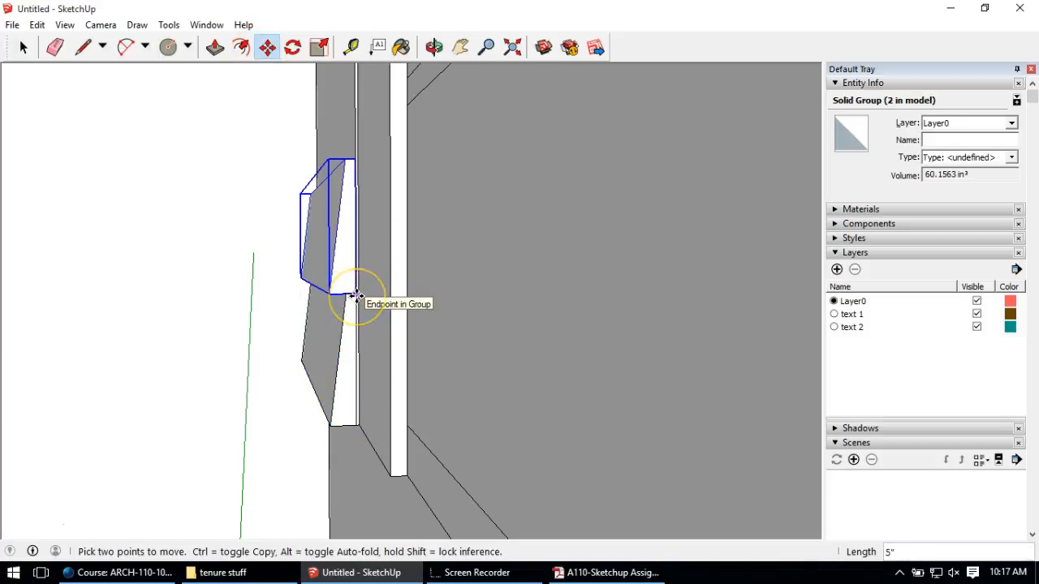
pyautogui.press('Return')
# Step: Orbit out to see the whole wall section and pick up the foundation wall block at its midpoint
pyautogui.scroll(-5, 377, 344)
pyautogui.moveTo(352, 235); pyautogui.dragTo(311, 294, button='middle')
pyautogui.scroll(-5, 345, 309)
pyautogui.scroll(-4, 311, 295)
pyautogui.moveTo(335, 343); pyautogui.dragTo(223, 341, button='middle')
pyautogui.moveTo(190, 252); pyautogui.dragTo(154, 329, button='middle')
pyautogui.scroll(2, 236, 294)
pyautogui.scroll(-1, 233, 292)
pyautogui.moveTo(297, 398); pyautogui.dragTo(408, 382, button='middle')
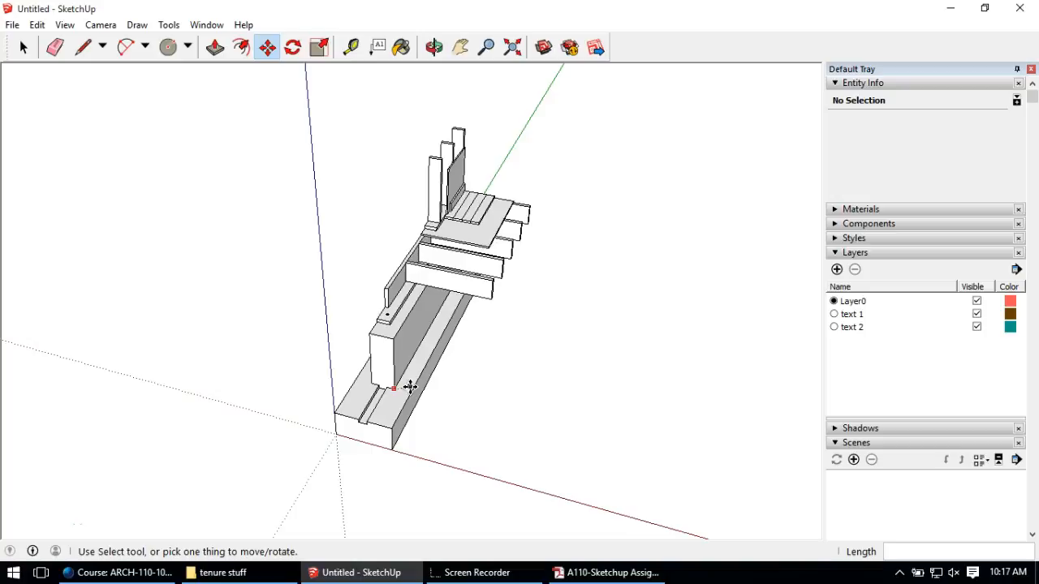
pyautogui.moveTo(437, 352); pyautogui.dragTo(344, 345, button='middle')
pyautogui.click(351, 347)
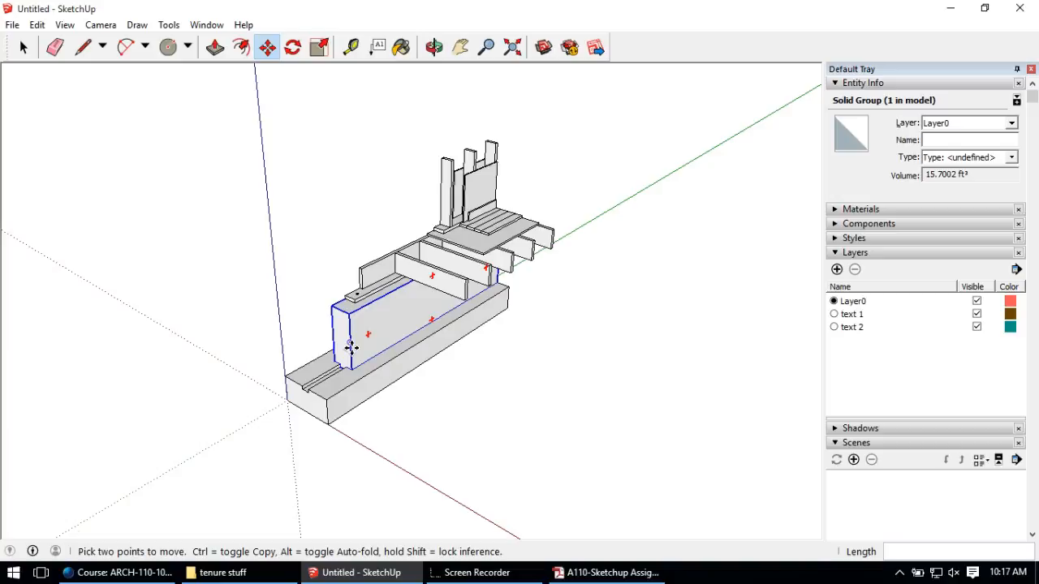
# Step: Attach a leader note reading 12"X24" CONCRETE FOOTING to the footing face, placed below it
pyautogui.click(374, 53)
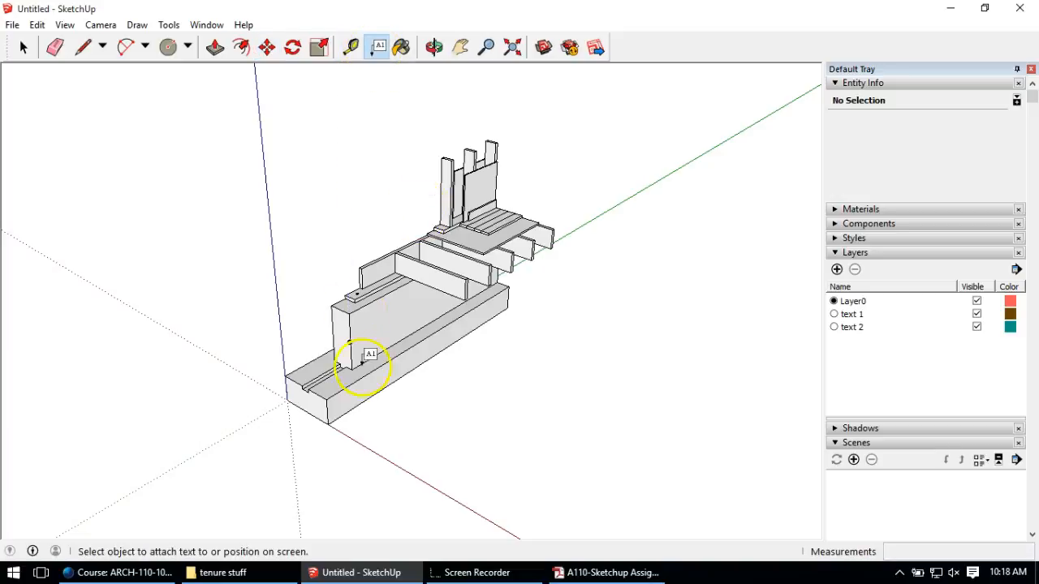
pyautogui.scroll(2, 362, 409)
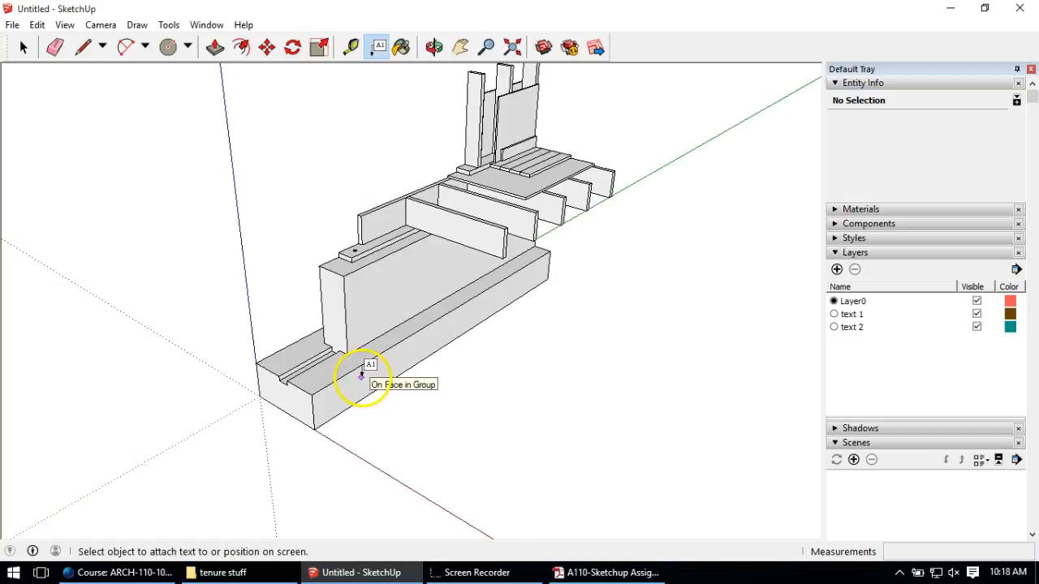
pyautogui.click(362, 375)
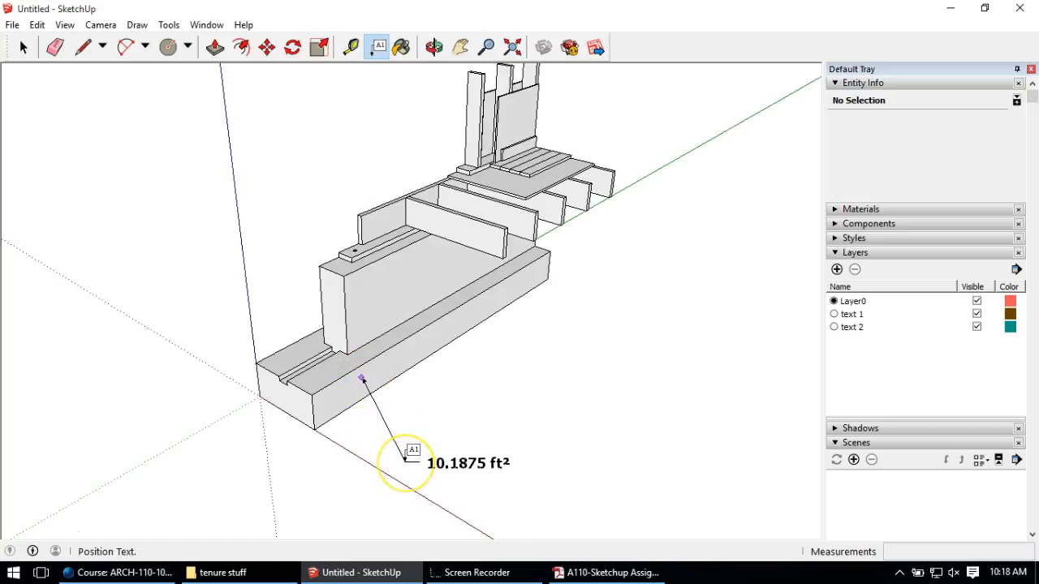
pyautogui.click(406, 458)
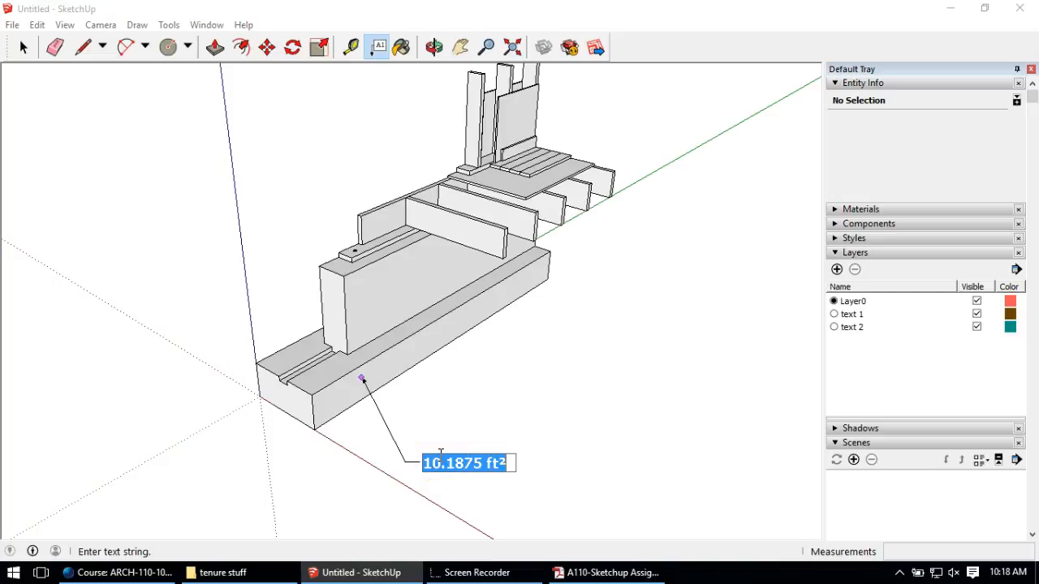
pyautogui.write('12"X24" CONCRETE')
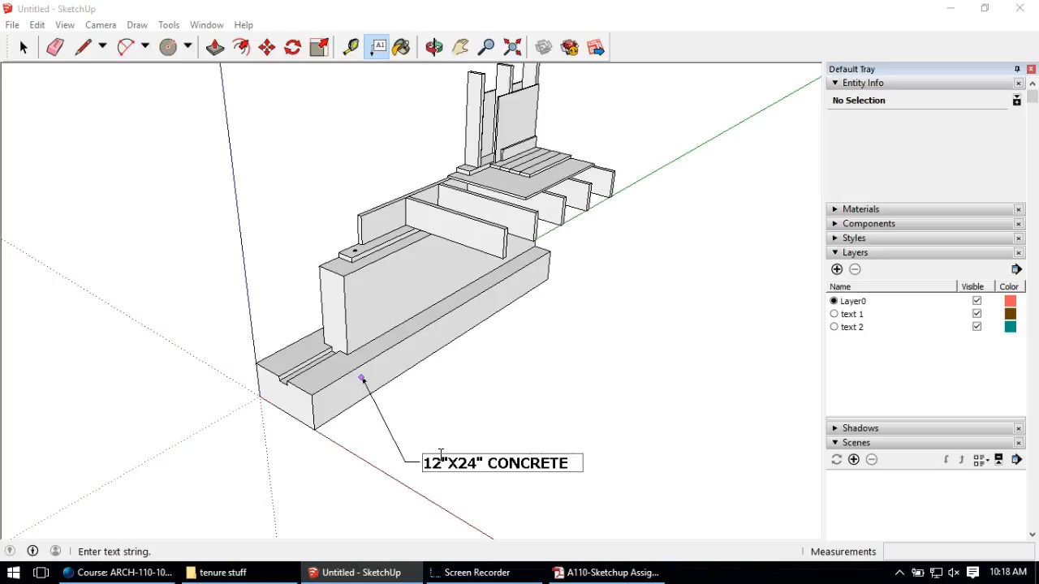
pyautogui.click(402, 497)
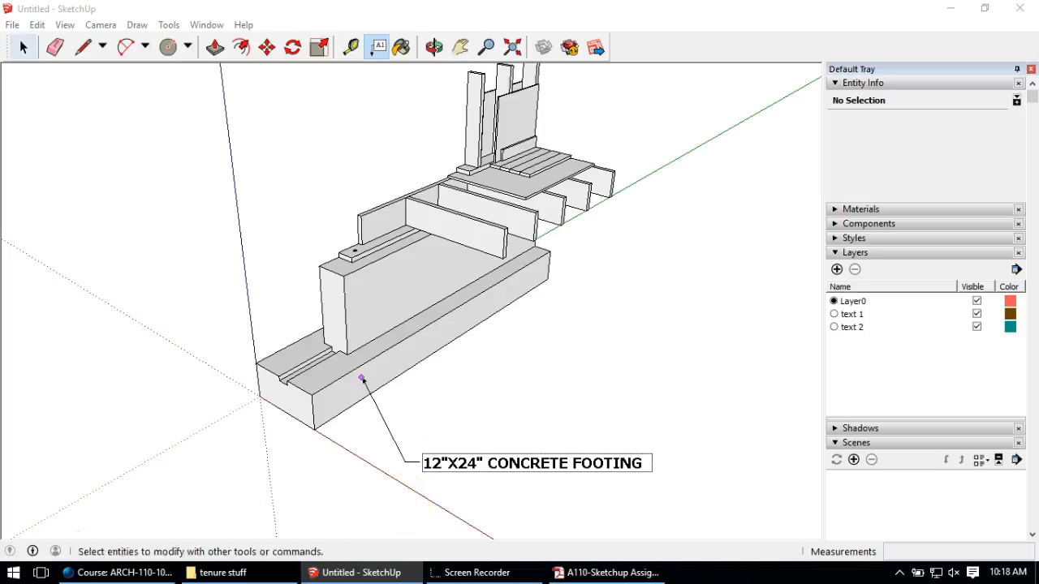
pyautogui.click(24, 47)
# Step: Orbit and zoom around the model to check the new footing label
pyautogui.moveTo(411, 428)
pyautogui.mouseDown(button='middle')
pyautogui.moveTo(413, 415)
pyautogui.moveTo(418, 422)
pyautogui.mouseUp(button='middle')
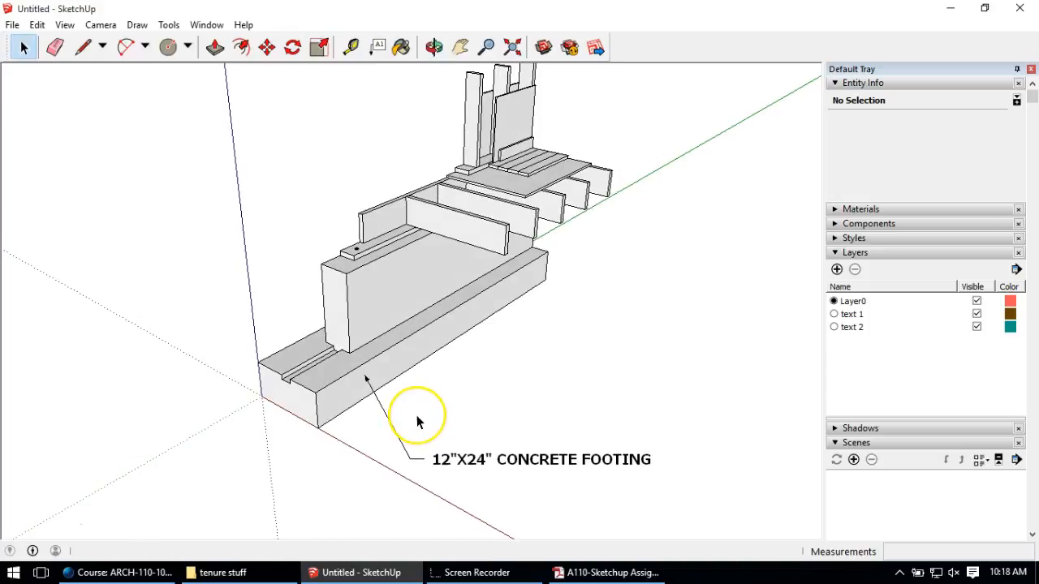
pyautogui.scroll(-4, 416, 415)
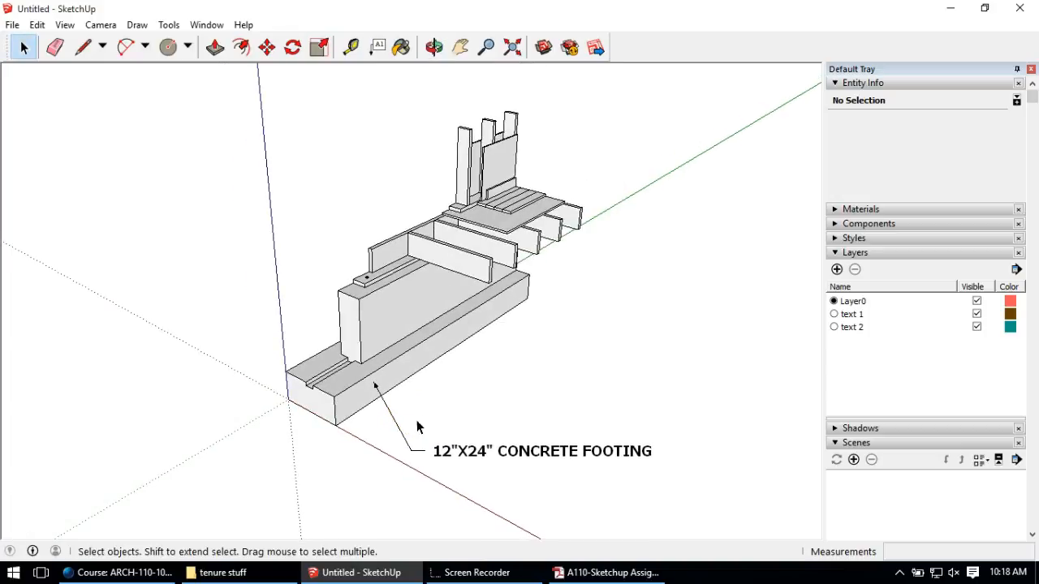
pyautogui.click(438, 345)
pyautogui.scroll(-2, 442, 341)
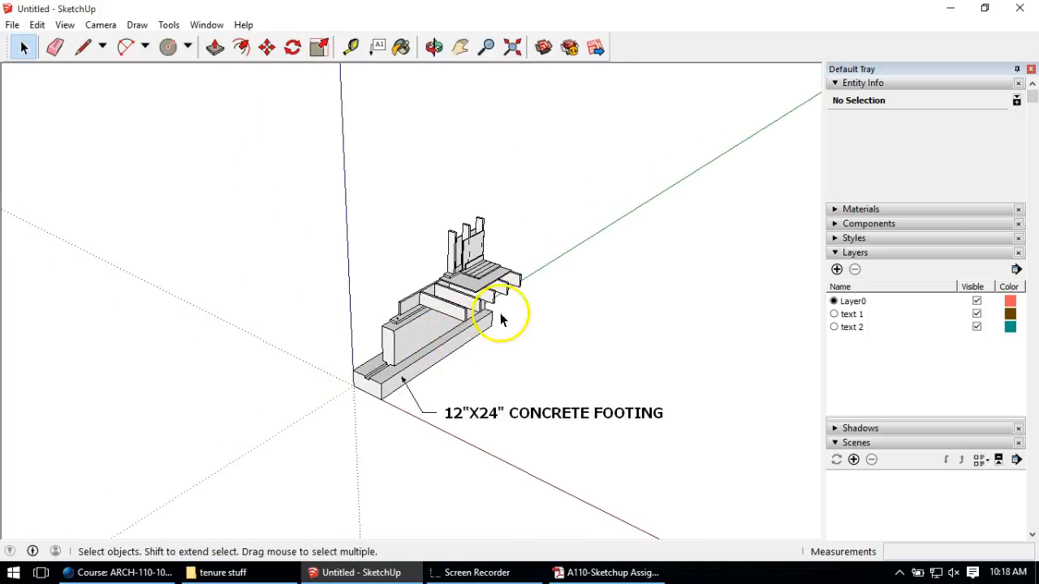
pyautogui.scroll(2, 530, 370)
pyautogui.scroll(4, 406, 379)
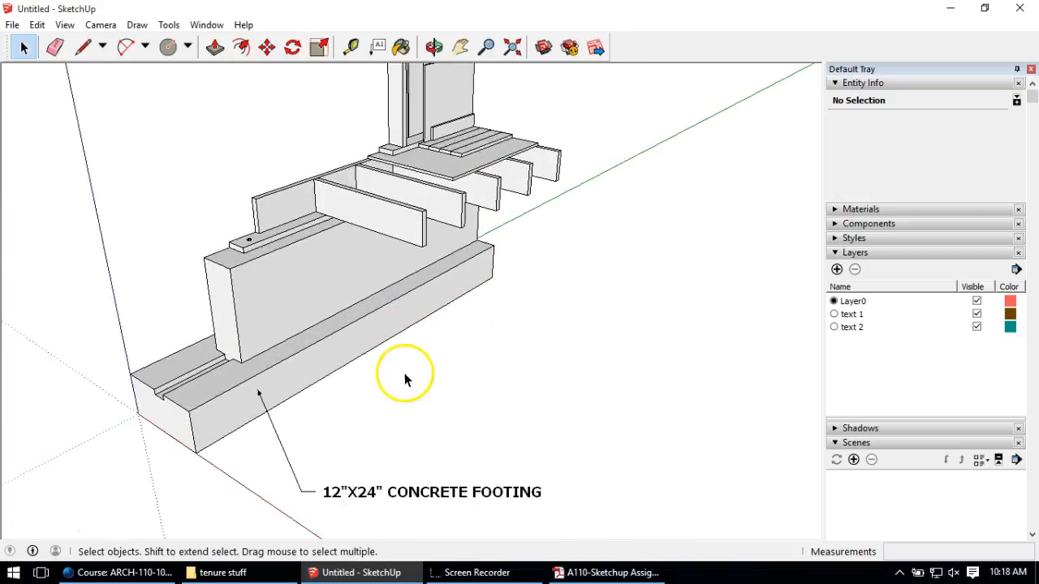
pyautogui.scroll(-4, 405, 369)
pyautogui.scroll(2, 406, 369)
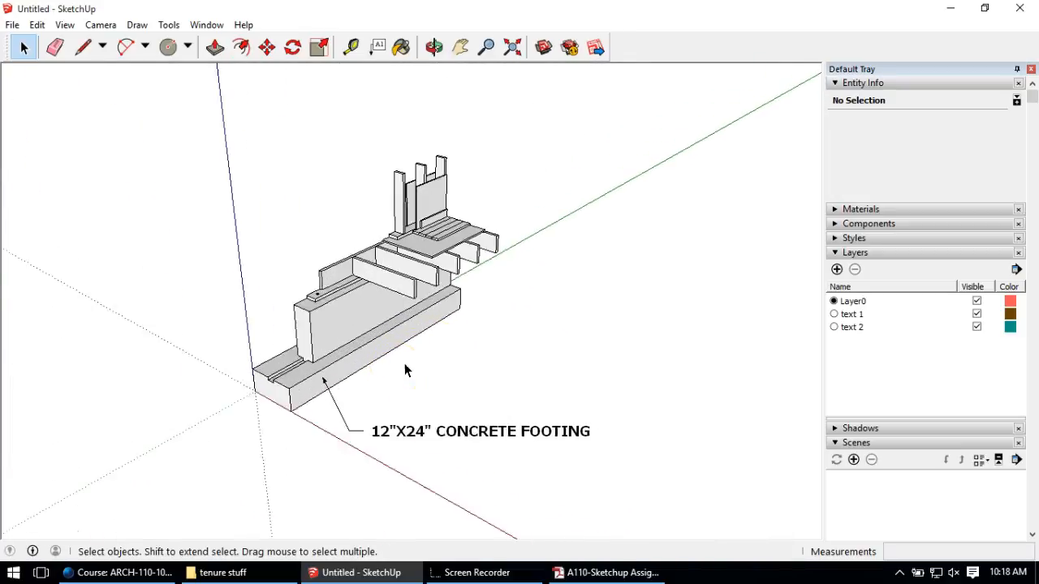
pyautogui.scroll(-2, 410, 398)
pyautogui.moveTo(408, 392)
pyautogui.mouseDown(button='middle')
pyautogui.moveTo(413, 378)
pyautogui.moveTo(741, 293)
pyautogui.moveTo(593, 343)
pyautogui.moveTo(343, 333)
pyautogui.moveTo(413, 157)
pyautogui.moveTo(554, 284)
pyautogui.moveTo(398, 424)
pyautogui.mouseUp(button='middle')
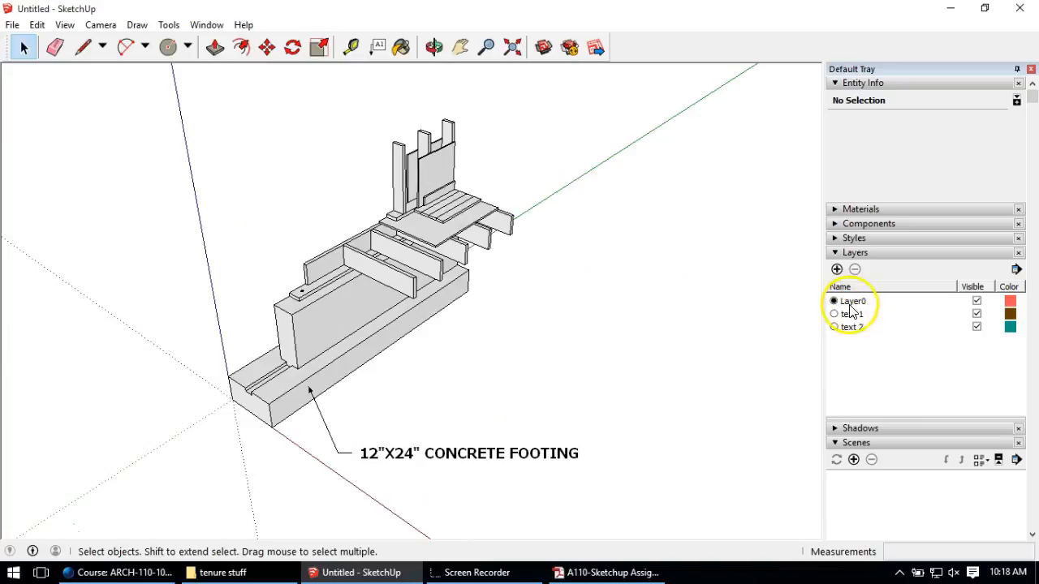
# Step: Assign the footing label to layer text 1 in Entity Info and make text 1 the current layer
pyautogui.click(373, 457)
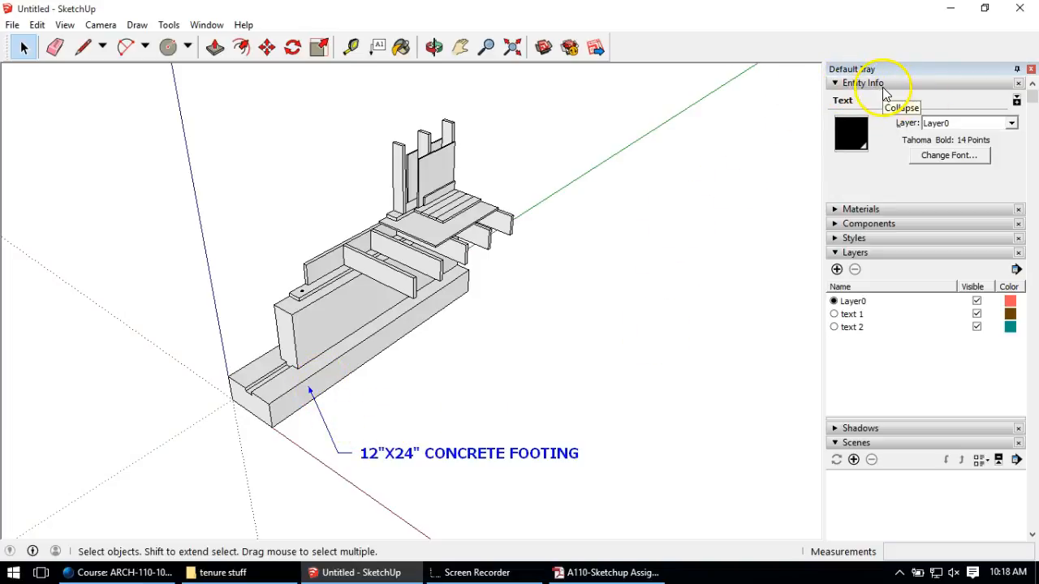
pyautogui.click(204, 25)
pyautogui.moveTo(243, 42)
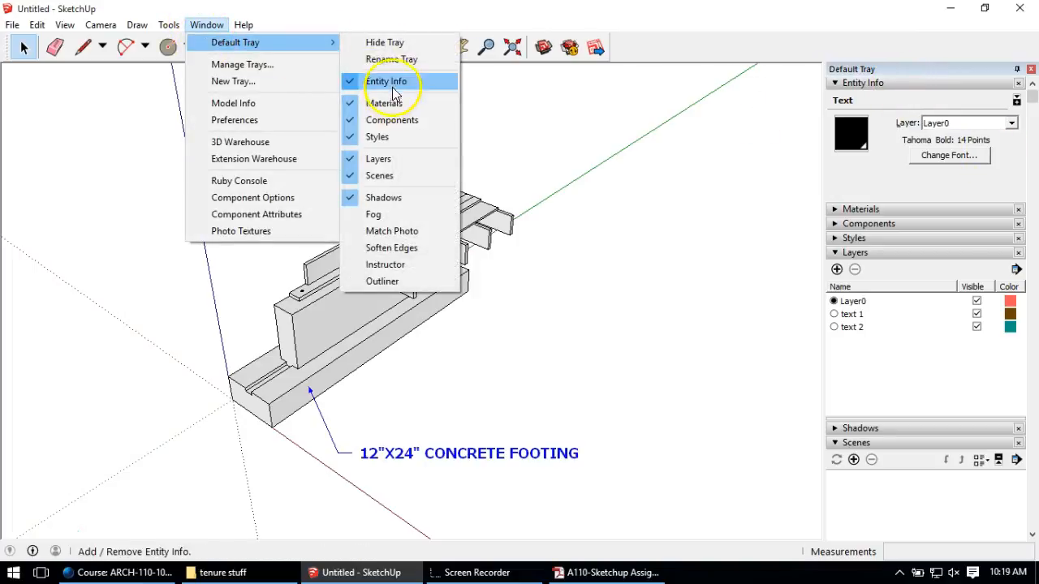
pyautogui.click(360, 20)
pyautogui.click(1012, 123)
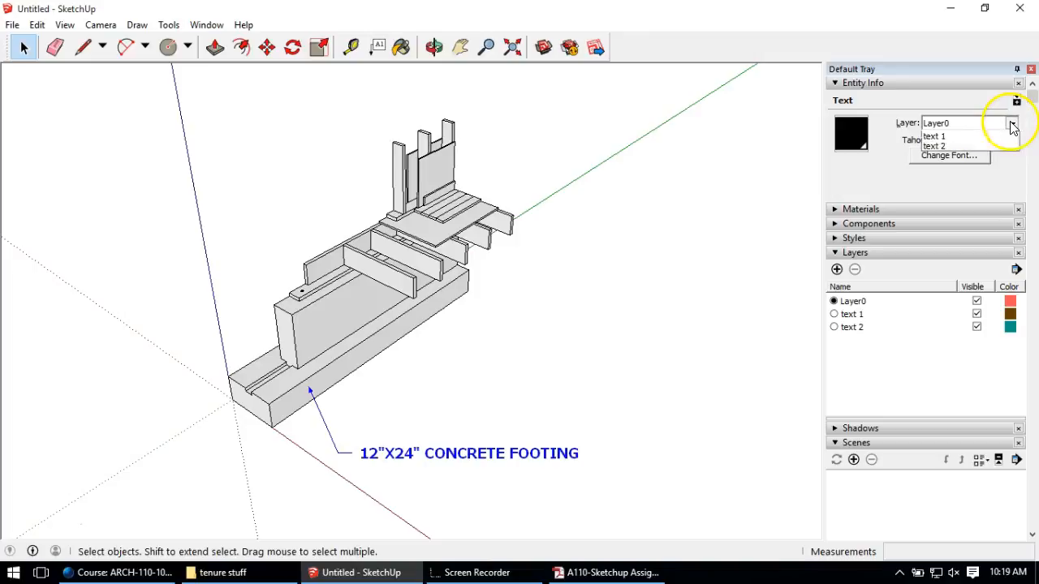
pyautogui.click(975, 147)
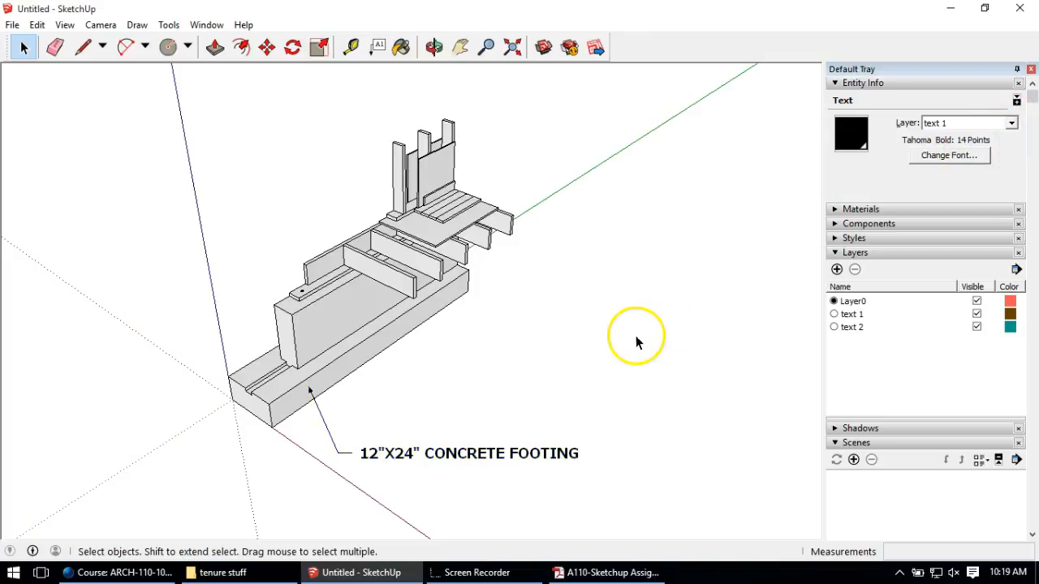
pyautogui.click(818, 337)
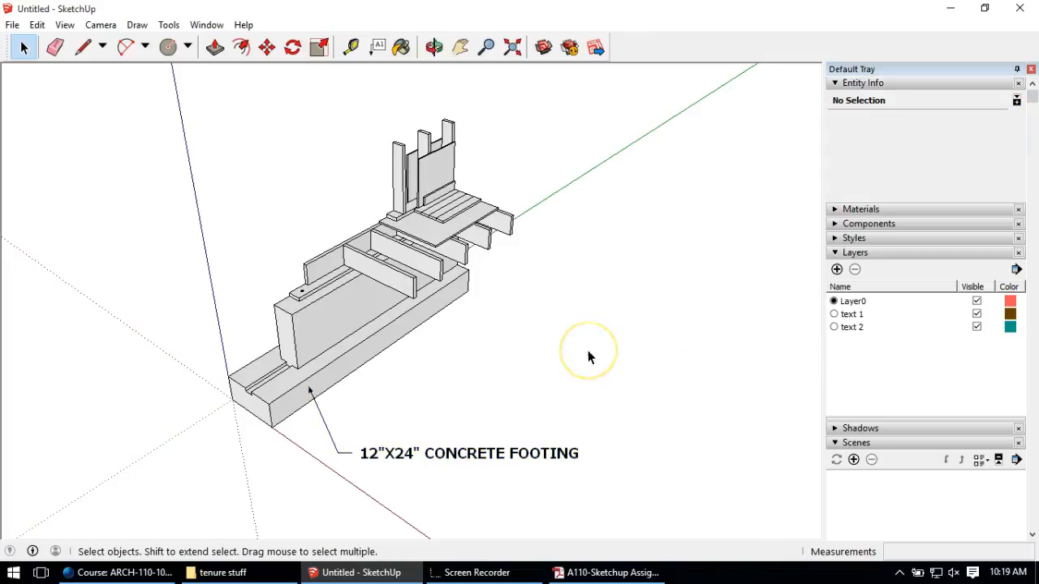
pyautogui.click(833, 314)
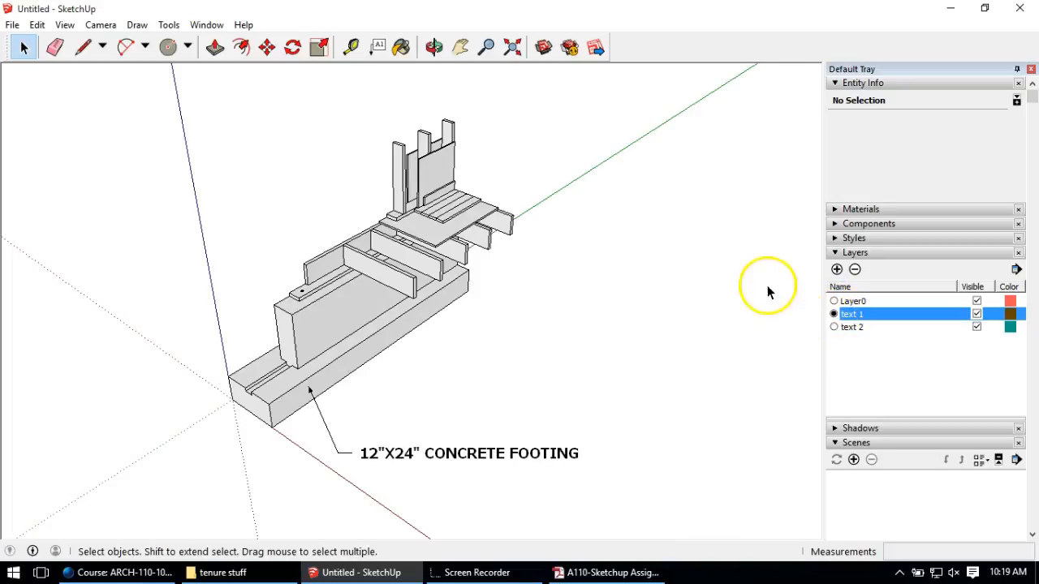
# Step: Attach a leader note reading 10" THICK COUNCRETE FOUNDATION WALL to the foundation wall face, then select it
pyautogui.click(378, 46)
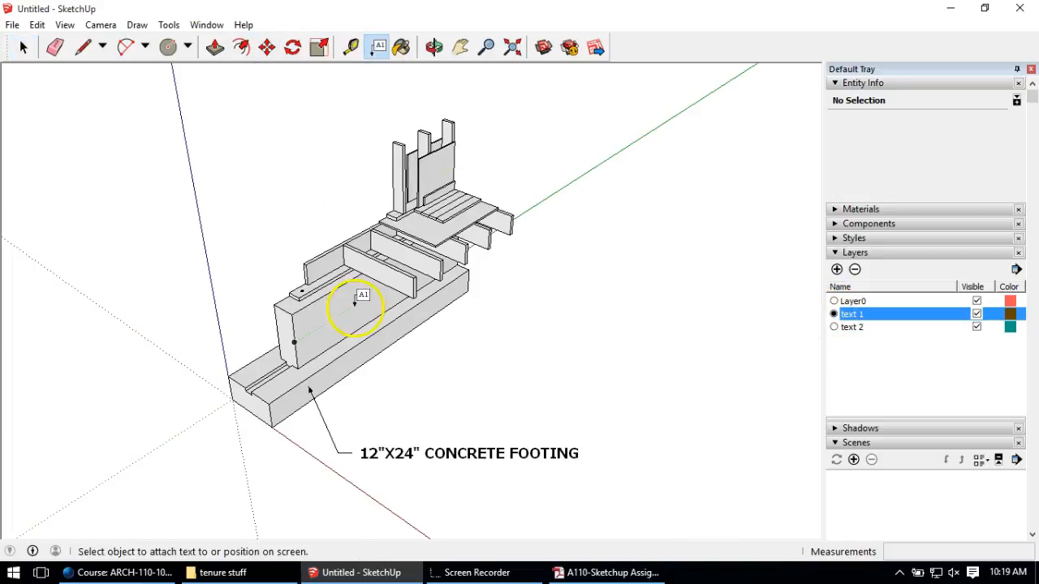
pyautogui.scroll(2, 321, 350)
pyautogui.moveTo(333, 317); pyautogui.dragTo(365, 320, button='middle')
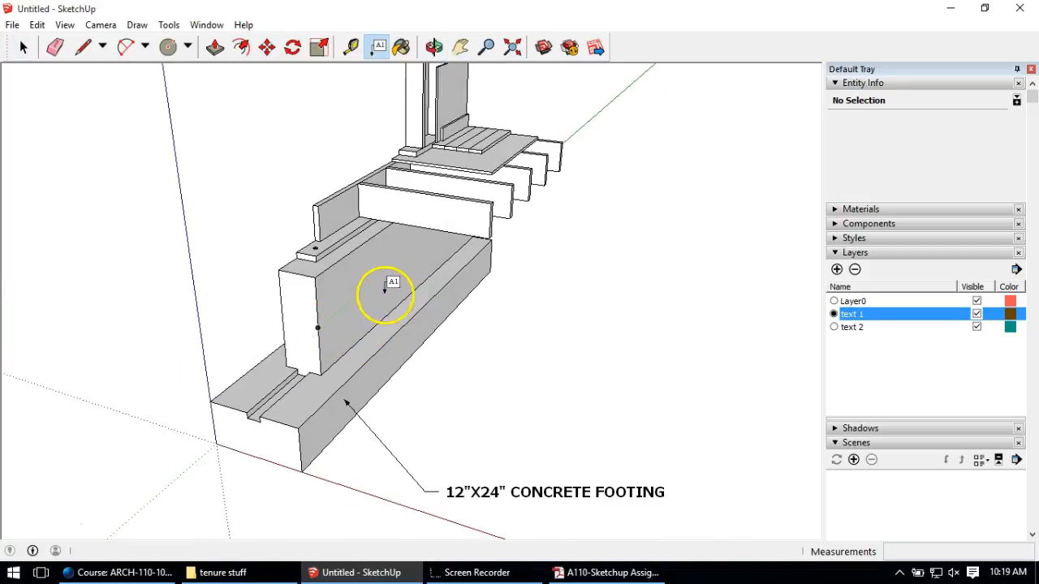
pyautogui.click(383, 305)
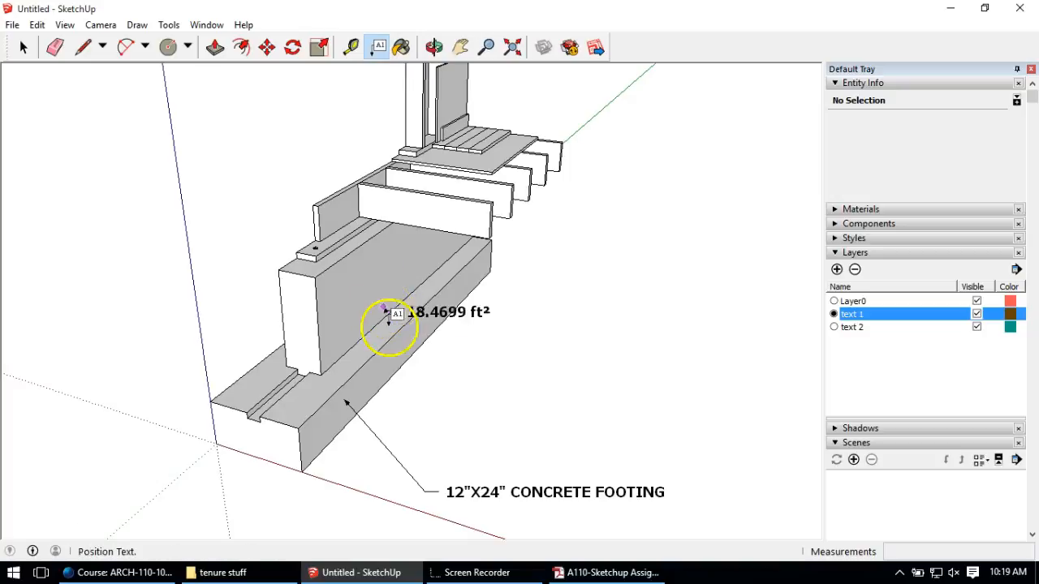
pyautogui.click(452, 436)
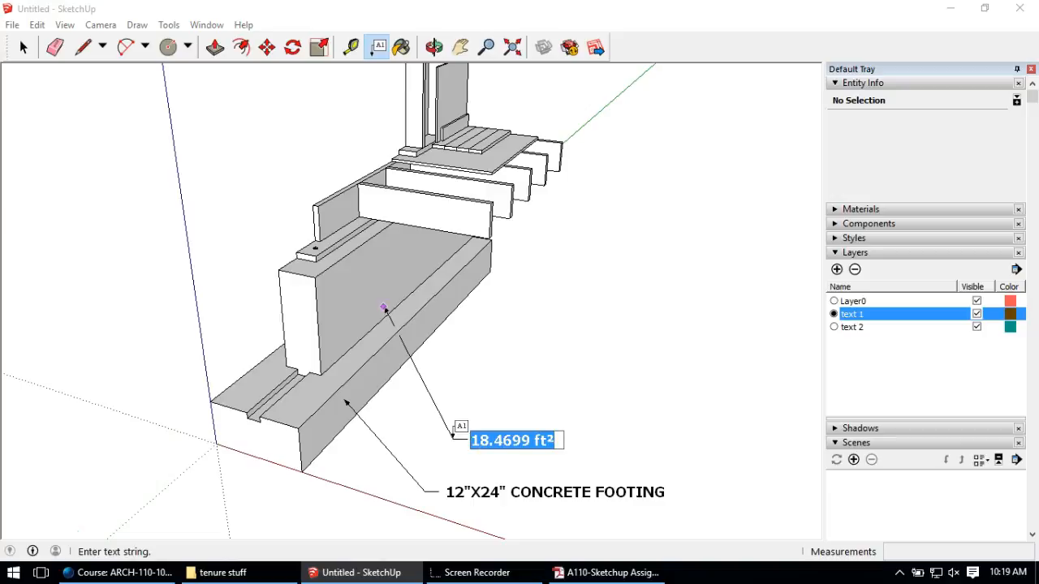
pyautogui.write('10')
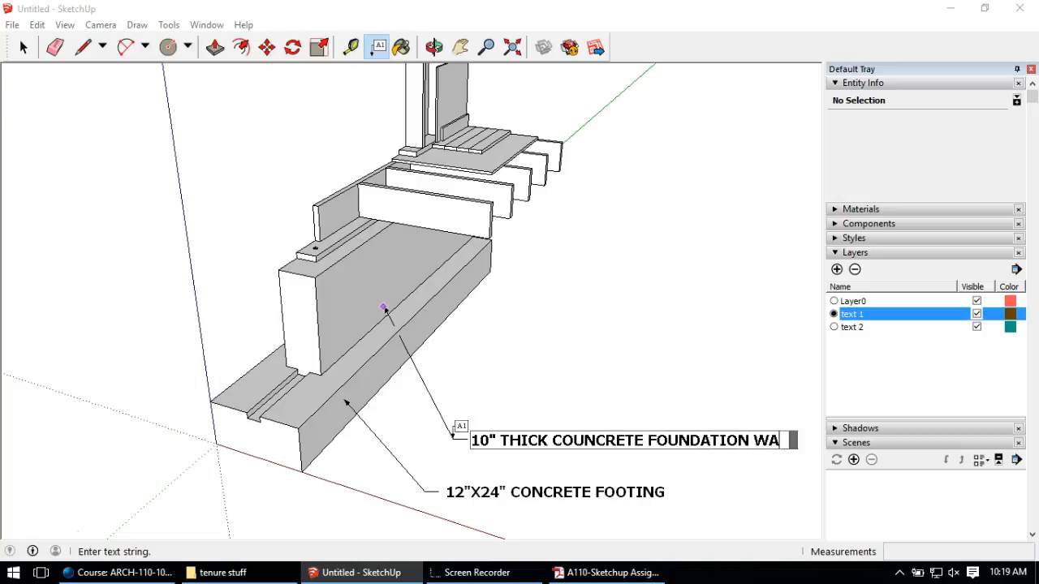
pyautogui.click(24, 46)
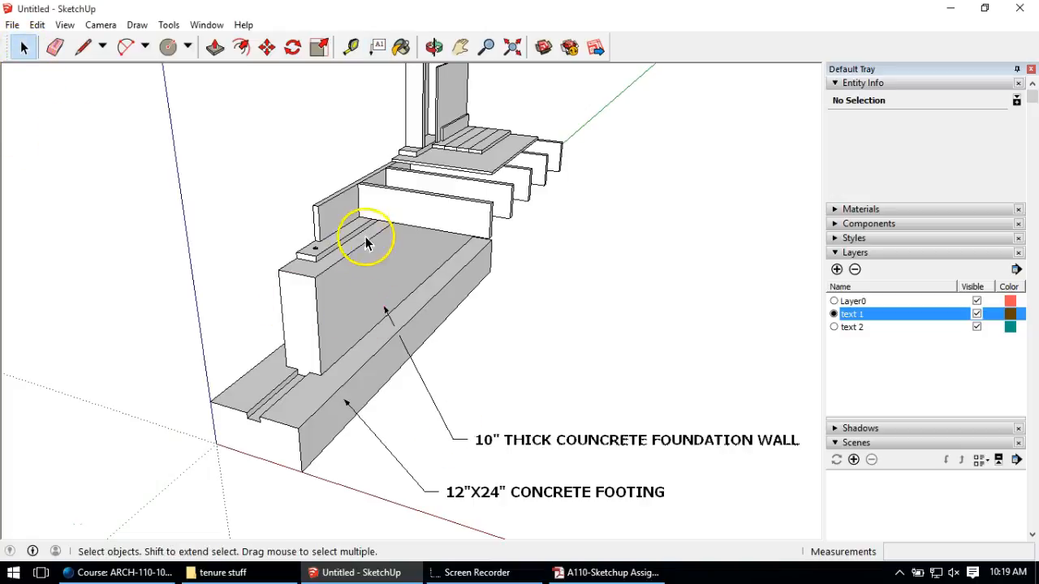
pyautogui.scroll(-4, 385, 247)
pyautogui.moveTo(386, 248); pyautogui.dragTo(474, 286, button='middle')
pyautogui.click(435, 355)
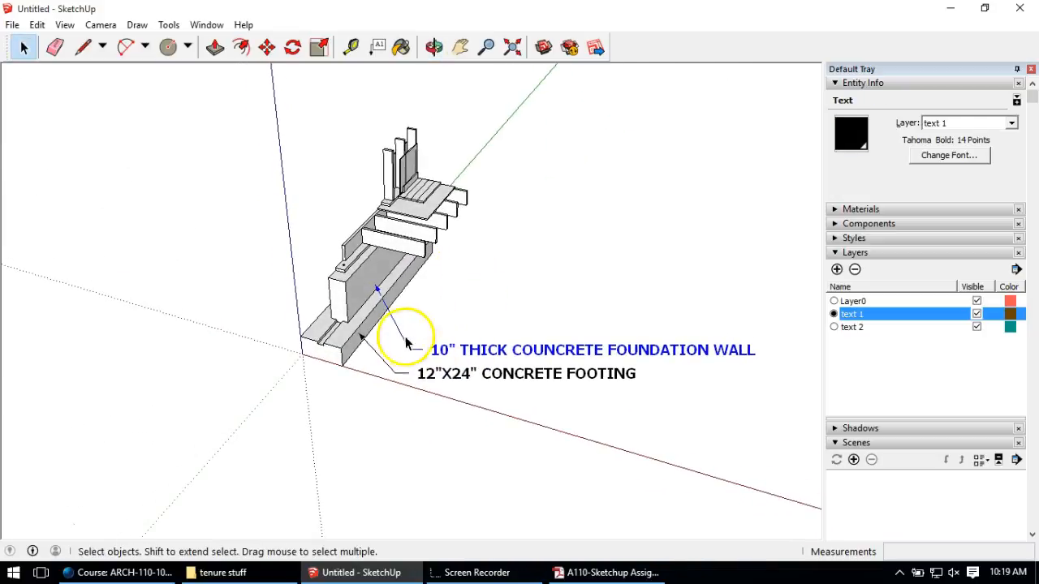
# Step: Move the foundation wall label so it sits above the footing label
pyautogui.click(267, 46)
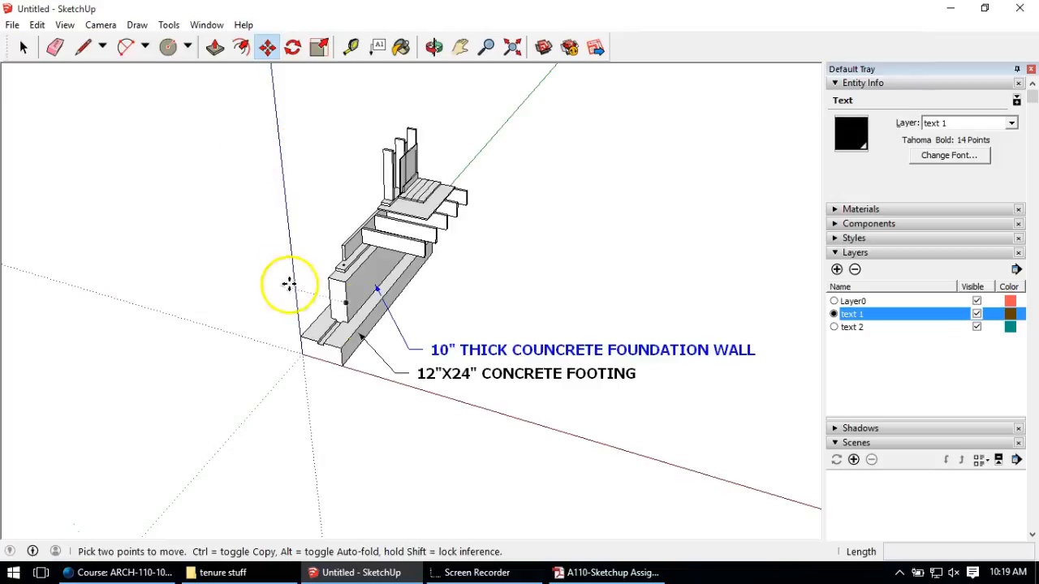
pyautogui.click(350, 302)
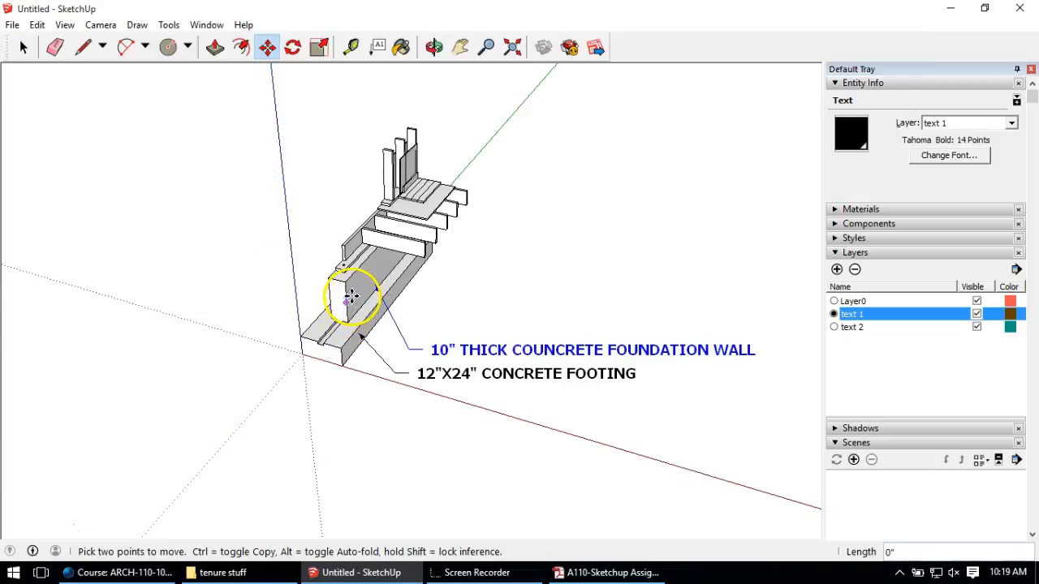
pyautogui.moveTo(327, 301); pyautogui.dragTo(354, 290, button='middle')
pyautogui.scroll(2, 354, 290)
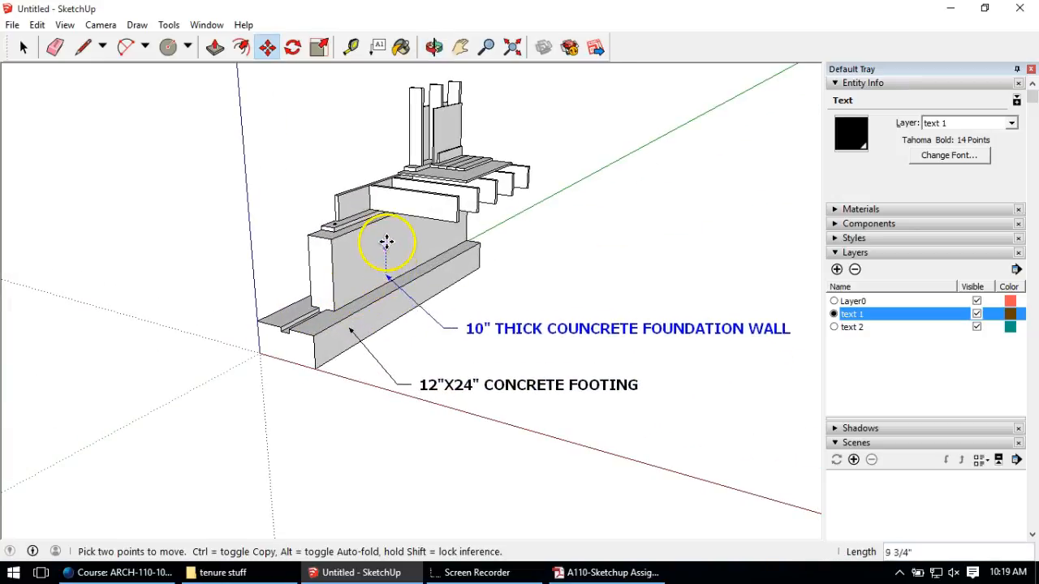
pyautogui.click(385, 236)
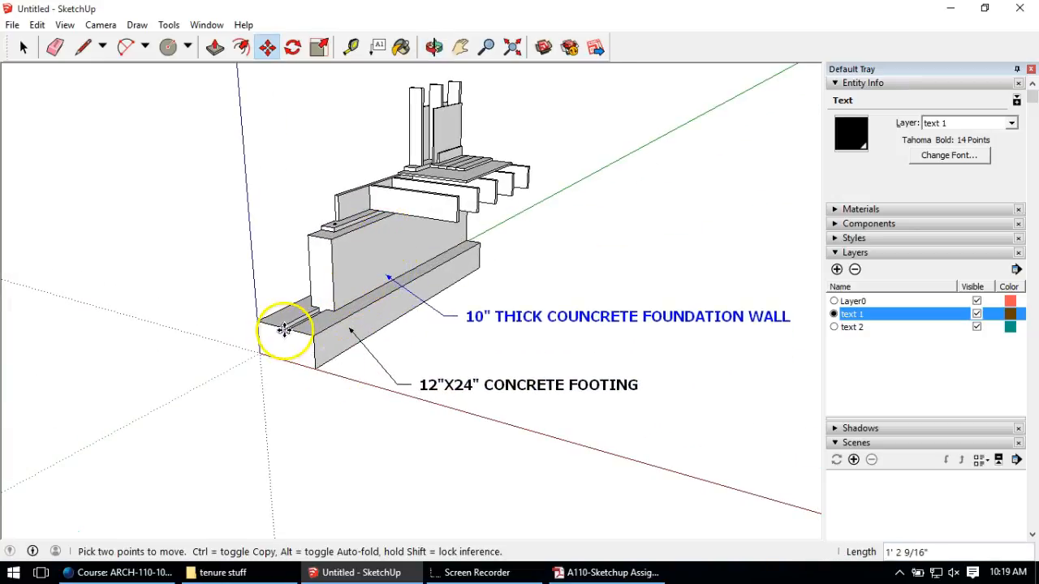
pyautogui.click(485, 317)
pyautogui.click(453, 333)
pyautogui.press('space')
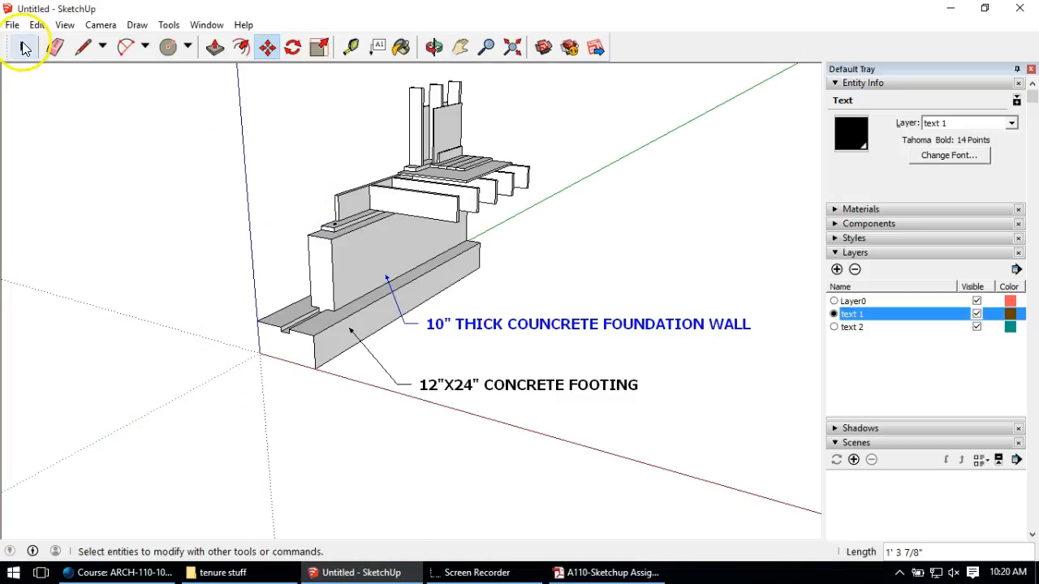
# Step: Shift the footing label slightly to the right
pyautogui.click(447, 385)
pyautogui.click(267, 47)
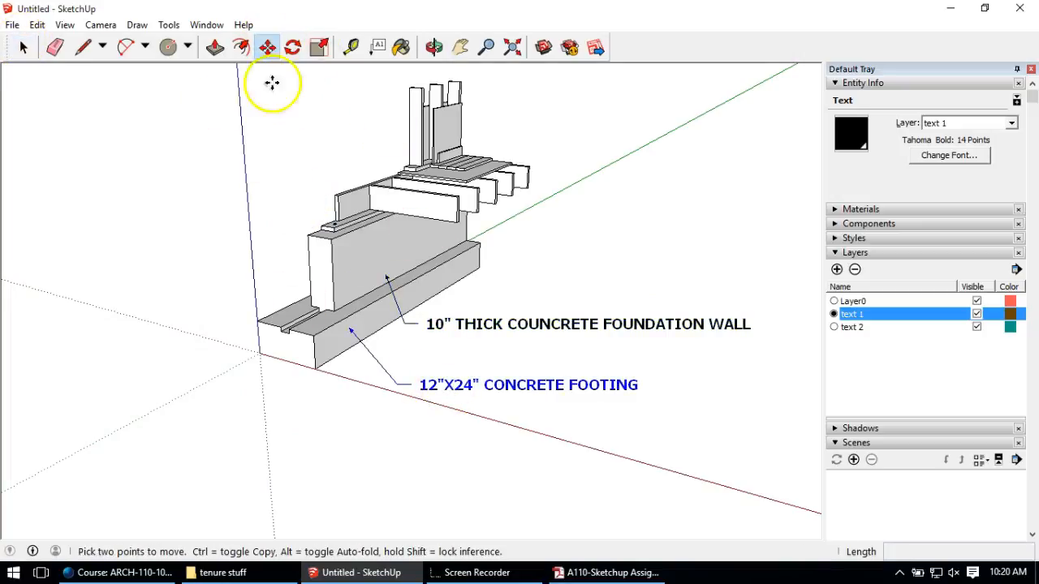
pyautogui.click(327, 412)
pyautogui.click(336, 408)
pyautogui.moveTo(456, 316); pyautogui.dragTo(487, 348, button='middle')
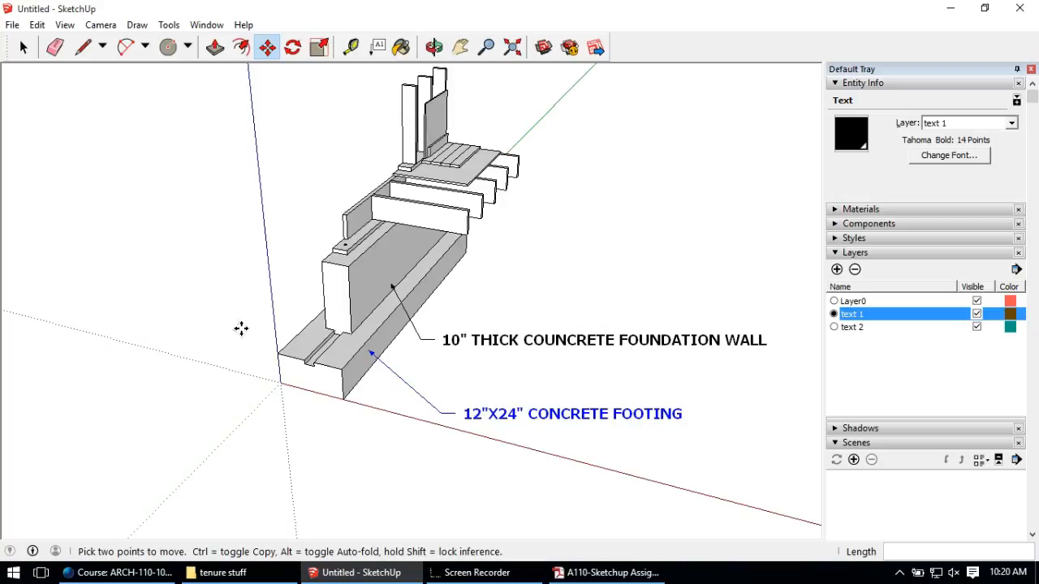
# Step: Attach a leader note reading 3/4" DIA. STL. ANCHOR BOLT & WASHER to the anchor bolt, beside the wall label
pyautogui.click(378, 49)
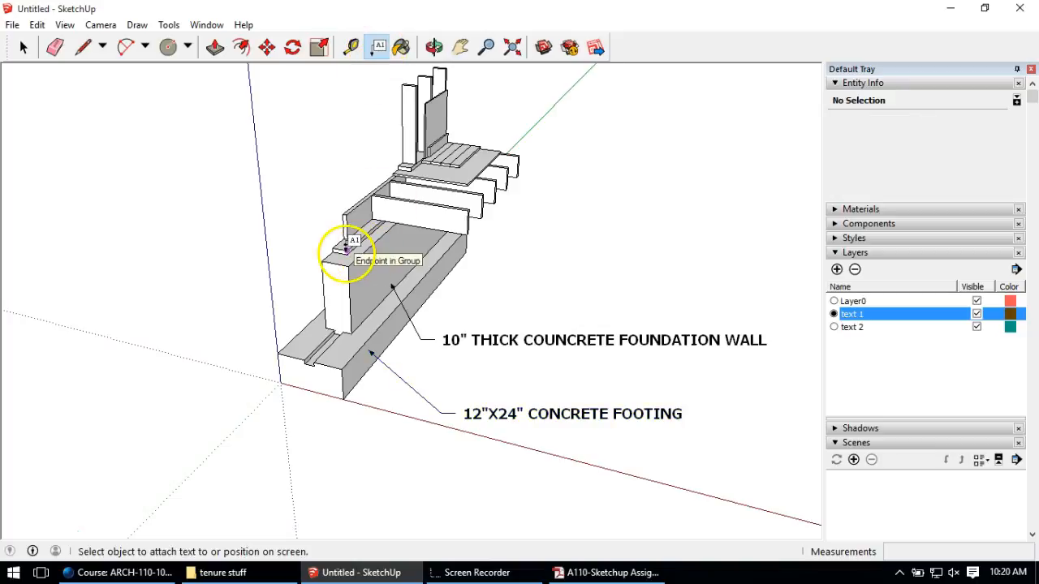
pyautogui.click(345, 244)
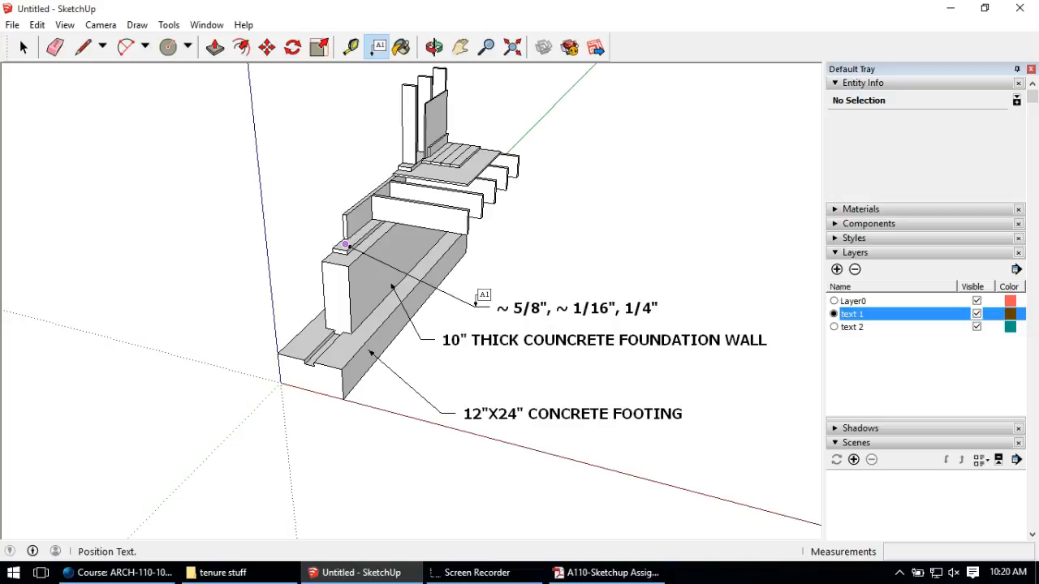
pyautogui.click(476, 294)
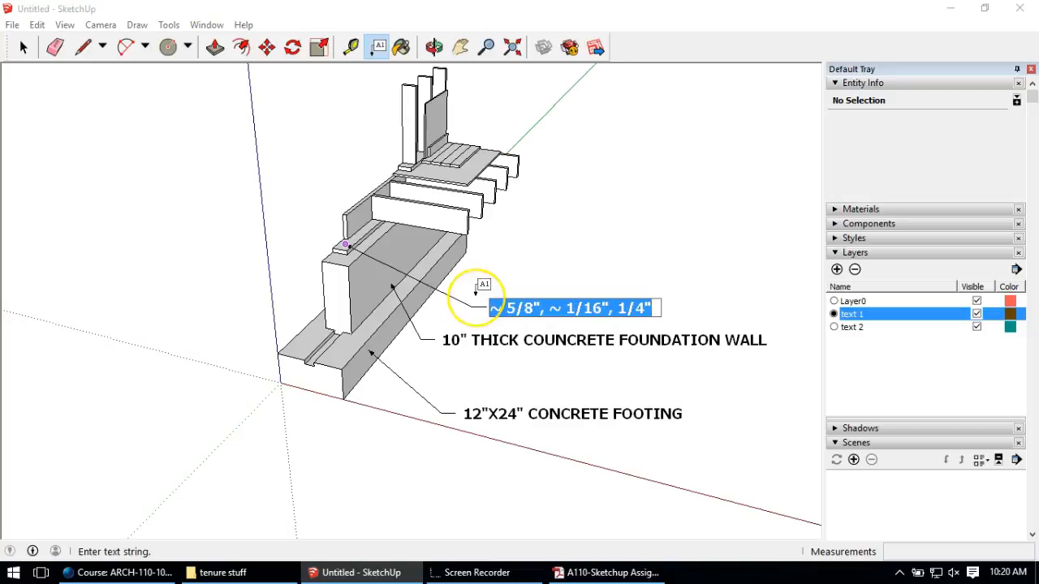
pyautogui.write('3/')
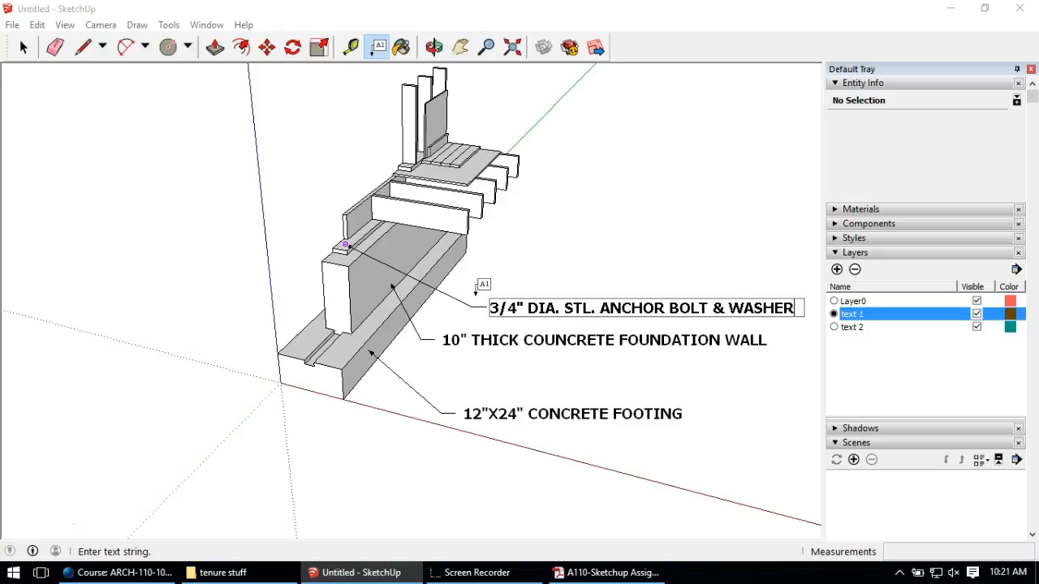
pyautogui.click(23, 48)
pyautogui.click(152, 254)
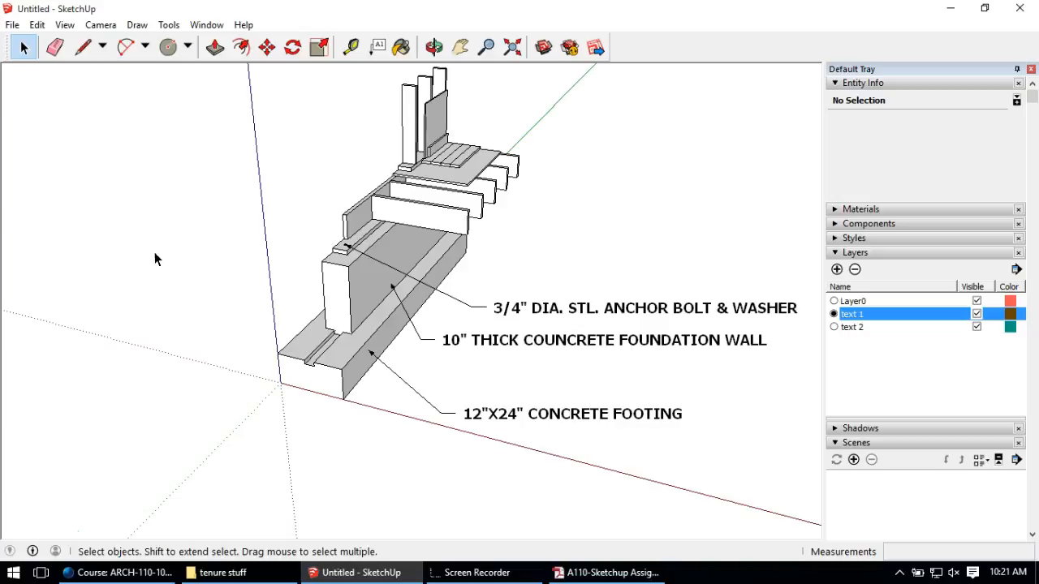
pyautogui.click(211, 261)
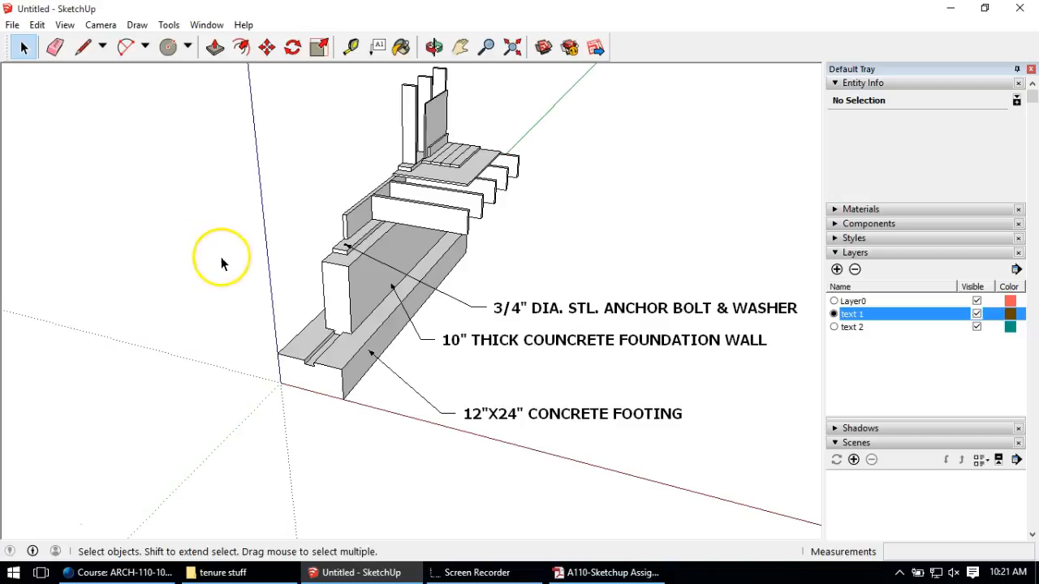
# Step: Dimension the footing with its 2' width and 1' height
pyautogui.click(167, 25)
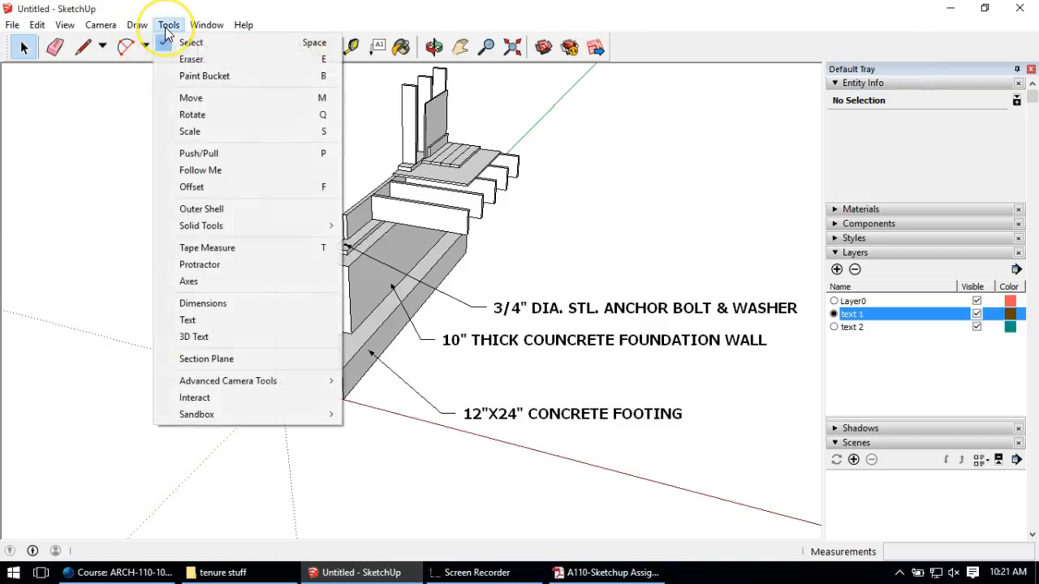
pyautogui.click(216, 304)
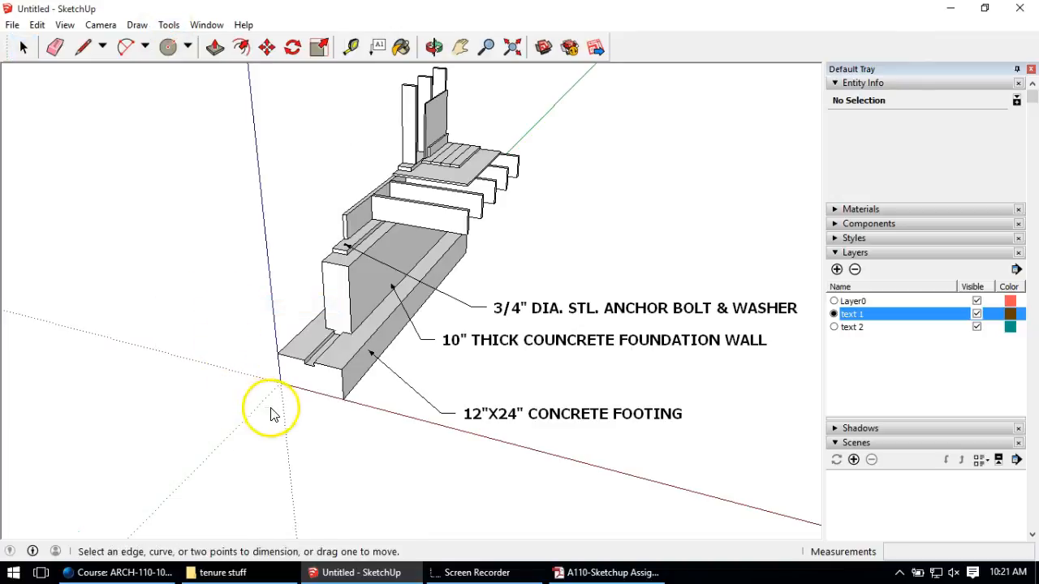
pyautogui.click(281, 383)
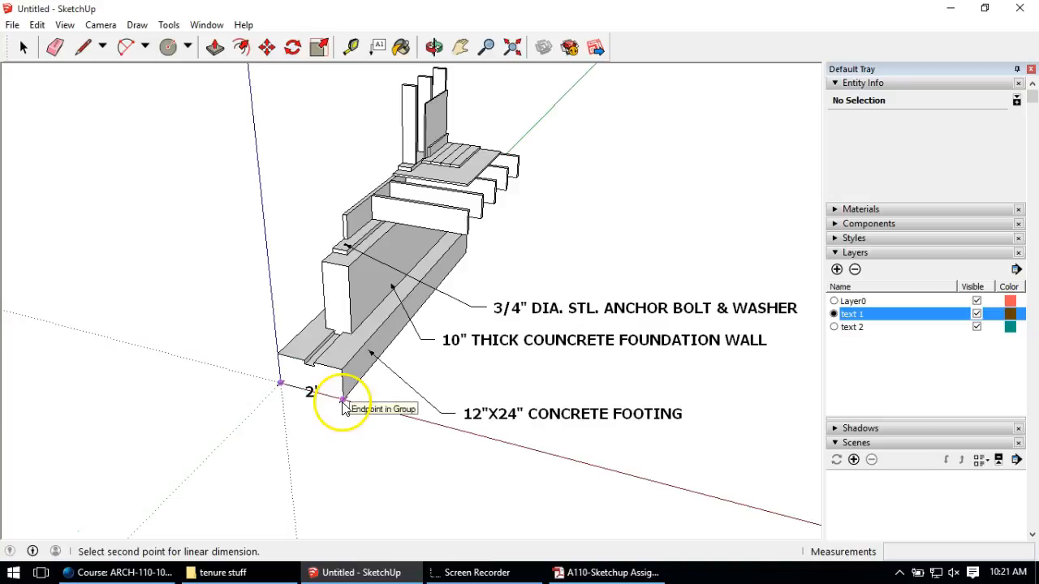
pyautogui.click(340, 402)
pyautogui.click(294, 428)
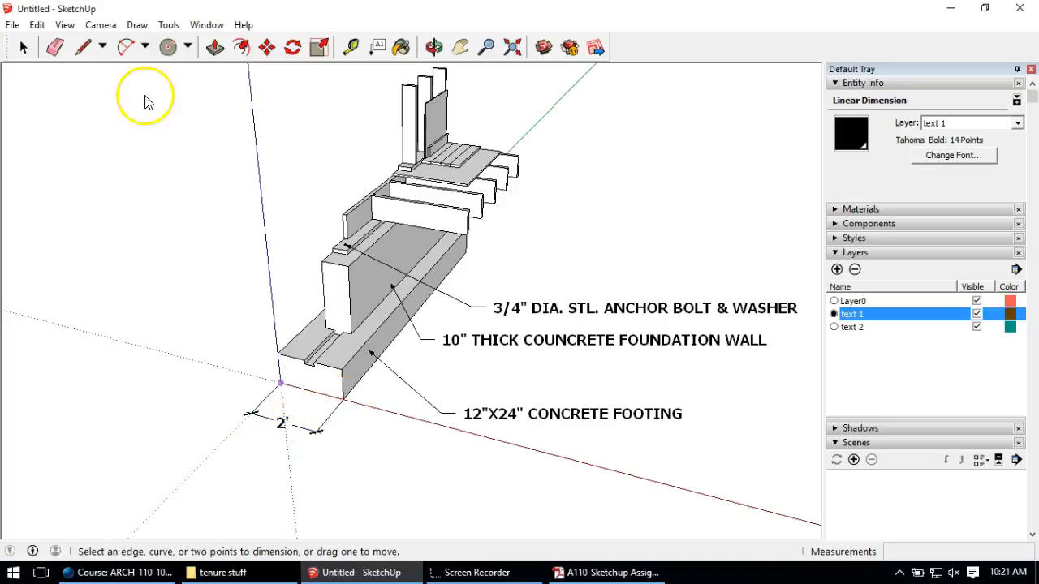
pyautogui.click(208, 25)
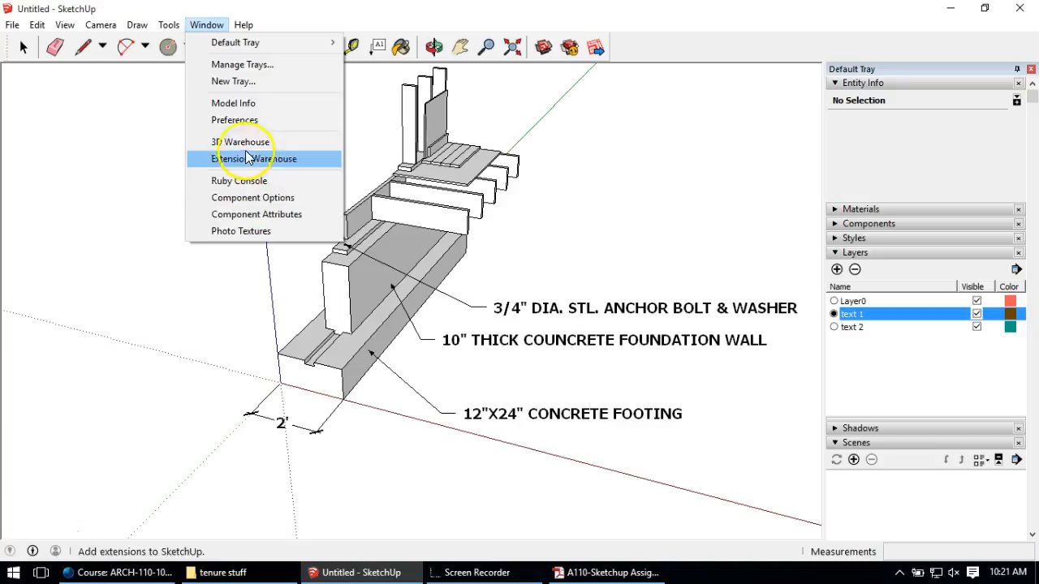
pyautogui.moveTo(209, 45)
pyautogui.click(207, 24)
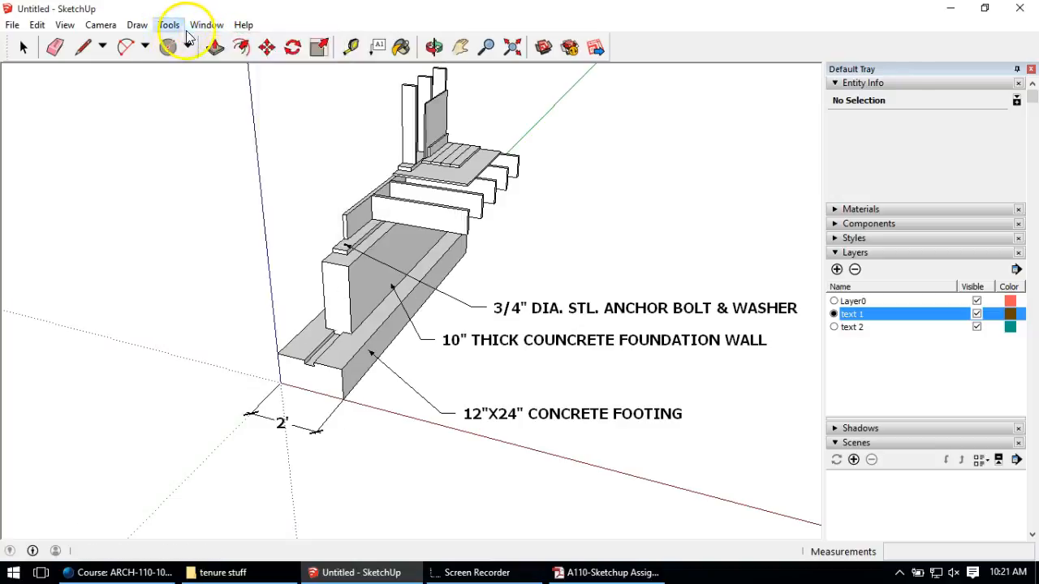
pyautogui.click(169, 25)
pyautogui.click(220, 305)
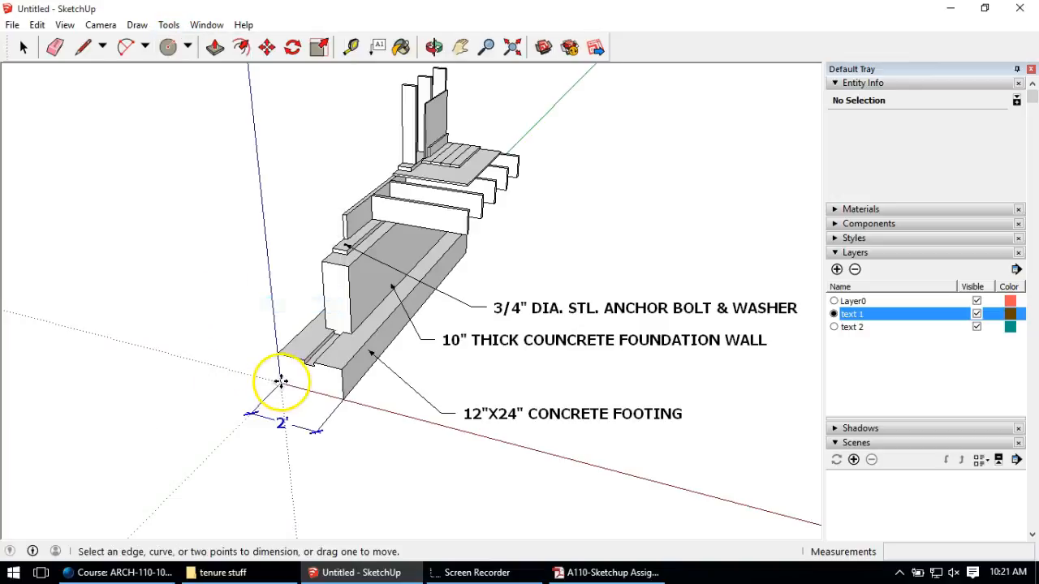
pyautogui.click(276, 355)
pyautogui.click(277, 381)
pyautogui.click(249, 378)
# Step: Add a 10" dimension across the foundation wall's thickness, then orbit to view the wall framing
pyautogui.click(168, 24)
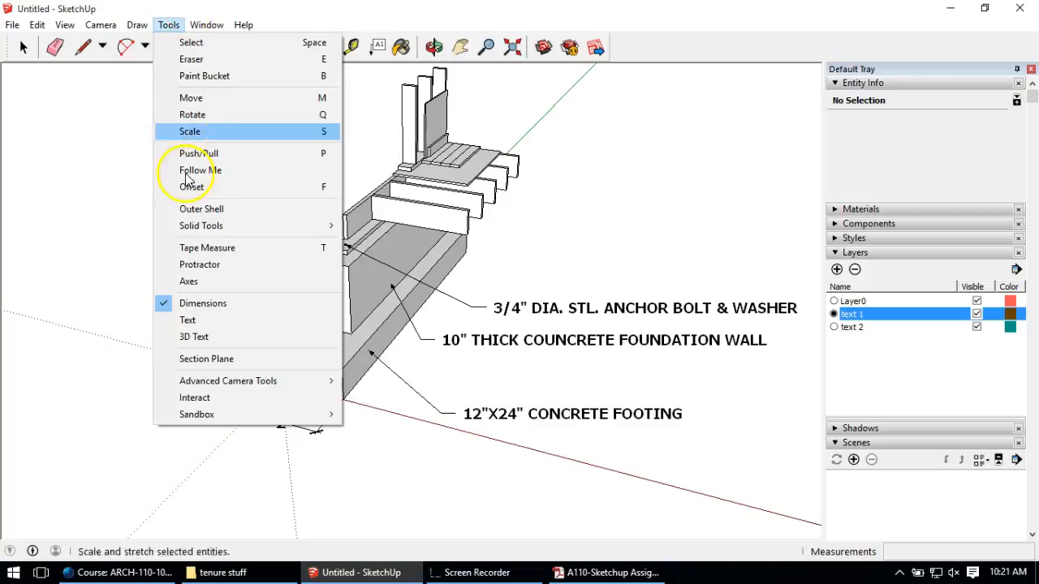
pyautogui.click(209, 303)
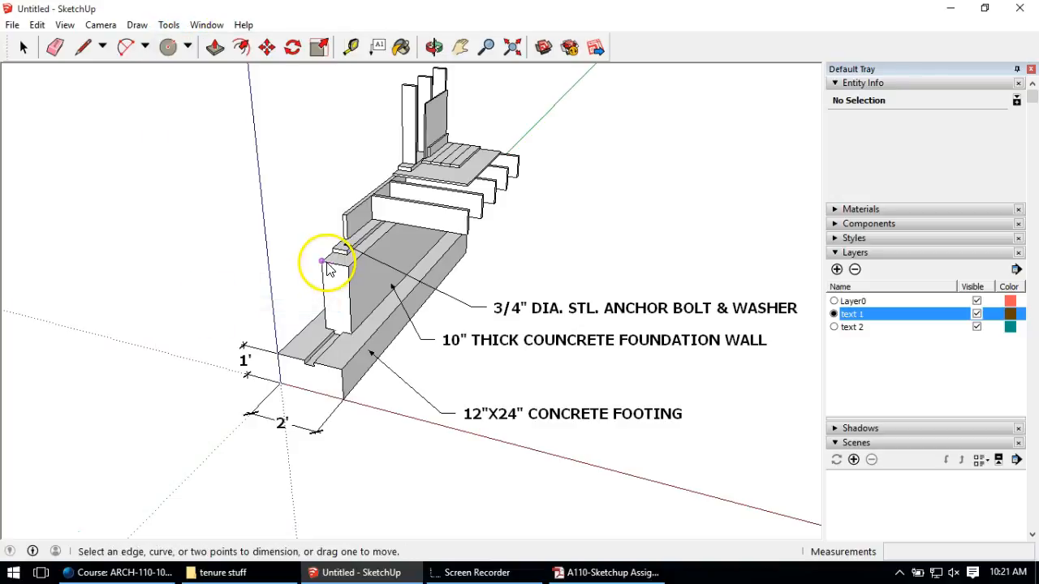
pyautogui.click(168, 26)
pyautogui.click(168, 26)
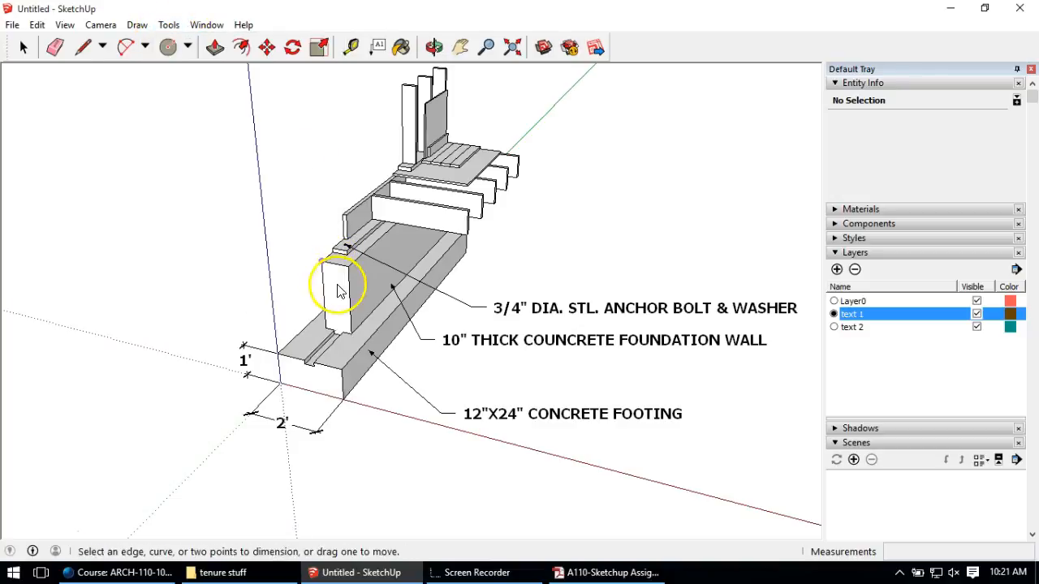
pyautogui.click(322, 262)
pyautogui.click(347, 267)
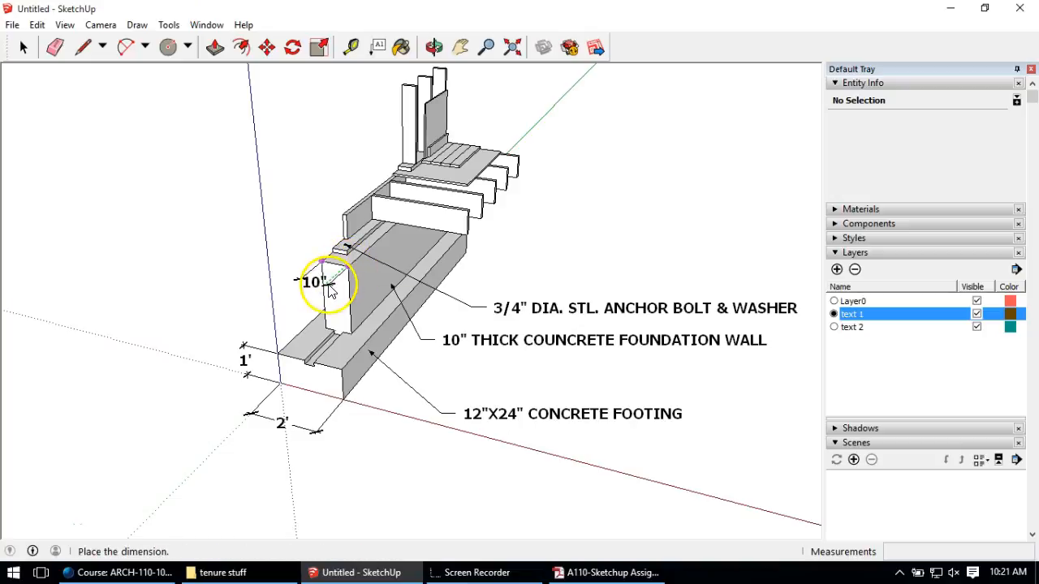
pyautogui.click(326, 286)
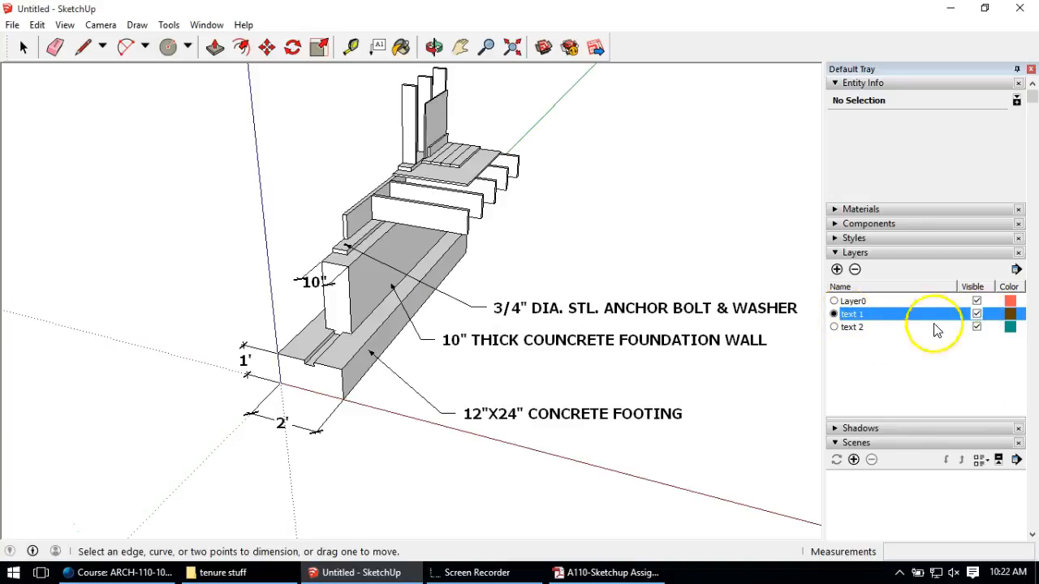
pyautogui.moveTo(184, 225); pyautogui.dragTo(577, 232, button='middle')
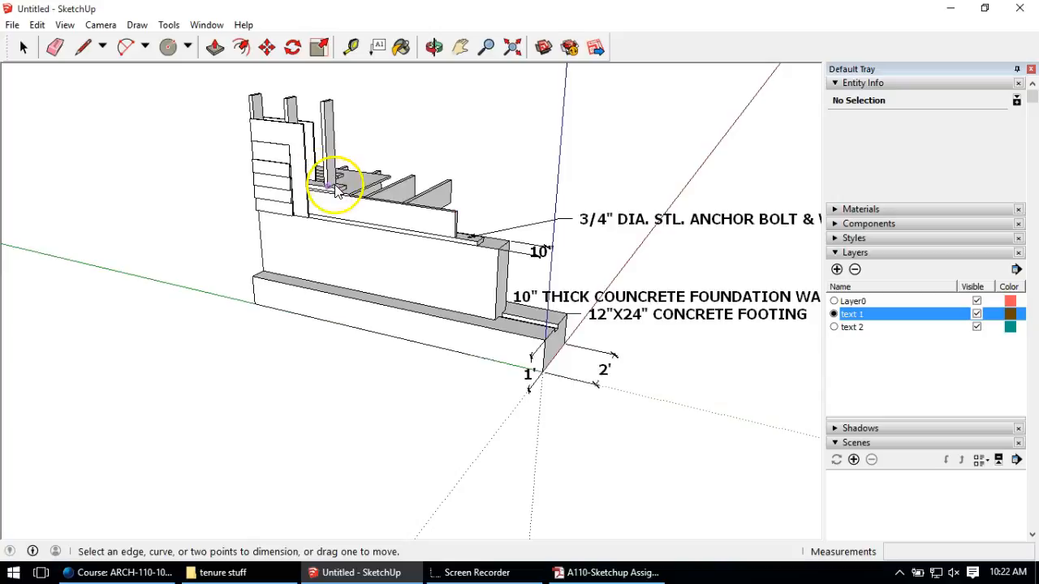
pyautogui.scroll(-3, 348, 220)
pyautogui.scroll(2, 304, 173)
pyautogui.scroll(2, 304, 173)
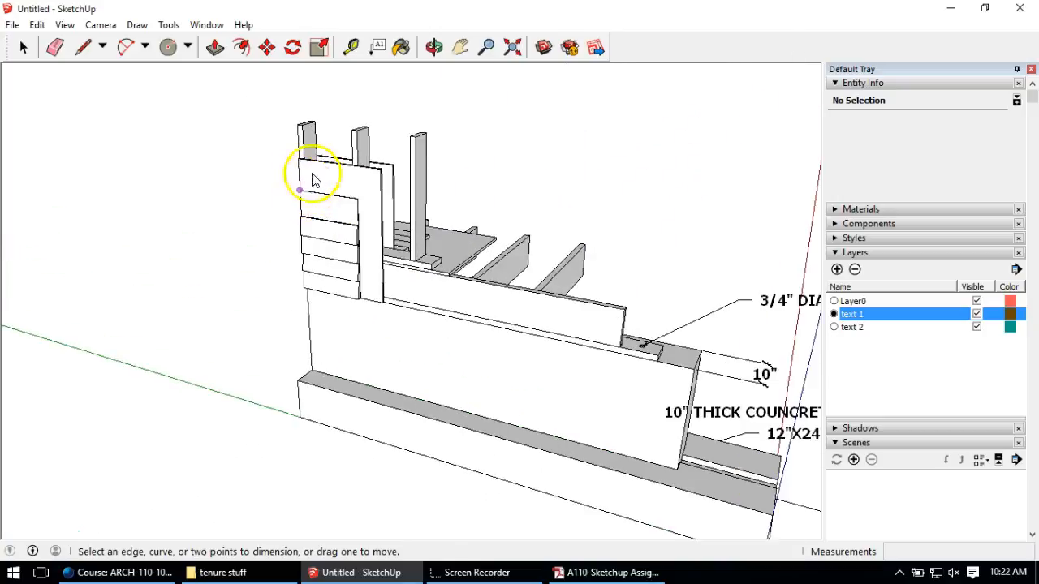
pyautogui.scroll(-3, 248, 207)
pyautogui.moveTo(355, 239); pyautogui.dragTo(335, 276, button='middle')
pyautogui.scroll(2, 278, 230)
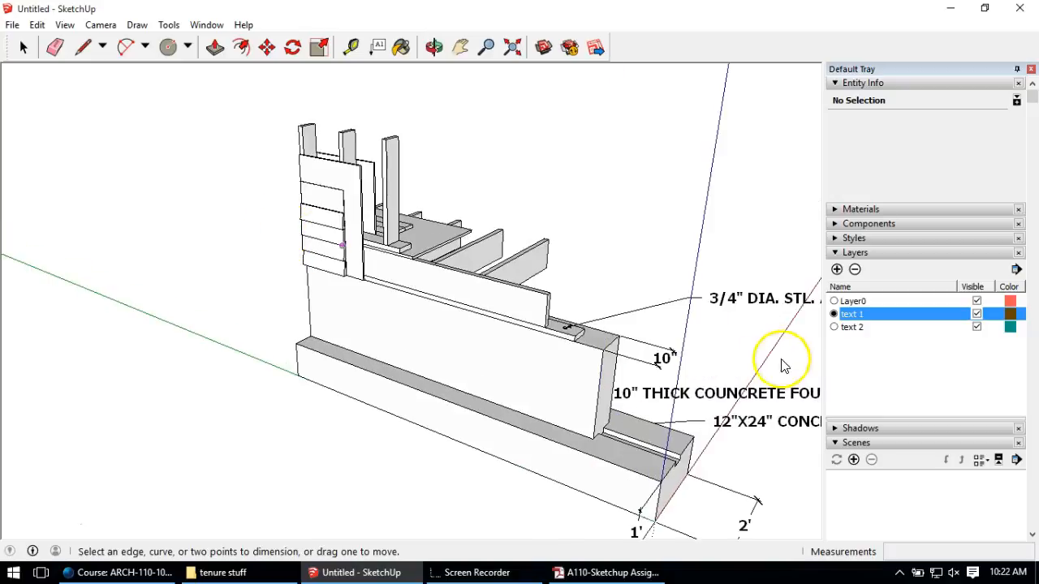
# Step: On layer text 2 with text 1 hidden, add a two-line 1/2" CDX PLYWOOD WALL SHEATHING leader note
pyautogui.click(834, 327)
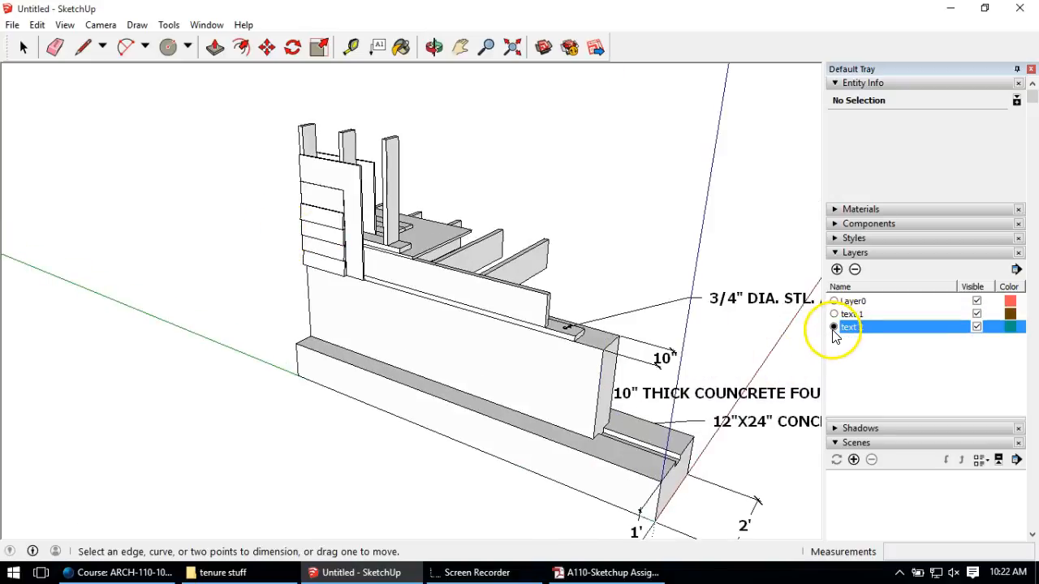
pyautogui.click(977, 315)
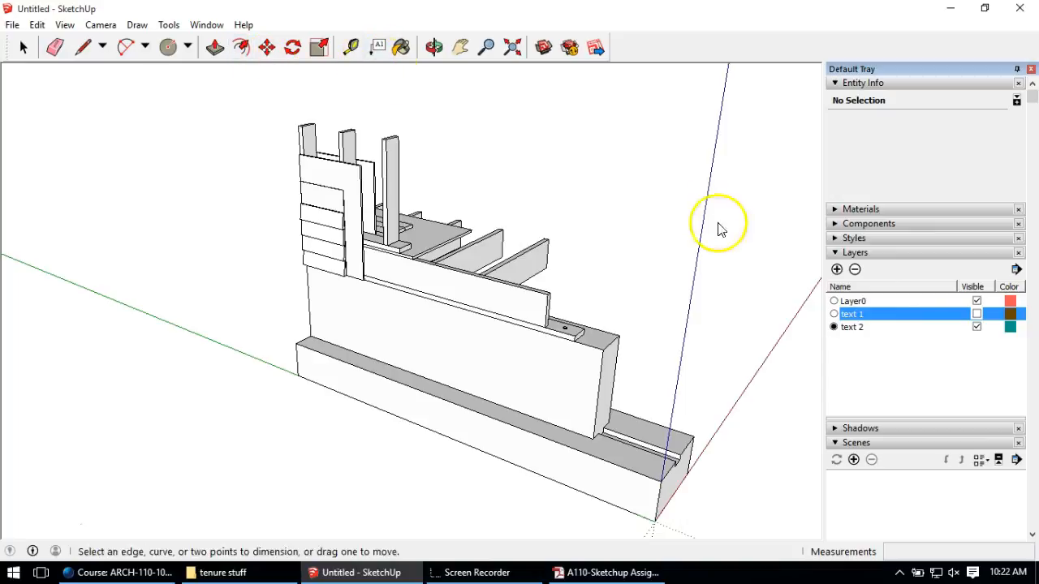
pyautogui.click(378, 48)
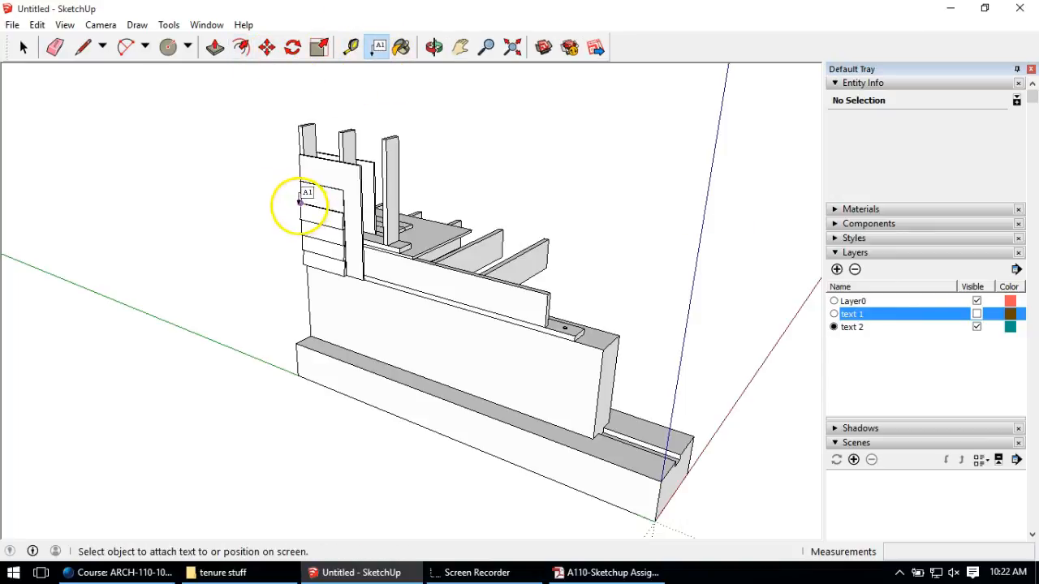
pyautogui.click(310, 170)
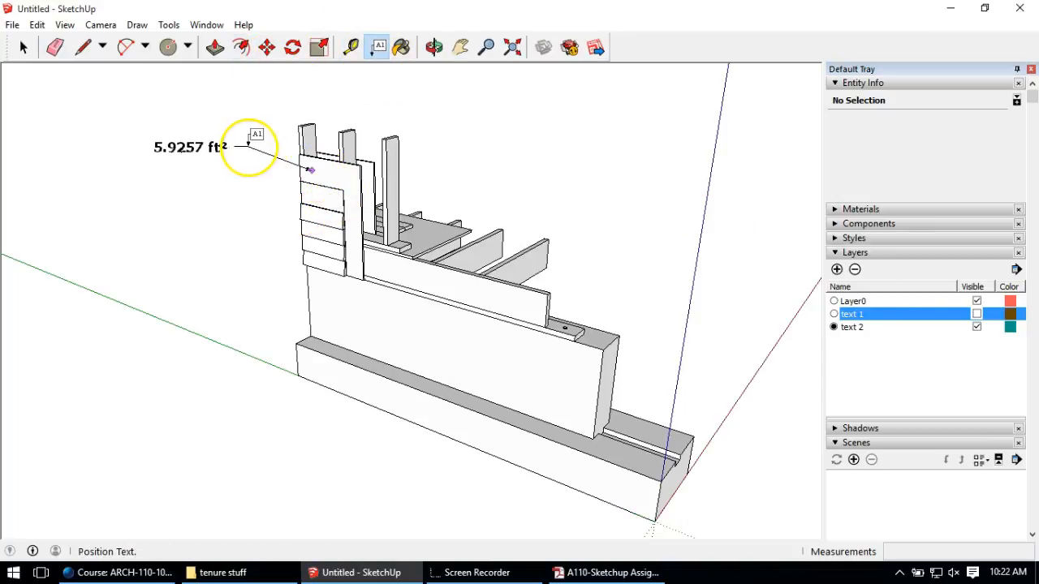
pyautogui.click(248, 143)
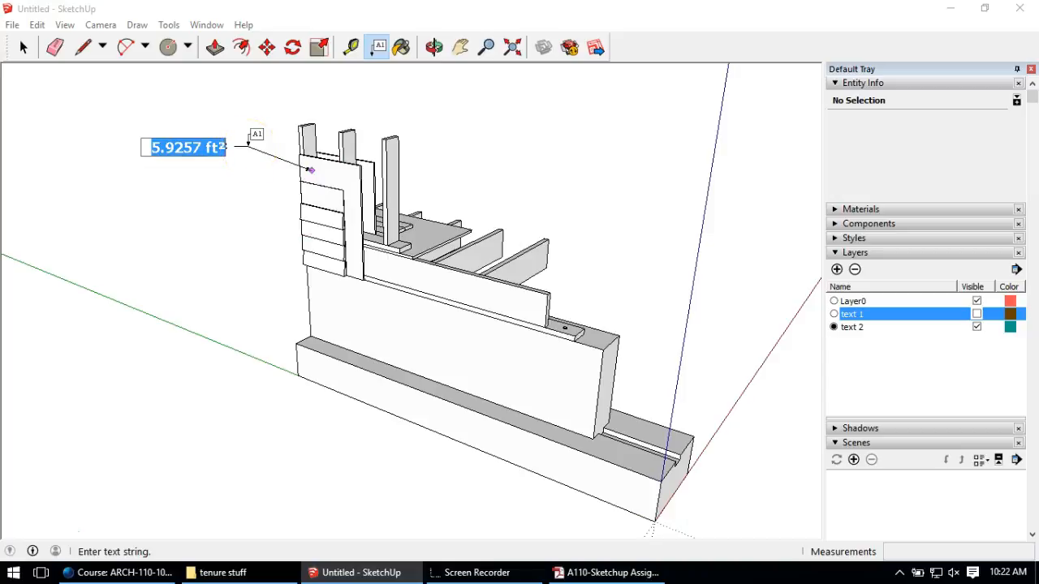
pyautogui.write('1/2"')
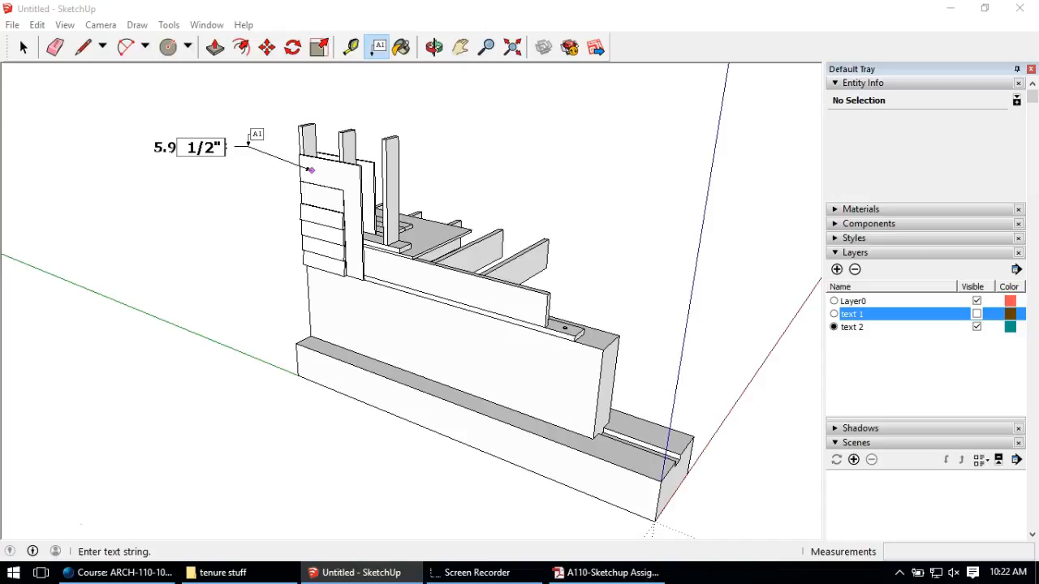
pyautogui.write('CDX PLYWOOD')
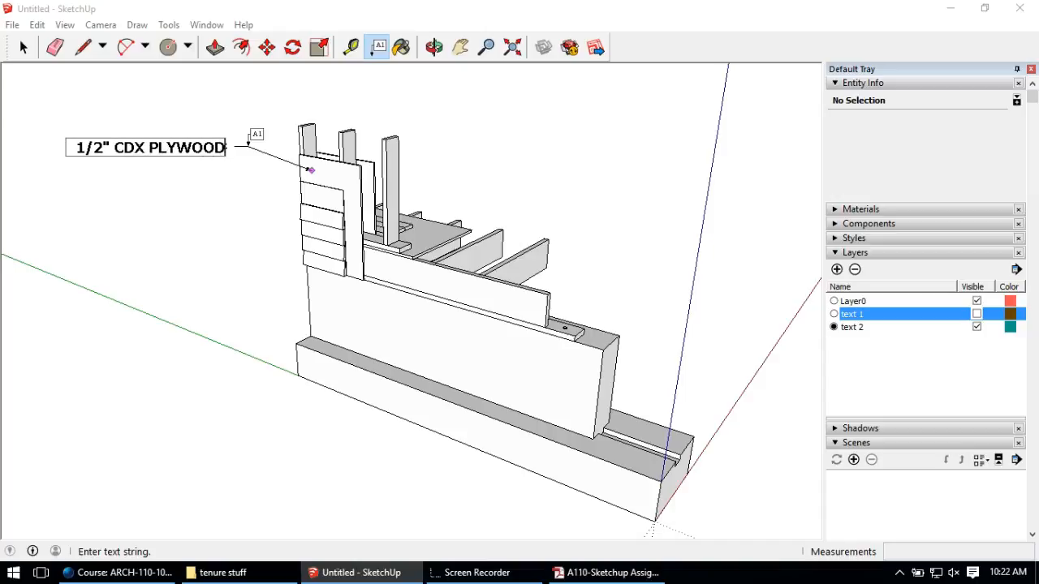
pyautogui.write(' WALL')
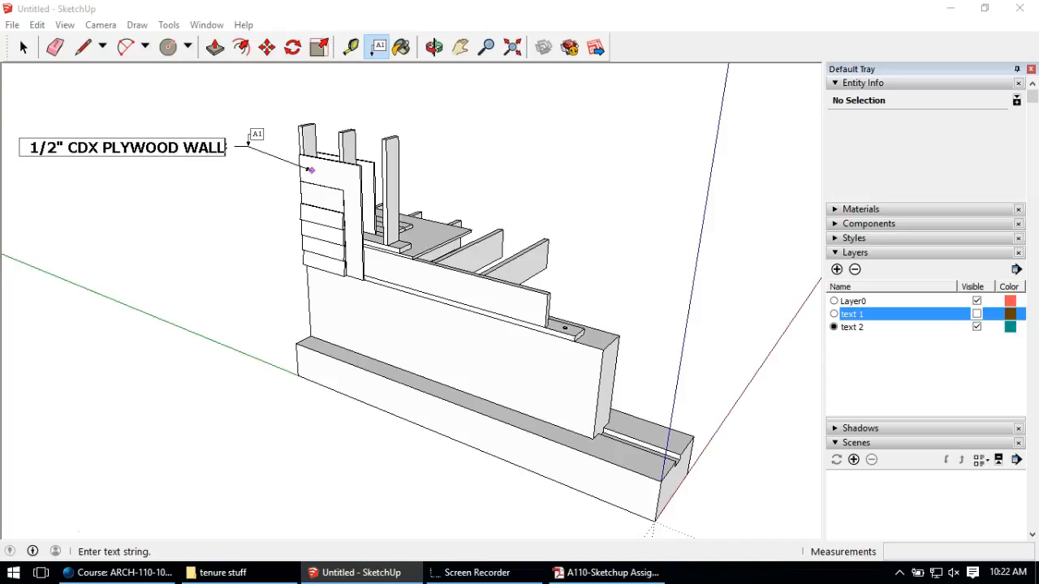
pyautogui.write(' SHEATHING')
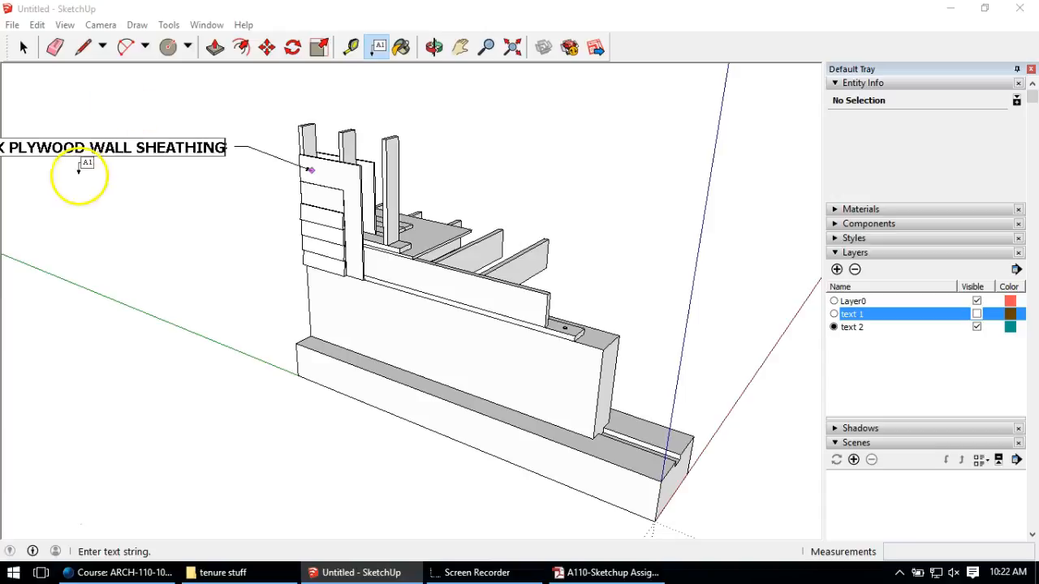
pyautogui.click(91, 148)
pyautogui.press('Return')
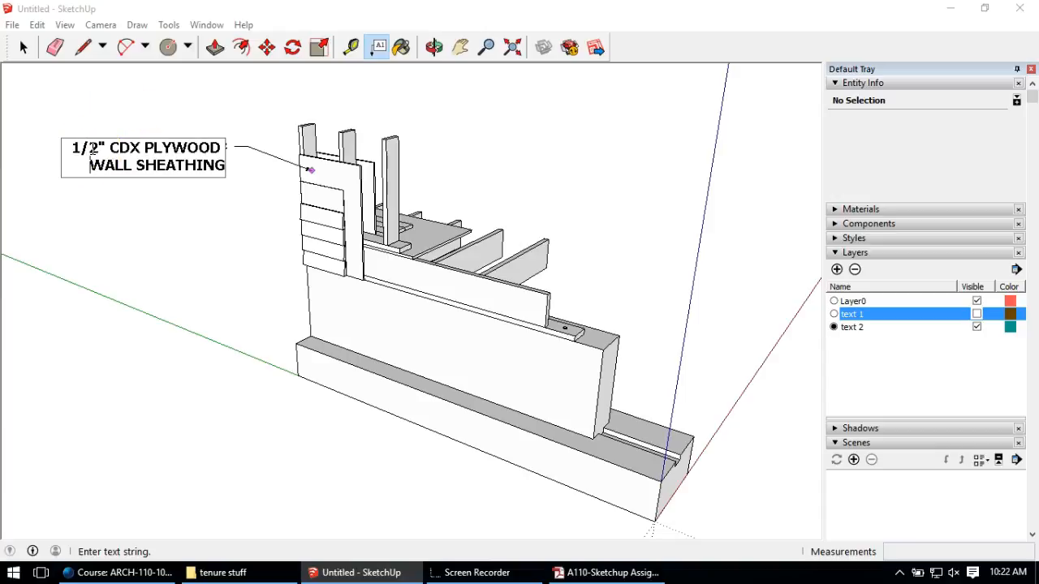
pyautogui.click(94, 210)
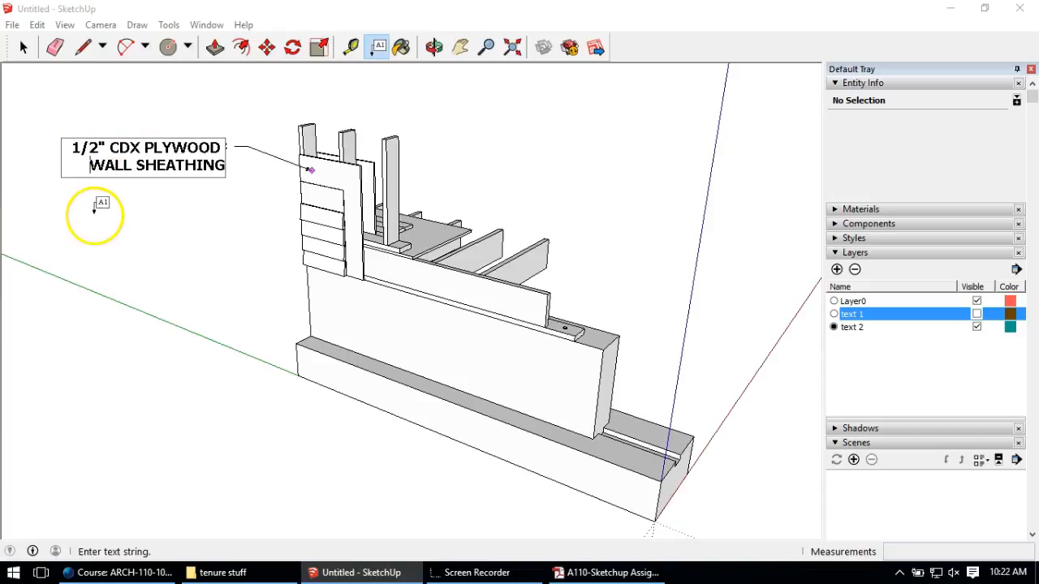
# Step: Dimension the siding board's 5" exposure, placing the dimension to its left
pyautogui.click(24, 48)
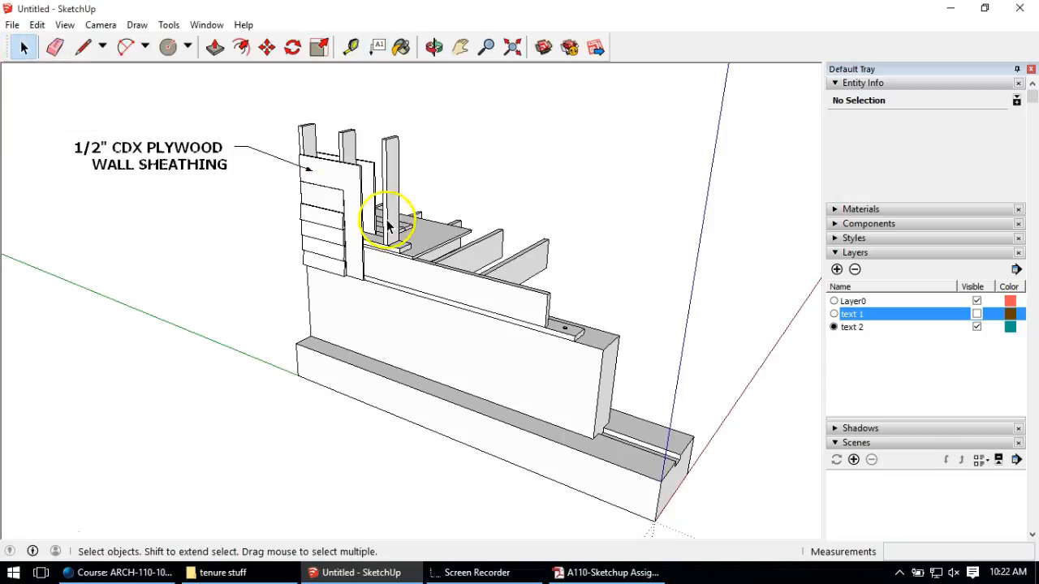
pyautogui.click(172, 25)
pyautogui.click(207, 299)
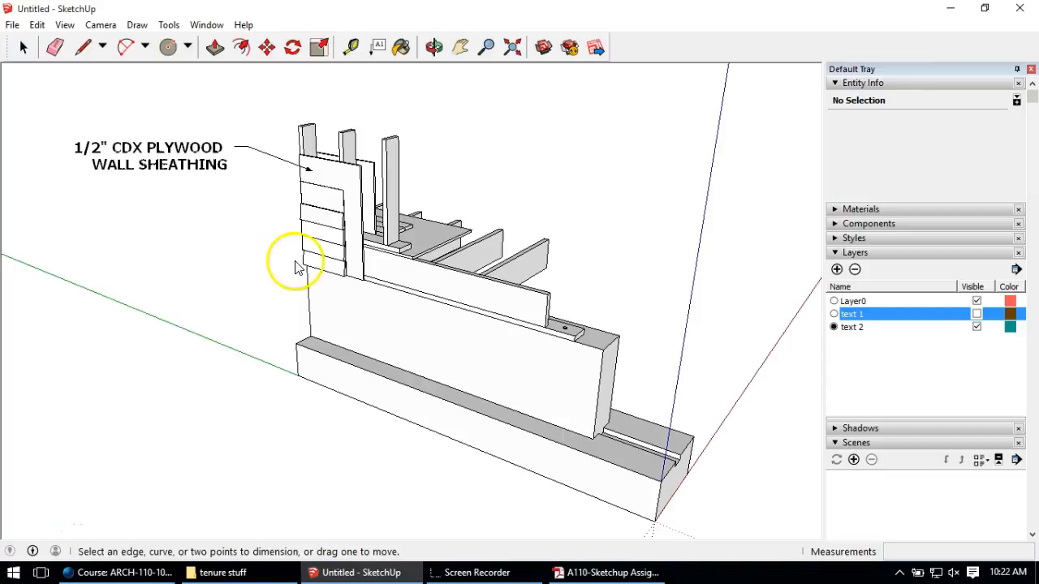
pyautogui.click(307, 265)
pyautogui.press('Escape')
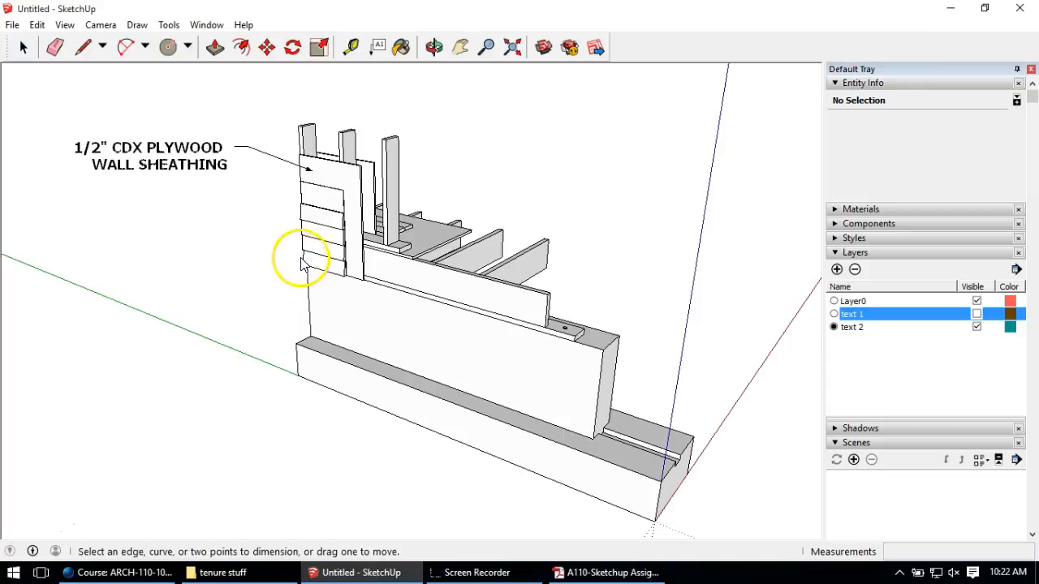
pyautogui.scroll(2, 302, 264)
pyautogui.click(305, 263)
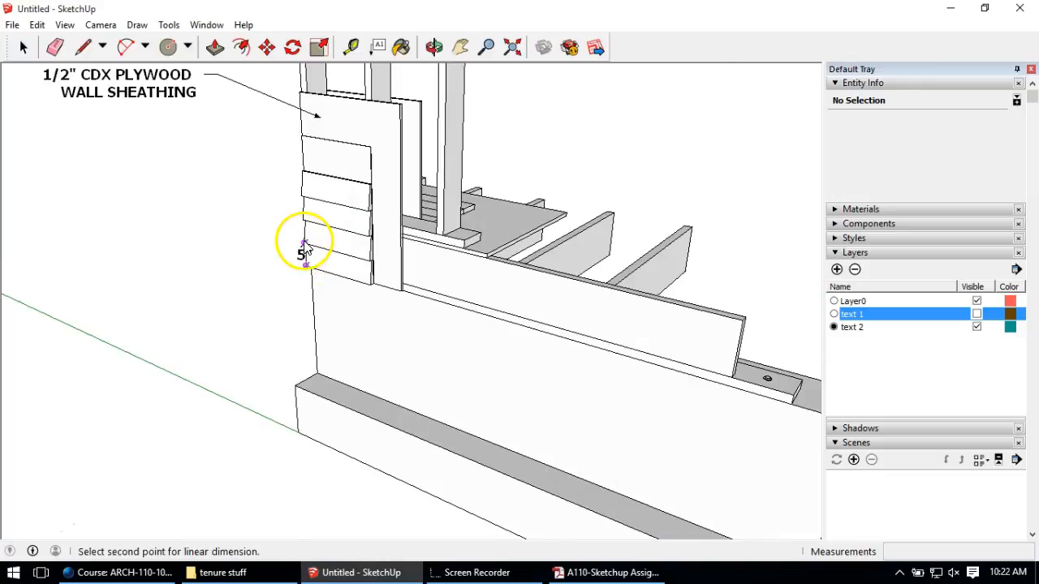
pyautogui.click(304, 243)
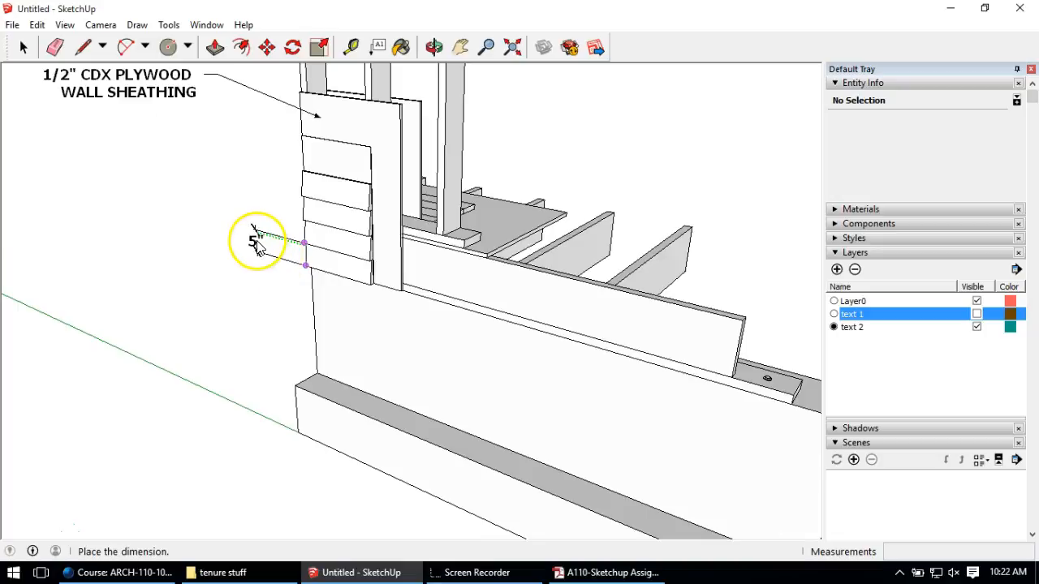
pyautogui.click(253, 244)
pyautogui.scroll(-1, 162, 361)
pyautogui.scroll(-1, 162, 361)
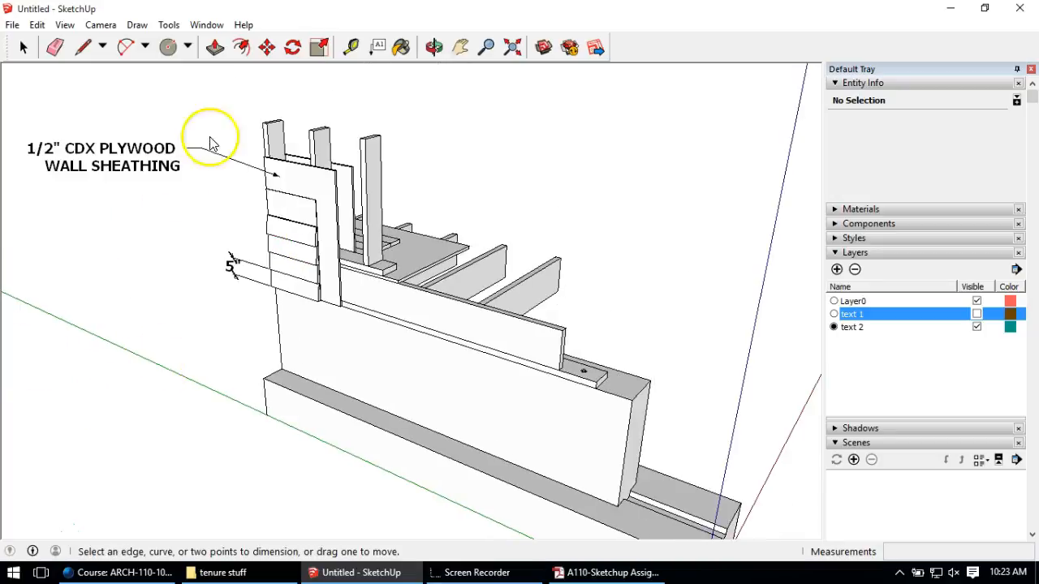
# Step: Make Layer0 current, hide layer text 2 and show layer text 1
pyautogui.click(835, 301)
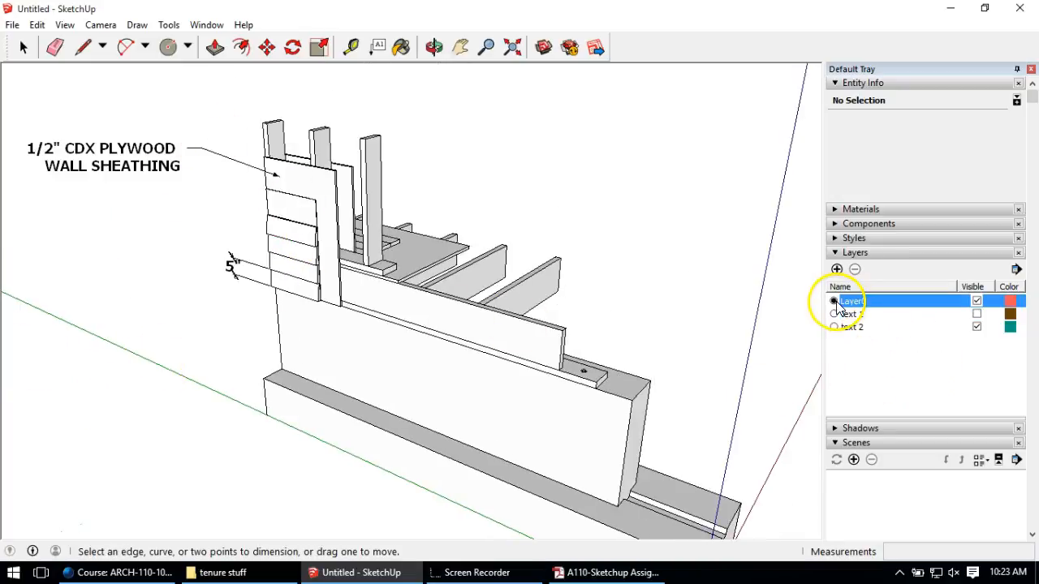
pyautogui.click(976, 327)
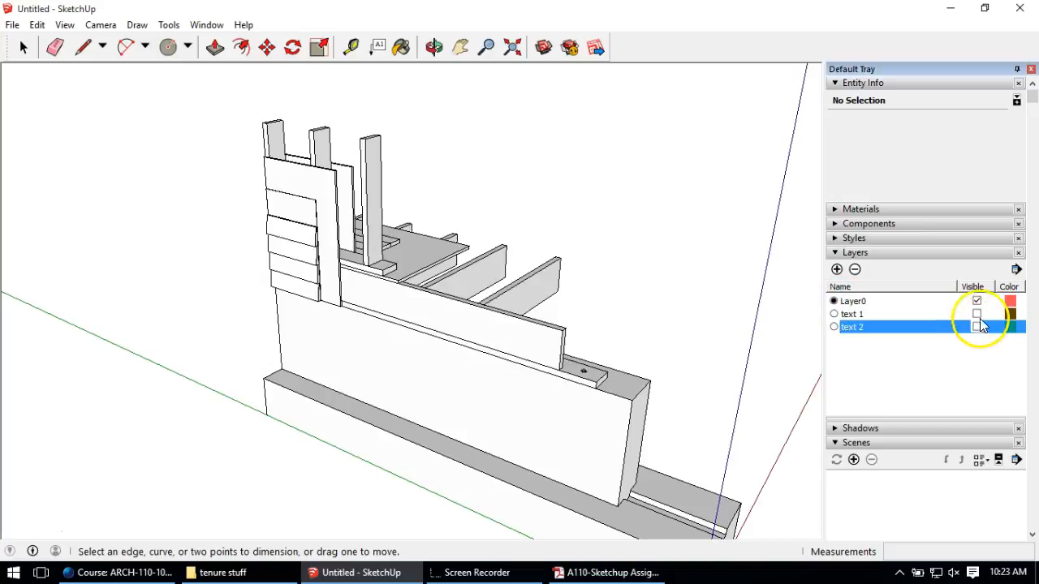
pyautogui.click(976, 314)
# Step: Orbit and zoom to frame the footing, wall and anchor bolt notes with their dimensions
pyautogui.moveTo(591, 429); pyautogui.dragTo(480, 323, button='middle')
pyautogui.scroll(-6, 406, 300)
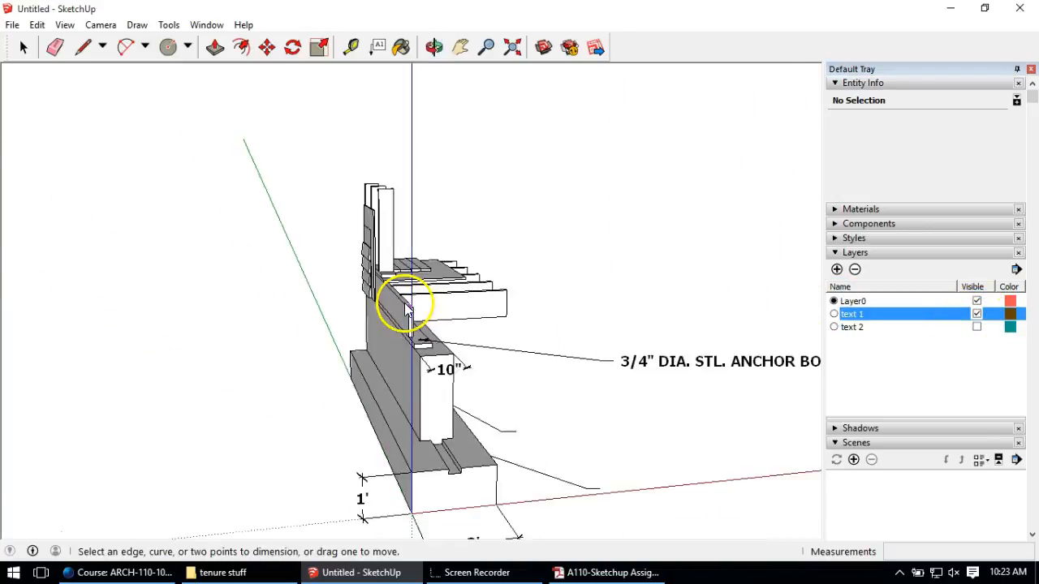
pyautogui.moveTo(412, 290); pyautogui.dragTo(392, 370, button='middle')
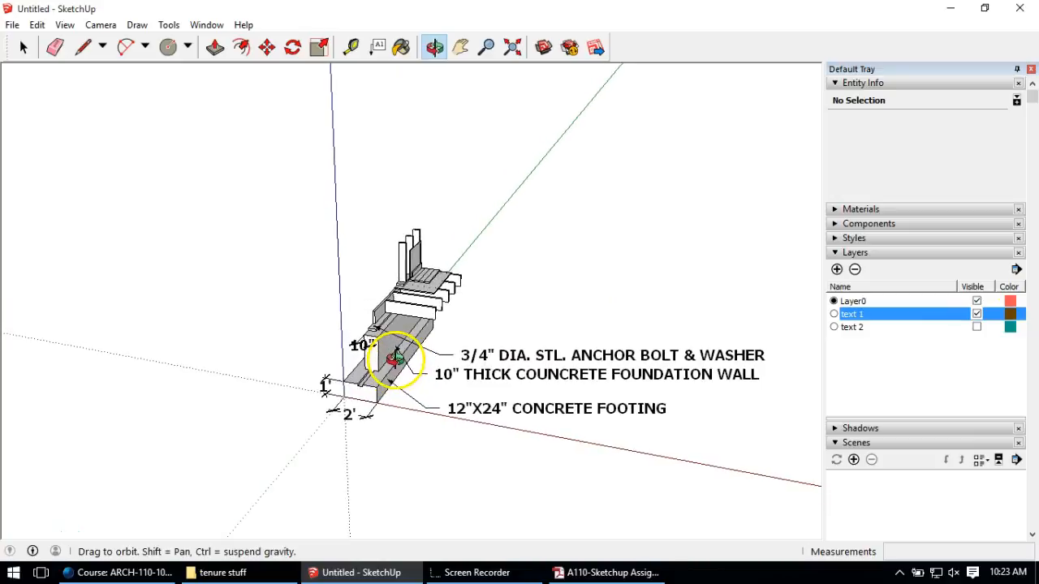
pyautogui.scroll(3, 577, 355)
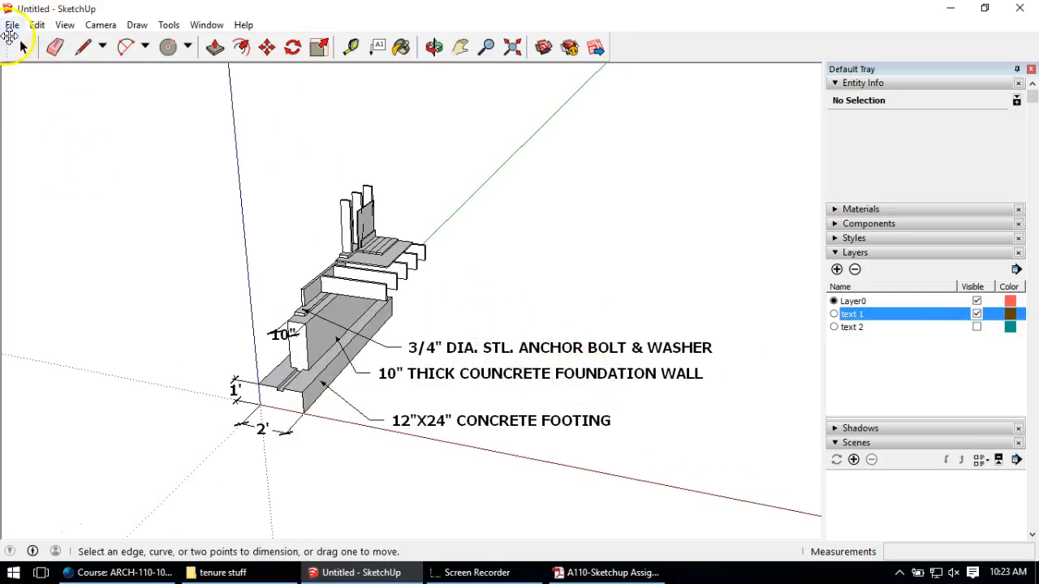
pyautogui.scroll(3, 204, 301)
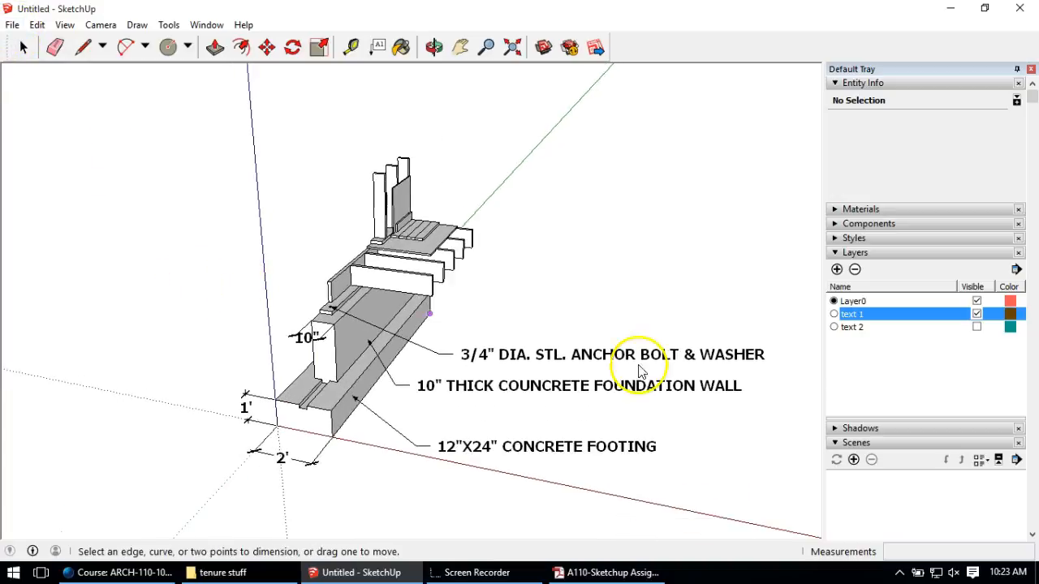
pyautogui.scroll(2, 783, 422)
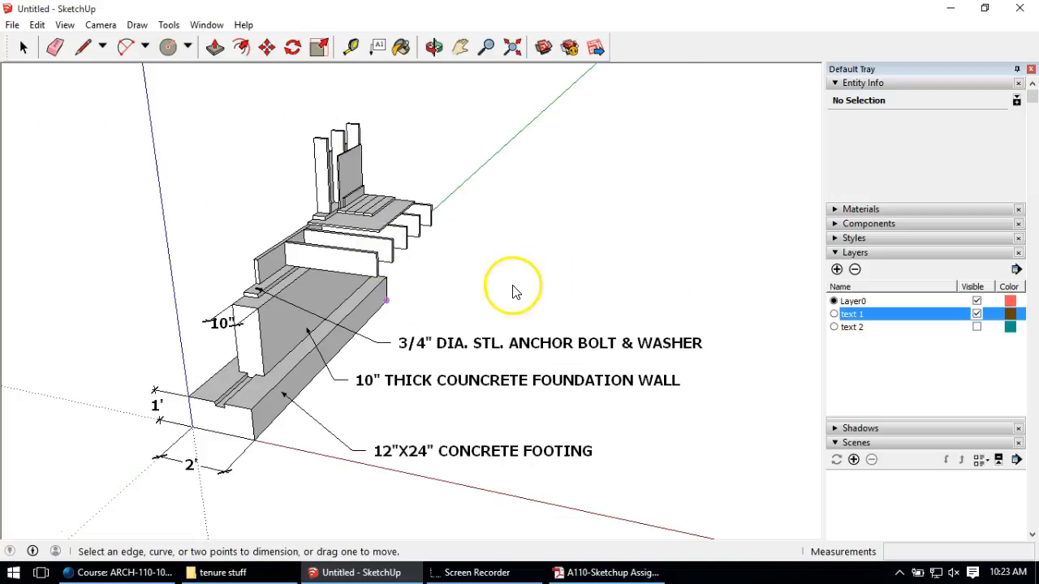
pyautogui.scroll(1, 333, 320)
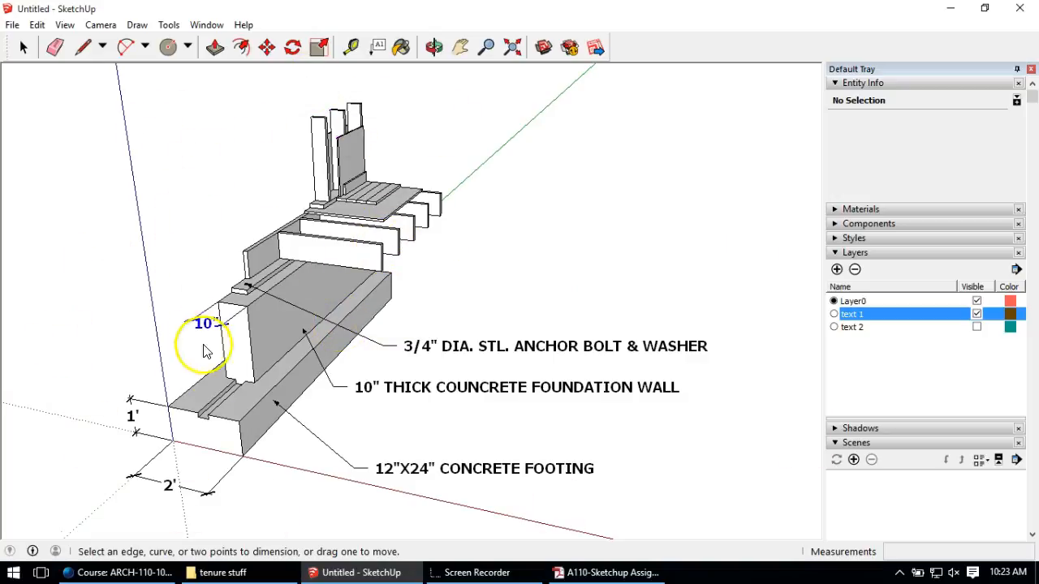
pyautogui.scroll(-5, 448, 353)
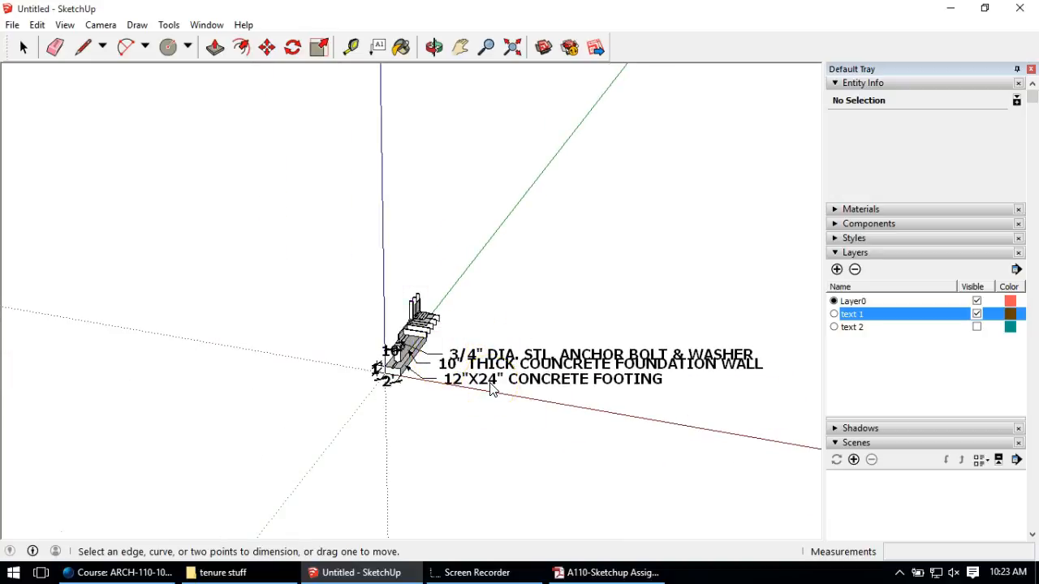
pyautogui.scroll(10, 475, 395)
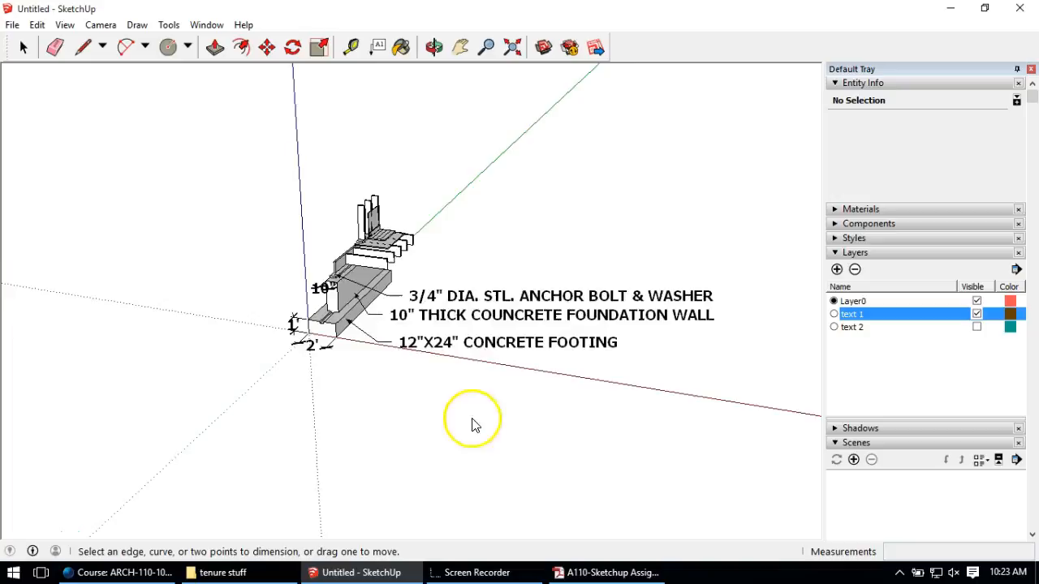
pyautogui.moveTo(297, 431); pyautogui.dragTo(306, 367, button='middle')
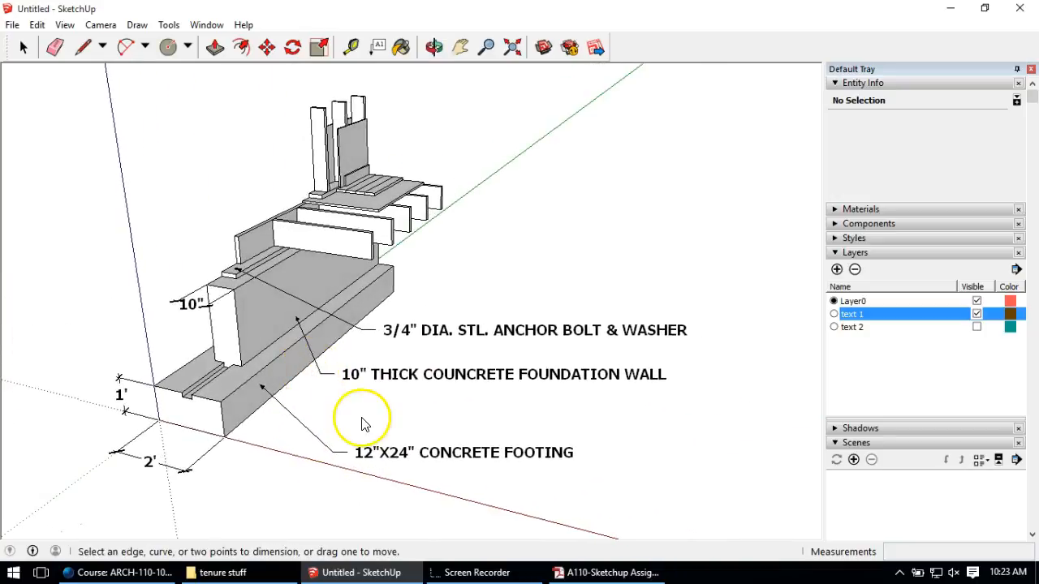
pyautogui.click(25, 47)
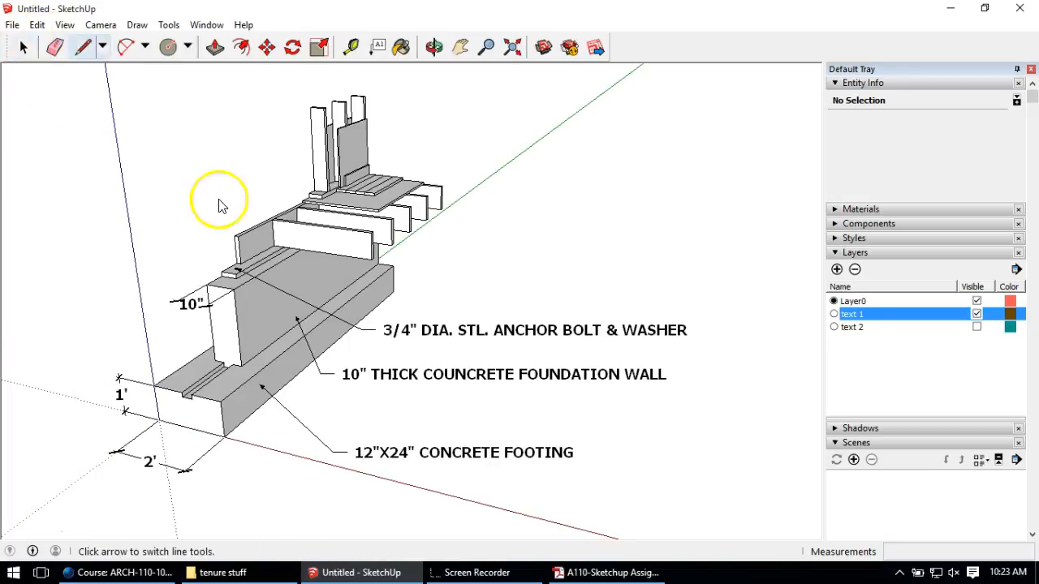
pyautogui.click(12, 25)
pyautogui.click(88, 315)
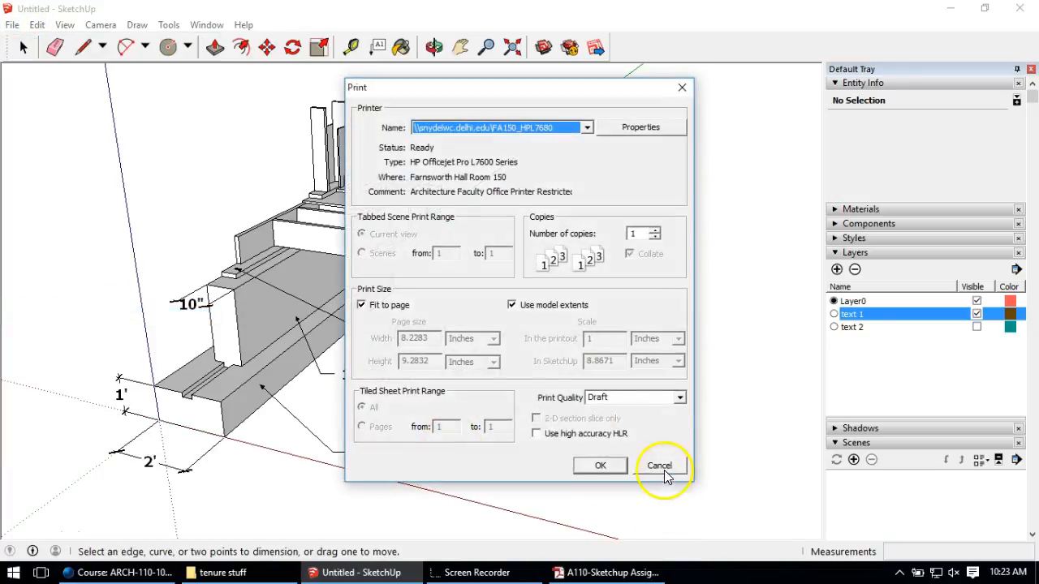
pyautogui.click(660, 467)
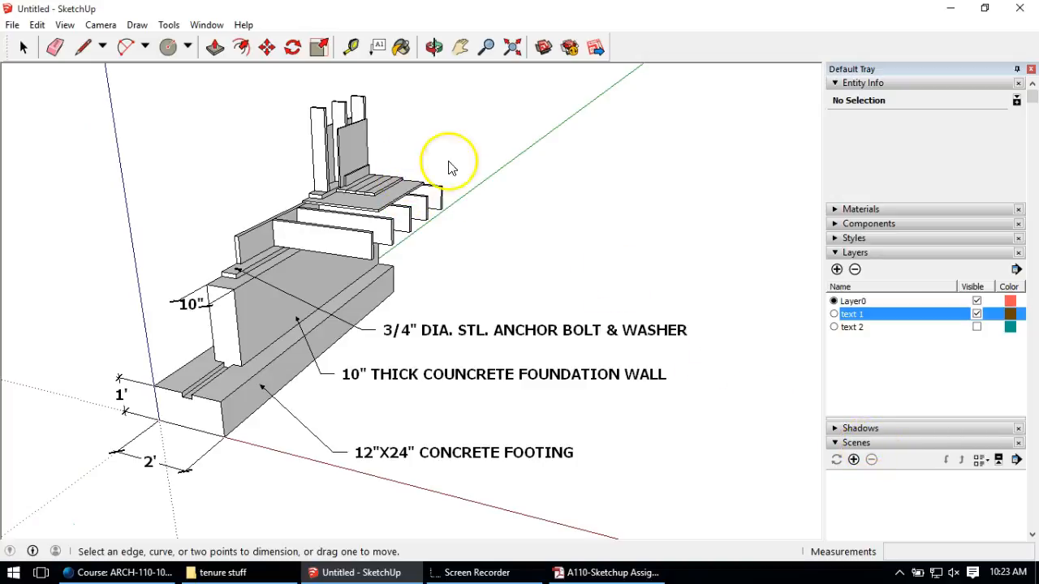
pyautogui.click(168, 26)
# Step: Save the labelled foundation view, with text 1 shown and text 2 hidden, as Scene 1
pyautogui.moveTo(206, 25)
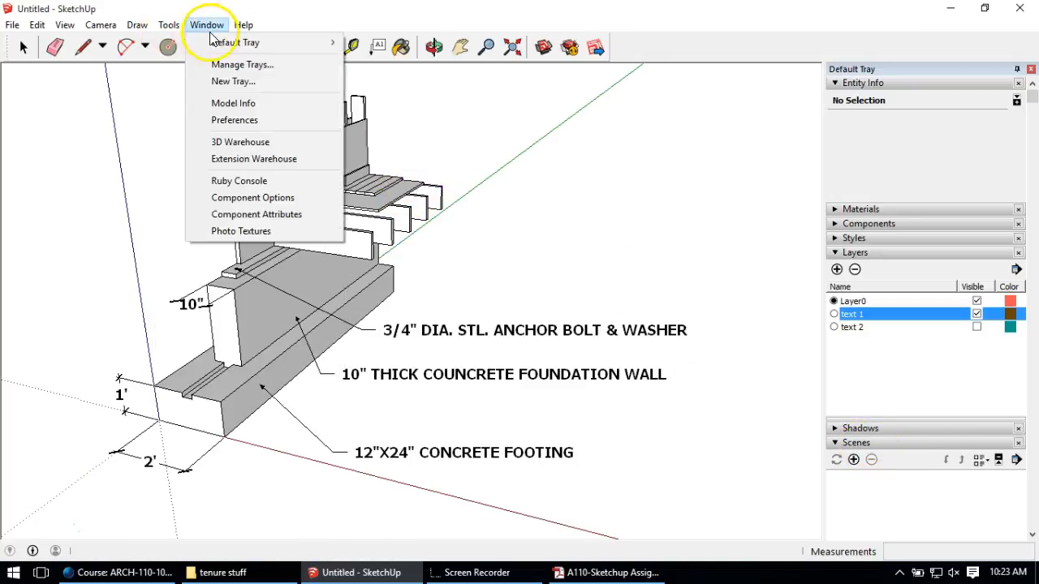
pyautogui.click(355, 14)
pyautogui.click(853, 460)
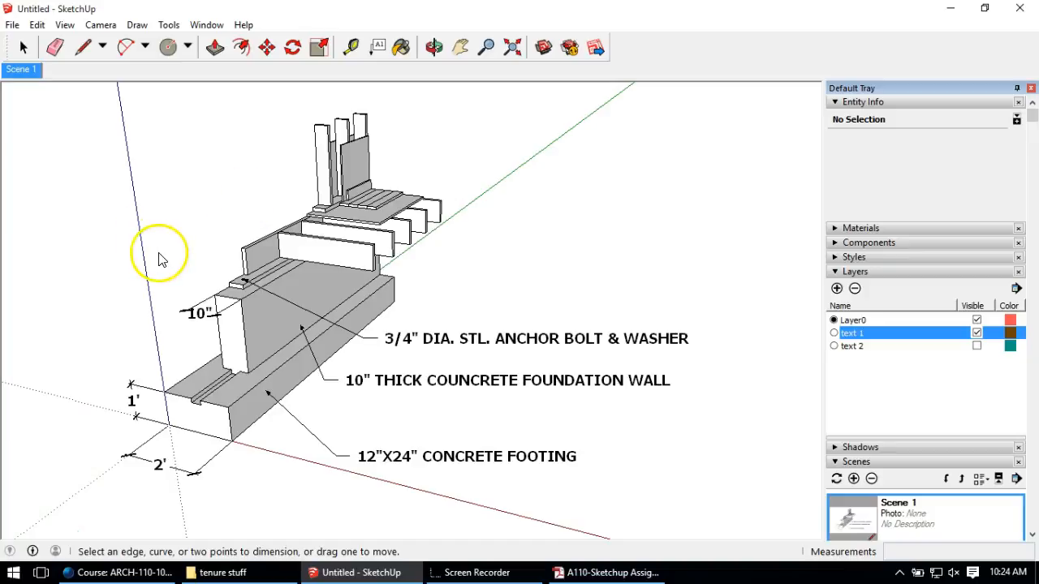
pyautogui.moveTo(148, 254); pyautogui.dragTo(370, 258, button='middle')
pyautogui.scroll(4, 370, 259)
pyautogui.scroll(-3, 235, 209)
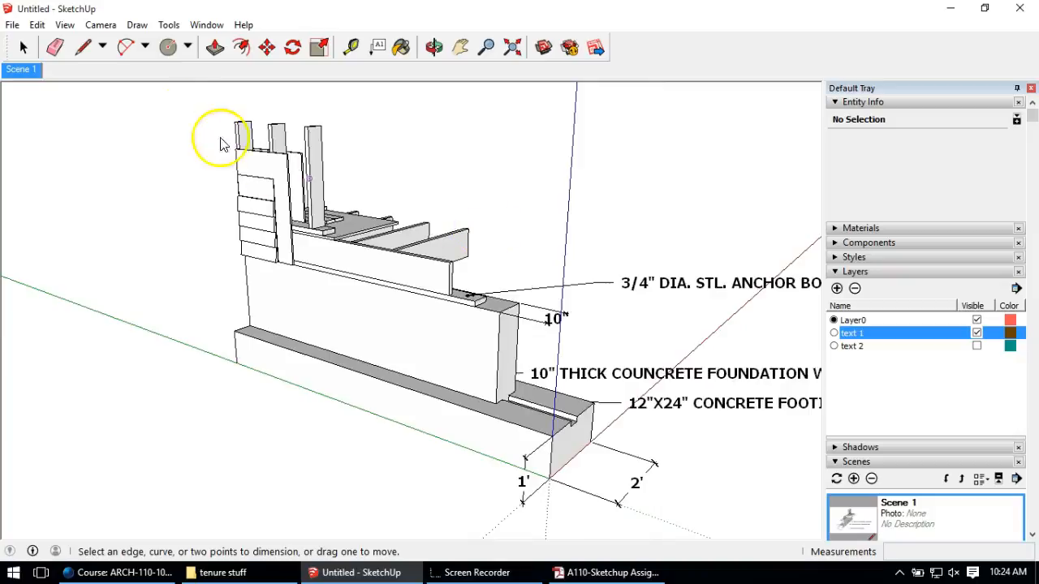
pyautogui.scroll(3, 221, 143)
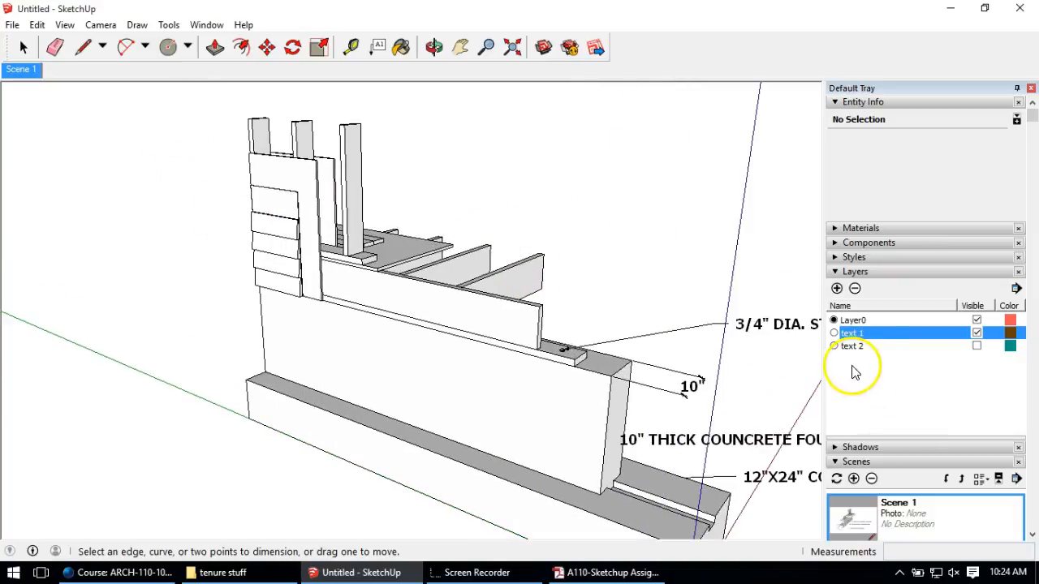
# Step: Hide the text 1 layer, show the text 2 sheathing labels, and save that view as Scene 2
pyautogui.click(977, 333)
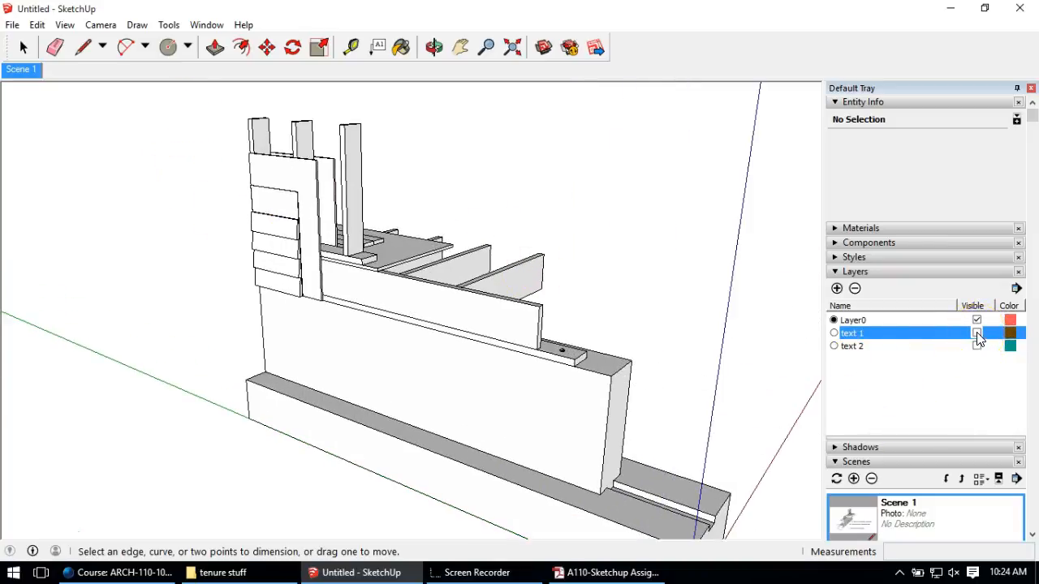
pyautogui.click(977, 346)
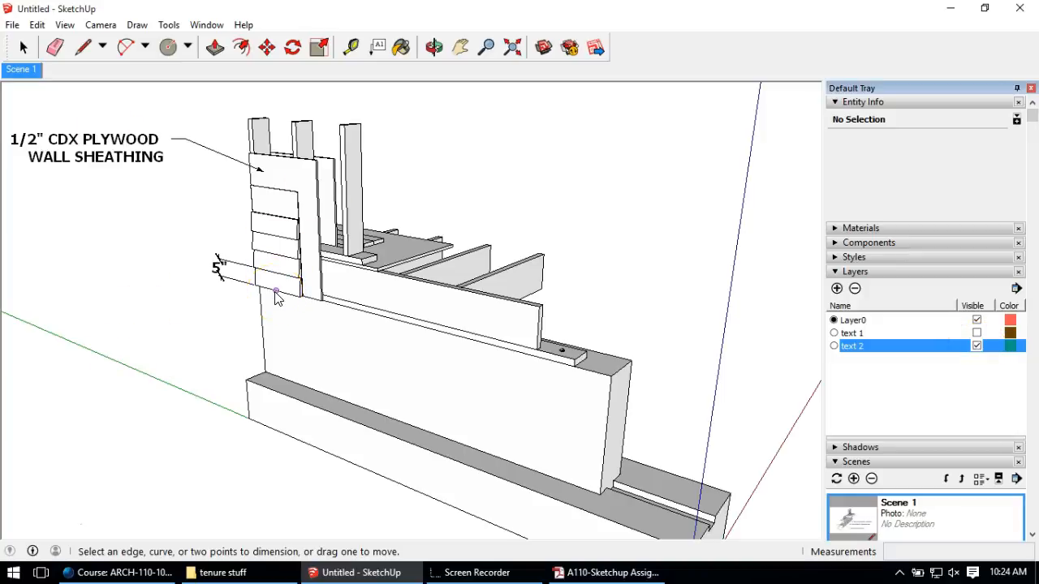
pyautogui.click(854, 479)
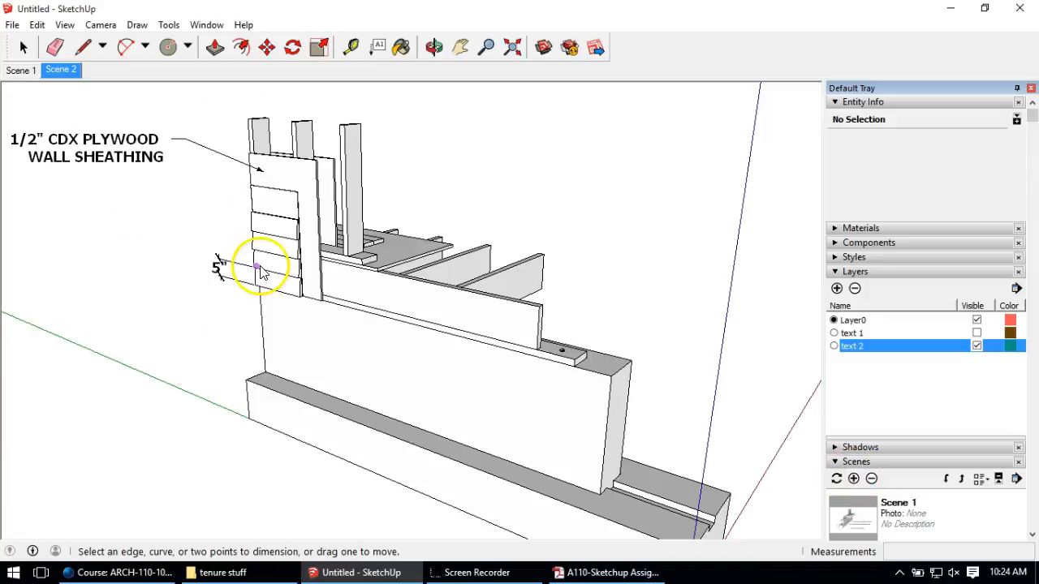
pyautogui.click(9, 71)
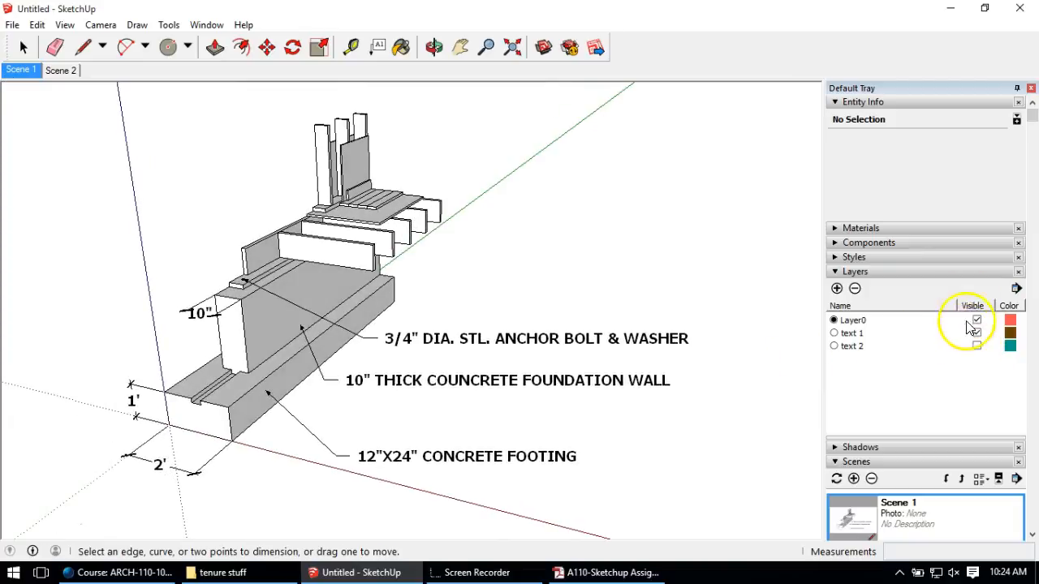
pyautogui.click(71, 70)
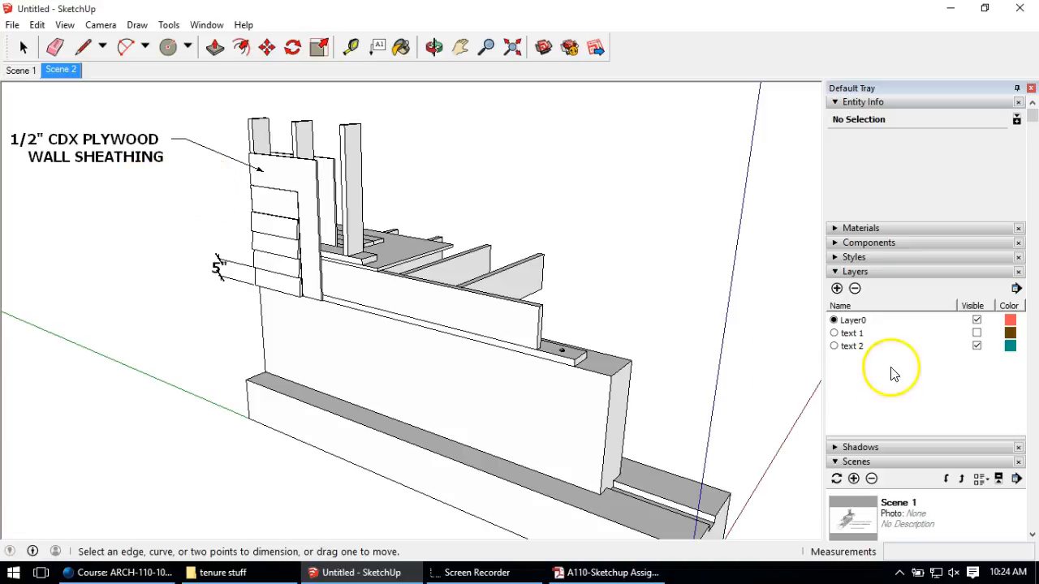
# Step: Hide text 2 and save a low, nearly side-on view of the framing as Scene 3
pyautogui.click(976, 345)
pyautogui.moveTo(557, 297); pyautogui.dragTo(2, 406, button='middle')
pyautogui.moveTo(654, 316); pyautogui.dragTo(292, 198, button='middle')
pyautogui.click(853, 478)
# Step: Save a side view of the framing as Scene 4
pyautogui.click(854, 478)
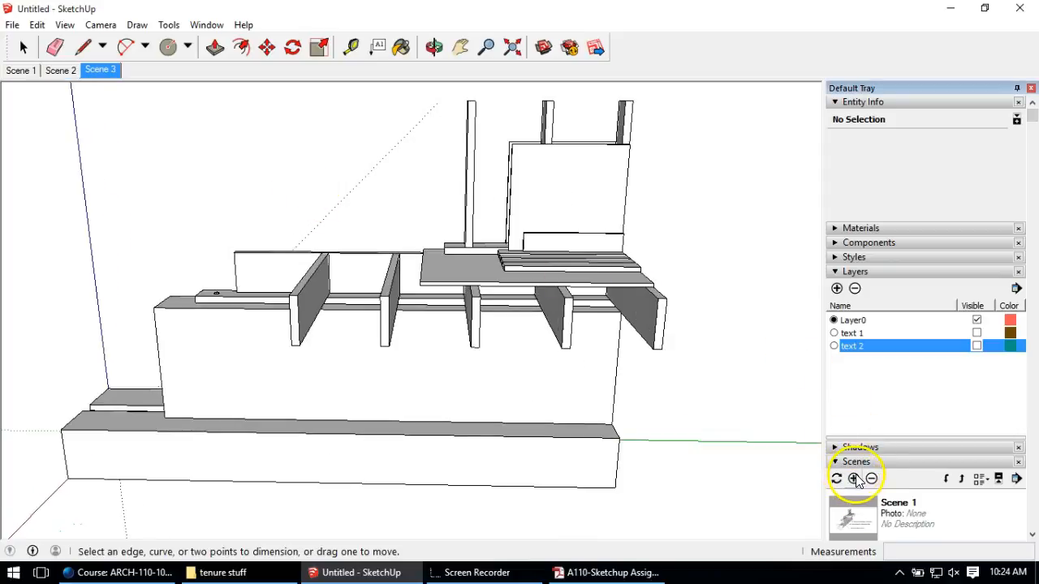
pyautogui.moveTo(656, 301); pyautogui.dragTo(349, 246, button='middle')
pyautogui.moveTo(621, 311); pyautogui.dragTo(331, 314, button='middle')
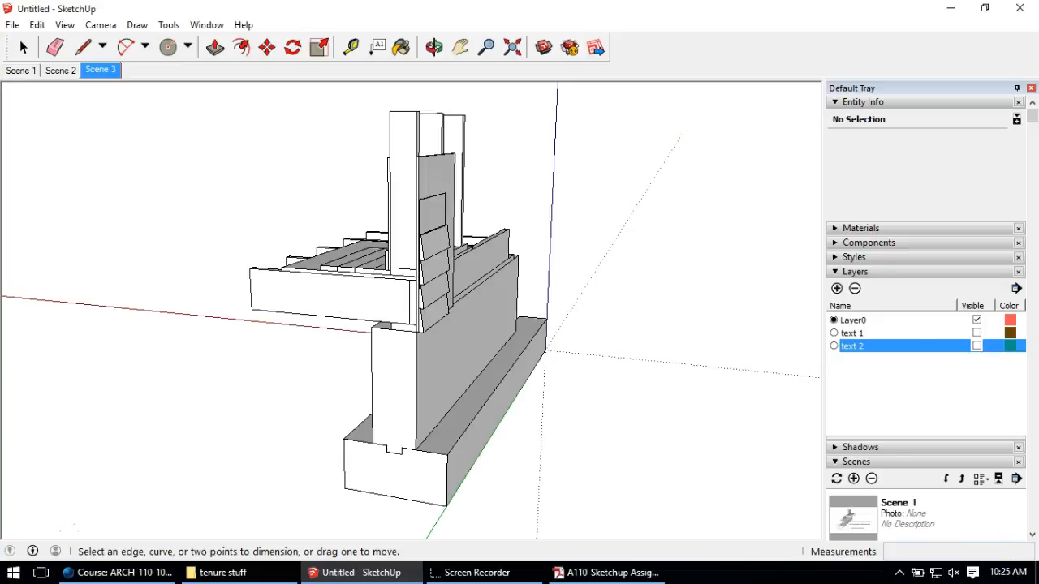
pyautogui.click(854, 479)
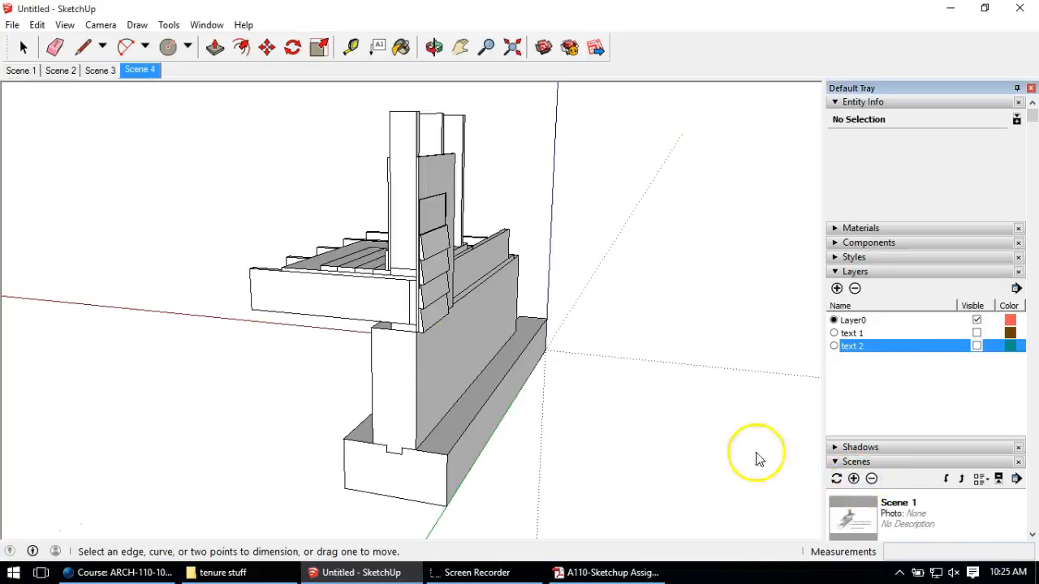
# Step: Step back through Scenes 3, 2 and 1, then expand the Materials library
pyautogui.press('space')
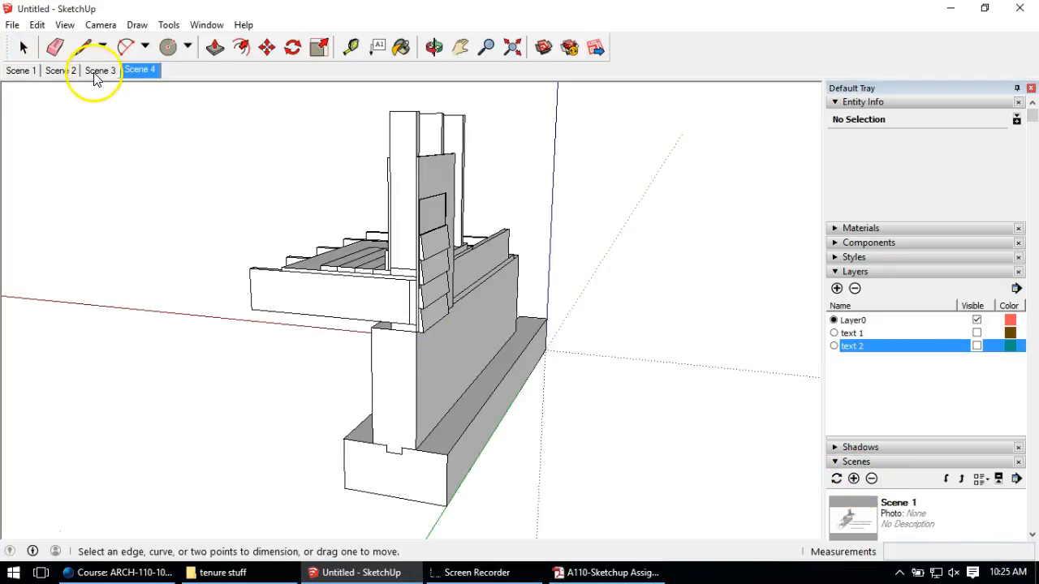
pyautogui.click(100, 70)
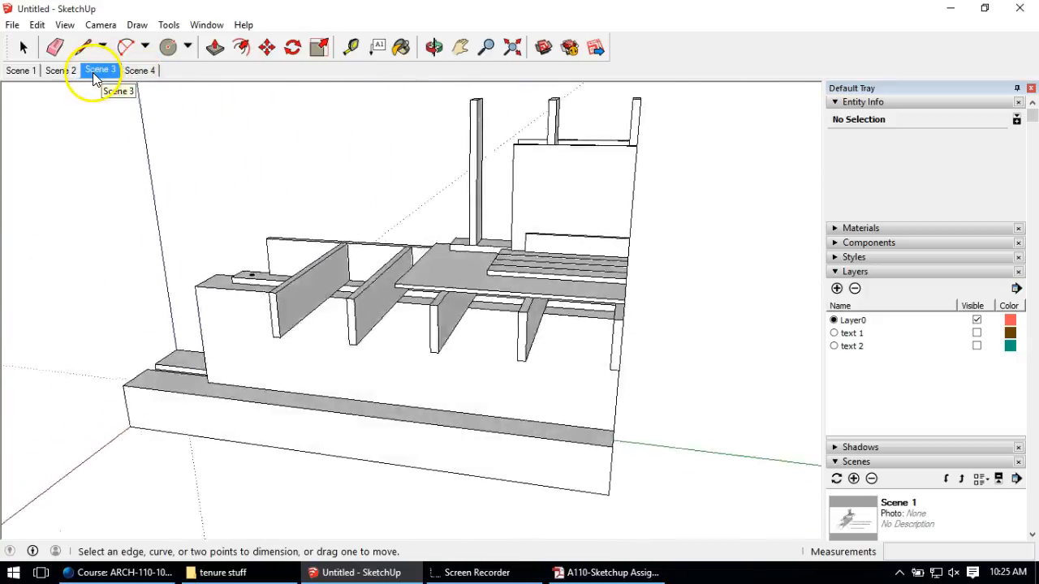
pyautogui.click(78, 73)
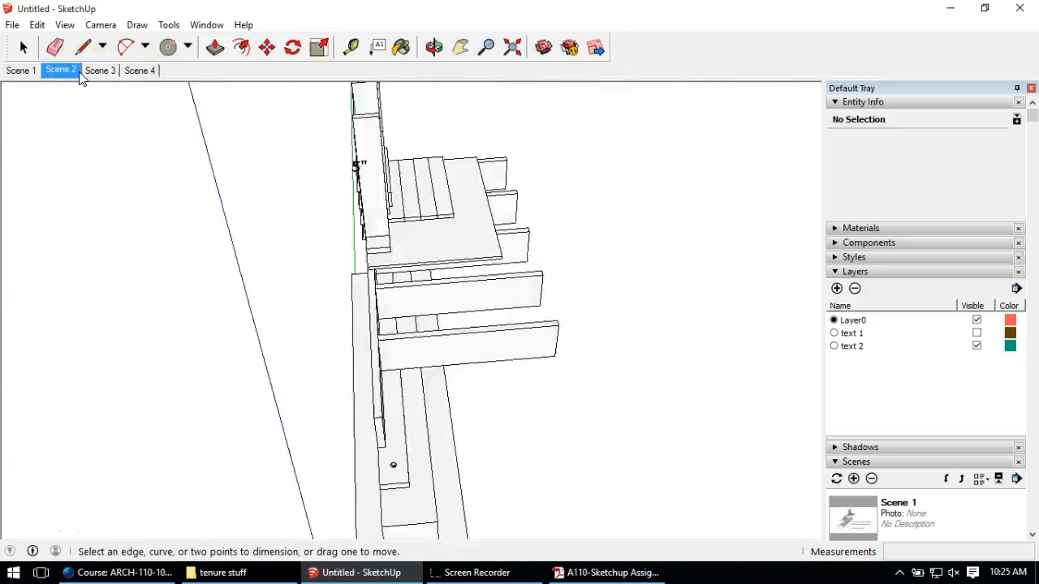
pyautogui.click(23, 71)
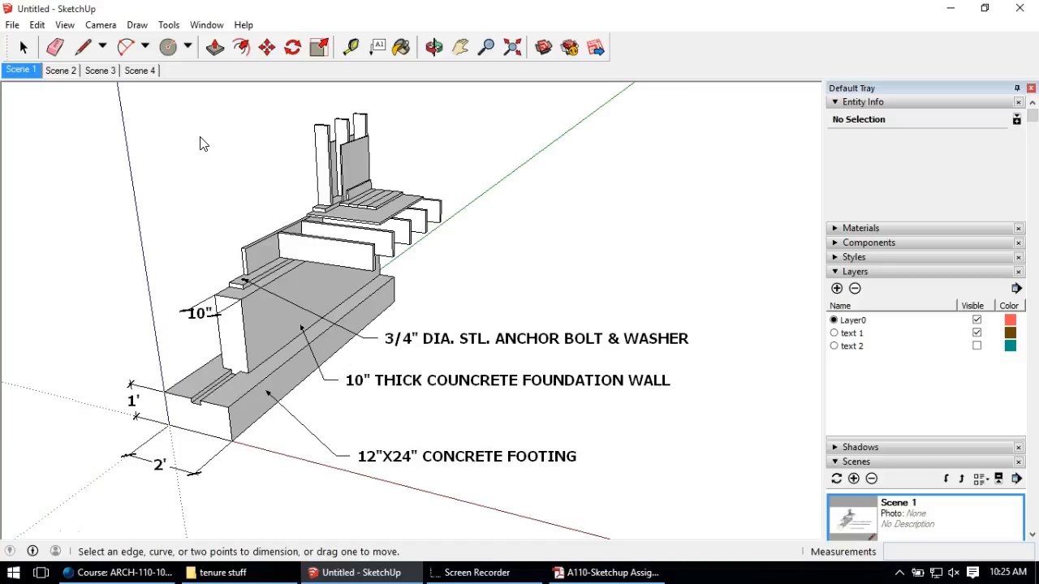
pyautogui.moveTo(257, 287); pyautogui.dragTo(268, 312, button='middle')
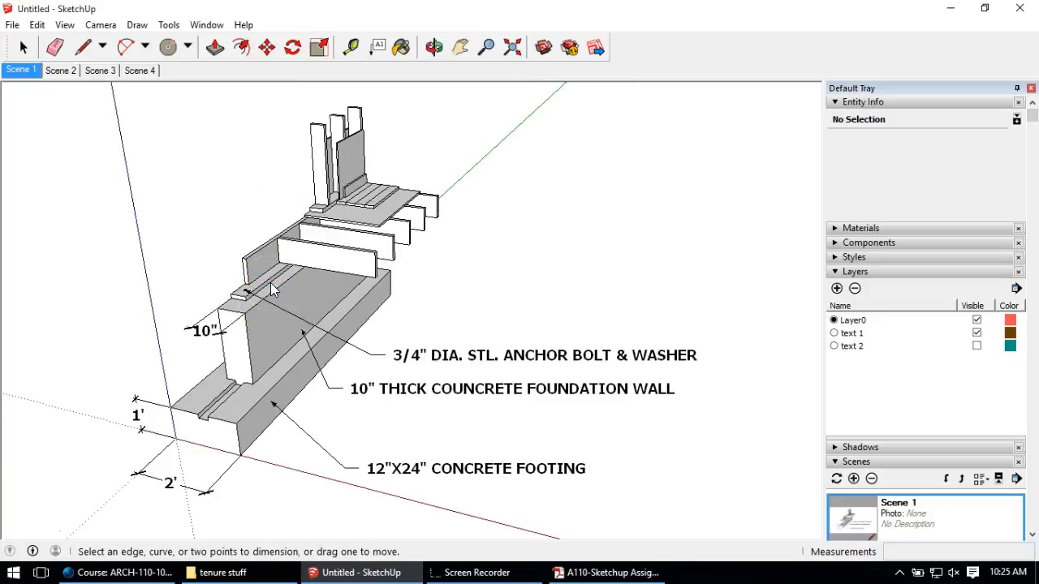
pyautogui.click(860, 228)
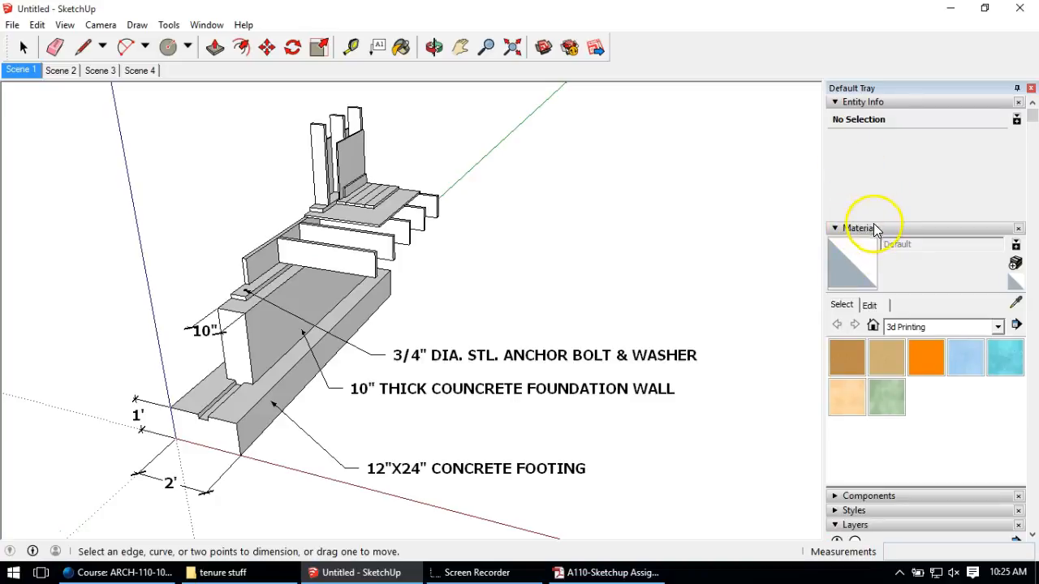
# Step: Switch the Materials panel to the Asphalt and Concrete collection
pyautogui.click(207, 25)
pyautogui.moveTo(235, 42)
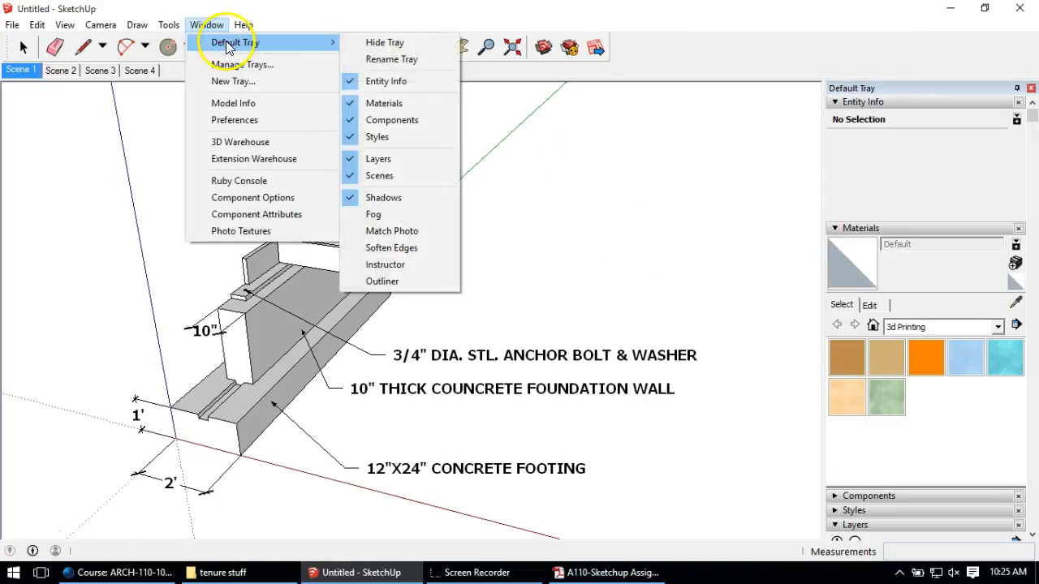
pyautogui.click(366, 20)
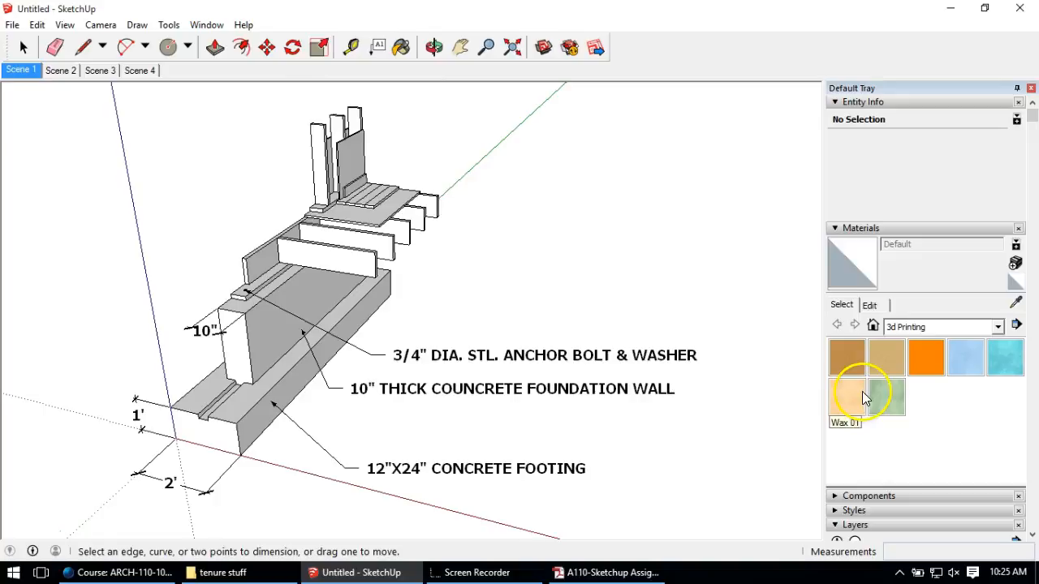
pyautogui.click(930, 329)
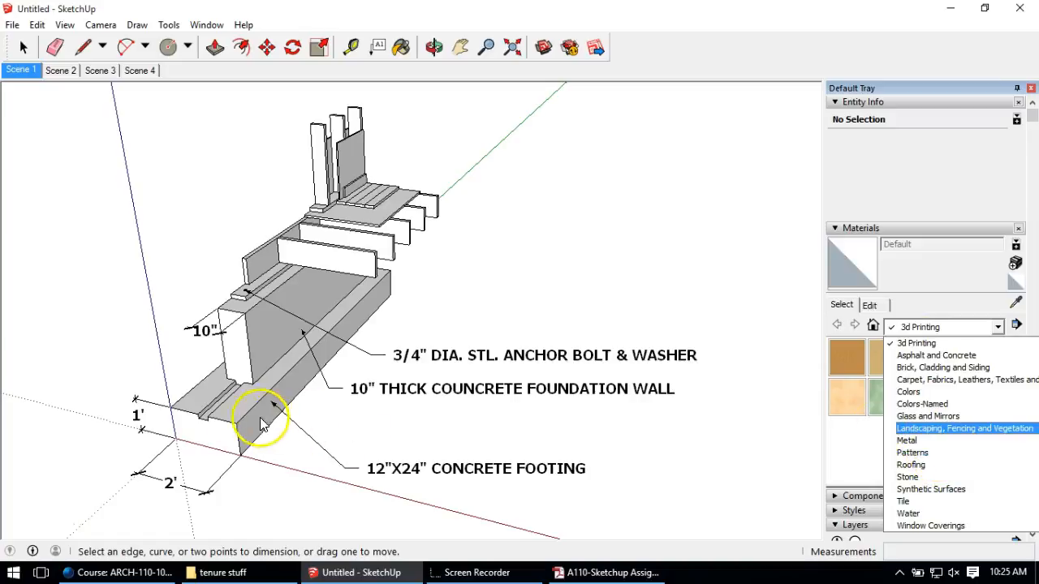
pyautogui.click(964, 358)
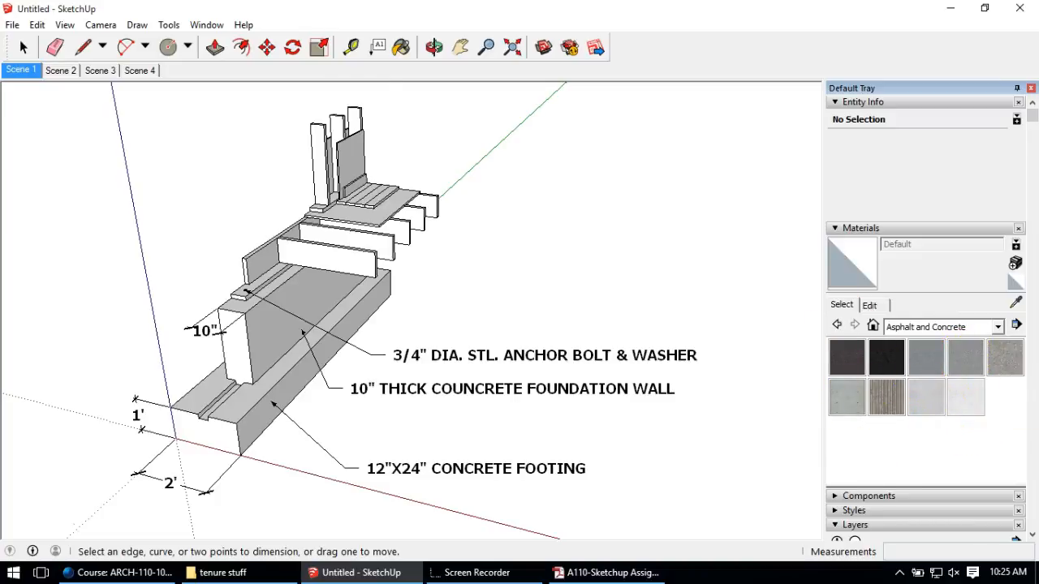
# Step: Select all of the footing's geometry and paint it Polished Concrete Old
pyautogui.click(23, 47)
pyautogui.doubleClick(220, 414)
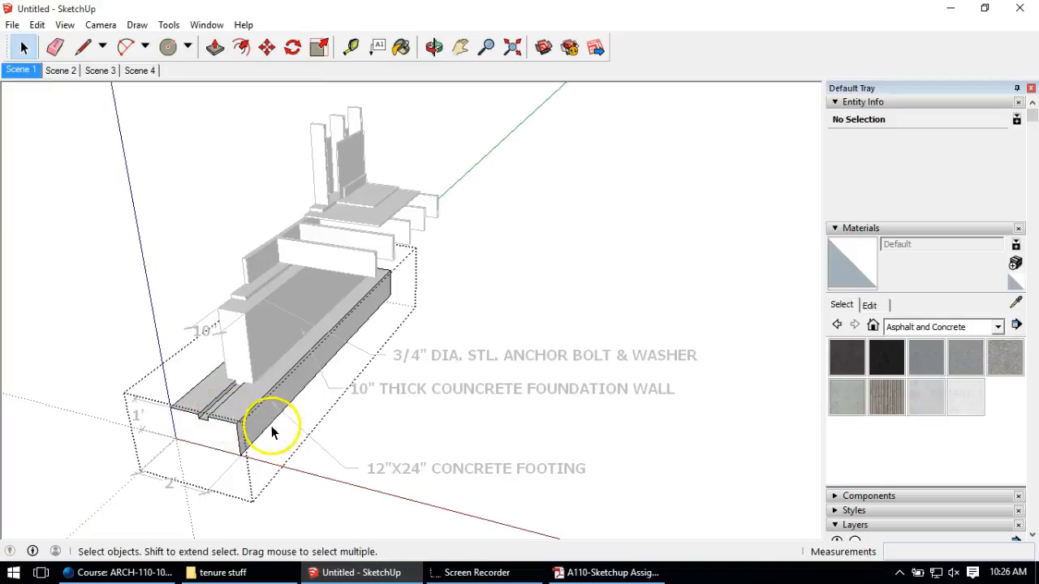
pyautogui.tripleClick(236, 399)
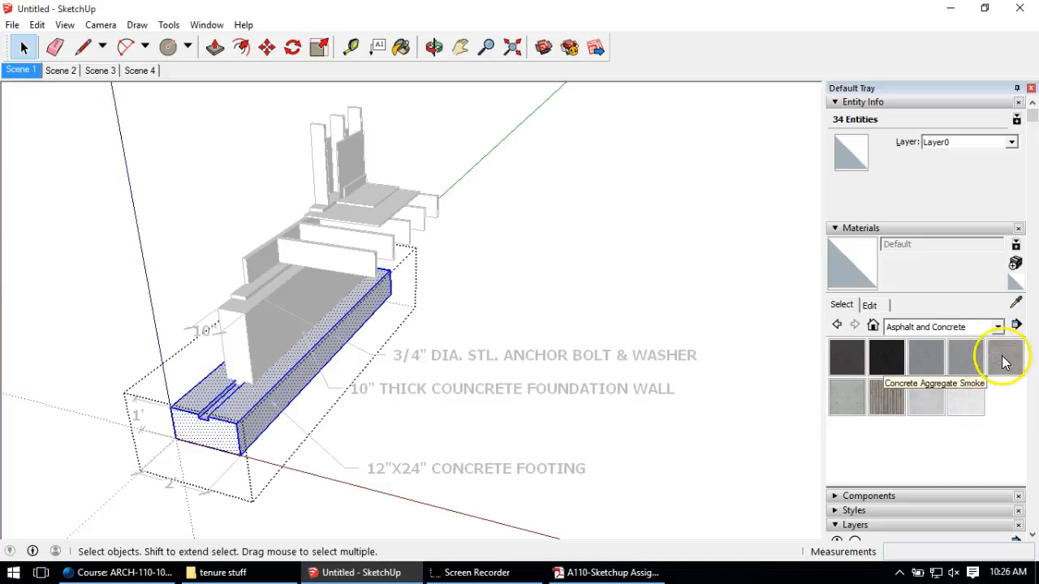
pyautogui.click(980, 396)
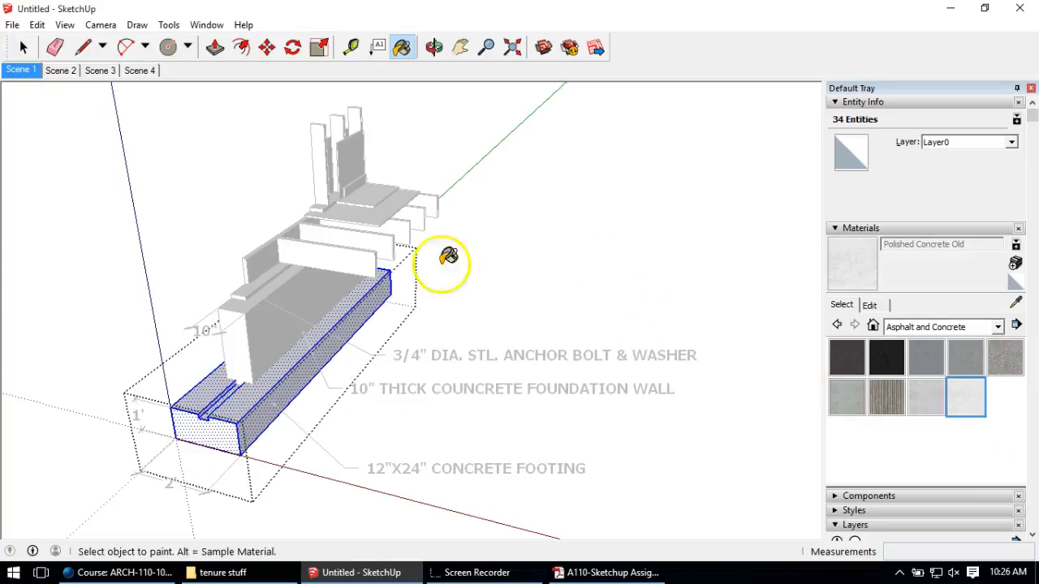
pyautogui.click(257, 388)
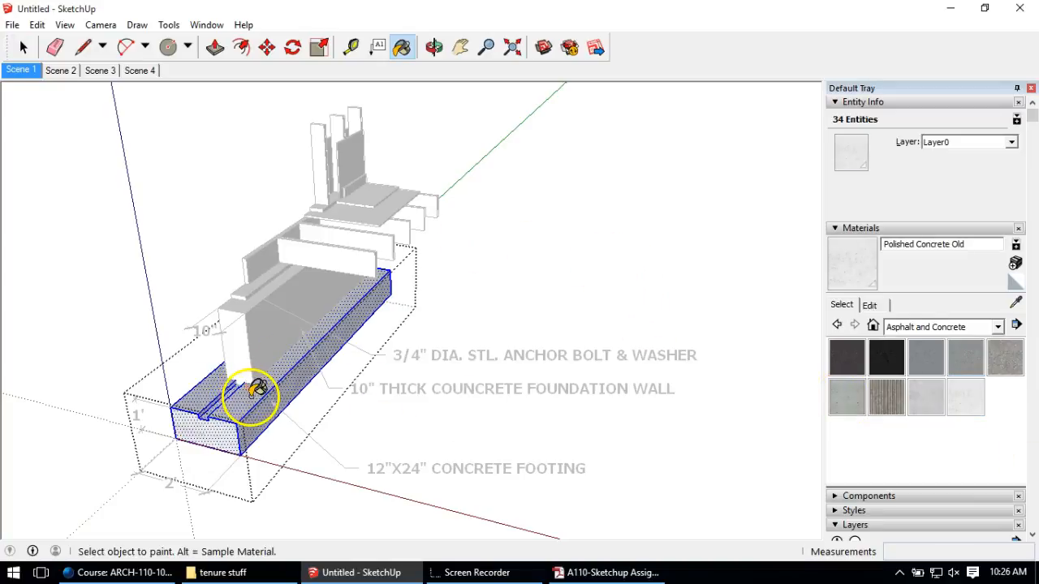
pyautogui.click(24, 47)
pyautogui.click(151, 325)
pyautogui.moveTo(151, 325); pyautogui.dragTo(186, 443, button='middle')
pyautogui.scroll(6, 220, 382)
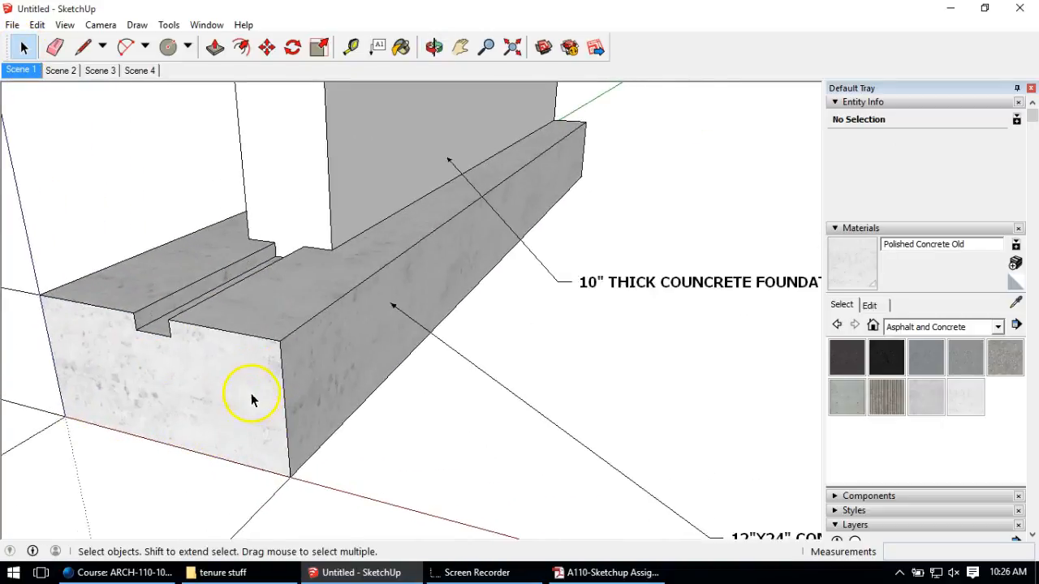
pyautogui.scroll(3, 252, 399)
pyautogui.moveTo(255, 394)
pyautogui.mouseDown(button='middle')
pyautogui.moveTo(255, 406)
pyautogui.moveTo(179, 332)
pyautogui.moveTo(199, 262)
pyautogui.moveTo(289, 336)
pyautogui.moveTo(259, 398)
pyautogui.mouseUp(button='middle')
# Step: Open the foundation wall group and paint it with Concrete Form 4x8
pyautogui.scroll(-8, 298, 446)
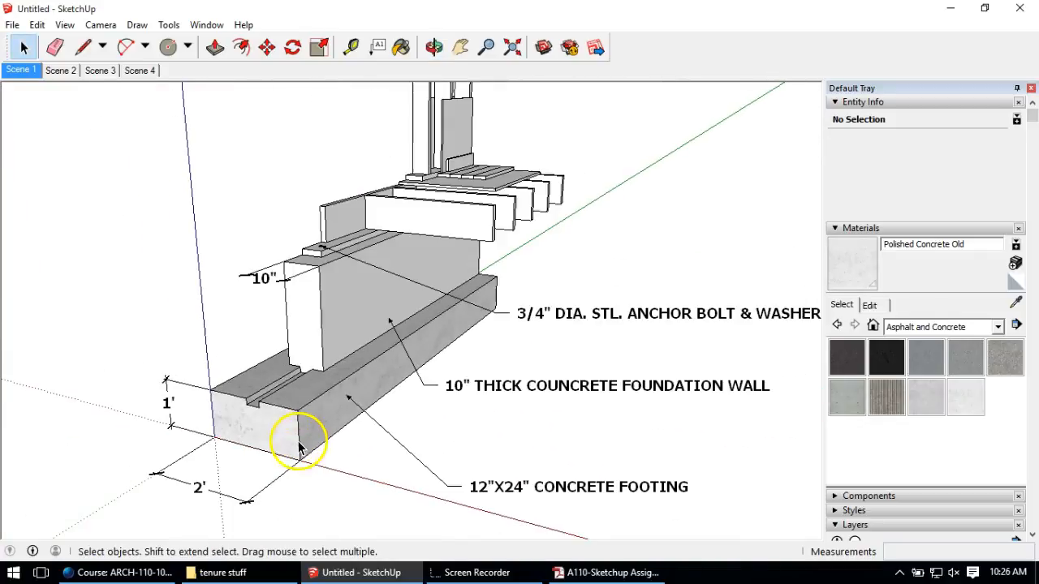
pyautogui.doubleClick(342, 303)
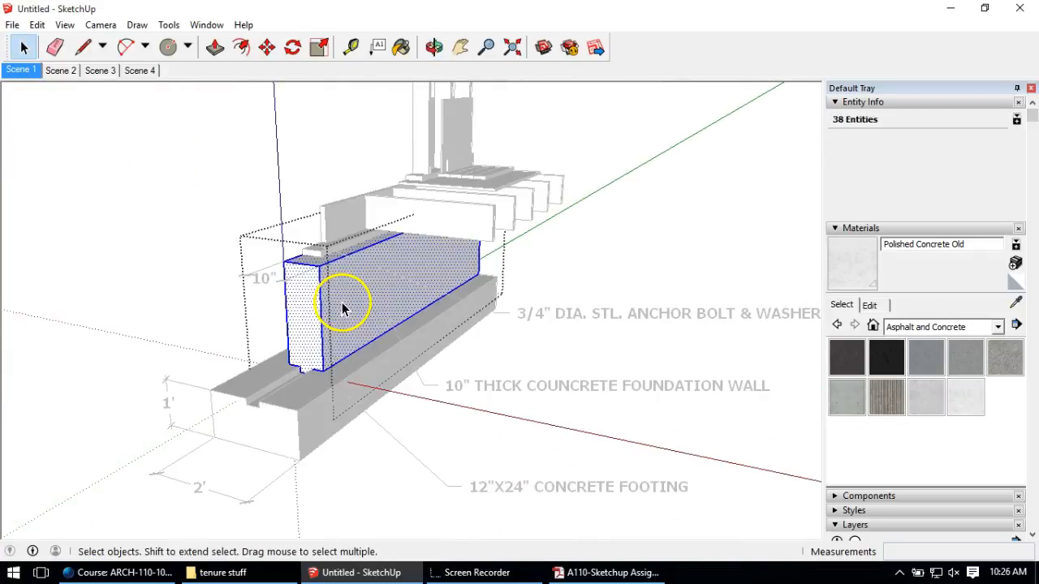
pyautogui.click(290, 331)
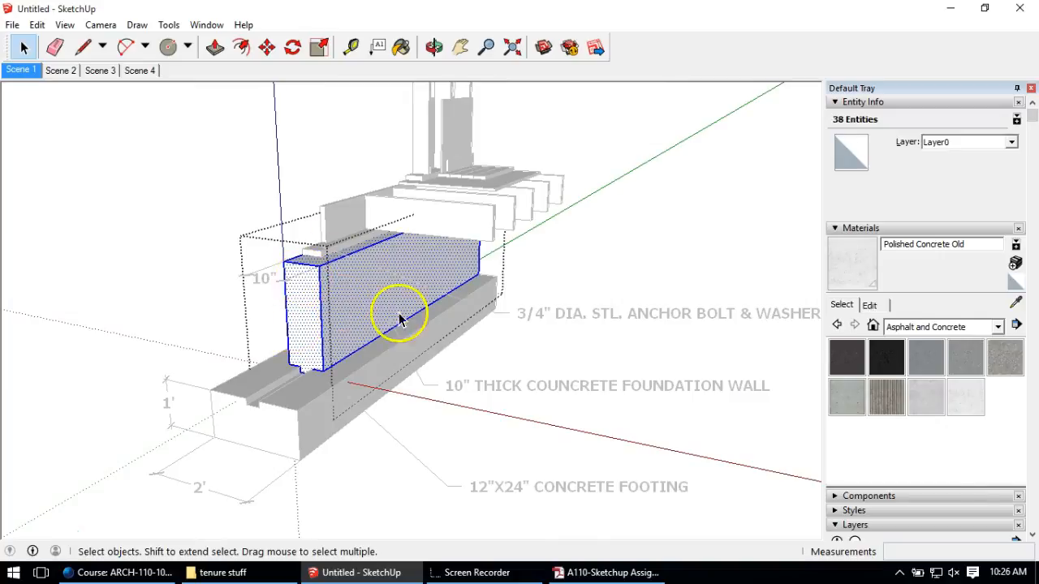
pyautogui.click(965, 398)
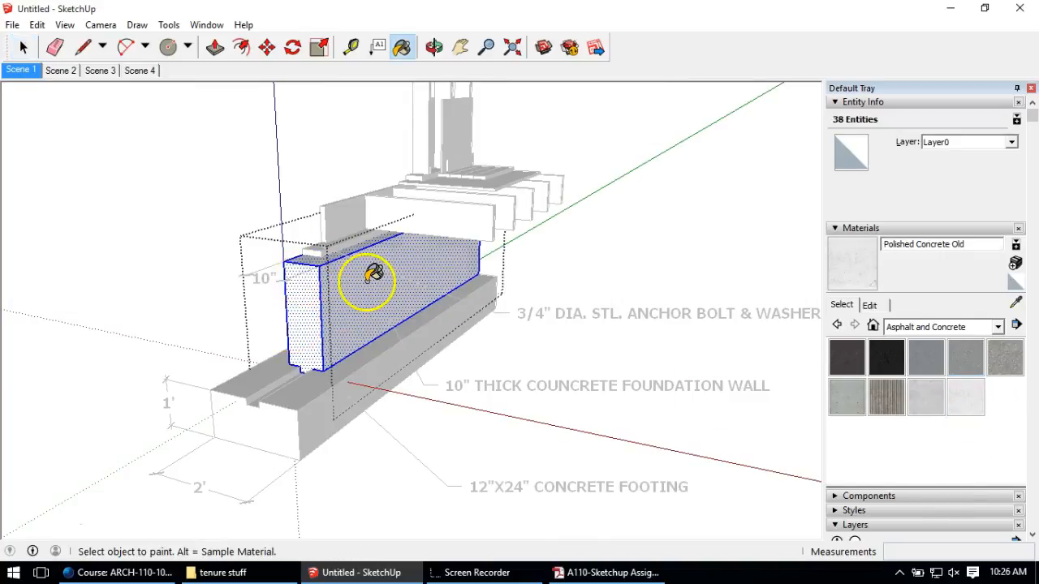
pyautogui.click(23, 47)
pyautogui.click(838, 403)
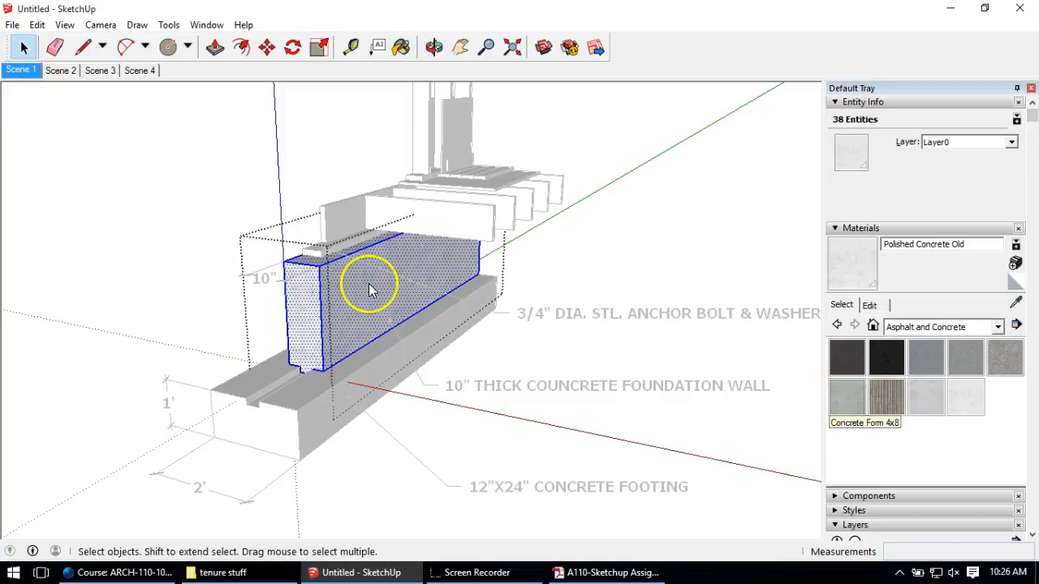
pyautogui.click(847, 399)
pyautogui.click(338, 285)
pyautogui.moveTo(337, 286); pyautogui.dragTo(166, 343, button='middle')
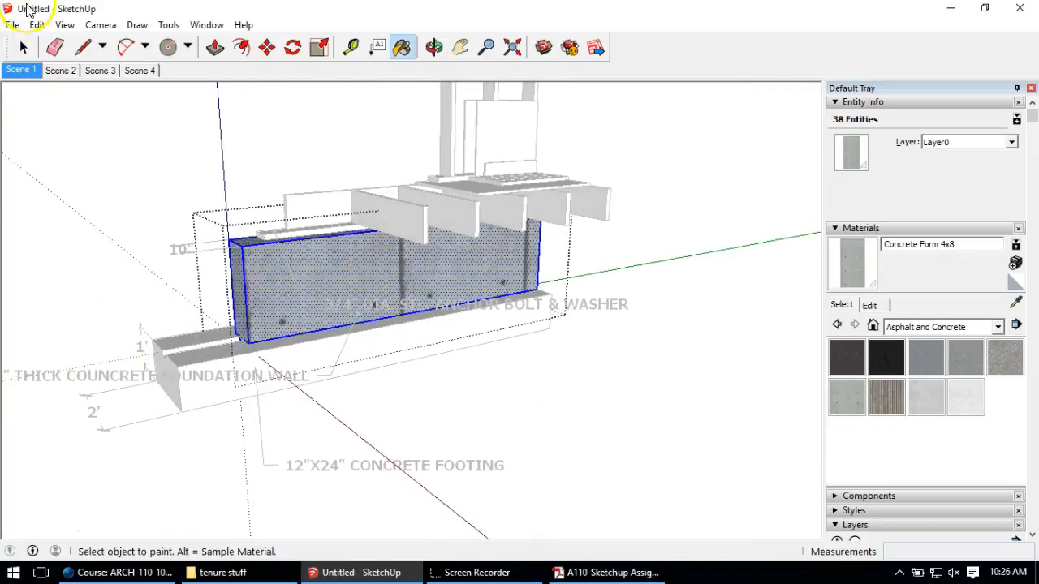
pyautogui.click(25, 46)
pyautogui.click(125, 198)
# Step: Orbit between a side elevation and a perspective view to check the textured wall
pyautogui.scroll(4, 258, 335)
pyautogui.scroll(2, 258, 335)
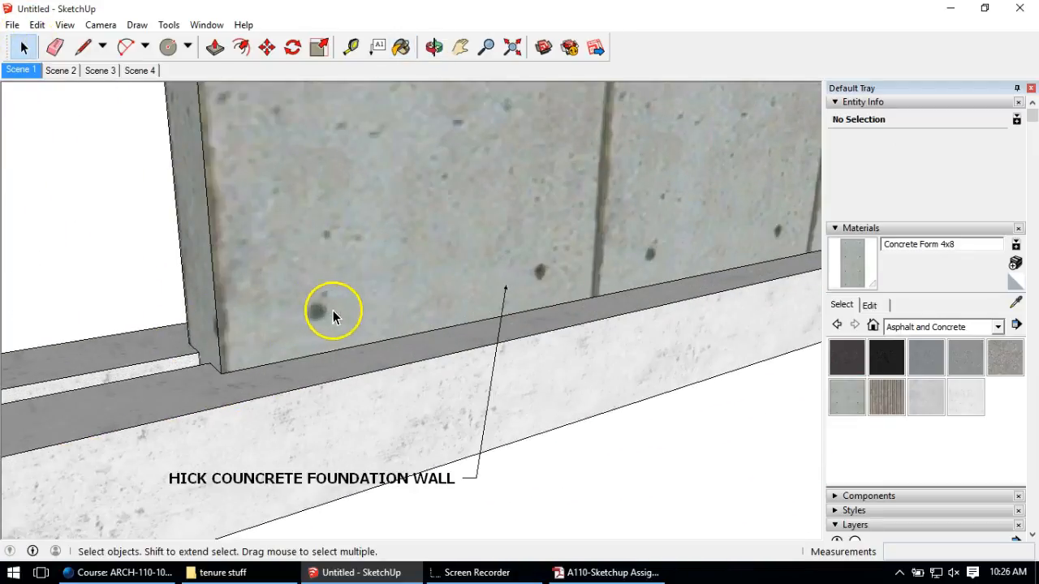
pyautogui.scroll(-5, 539, 292)
pyautogui.moveTo(369, 283); pyautogui.dragTo(212, 203, button='middle')
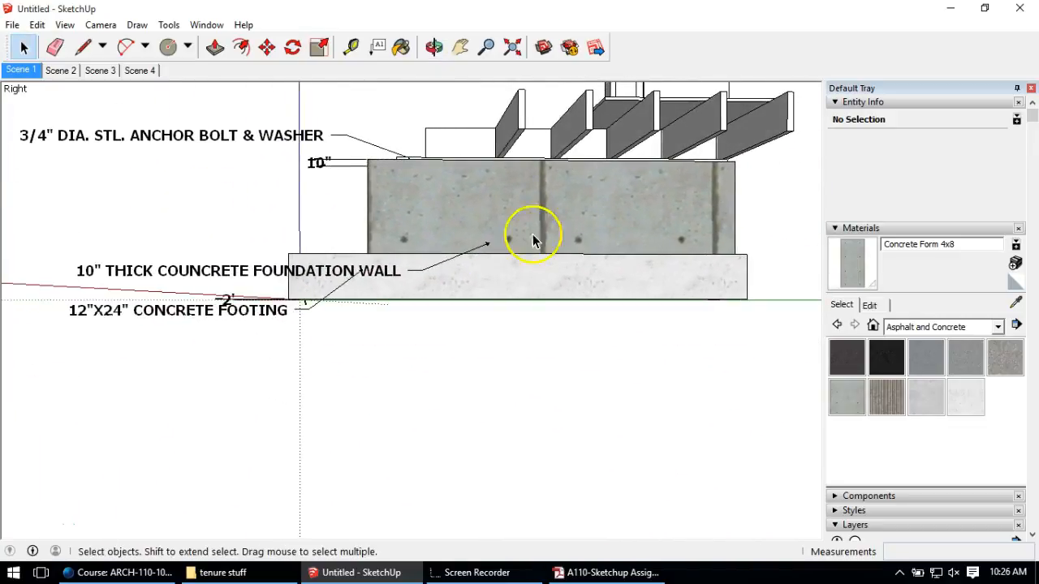
pyautogui.moveTo(394, 195); pyautogui.dragTo(607, 395, button='middle')
pyautogui.scroll(3, 410, 149)
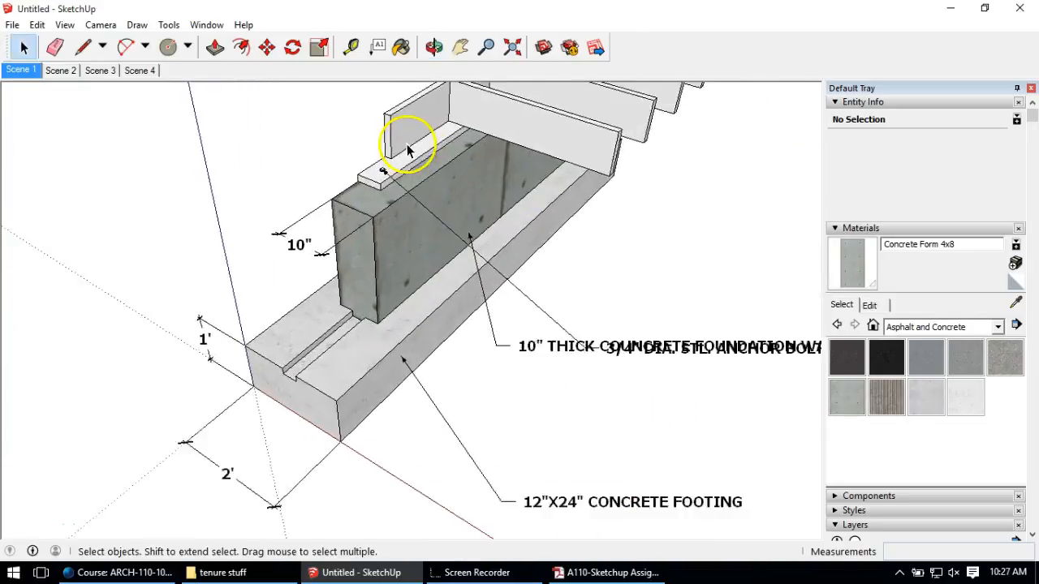
pyautogui.scroll(-8, 412, 150)
pyautogui.scroll(3, 469, 108)
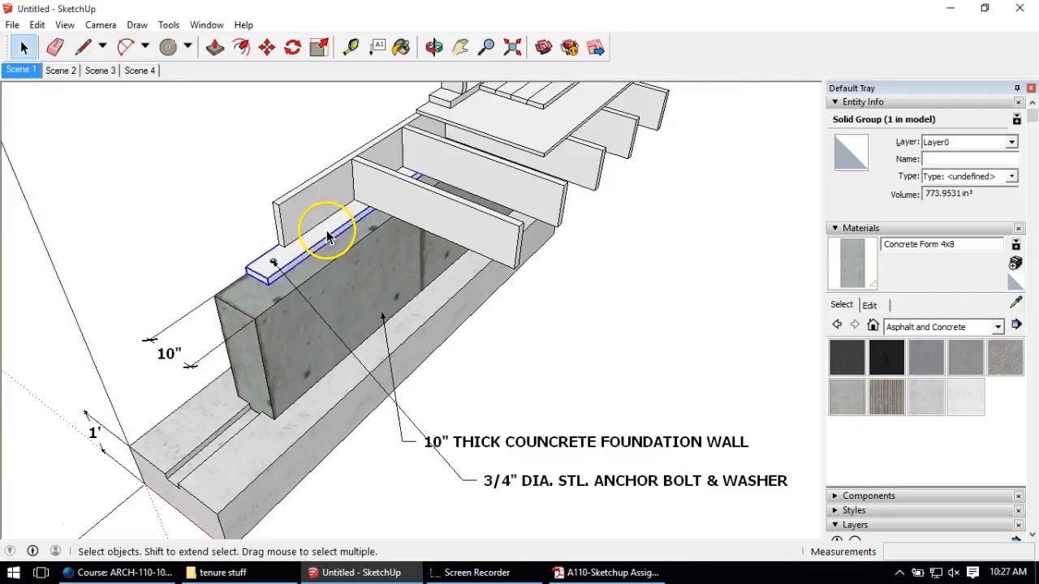
# Step: Paint the whole sill plate with Wood Veneer 02 from the Wood collection
pyautogui.doubleClick(331, 235)
pyautogui.tripleClick(328, 236)
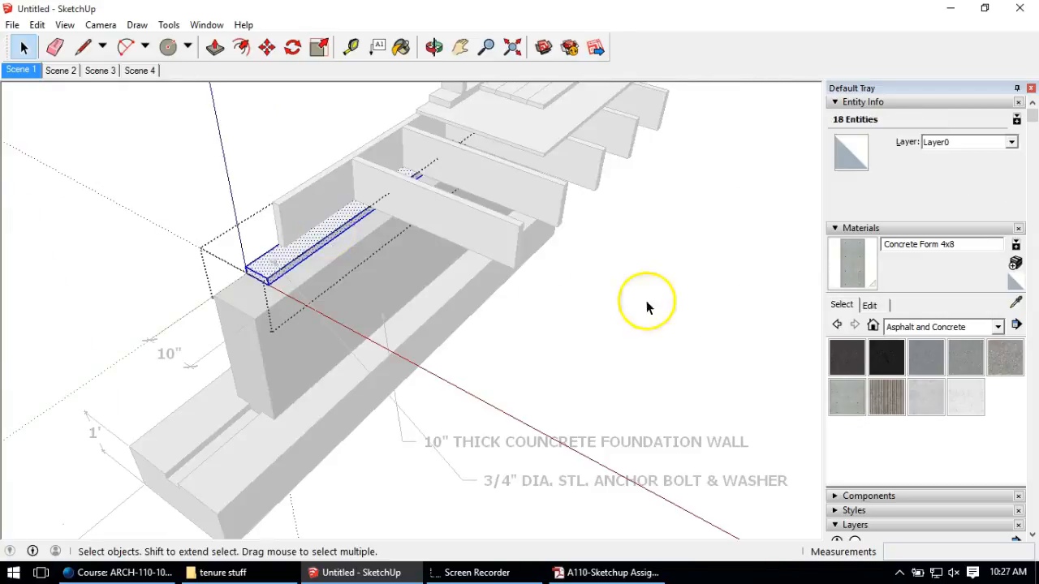
pyautogui.click(921, 327)
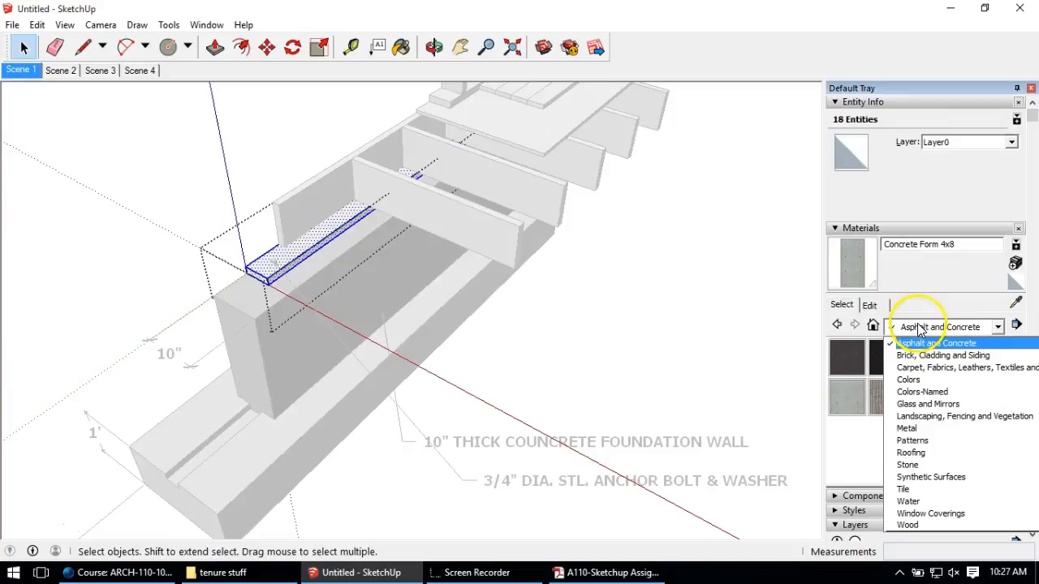
pyautogui.click(924, 526)
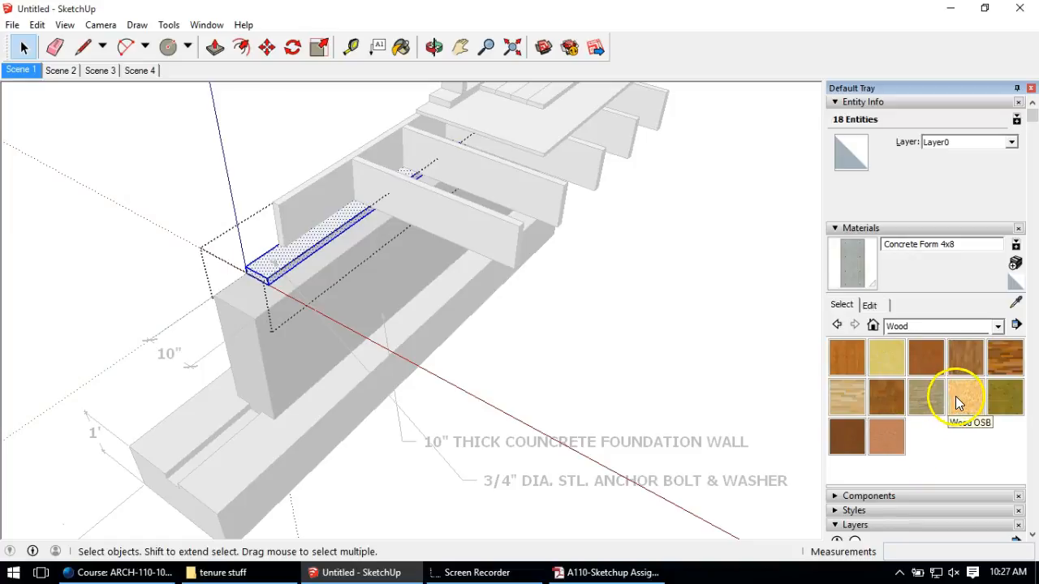
pyautogui.click(885, 436)
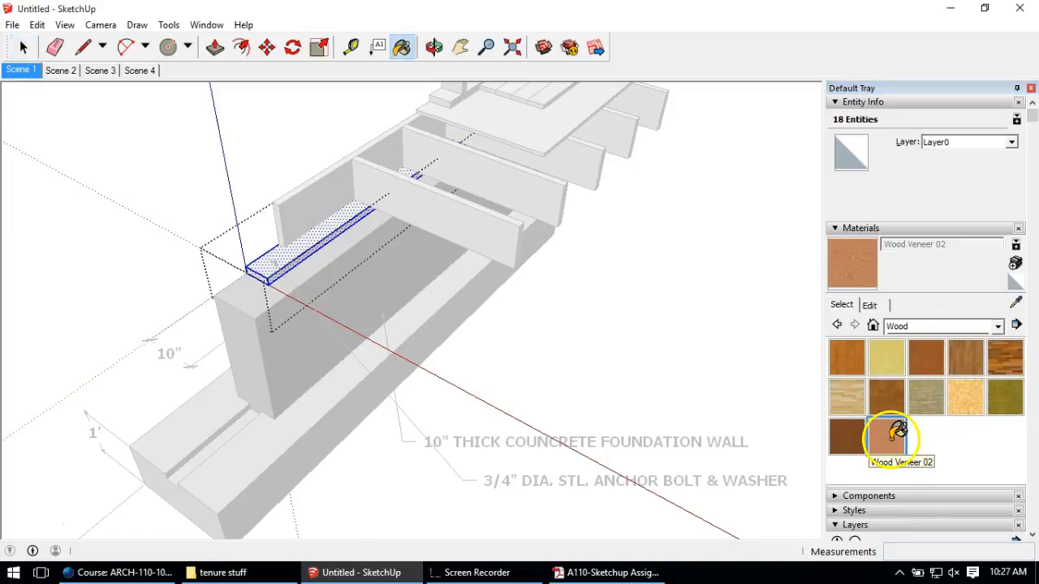
pyautogui.click(300, 241)
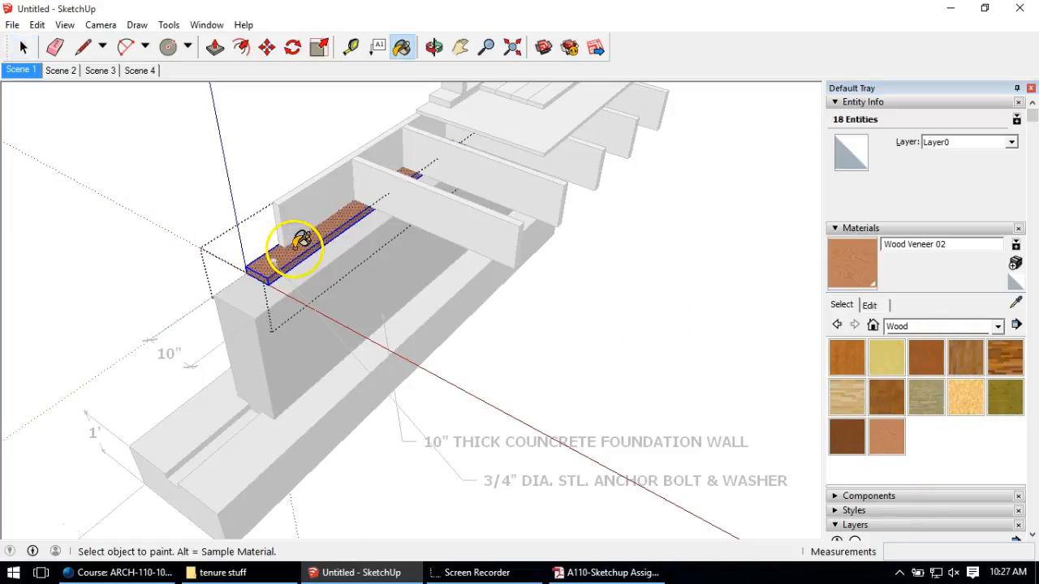
pyautogui.click(24, 47)
pyautogui.click(125, 157)
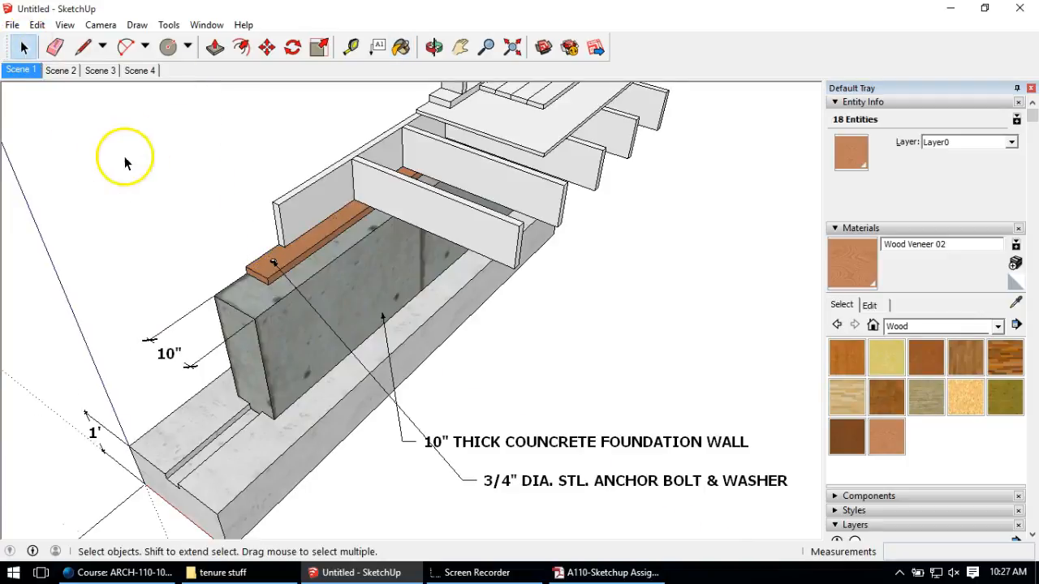
pyautogui.scroll(6, 243, 282)
pyautogui.scroll(-2, 386, 200)
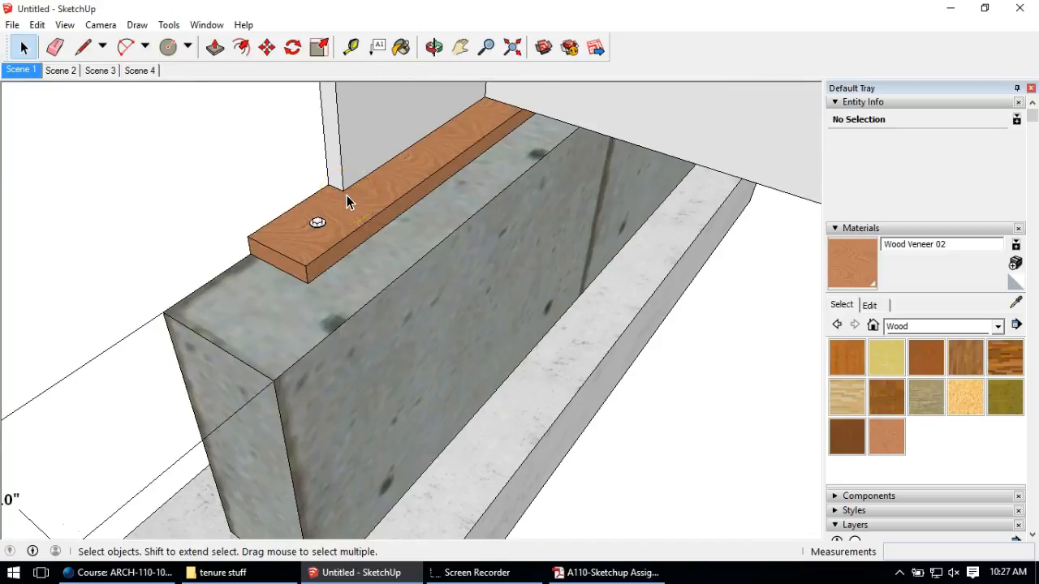
pyautogui.scroll(5, 319, 223)
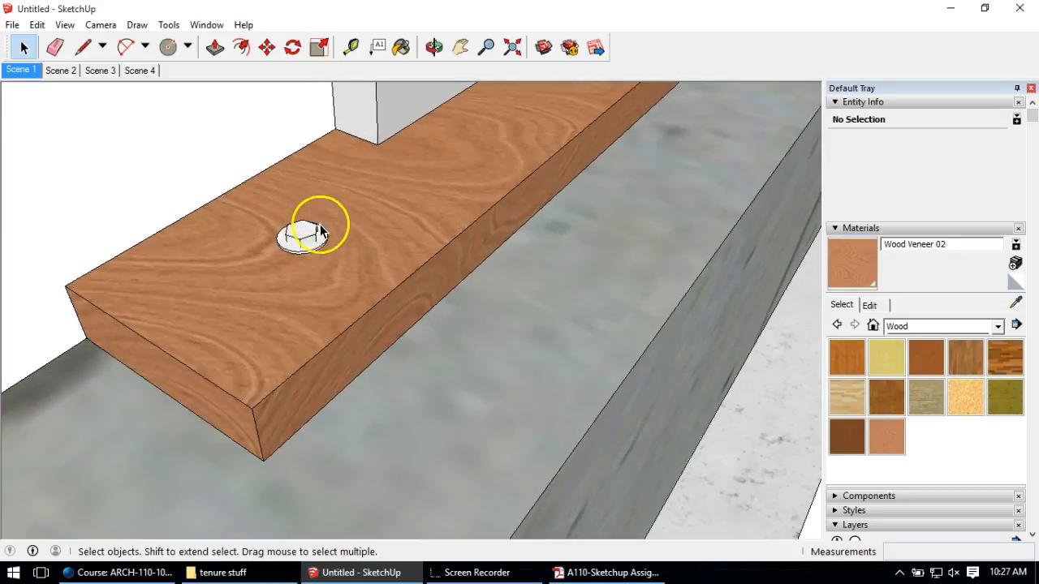
# Step: Paint the anchor bolt and washer Steel Brushed Stainless from the Metal collection
pyautogui.tripleClick(306, 233)
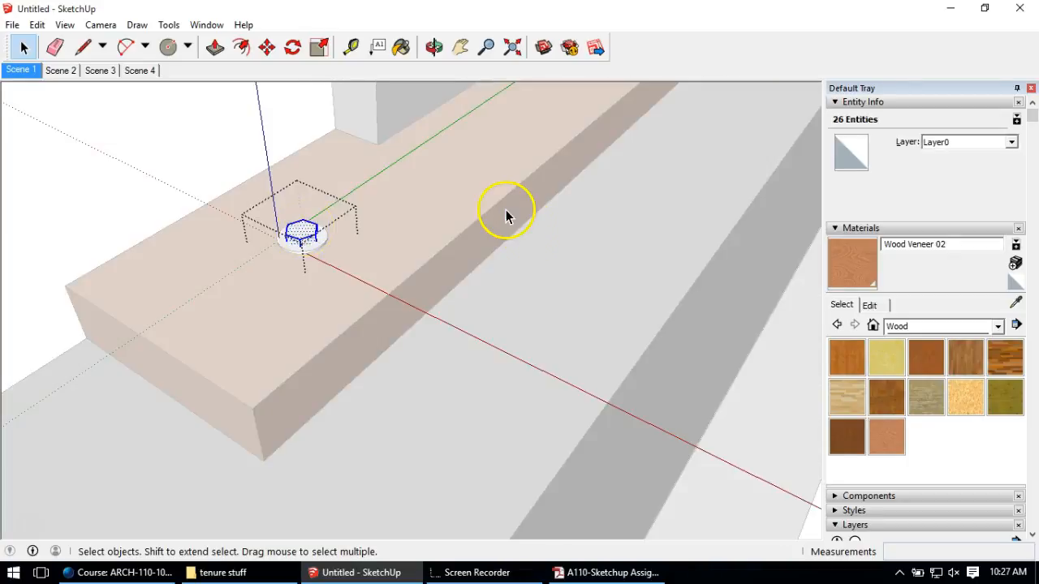
pyautogui.click(978, 326)
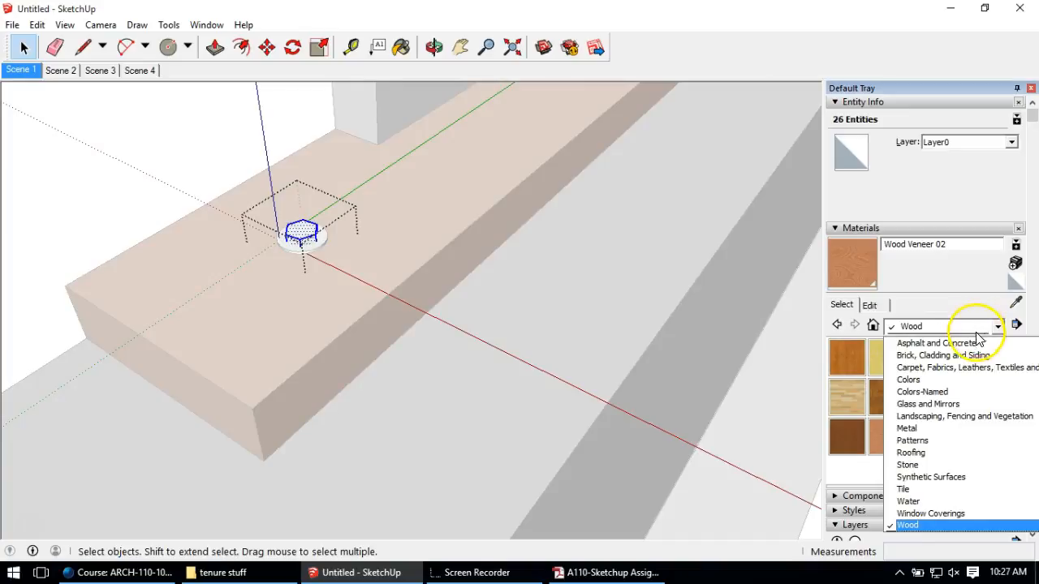
pyautogui.click(933, 428)
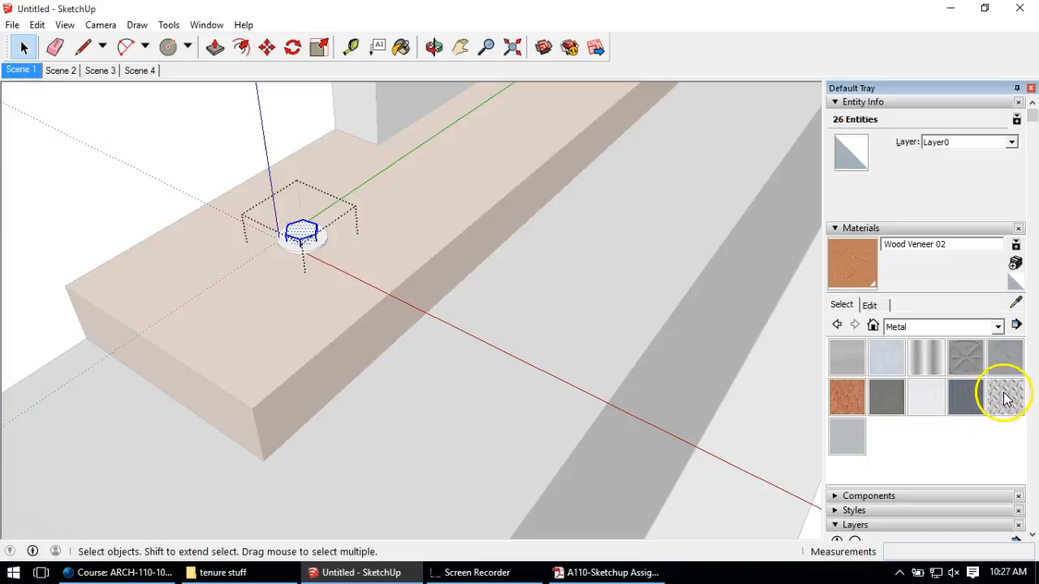
pyautogui.click(852, 448)
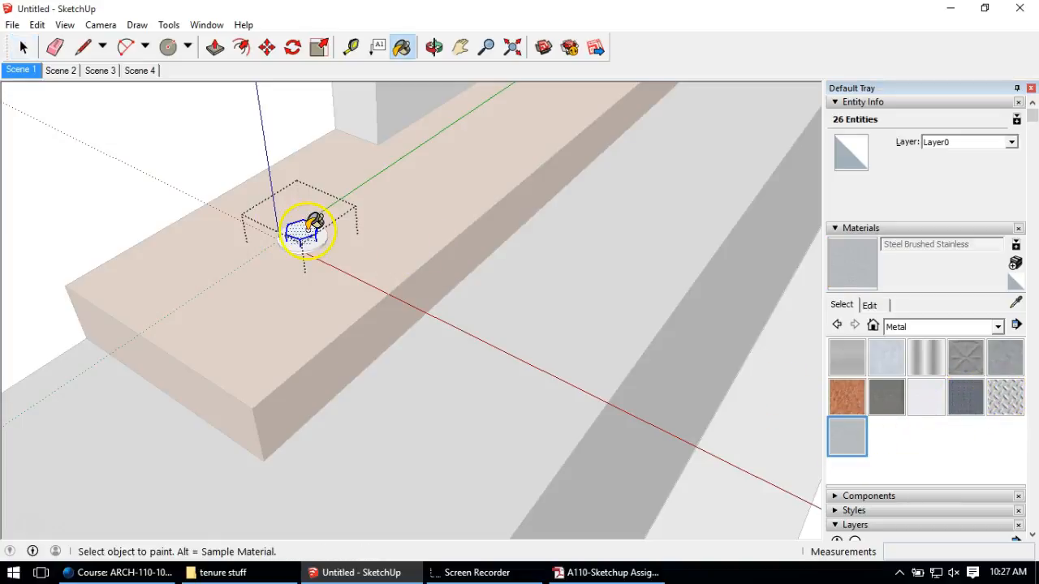
pyautogui.click(309, 229)
pyautogui.click(23, 47)
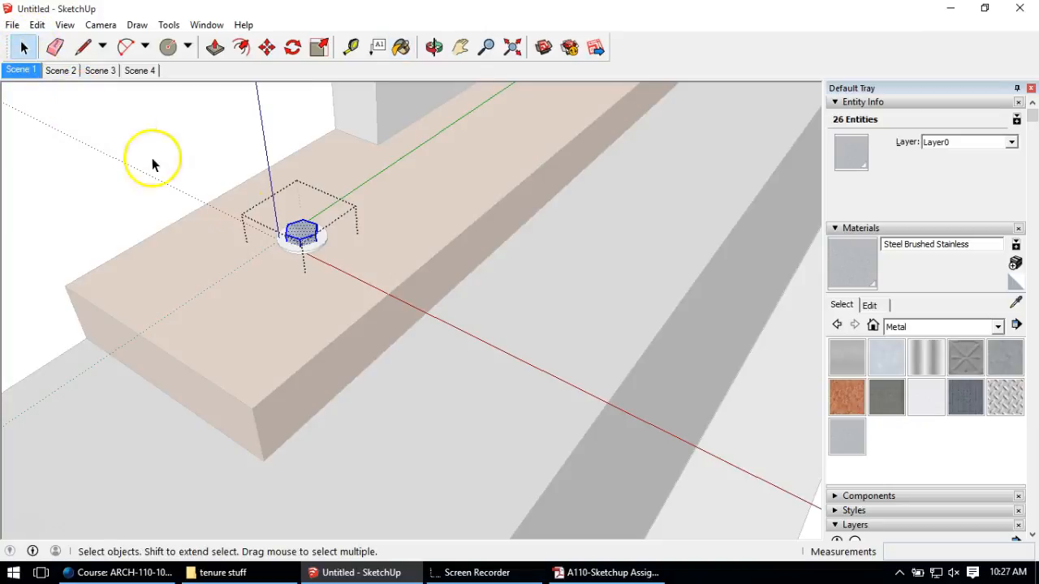
pyautogui.scroll(5, 358, 243)
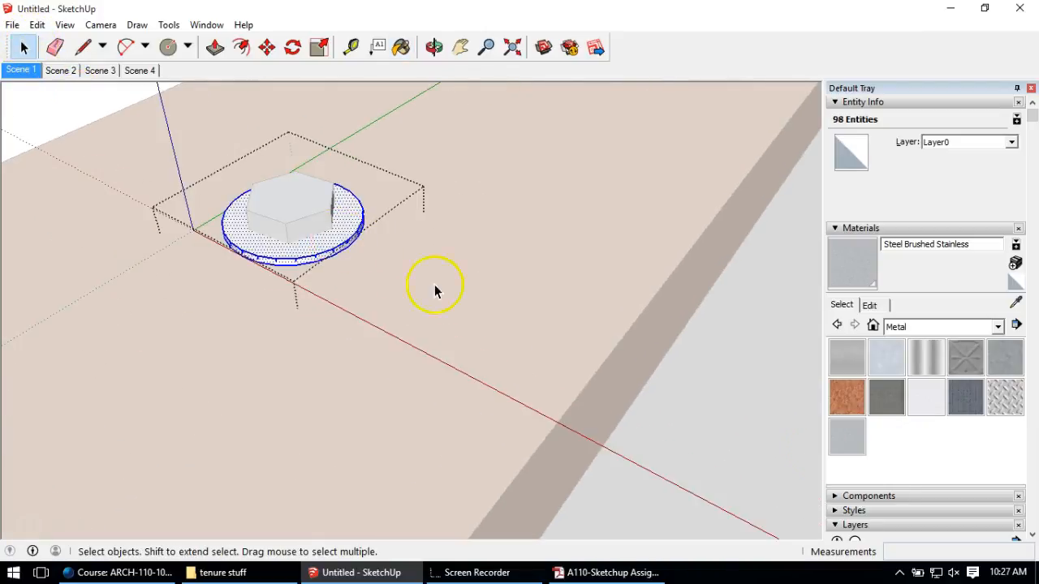
pyautogui.click(852, 442)
pyautogui.click(300, 234)
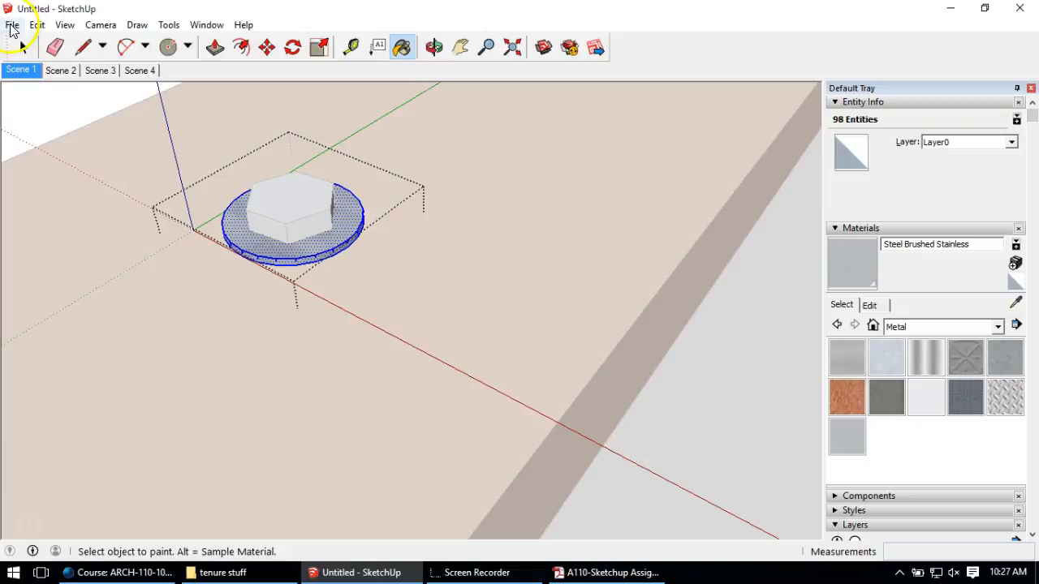
pyautogui.click(24, 46)
pyautogui.click(56, 143)
pyautogui.scroll(-5, 431, 317)
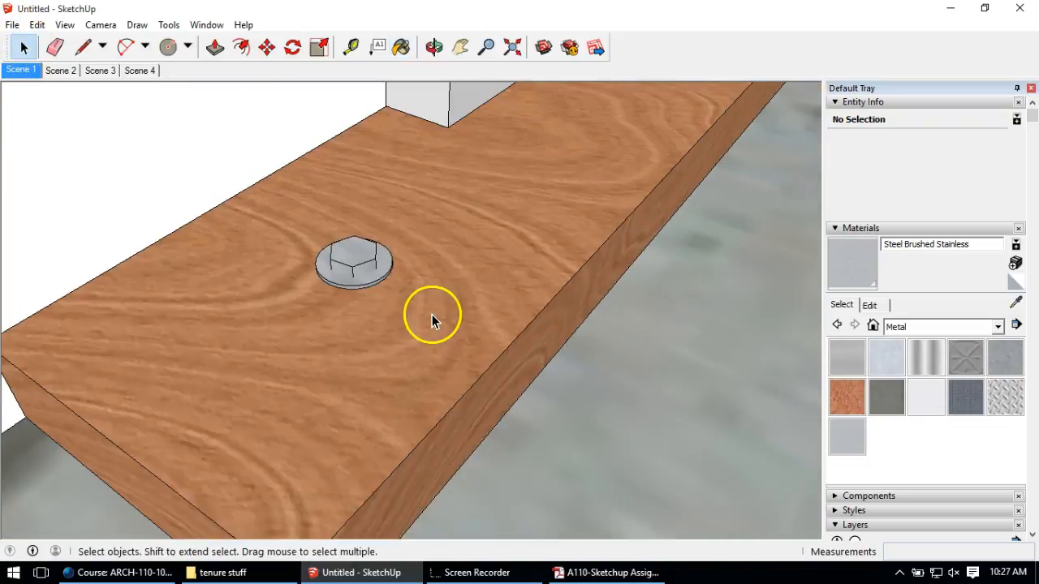
pyautogui.scroll(-8, 349, 259)
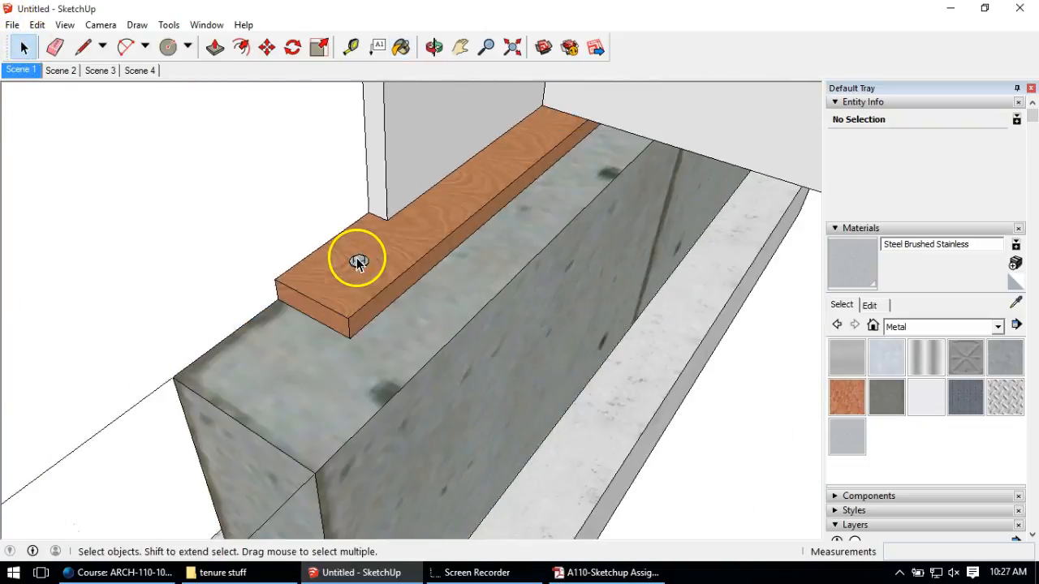
# Step: Paint every face of the upright rim board with Wood Veneer 02
pyautogui.moveTo(385, 220); pyautogui.dragTo(409, 188, button='middle')
pyautogui.doubleClick(410, 189)
pyautogui.tripleClick(464, 198)
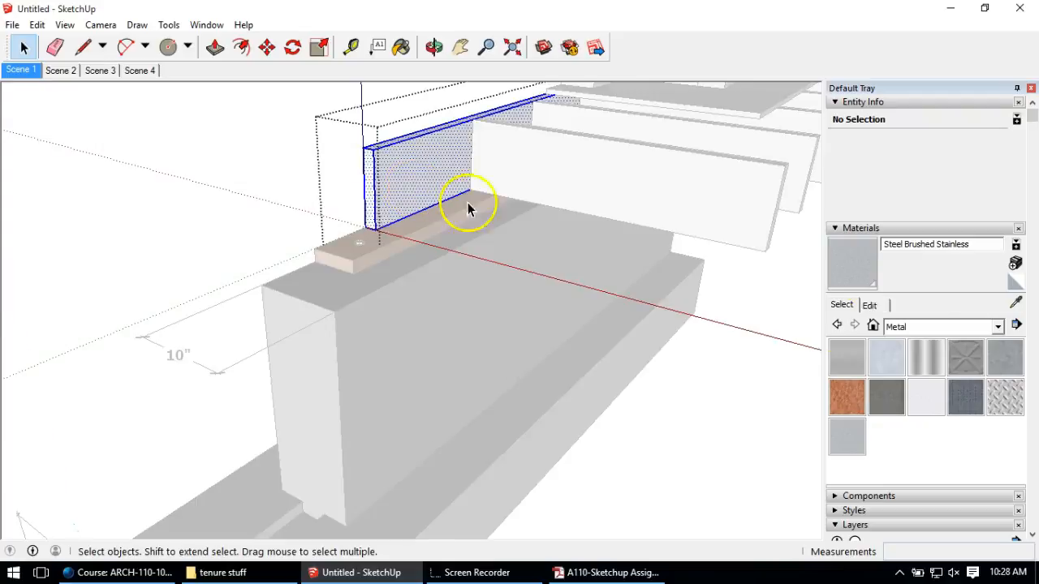
pyautogui.click(942, 326)
pyautogui.click(949, 525)
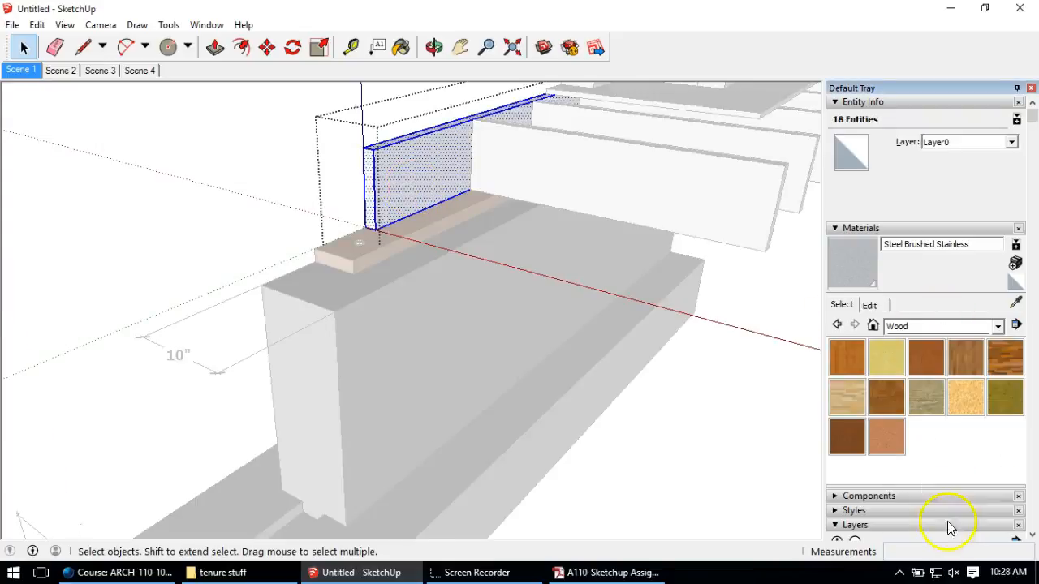
pyautogui.click(416, 156)
pyautogui.click(872, 437)
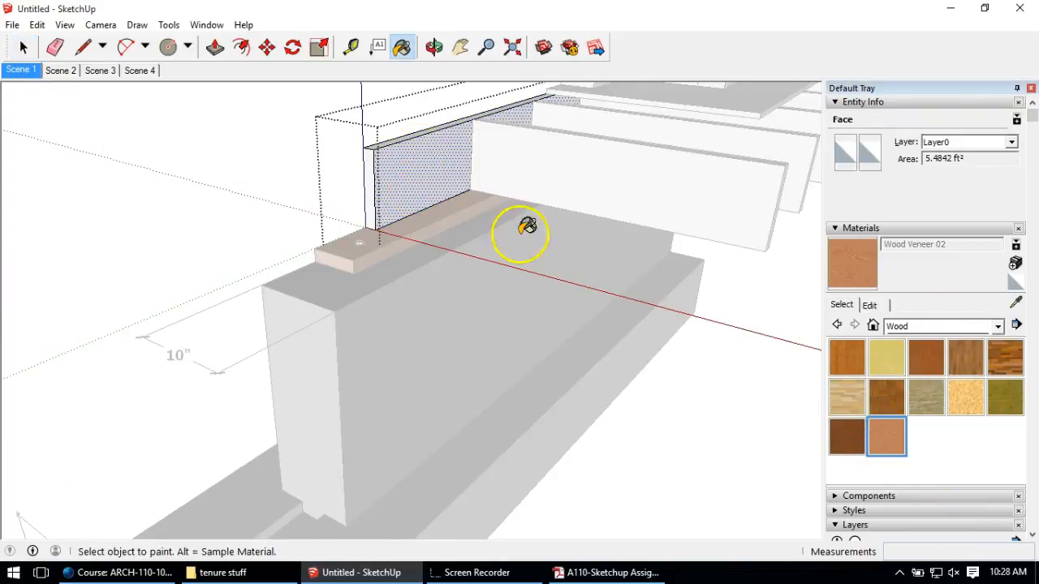
pyautogui.click(415, 159)
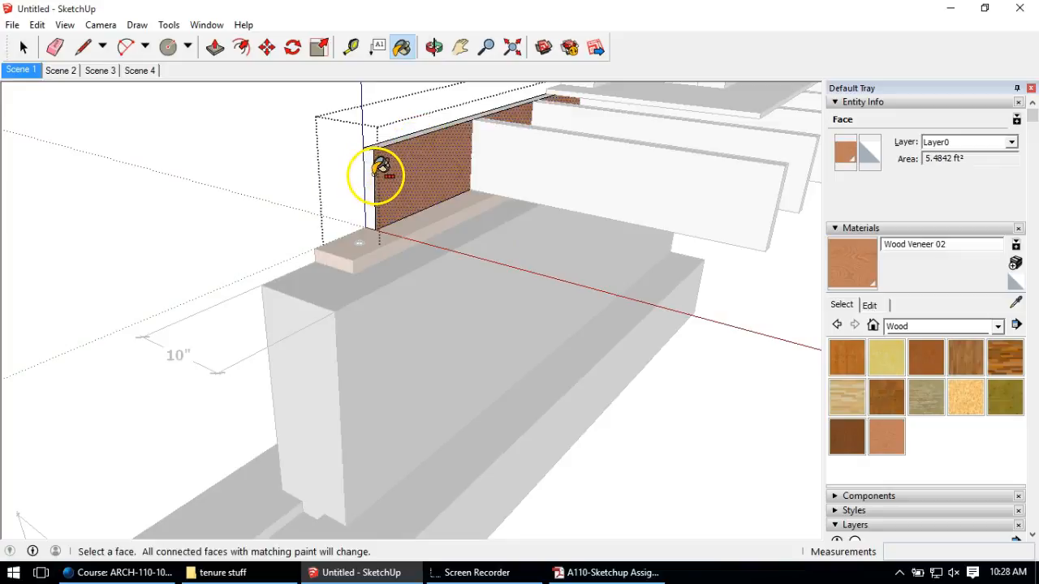
pyautogui.hotkey('ctrl', 'a')
pyautogui.click(371, 175)
pyautogui.scroll(-3, 370, 176)
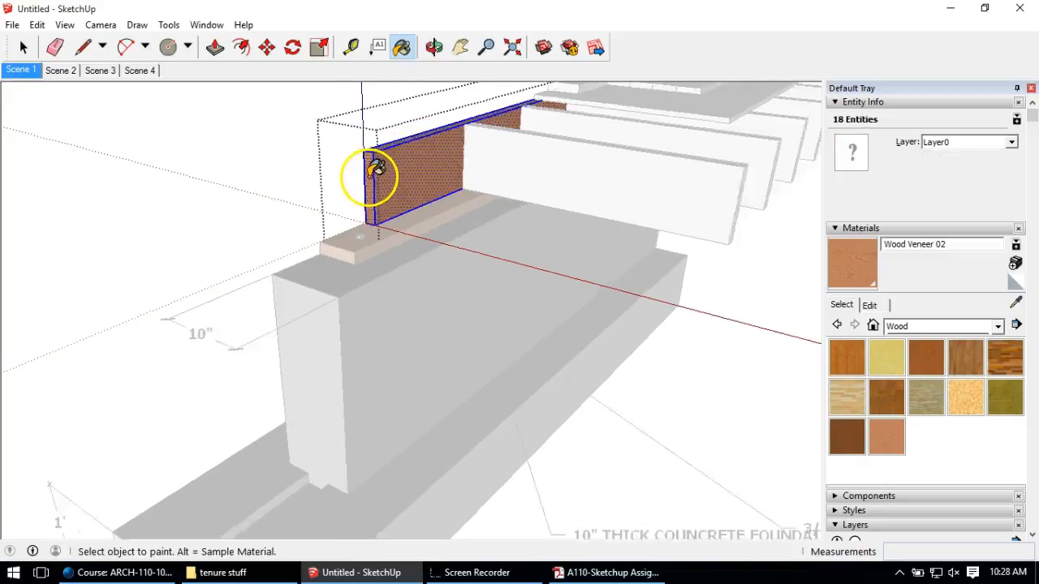
pyautogui.click(24, 48)
# Step: Paint the floor joist board with Wood Veneer 02
pyautogui.doubleClick(585, 215)
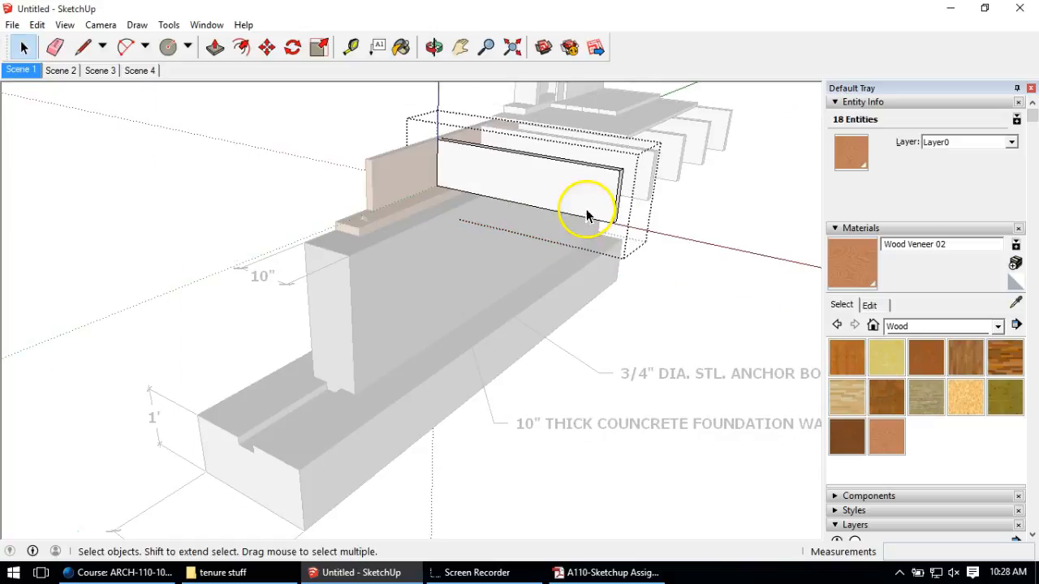
pyautogui.click(886, 438)
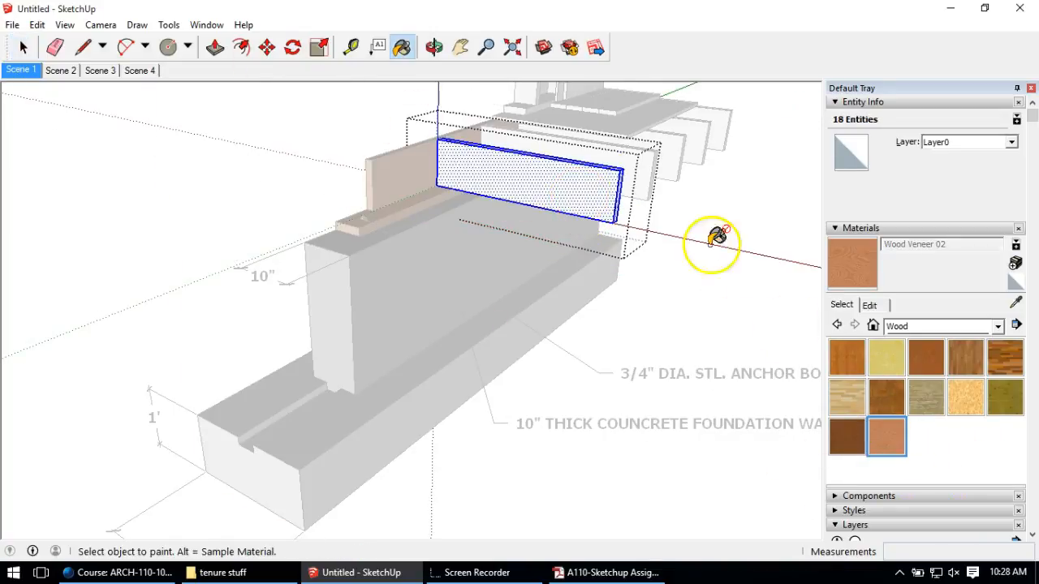
pyautogui.click(610, 178)
pyautogui.moveTo(667, 171)
pyautogui.mouseDown(button='middle')
pyautogui.moveTo(628, 224)
pyautogui.moveTo(514, 308)
pyautogui.mouseUp(button='middle')
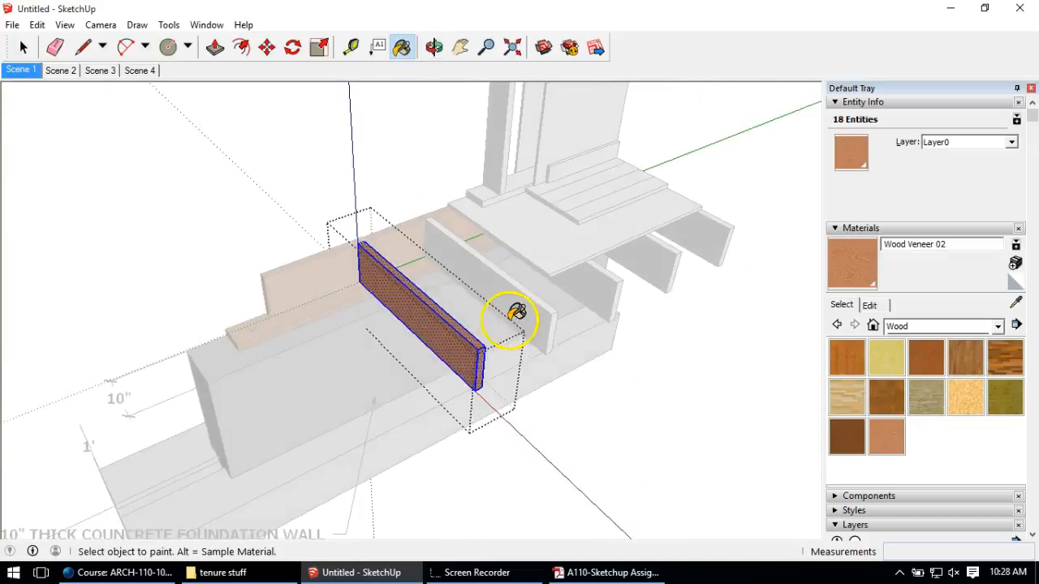
pyautogui.click(23, 47)
pyautogui.click(557, 311)
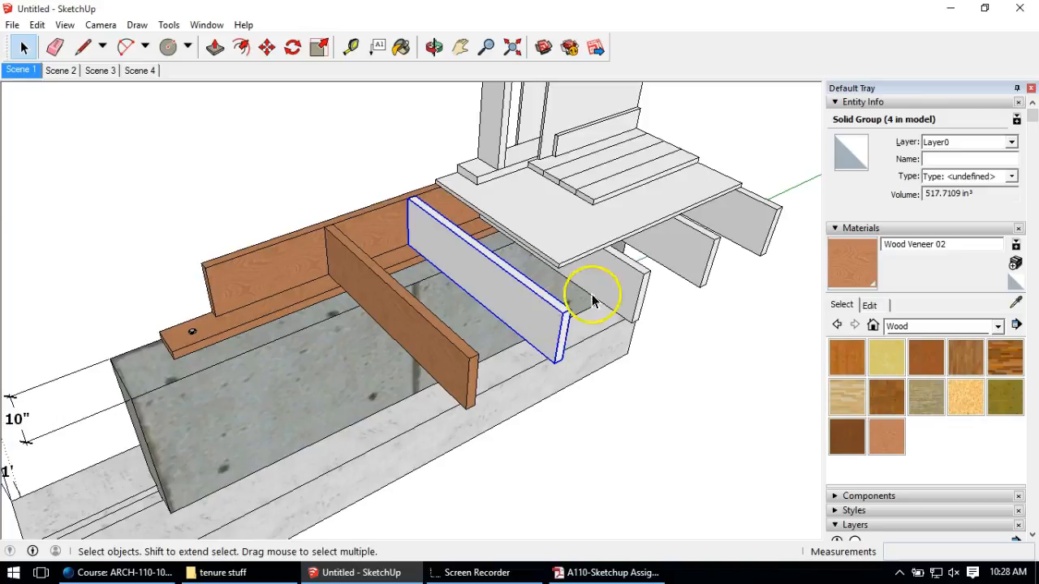
# Step: Delete the remaining grey joists
pyautogui.press('Delete')
pyautogui.click(623, 291)
pyautogui.press('Delete')
pyautogui.click(695, 254)
pyautogui.press('Delete')
pyautogui.click(745, 233)
pyautogui.press('Delete')
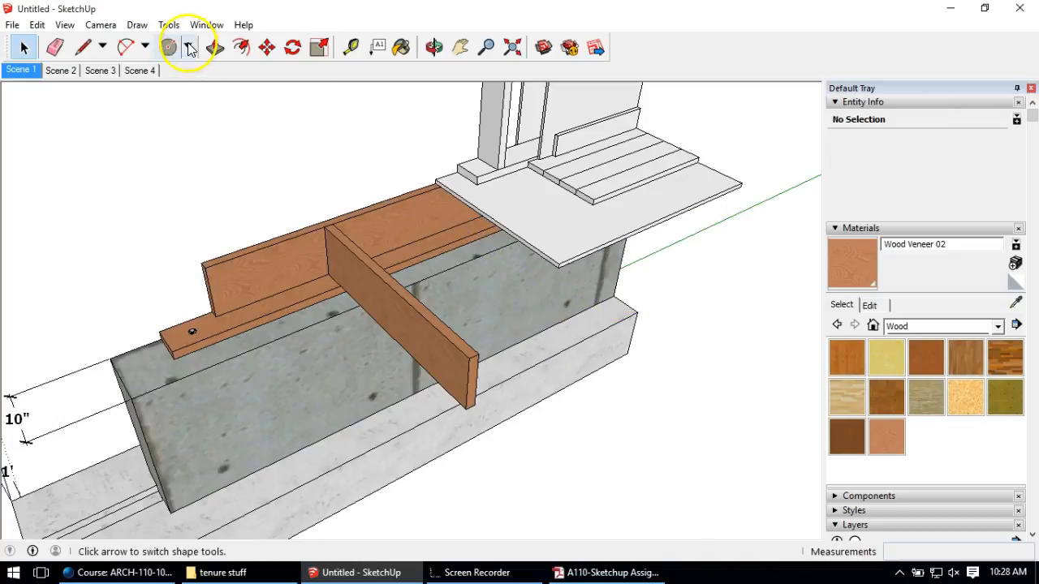
# Step: Copy the painted joist at 16-inch spacing to make four joists, then orbit to view them
pyautogui.click(378, 297)
pyautogui.click(260, 49)
pyautogui.press('ctrl')
pyautogui.click(322, 227)
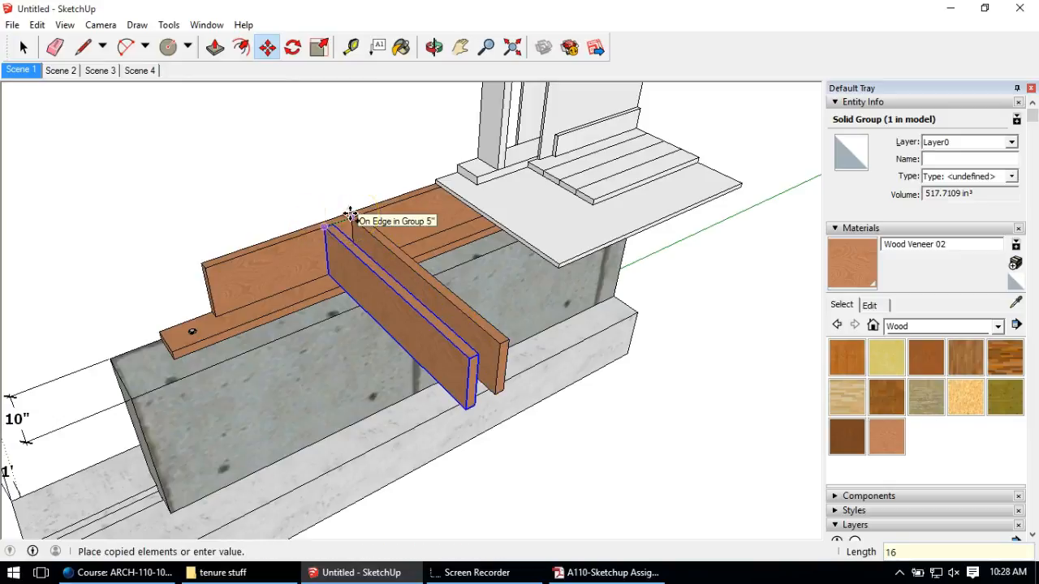
pyautogui.write('16')
pyautogui.press('Return')
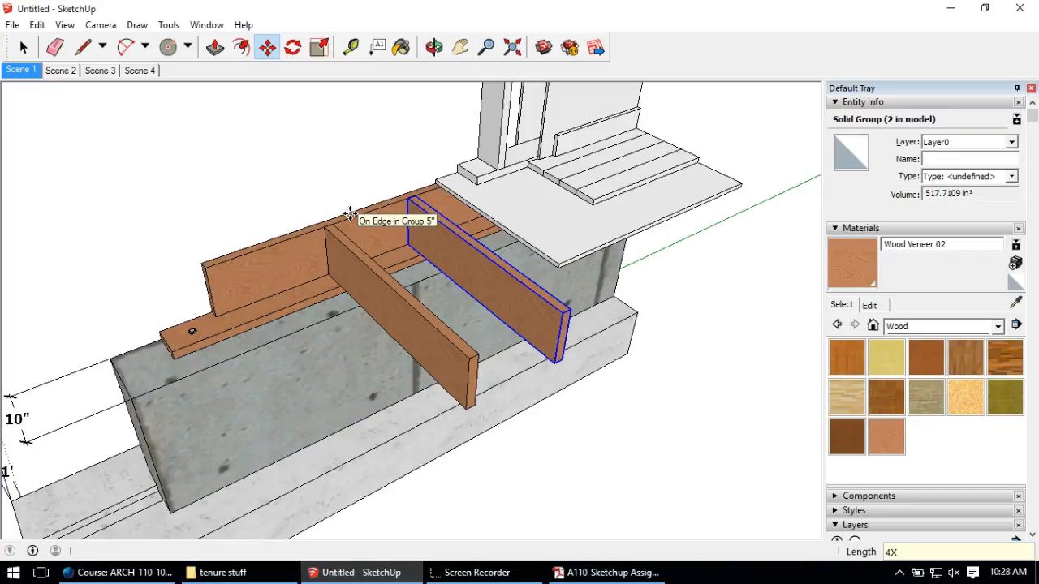
pyautogui.press('Return')
pyautogui.moveTo(678, 415); pyautogui.dragTo(633, 291, button='middle')
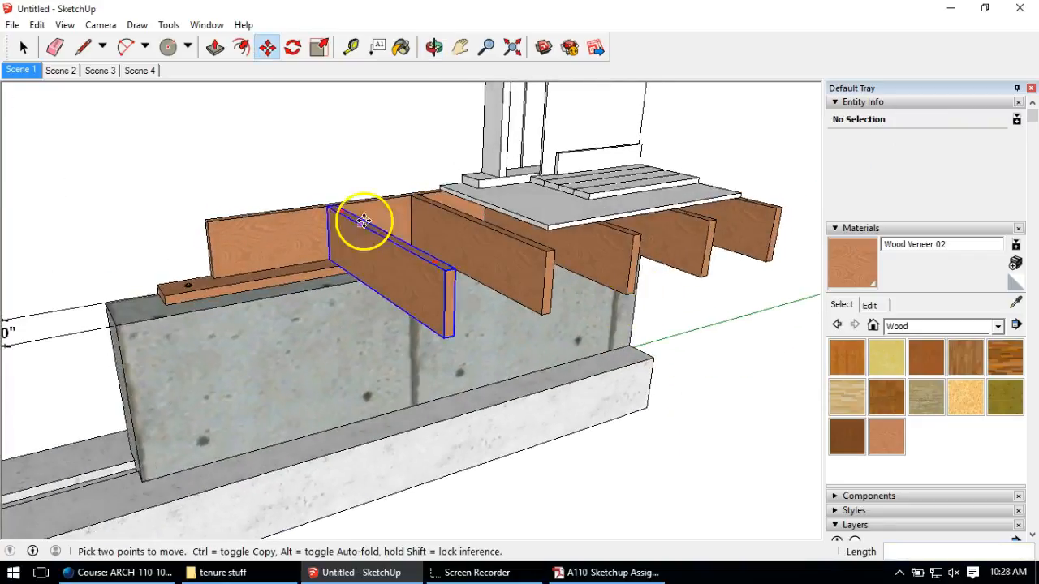
pyautogui.moveTo(512, 224); pyautogui.dragTo(562, 137, button='middle')
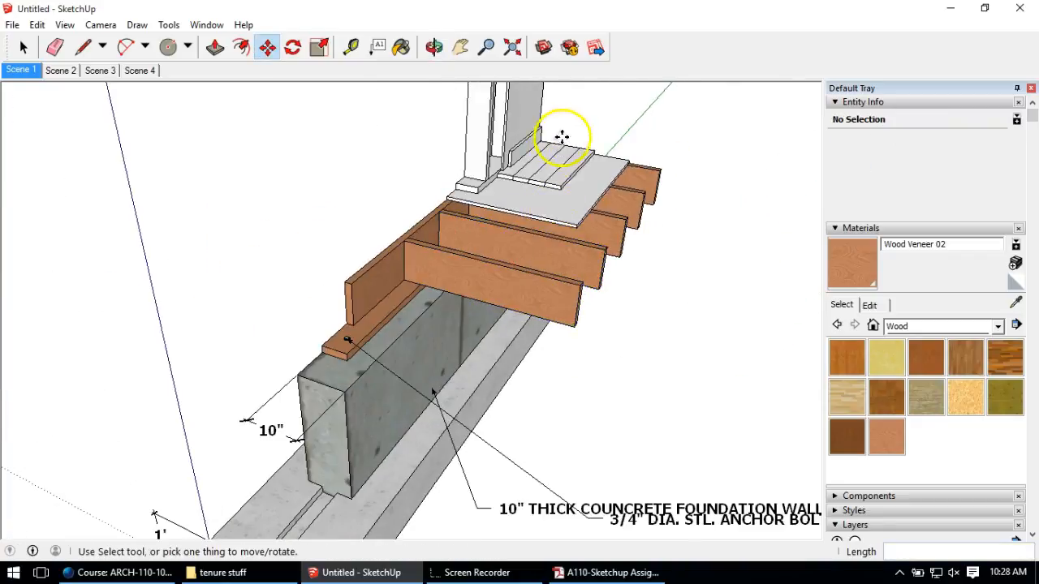
pyautogui.scroll(3, 561, 136)
# Step: Paint the small bottom block with the Wood Veneer 02 texture
pyautogui.click(24, 47)
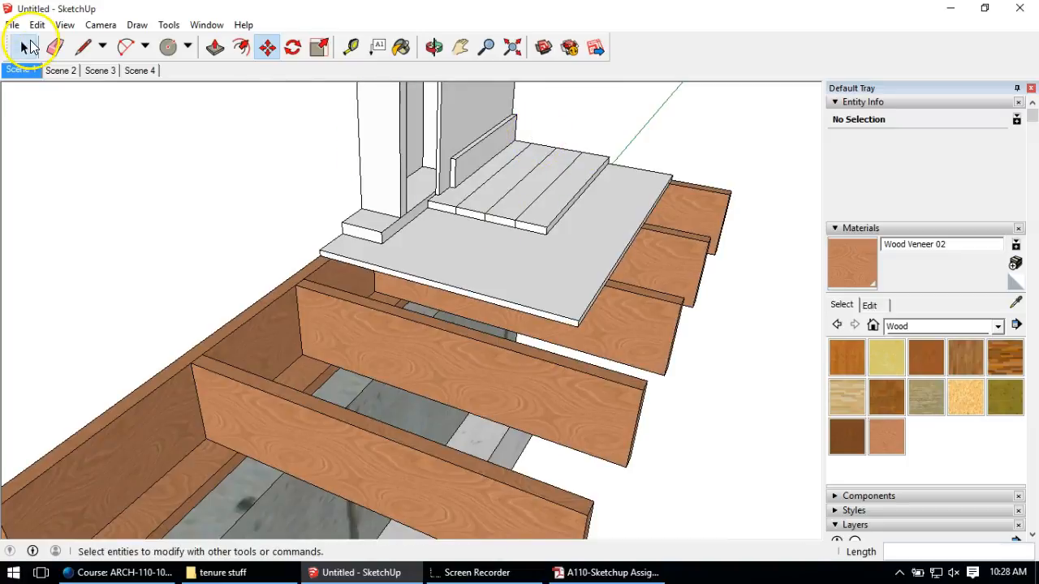
pyautogui.click(27, 45)
pyautogui.tripleClick(369, 230)
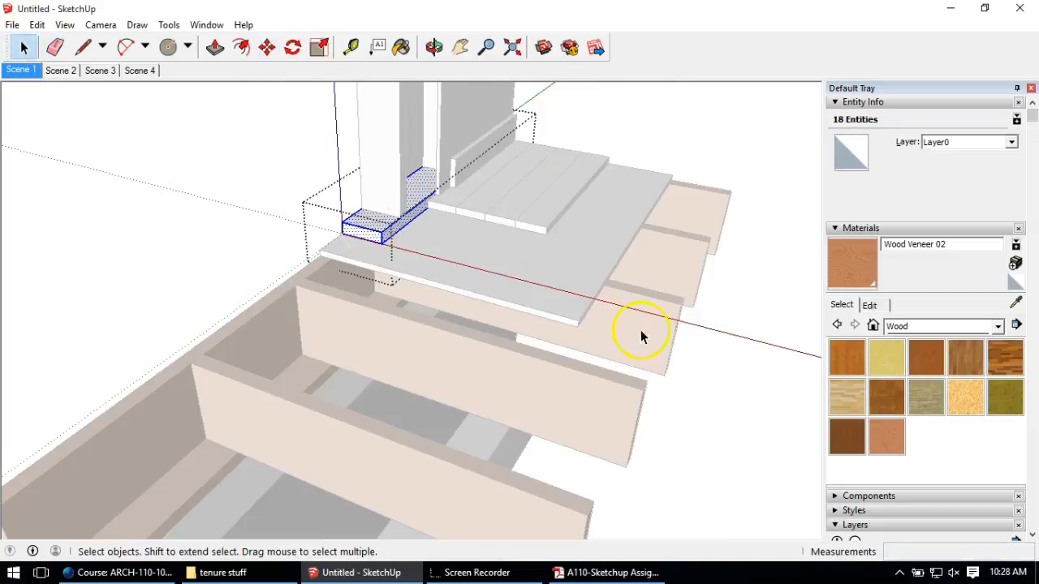
pyautogui.click(883, 432)
pyautogui.click(370, 223)
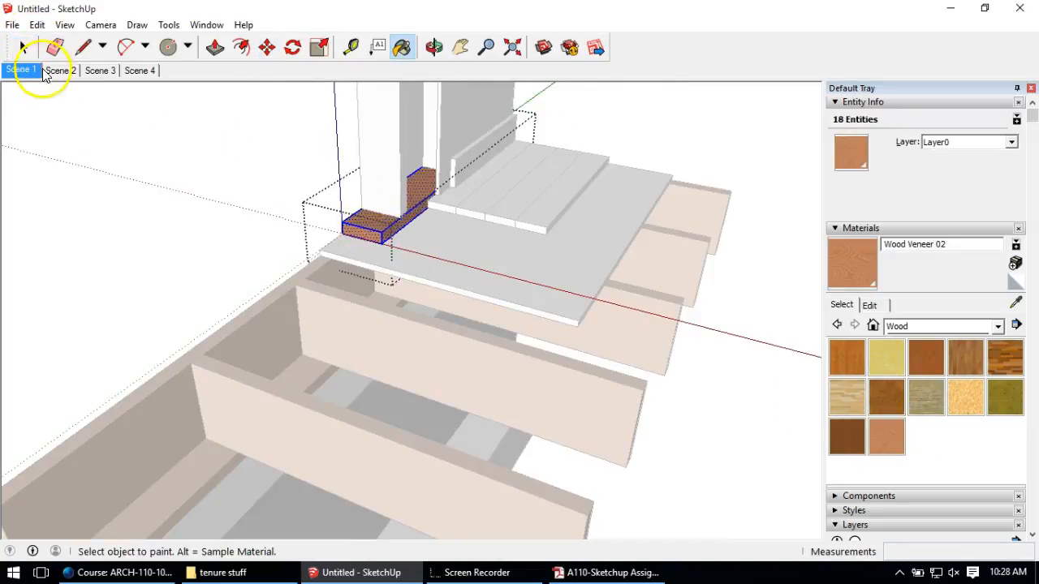
# Step: Apply Wood Veneer 02 to the three studs: the tall, inner and third stud
pyautogui.click(25, 47)
pyautogui.tripleClick(398, 167)
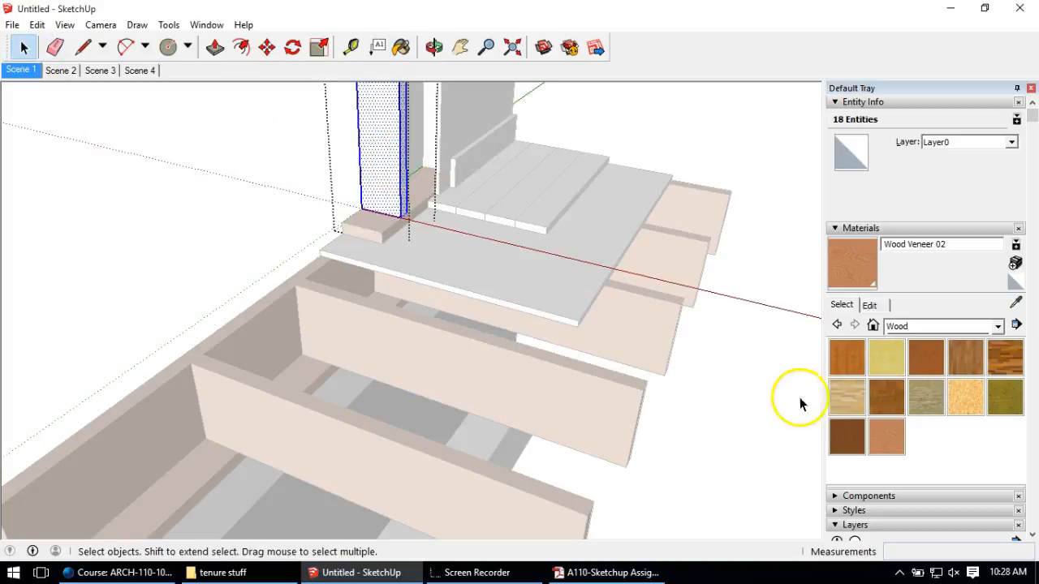
pyautogui.click(886, 436)
pyautogui.click(395, 130)
pyautogui.moveTo(447, 169)
pyautogui.mouseDown(button='middle')
pyautogui.moveTo(447, 344)
pyautogui.moveTo(435, 380)
pyautogui.mouseUp(button='middle')
pyautogui.click(24, 47)
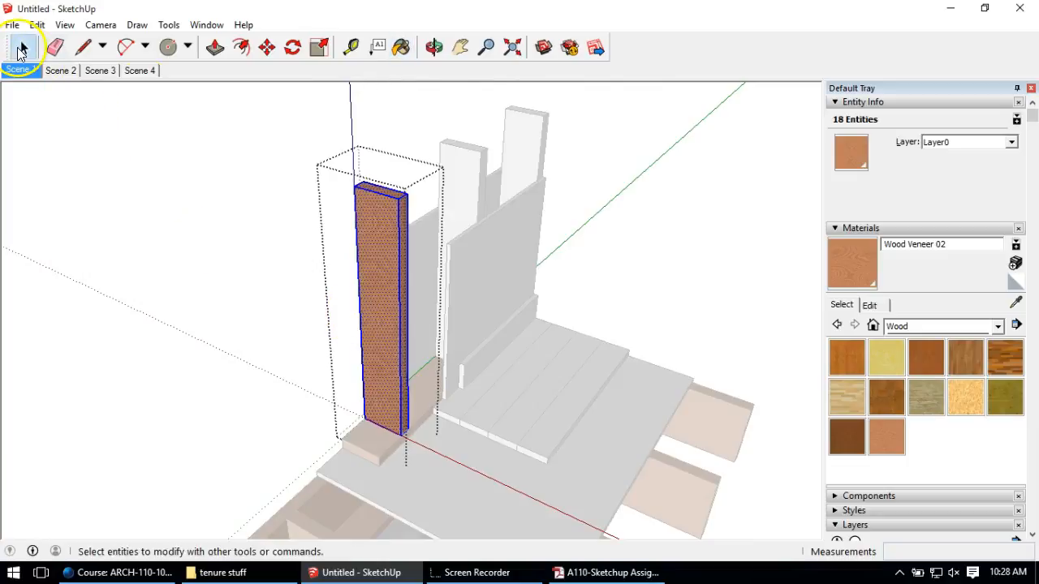
pyautogui.tripleClick(459, 169)
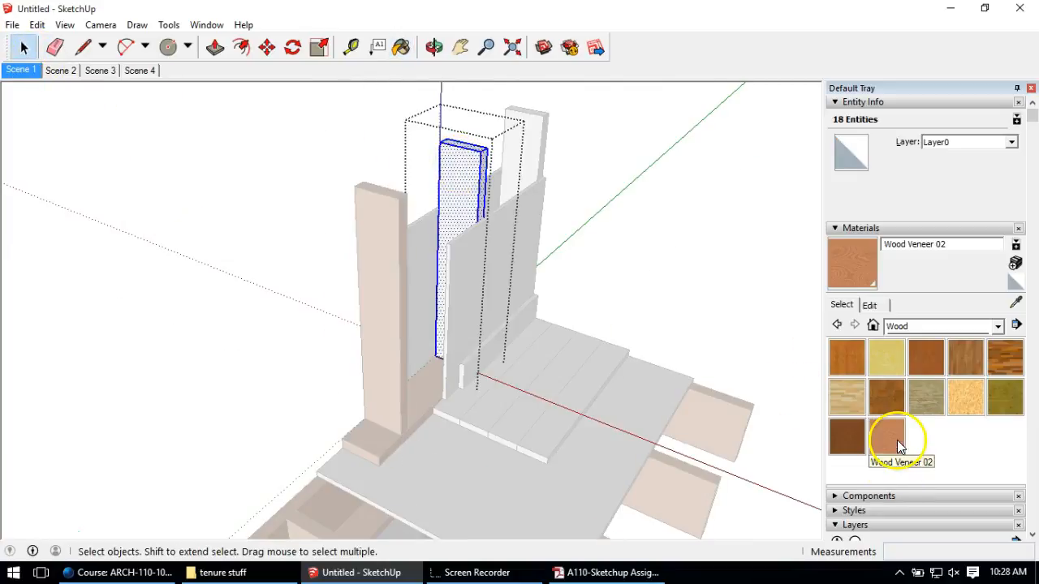
pyautogui.click(888, 437)
pyautogui.click(457, 155)
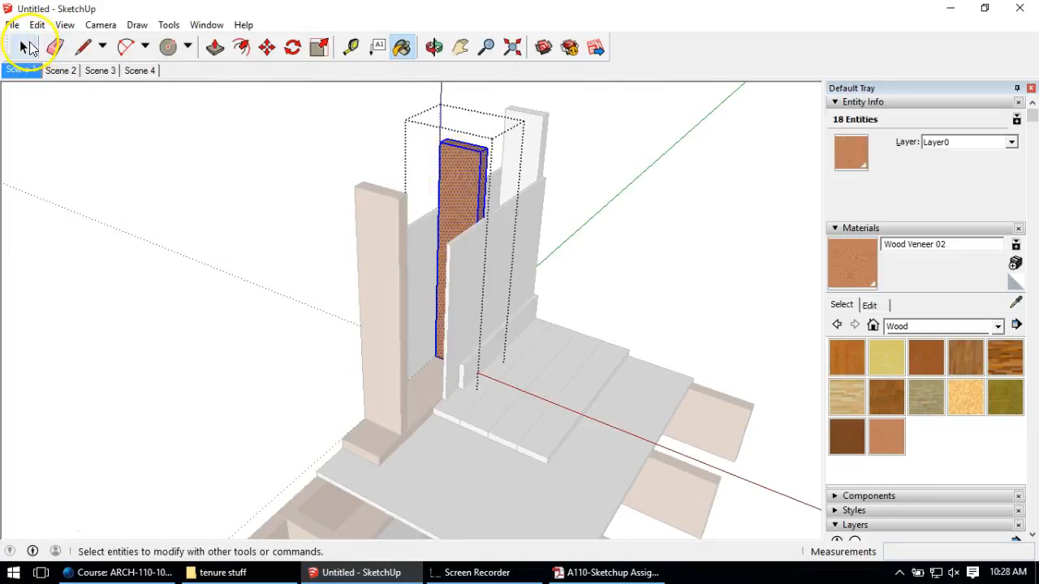
pyautogui.click(23, 47)
pyautogui.click(535, 132)
pyautogui.tripleClick(535, 133)
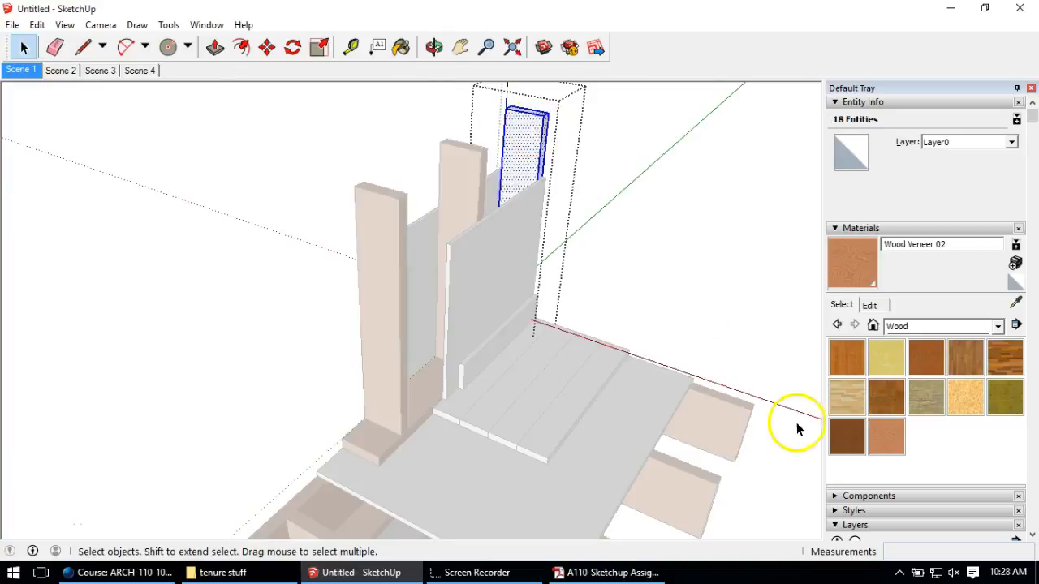
pyautogui.click(891, 436)
pyautogui.click(541, 136)
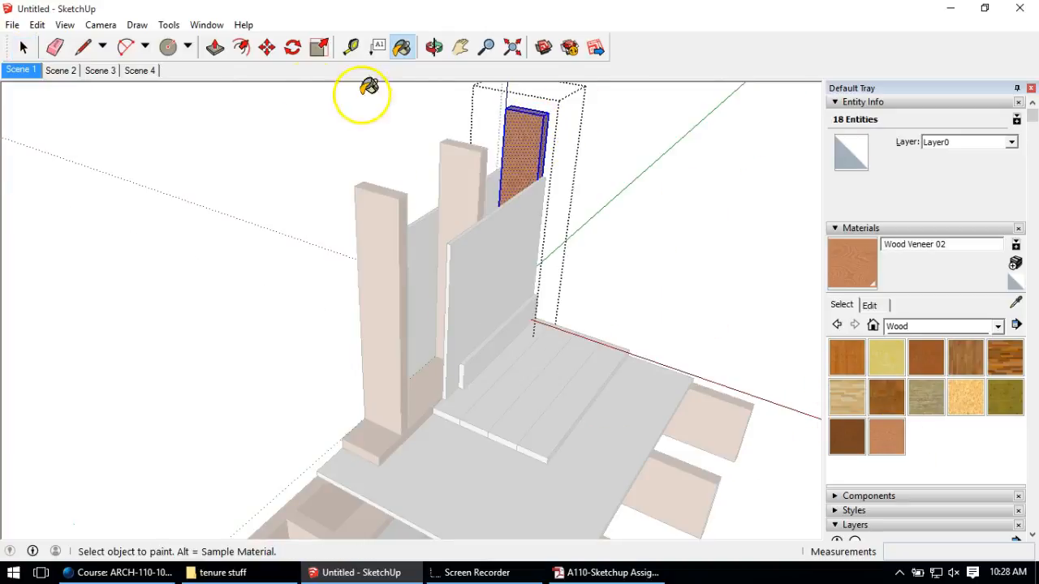
# Step: Paint the inner and outer sheathing panels with Wood Veneer 02
pyautogui.click(24, 49)
pyautogui.click(92, 166)
pyautogui.moveTo(255, 297); pyautogui.dragTo(281, 267, button='middle')
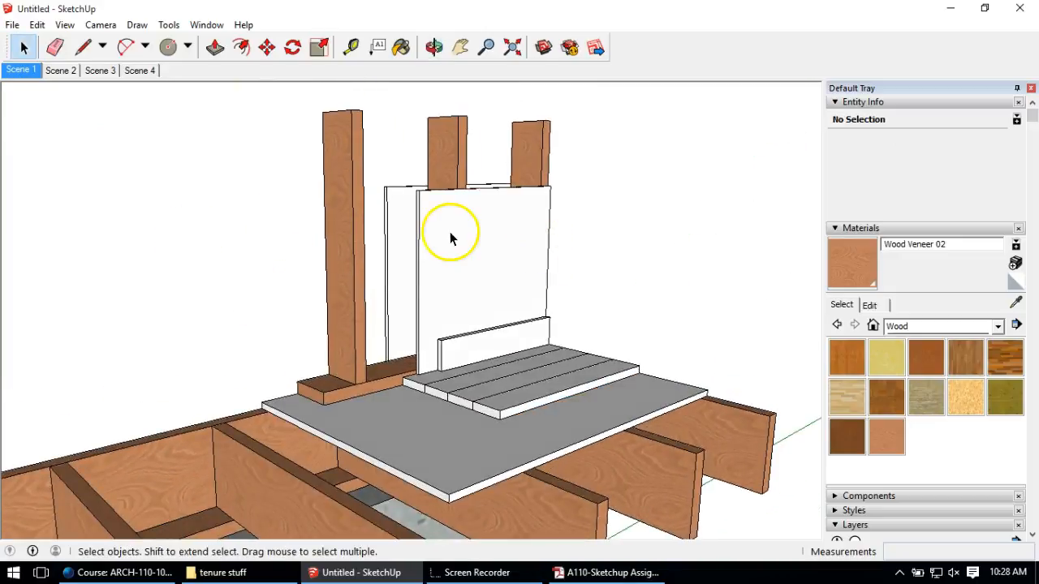
pyautogui.doubleClick(449, 234)
pyautogui.click(452, 239)
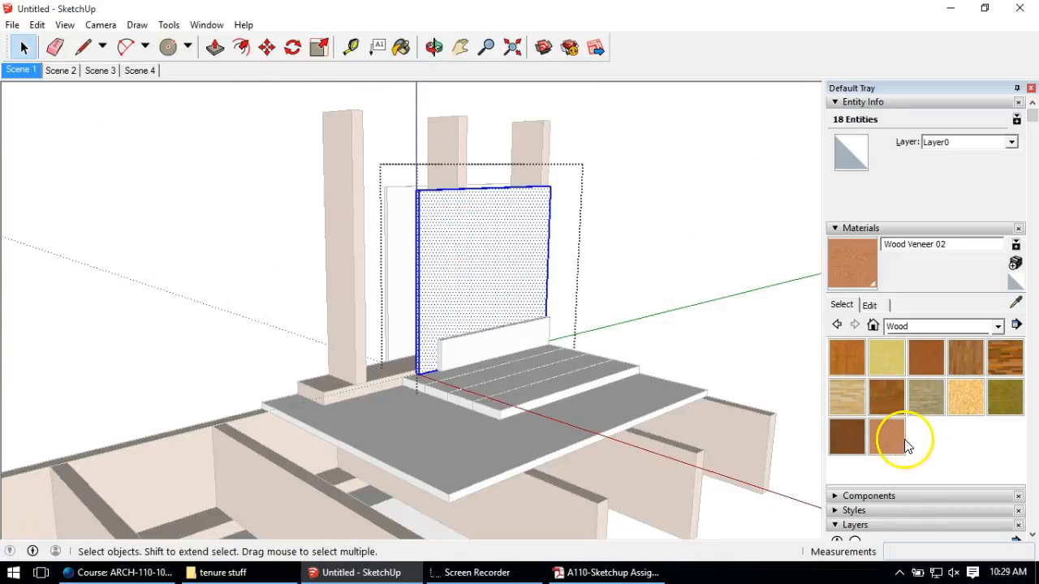
pyautogui.click(891, 436)
pyautogui.click(463, 220)
pyautogui.moveTo(425, 232)
pyautogui.mouseDown(button='middle')
pyautogui.moveTo(682, 309)
pyautogui.moveTo(881, 297)
pyautogui.mouseUp(button='middle')
pyautogui.click(23, 47)
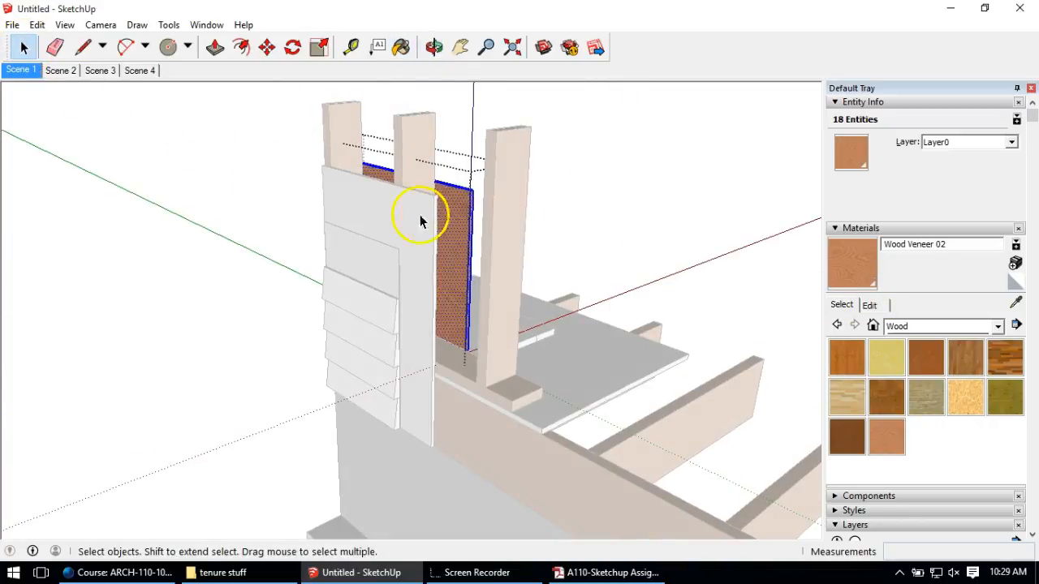
pyautogui.click(424, 218)
pyautogui.click(885, 437)
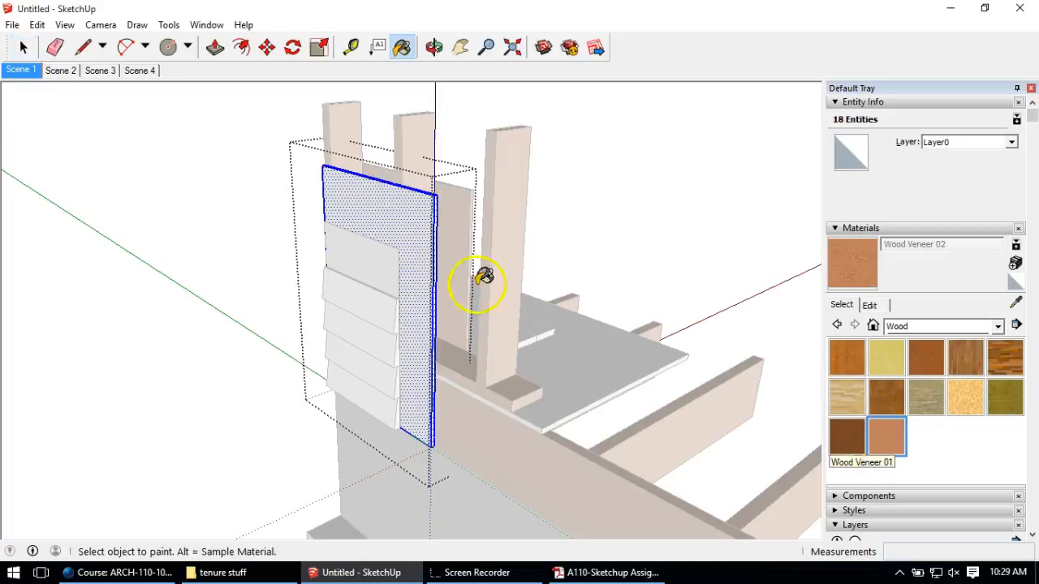
pyautogui.click(392, 205)
# Step: Give the grey subfloor sheet the Wood Veneer 02 texture
pyautogui.moveTo(456, 232); pyautogui.dragTo(235, 255, button='middle')
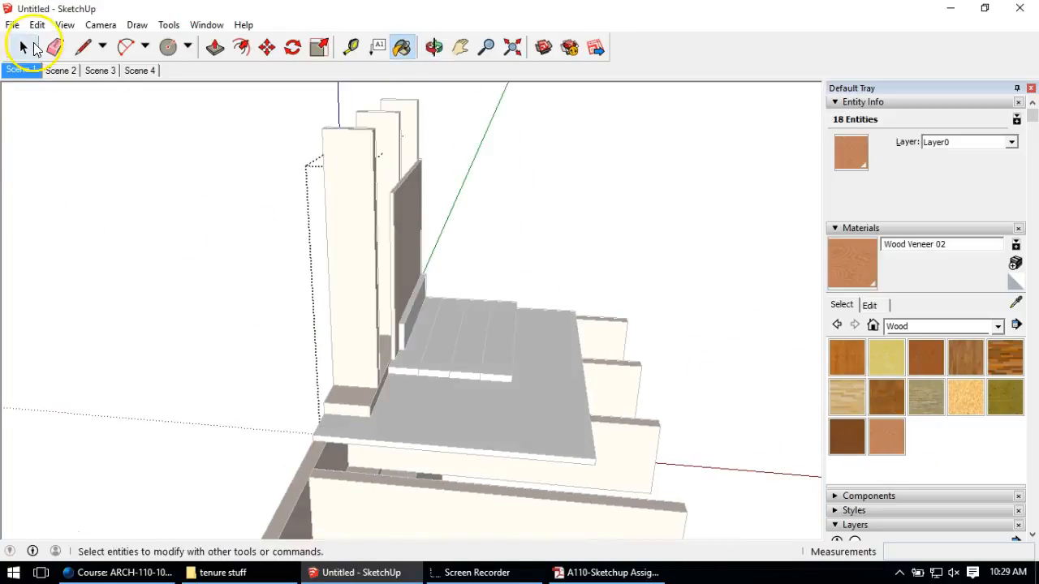
pyautogui.click(23, 46)
pyautogui.click(553, 414)
pyautogui.doubleClick(553, 415)
pyautogui.click(884, 438)
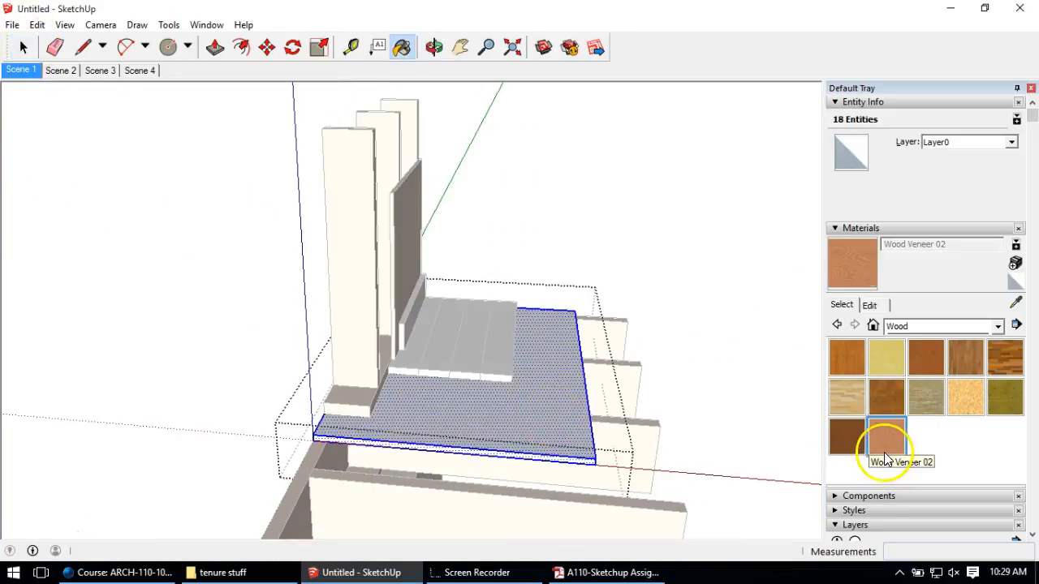
pyautogui.click(519, 398)
# Step: Paint the narrow floor board beside the baseboard with Wood Floor Dark
pyautogui.moveTo(612, 350); pyautogui.dragTo(528, 375, button='middle')
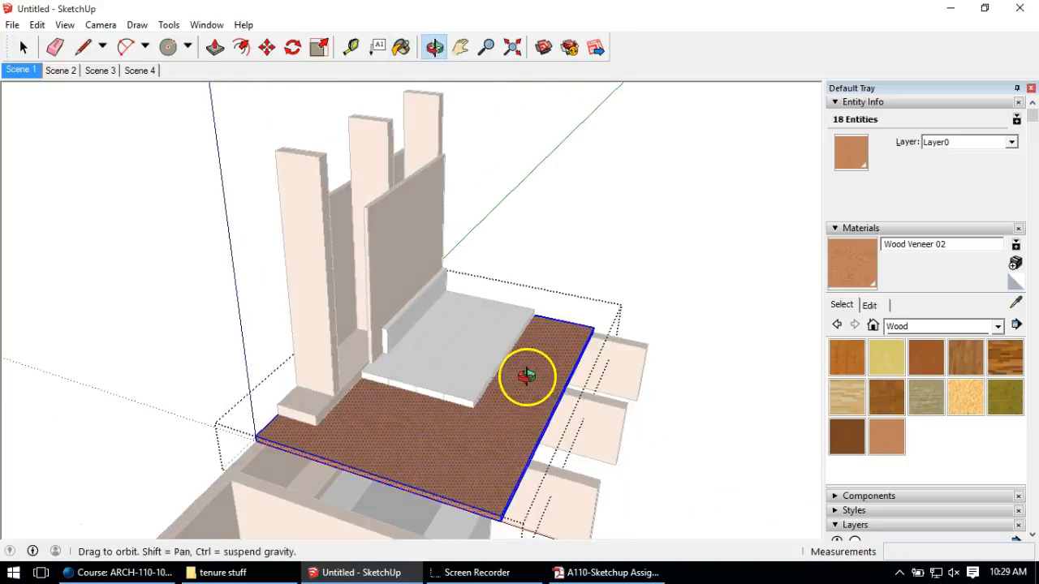
pyautogui.click(23, 47)
pyautogui.click(60, 205)
pyautogui.scroll(5, 463, 432)
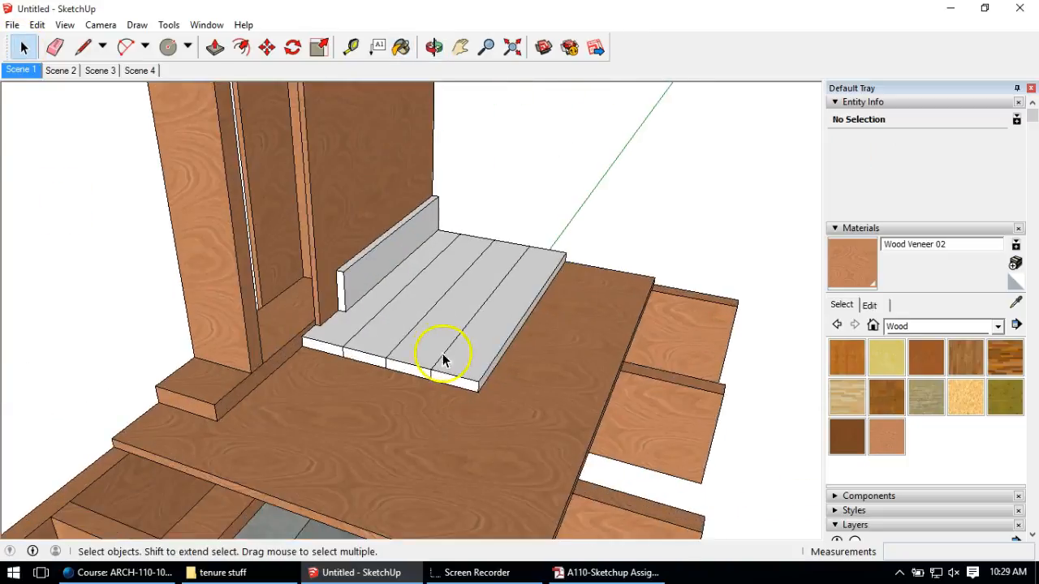
pyautogui.tripleClick(301, 309)
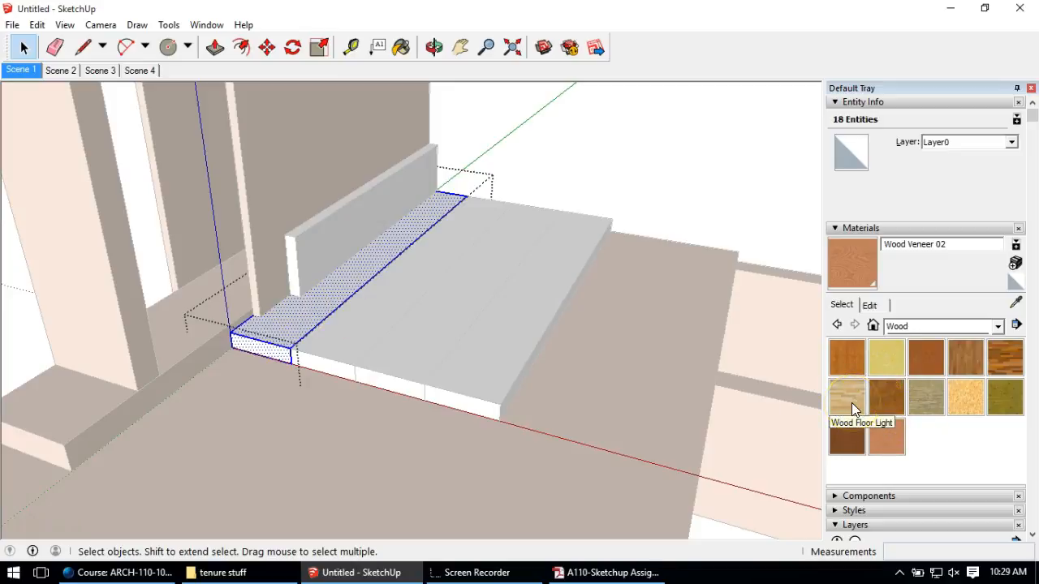
pyautogui.click(1005, 354)
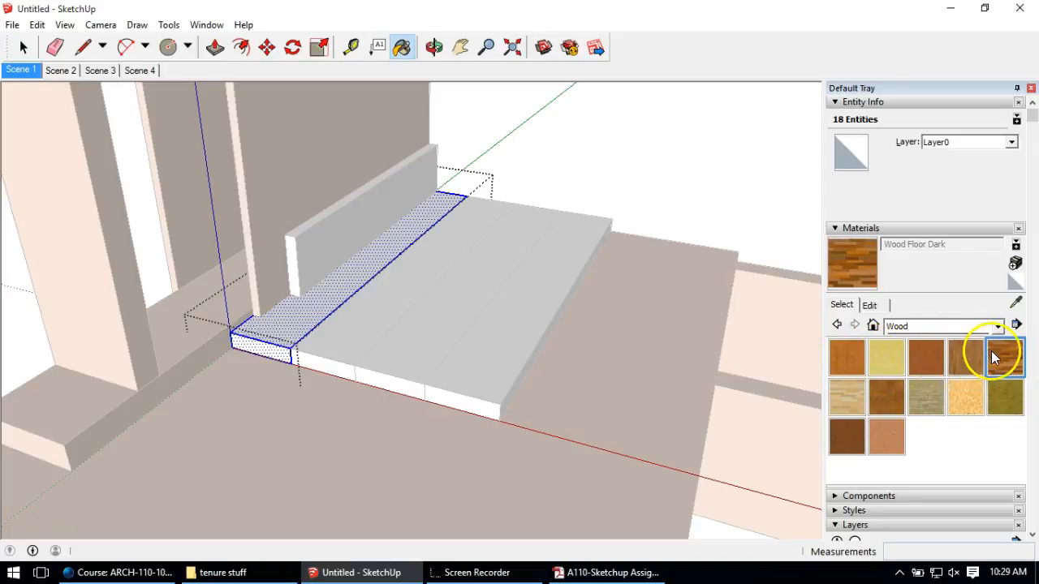
pyautogui.click(335, 294)
pyautogui.scroll(2, 338, 283)
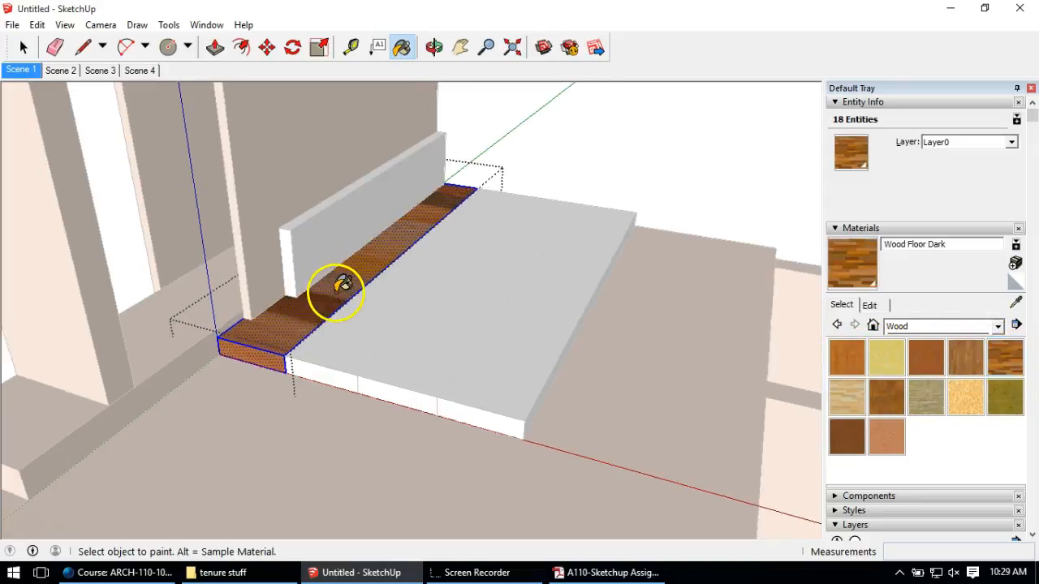
pyautogui.scroll(1, 371, 292)
pyautogui.moveTo(371, 292); pyautogui.dragTo(451, 395, button='middle')
pyautogui.scroll(-2, 450, 395)
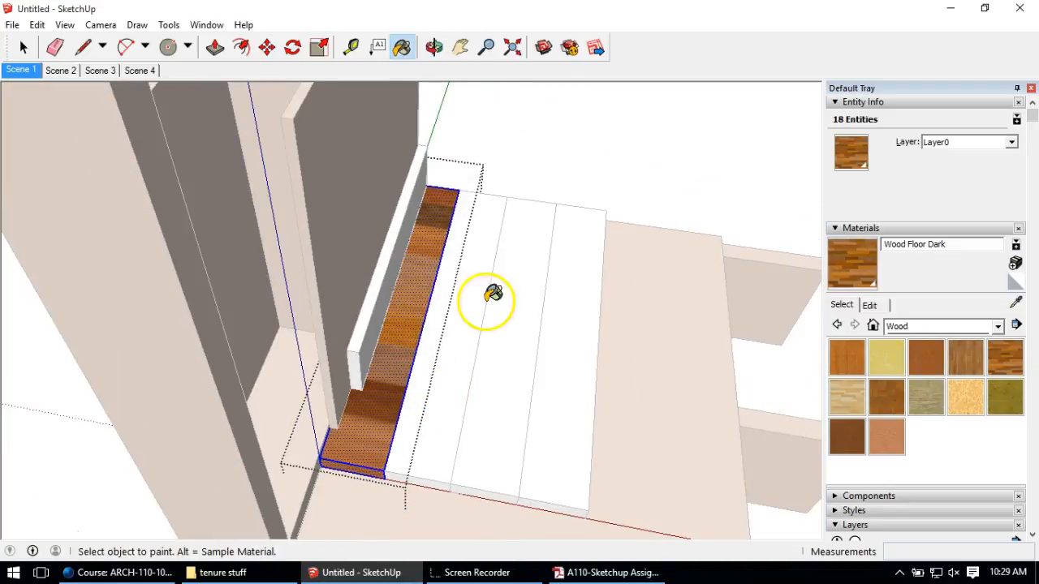
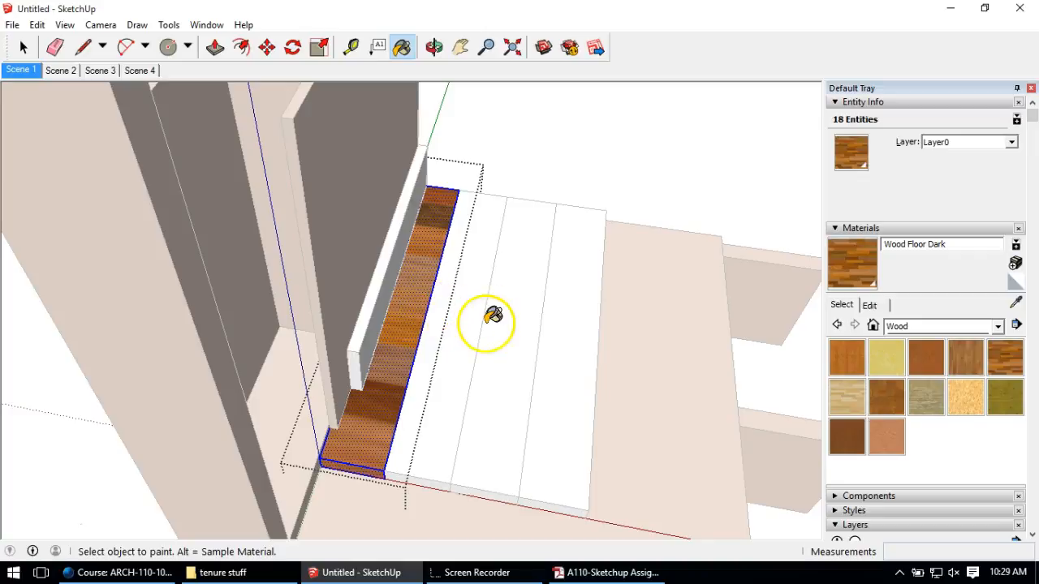
# Step: Orbit to the dark wood strip beside the wall and select its face
pyautogui.moveTo(435, 348); pyautogui.dragTo(368, 352, button='middle')
pyautogui.scroll(-3, 370, 346)
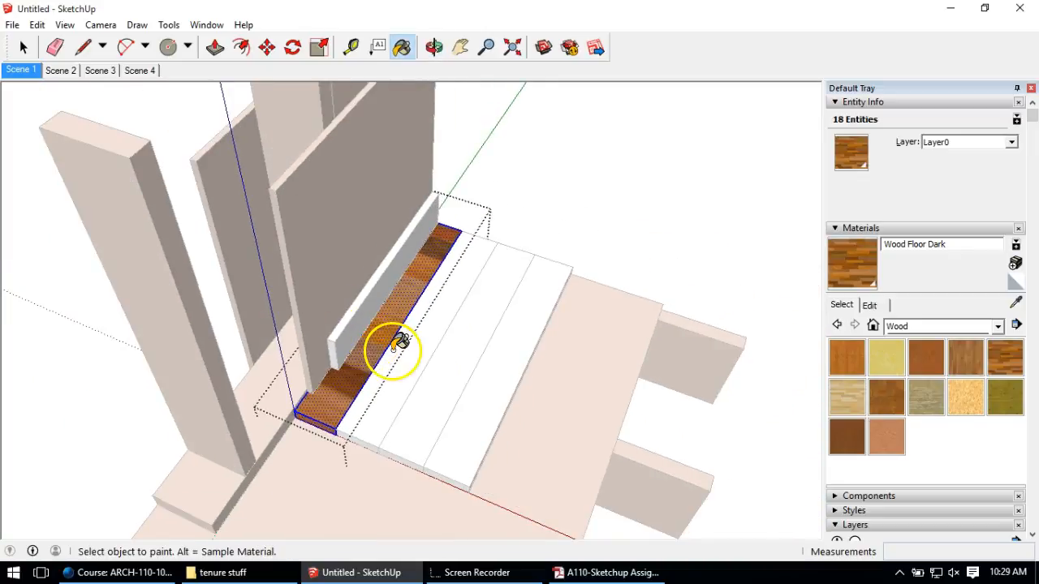
pyautogui.scroll(2, 394, 349)
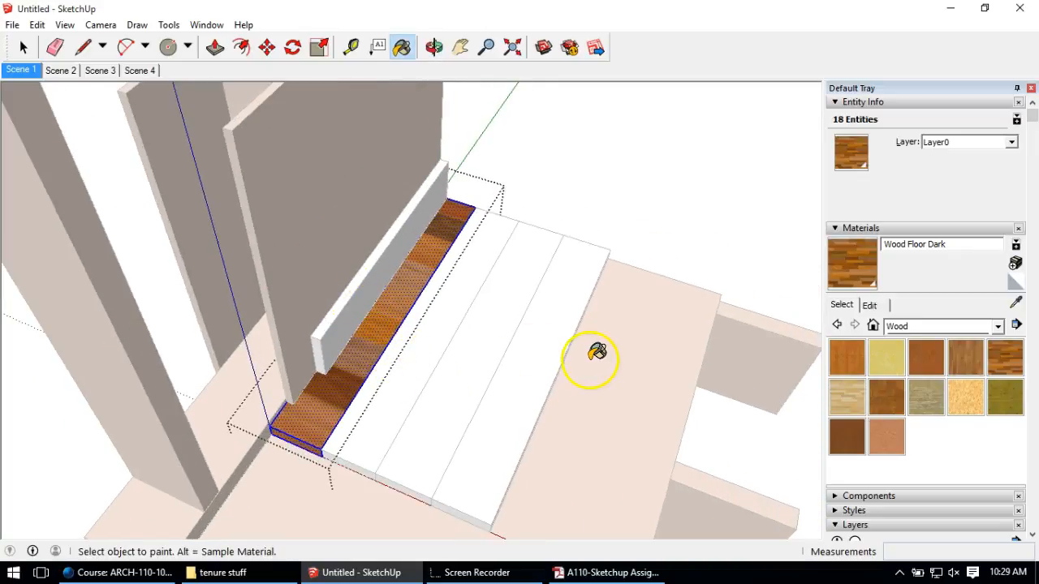
pyautogui.click(24, 47)
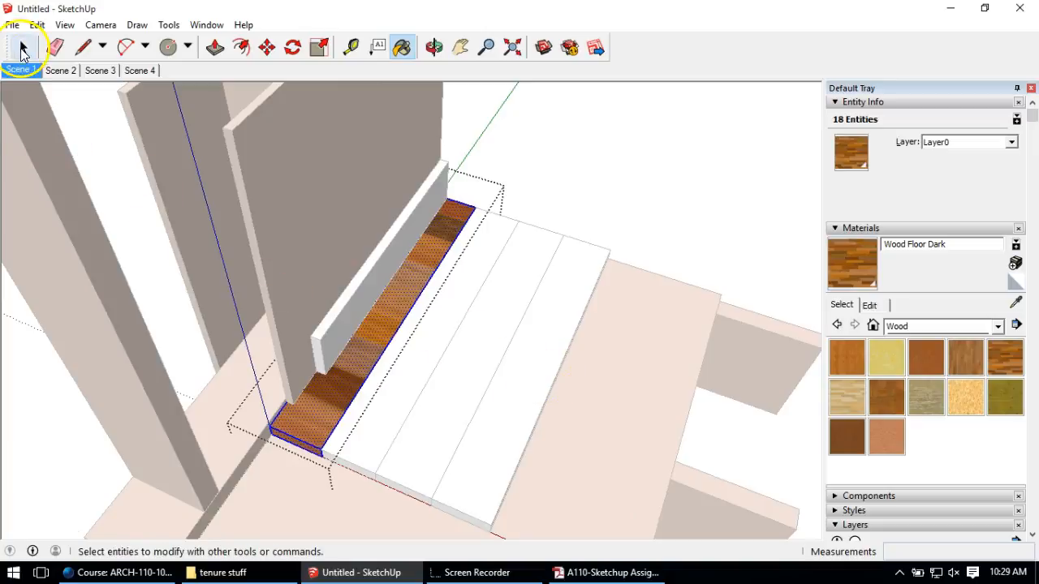
pyautogui.click(341, 376)
# Step: Rotate and rescale the Wood Floor Dark texture on the strip face with Texture Position
pyautogui.rightClick(341, 376)
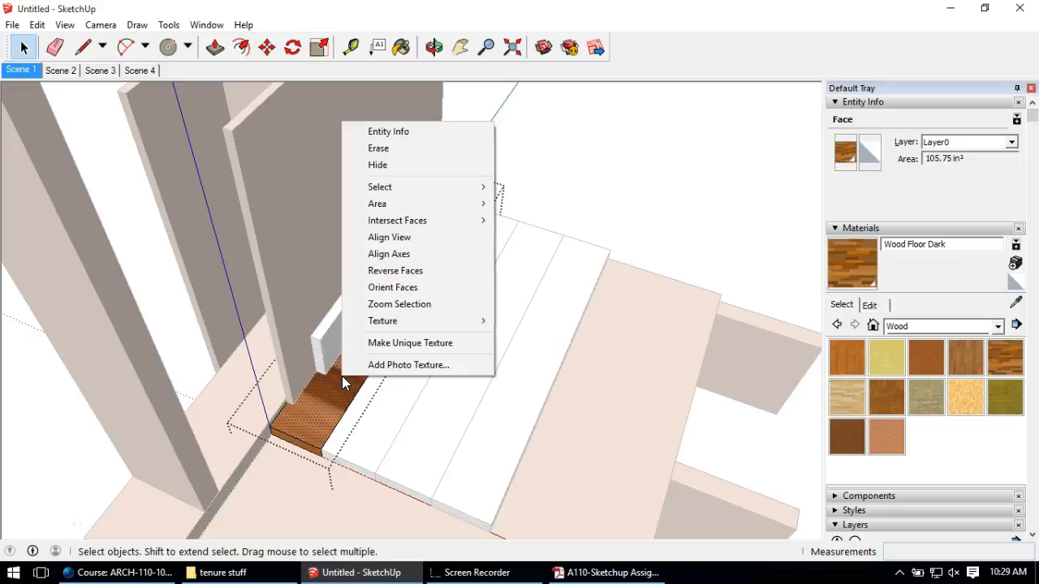
pyautogui.moveTo(395, 321)
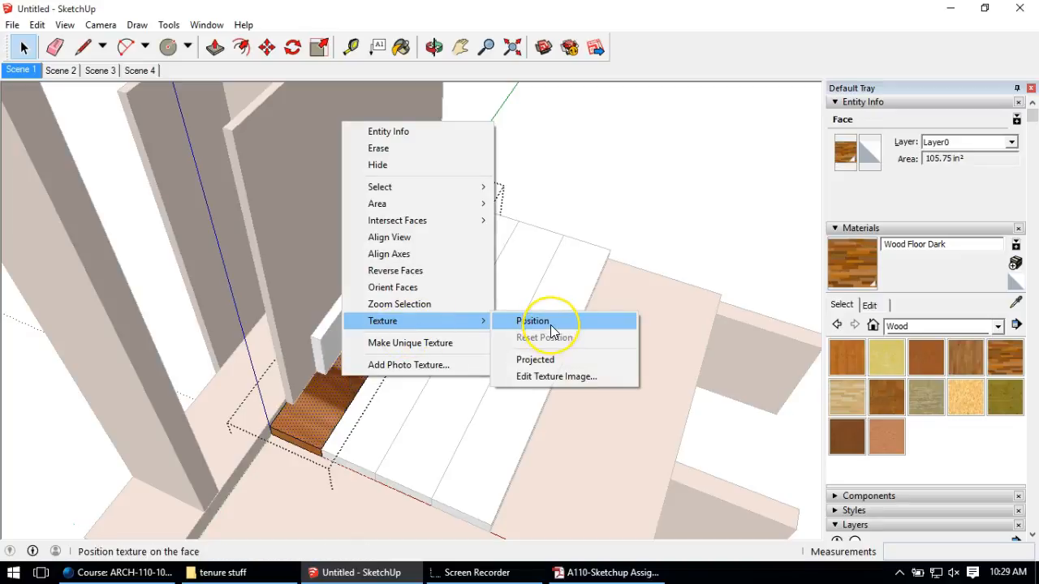
pyautogui.click(550, 325)
pyautogui.scroll(-3, 336, 371)
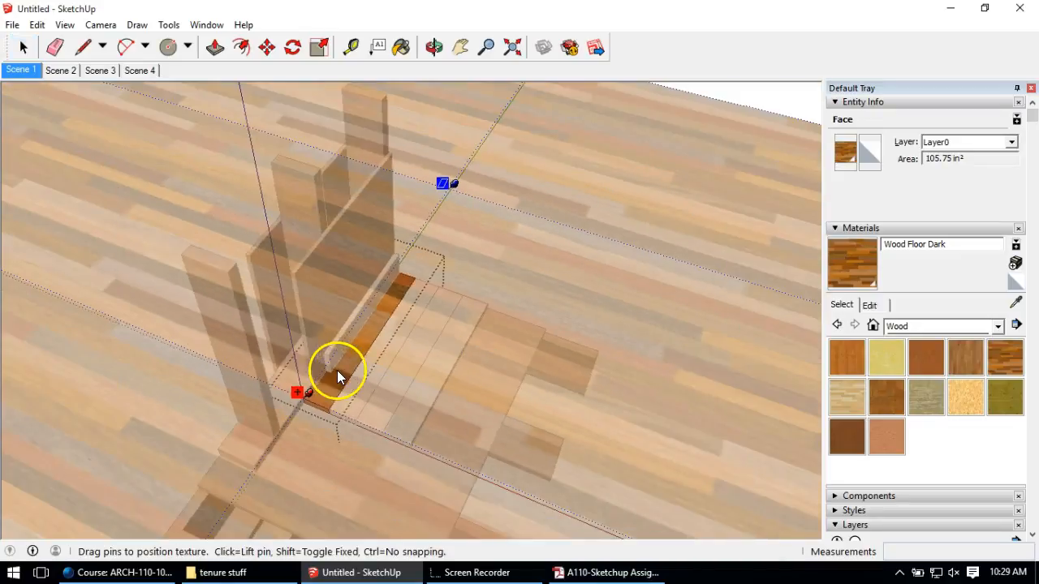
pyautogui.scroll(-3, 396, 262)
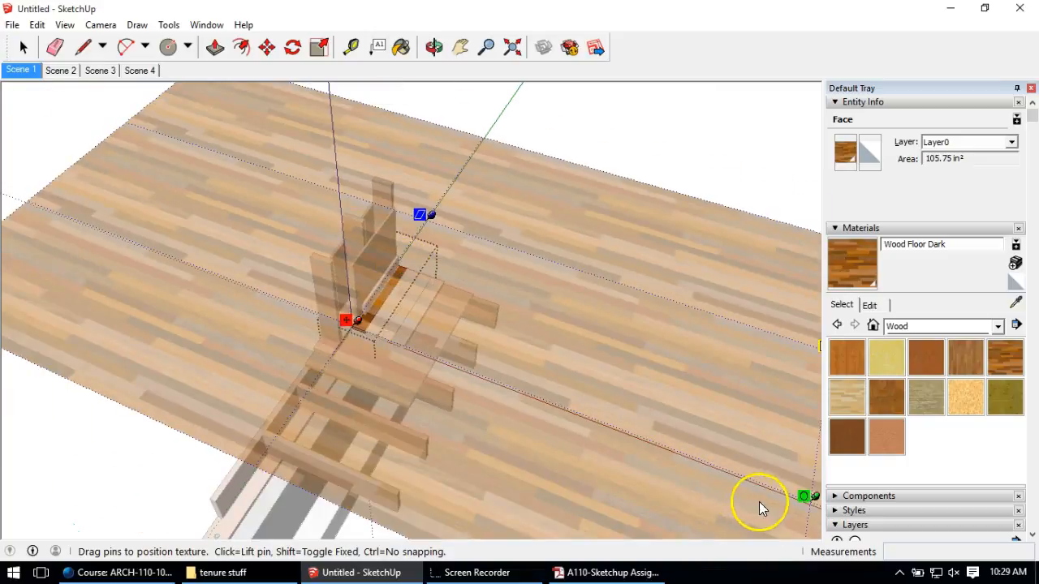
pyautogui.moveTo(813, 497); pyautogui.dragTo(480, 128)
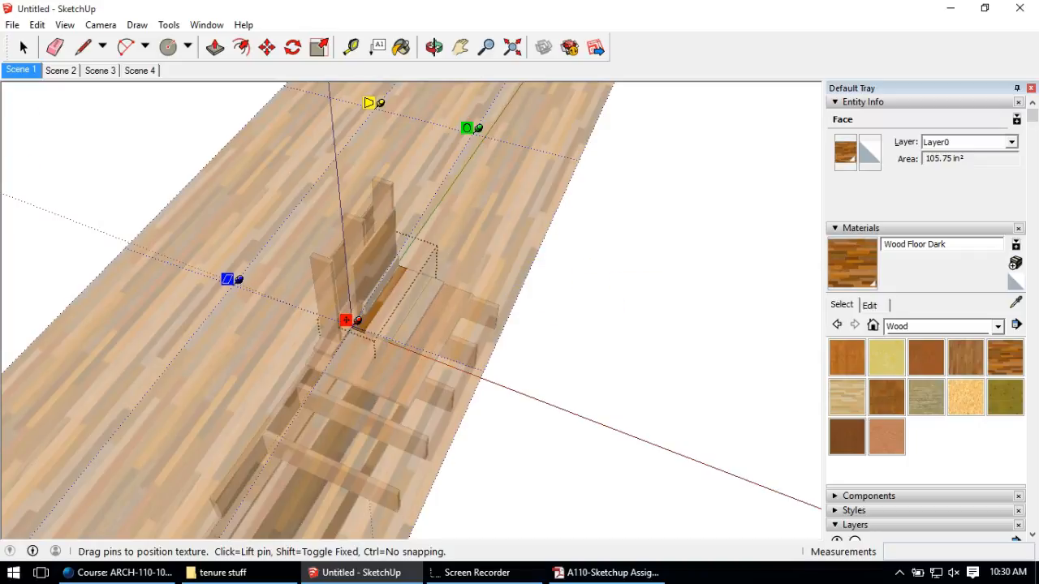
pyautogui.click(22, 47)
# Step: Select all faces of the wood strip and reverse their orientation
pyautogui.click(105, 220)
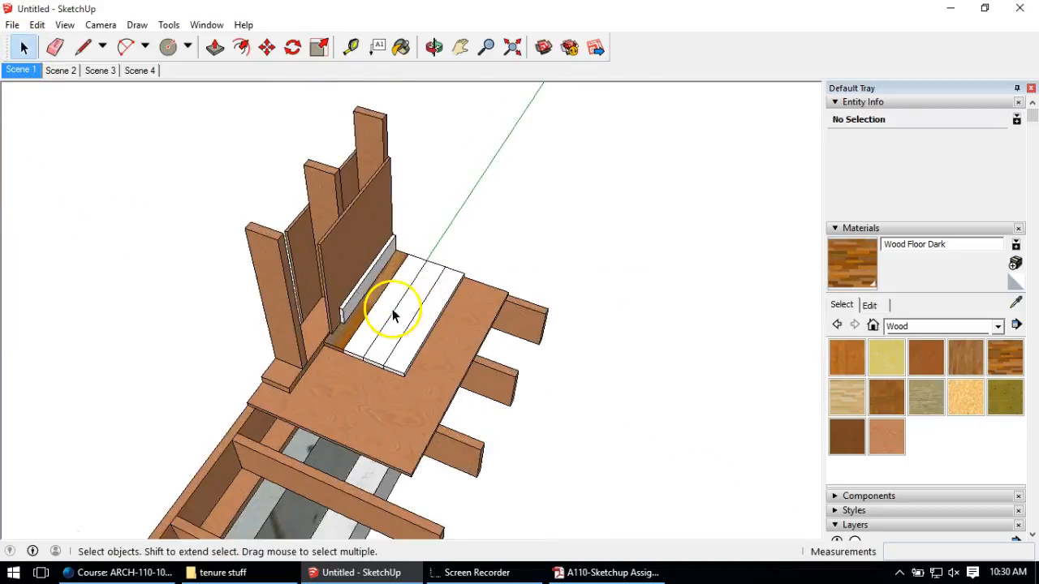
pyautogui.scroll(2, 393, 315)
pyautogui.click(349, 319)
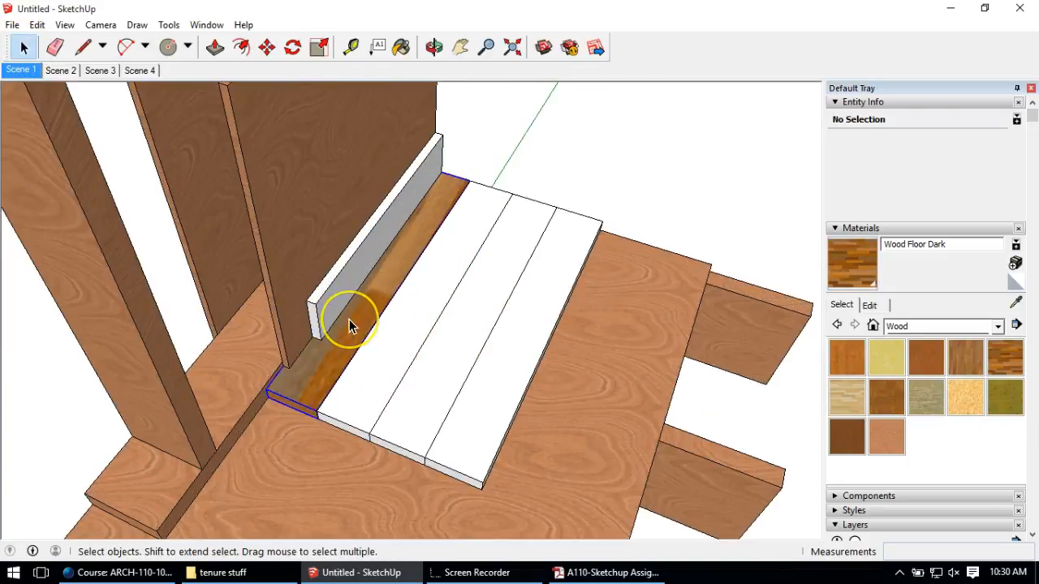
pyautogui.tripleClick(349, 319)
pyautogui.rightClick(349, 318)
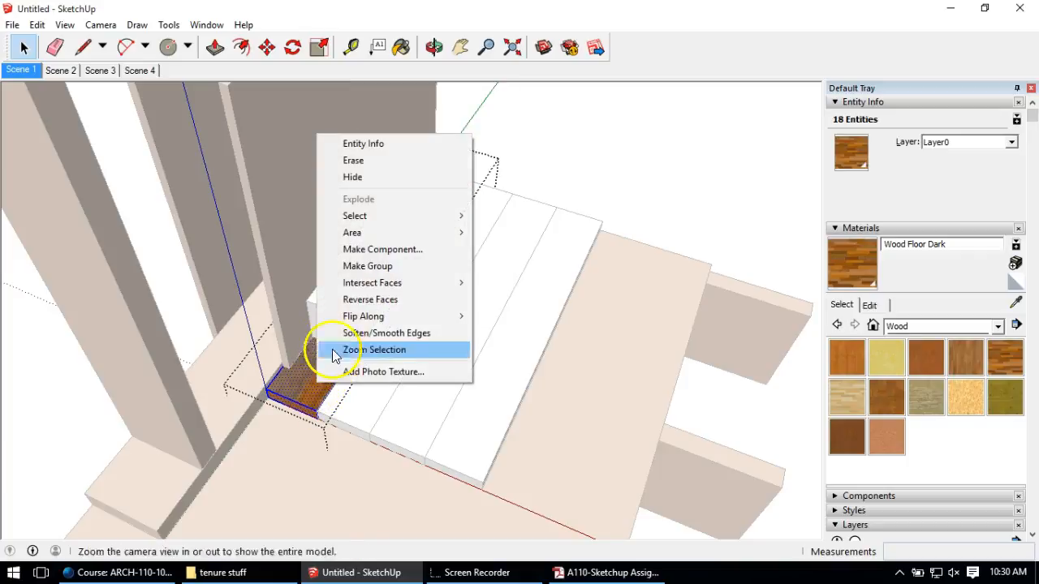
pyautogui.moveTo(359, 325)
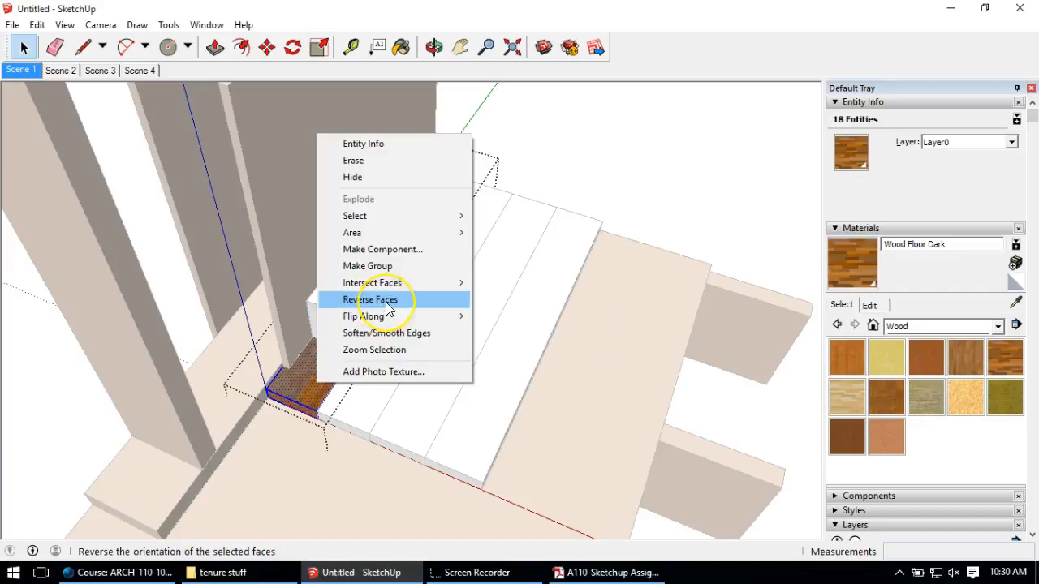
pyautogui.click(39, 532)
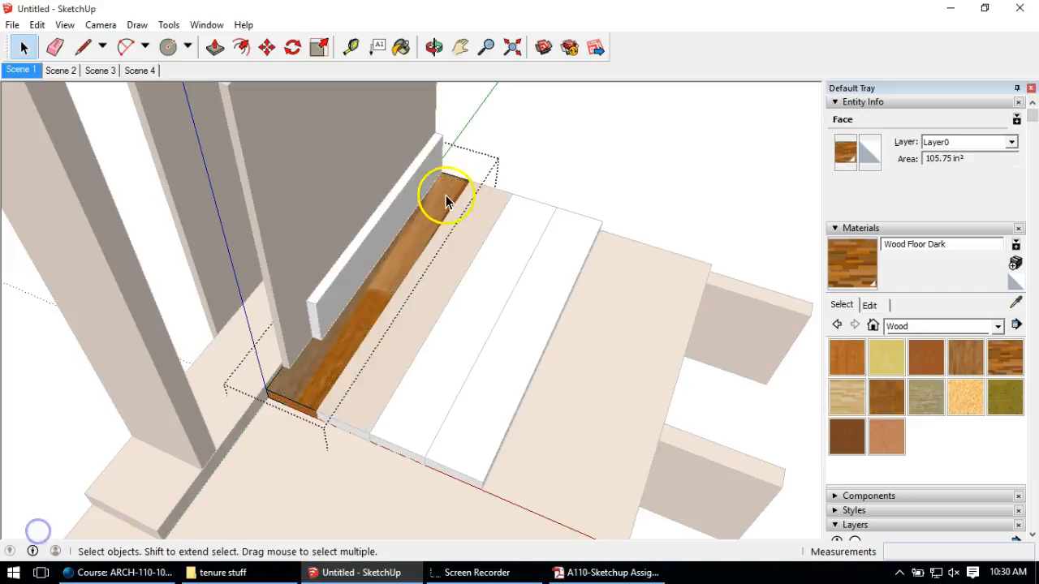
# Step: Reposition the plank's Wood Floor Dark texture so the grain runs along the board
pyautogui.click(444, 198)
pyautogui.rightClick(444, 198)
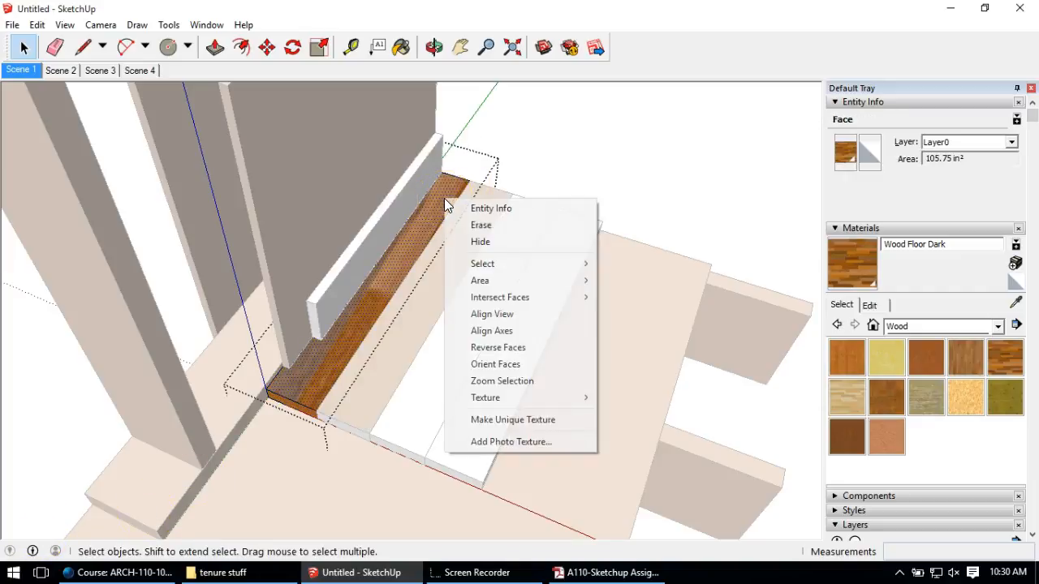
pyautogui.click(408, 246)
pyautogui.rightClick(410, 235)
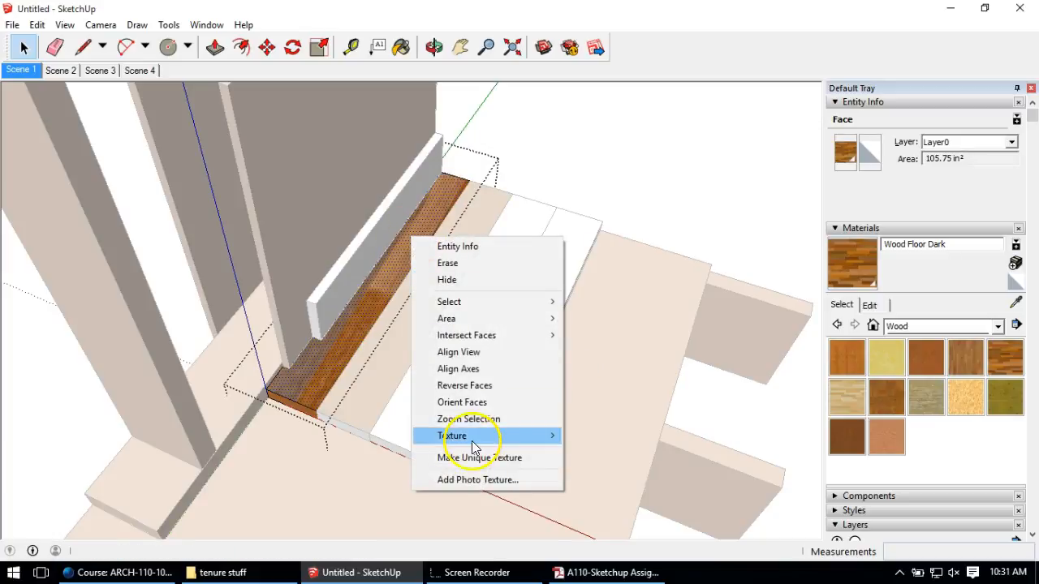
pyautogui.moveTo(492, 438)
pyautogui.click(598, 435)
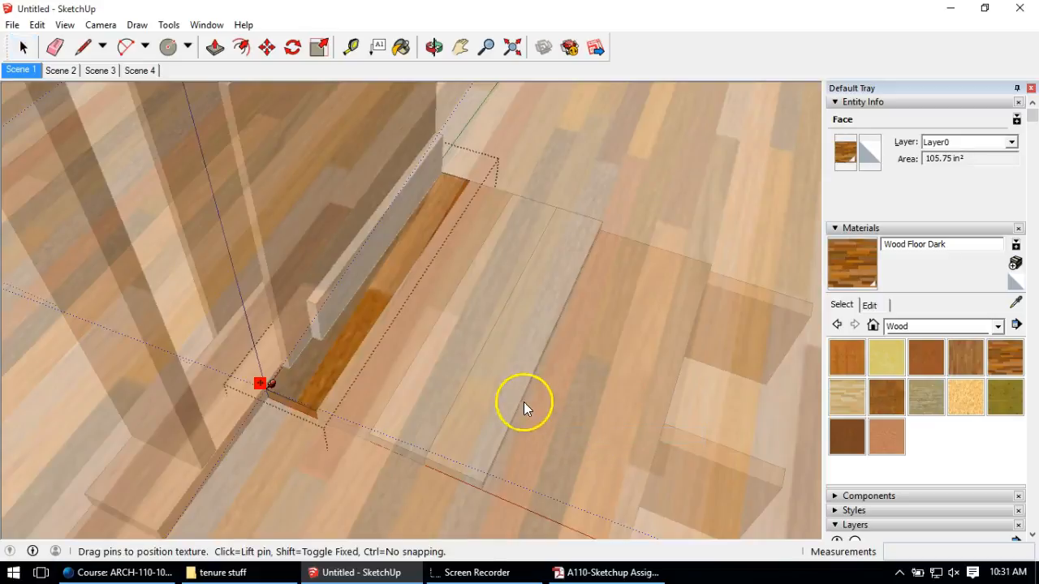
pyautogui.scroll(-10, 467, 363)
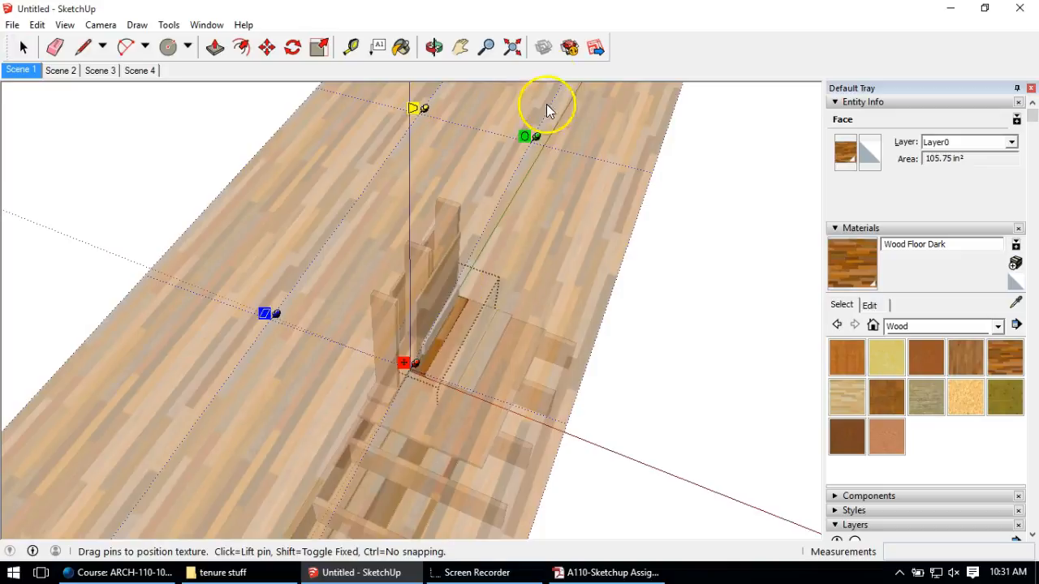
pyautogui.moveTo(536, 139)
pyautogui.mouseDown()
pyautogui.moveTo(538, 130)
pyautogui.moveTo(555, 137)
pyautogui.mouseUp()
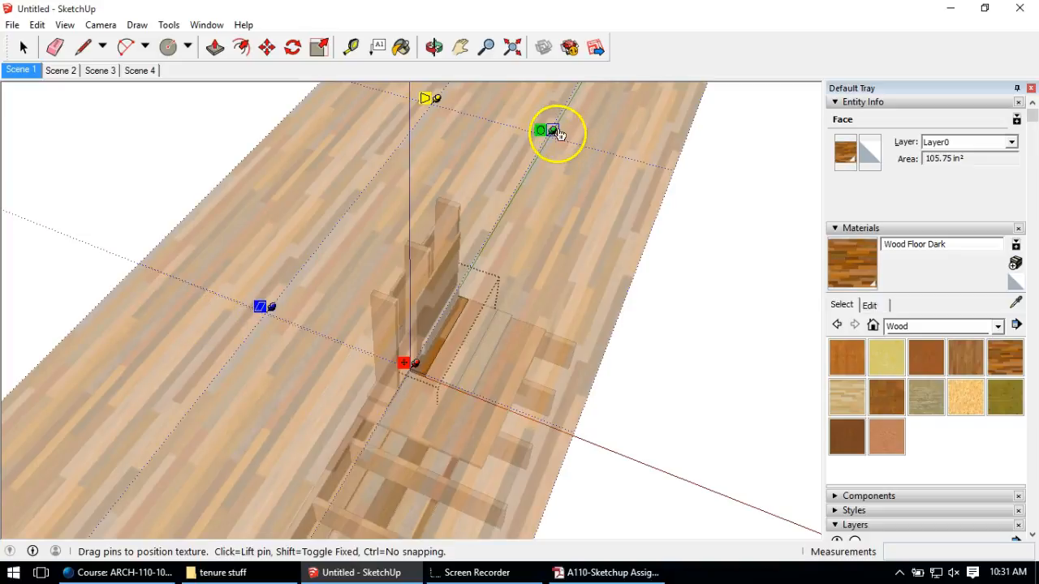
pyautogui.moveTo(554, 130); pyautogui.dragTo(558, 118)
# Step: Slide the wood texture sideways, finish positioning, and select the orange board face
pyautogui.moveTo(401, 366); pyautogui.dragTo(393, 367)
pyautogui.click(466, 343)
pyautogui.click(679, 319)
pyautogui.click(428, 378)
pyautogui.scroll(4, 428, 378)
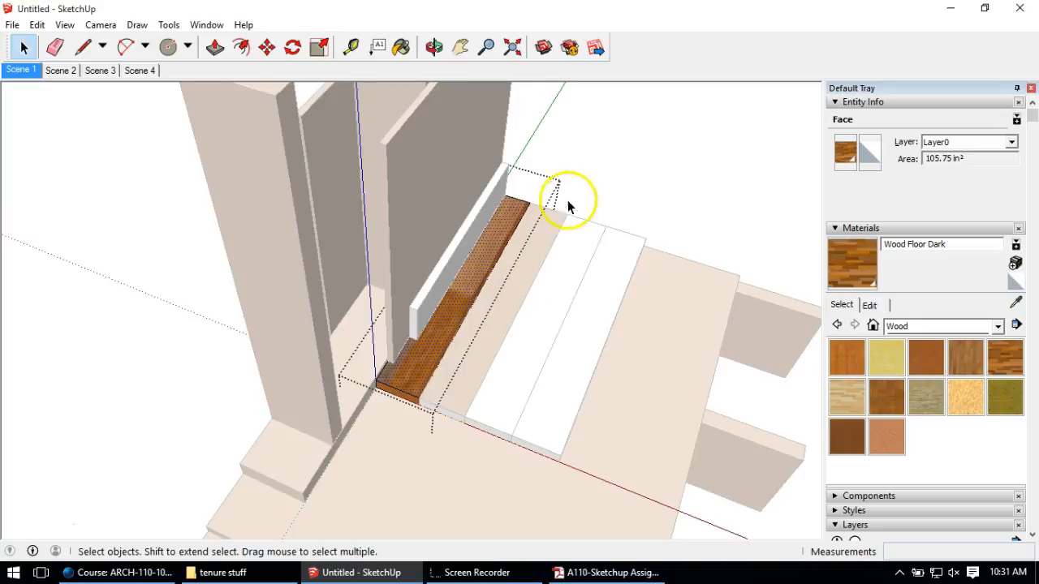
# Step: Try painting the board with Wood Floor Dark, undoing each misplaced attempt
pyautogui.click(401, 47)
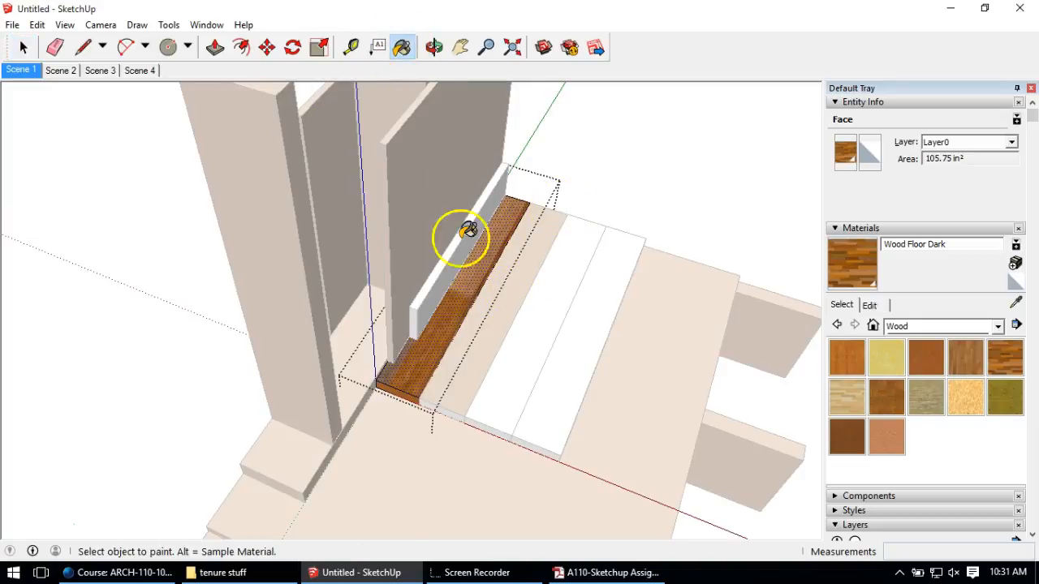
pyautogui.press('alt')
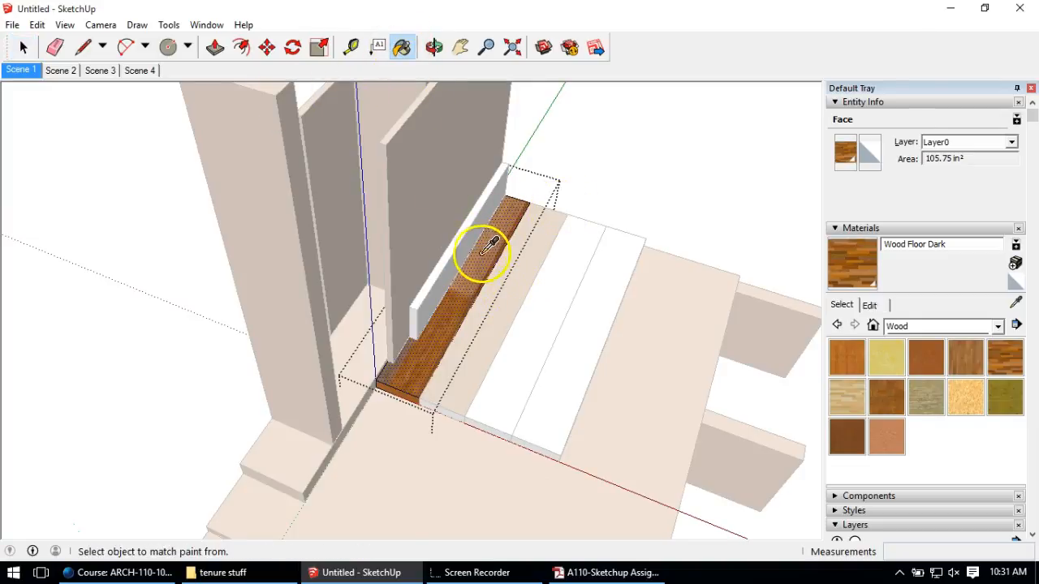
pyautogui.click(24, 47)
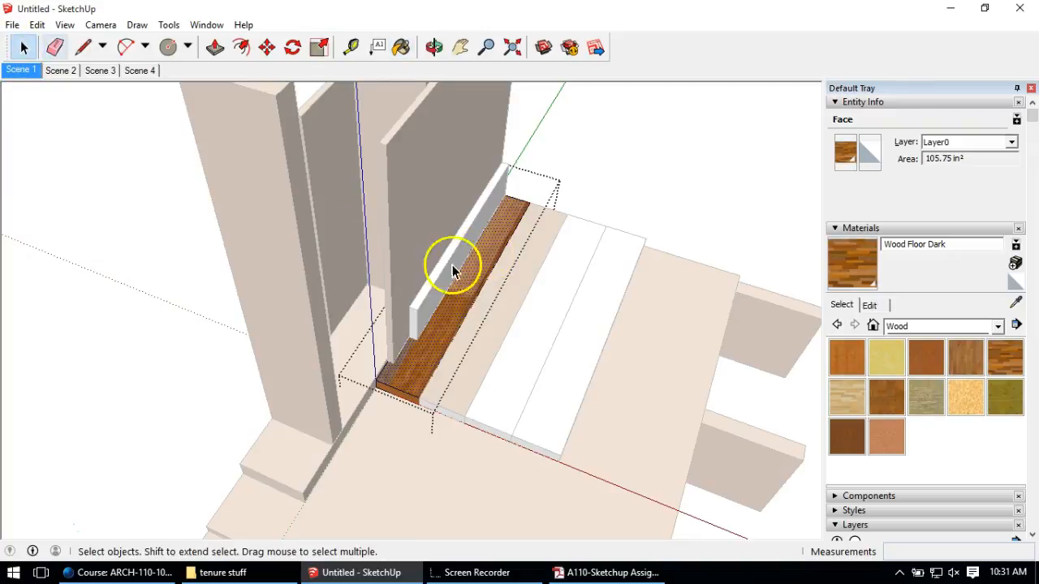
pyautogui.hotkey('ctrl', 'z')
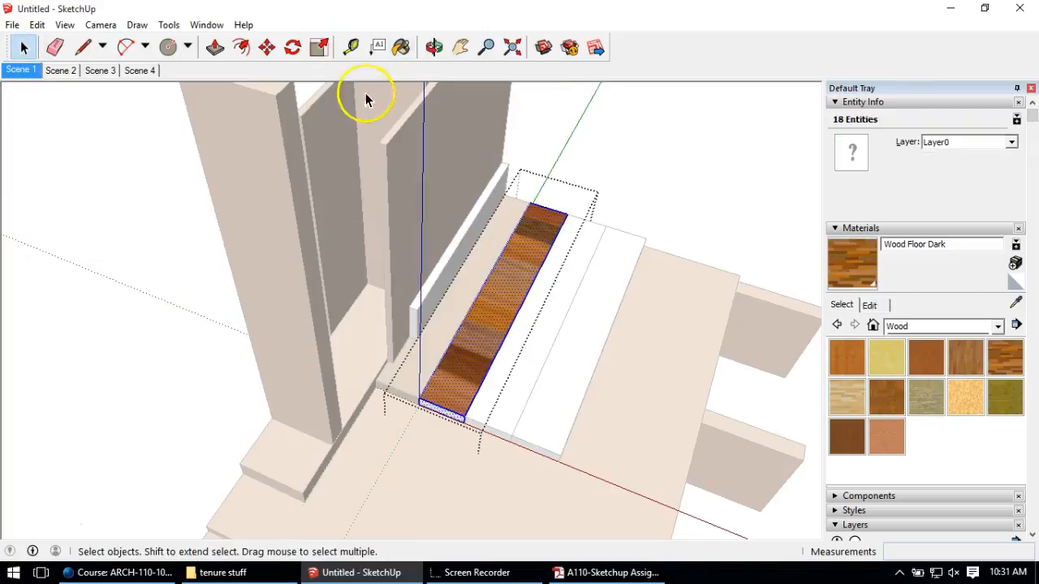
pyautogui.click(401, 47)
pyautogui.click(520, 261)
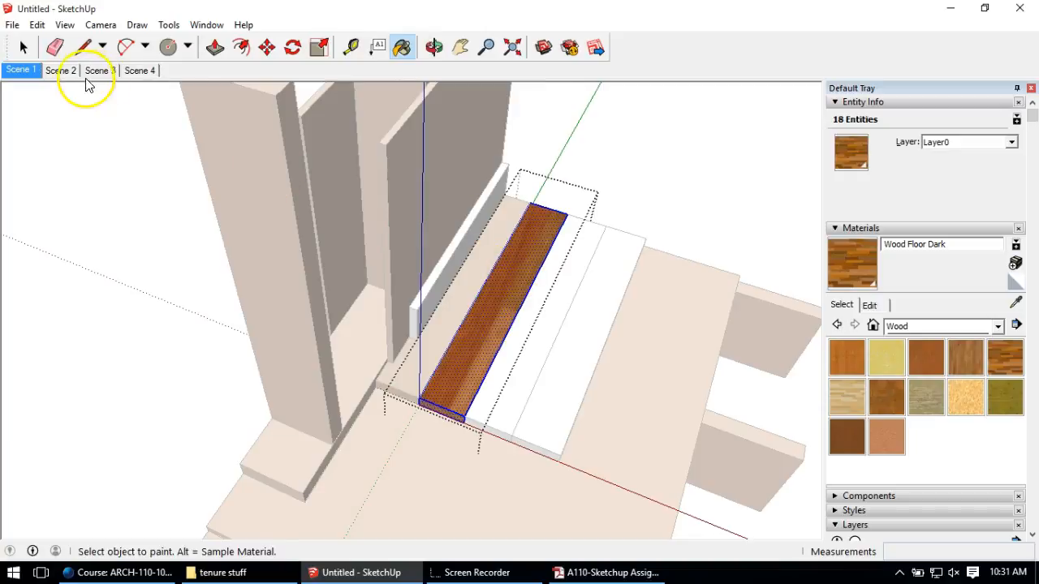
pyautogui.click(24, 47)
pyautogui.hotkey('ctrl', 'z')
pyautogui.hotkey('ctrl', 'z')
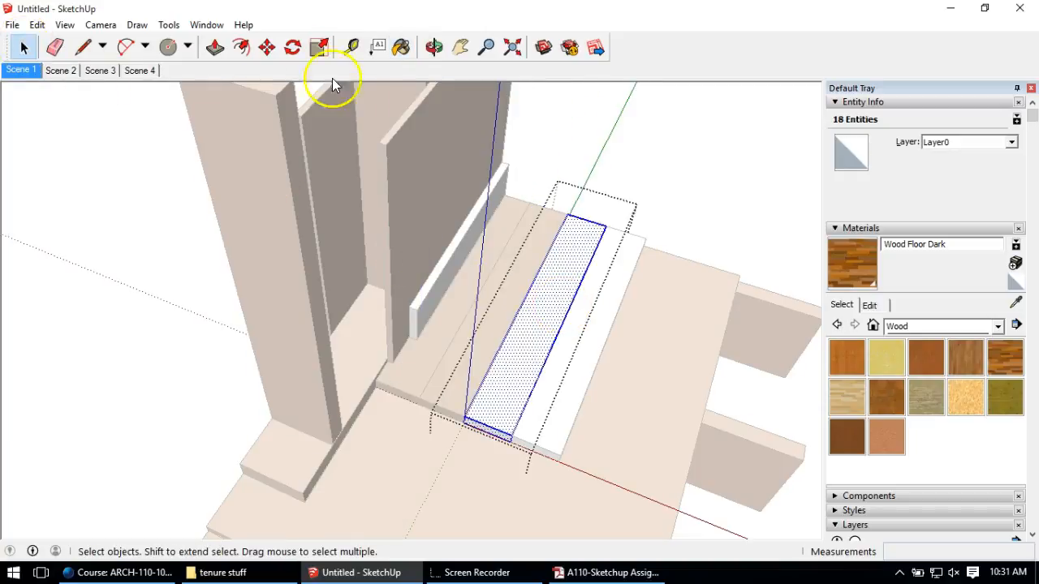
pyautogui.click(401, 47)
pyautogui.click(557, 274)
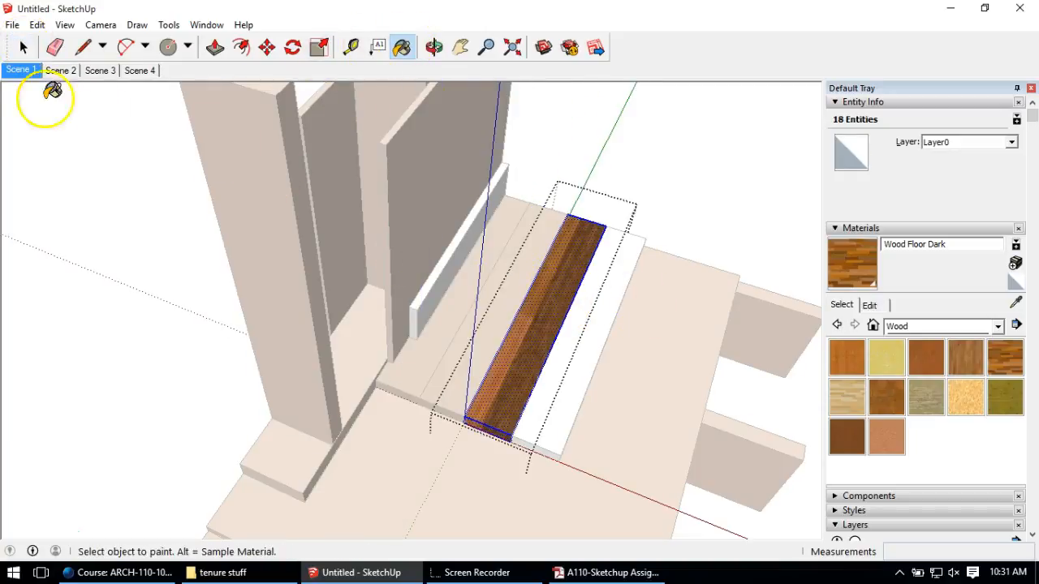
pyautogui.click(24, 47)
pyautogui.hotkey('ctrl', 'z')
pyautogui.hotkey('ctrl', 'z')
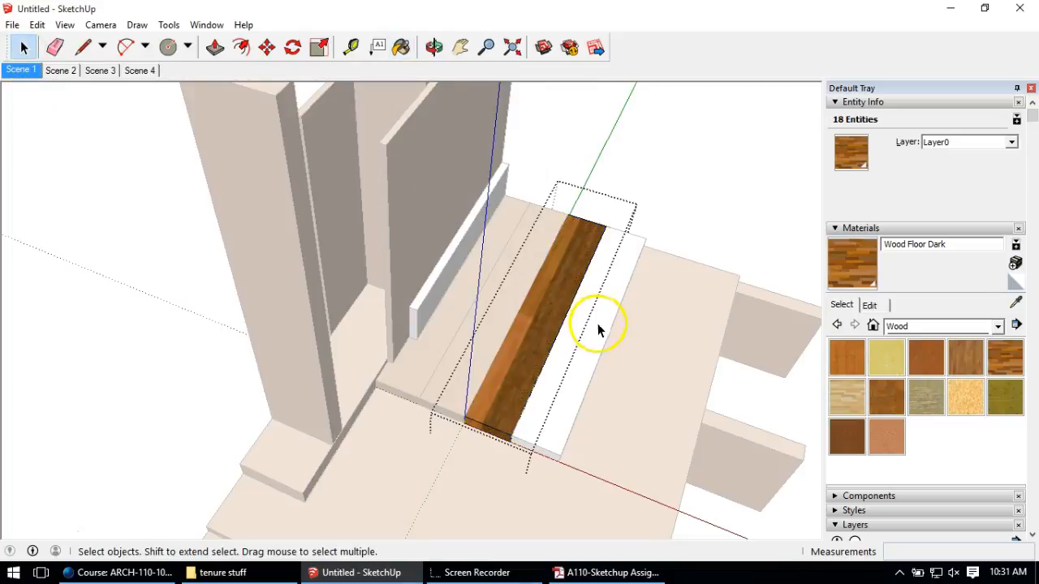
# Step: Paint the bare board face Wood Floor Dark, exit the component, and review the floor
pyautogui.doubleClick(586, 309)
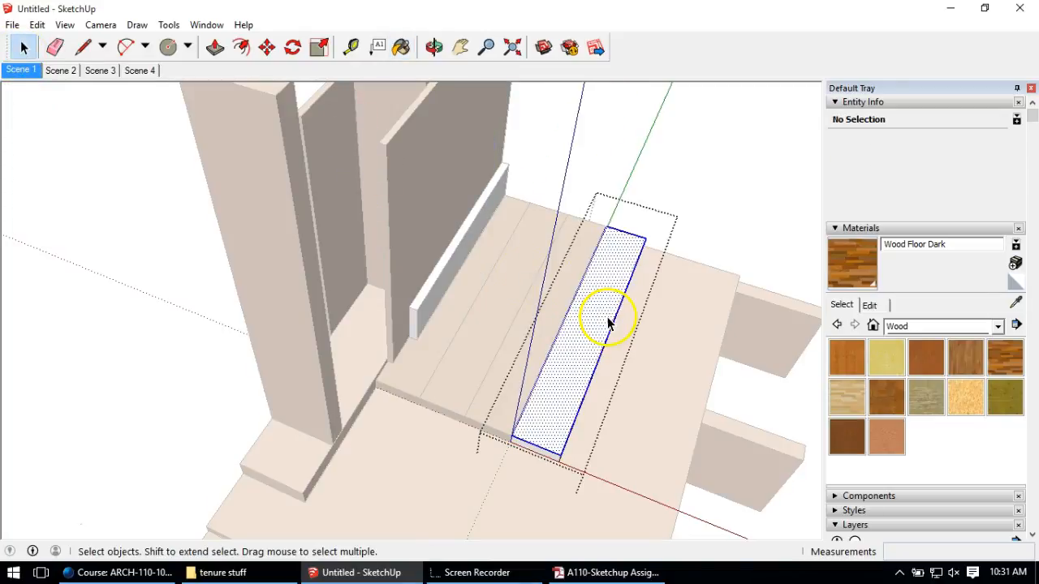
pyautogui.click(396, 48)
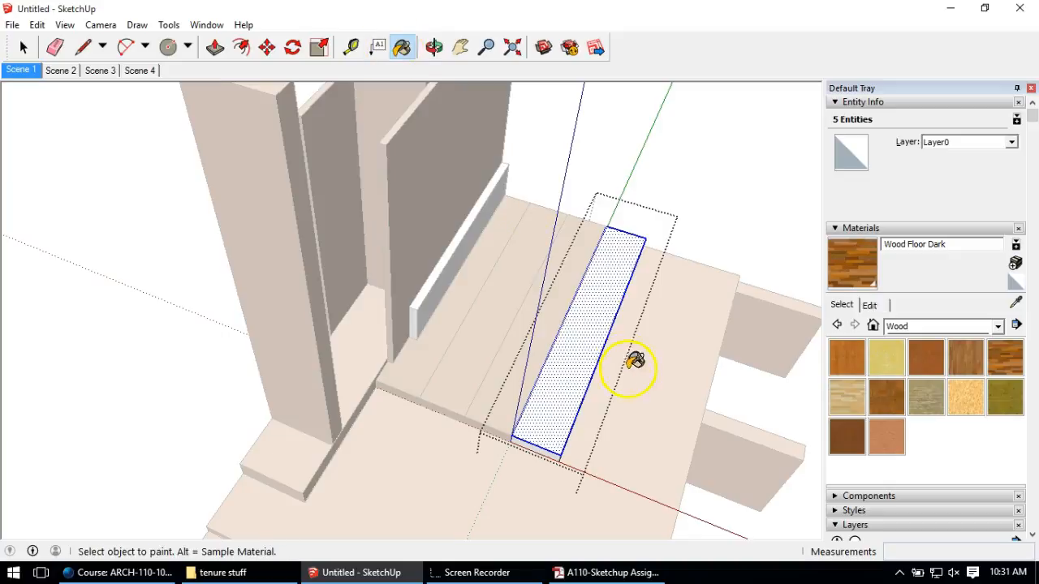
pyautogui.click(596, 339)
pyautogui.hotkey('ctrl', 'a')
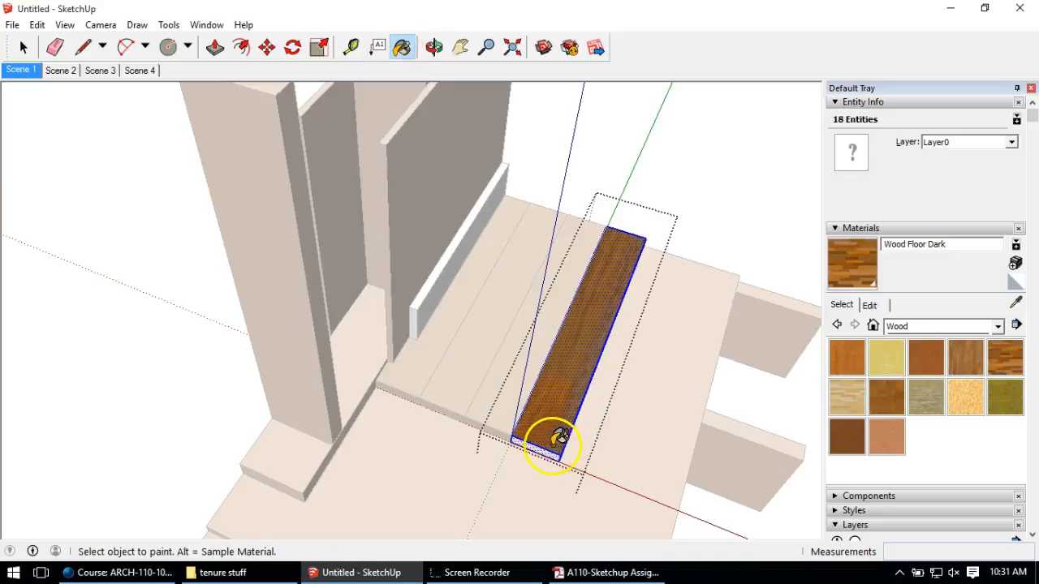
pyautogui.click(23, 48)
pyautogui.click(104, 266)
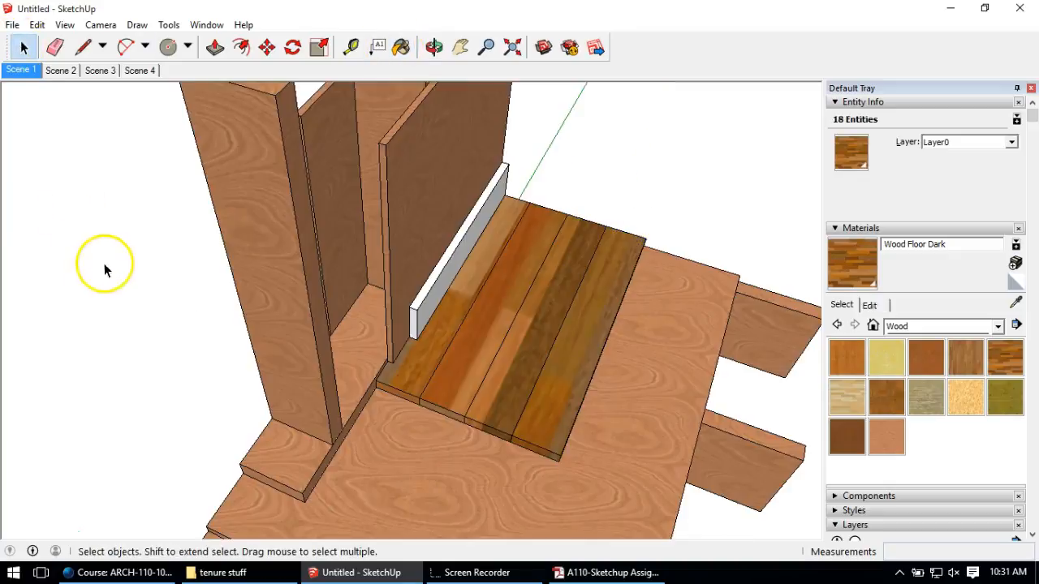
pyautogui.scroll(-1, 258, 334)
pyautogui.moveTo(670, 422); pyautogui.dragTo(532, 434, button='middle')
pyautogui.scroll(-2, 460, 344)
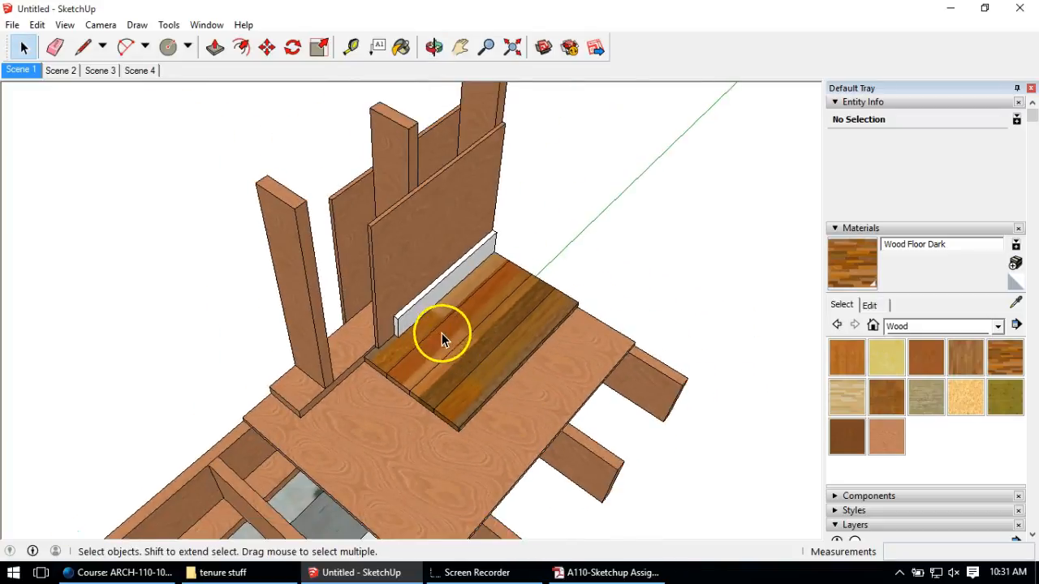
pyautogui.scroll(-3, 462, 350)
pyautogui.scroll(-3, 479, 354)
pyautogui.scroll(5, 485, 354)
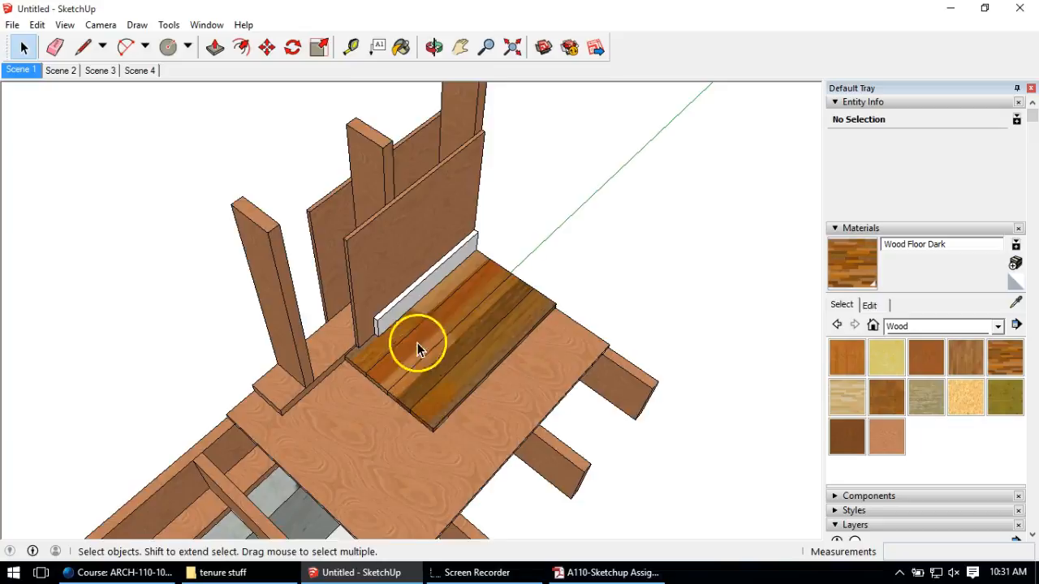
# Step: Make the white board beside the floor planks into a group
pyautogui.moveTo(414, 348); pyautogui.dragTo(414, 259, button='middle')
pyautogui.scroll(6, 388, 300)
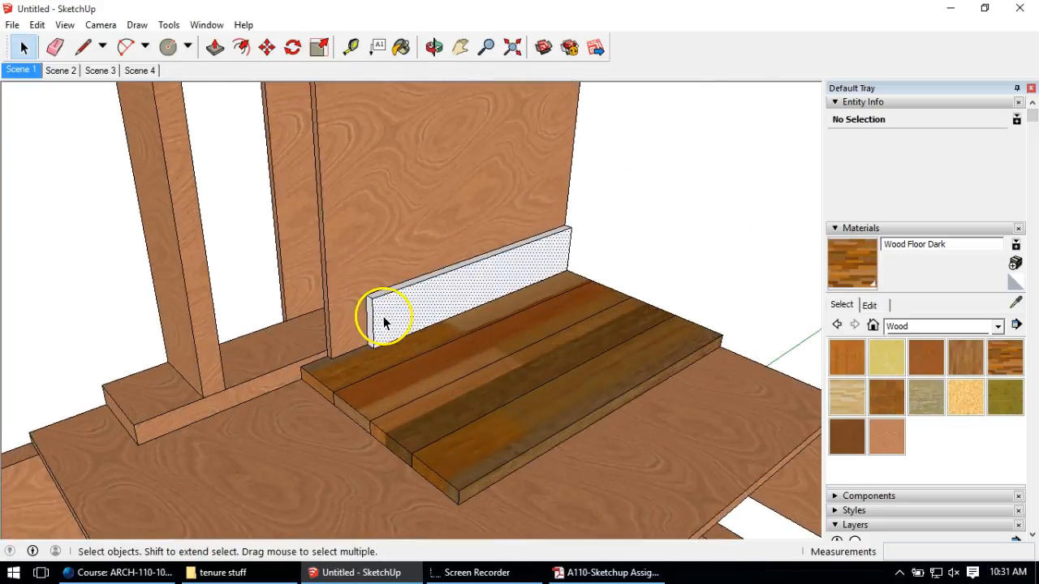
pyautogui.click(382, 320)
pyautogui.tripleClick(383, 321)
pyautogui.rightClick(385, 322)
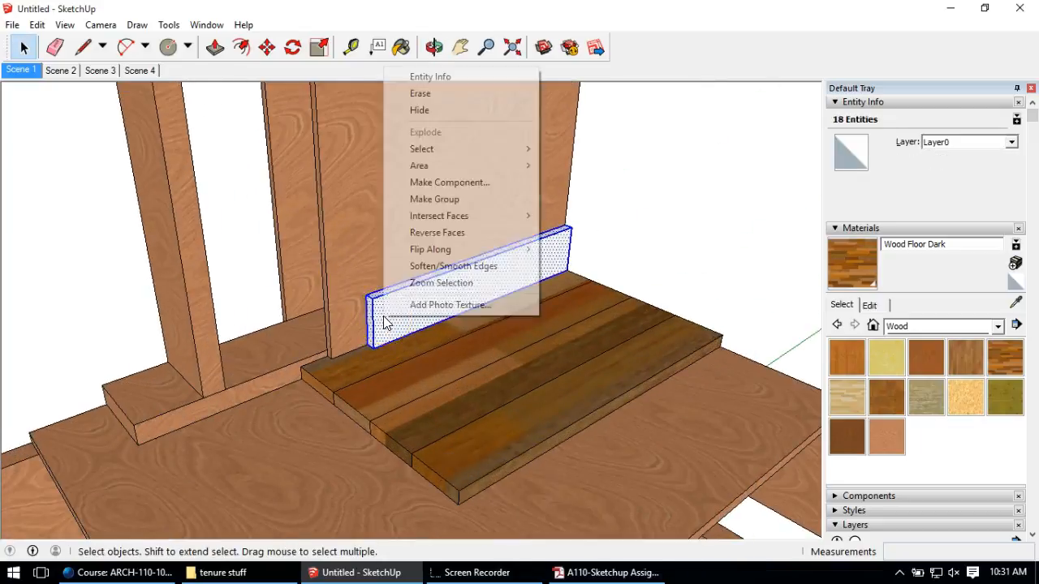
pyautogui.click(436, 199)
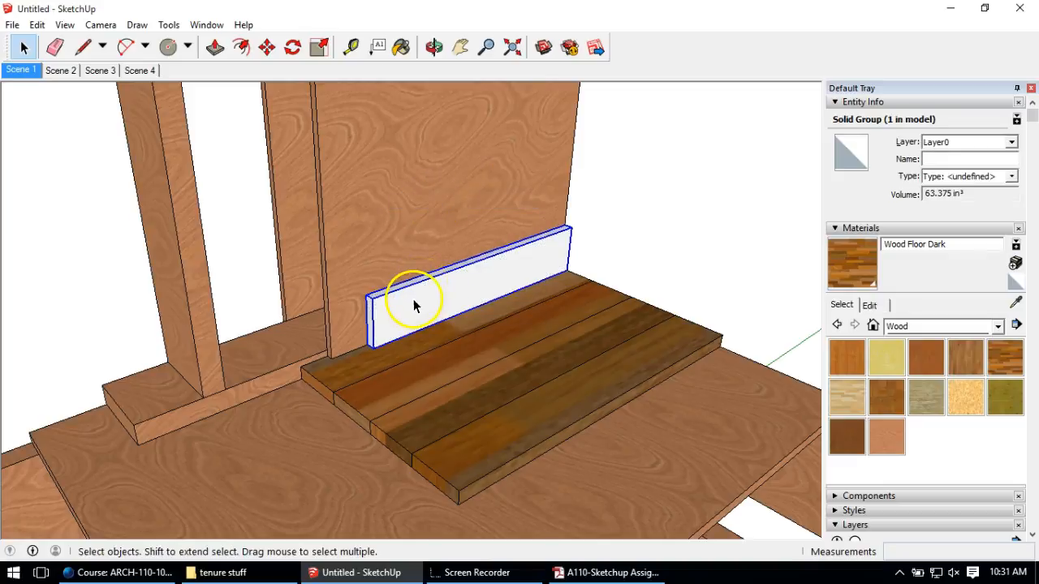
# Step: Orbit to the outside siding, open a clapboard group and select its face
pyautogui.moveTo(390, 314); pyautogui.dragTo(376, 171, button='middle')
pyautogui.click(379, 179)
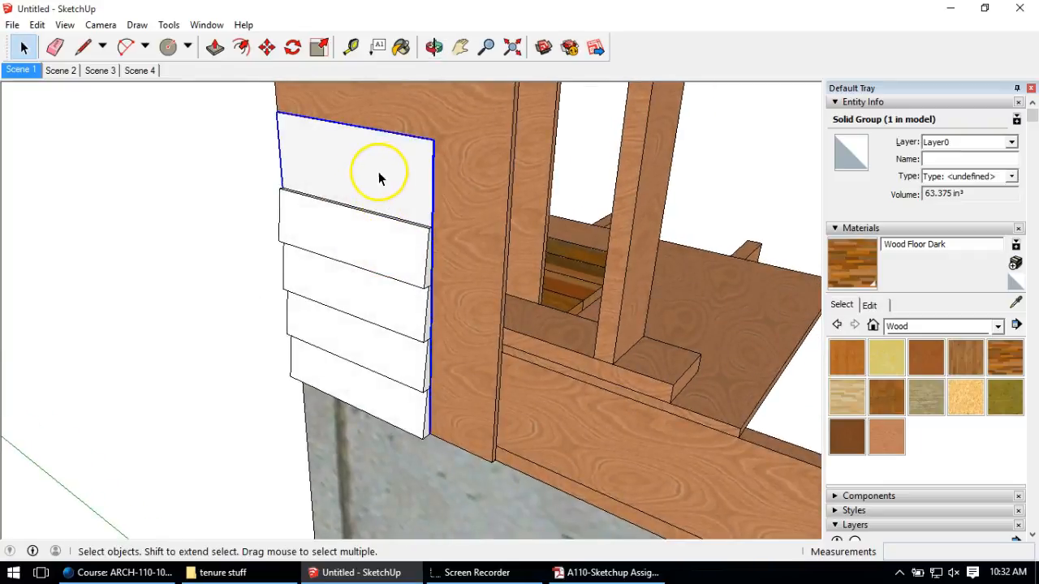
pyautogui.doubleClick(379, 178)
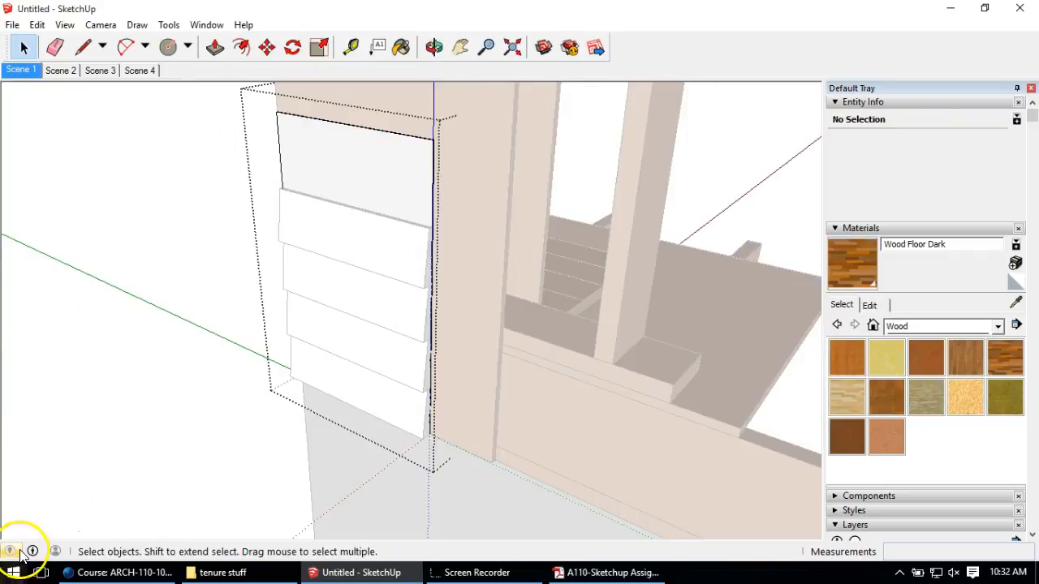
pyautogui.click(201, 176)
pyautogui.moveTo(429, 290); pyautogui.dragTo(361, 272, button='middle')
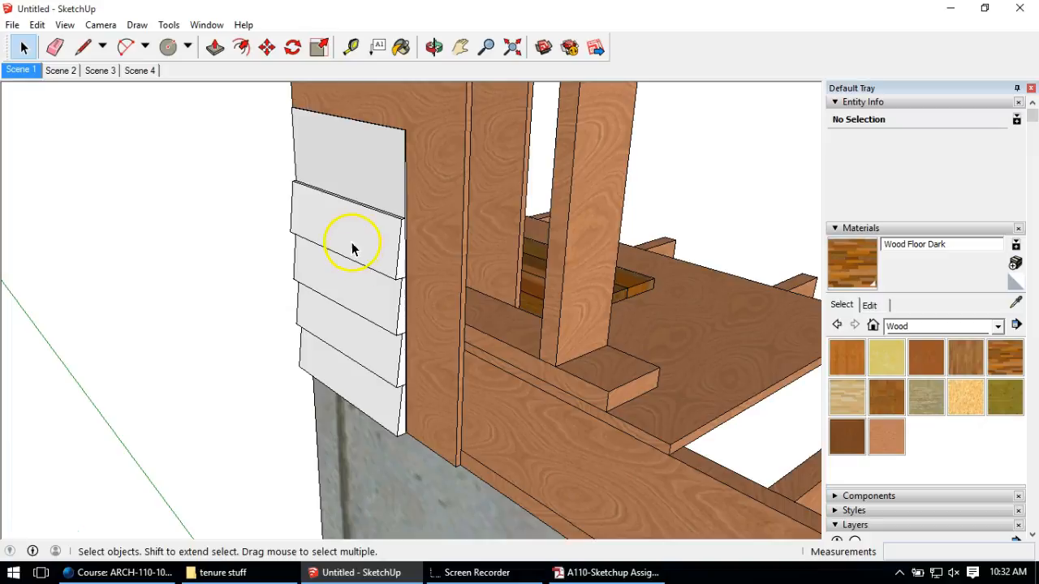
pyautogui.doubleClick(351, 248)
pyautogui.click(346, 245)
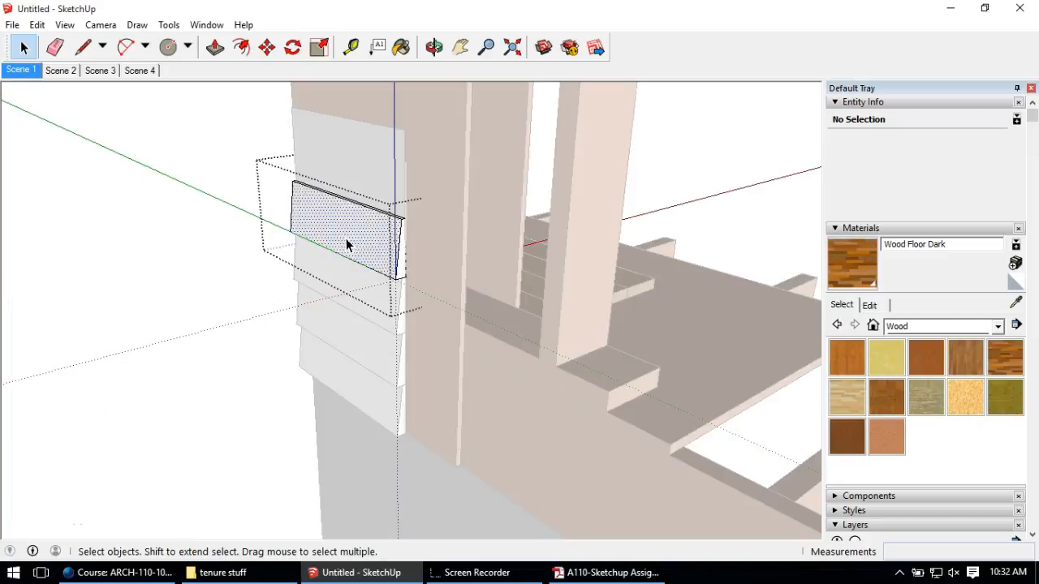
pyautogui.click(917, 326)
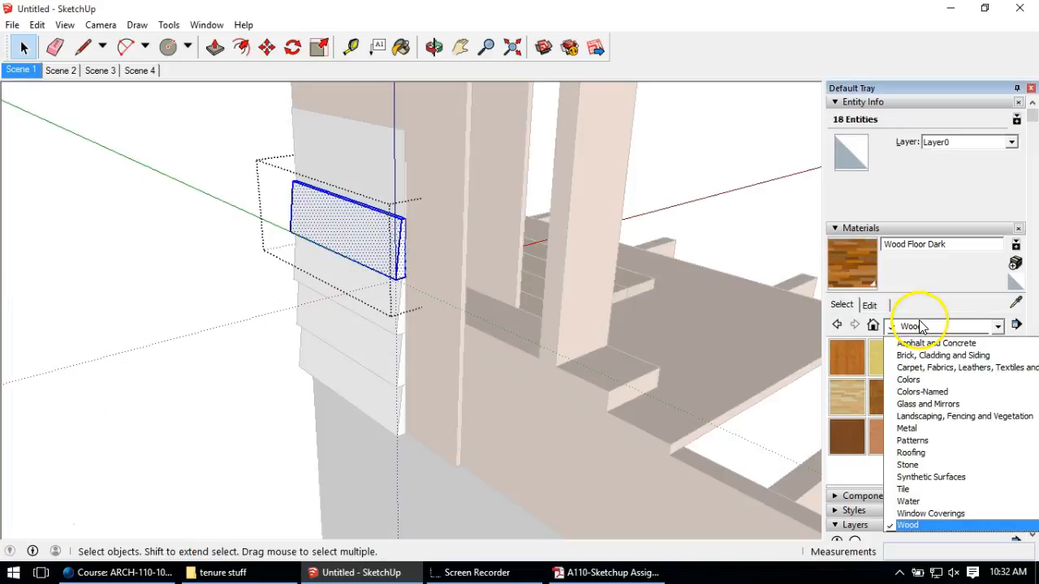
# Step: Pick Color F02 from the Colors collection and paint the selected siding board
pyautogui.click(935, 379)
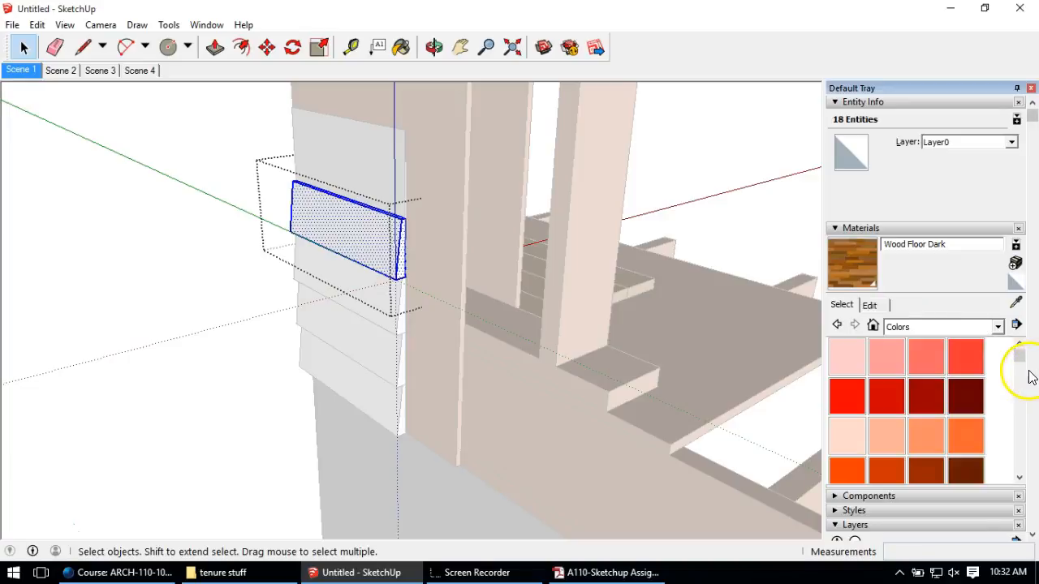
pyautogui.moveTo(1021, 361); pyautogui.dragTo(1022, 394)
pyautogui.click(929, 406)
pyautogui.click(897, 396)
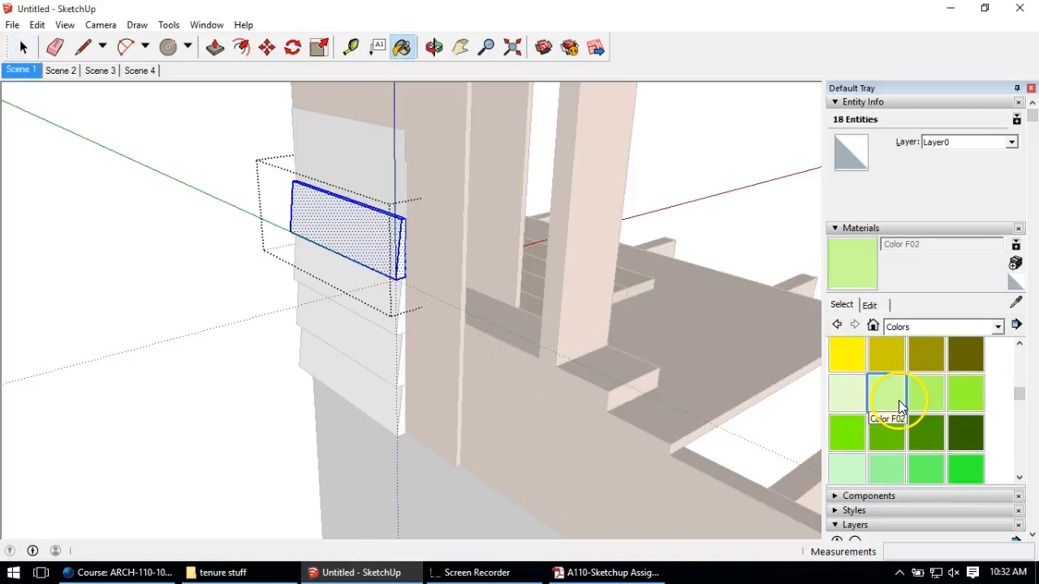
pyautogui.click(357, 229)
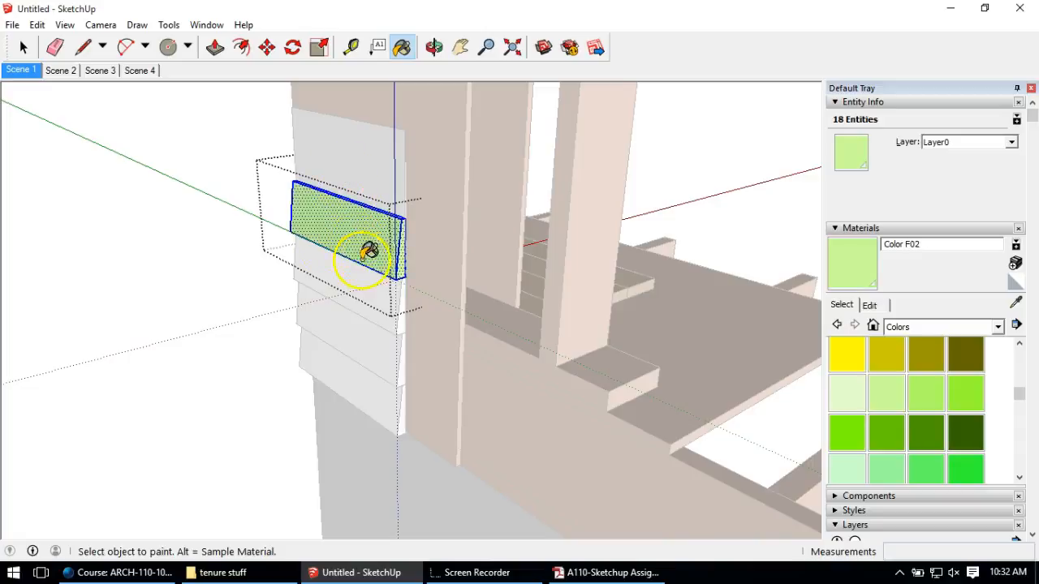
pyautogui.click(23, 47)
pyautogui.click(251, 233)
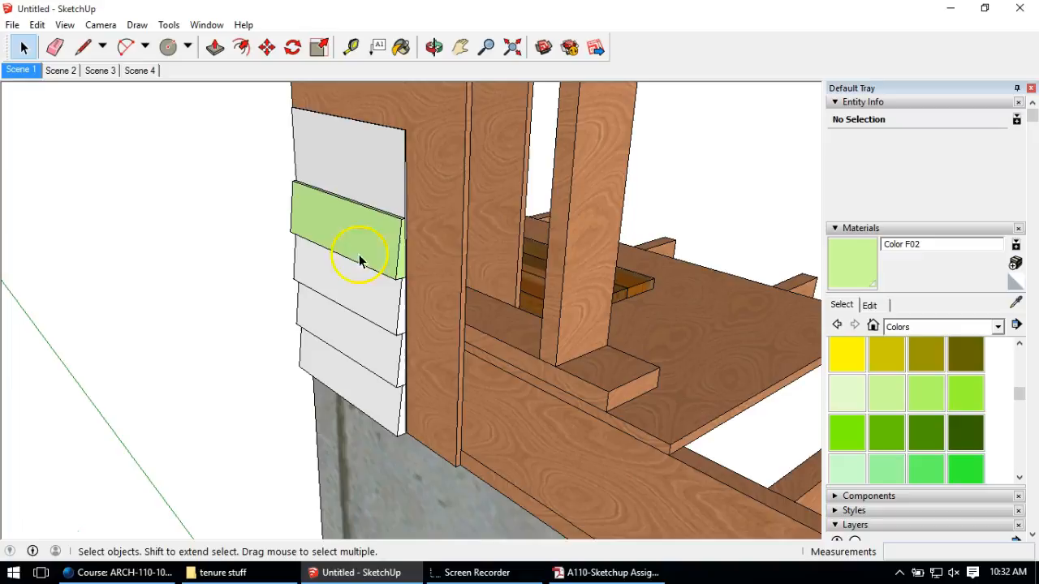
# Step: Paint the next two siding boards Color F02
pyautogui.moveTo(405, 272); pyautogui.dragTo(381, 252, button='middle')
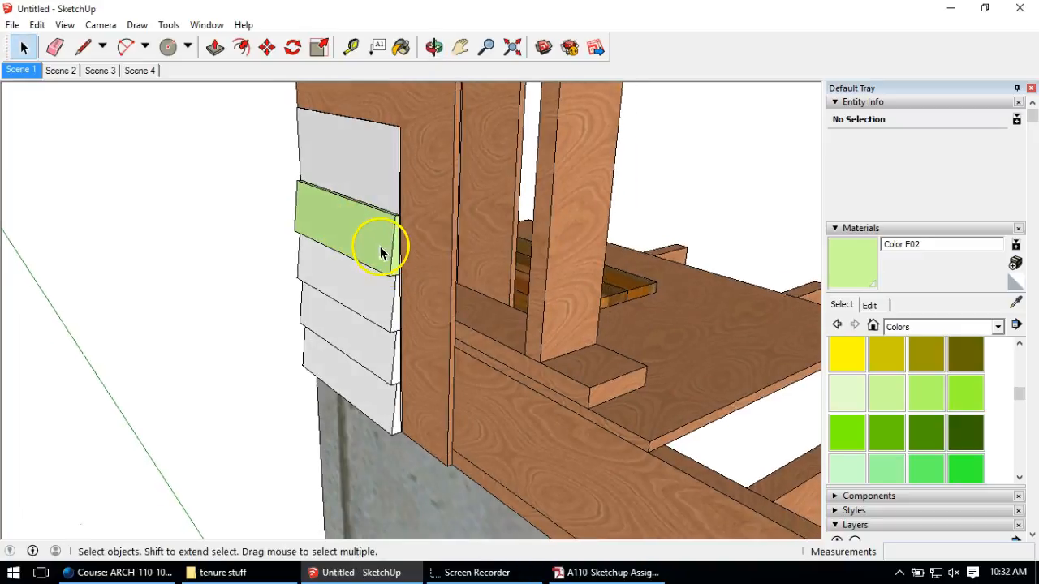
pyautogui.tripleClick(360, 291)
pyautogui.click(889, 398)
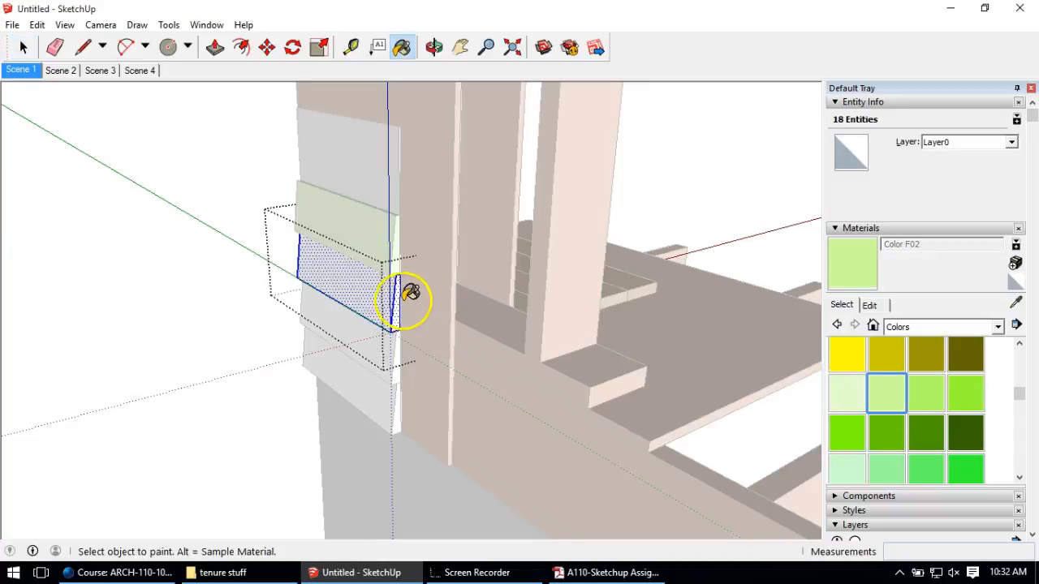
pyautogui.click(400, 291)
pyautogui.click(23, 47)
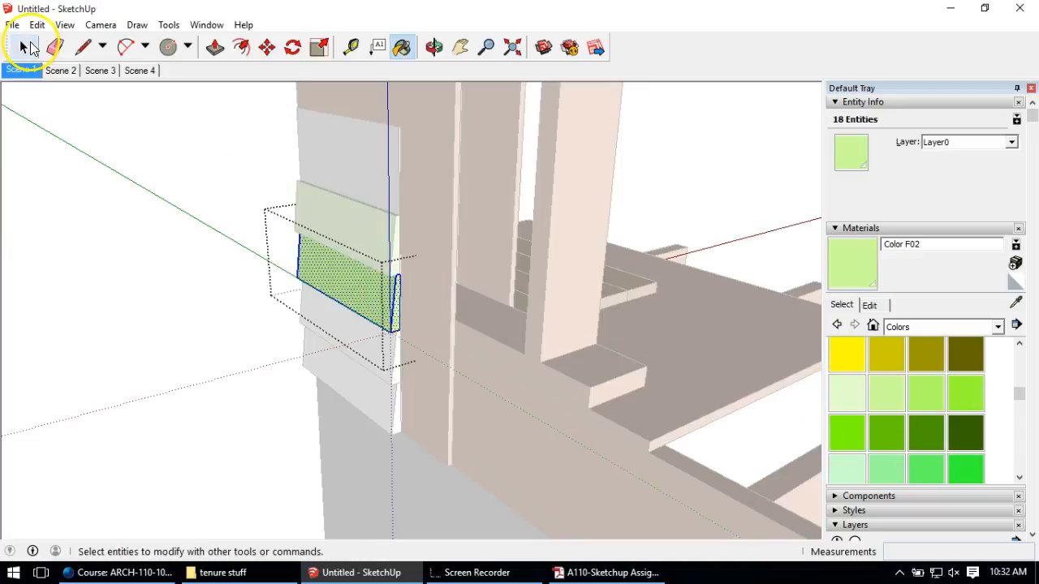
pyautogui.click(385, 355)
pyautogui.click(886, 394)
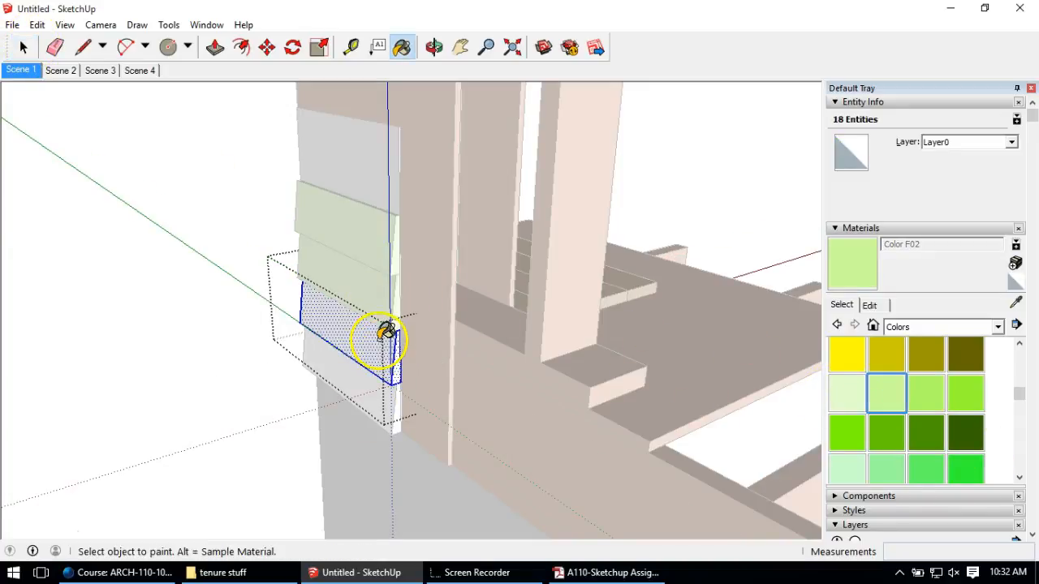
pyautogui.click(386, 333)
pyautogui.click(24, 47)
# Step: Paint the bottom siding board Color F02 and exit the group
pyautogui.click(349, 395)
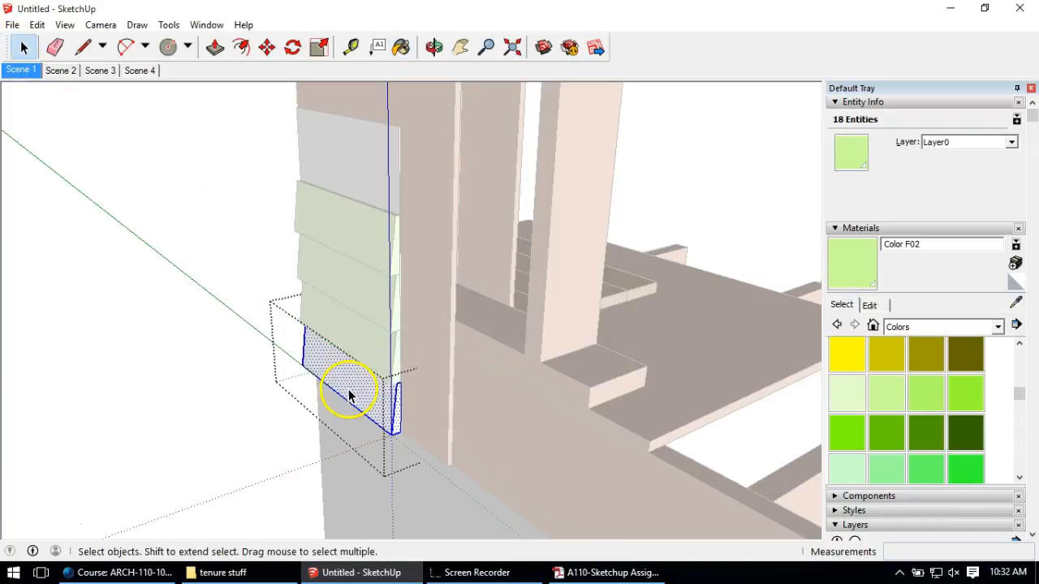
pyautogui.click(886, 394)
pyautogui.click(343, 366)
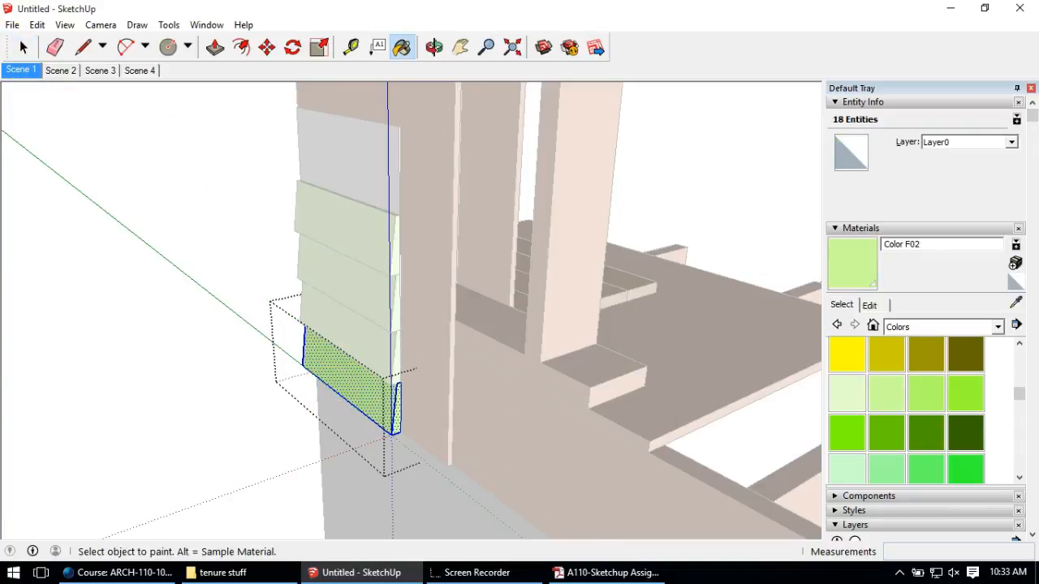
pyautogui.click(22, 46)
pyautogui.click(154, 149)
pyautogui.scroll(-3, 136, 202)
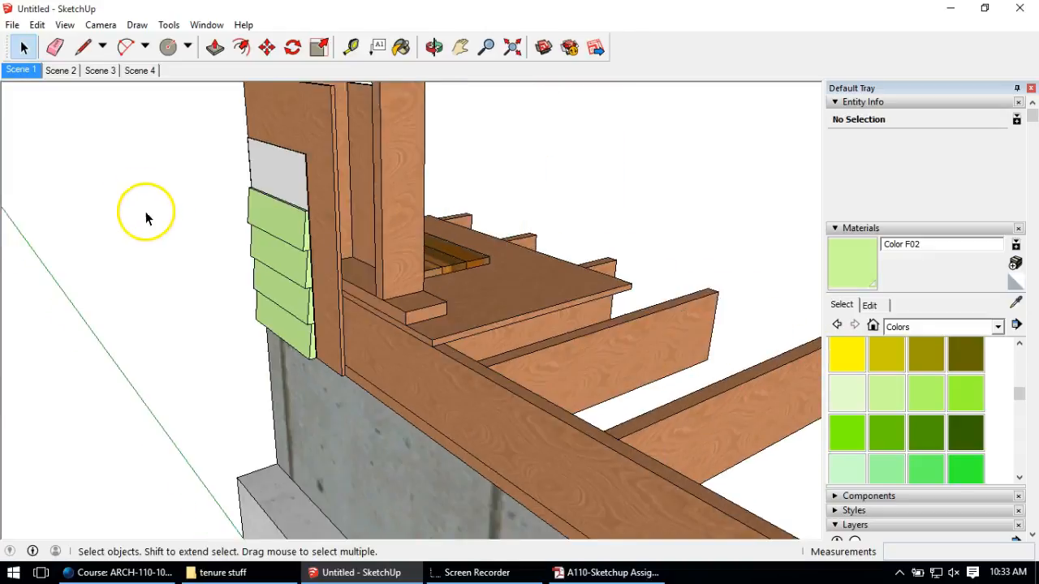
pyautogui.scroll(-3, 146, 218)
# Step: Select Wood Veneer 02 from the In Model materials and open its Edit settings
pyautogui.moveTo(180, 219); pyautogui.dragTo(235, 316, button='middle')
pyautogui.click(873, 326)
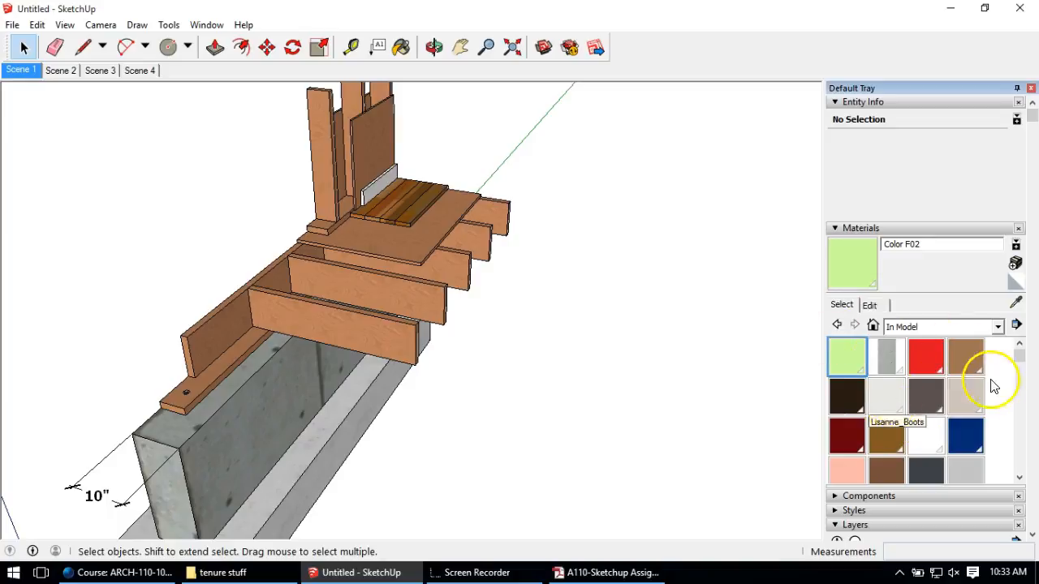
pyautogui.moveTo(1020, 355)
pyautogui.mouseDown()
pyautogui.moveTo(1030, 464)
pyautogui.moveTo(1029, 361)
pyautogui.mouseUp()
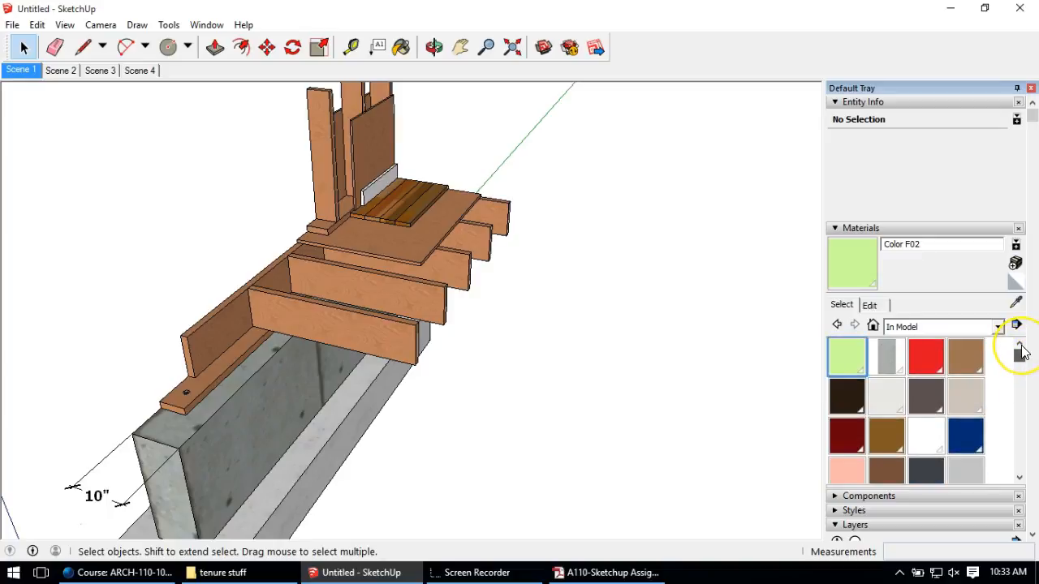
pyautogui.moveTo(1024, 359); pyautogui.dragTo(997, 453)
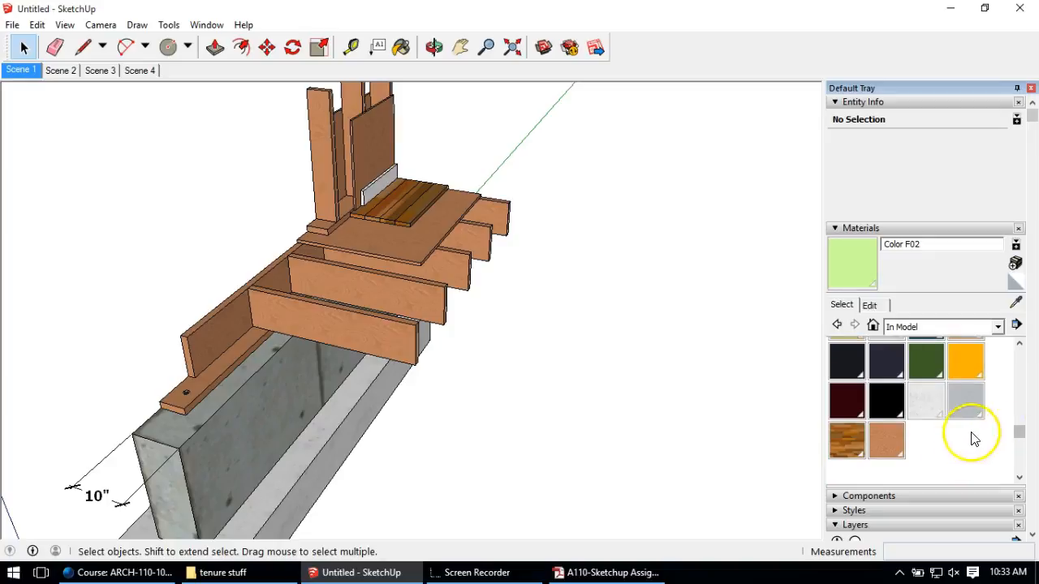
pyautogui.click(898, 443)
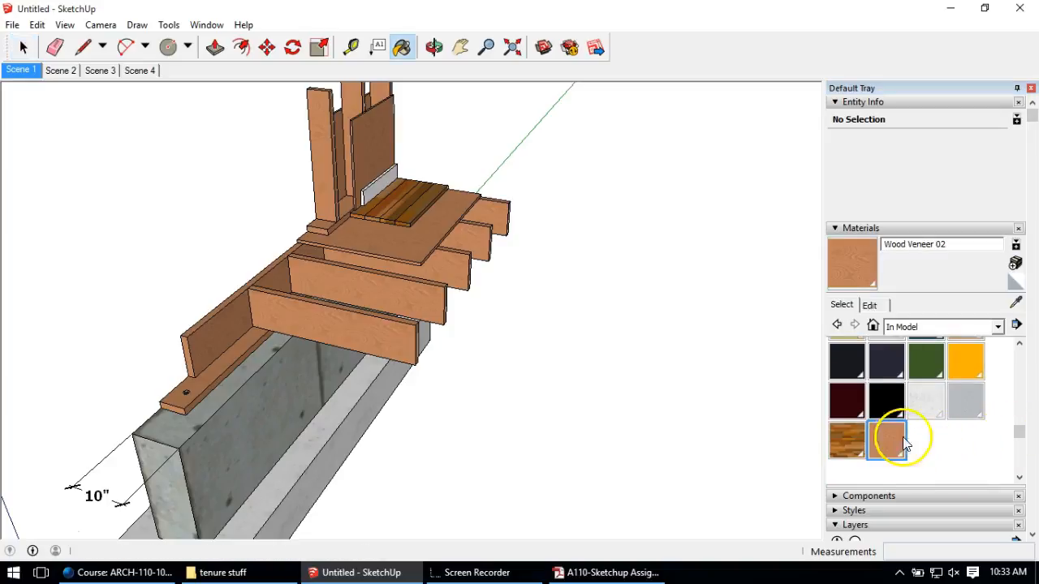
pyautogui.click(872, 308)
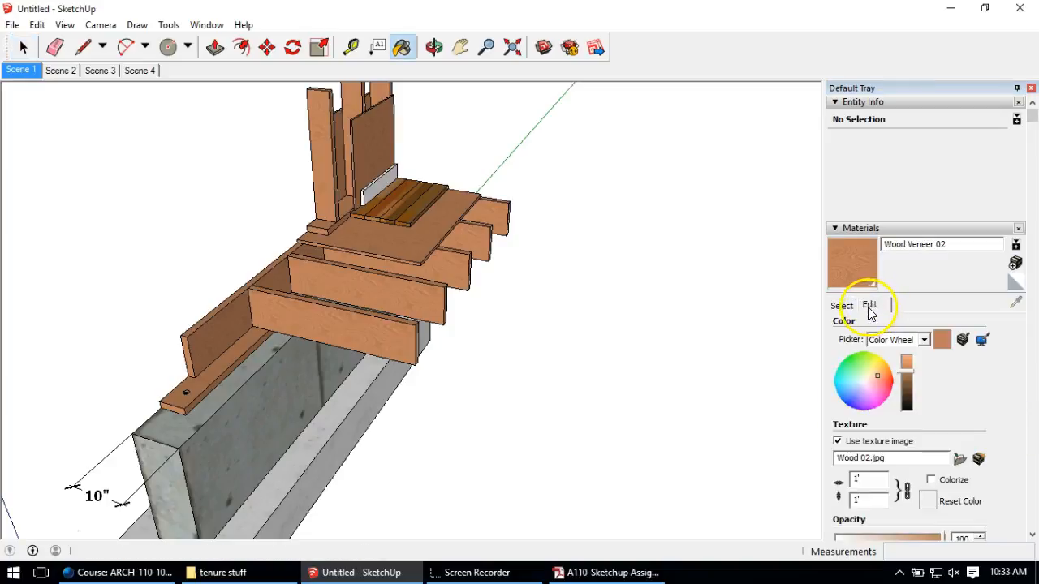
# Step: Use the HSB picker to set Wood Veneer 02 to H 45, S 37, B 100
pyautogui.click(924, 340)
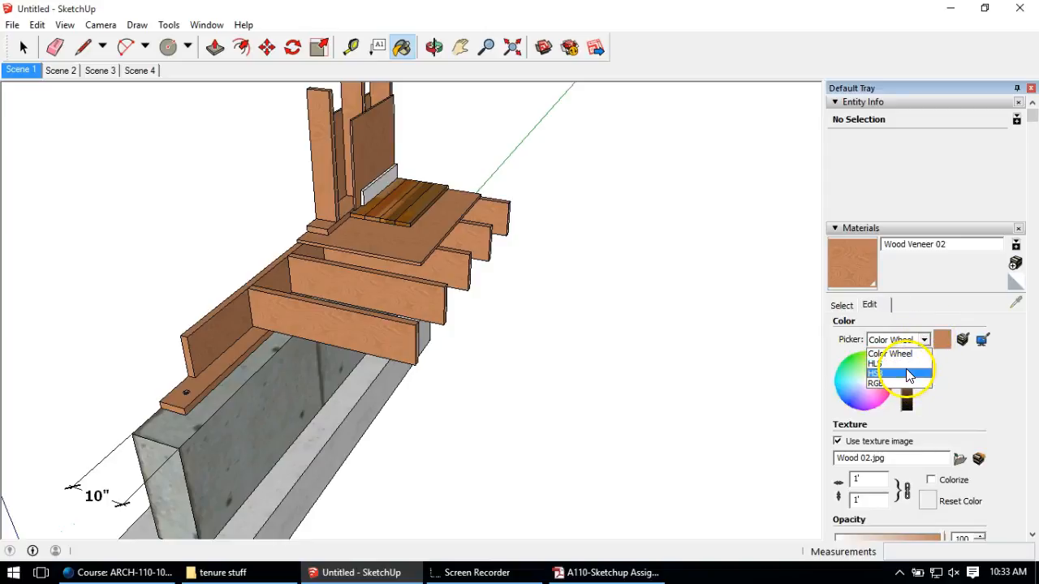
pyautogui.click(907, 373)
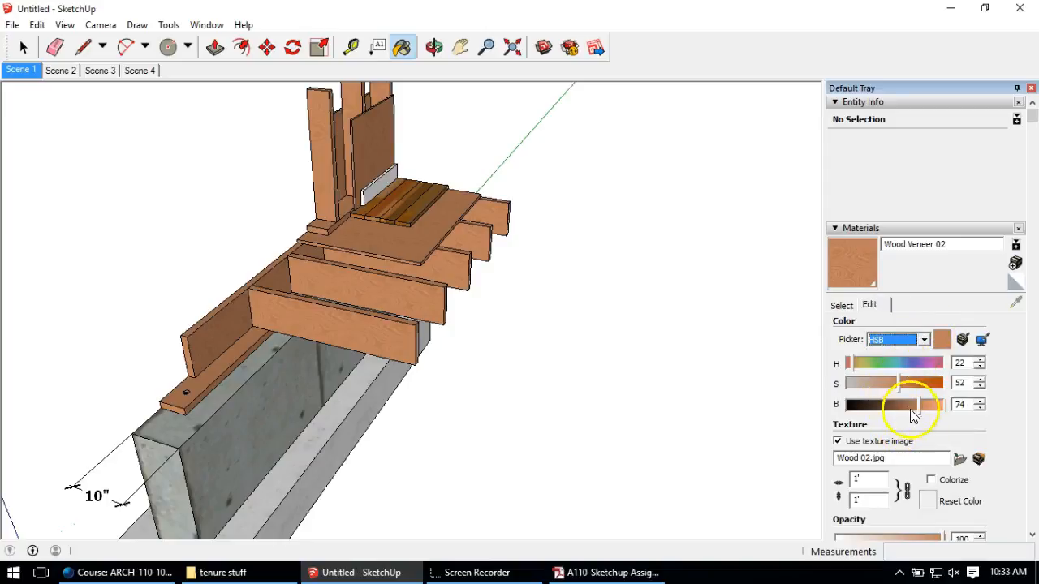
pyautogui.moveTo(922, 412); pyautogui.dragTo(863, 368)
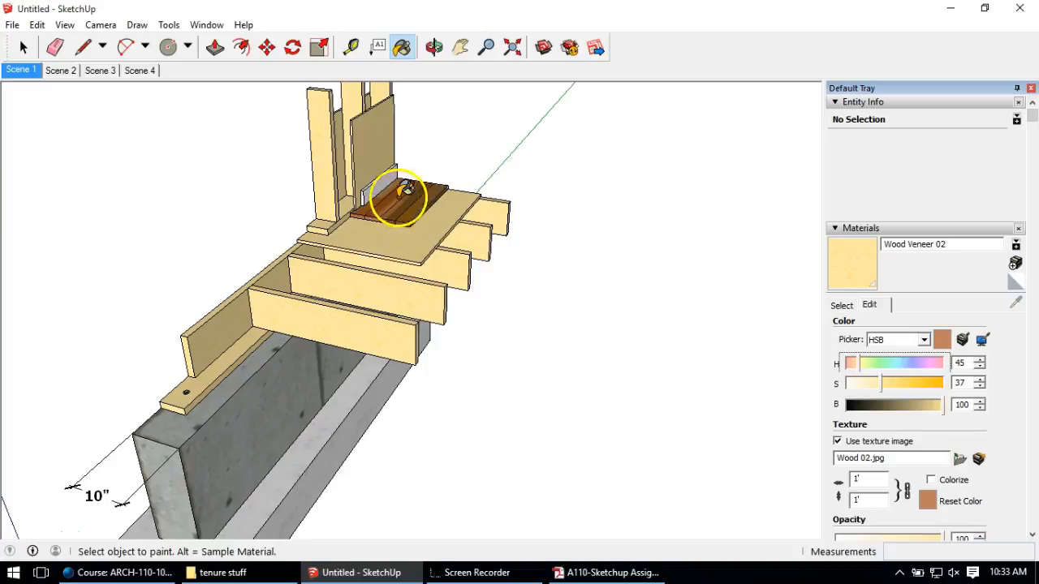
pyautogui.moveTo(366, 241)
pyautogui.mouseDown(button='middle')
pyautogui.moveTo(398, 352)
pyautogui.moveTo(424, 248)
pyautogui.moveTo(508, 165)
pyautogui.moveTo(696, 204)
pyautogui.mouseUp(button='middle')
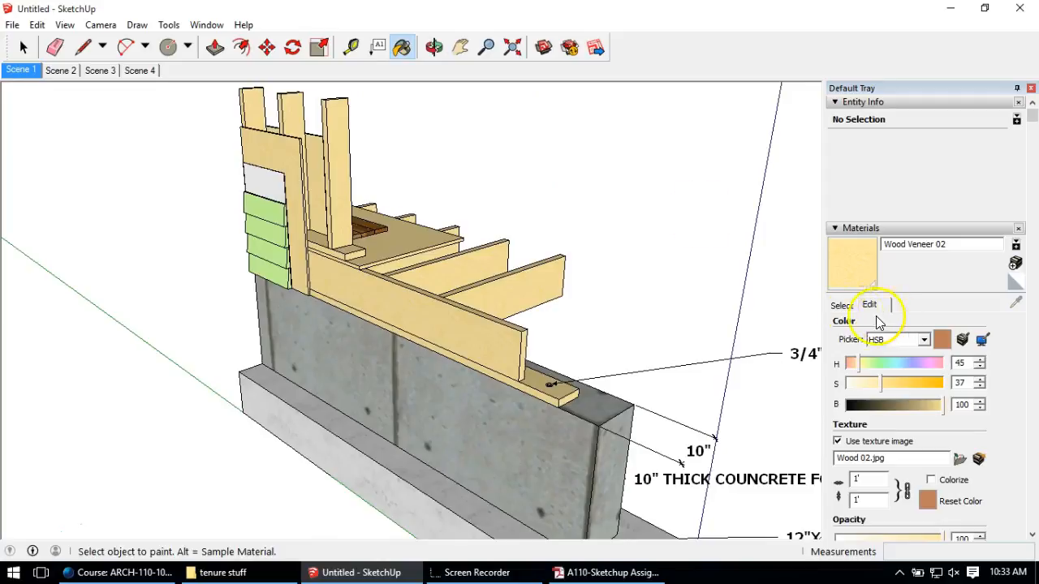
pyautogui.click(847, 308)
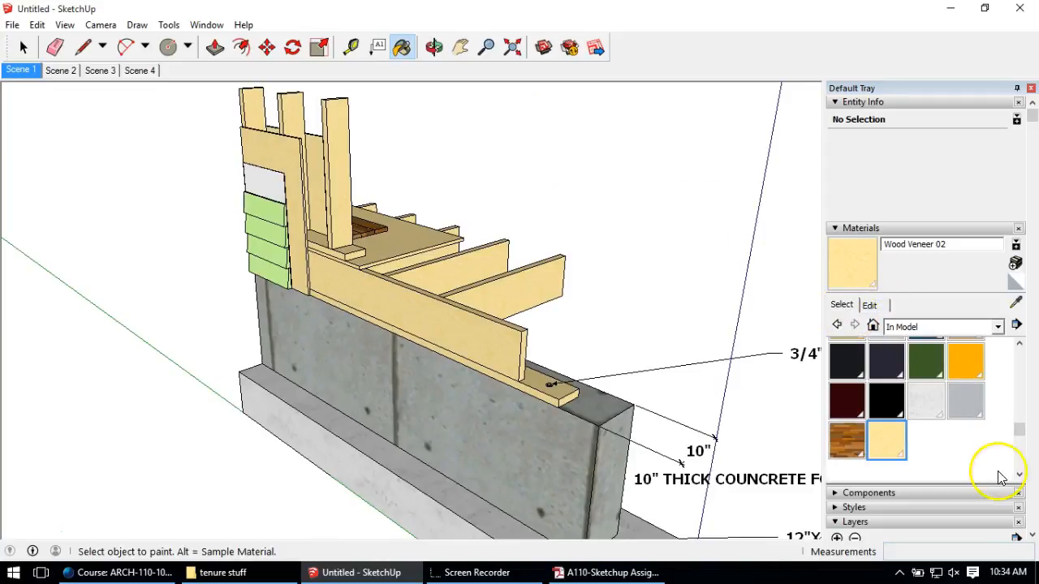
# Step: Edit Color F02 to H 66, S 19, B 100 for a pale cream-green siding
pyautogui.moveTo(1018, 430); pyautogui.dragTo(1019, 351)
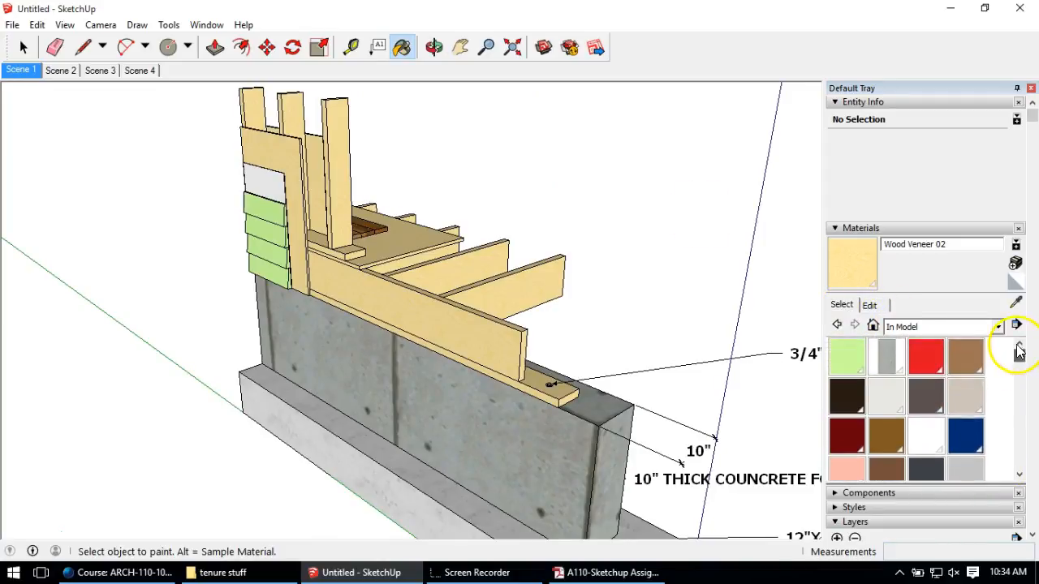
pyautogui.click(848, 355)
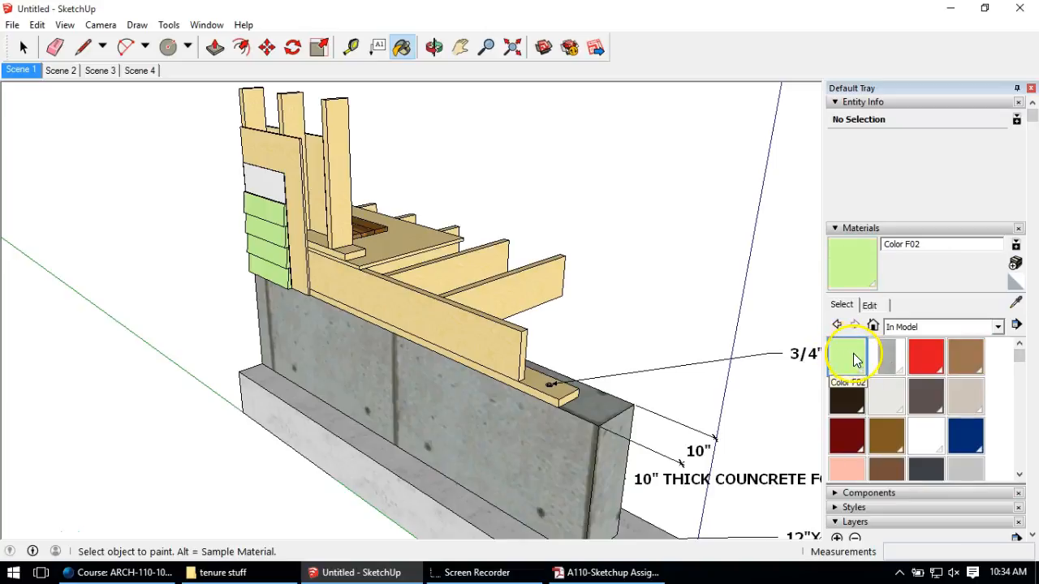
pyautogui.click(870, 305)
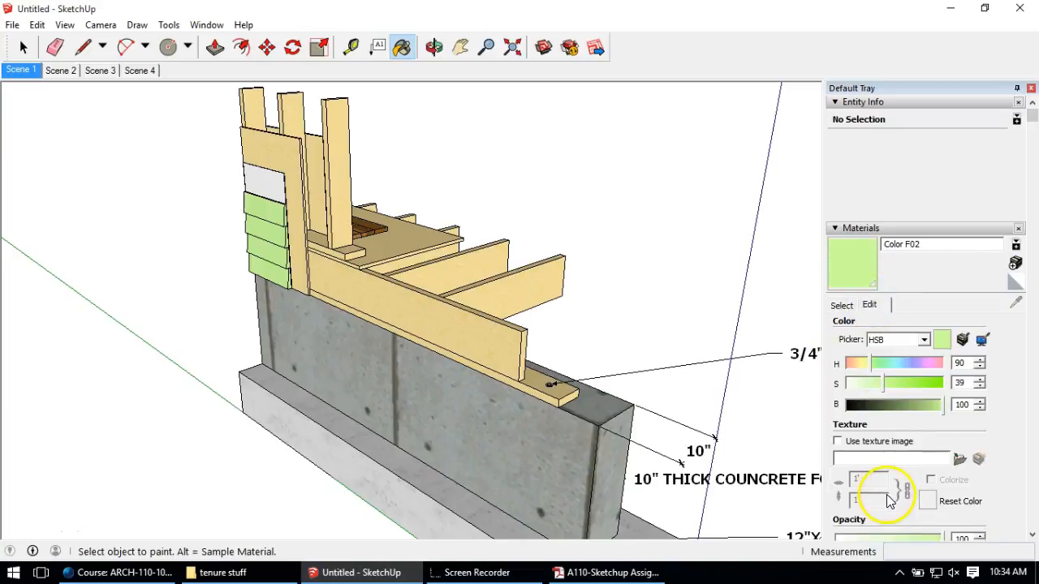
pyautogui.moveTo(884, 382); pyautogui.dragTo(866, 392)
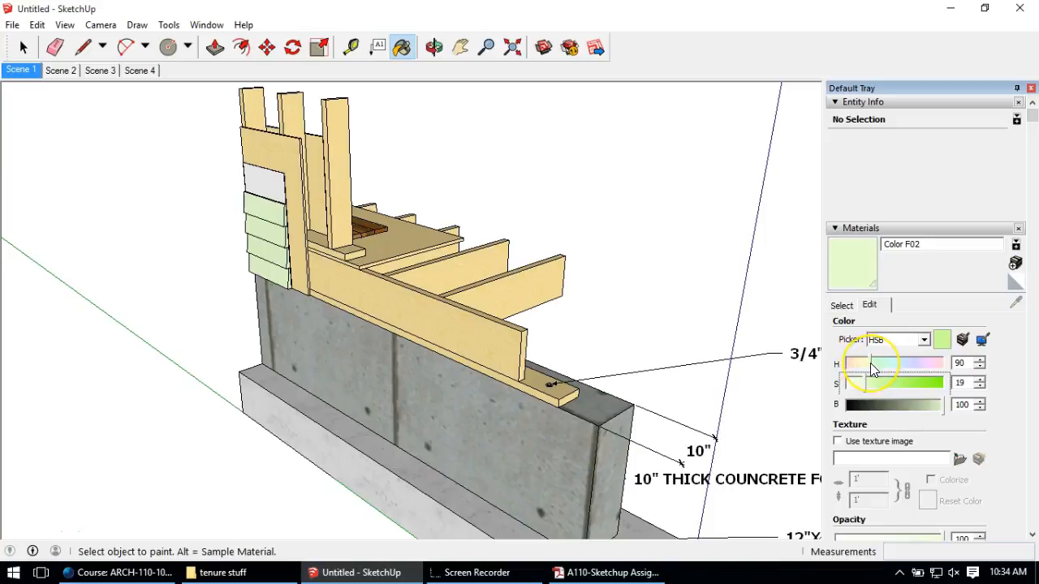
pyautogui.moveTo(871, 370); pyautogui.dragTo(864, 364)
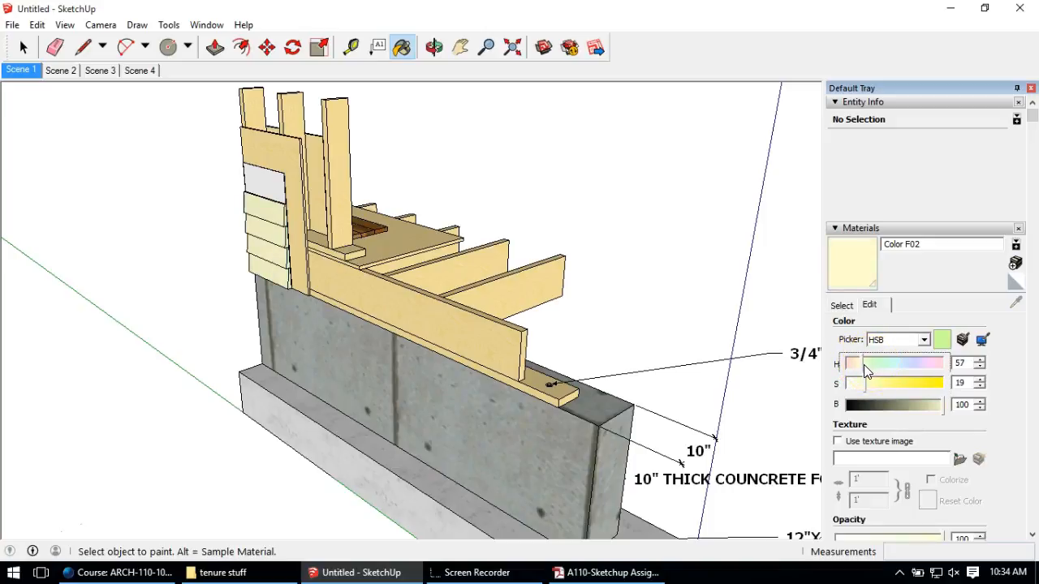
pyautogui.moveTo(864, 365); pyautogui.dragTo(865, 364)
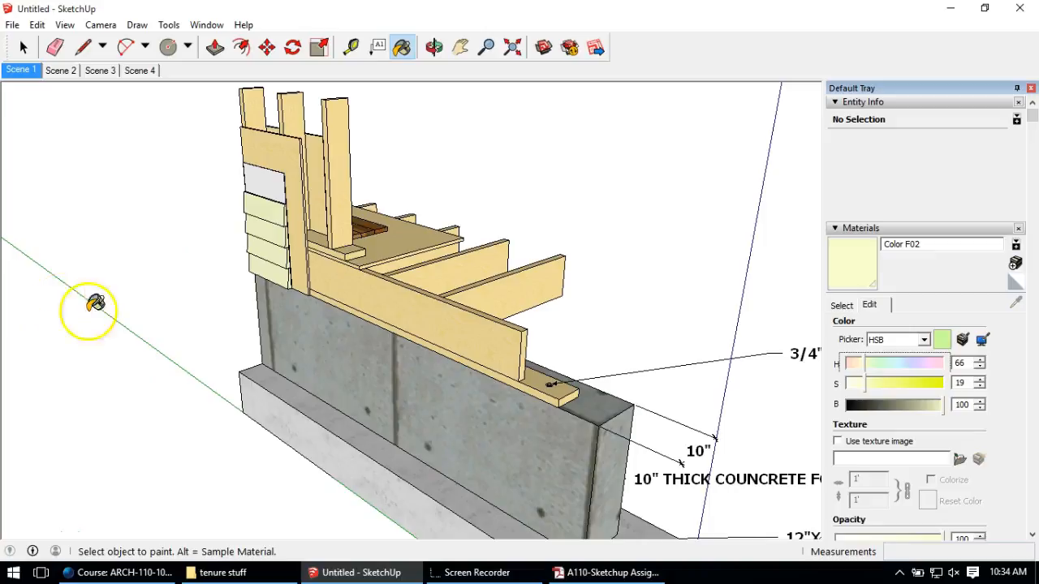
pyautogui.moveTo(649, 280); pyautogui.dragTo(424, 229, button='middle')
# Step: Collapse the Materials and Entity Info panels and expand the Shadows panel
pyautogui.press('b')
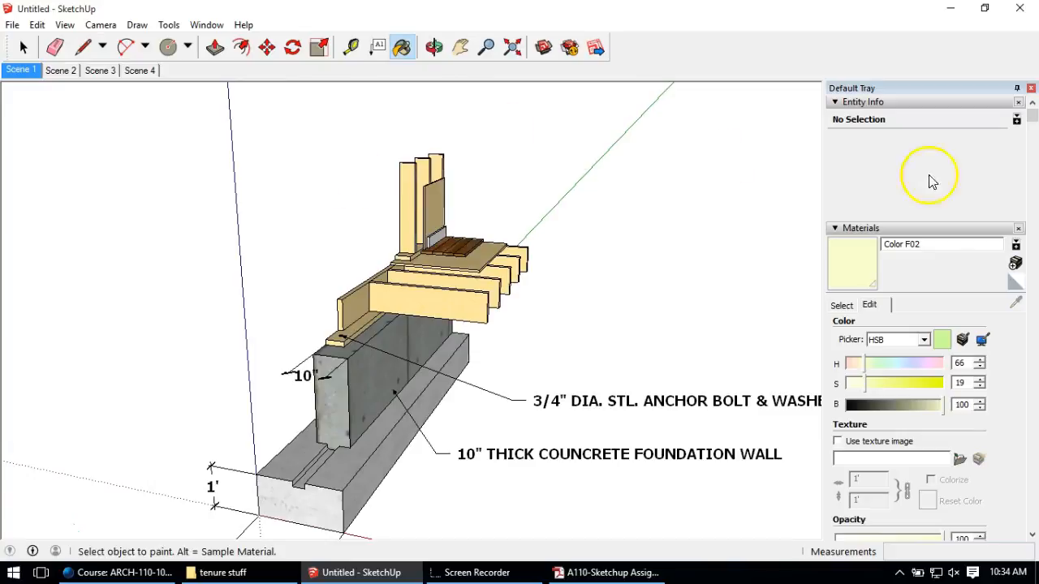
pyautogui.click(901, 230)
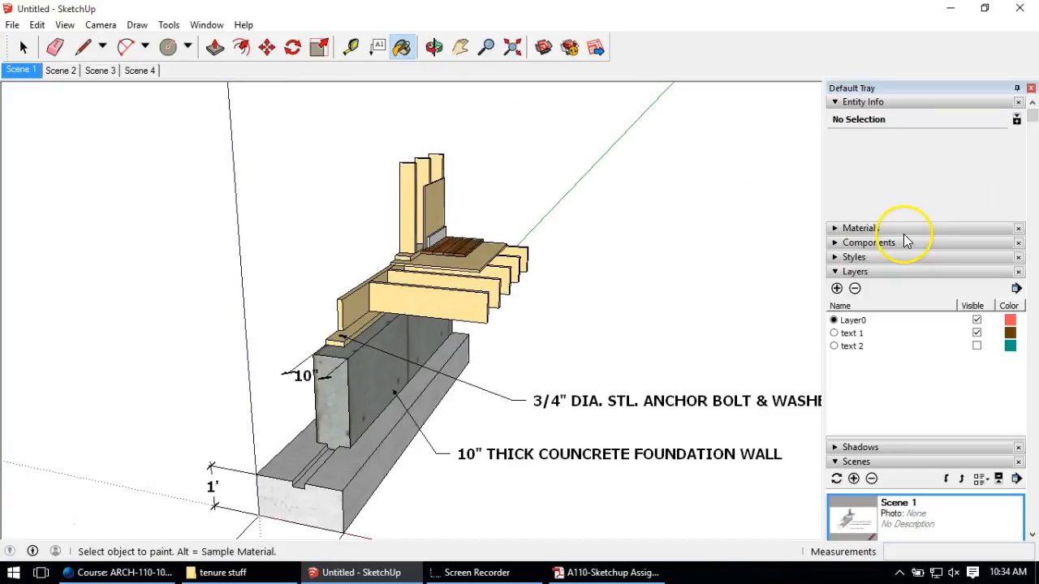
pyautogui.click(863, 102)
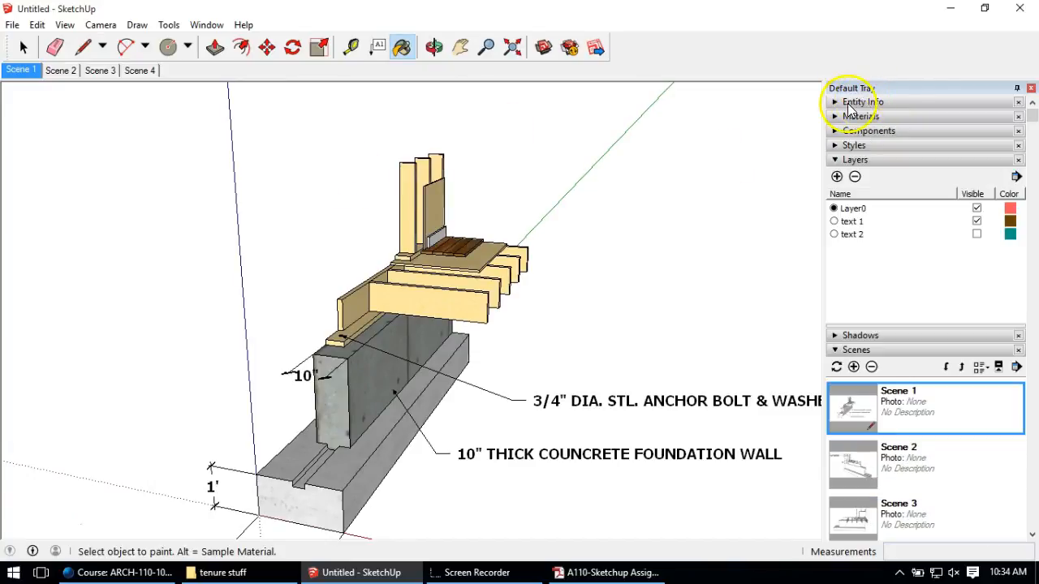
pyautogui.click(852, 336)
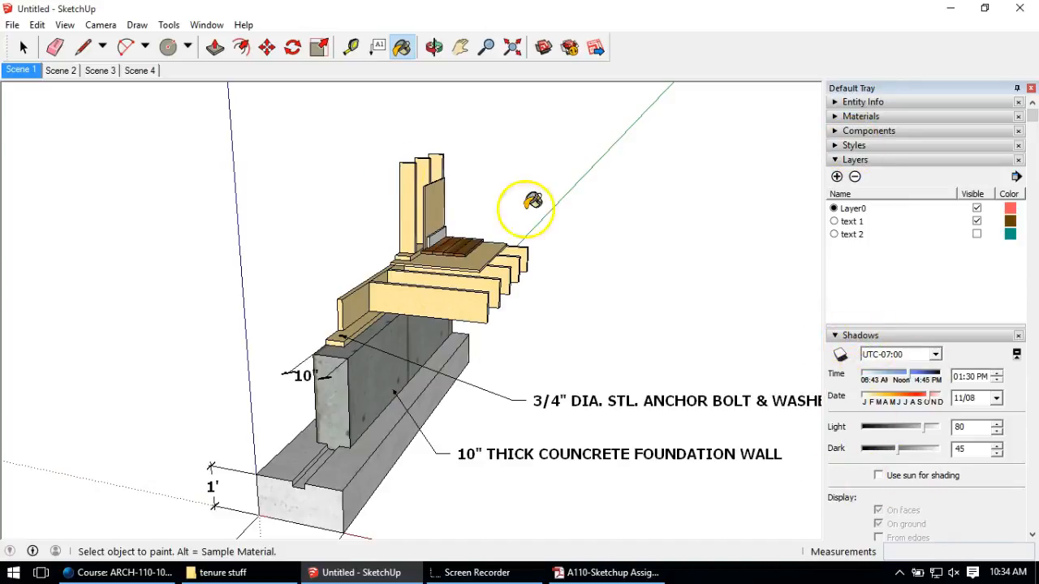
pyautogui.click(213, 26)
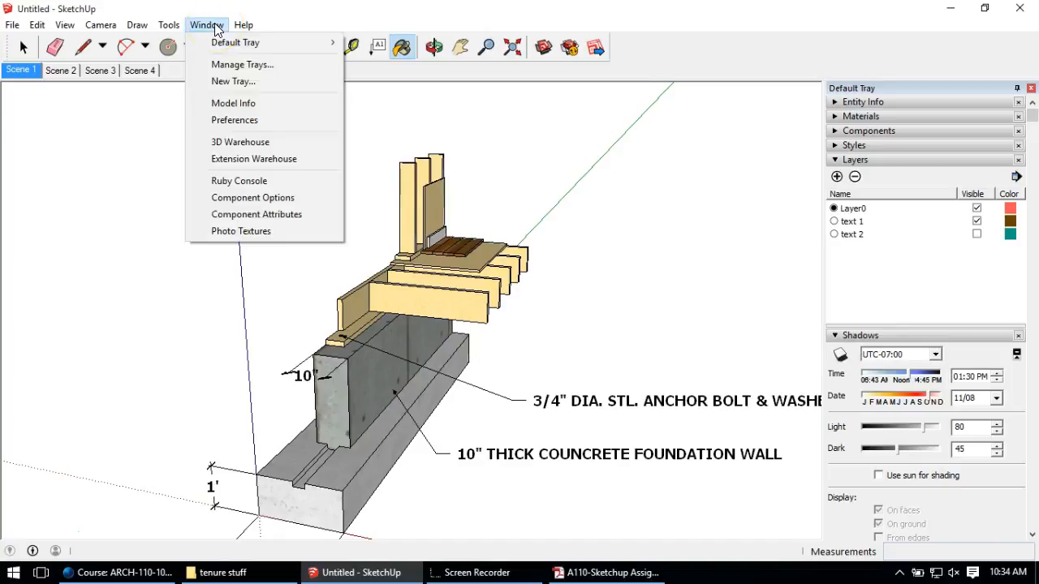
pyautogui.moveTo(262, 42)
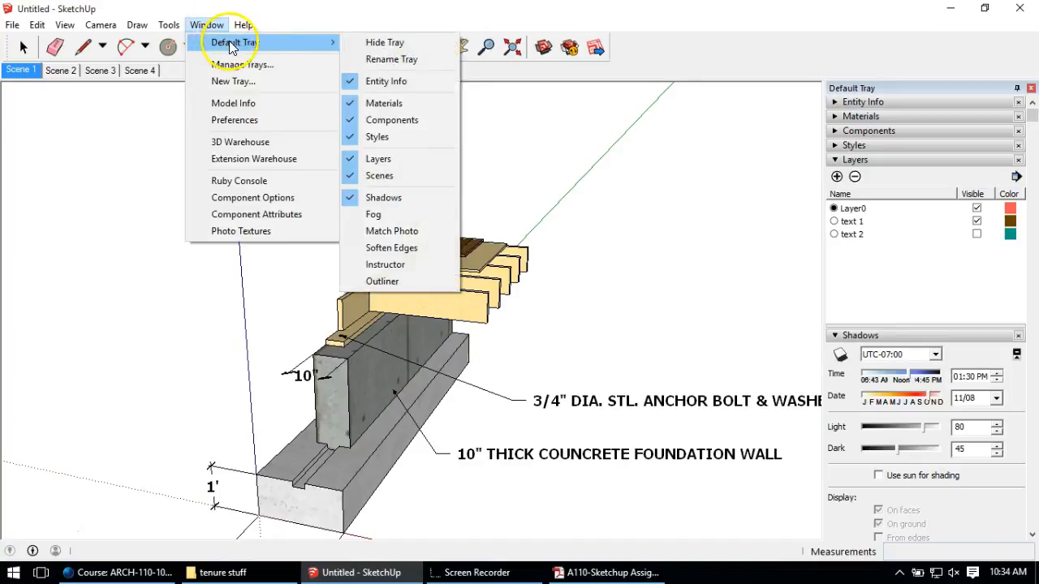
pyautogui.click(373, 19)
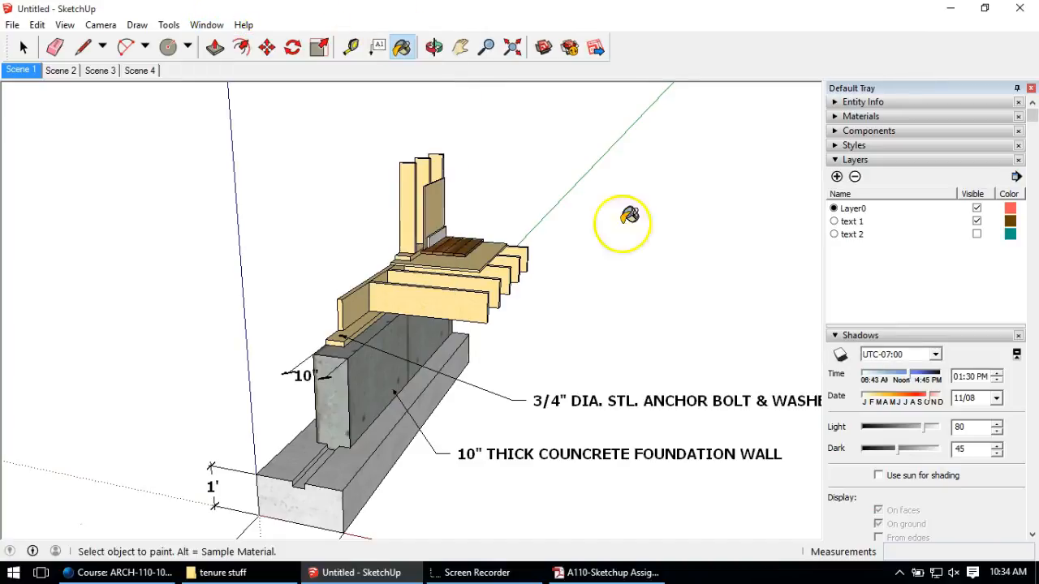
# Step: Turn on shadows and set 09:24 AM on 10/02, Light 64, Dark 69
pyautogui.click(840, 357)
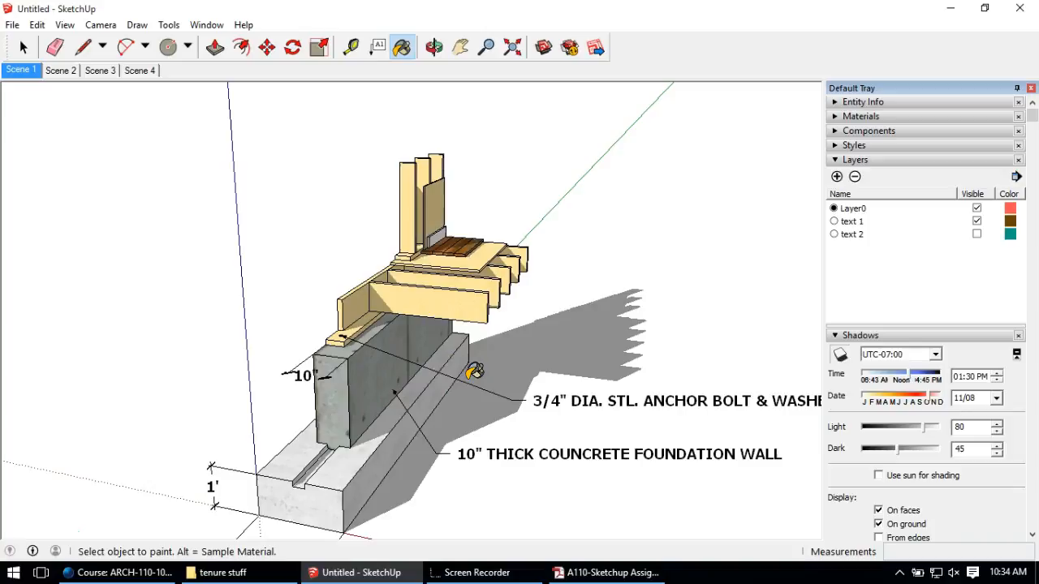
pyautogui.moveTo(323, 329)
pyautogui.mouseDown(button='middle')
pyautogui.moveTo(506, 341)
pyautogui.moveTo(719, 281)
pyautogui.moveTo(621, 267)
pyautogui.moveTo(482, 327)
pyautogui.moveTo(283, 355)
pyautogui.moveTo(237, 332)
pyautogui.moveTo(364, 309)
pyautogui.moveTo(333, 328)
pyautogui.mouseUp(button='middle')
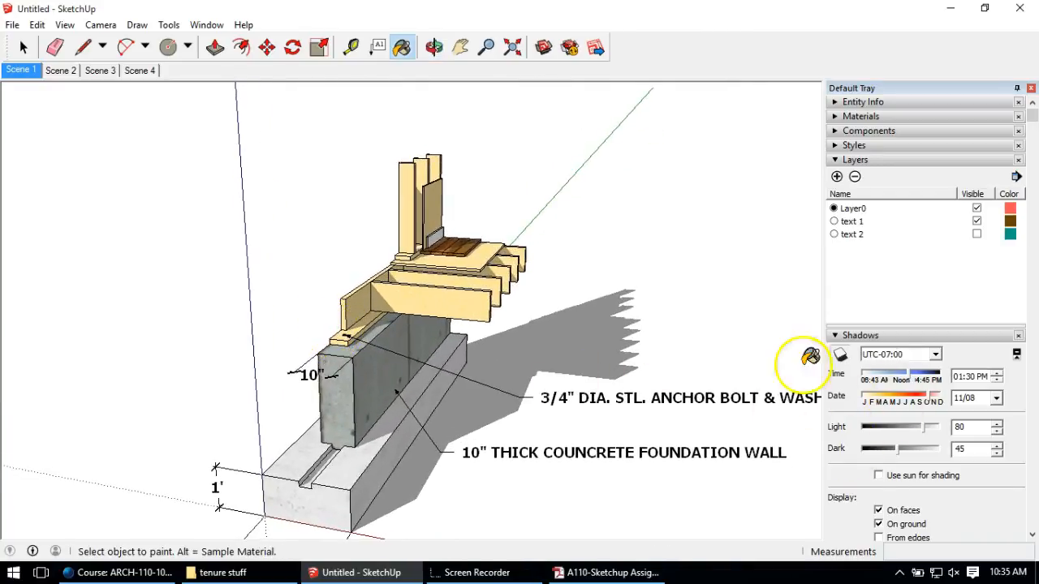
pyautogui.moveTo(917, 374); pyautogui.dragTo(951, 395)
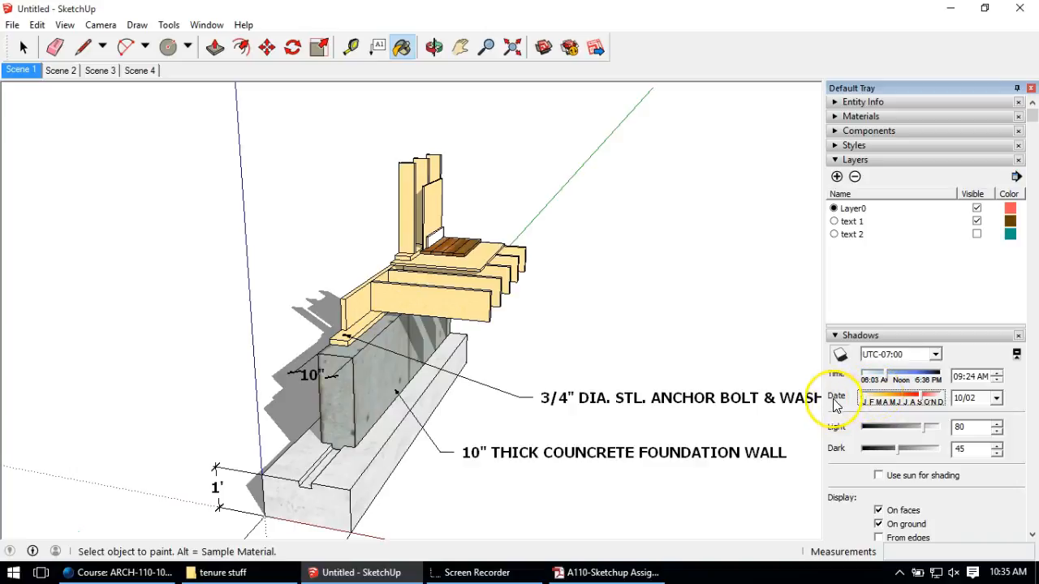
pyautogui.click(928, 429)
pyautogui.moveTo(928, 433)
pyautogui.mouseDown()
pyautogui.moveTo(870, 430)
pyautogui.moveTo(909, 433)
pyautogui.moveTo(917, 456)
pyautogui.mouseUp()
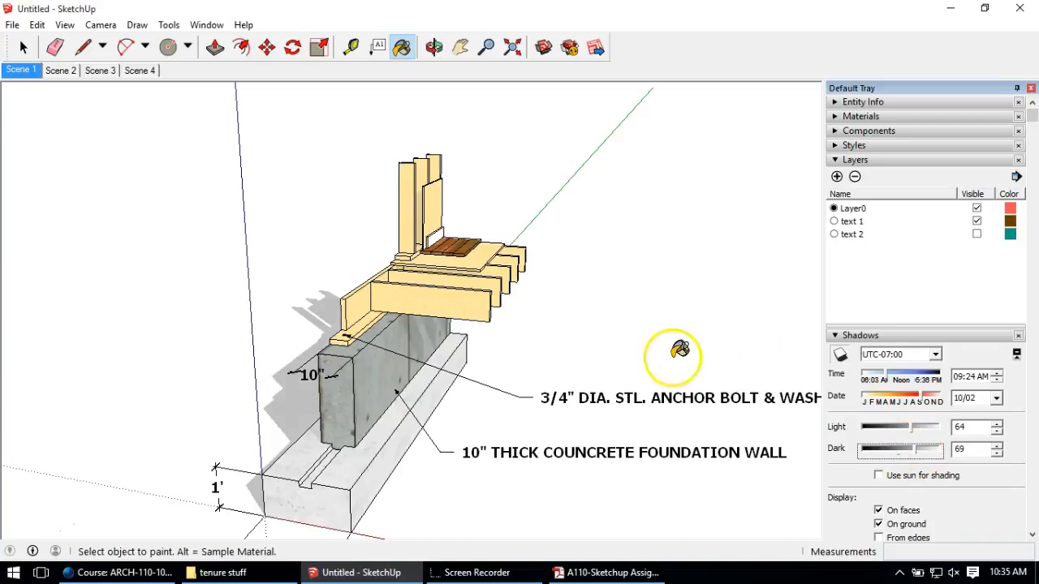
pyautogui.moveTo(500, 329); pyautogui.dragTo(478, 323, button='middle')
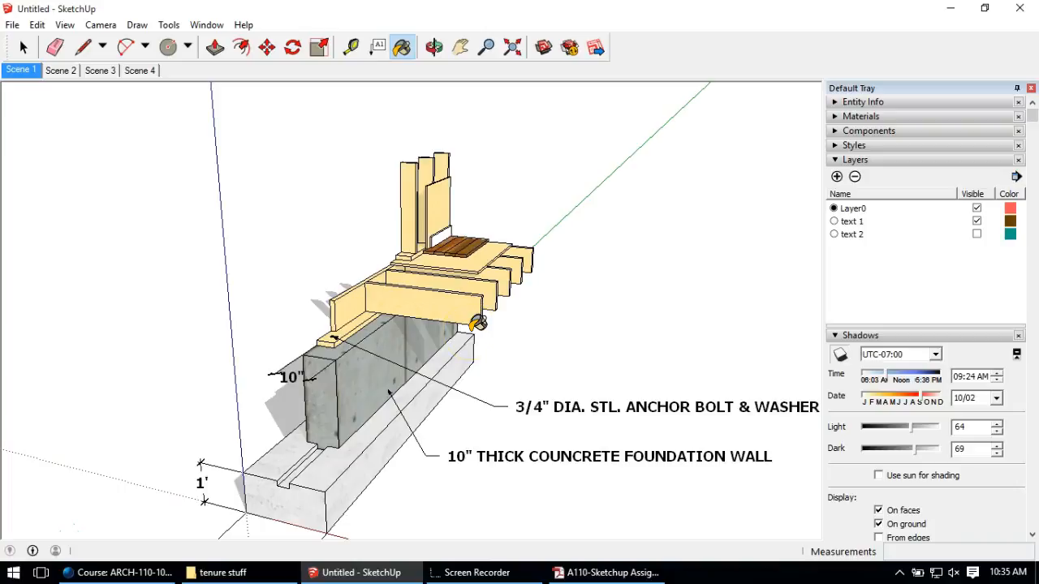